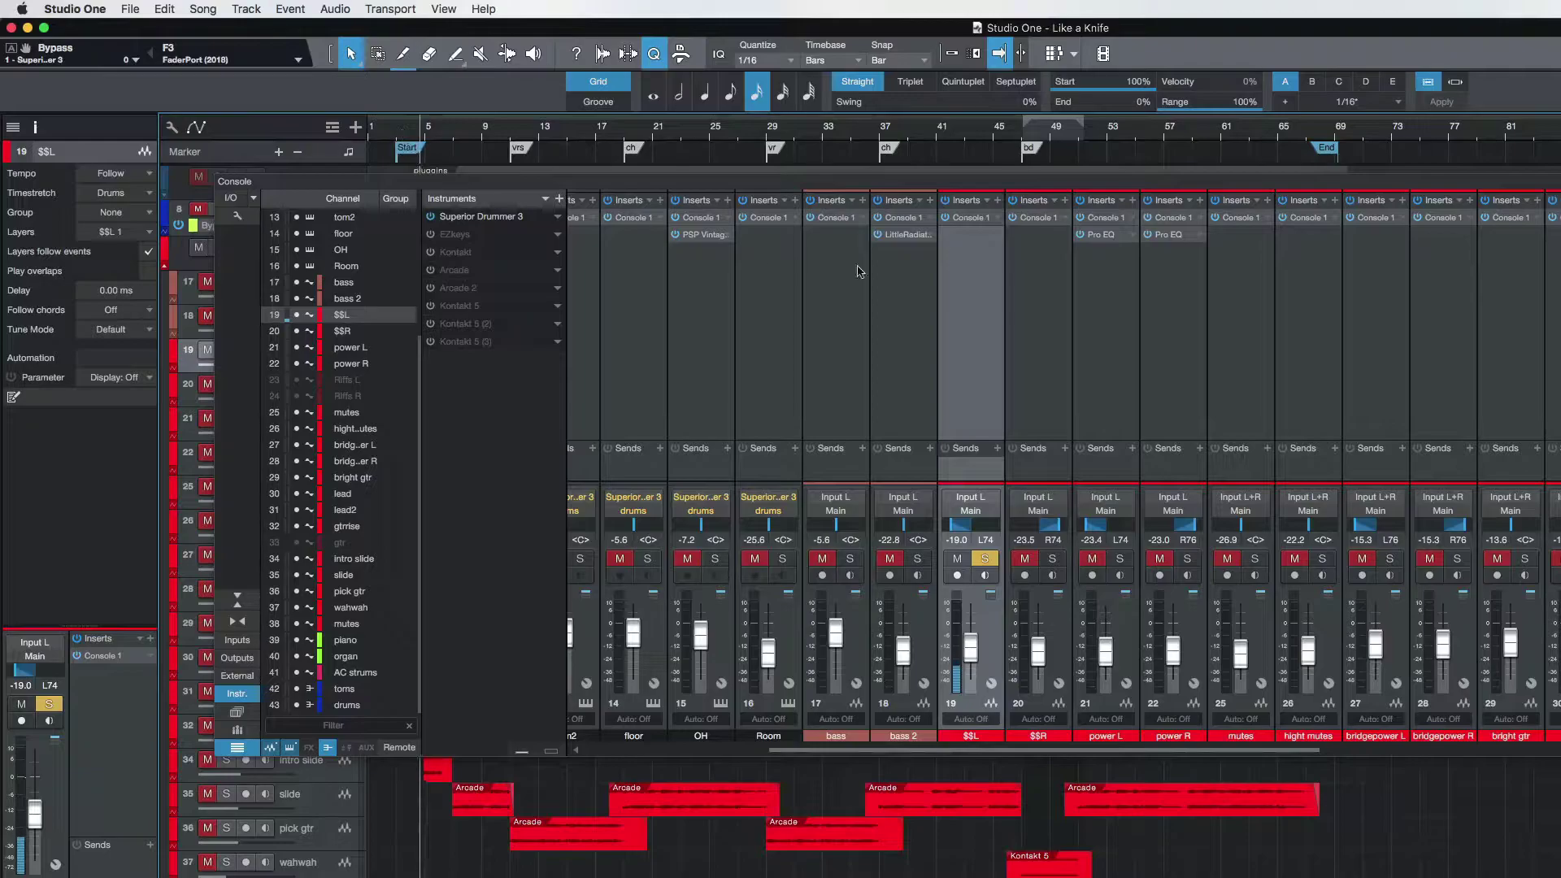
Step: Open Console 1 on the $$L channel and apply a low cut to the guitar while checking it during playback
scroll(974, 221, right, 1)
click(974, 220)
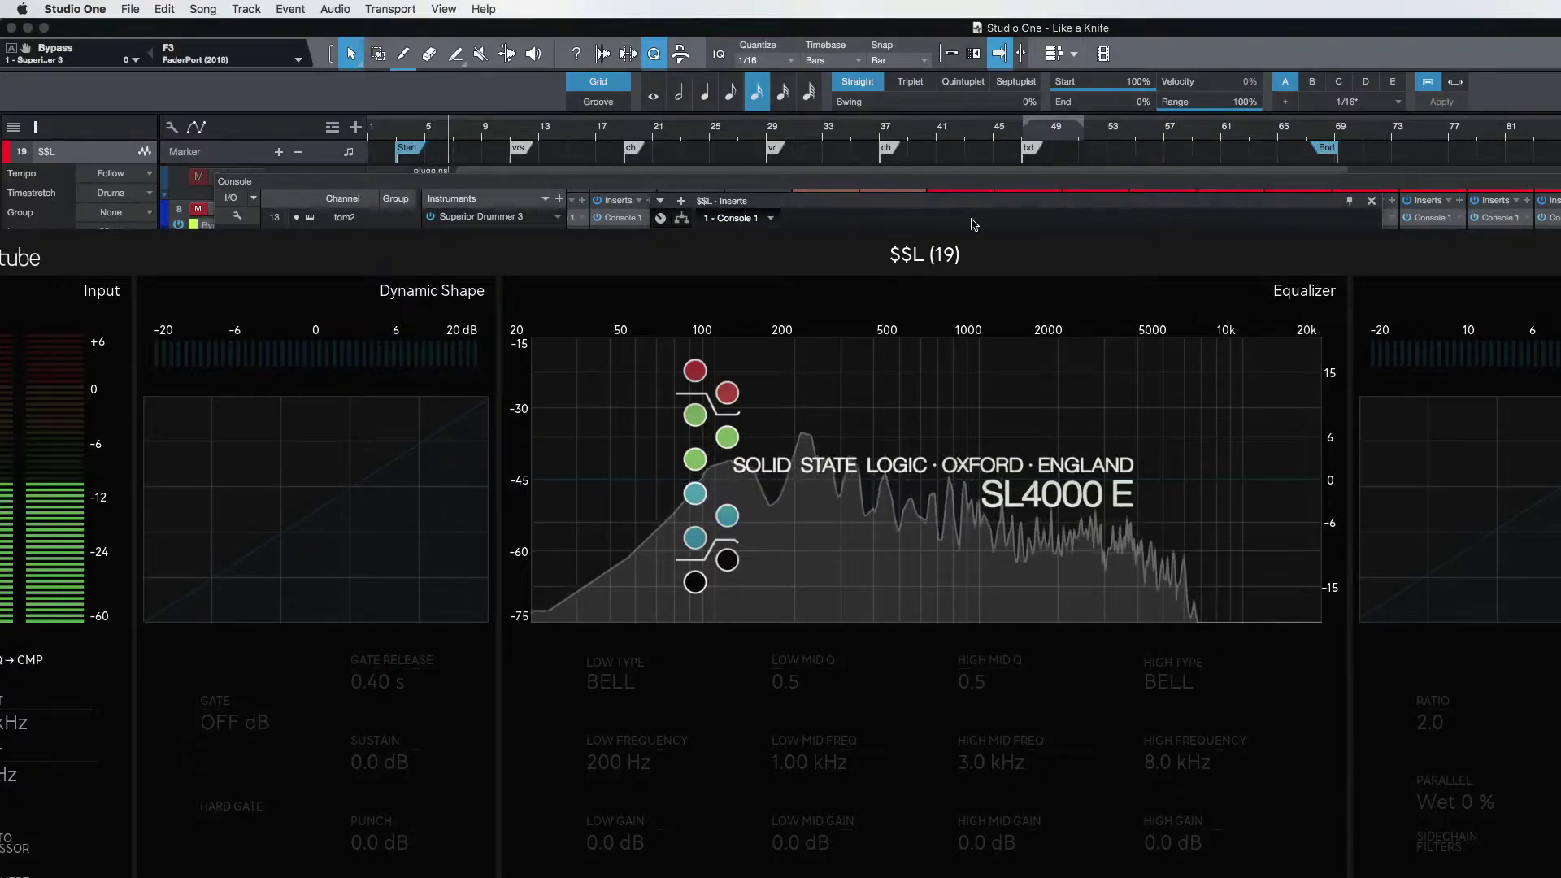
key(space)
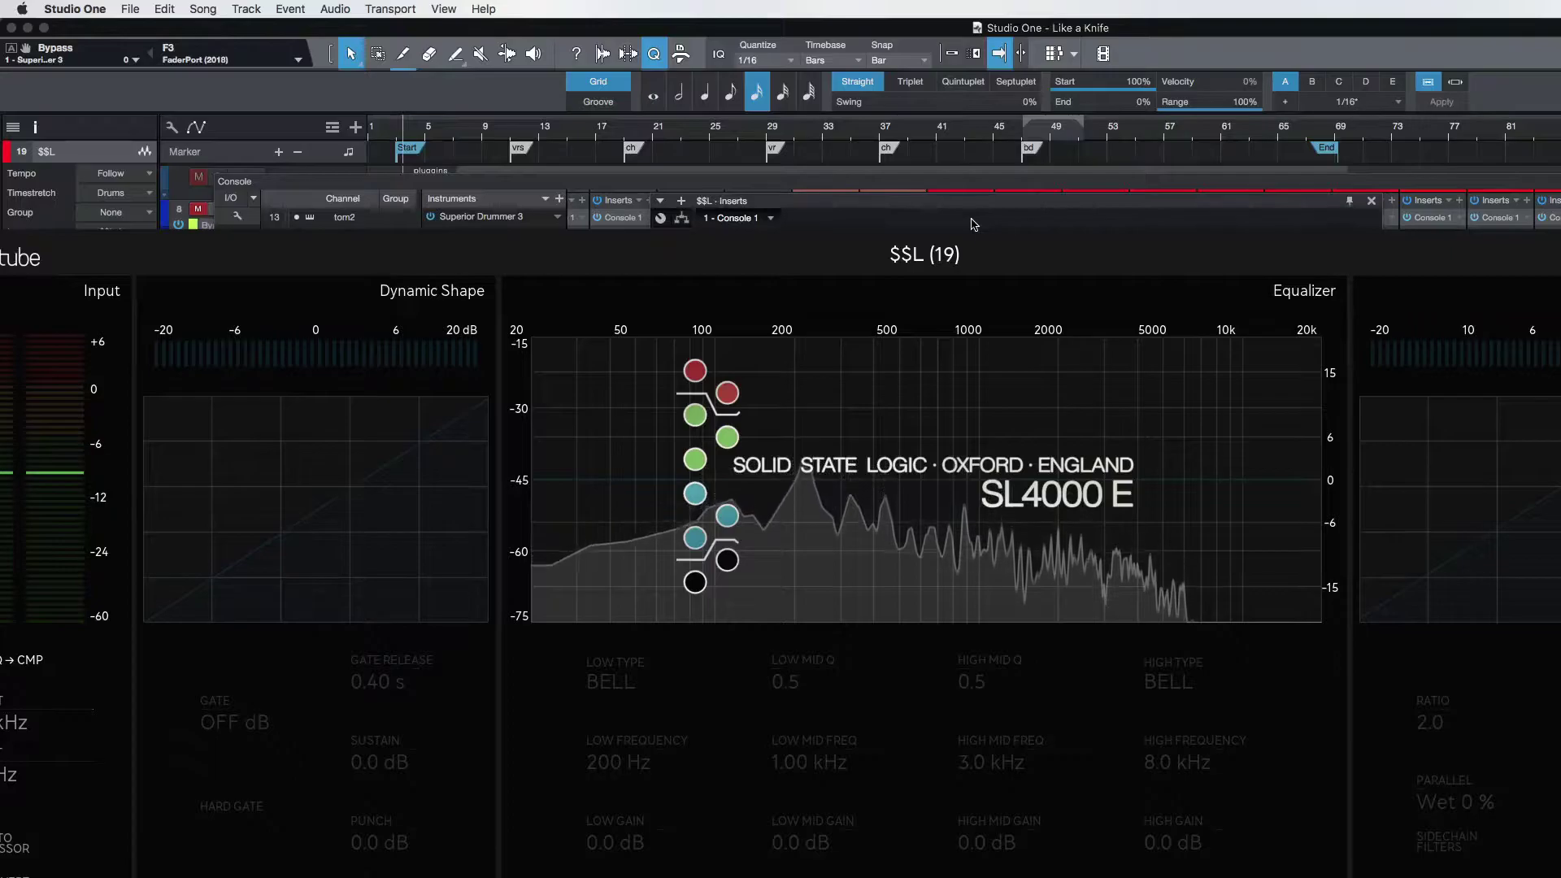
key(space)
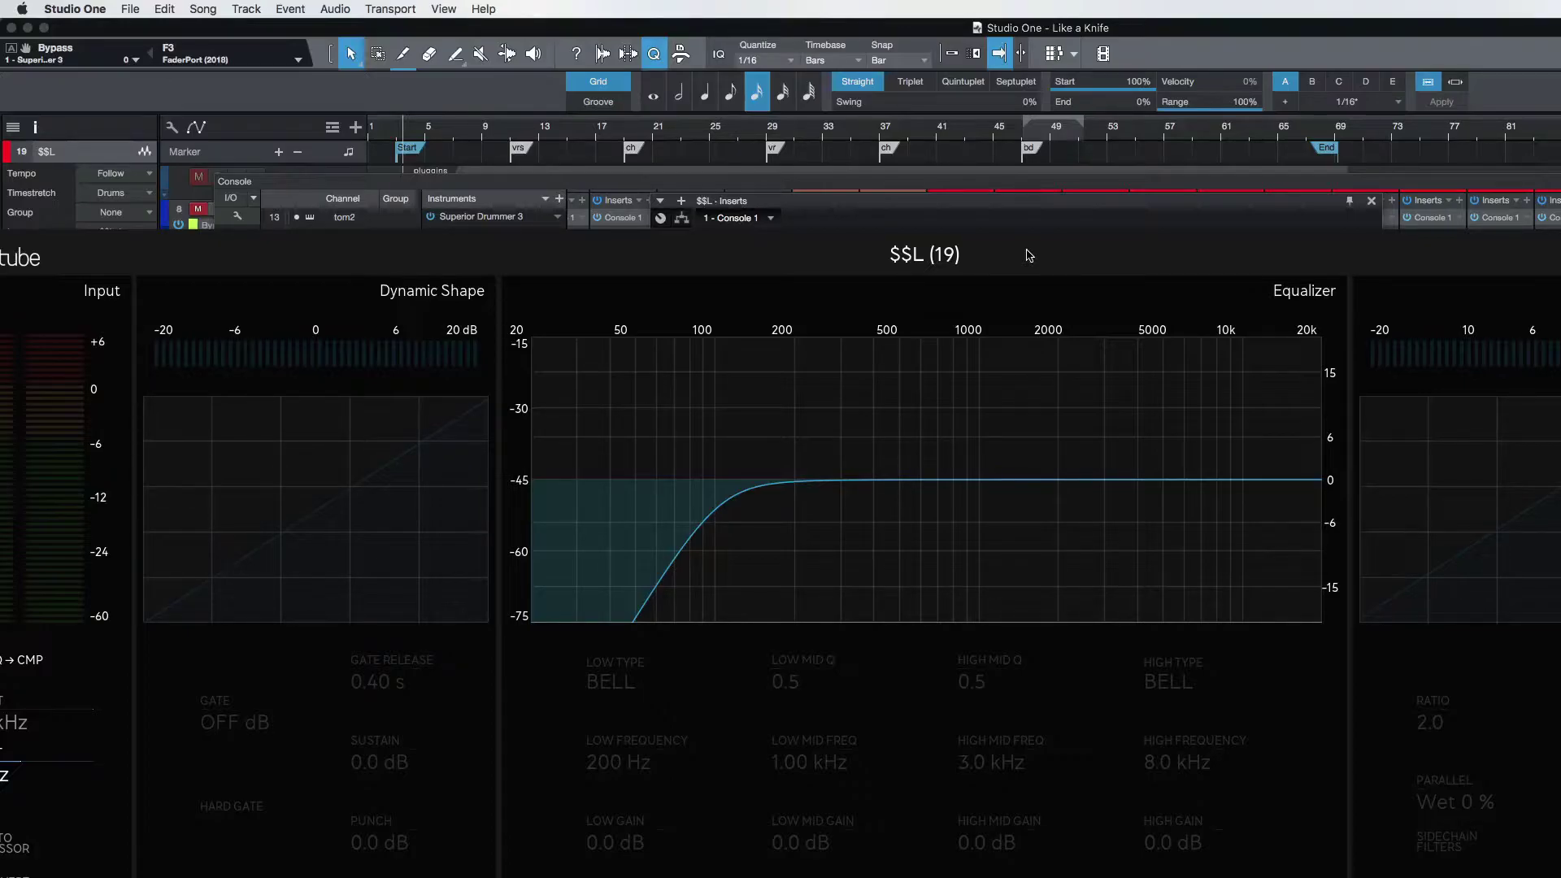
key(space)
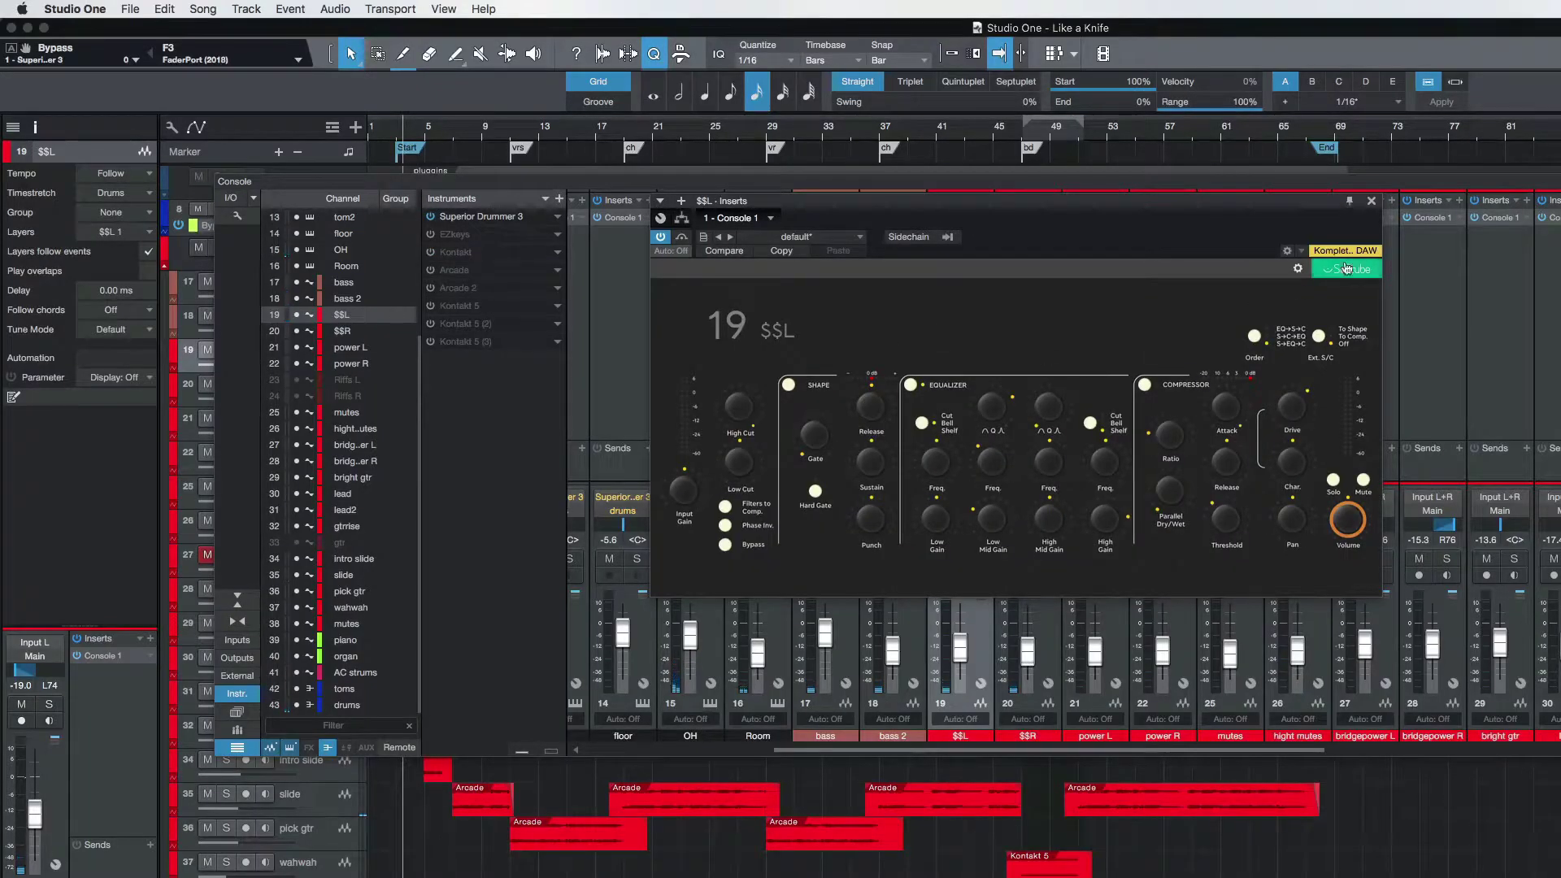
click(1371, 201)
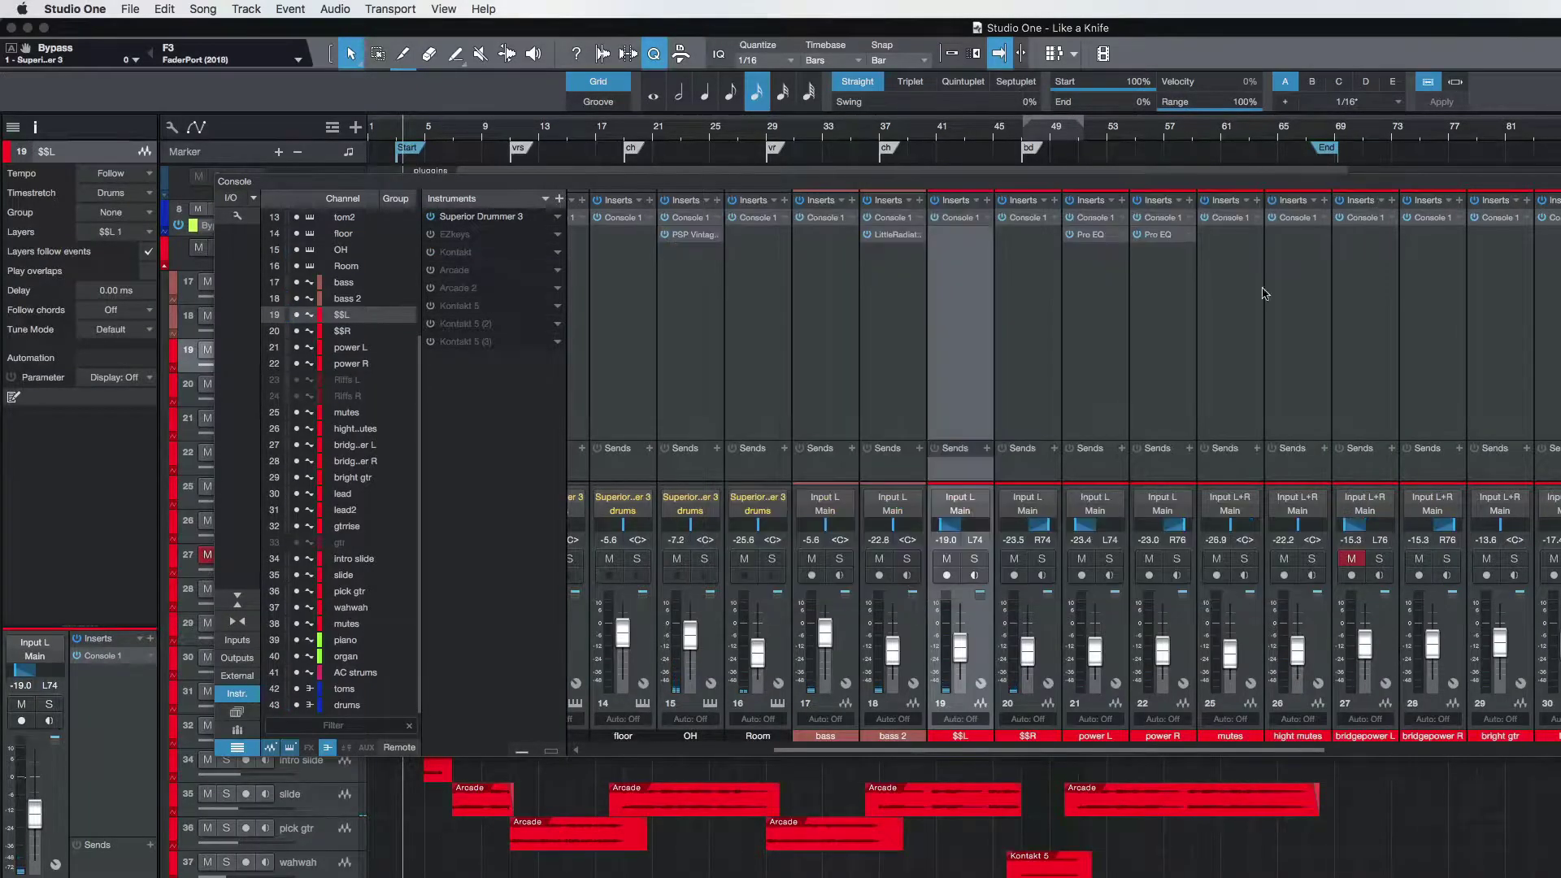
Step: In Console 1 on the $$R channel, apply a low cut and a low-mid dip of -1.5 dB at 0.83 kHz with Q 1.9
click(1048, 673)
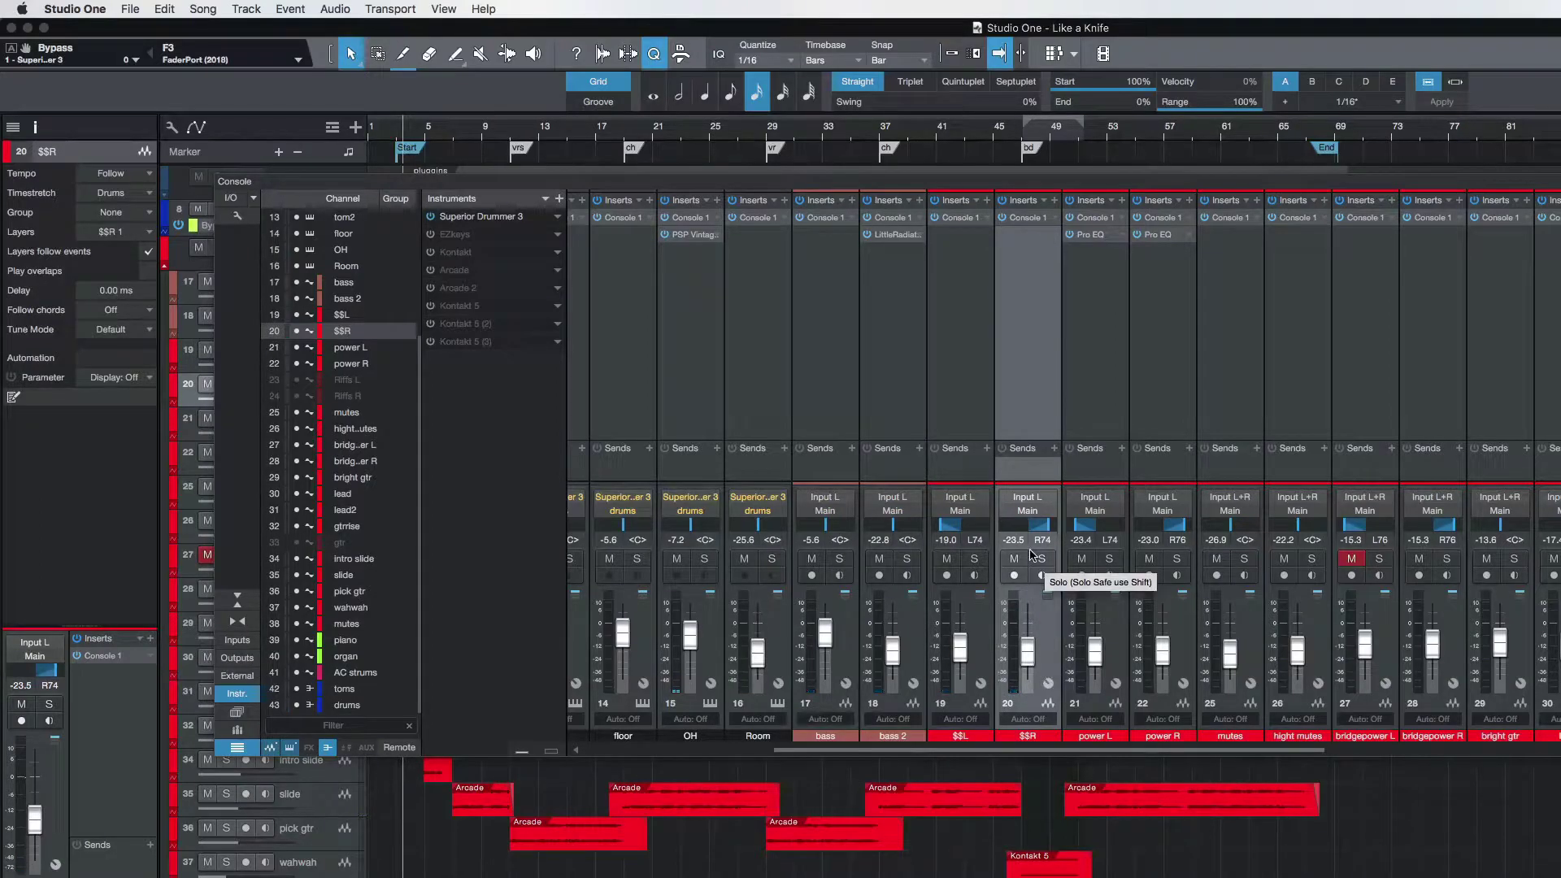
click(1028, 217)
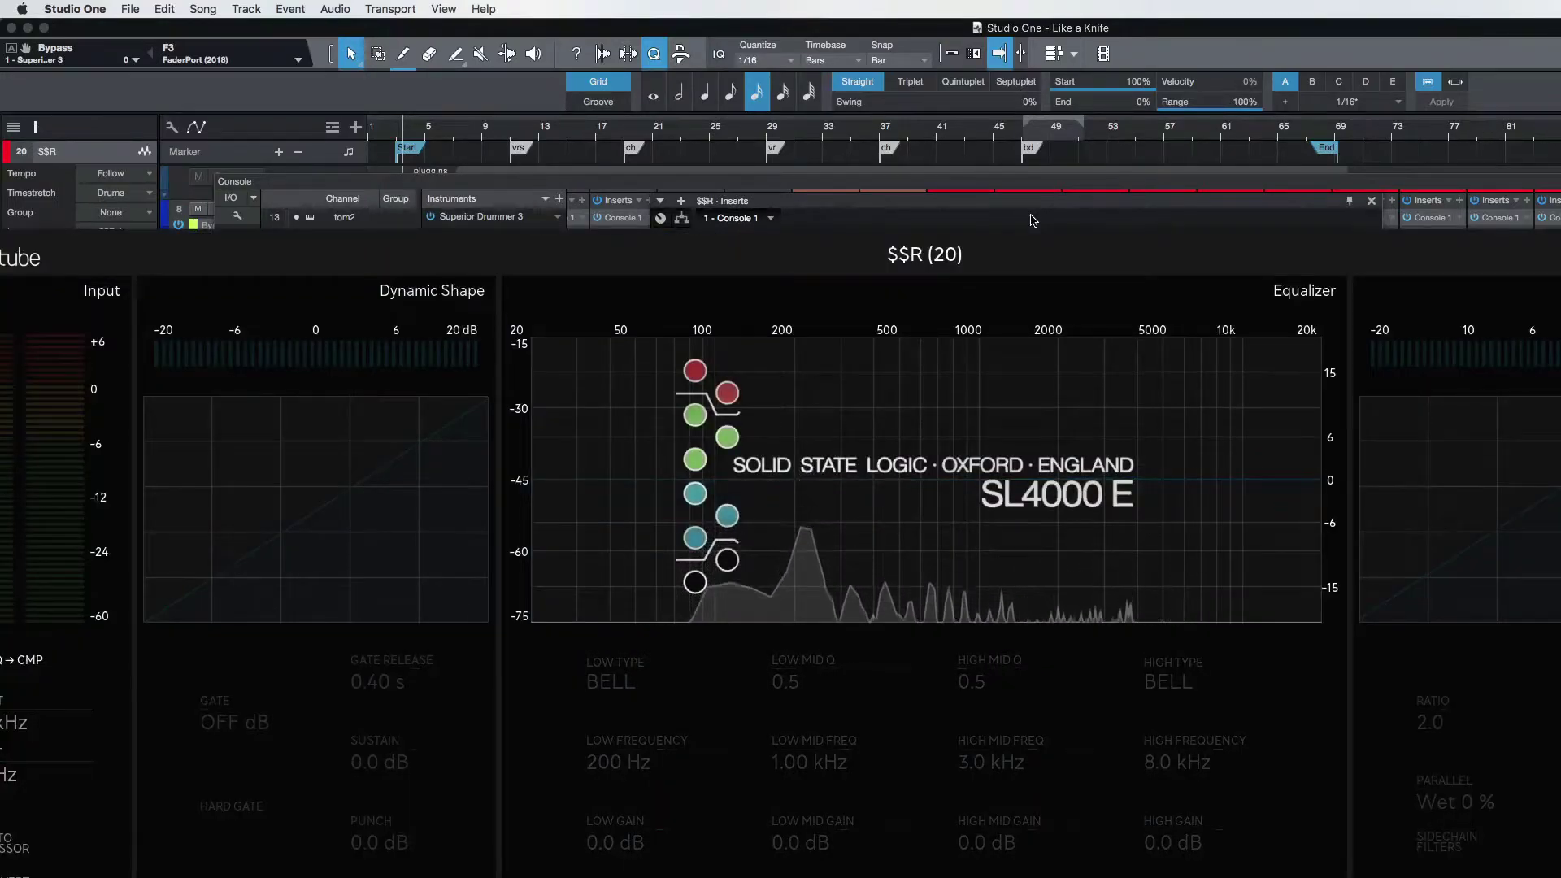
key(space)
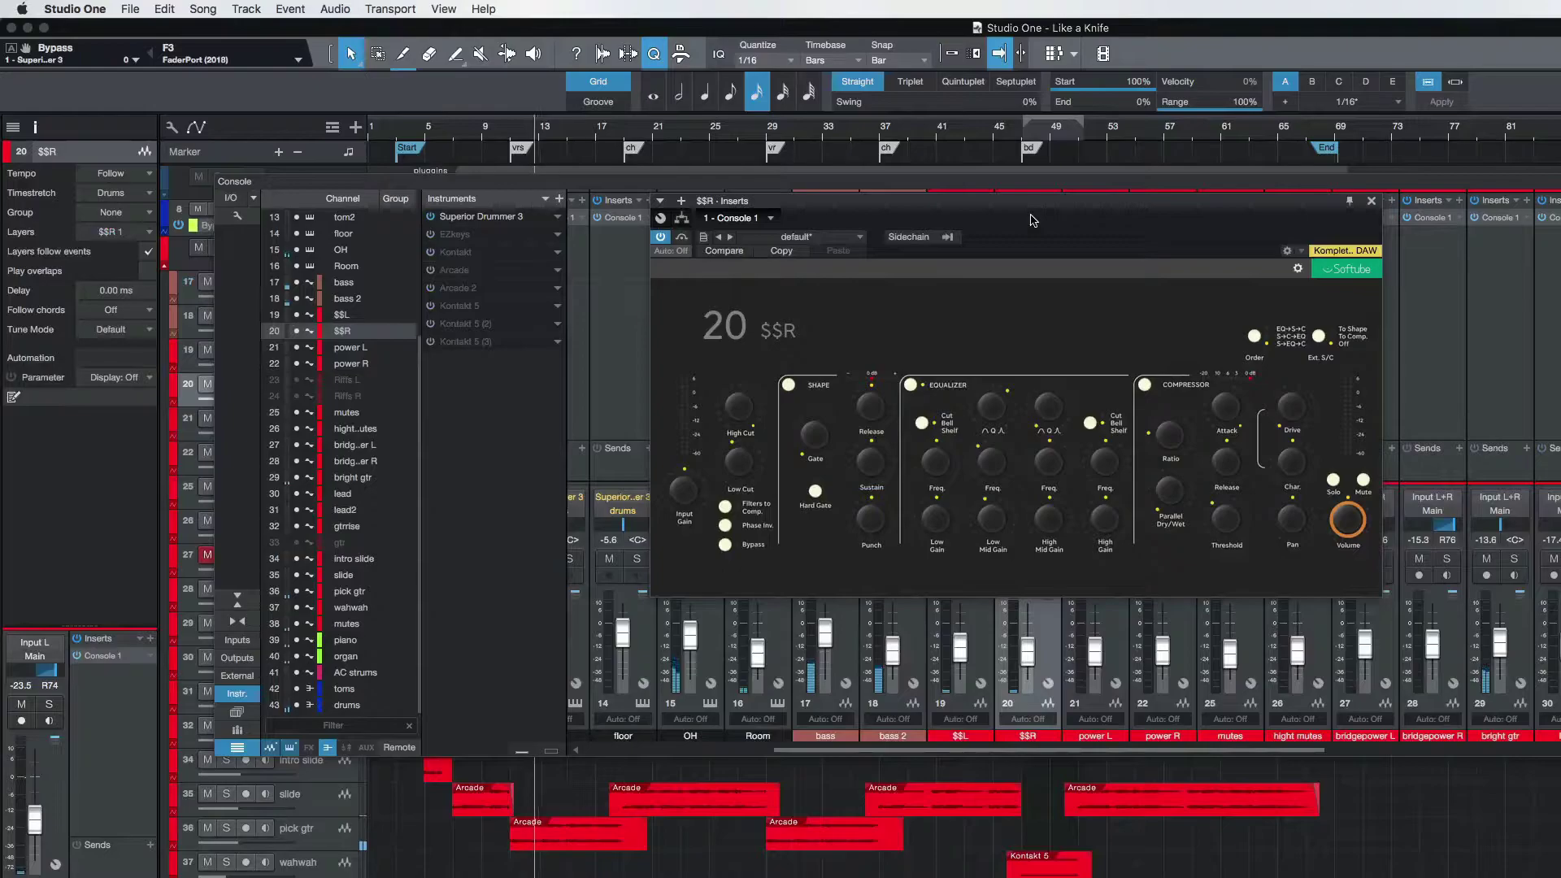
key(comma)
click(1372, 201)
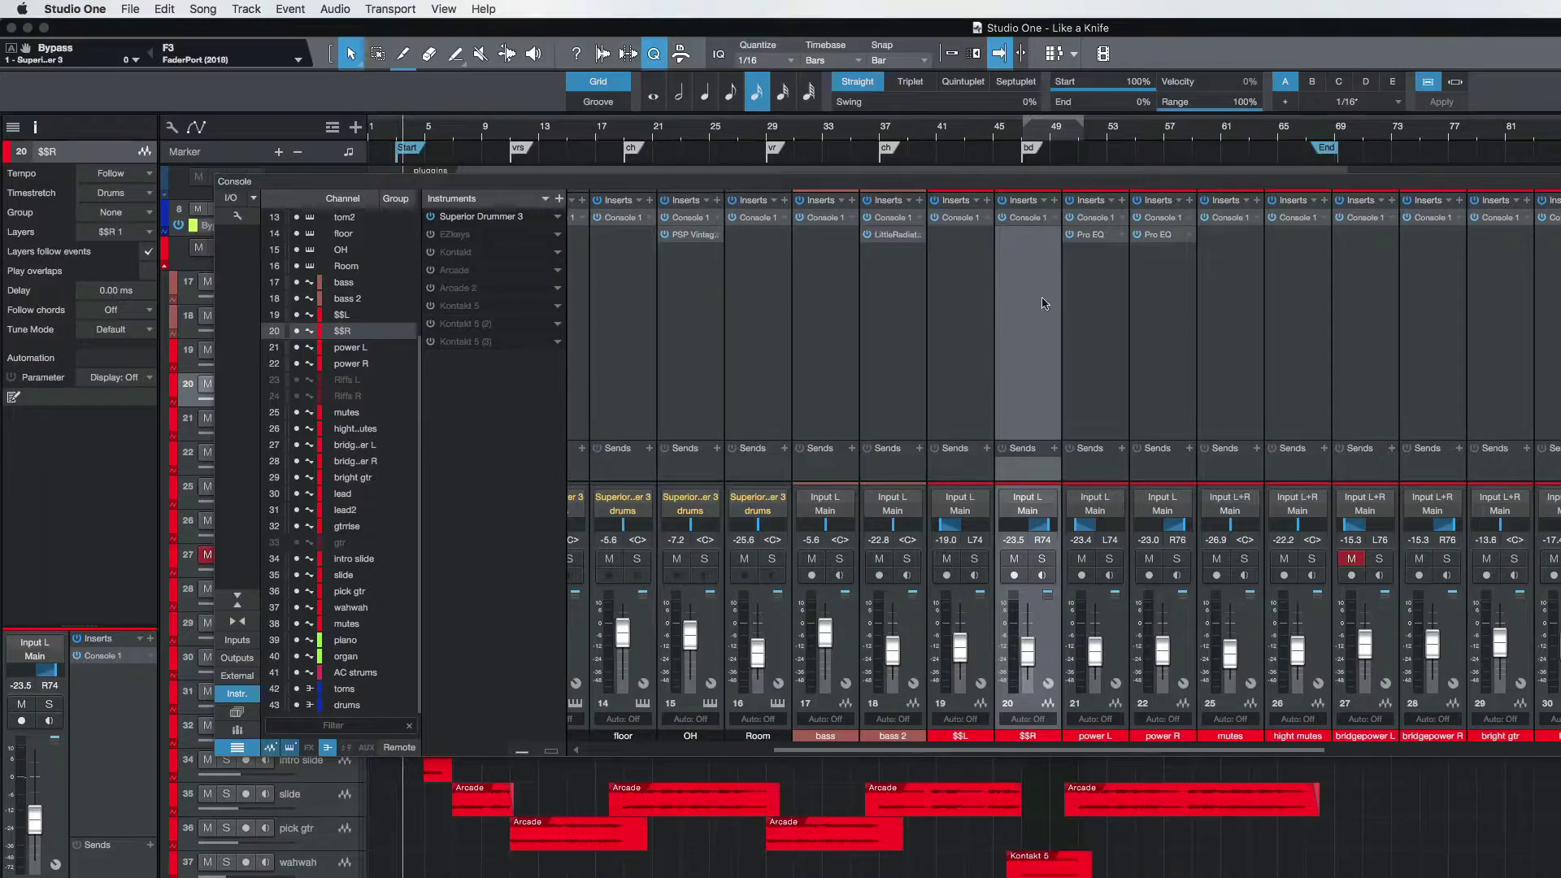
Step: Reopen Console 1 on the $$R channel and play the intro to check the guitar in the full mix
click(1026, 218)
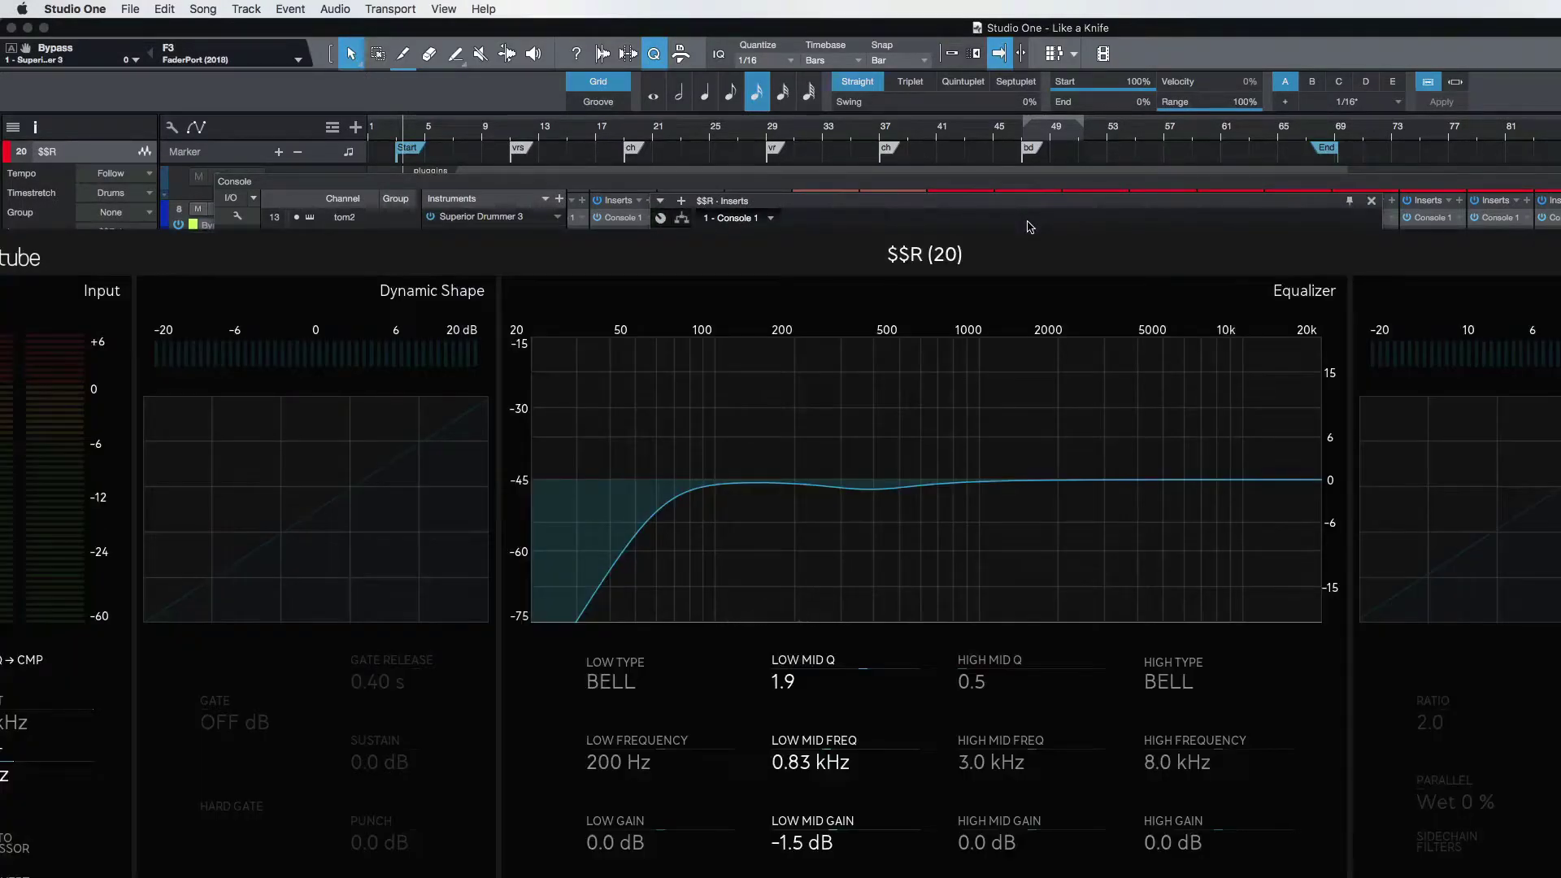
key(space)
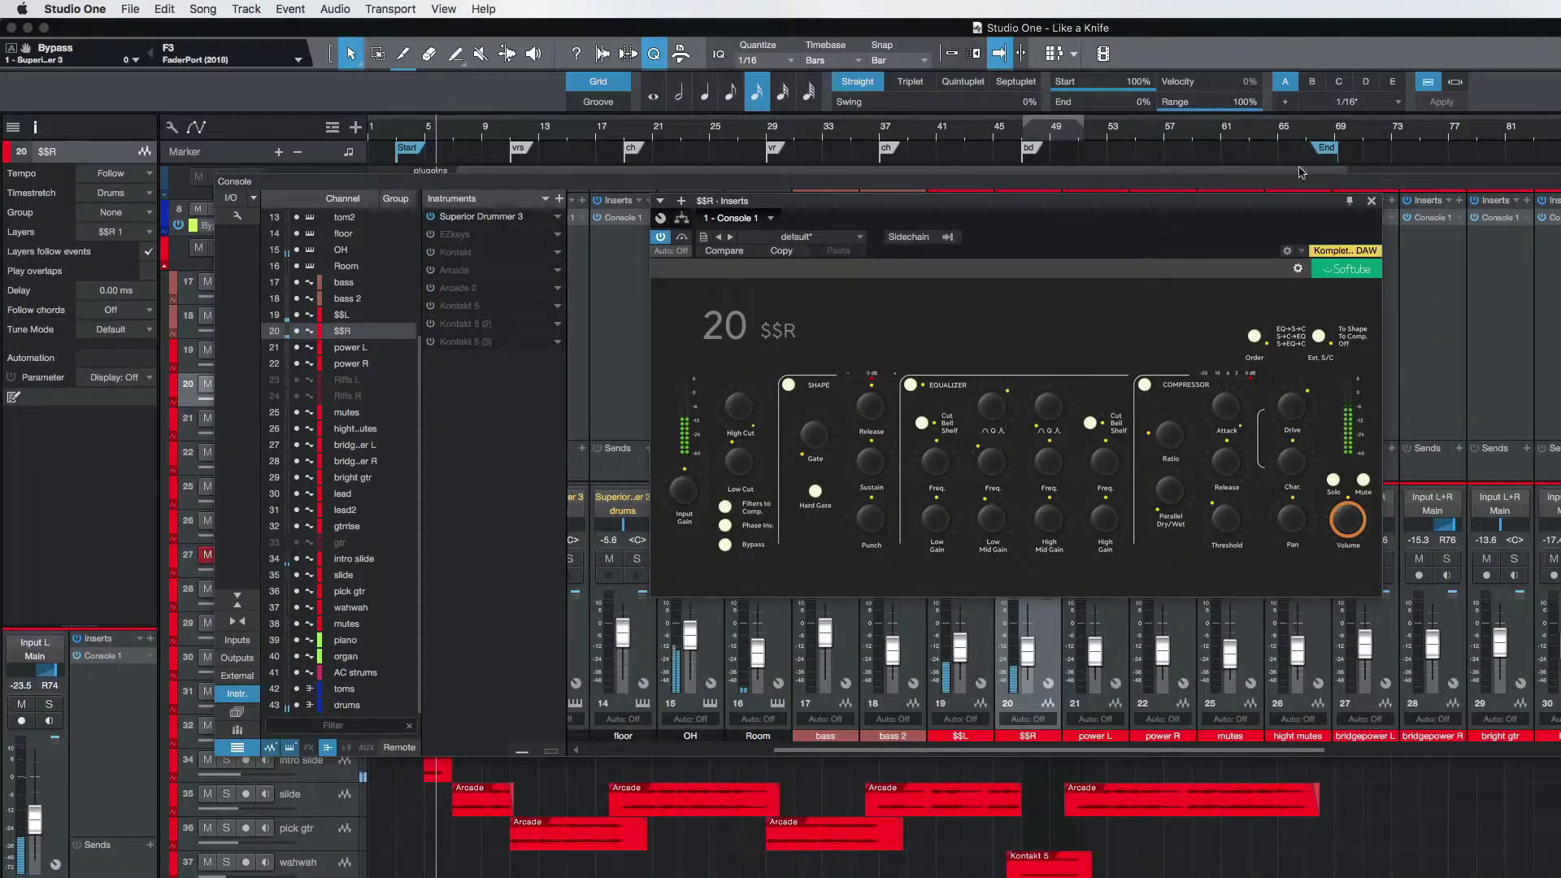
click(1372, 201)
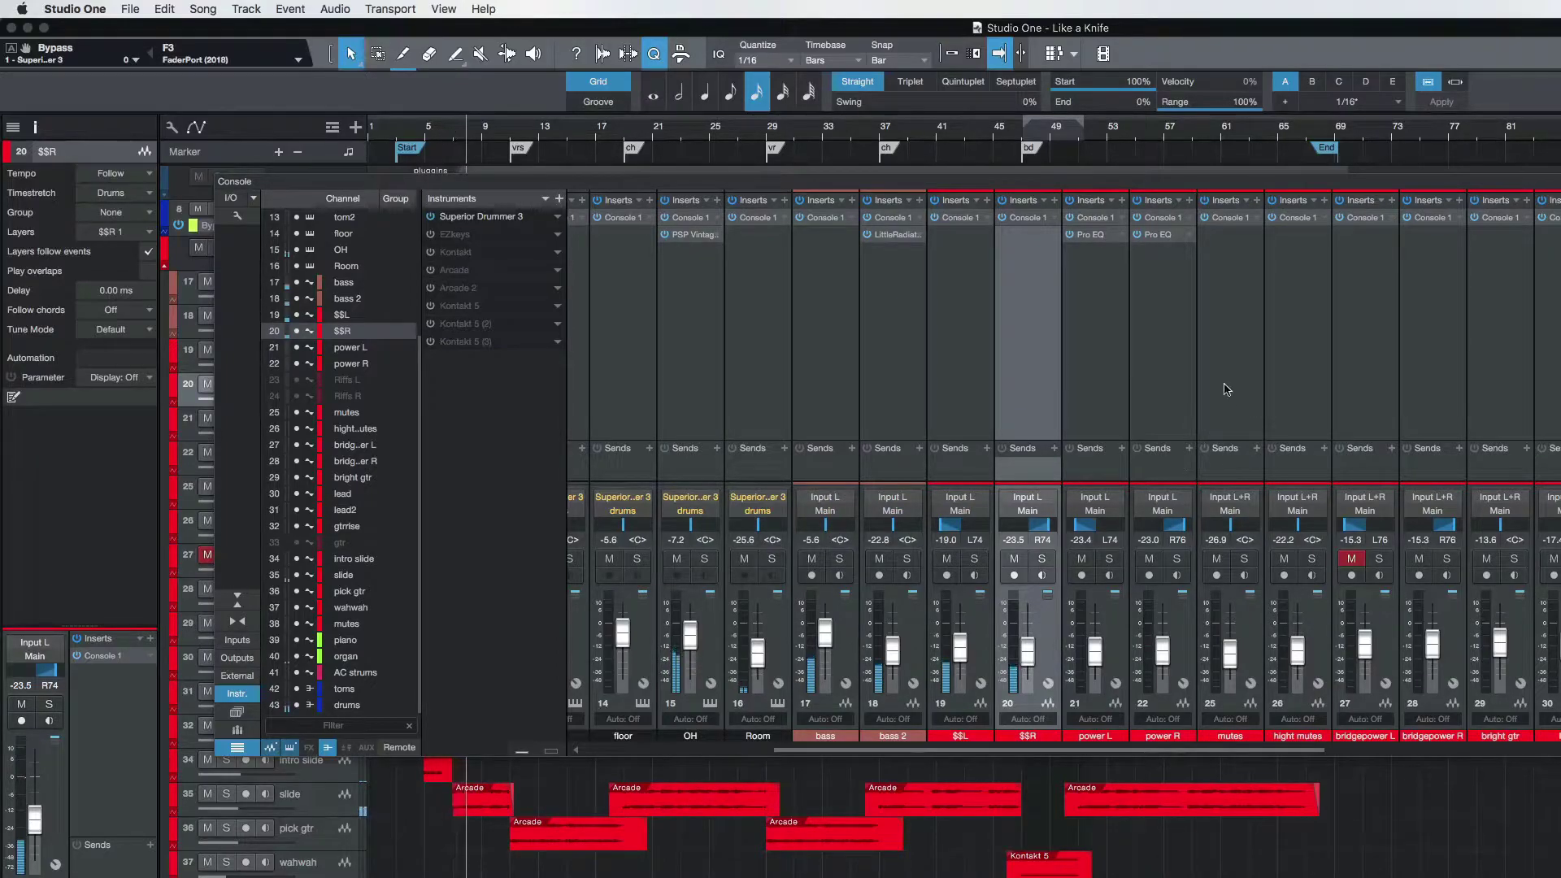
key(space)
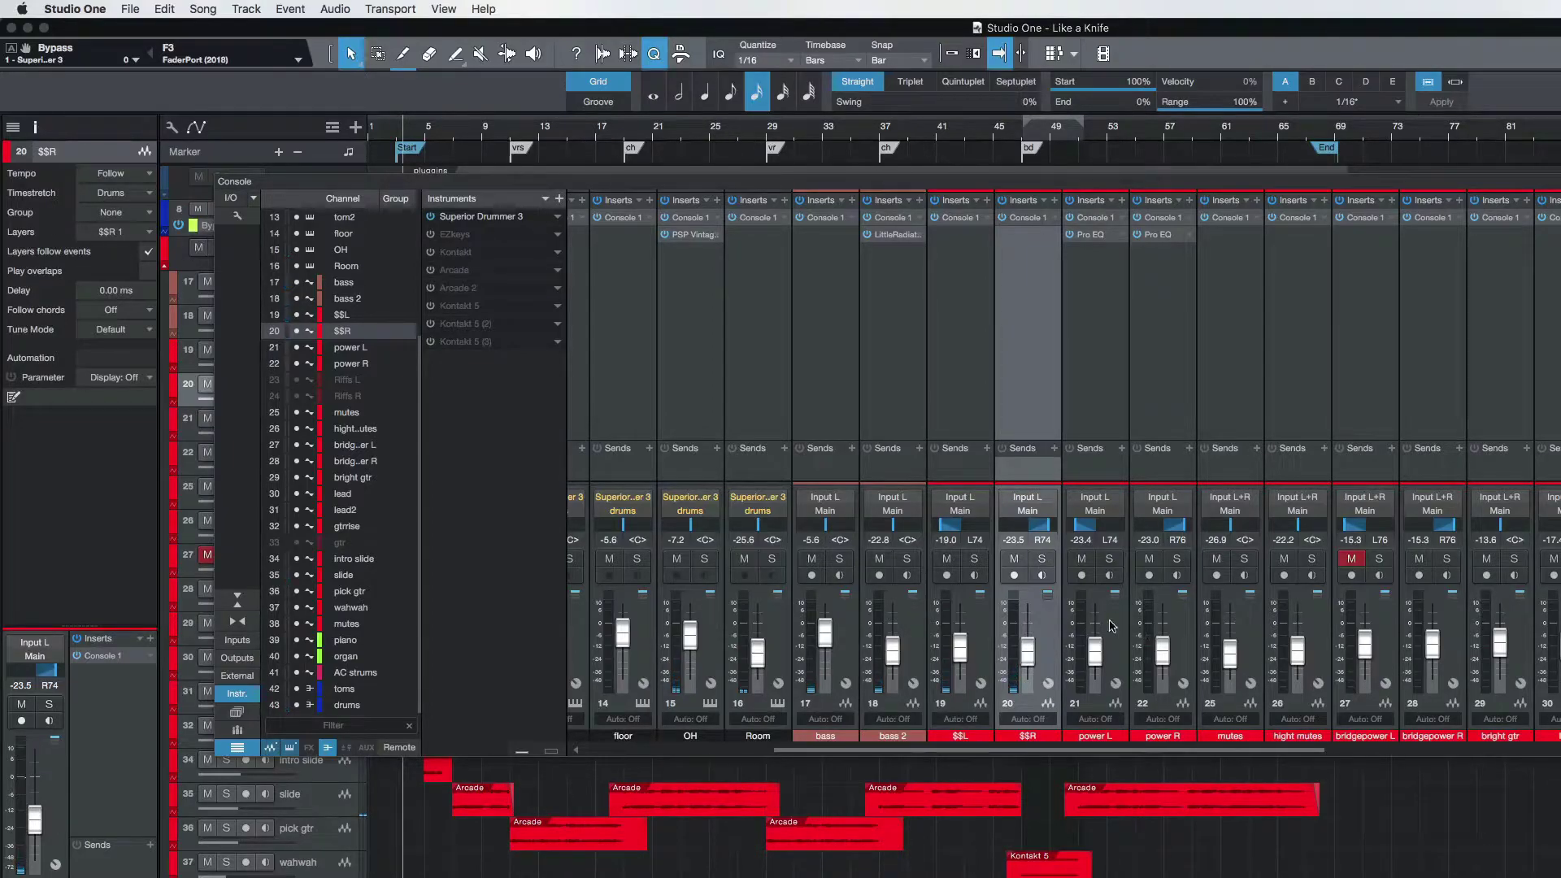
Step: Add a bus named $$ for the $$L and $$R channels, with a UAD Helios Type 69 Legacy insert
click(986, 623)
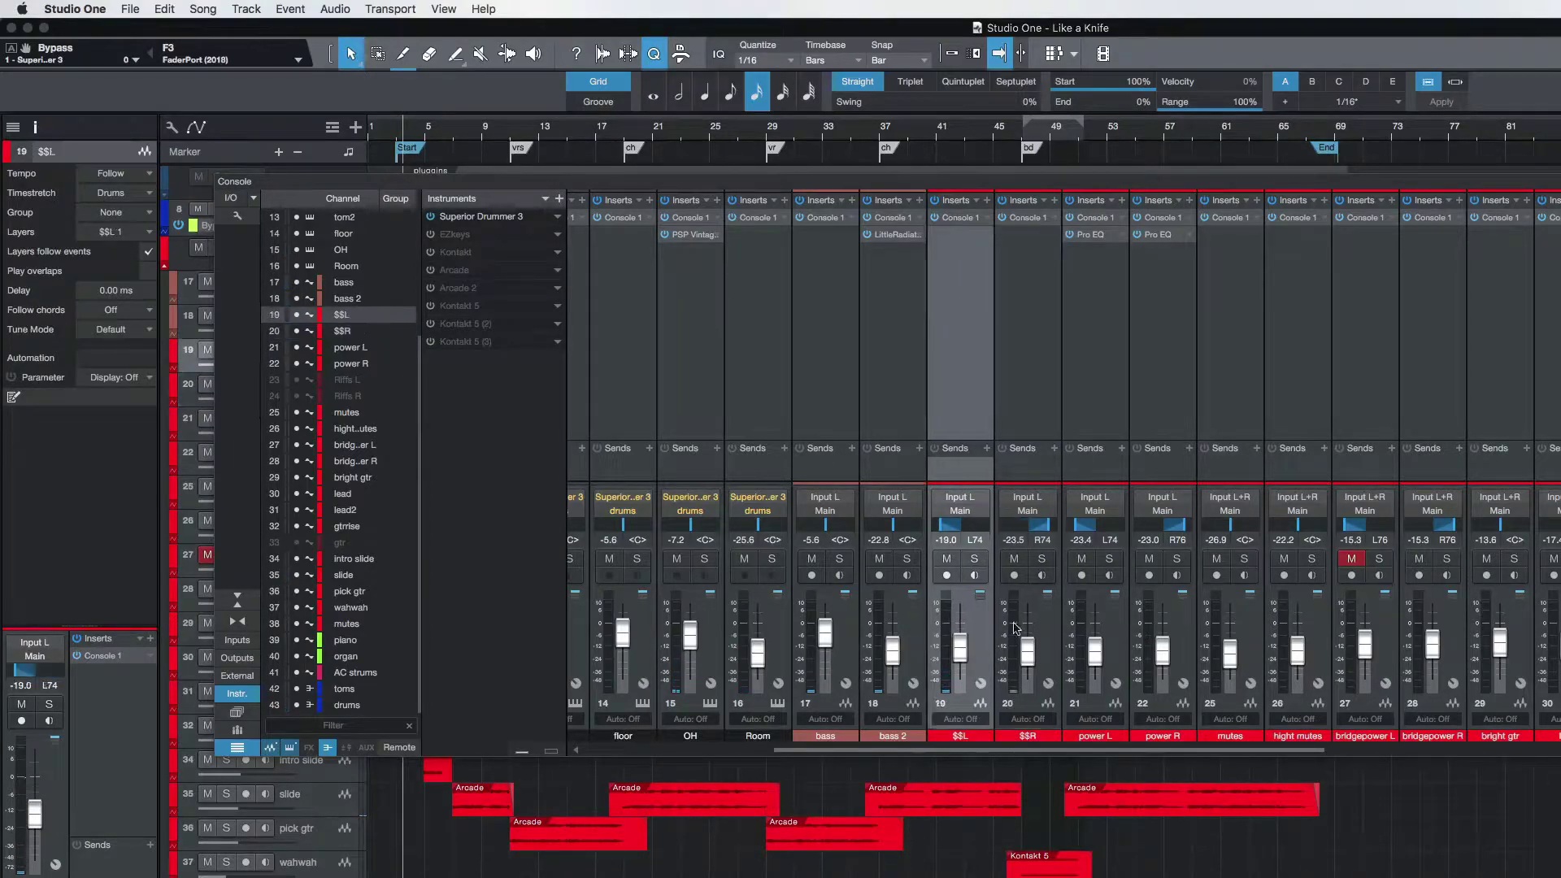
shift+click(1052, 638)
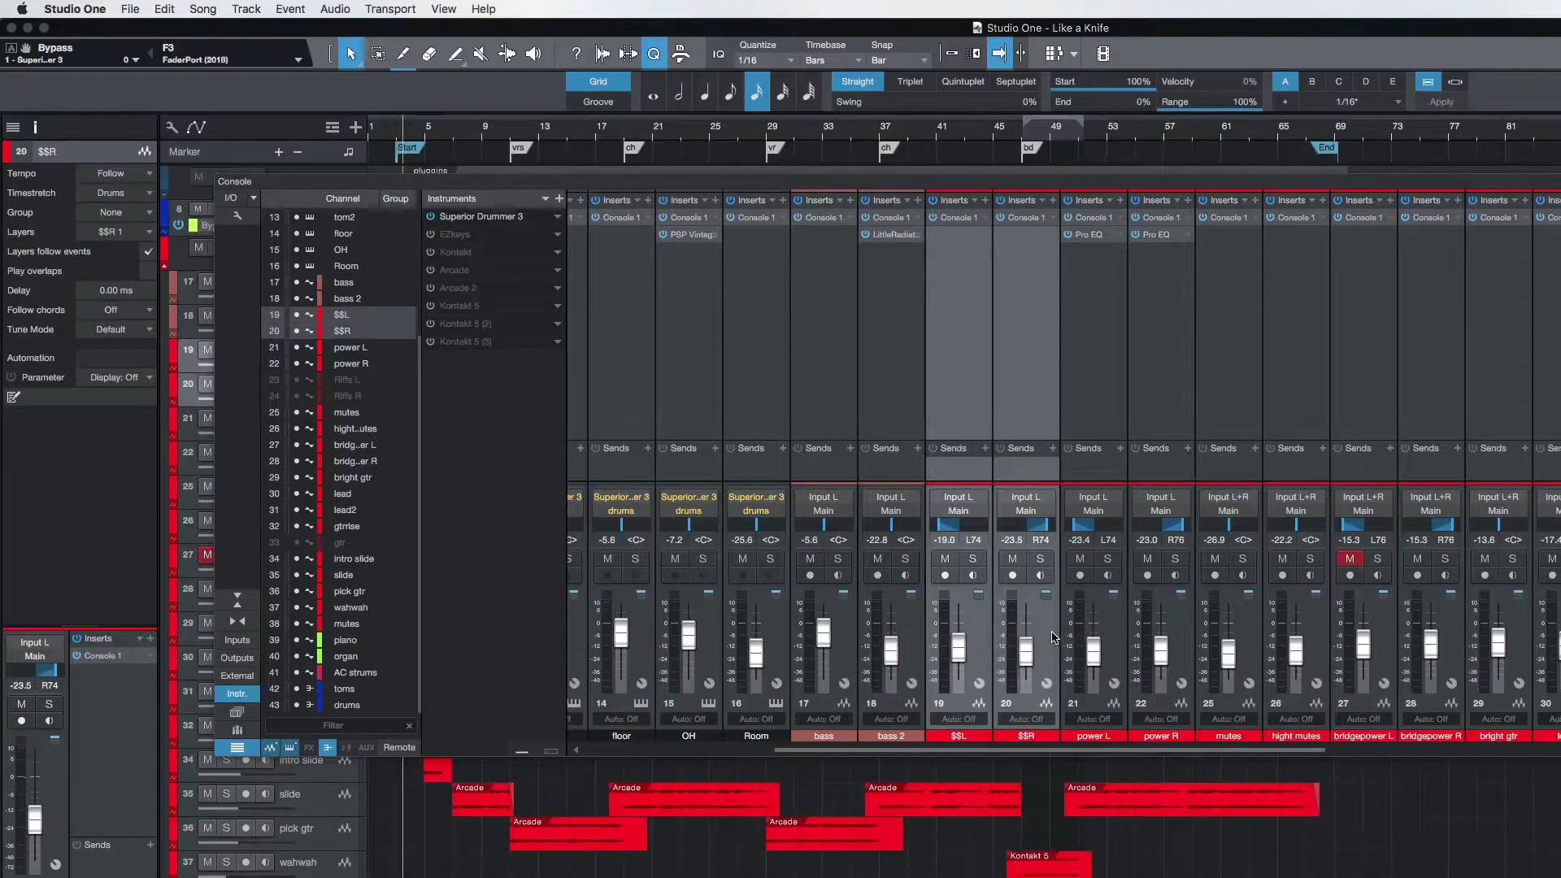
right_click(1053, 638)
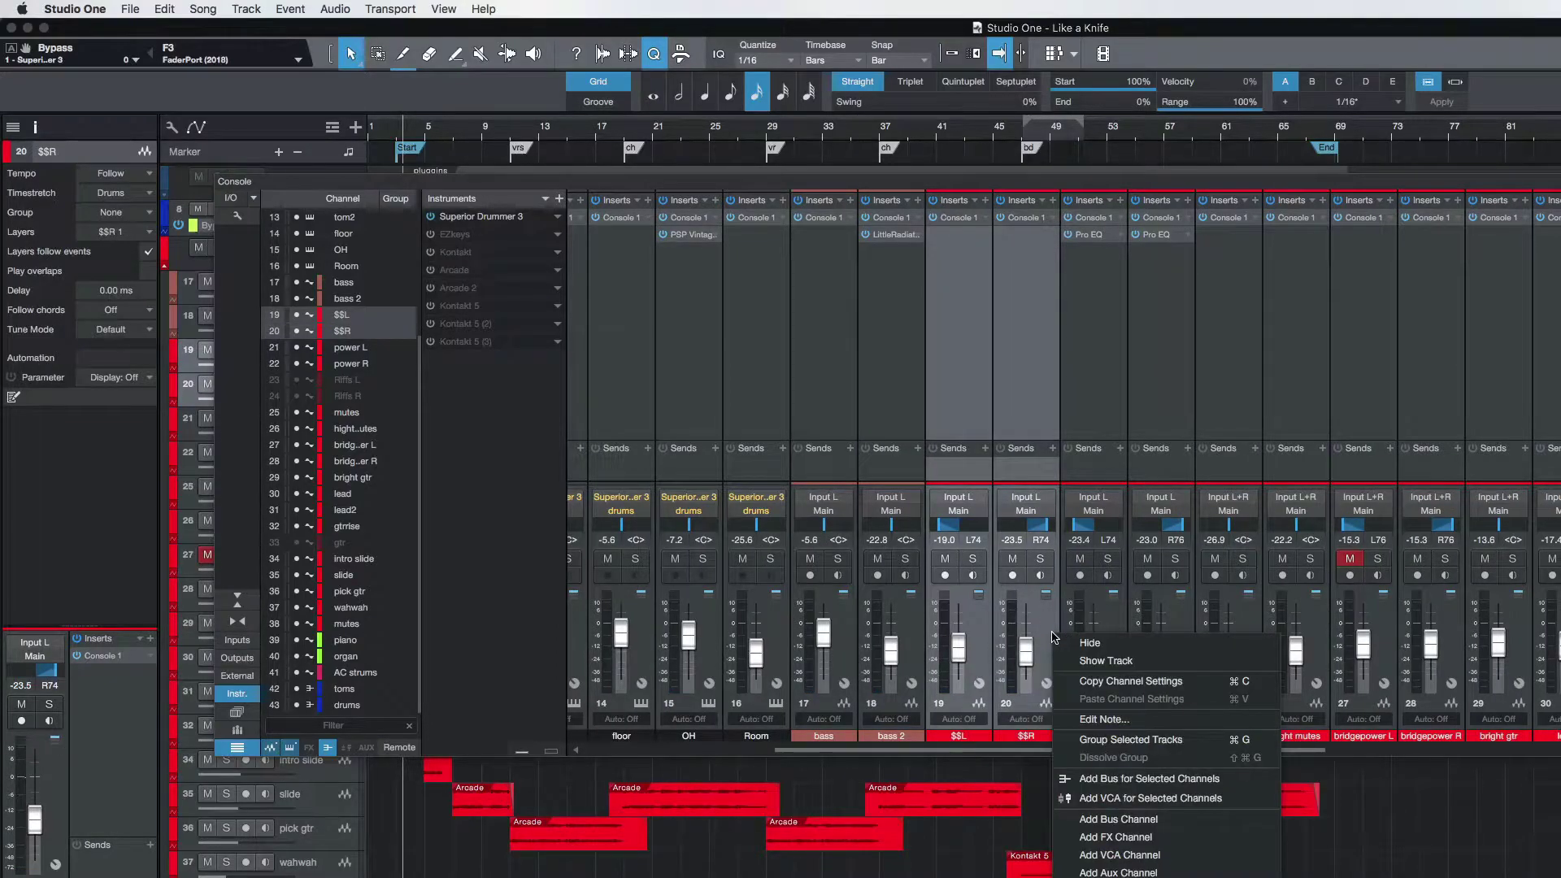
click(1190, 778)
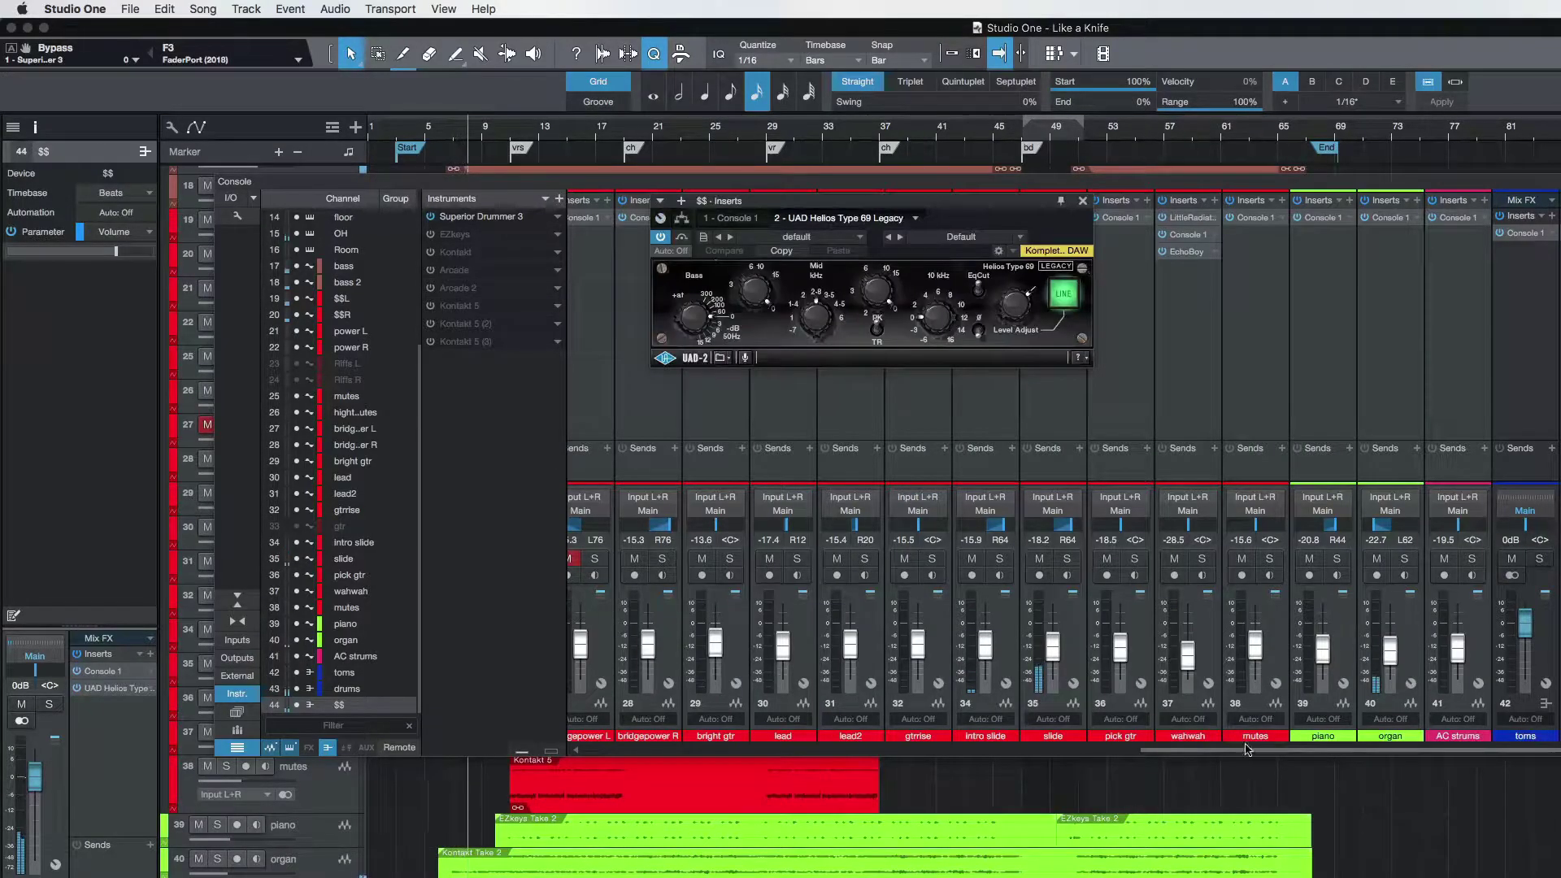
Step: Solo the $$ bus and loop playback of the intro from the Start marker to the vrs marker
key(s)
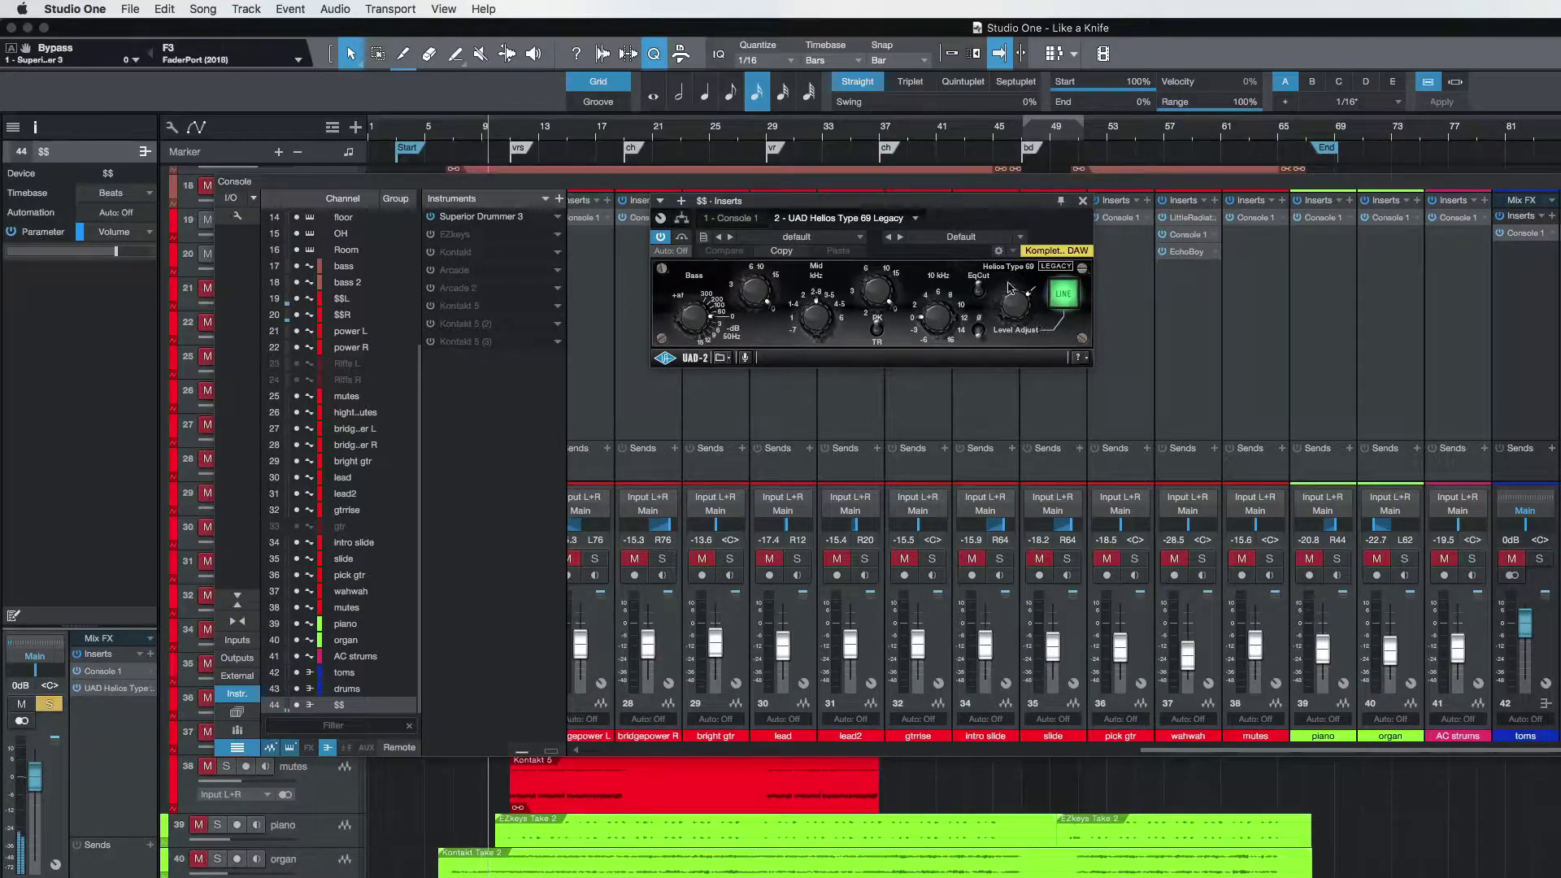
click(405, 126)
drag(403, 119, 516, 149)
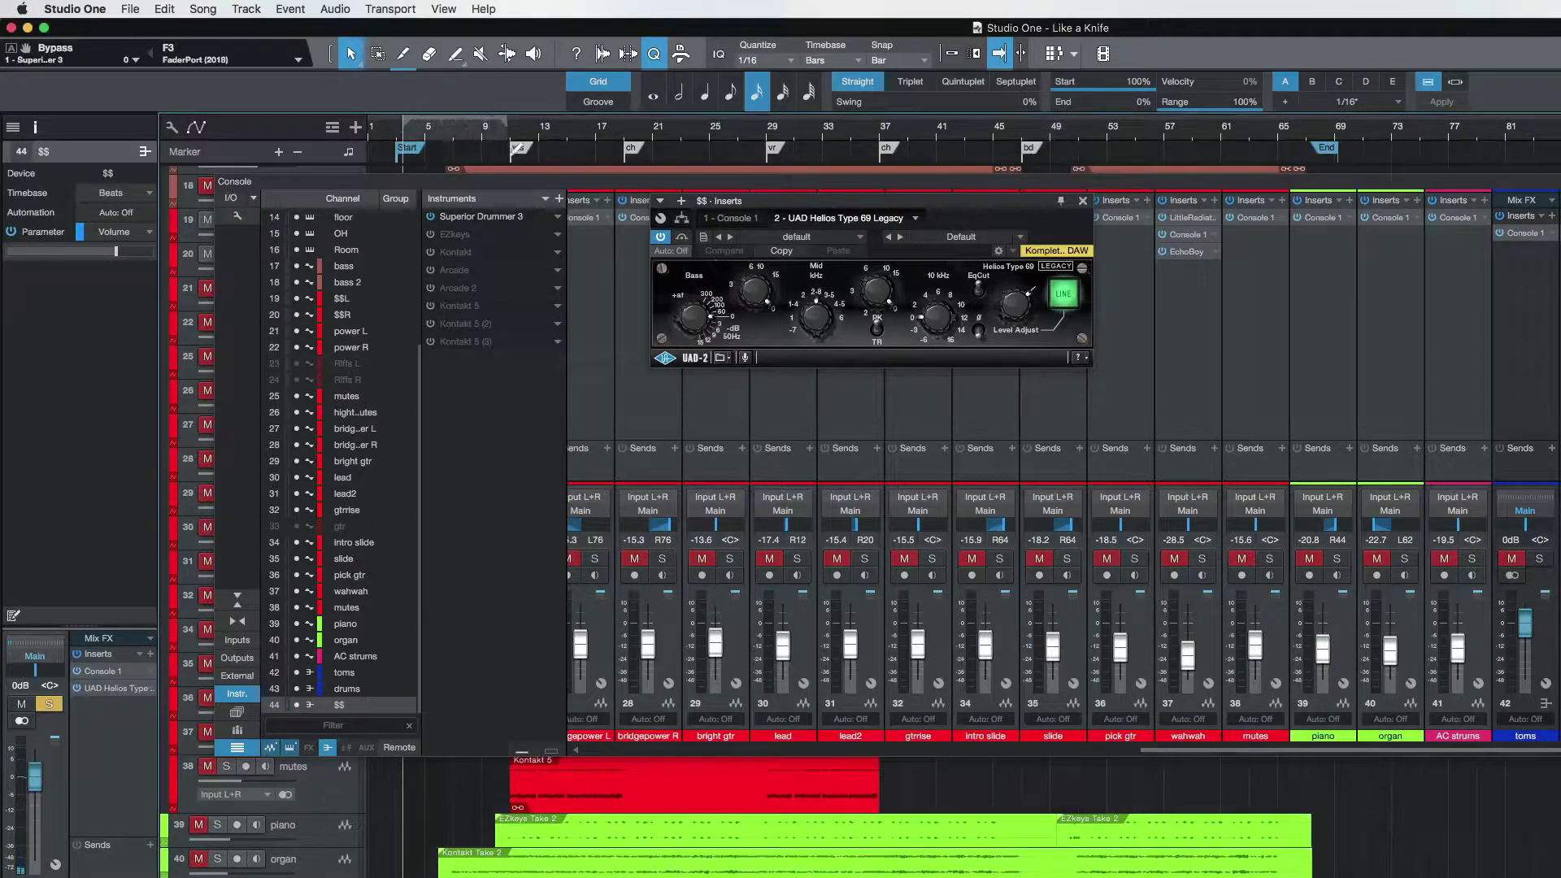
key(/)
key(space)
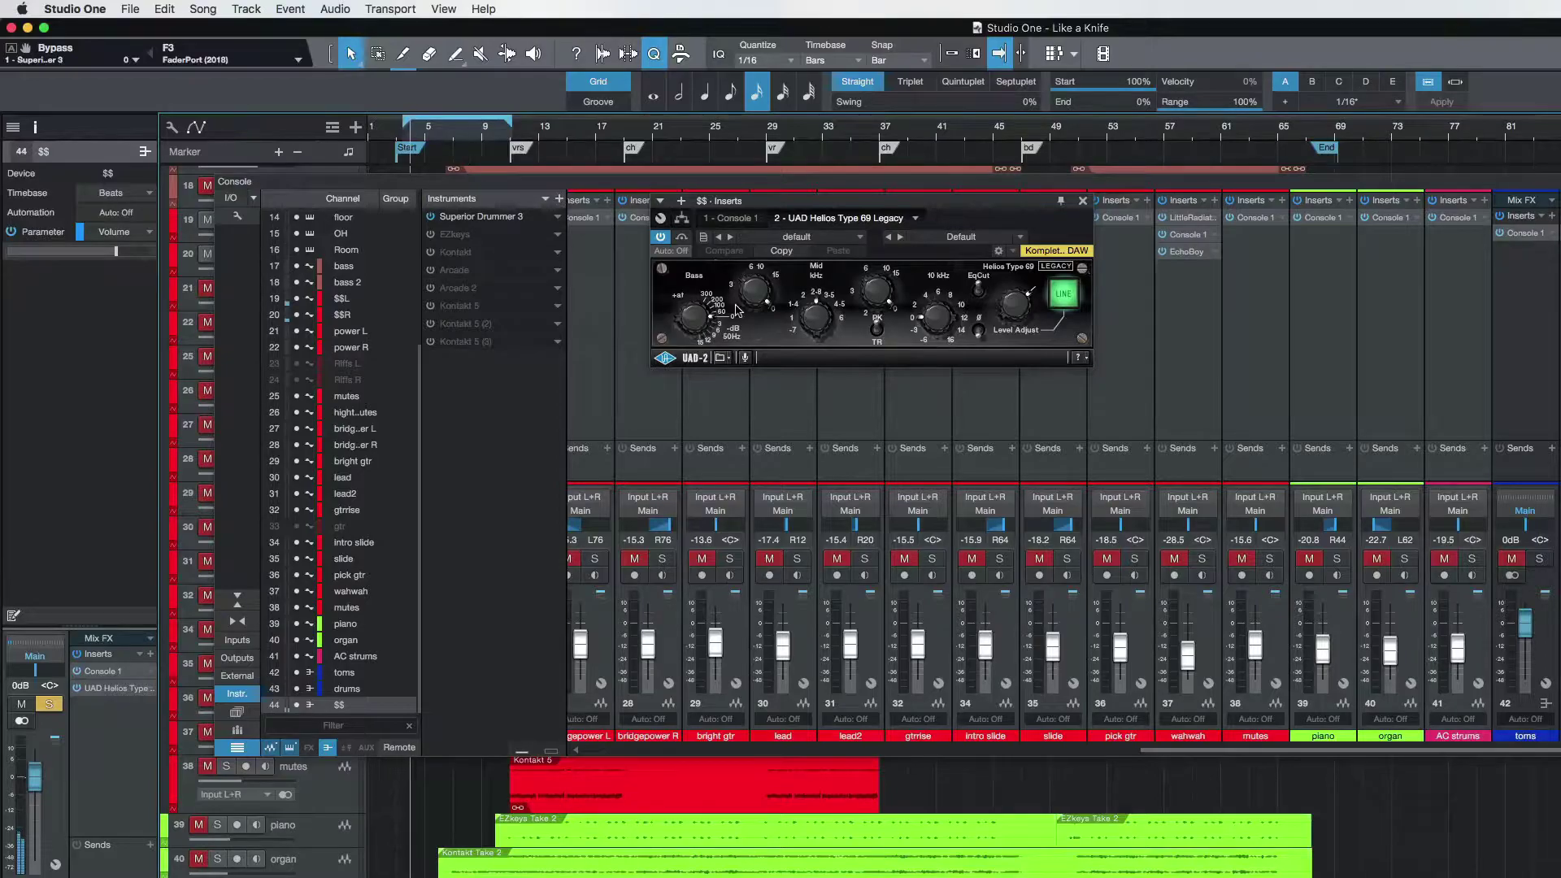
Step: Adjust the bass control of the Helios EQ on the $$ bus and unsolo the bus
click(687, 319)
drag(688, 319, 686, 328)
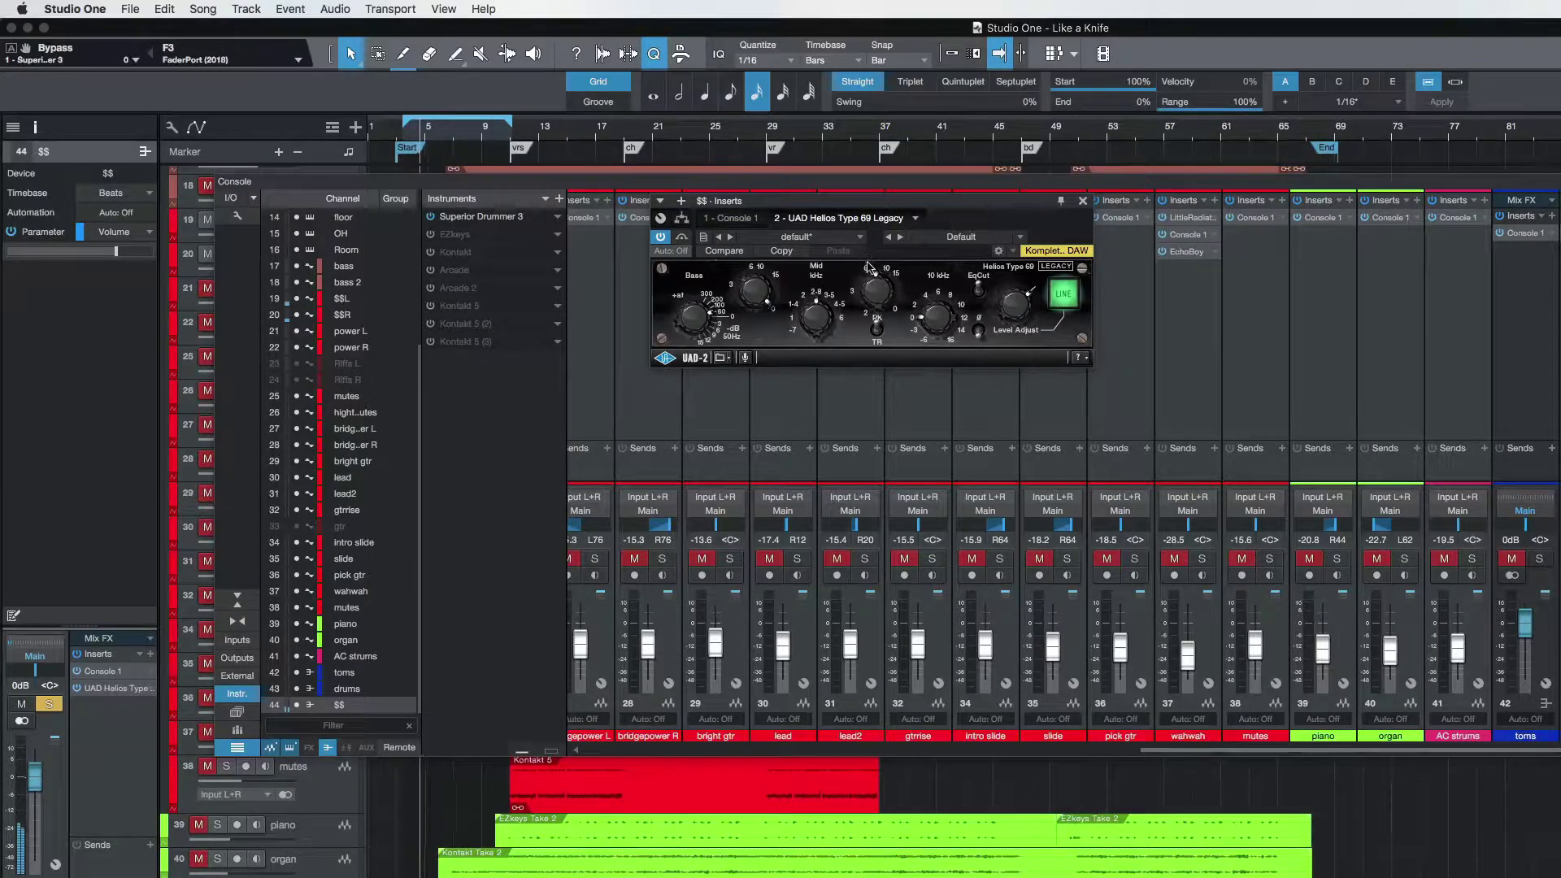
key(s)
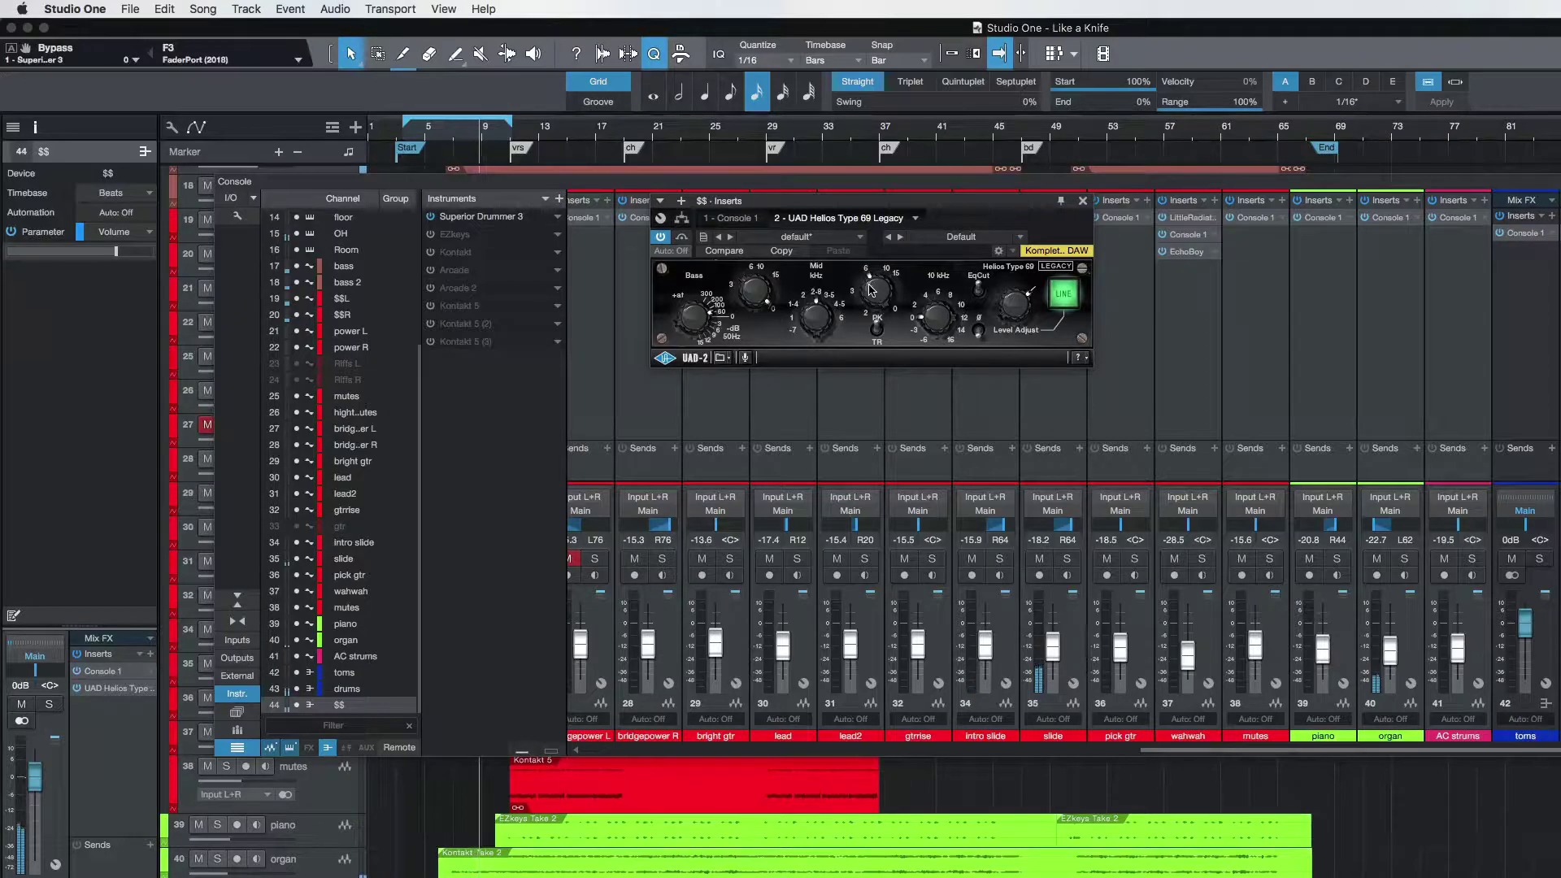
click(1082, 200)
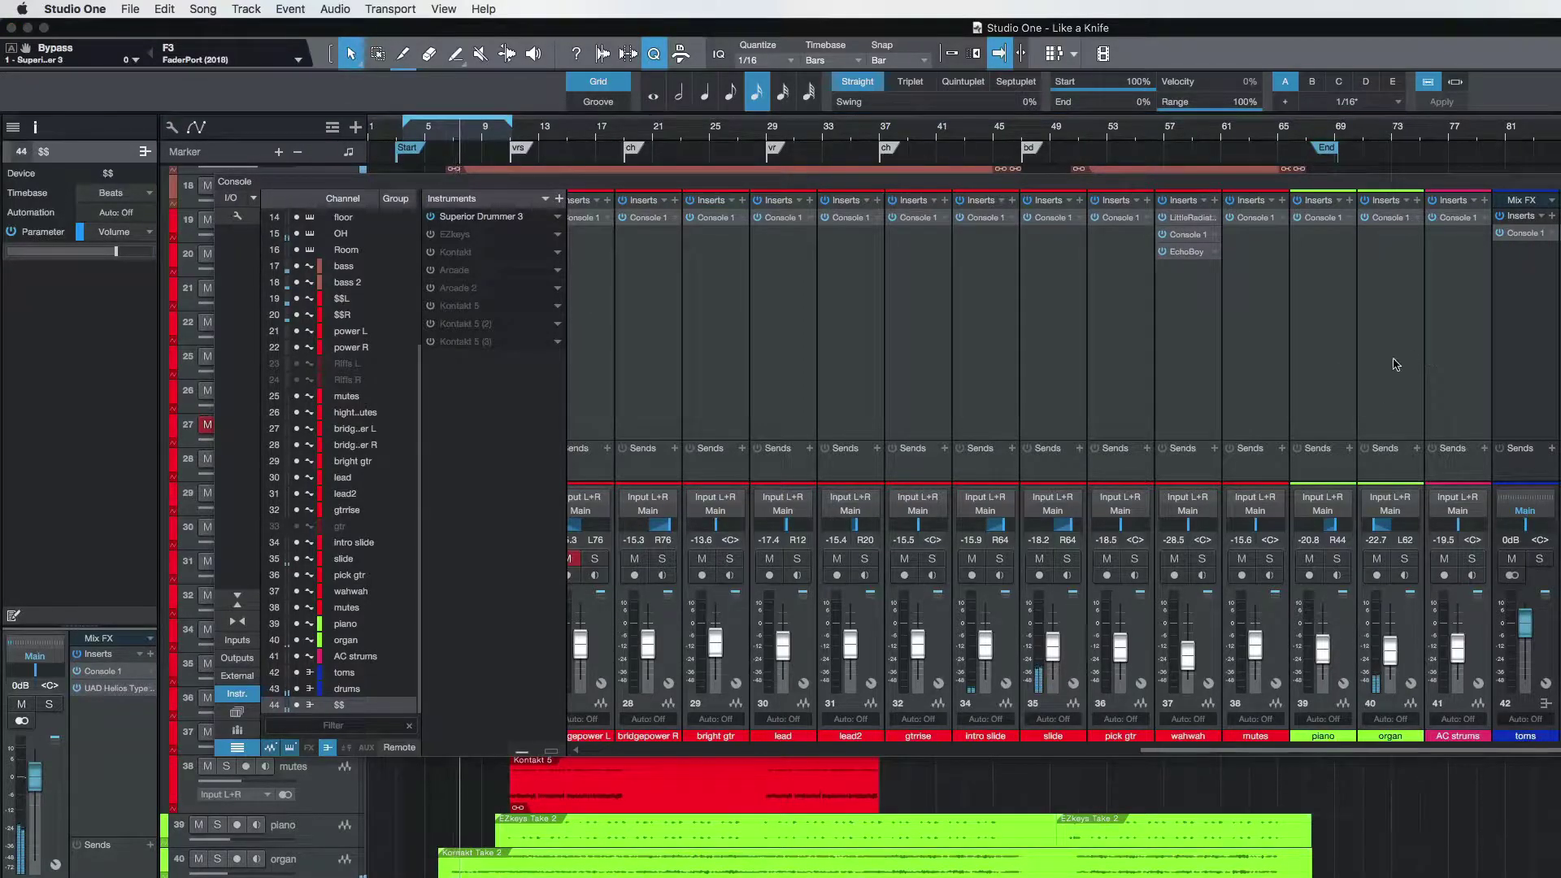
Step: Solo the power L guitar and move playback to the first chorus marker
scroll(1106, 447, left, 10)
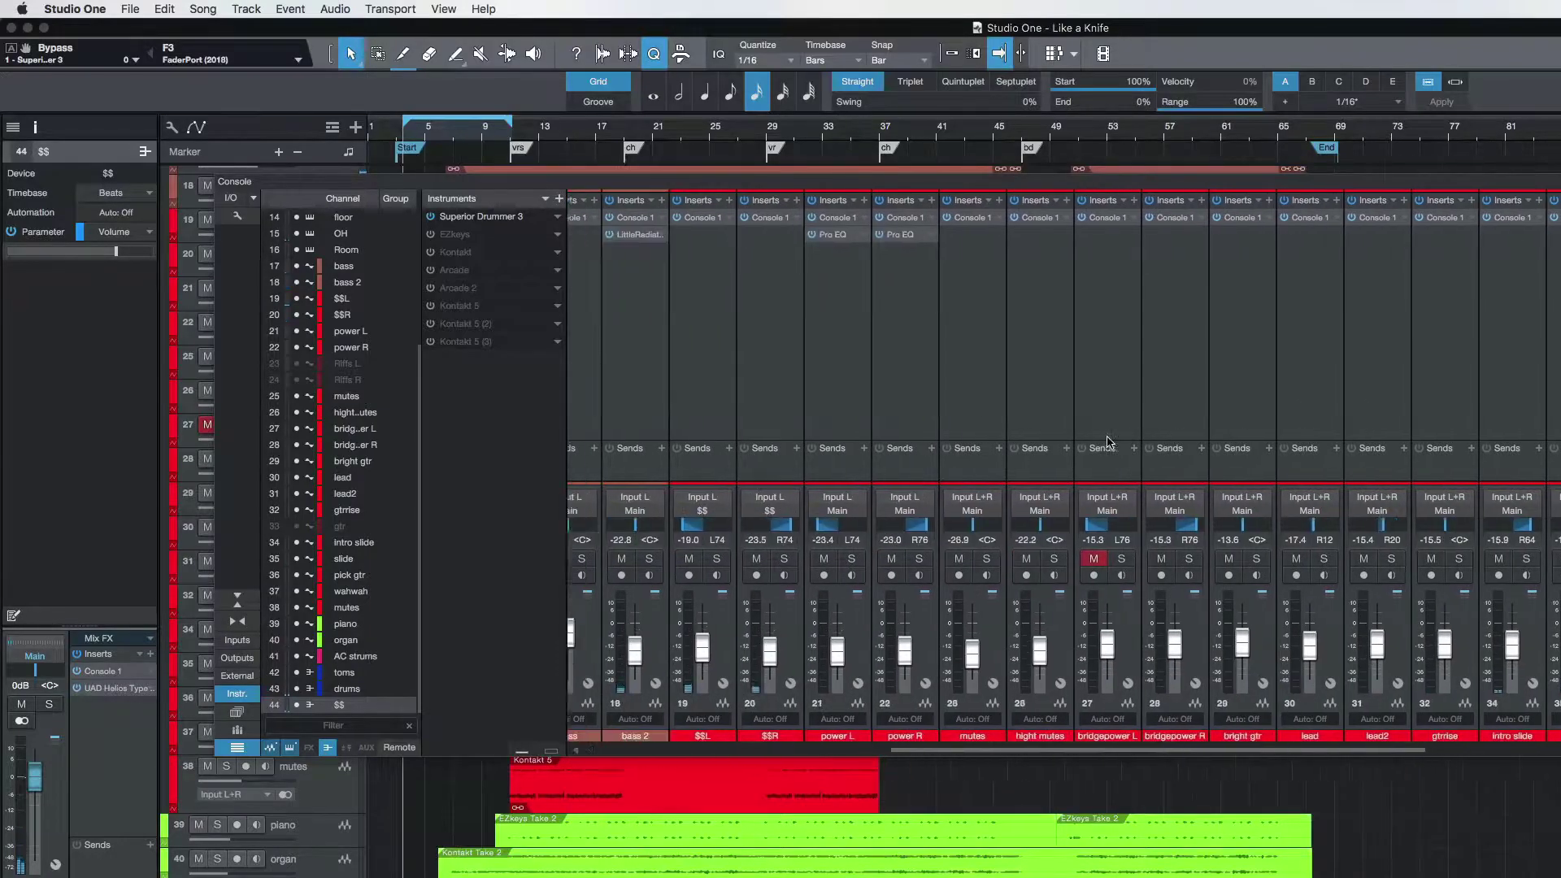
click(1262, 635)
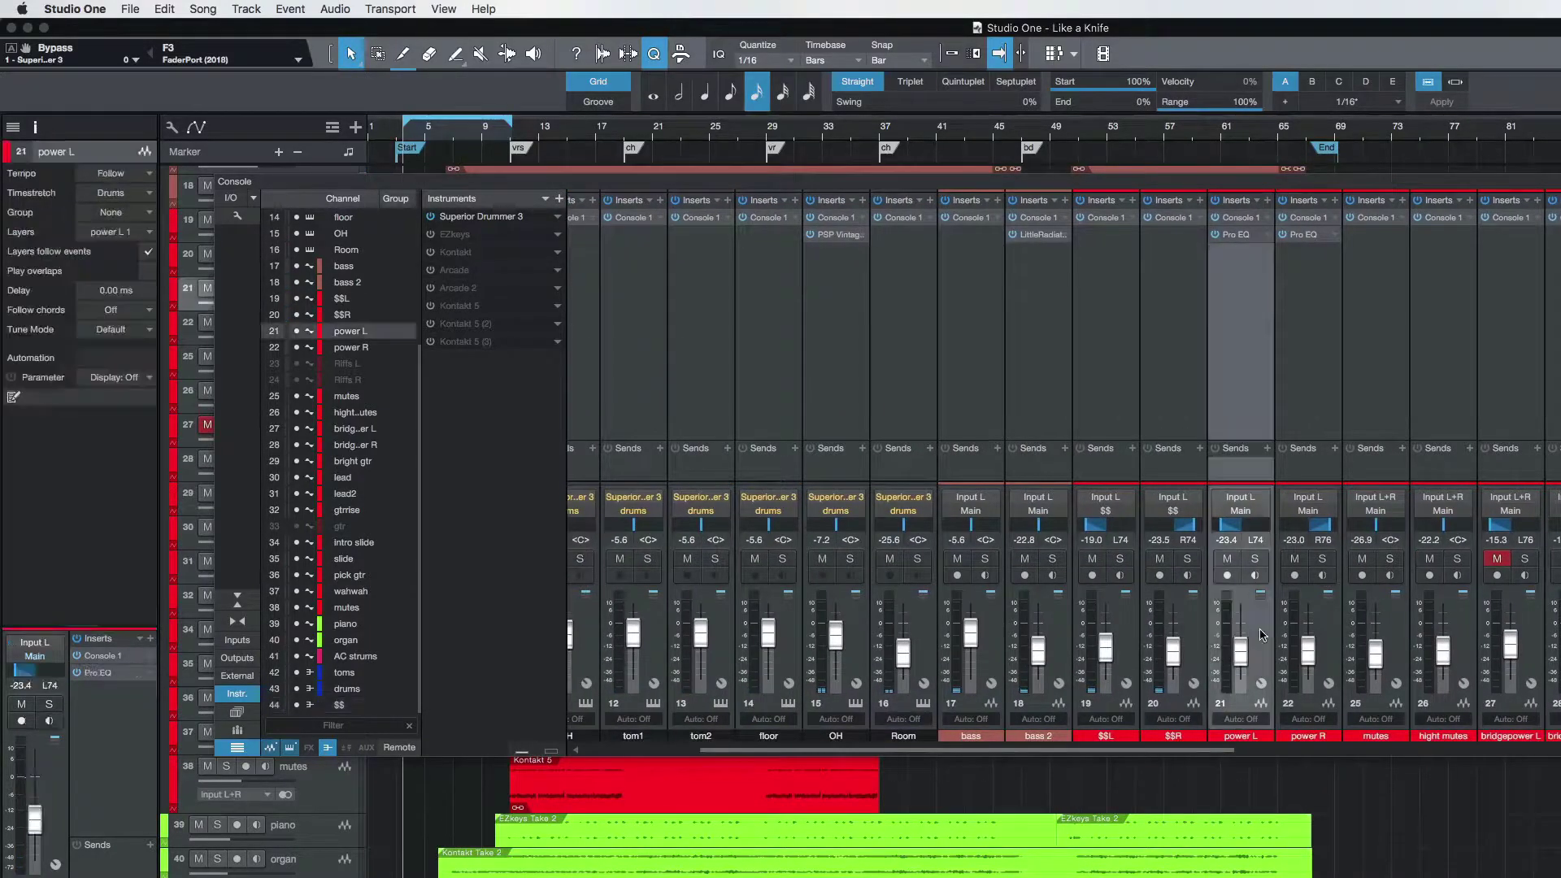
click(1256, 559)
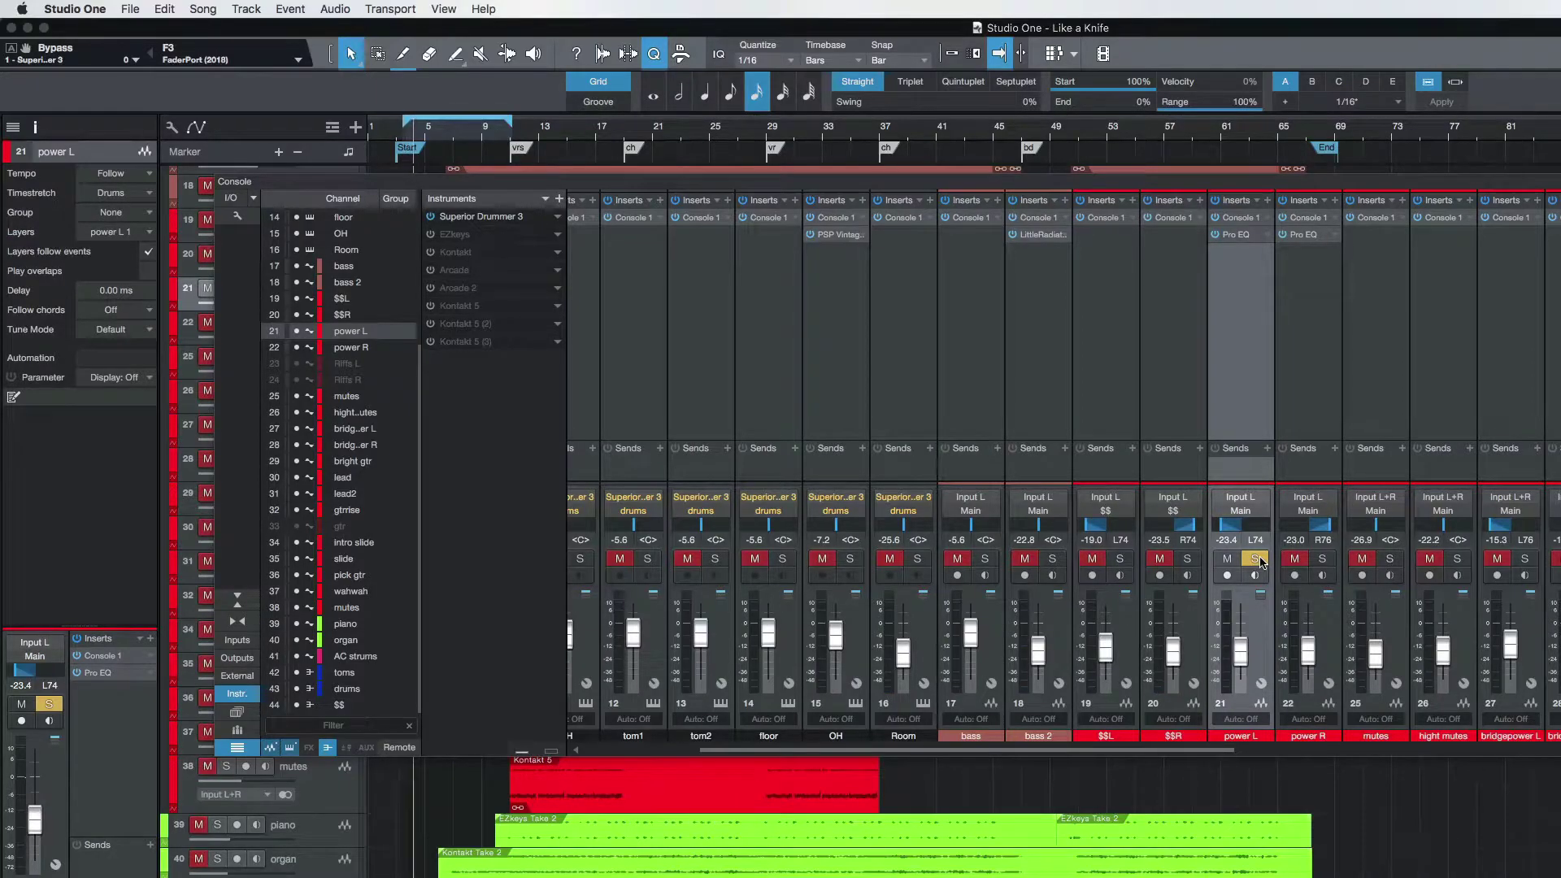
drag(904, 184, 924, 331)
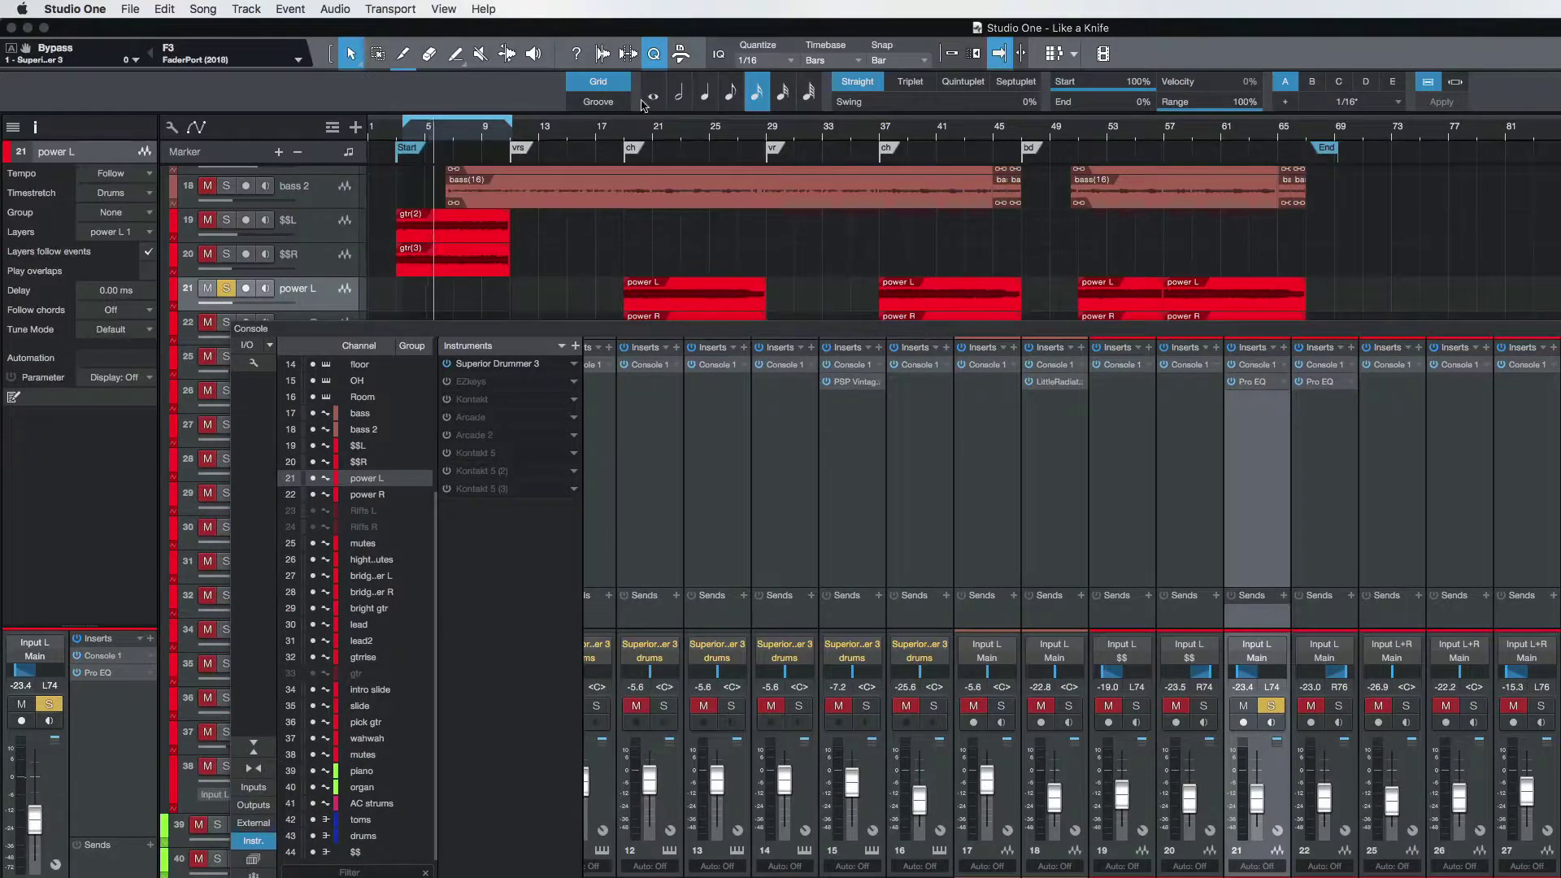
click(623, 133)
drag(1067, 330, 1101, 121)
Step: Inspect the Pro EQ and Console 1 inserts on the power L channel
click(1287, 173)
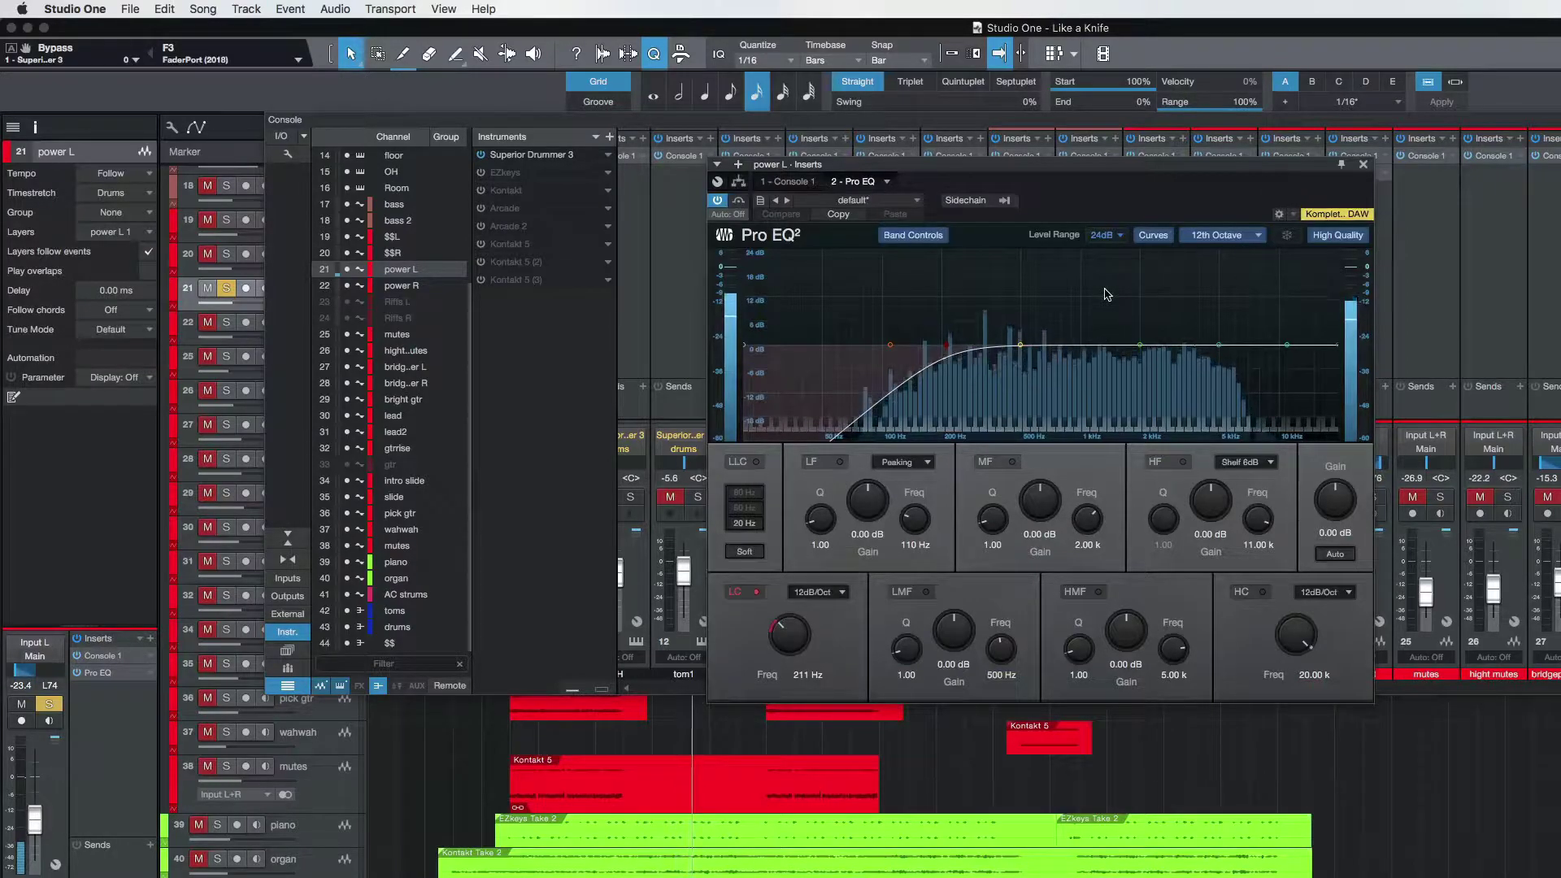
click(1293, 156)
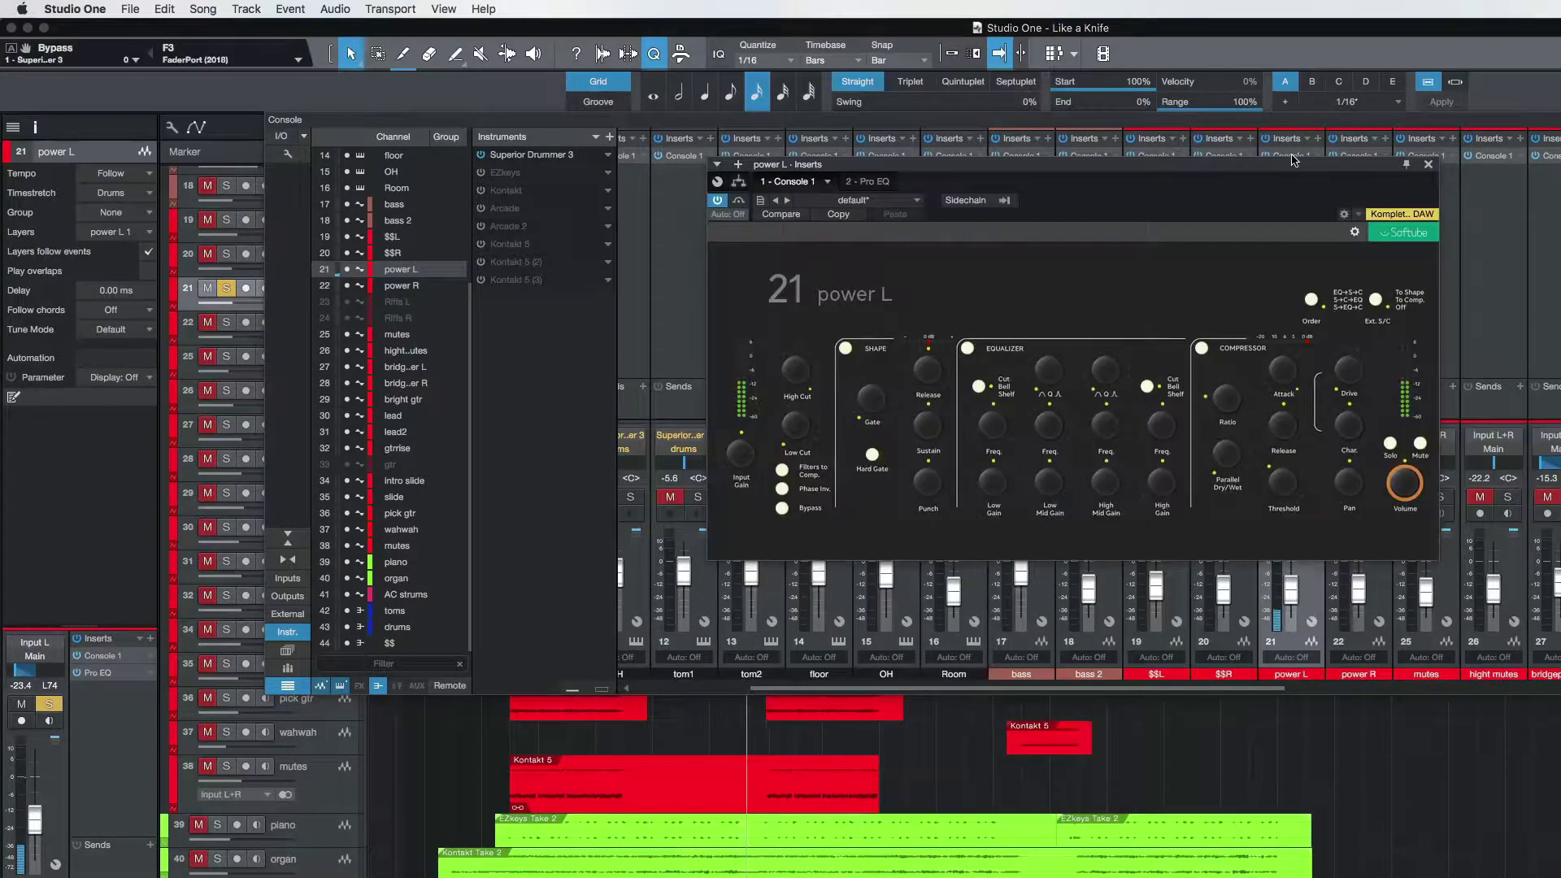
click(1429, 165)
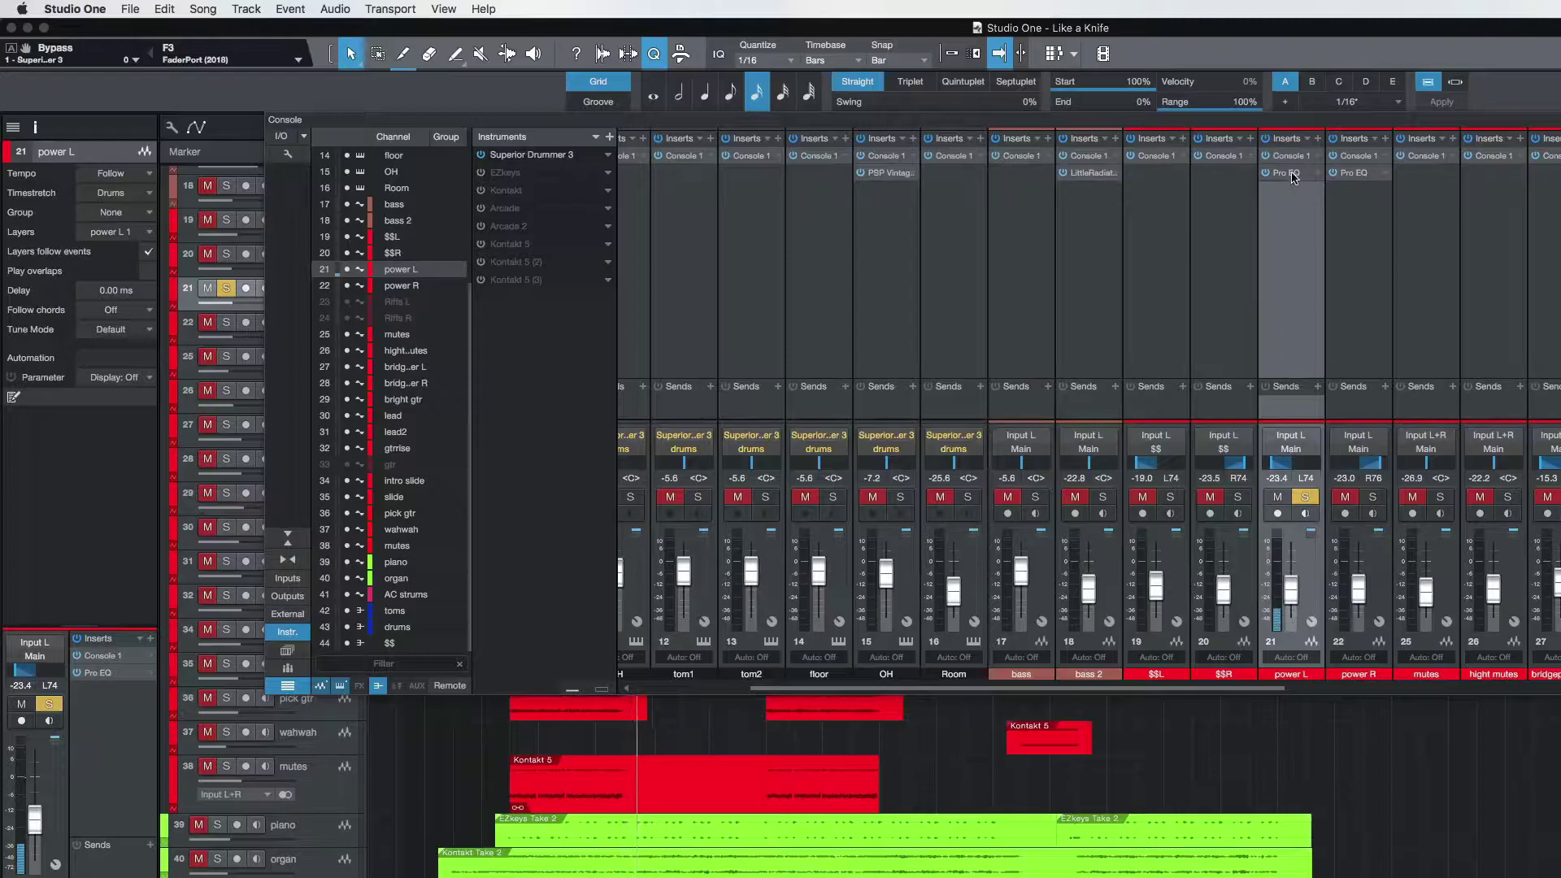
Step: In power L's Pro EQ, set the LMF band to about -5 dB at 598 Hz, and unsolo the channel
click(1288, 174)
drag(1020, 345, 1037, 367)
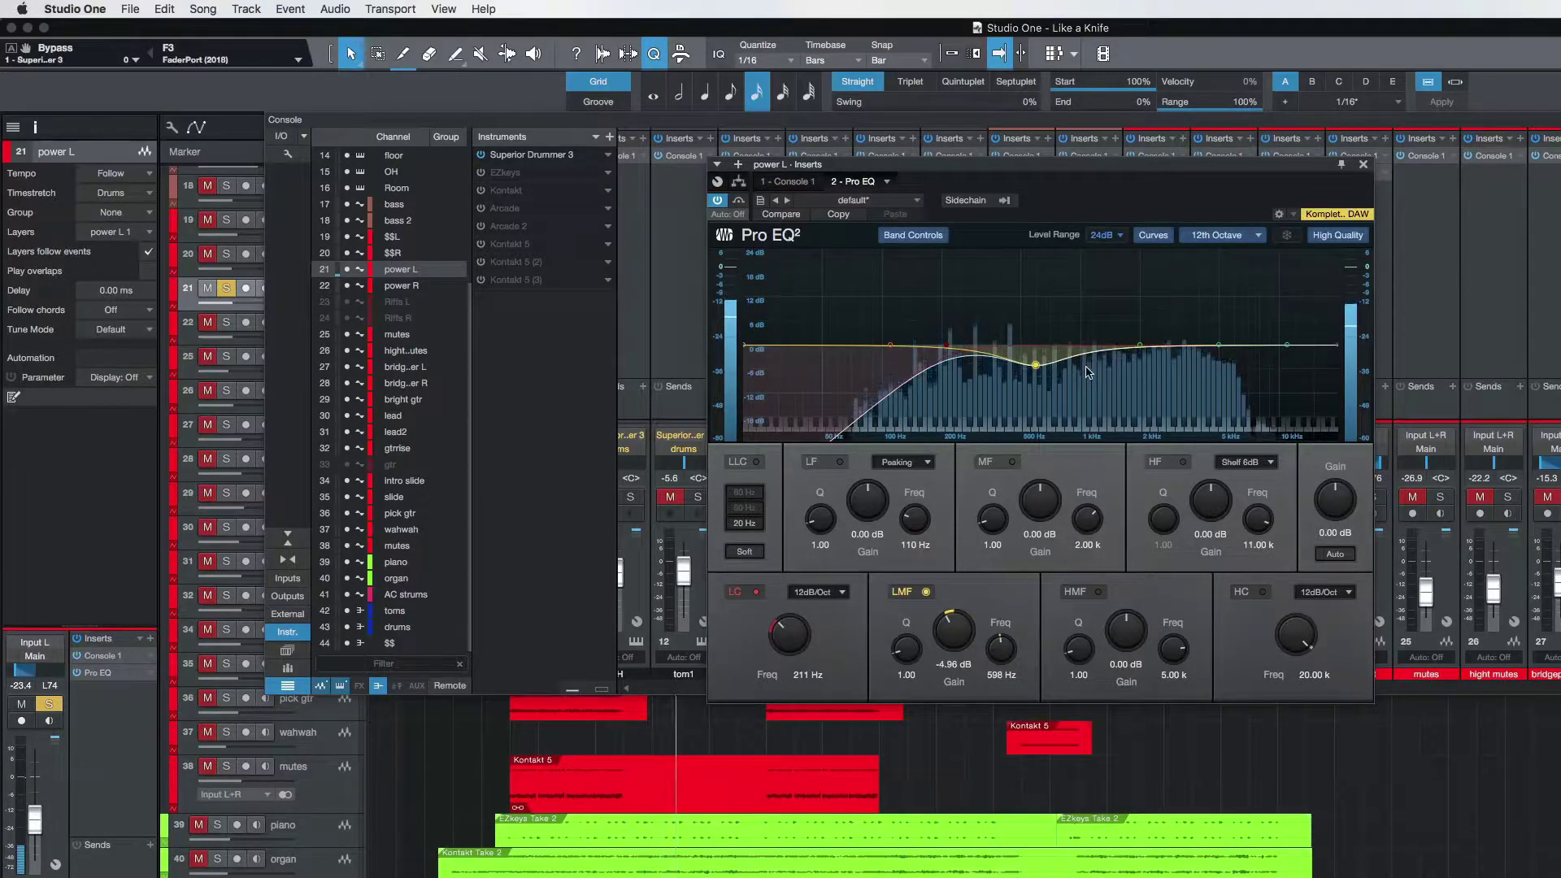
click(1363, 167)
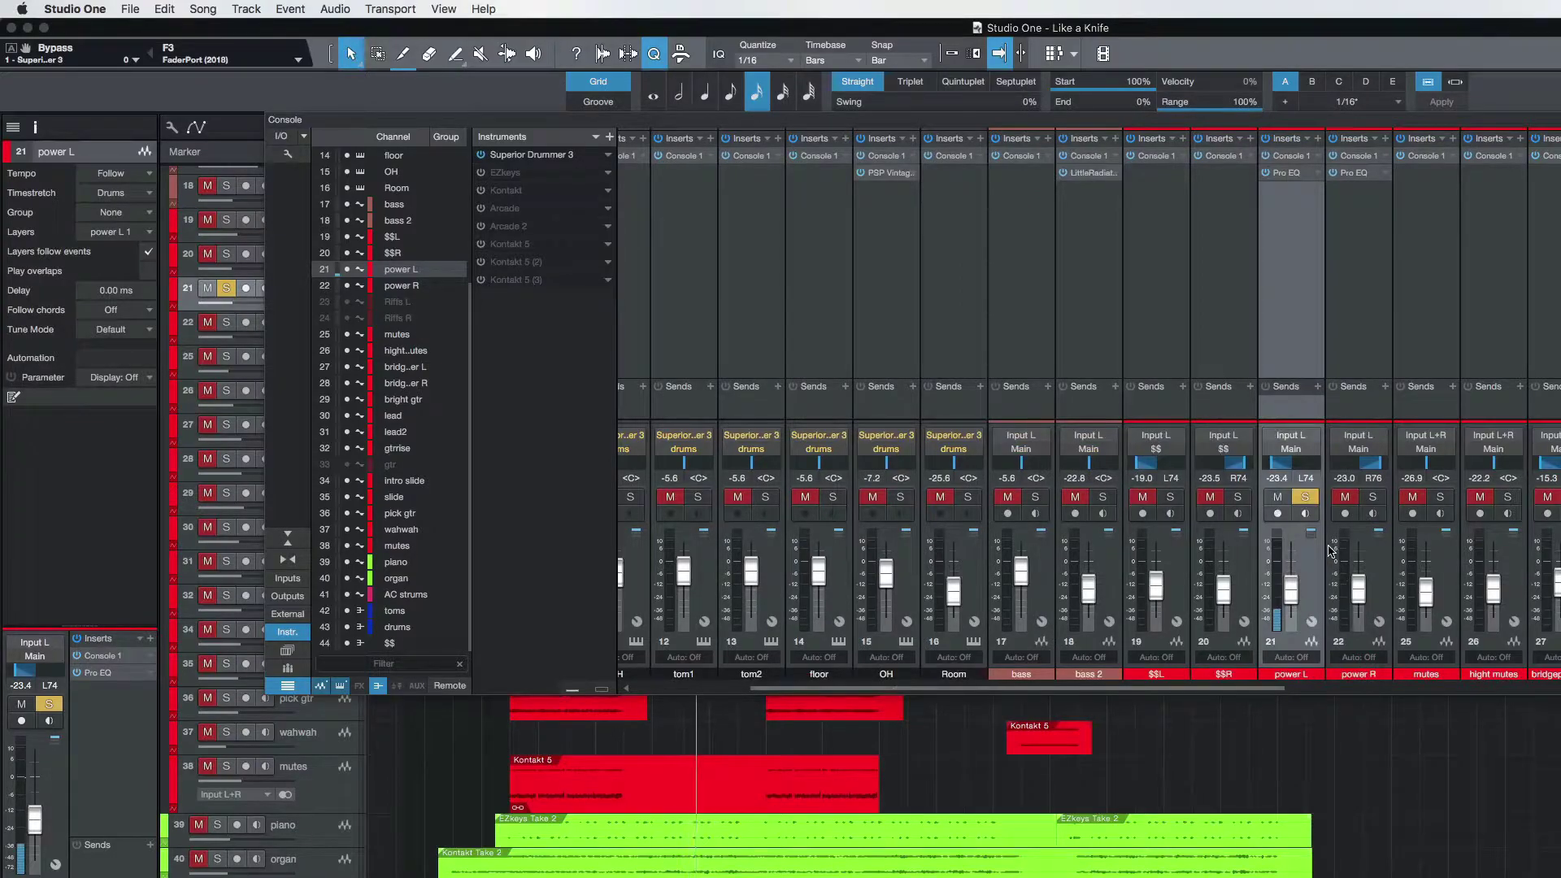
click(1305, 497)
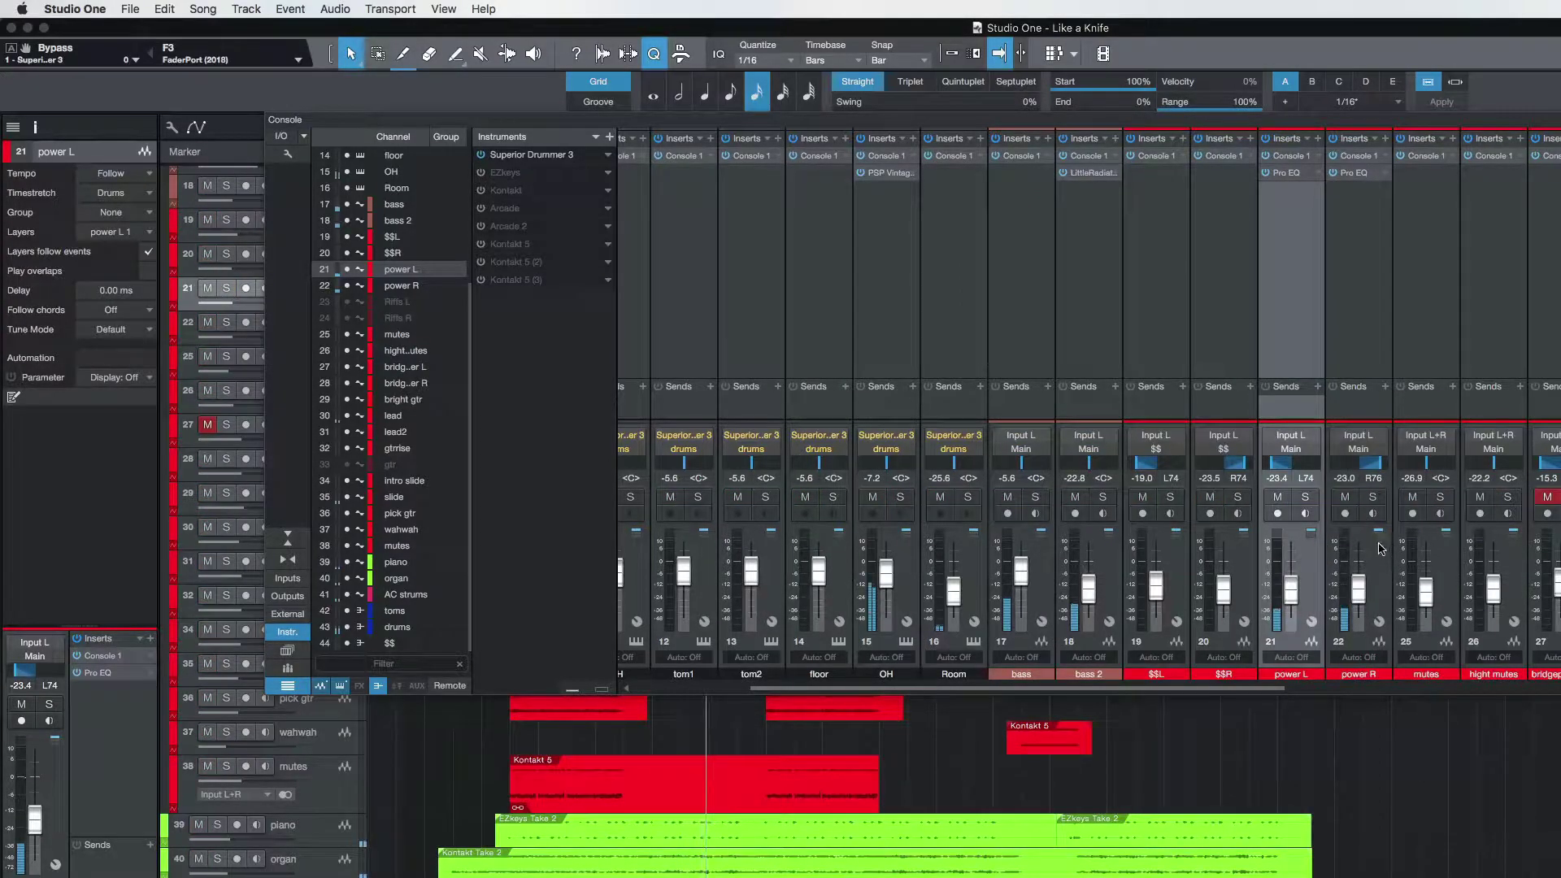
Step: Solo the power R channel and adjust a band in its Pro EQ
click(1372, 497)
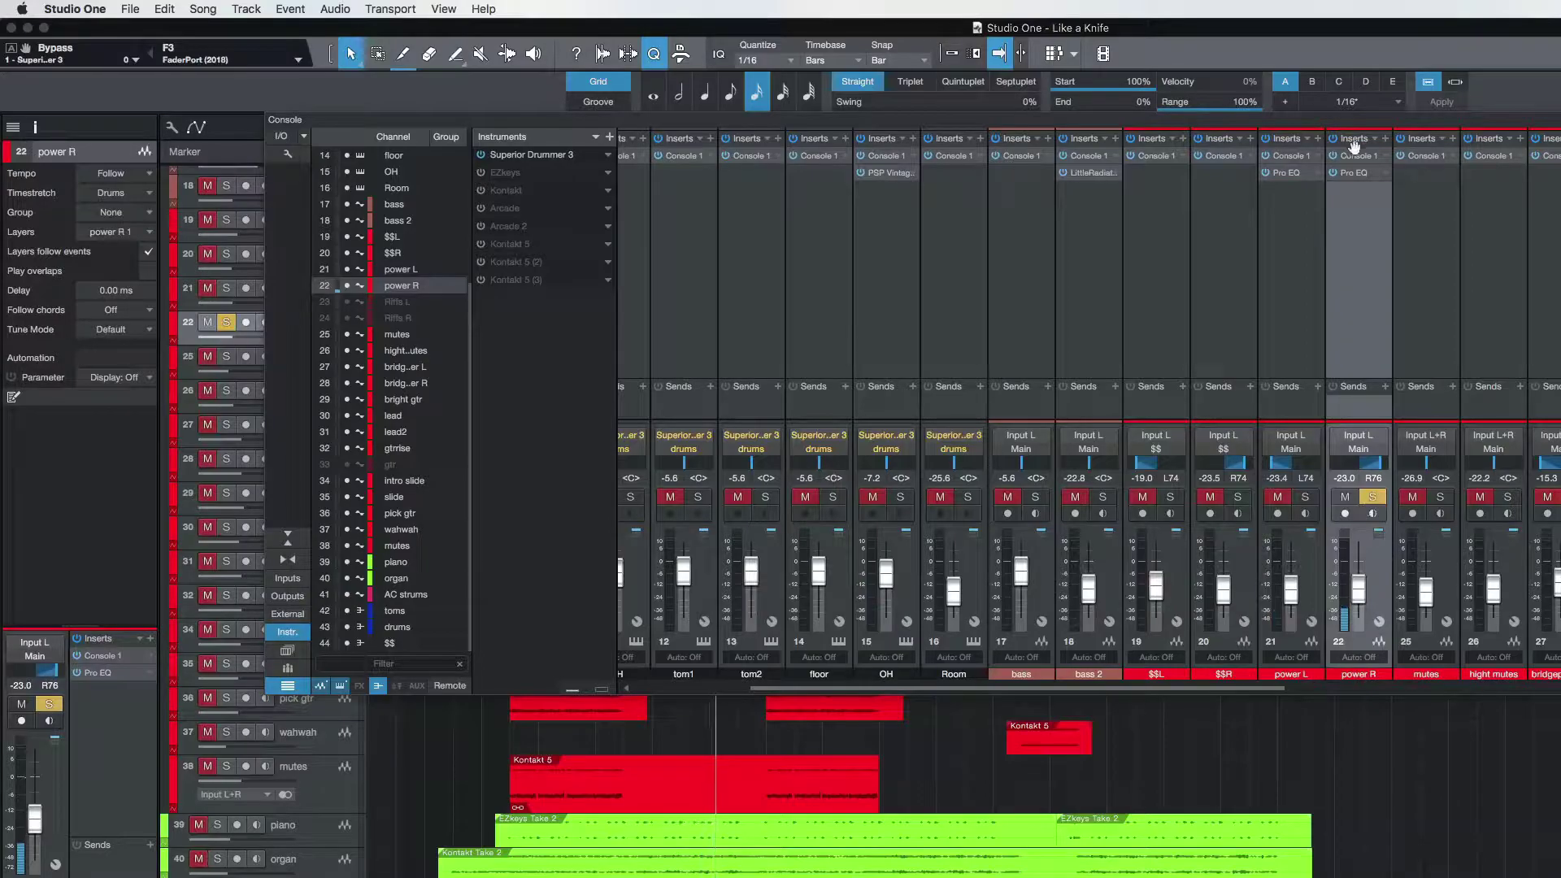
click(1355, 173)
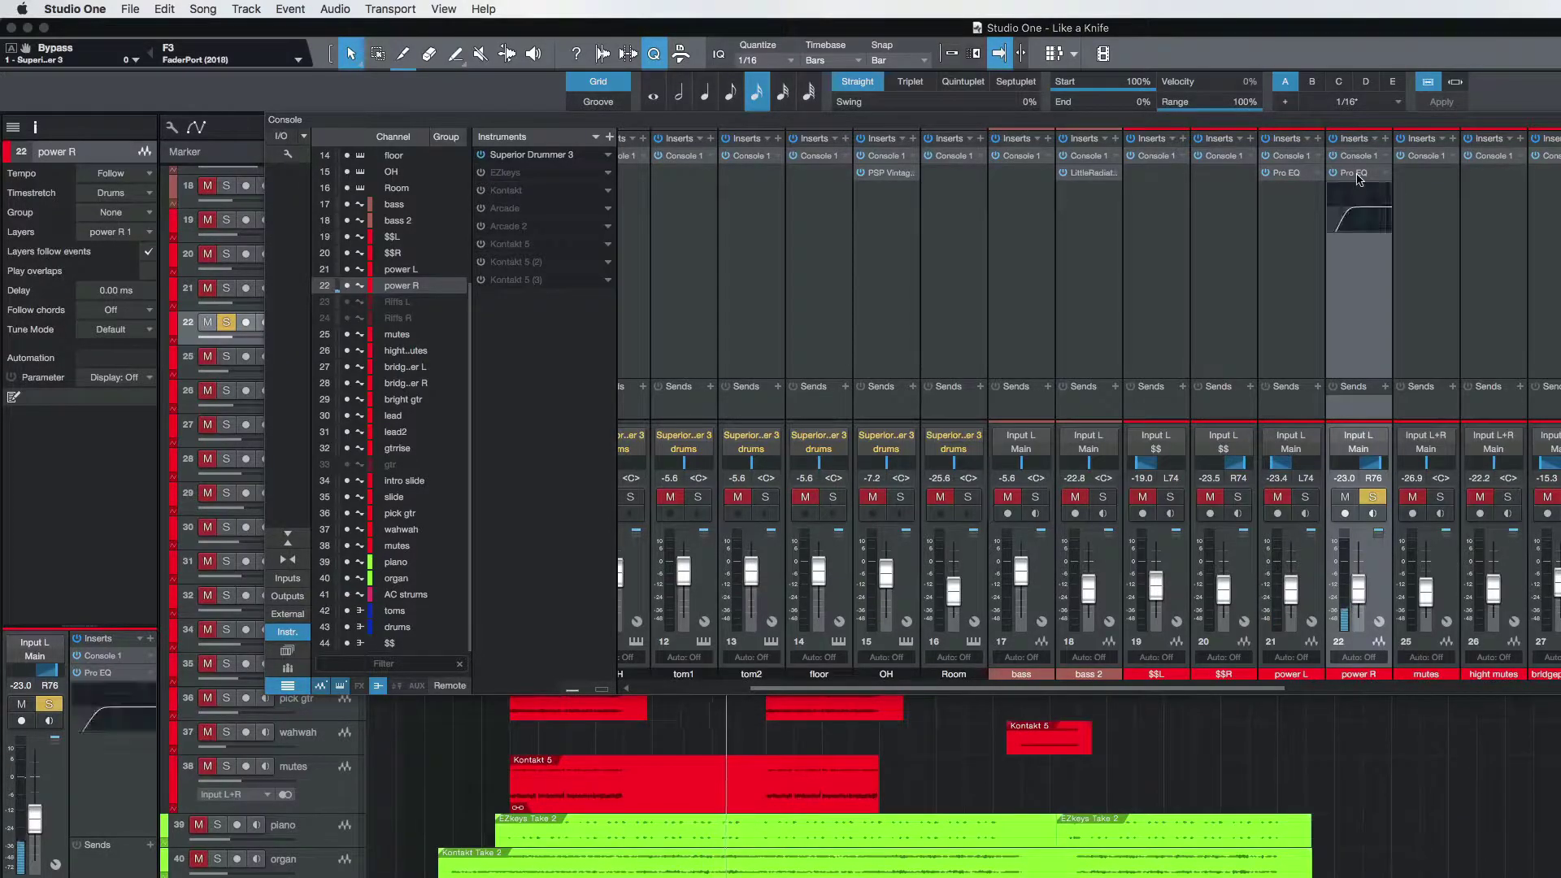
drag(1021, 345, 1032, 367)
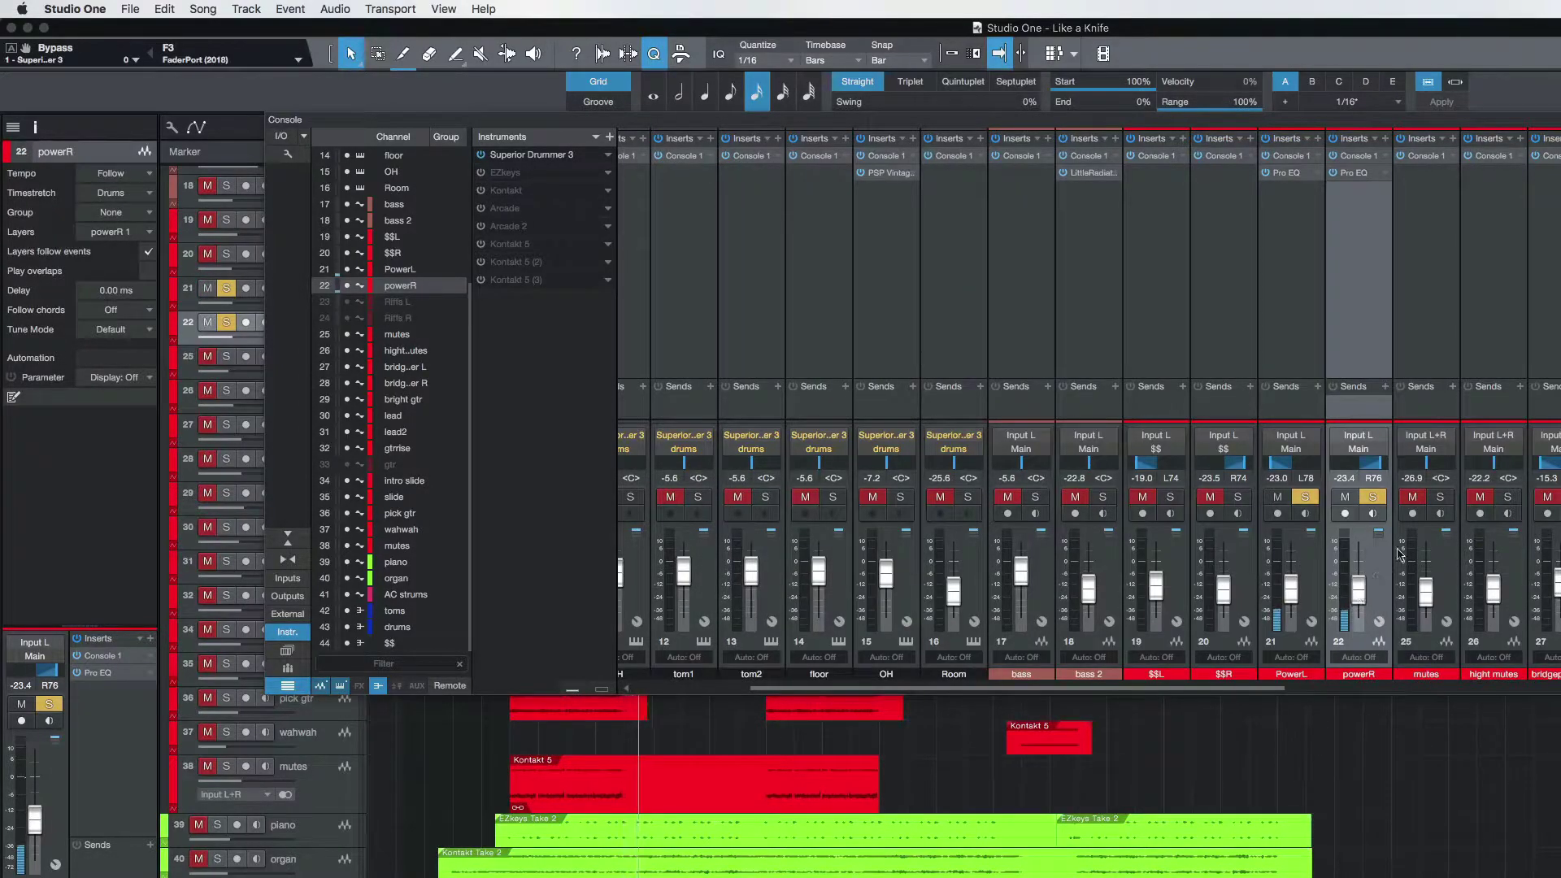
Step: Route the PowerL and powerR channels to a new bus named "power" and close the bus's Console 1 window
scroll(1295, 294, right, 5)
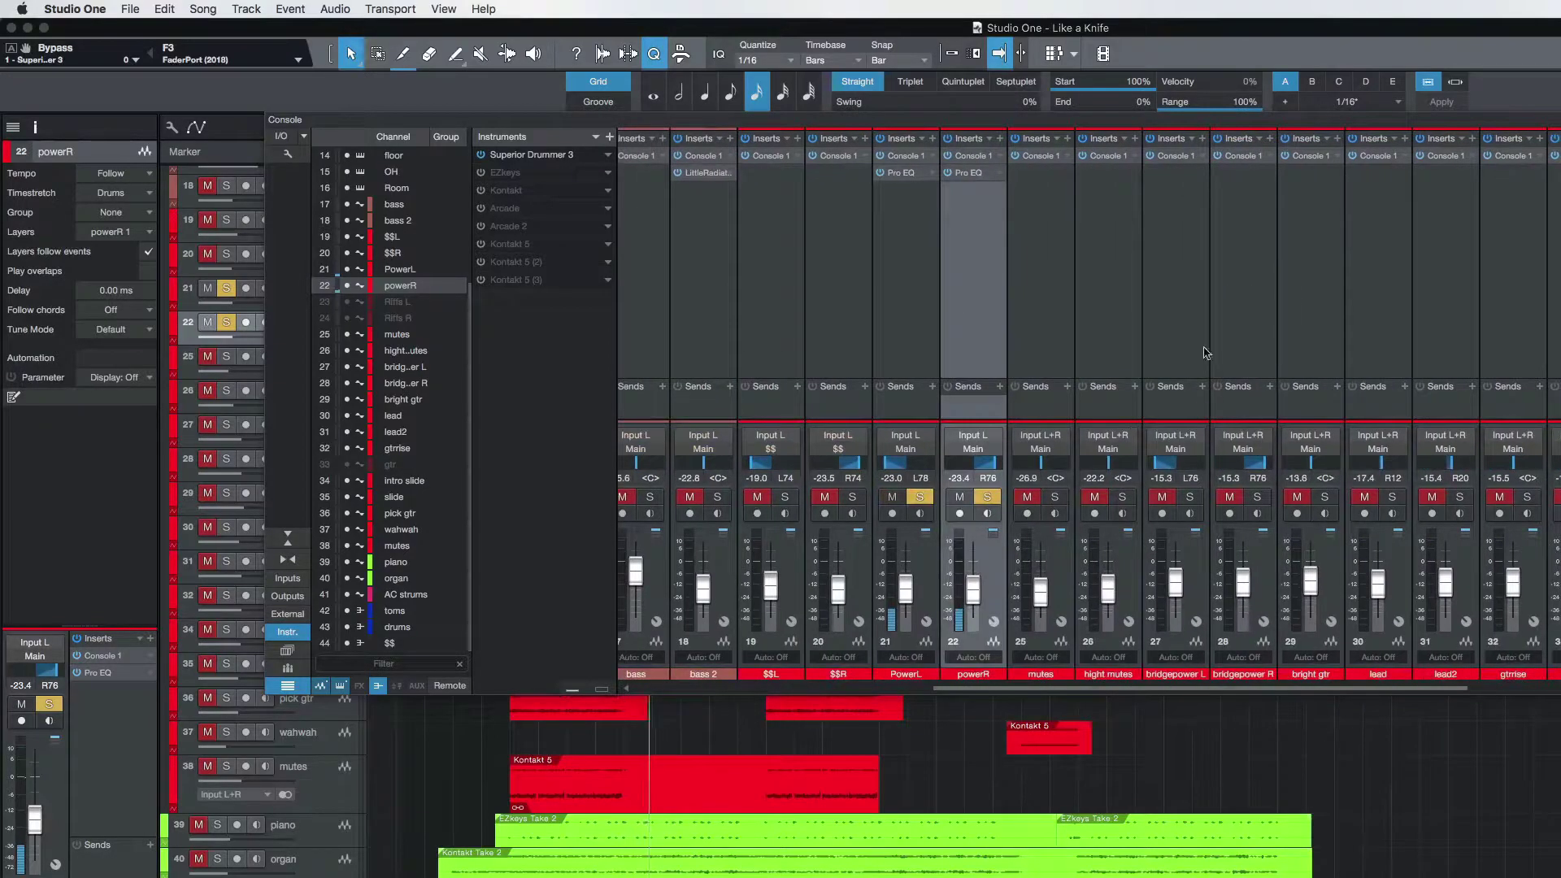
click(919, 570)
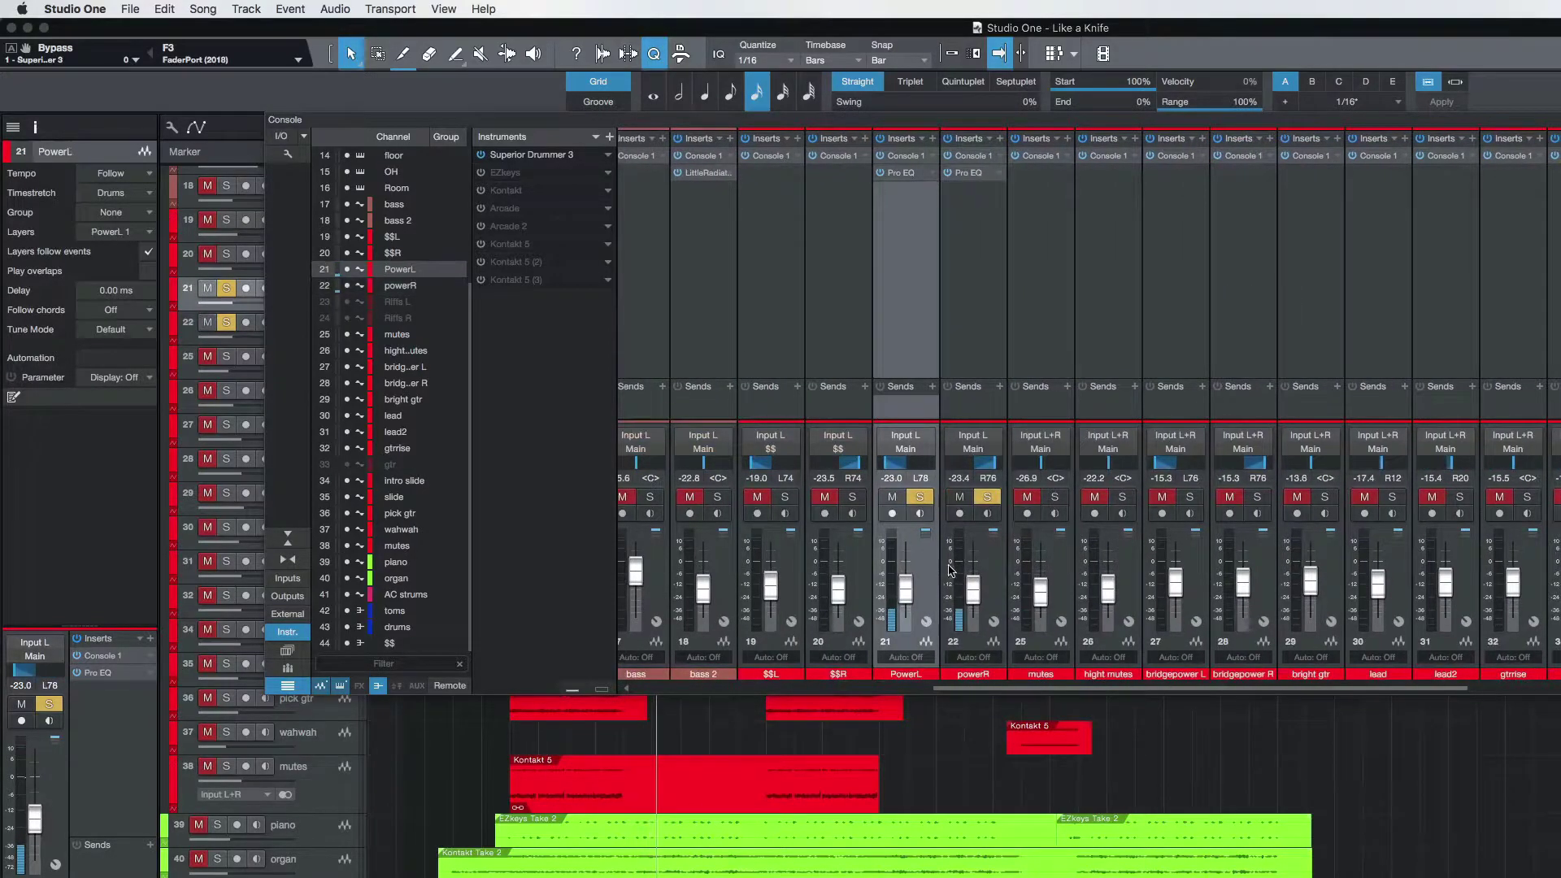
shift+click(990, 569)
right_click(991, 569)
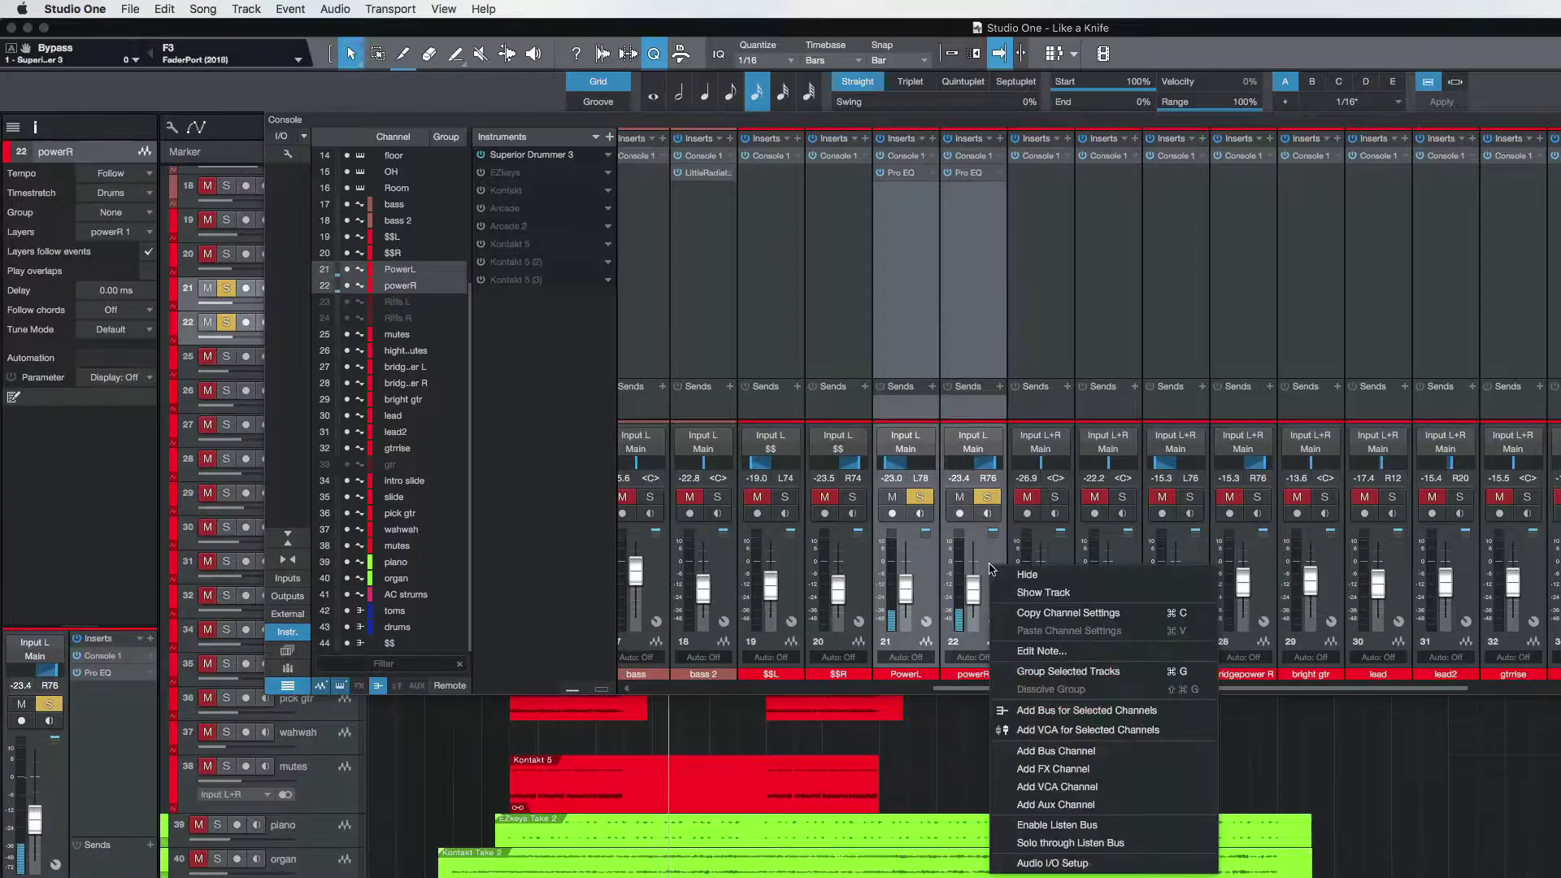
click(1104, 711)
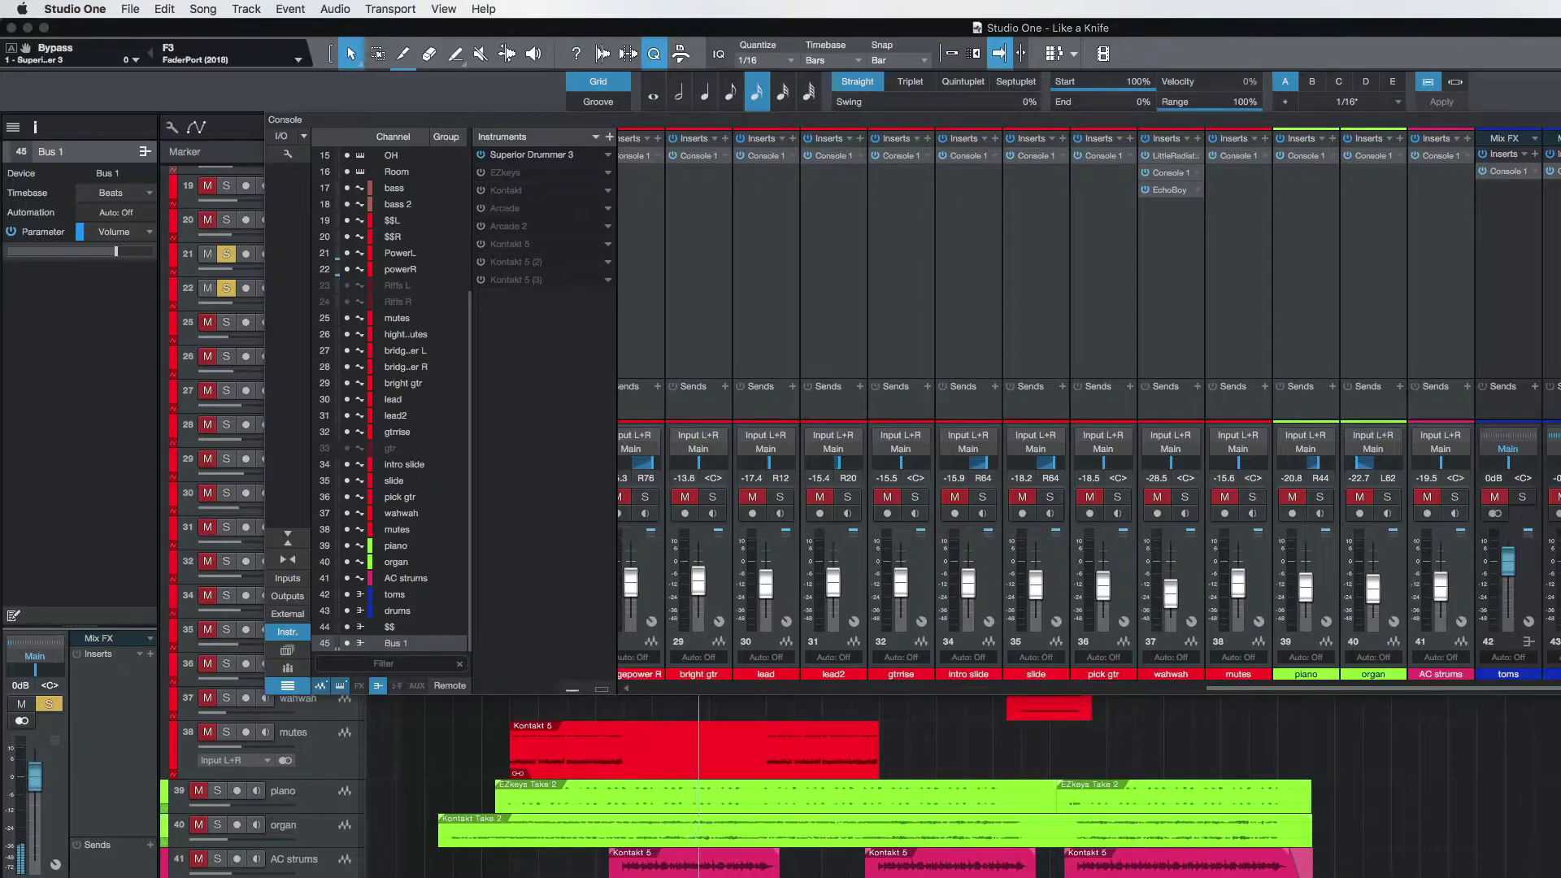
text(power)
key(Return)
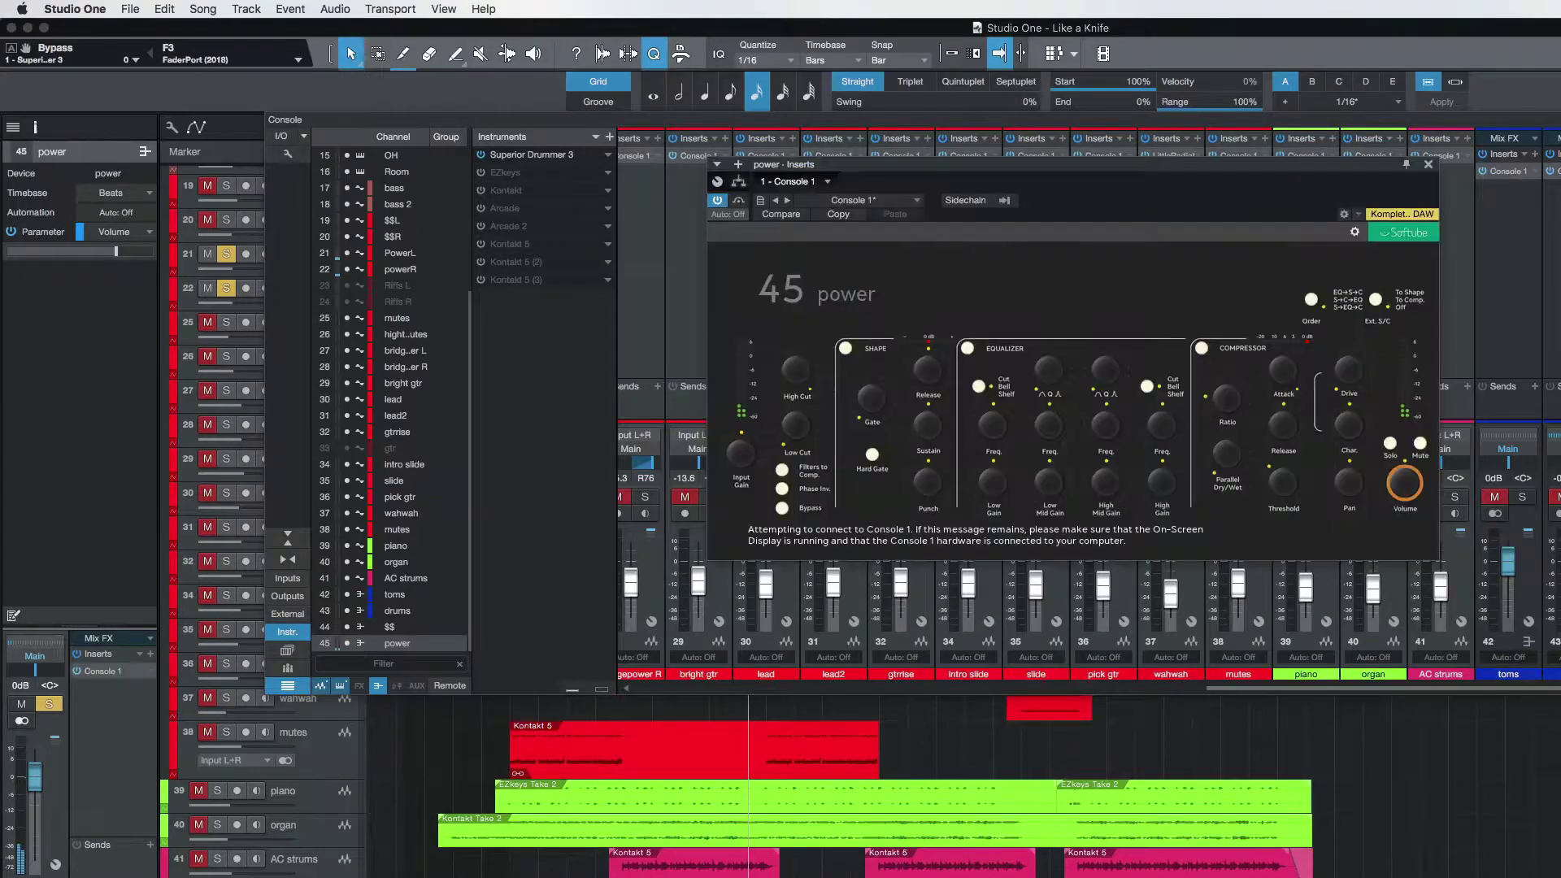
click(1429, 164)
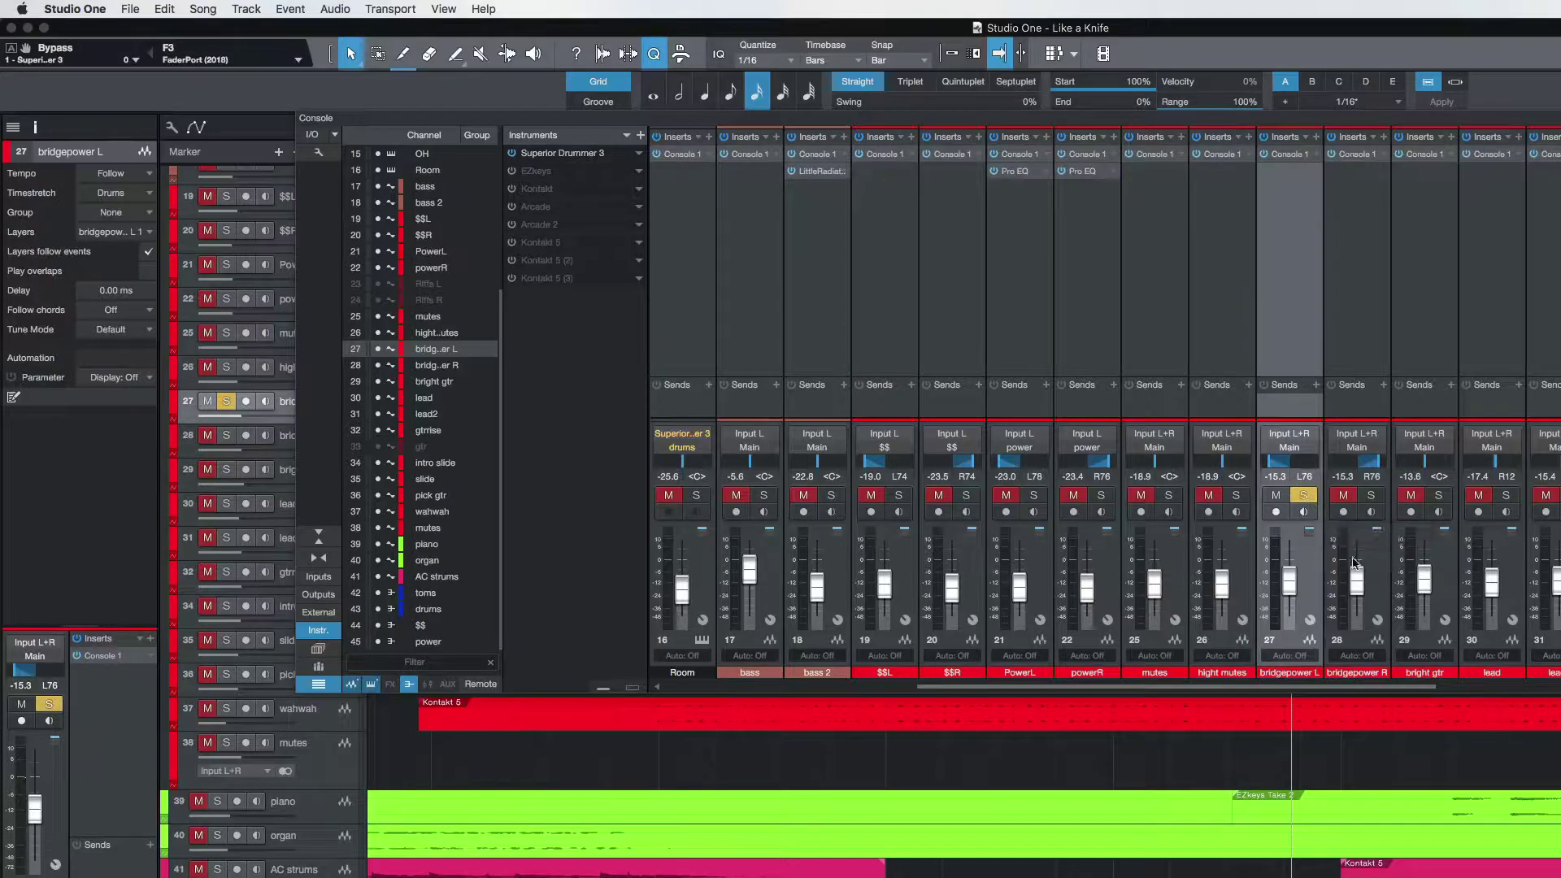
Step: Raise the bridgepower L fader to -3.9 dB
drag(1289, 587, 1289, 572)
drag(1289, 574, 1290, 576)
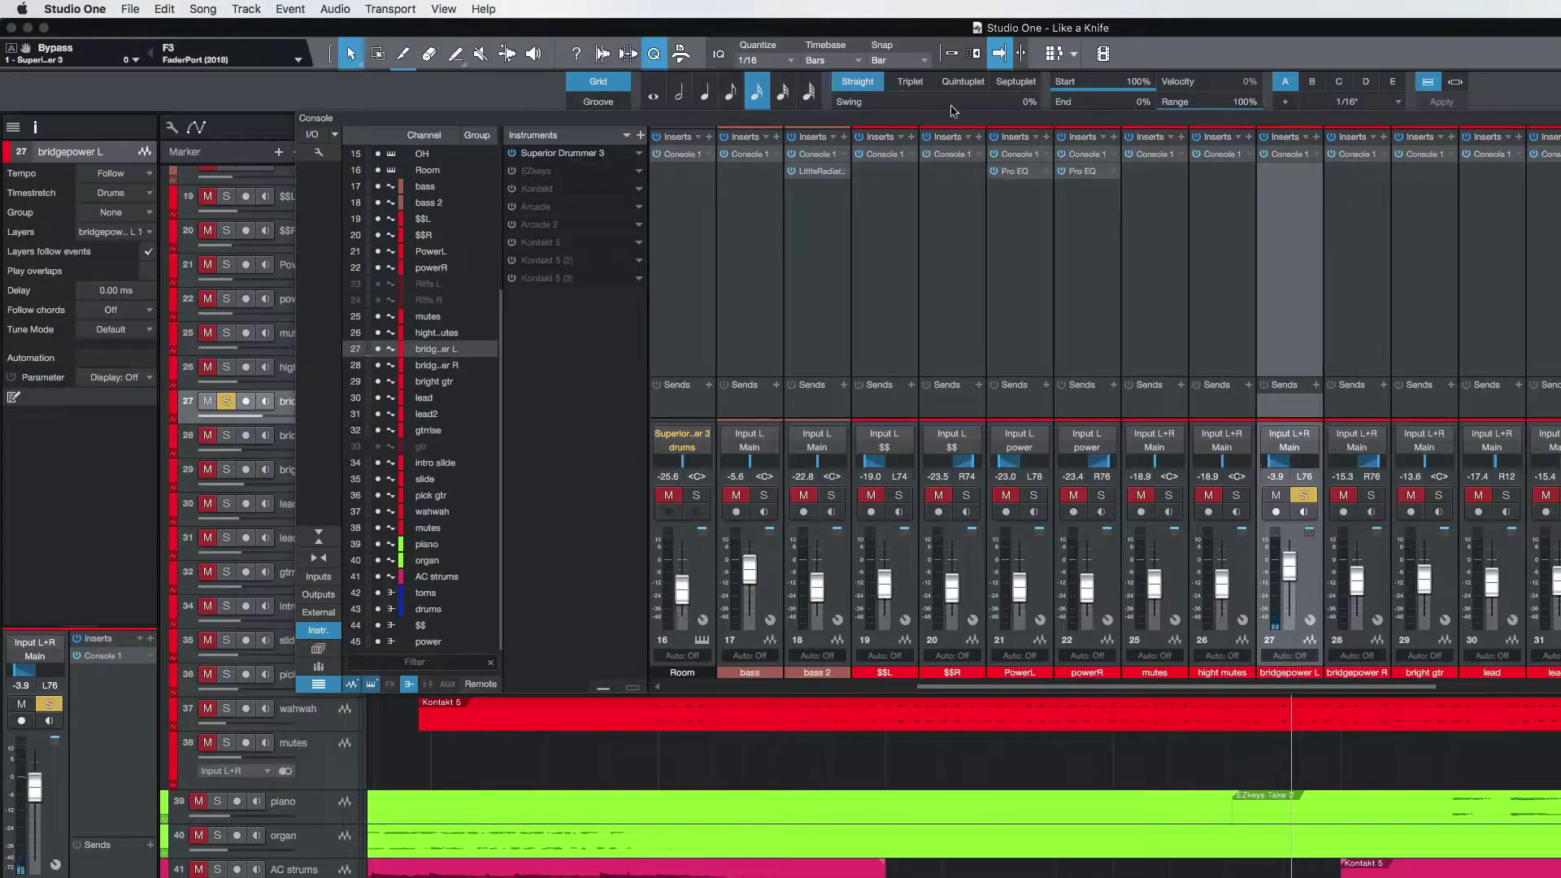
Step: Trim the start of both bridgepower events, gtr(32) and gtr(33), to about 50.02.04.11 and play back the trimmed entry
drag(964, 122, 980, 540)
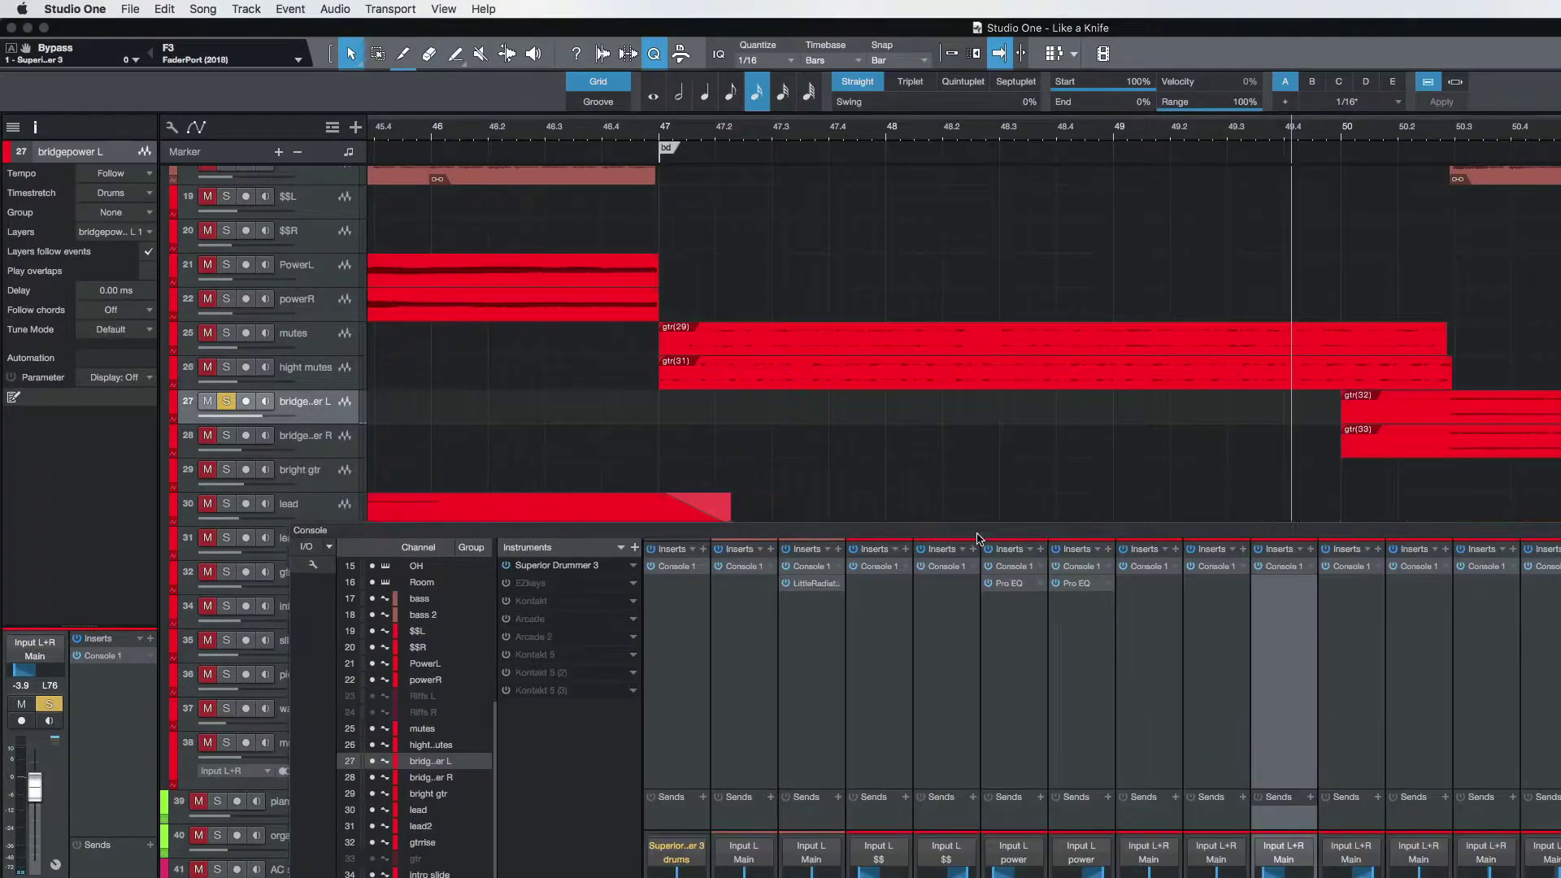
click(1398, 408)
shift+click(1406, 447)
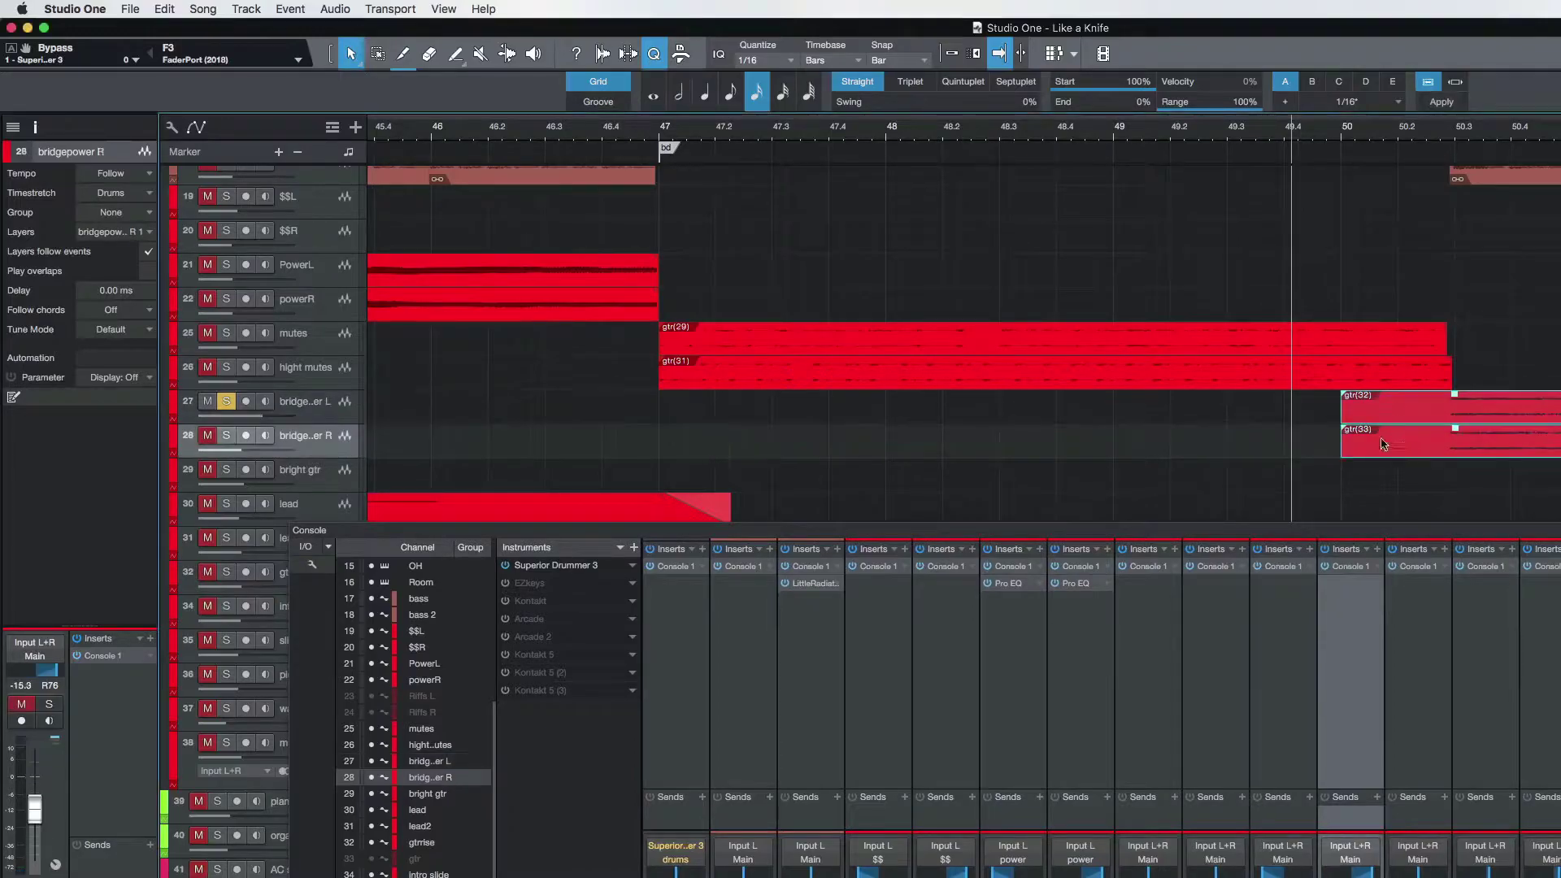
drag(1337, 411, 1437, 418)
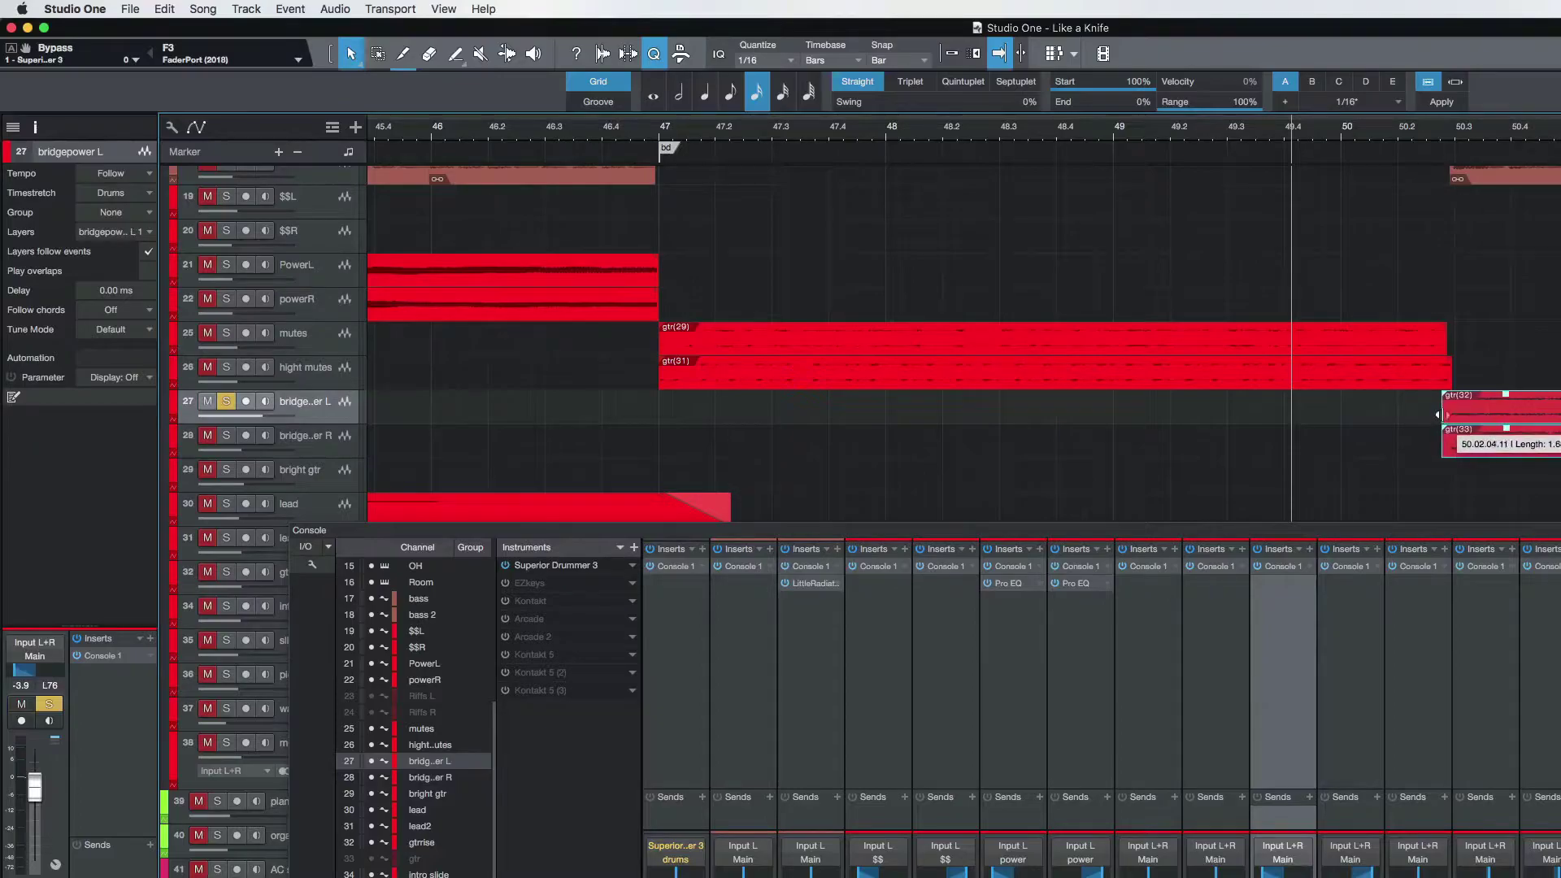
click(1392, 426)
key(space)
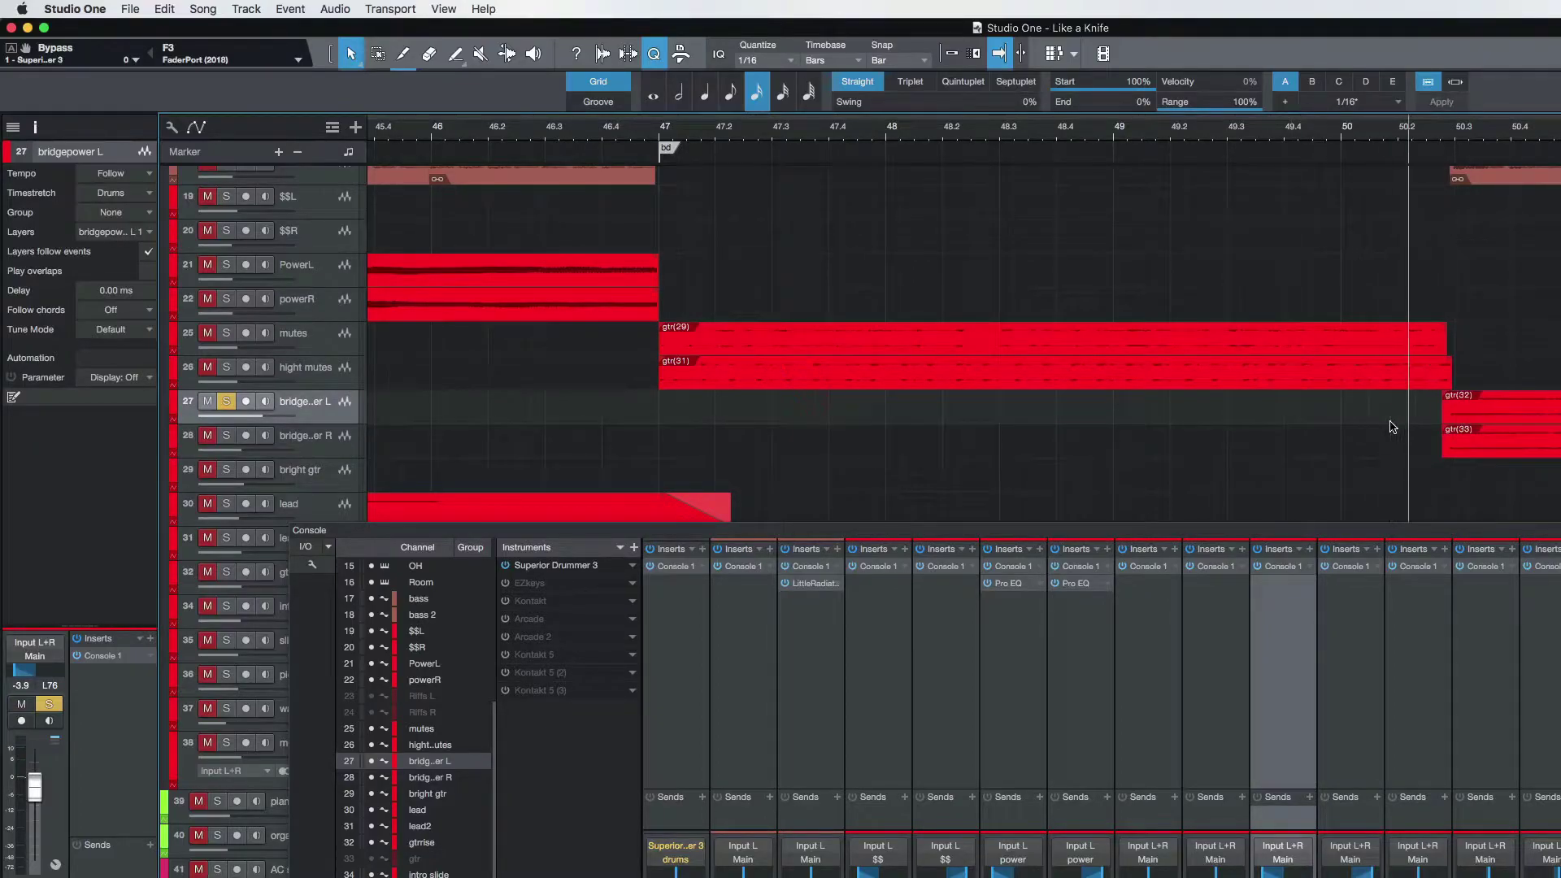
key(space)
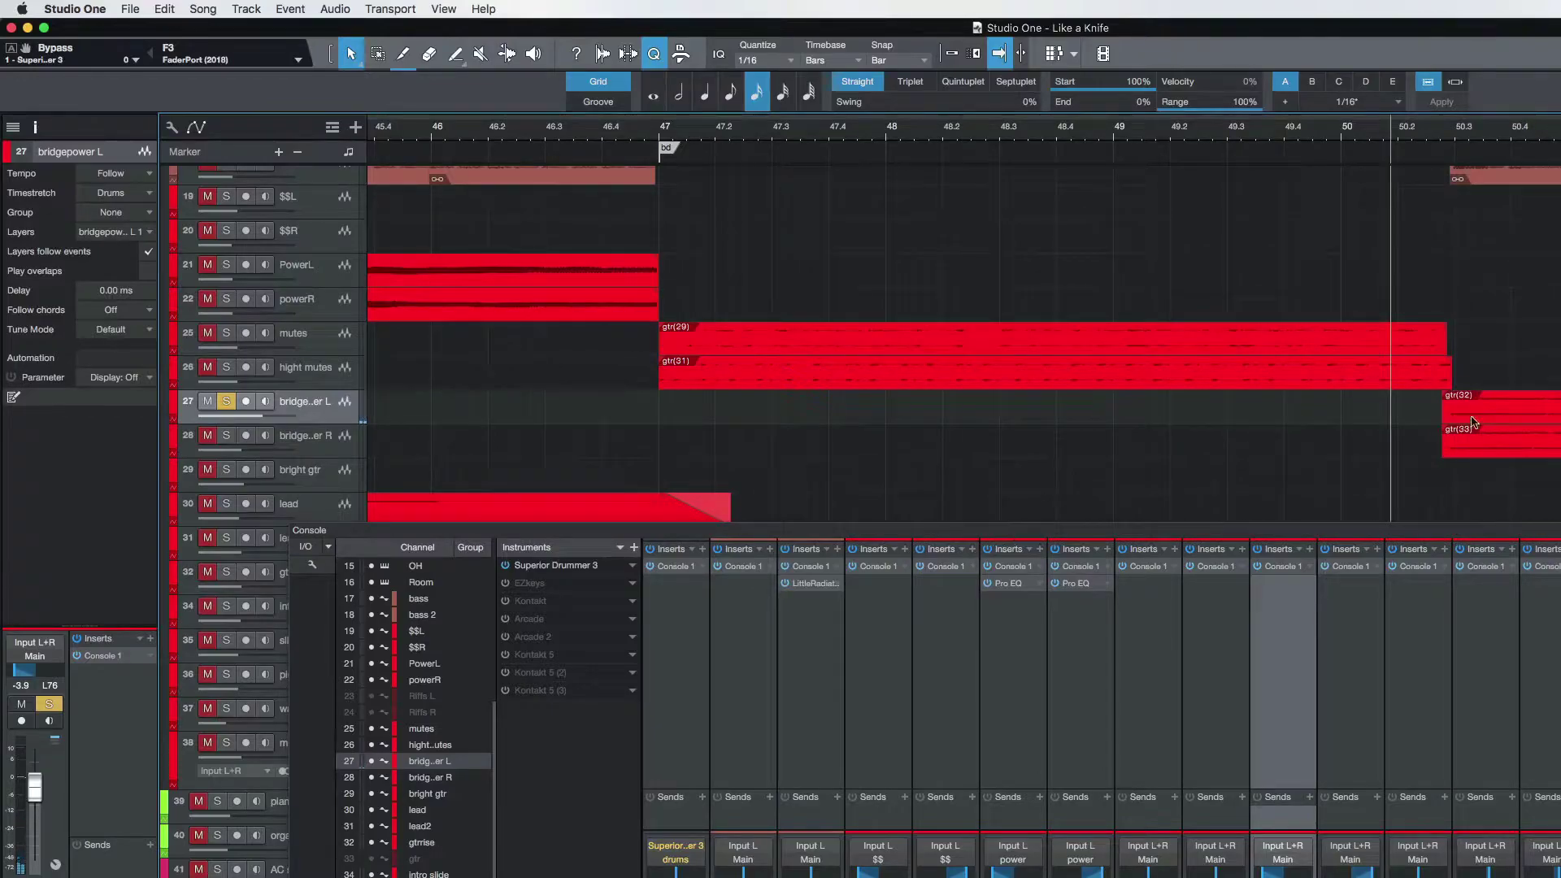
Step: Bring the console back up, check bridgepower L's Console 1 insert, and unsolo the channel
drag(1287, 538, 1203, 123)
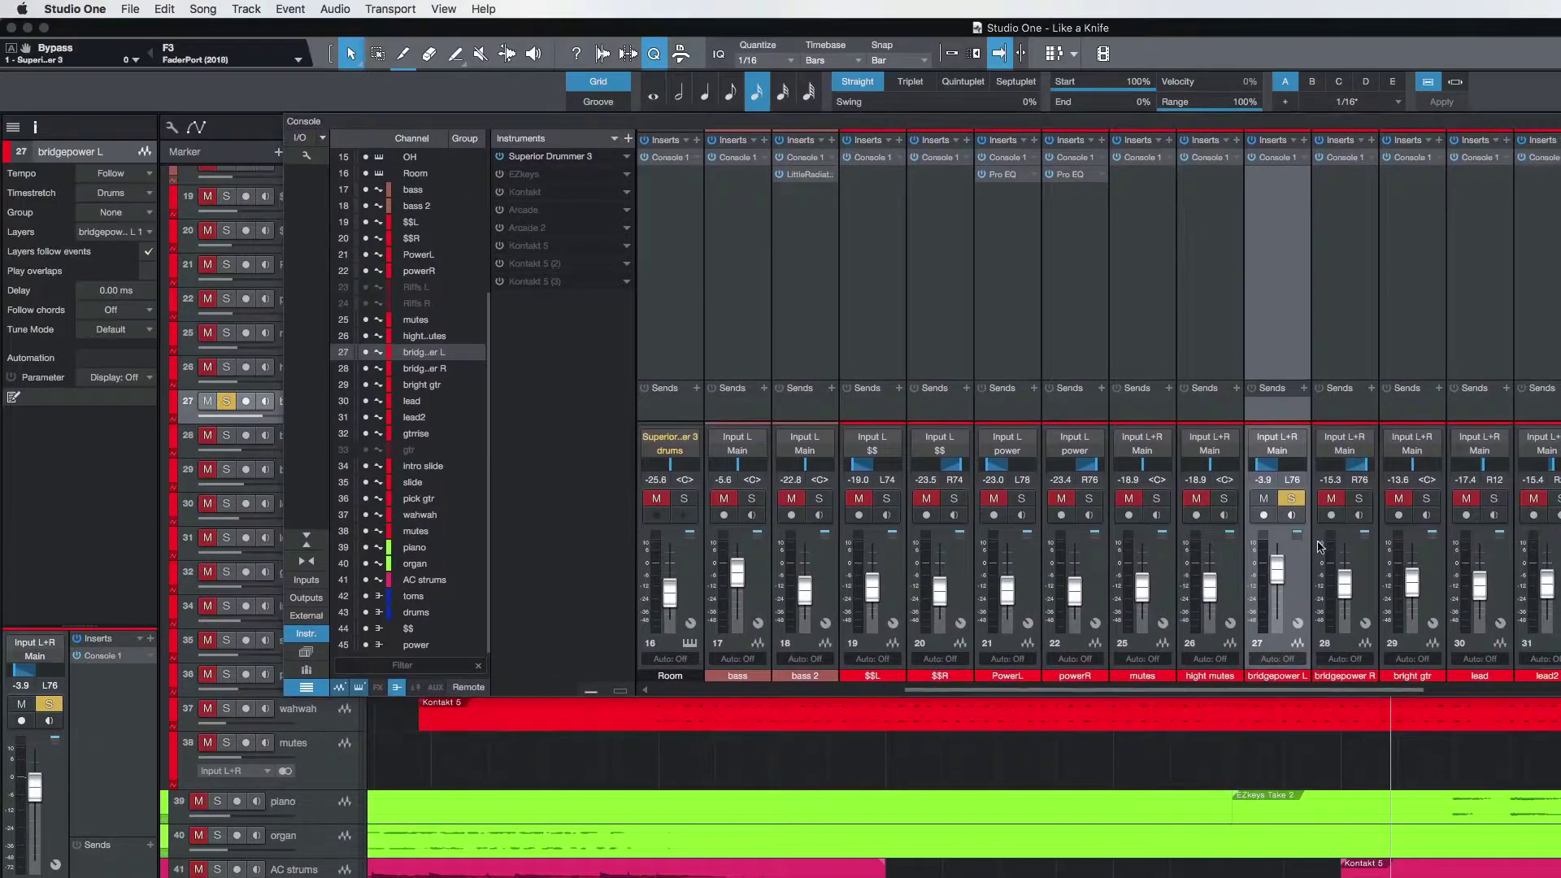
click(1274, 158)
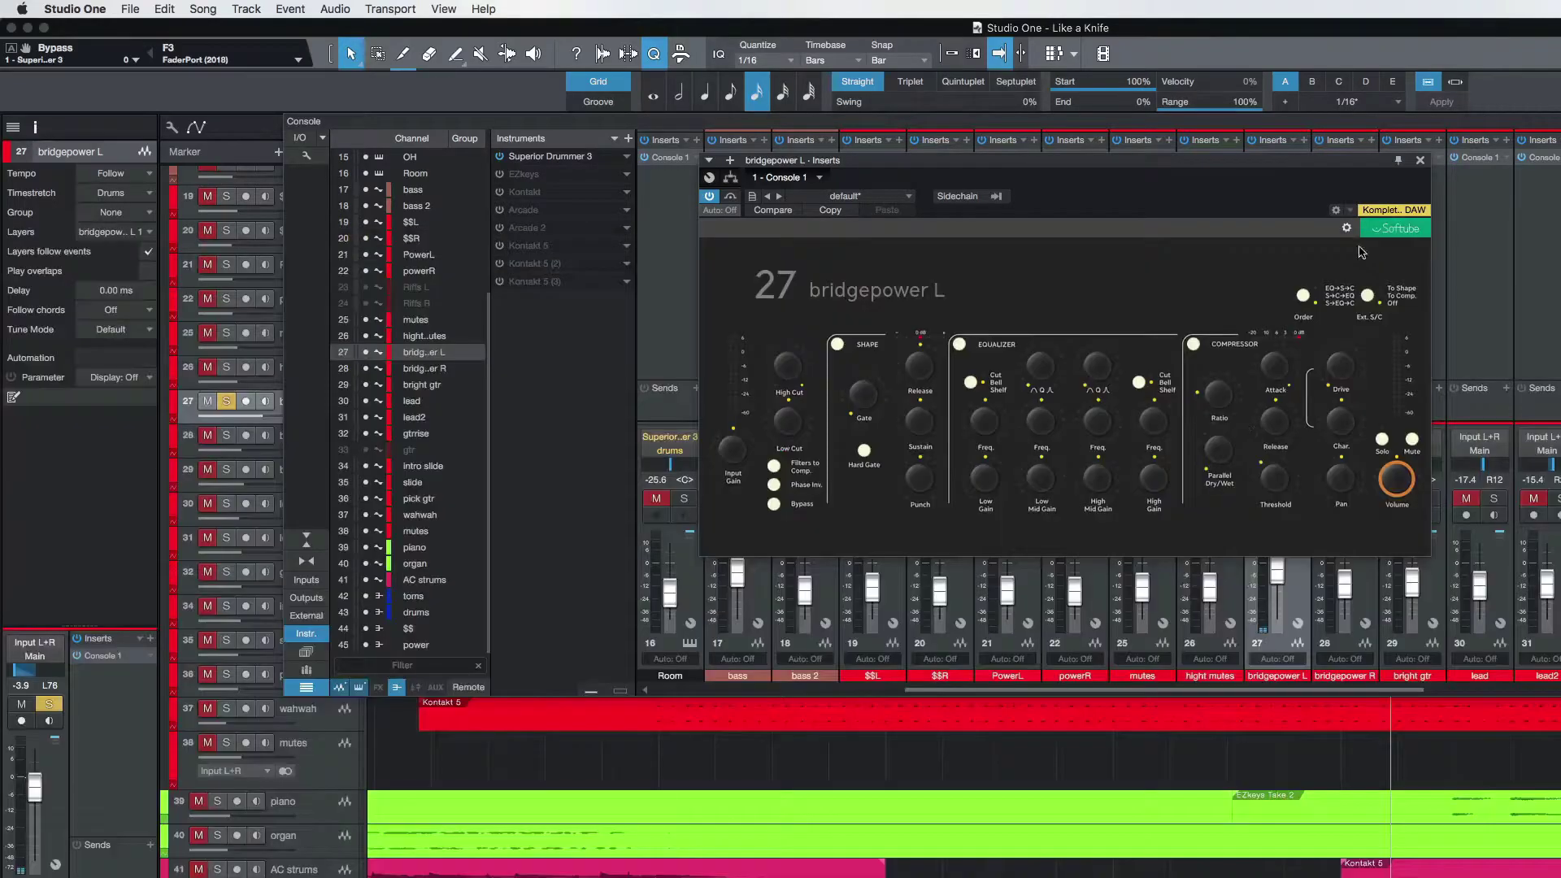
click(1421, 160)
click(1291, 499)
Step: Solo bridgepower R and examine its equalizer curve in Console 1, then hide the console
click(1359, 499)
click(1368, 576)
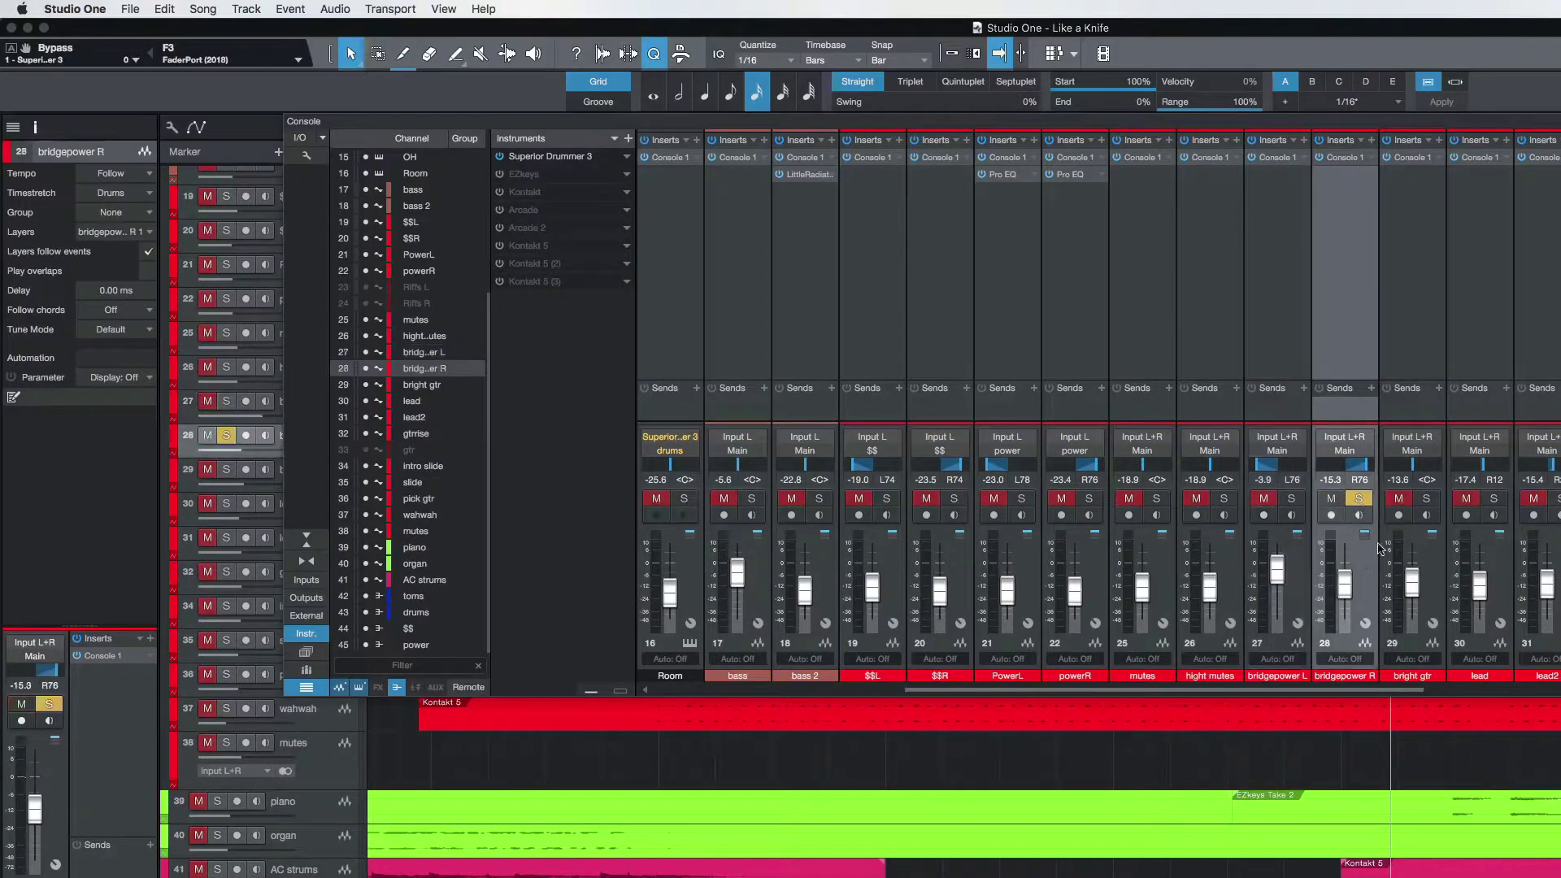
click(1344, 157)
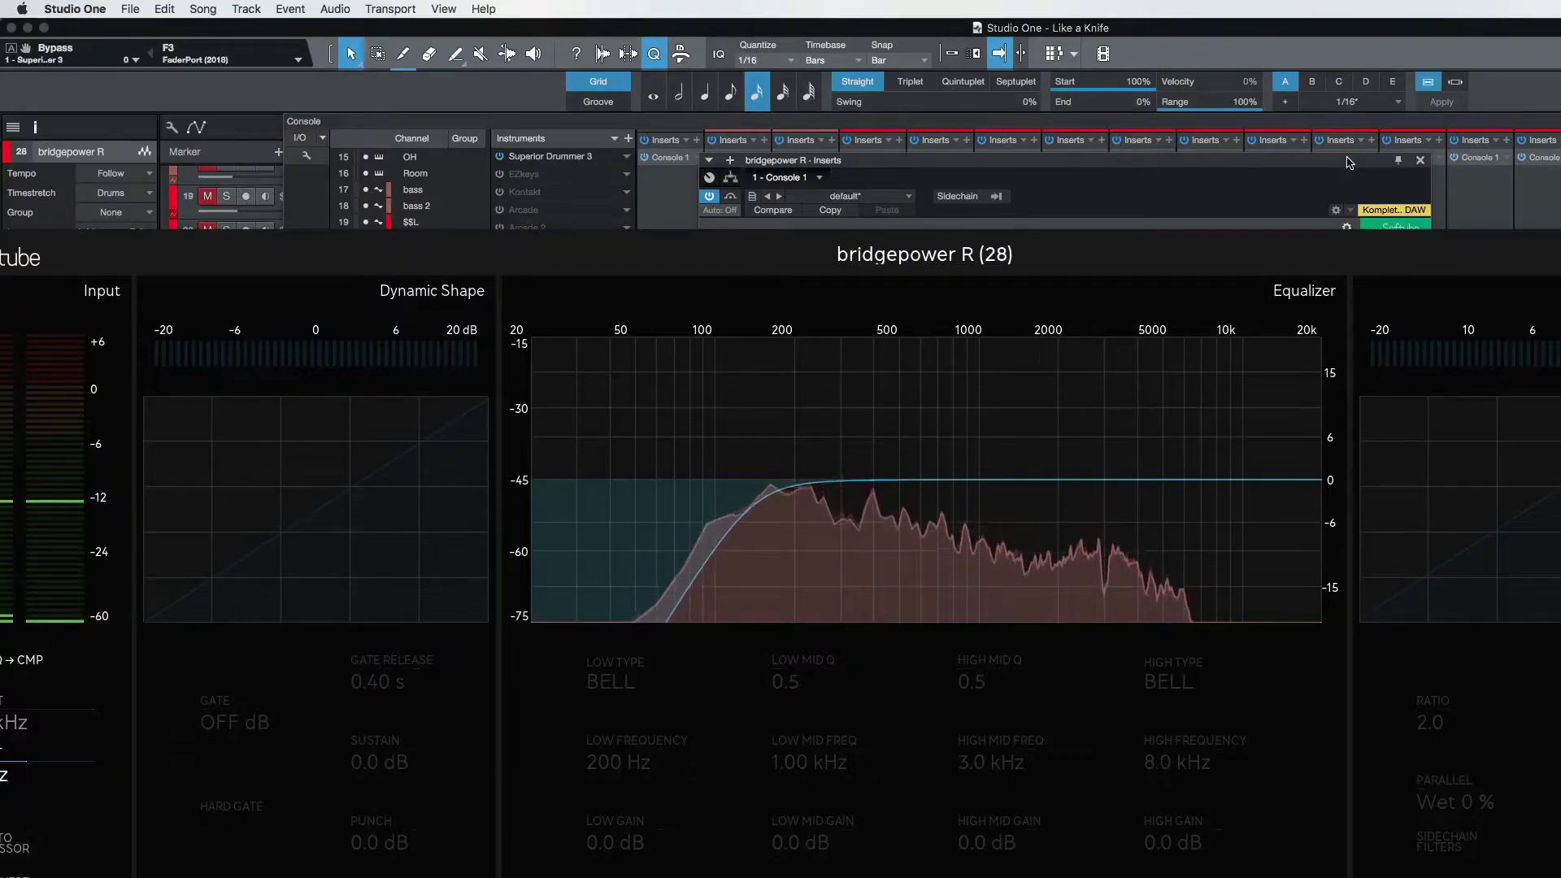
key(F3)
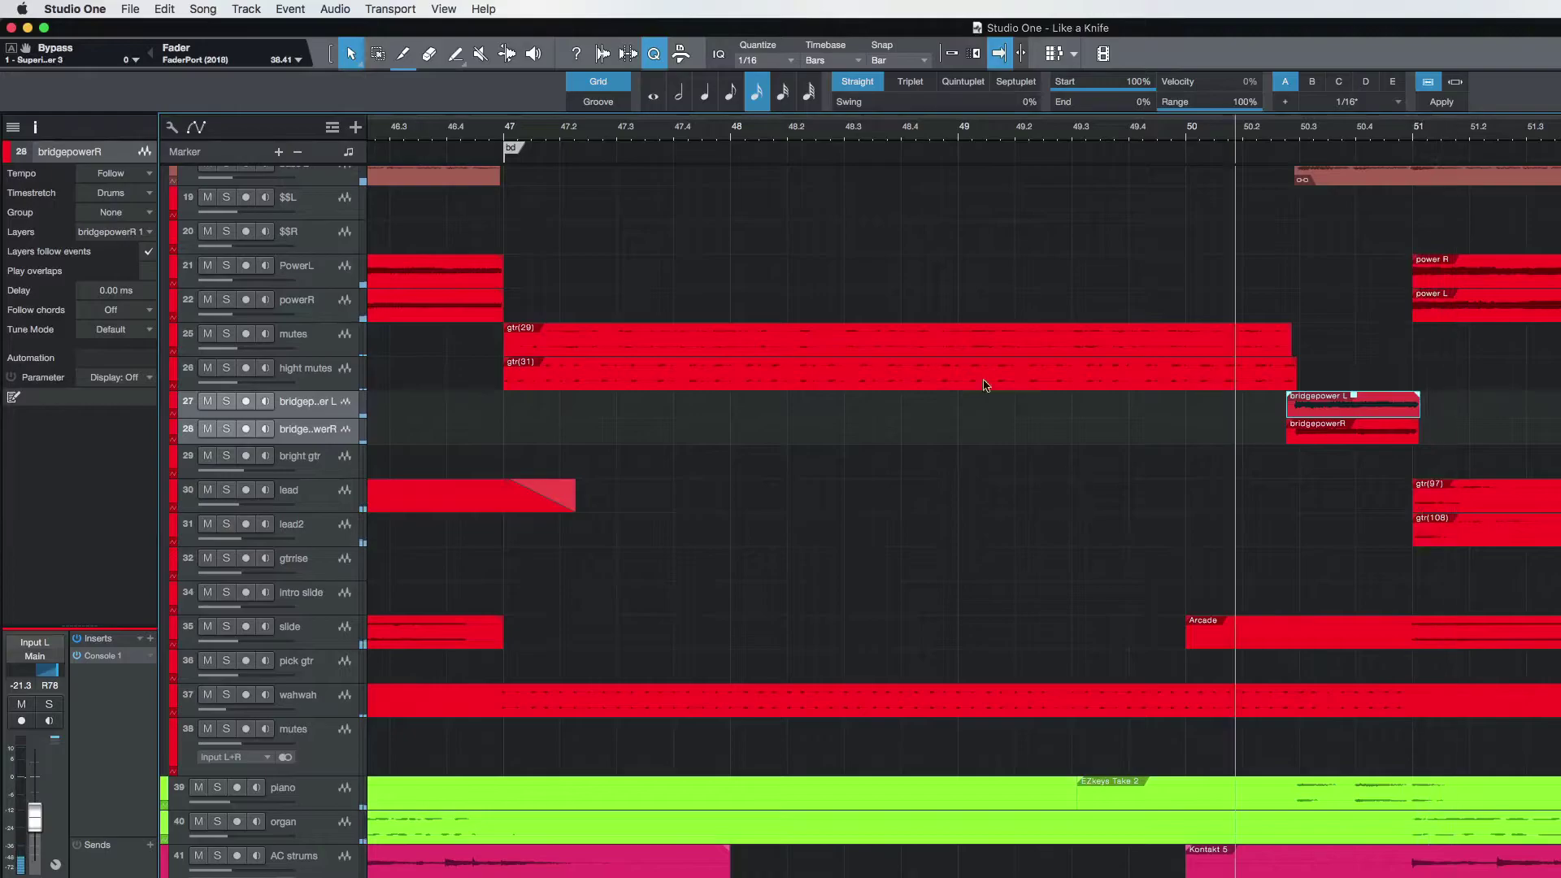
Step: Audition the bridgepower L and bridgepowerR tracks soloed together just before their events, and unsolo both
click(313, 414)
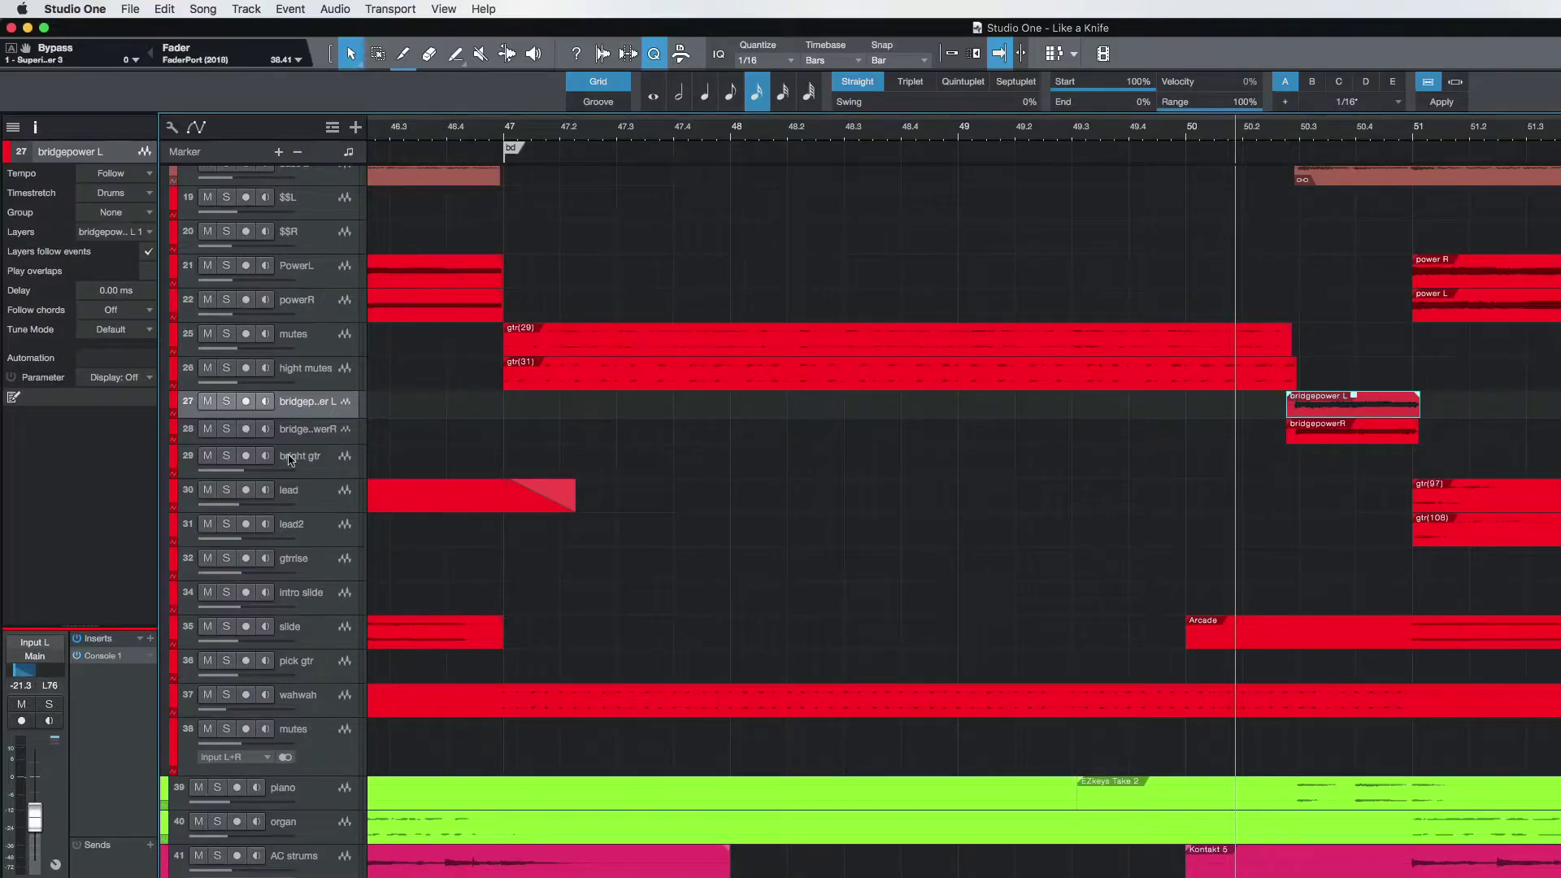
click(313, 433)
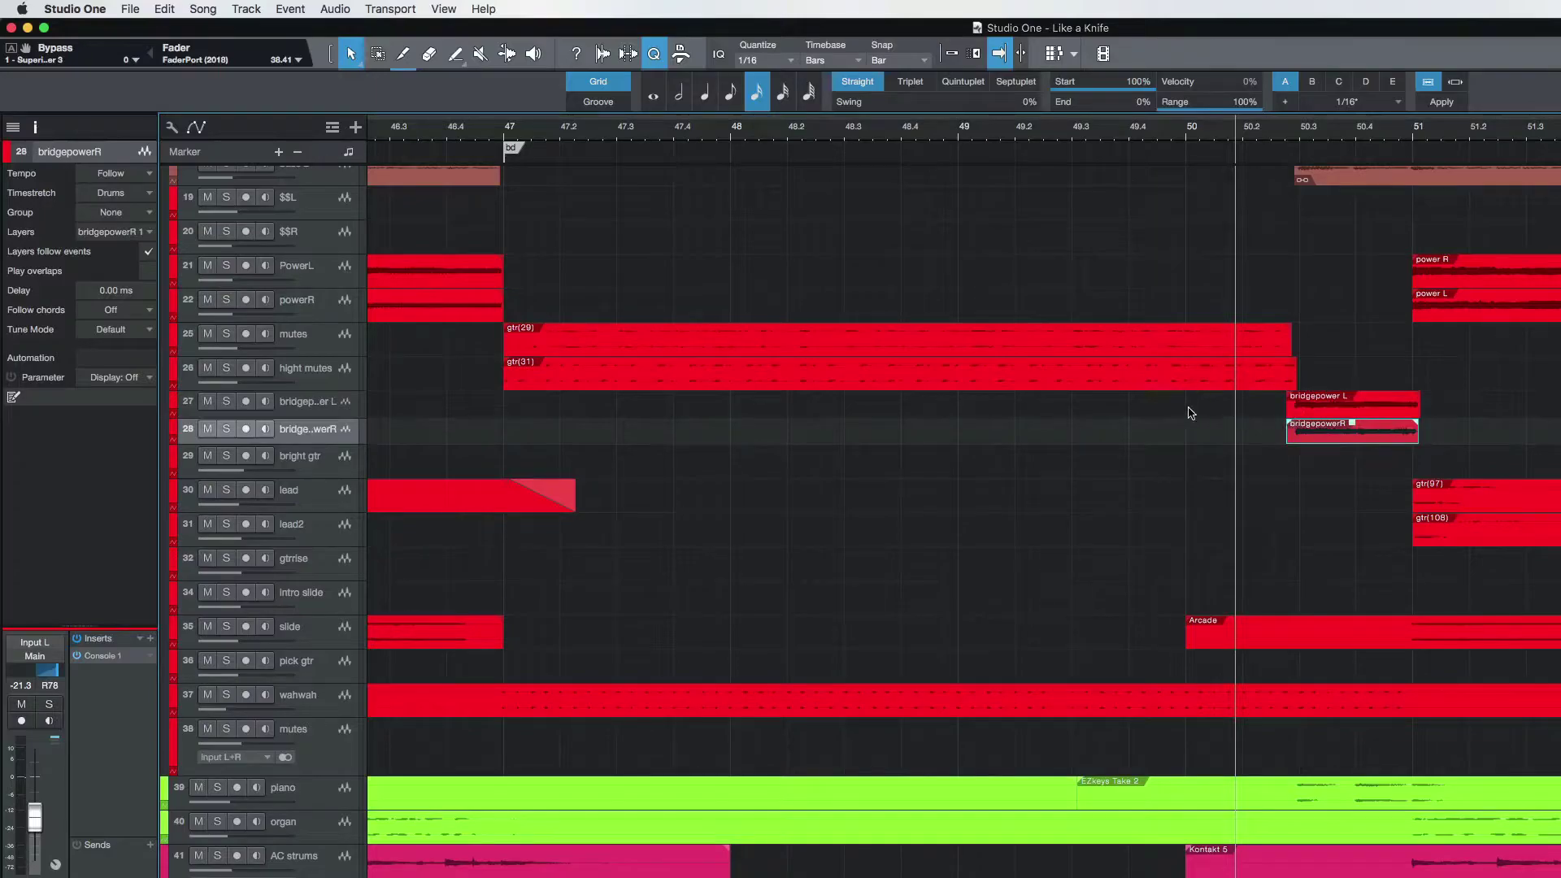
click(226, 402)
click(226, 431)
key(space)
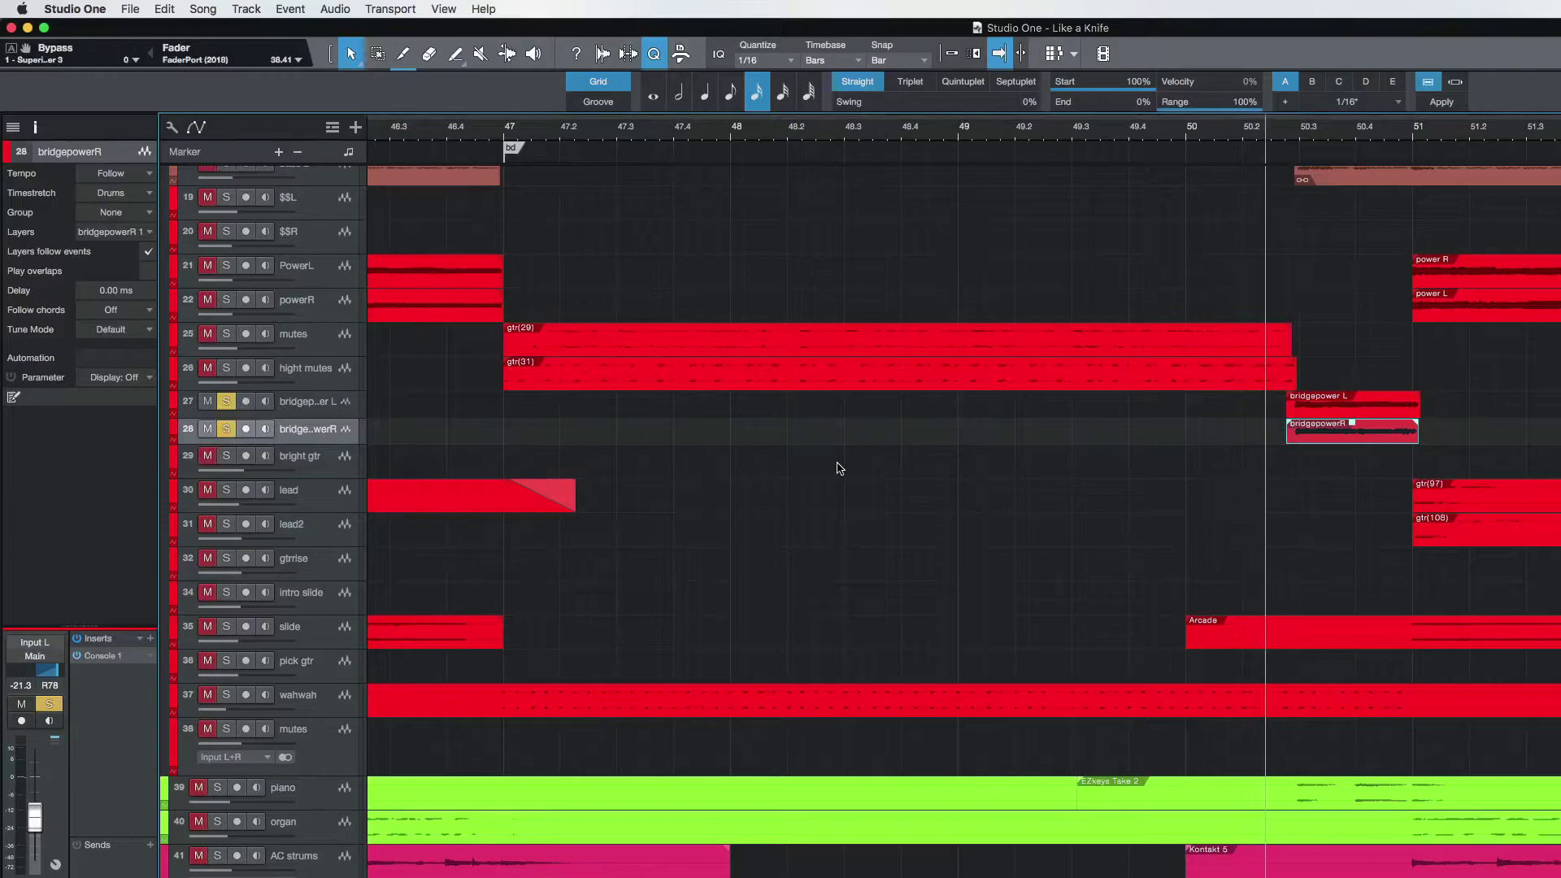
key(space)
click(227, 402)
click(233, 430)
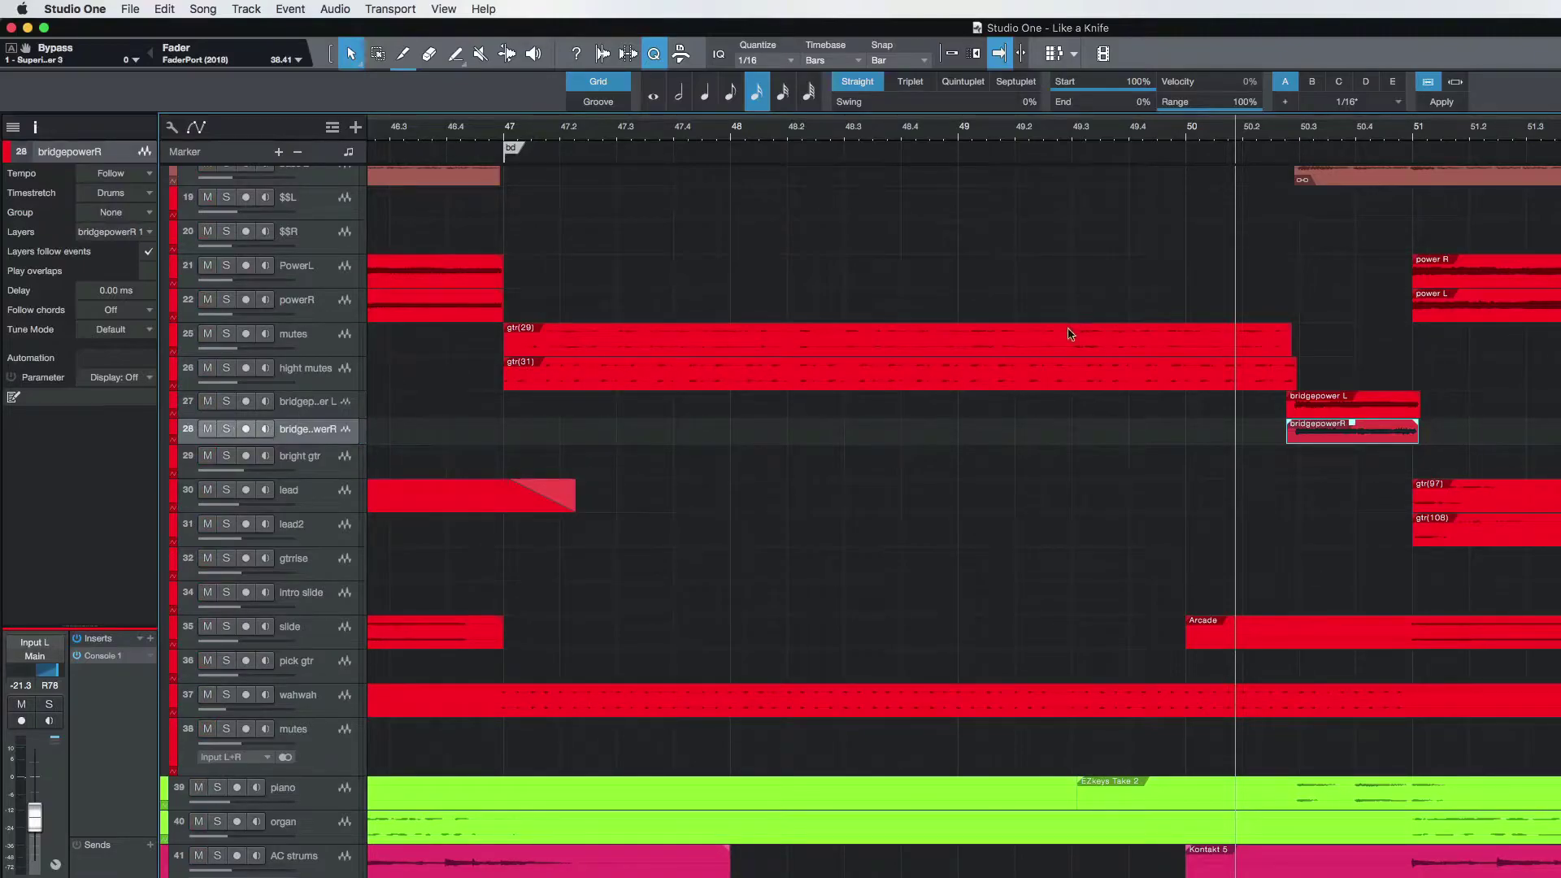
Step: Play the bridgepower section within the full mix around the transition into bar 51
scroll(1152, 378, right, 3)
key(space)
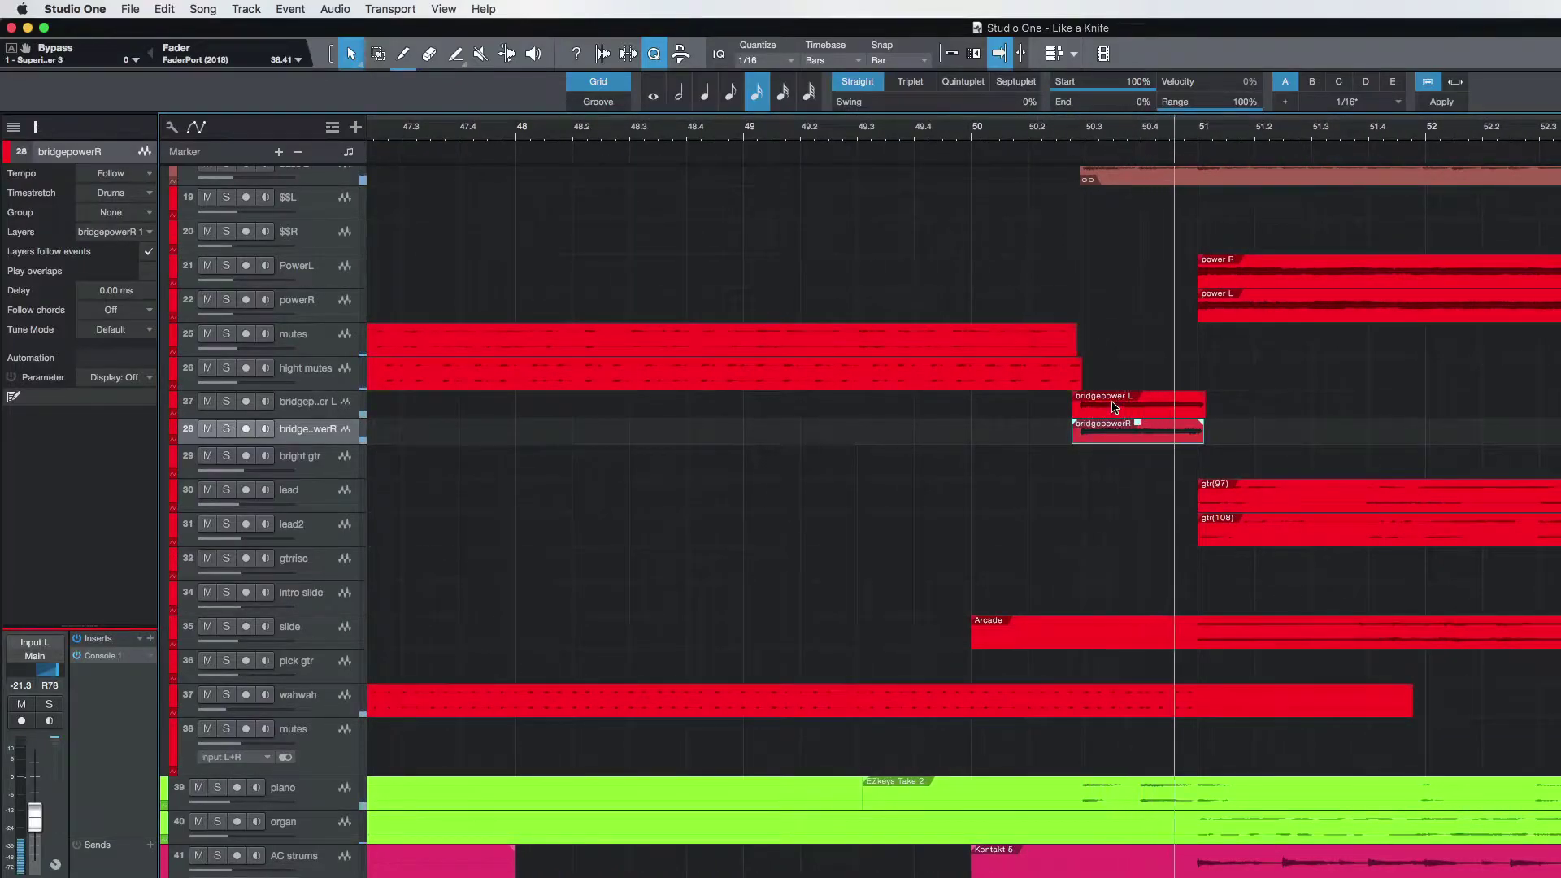
key(space)
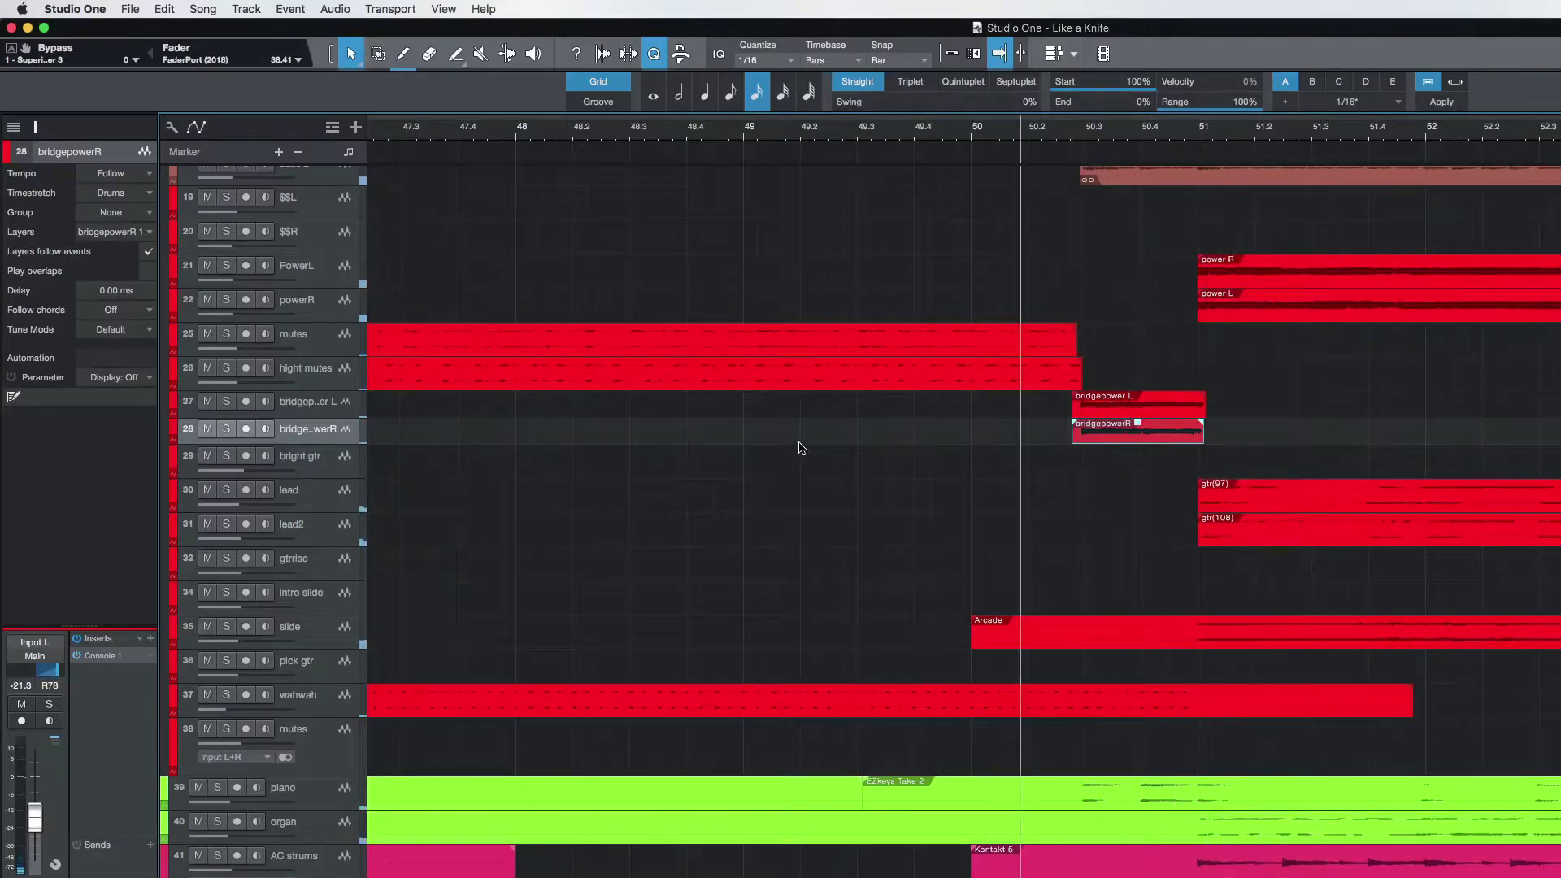
Step: Show the console, close bright gtr's Console 1 window, and solo the lead channel during playback
key(F3)
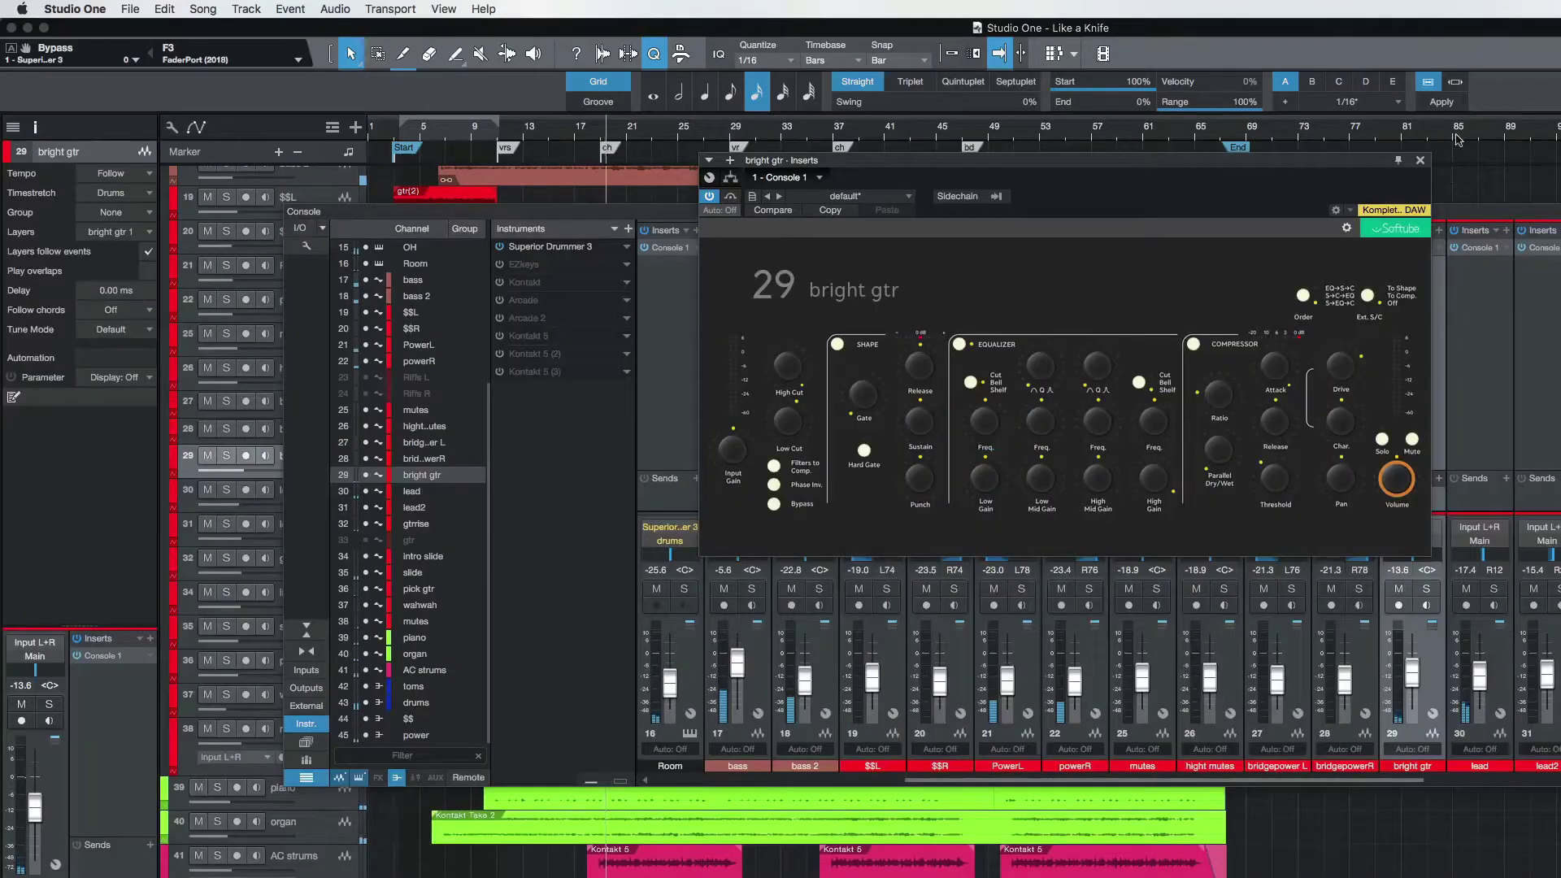
click(1421, 161)
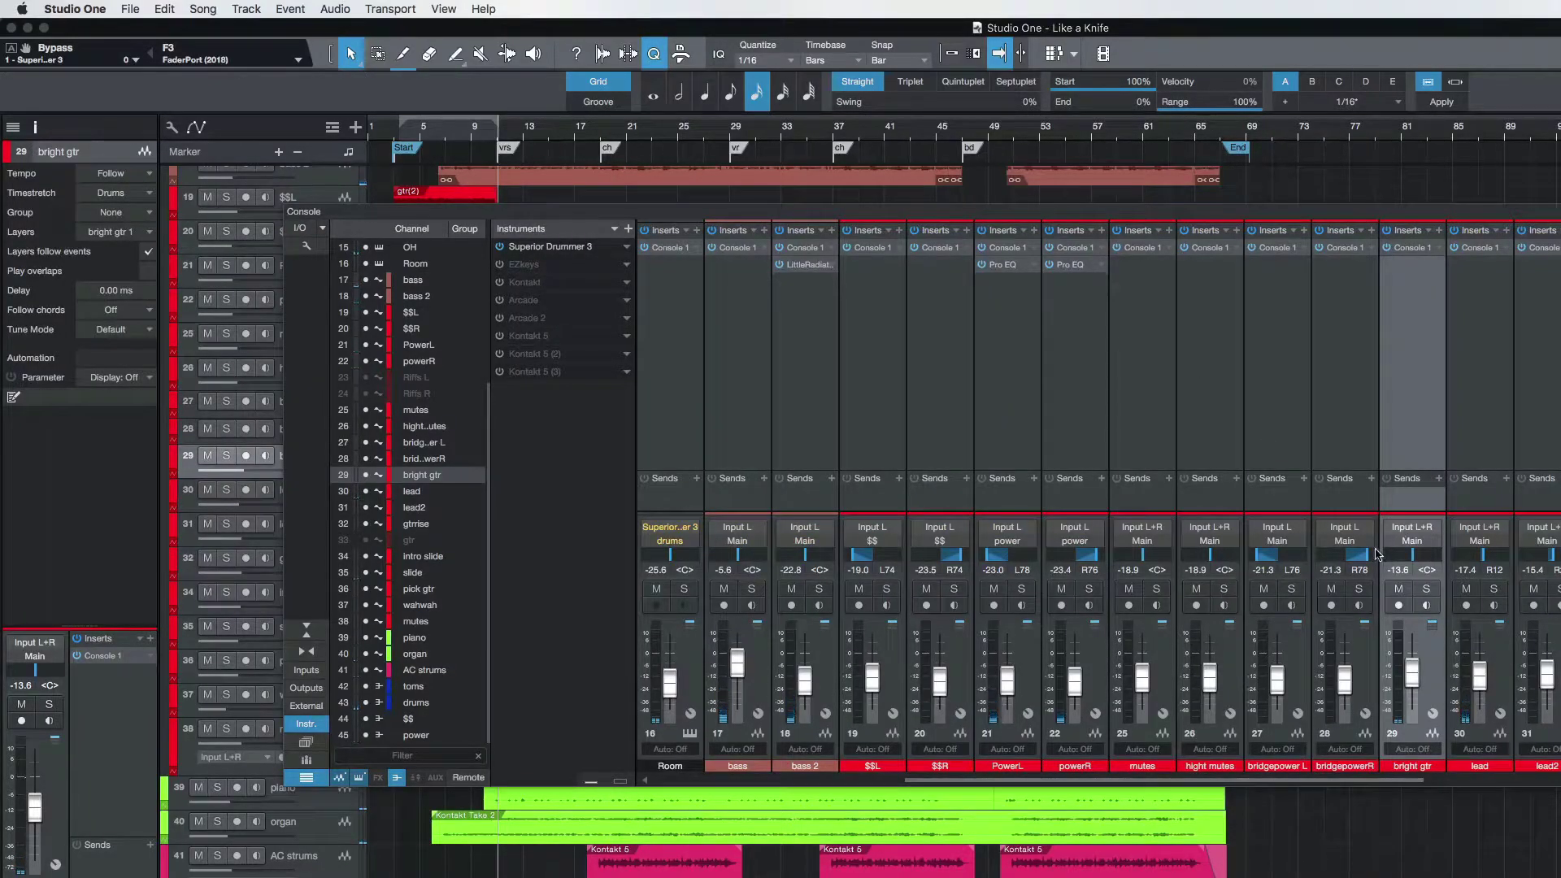
scroll(1318, 403, right, 5)
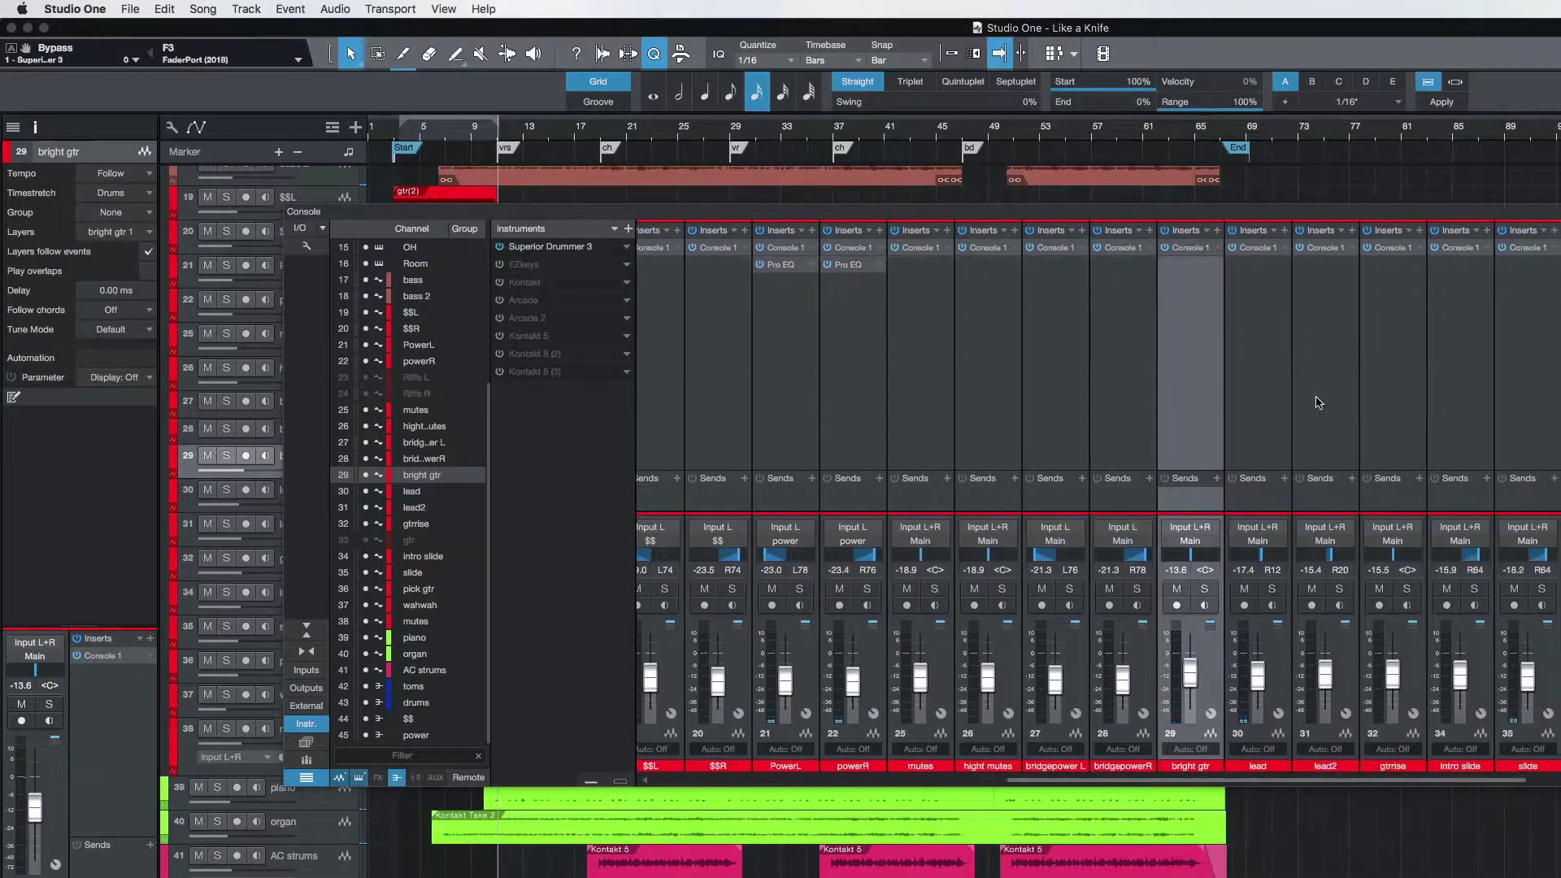
click(1286, 671)
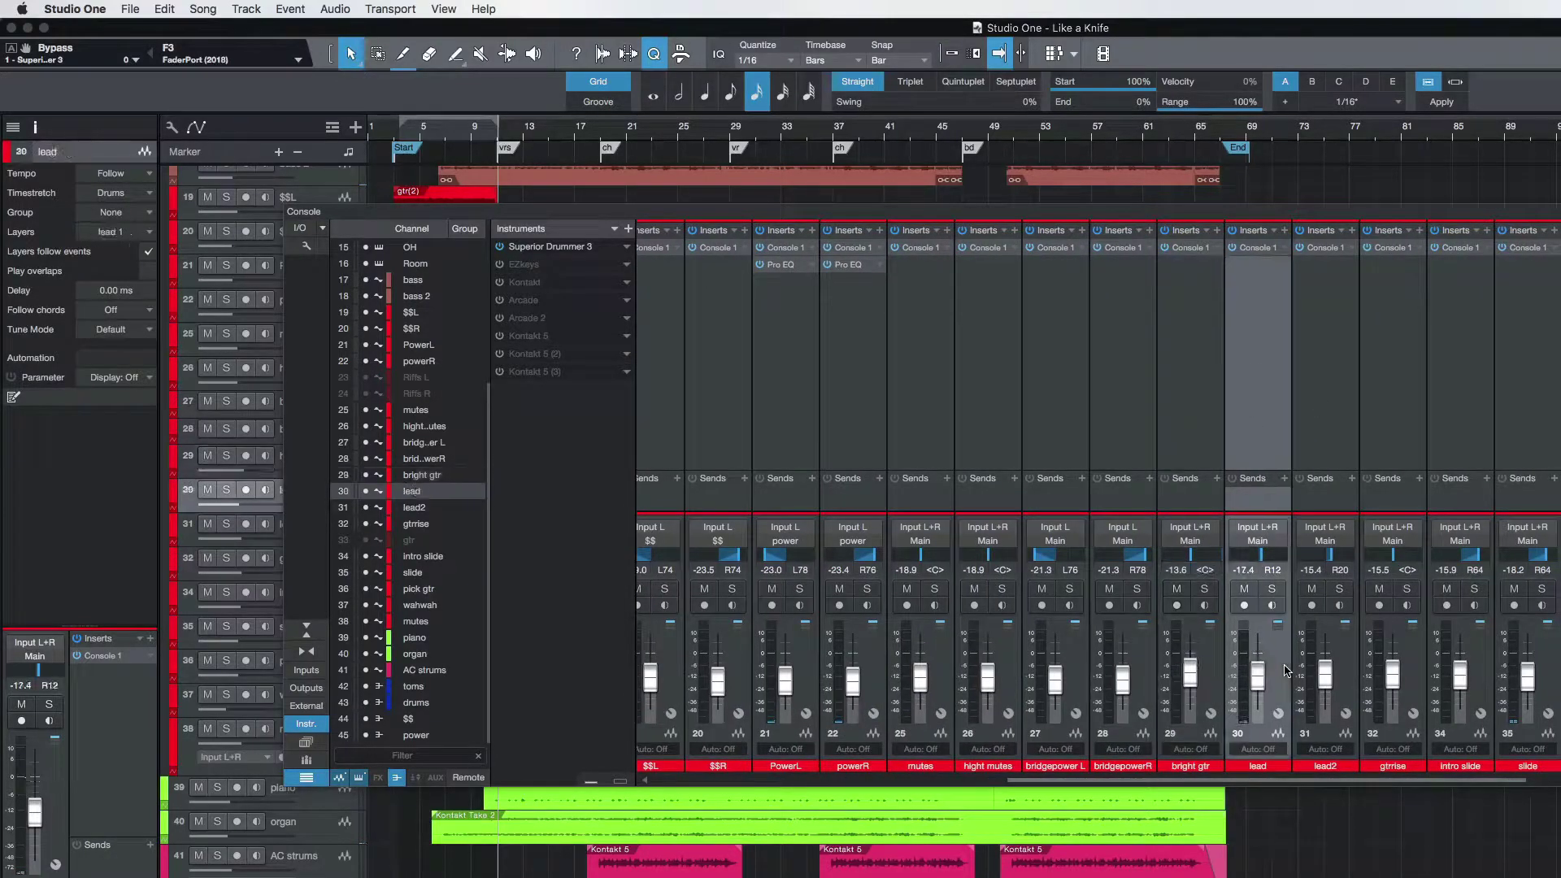
click(1273, 590)
click(1273, 590)
key(space)
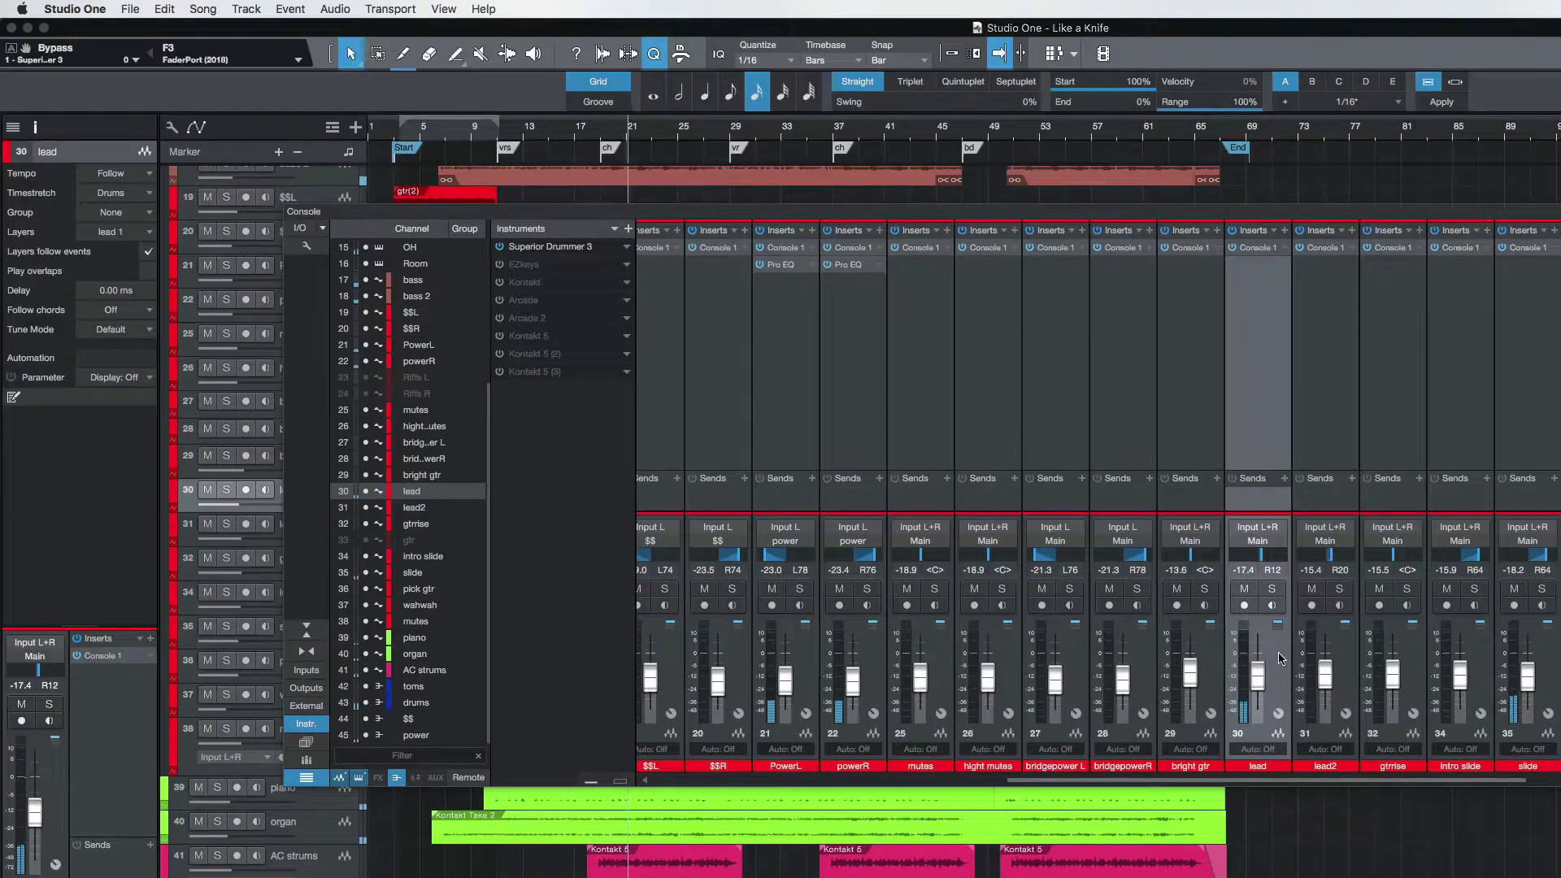
click(1273, 591)
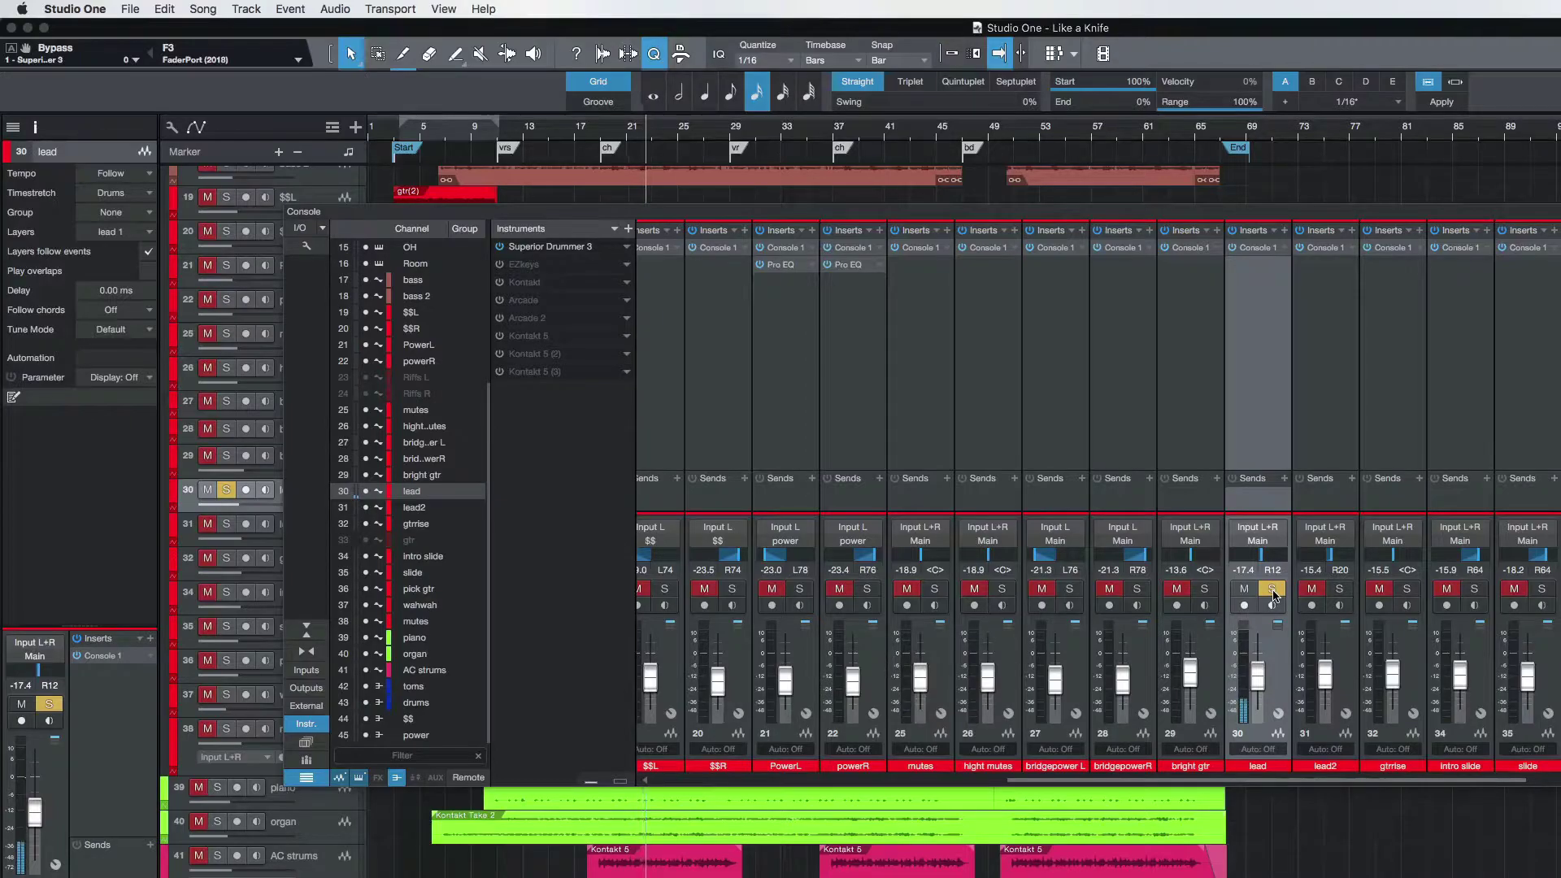
Step: Check the lead channel's Console 1 equalizer with playback from the first chorus, and switch the solo from lead to lead2
click(1257, 248)
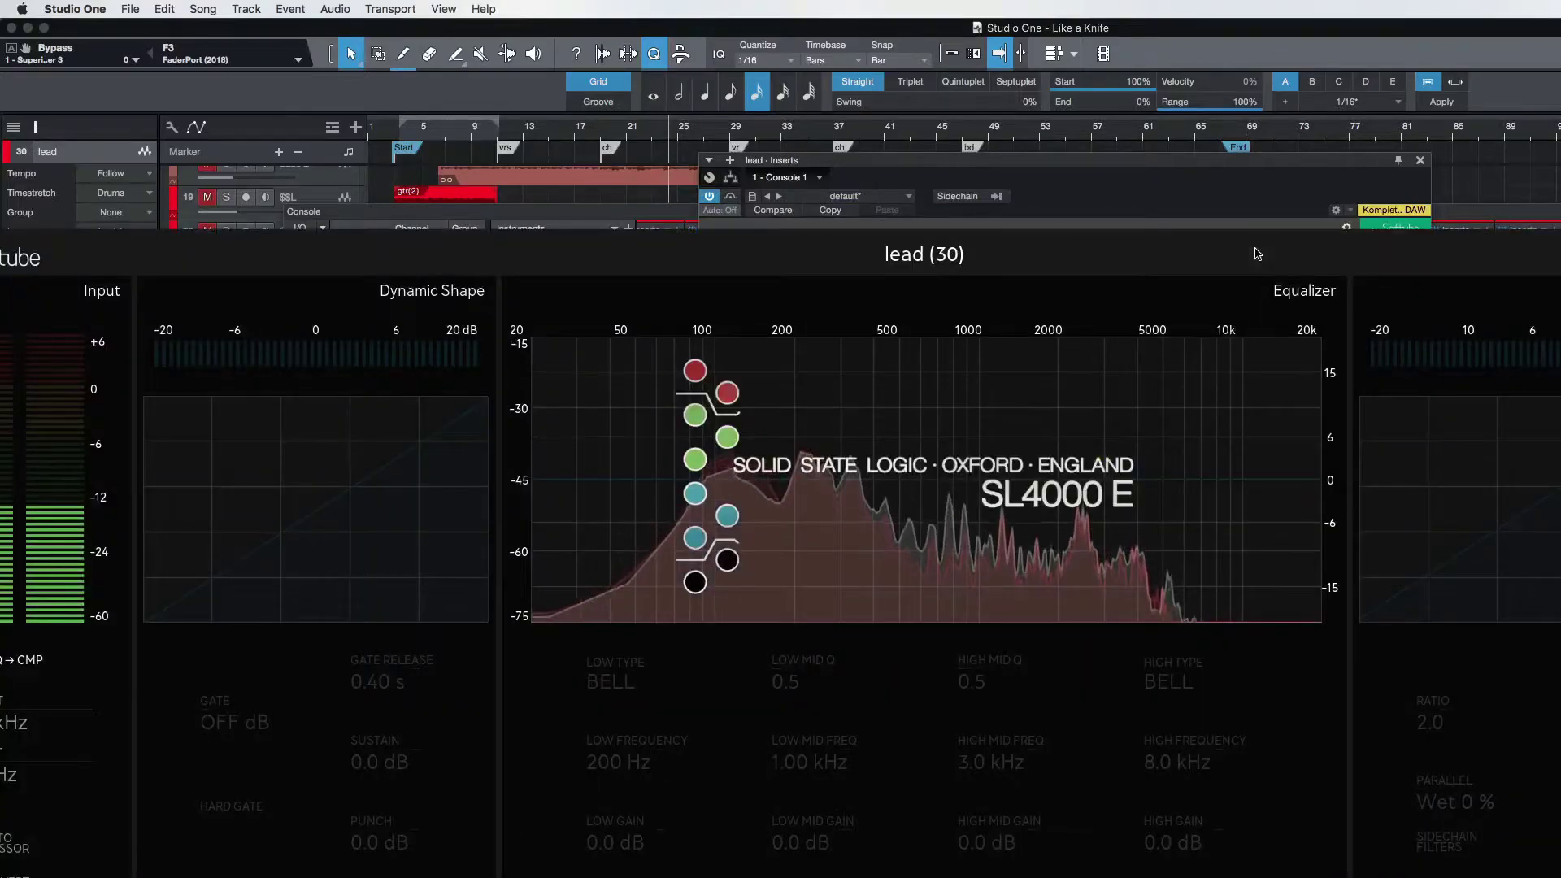
click(602, 129)
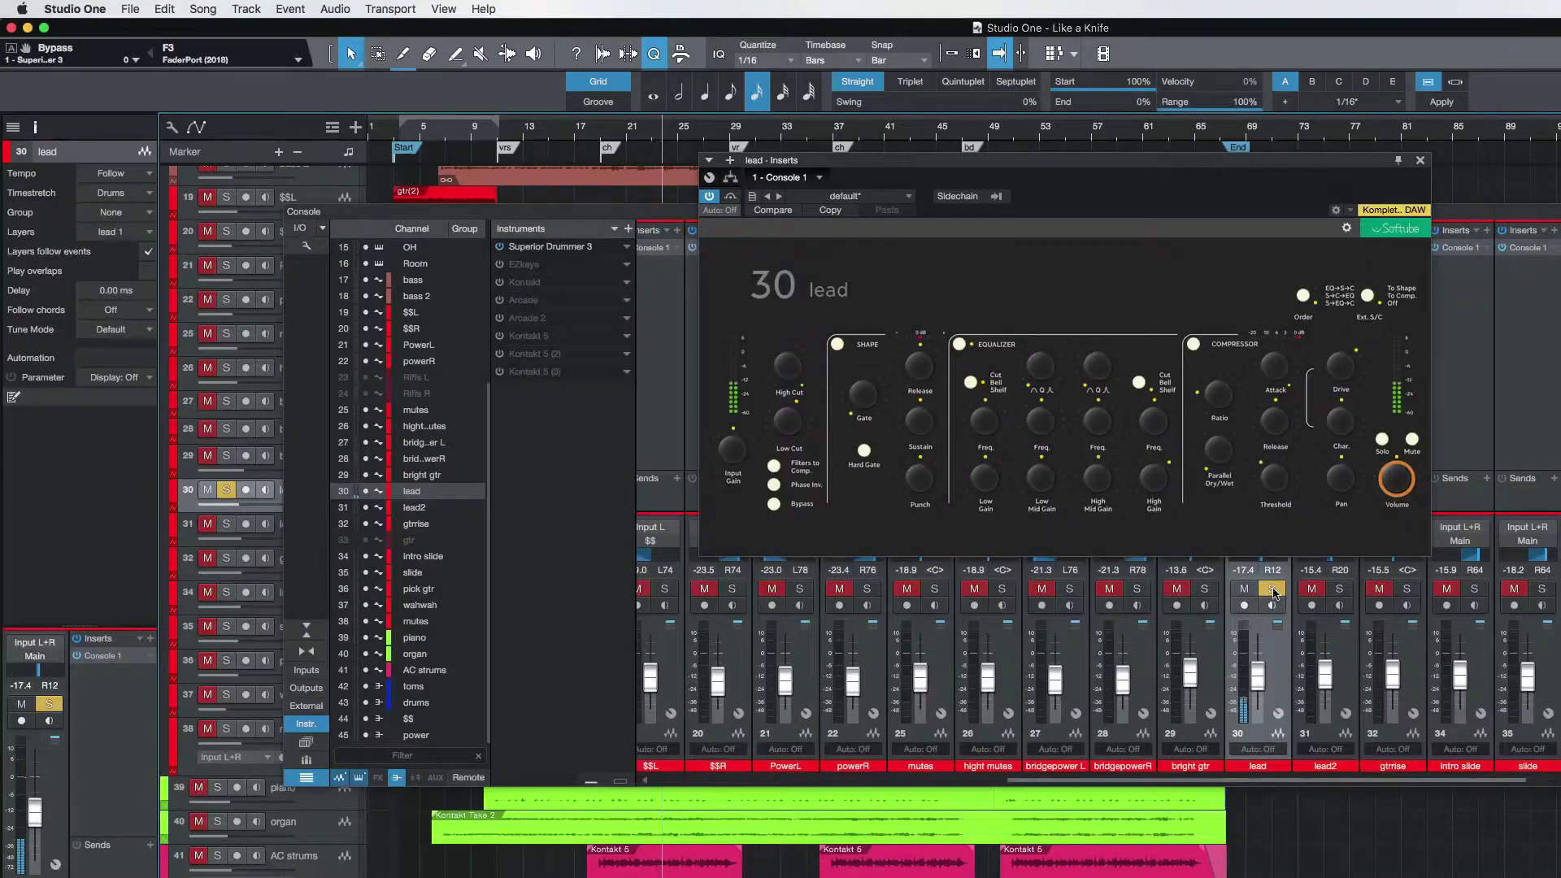
click(1272, 590)
click(1339, 591)
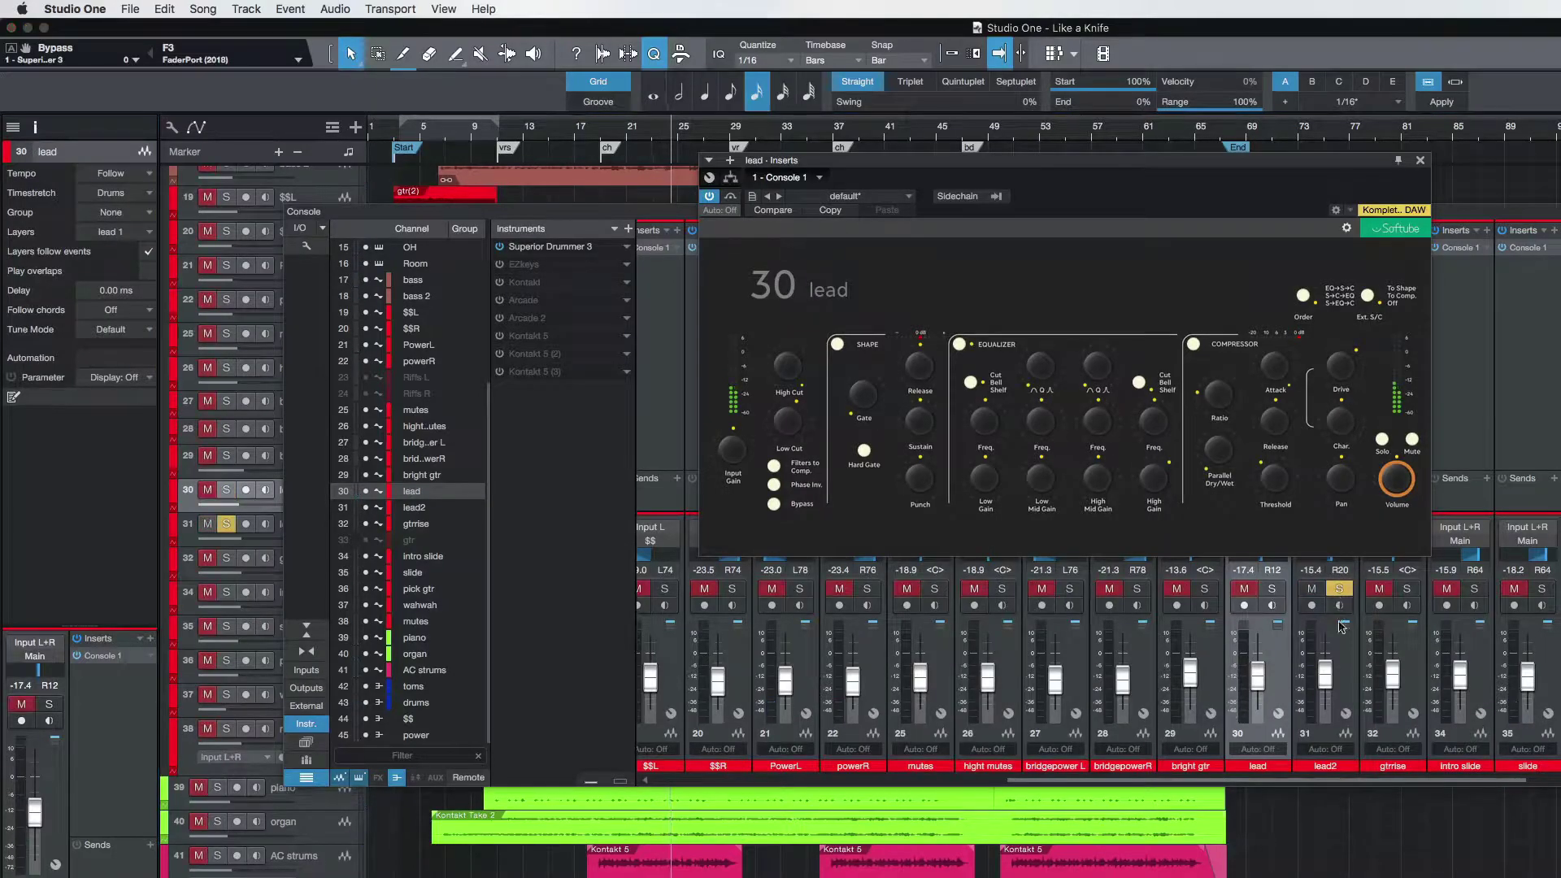
Step: Select the lead2 channel and check its Console 1 insert while it plays soloed from around bar 51, and close the plug-in window
click(1348, 648)
key(F3)
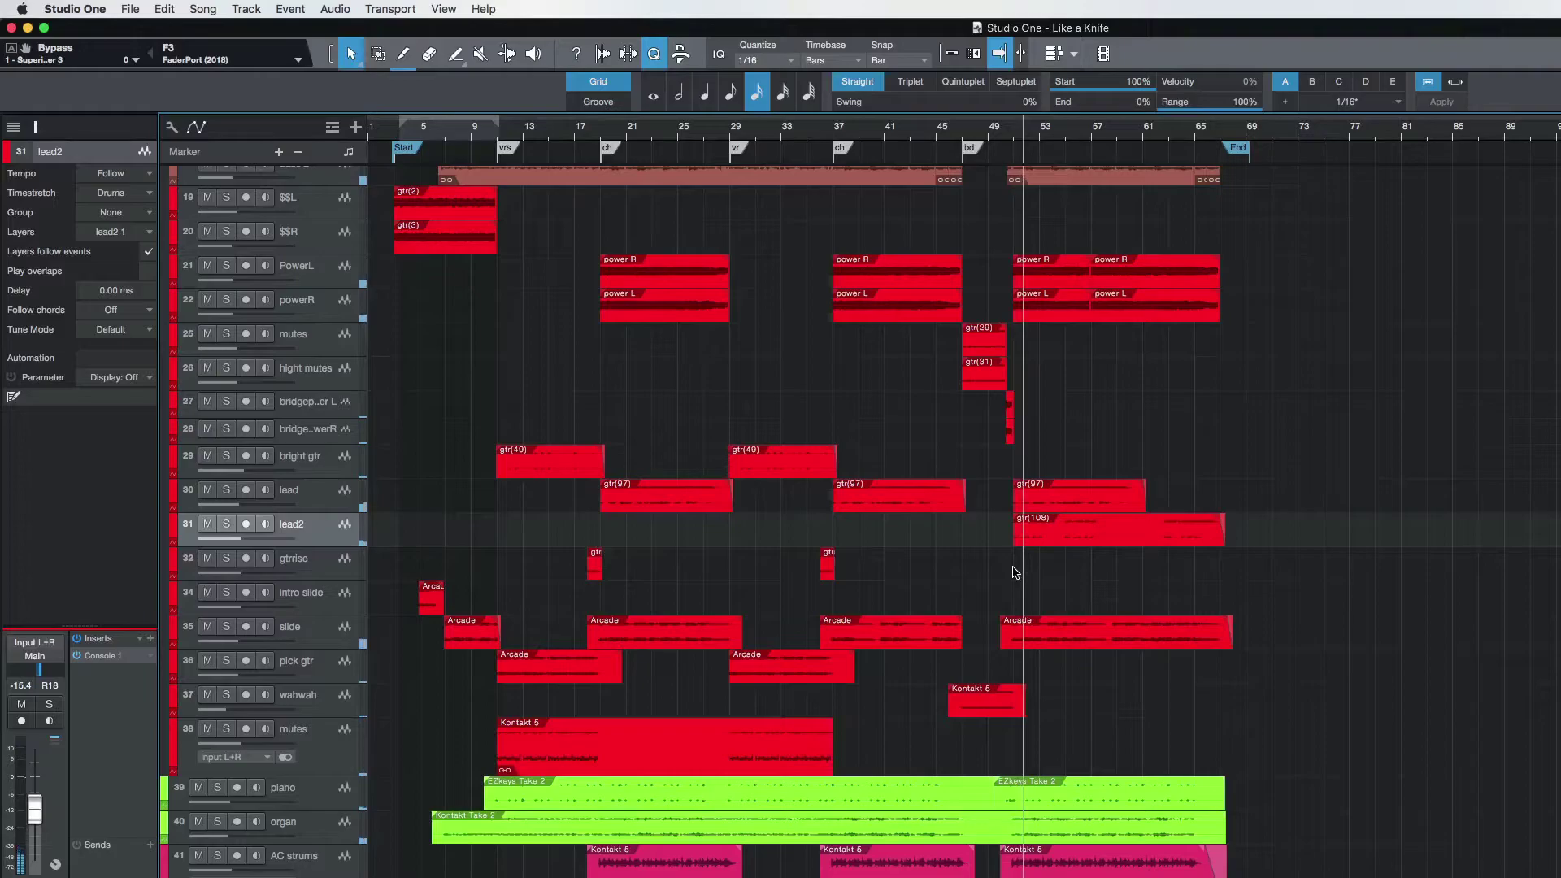
key(F3)
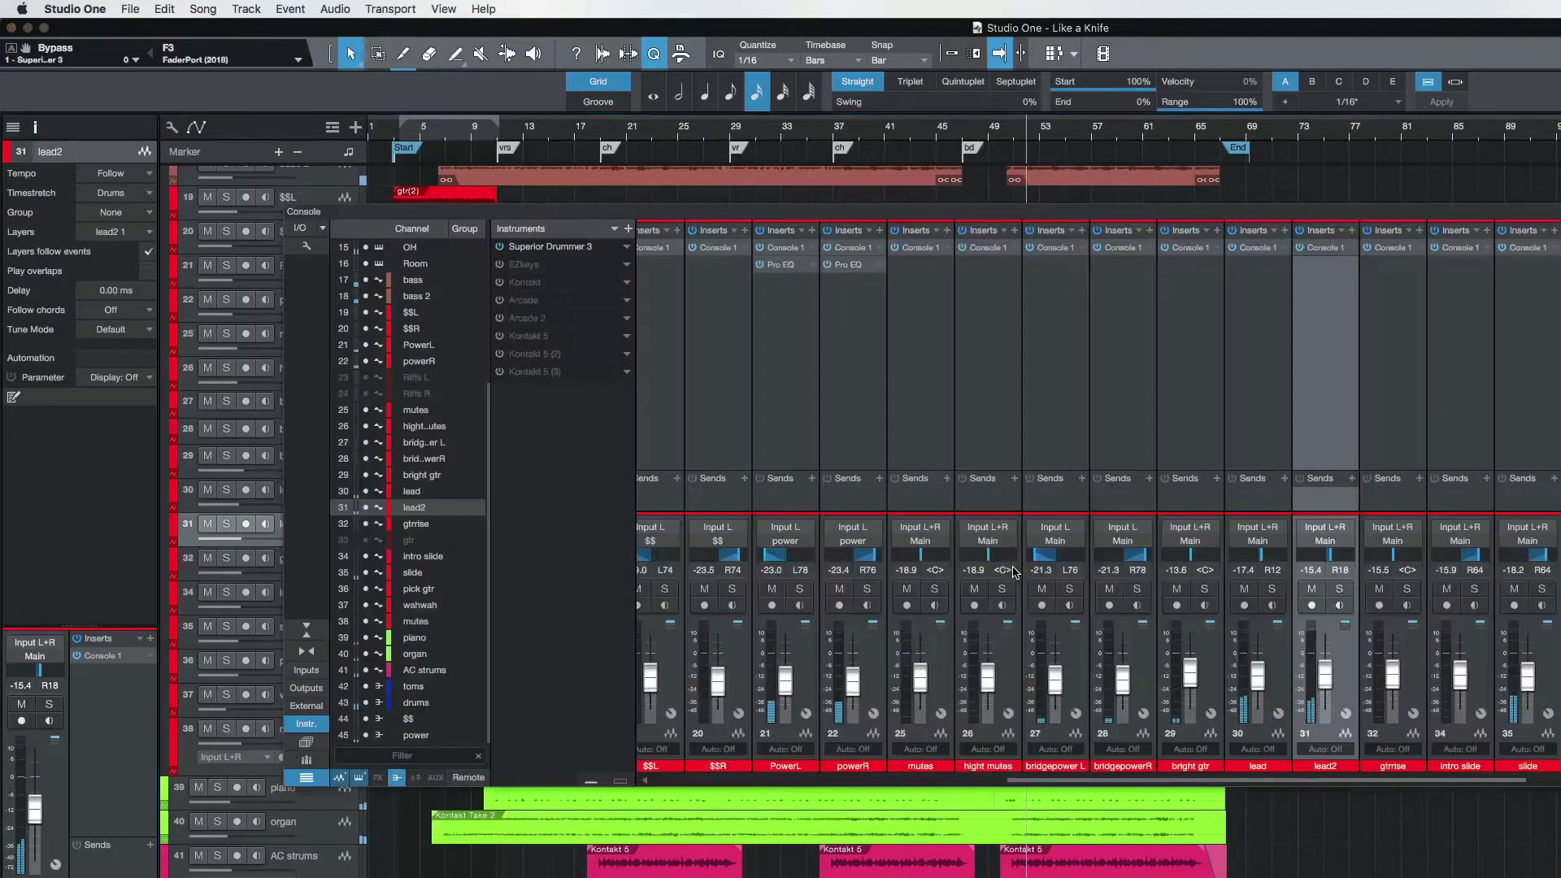
click(1339, 588)
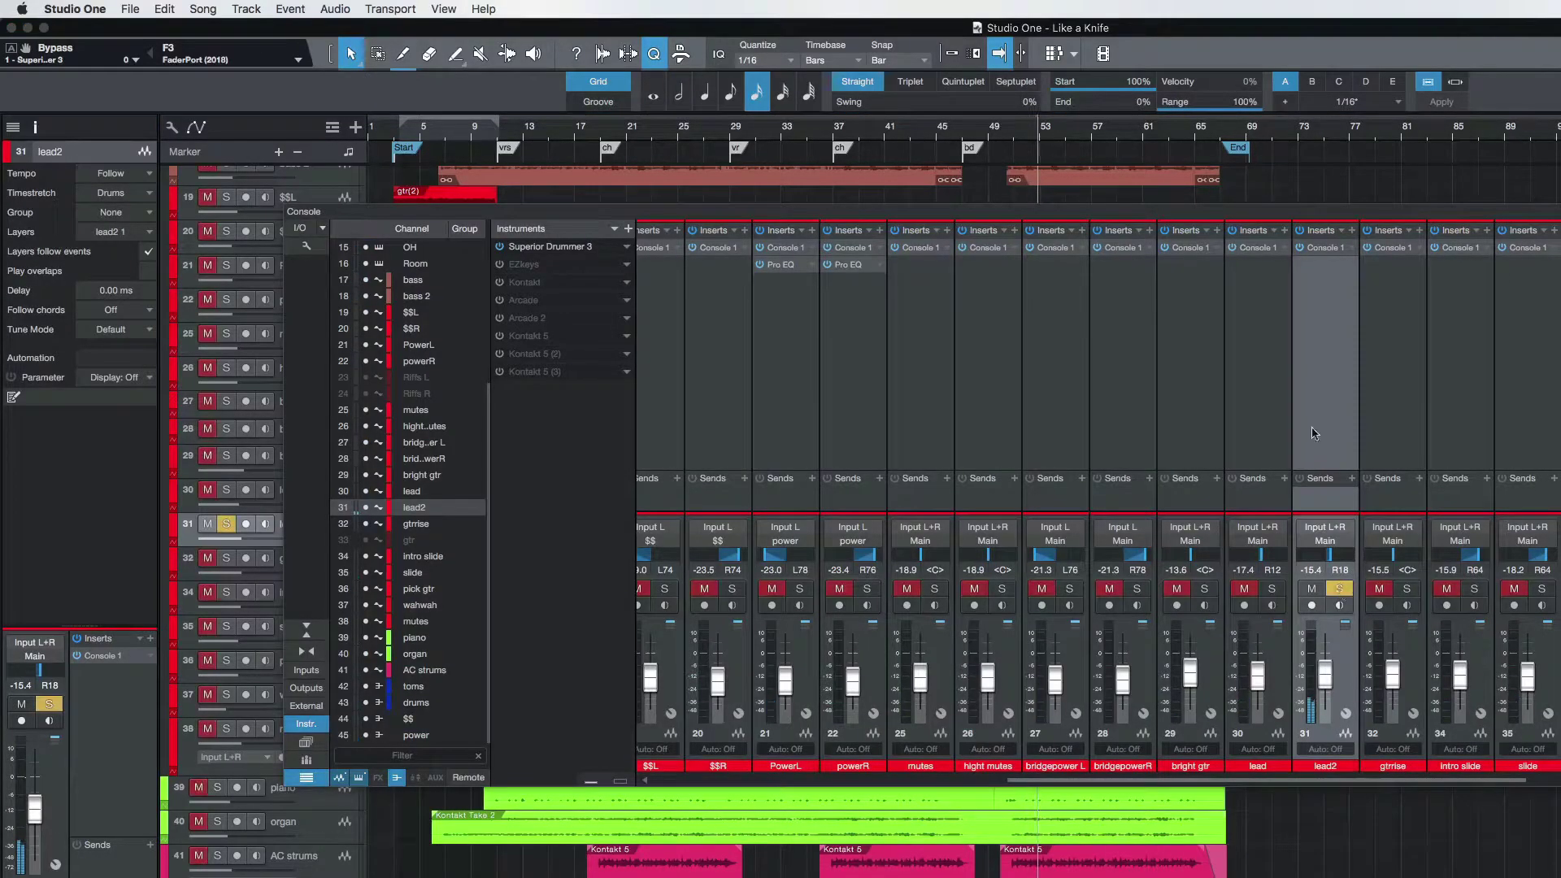
click(1327, 248)
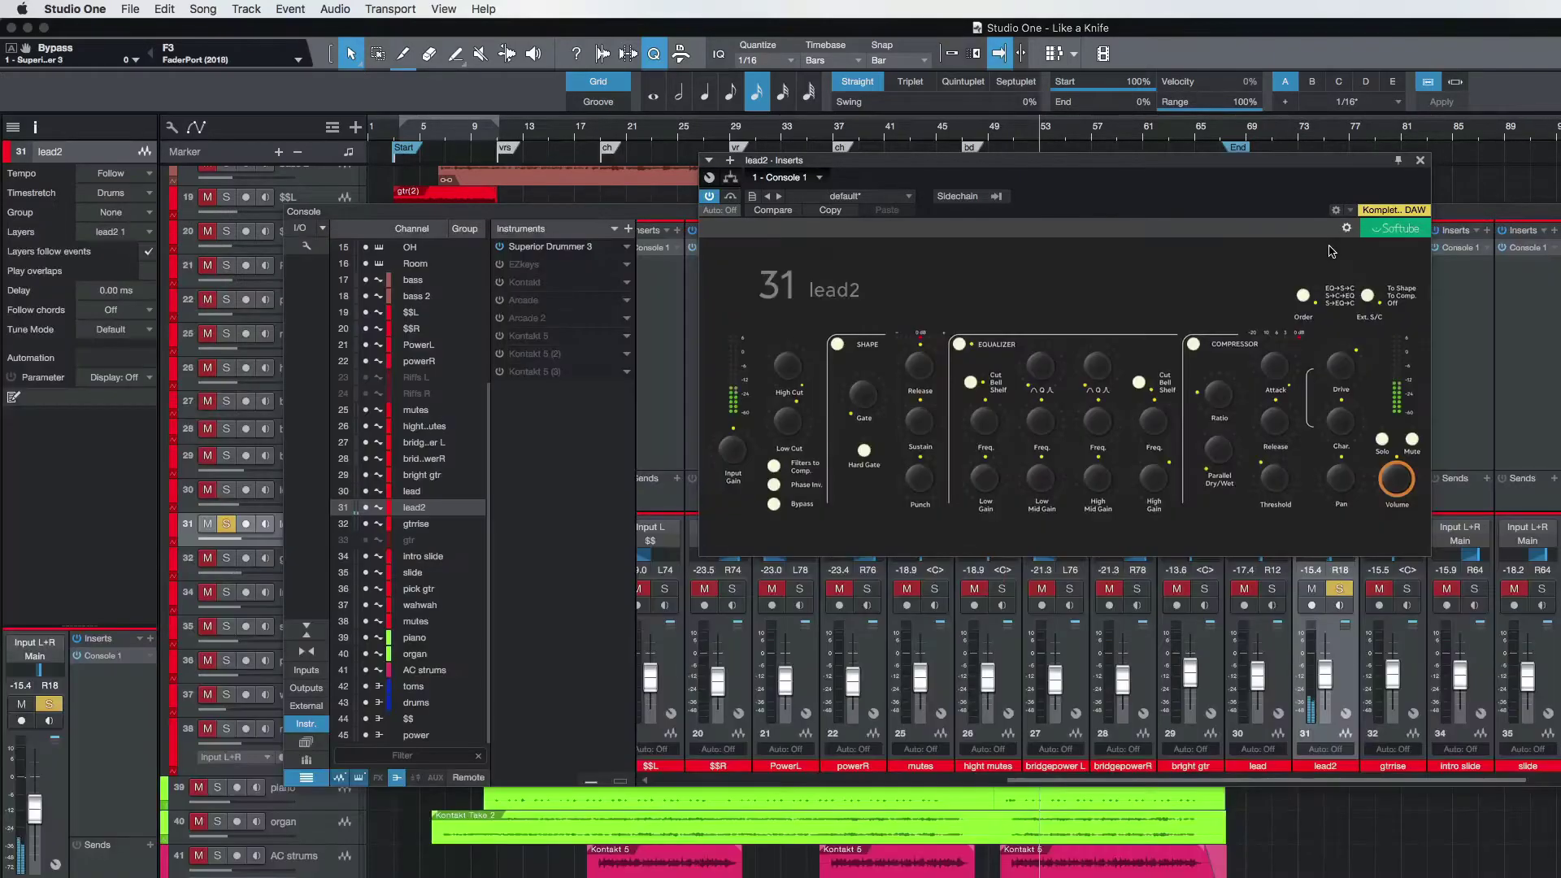
click(1421, 161)
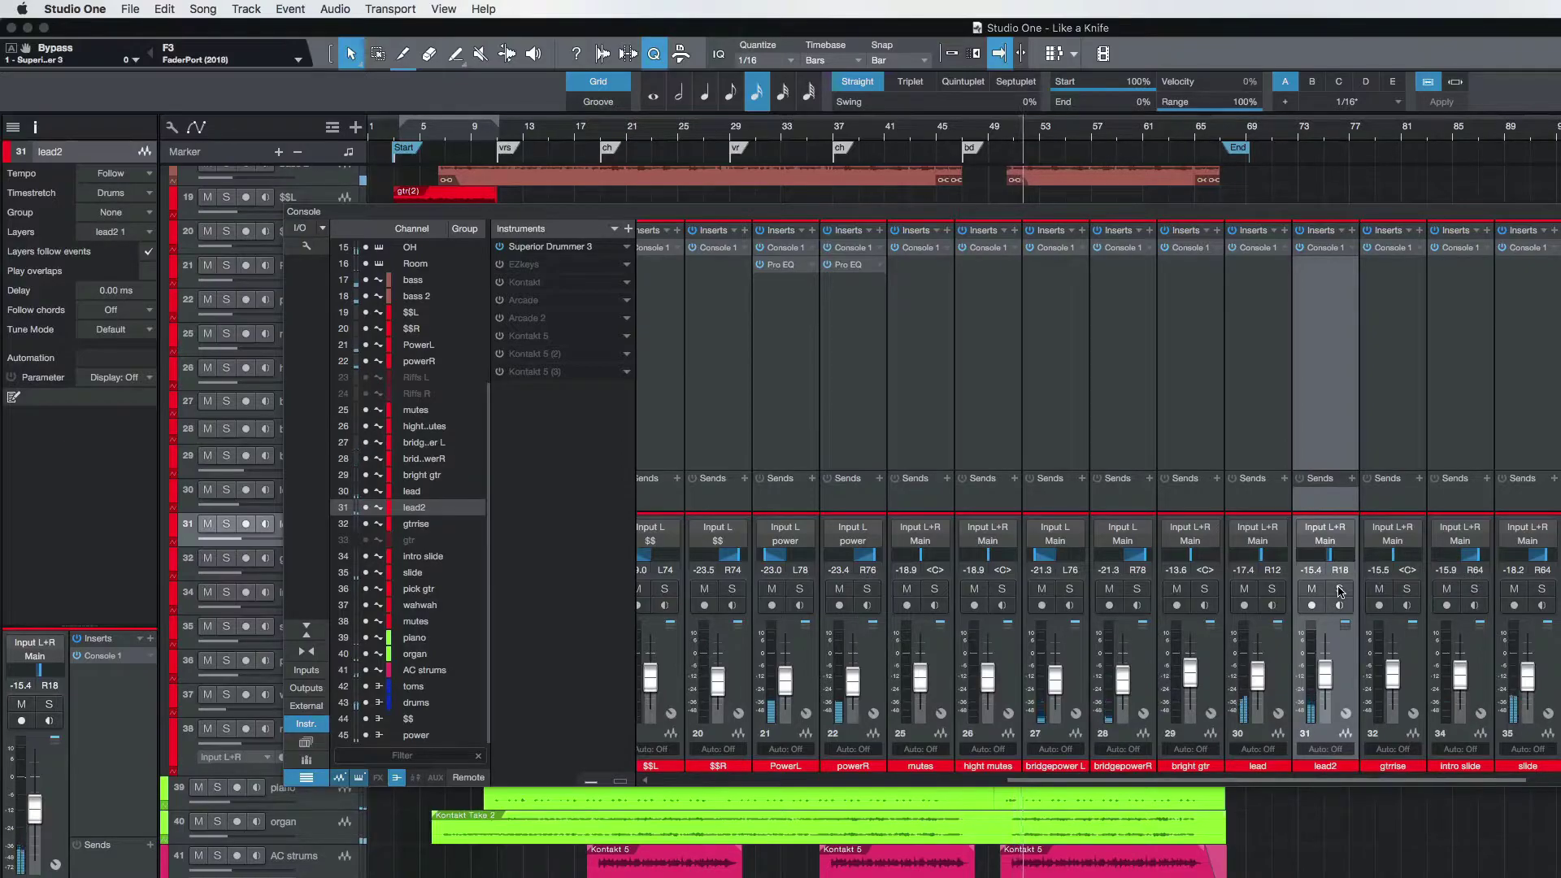
Step: Solo gtrrise, play it from just before its event ahead of the first chorus, and unsolo it for a full-mix check
click(1422, 663)
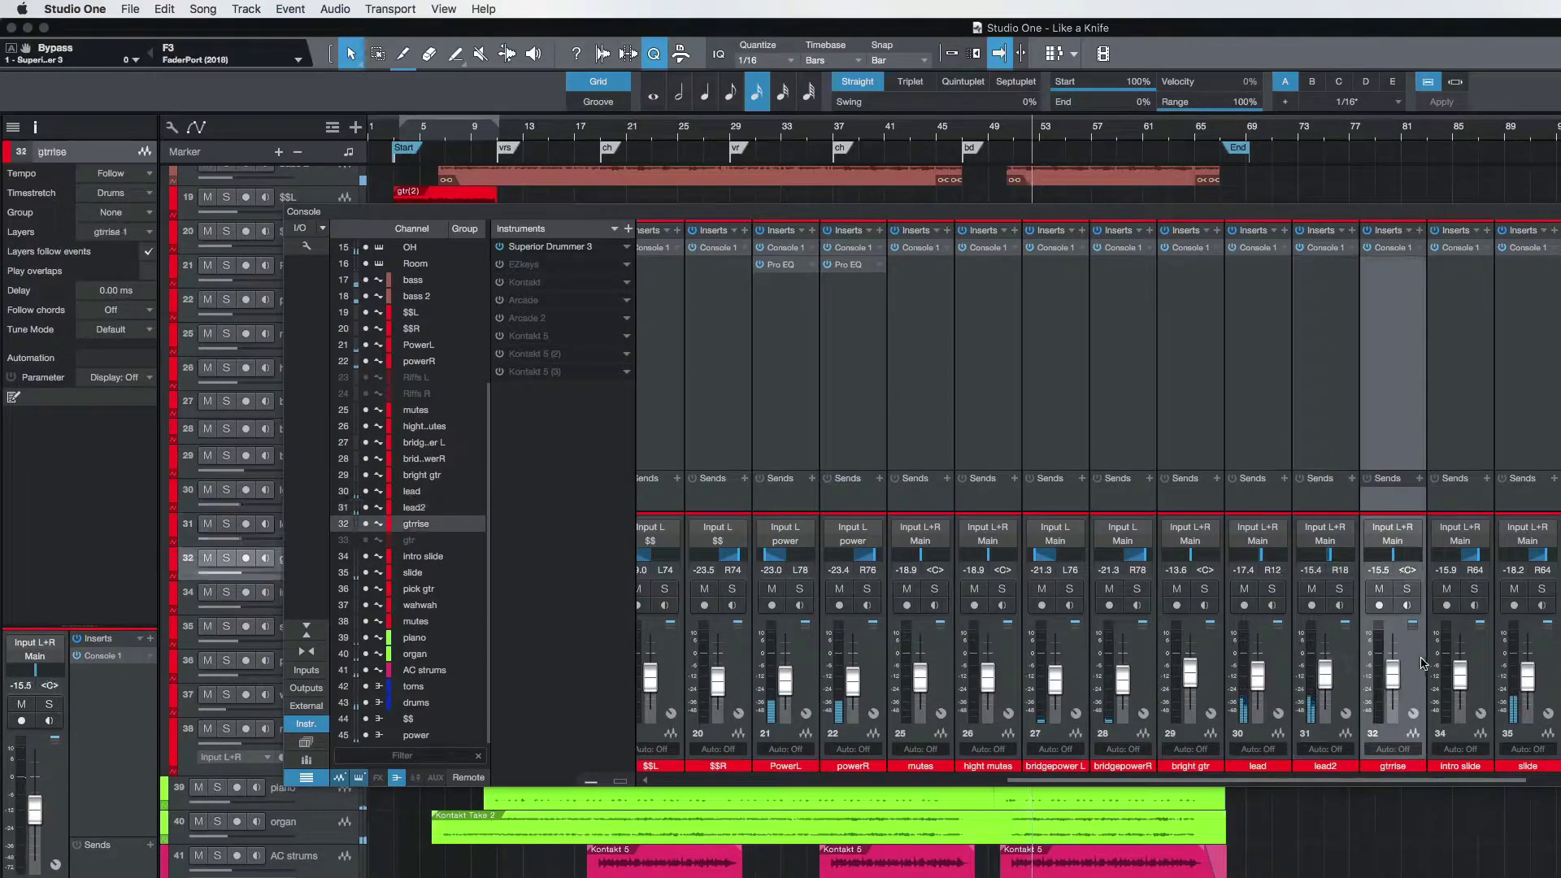
click(1408, 590)
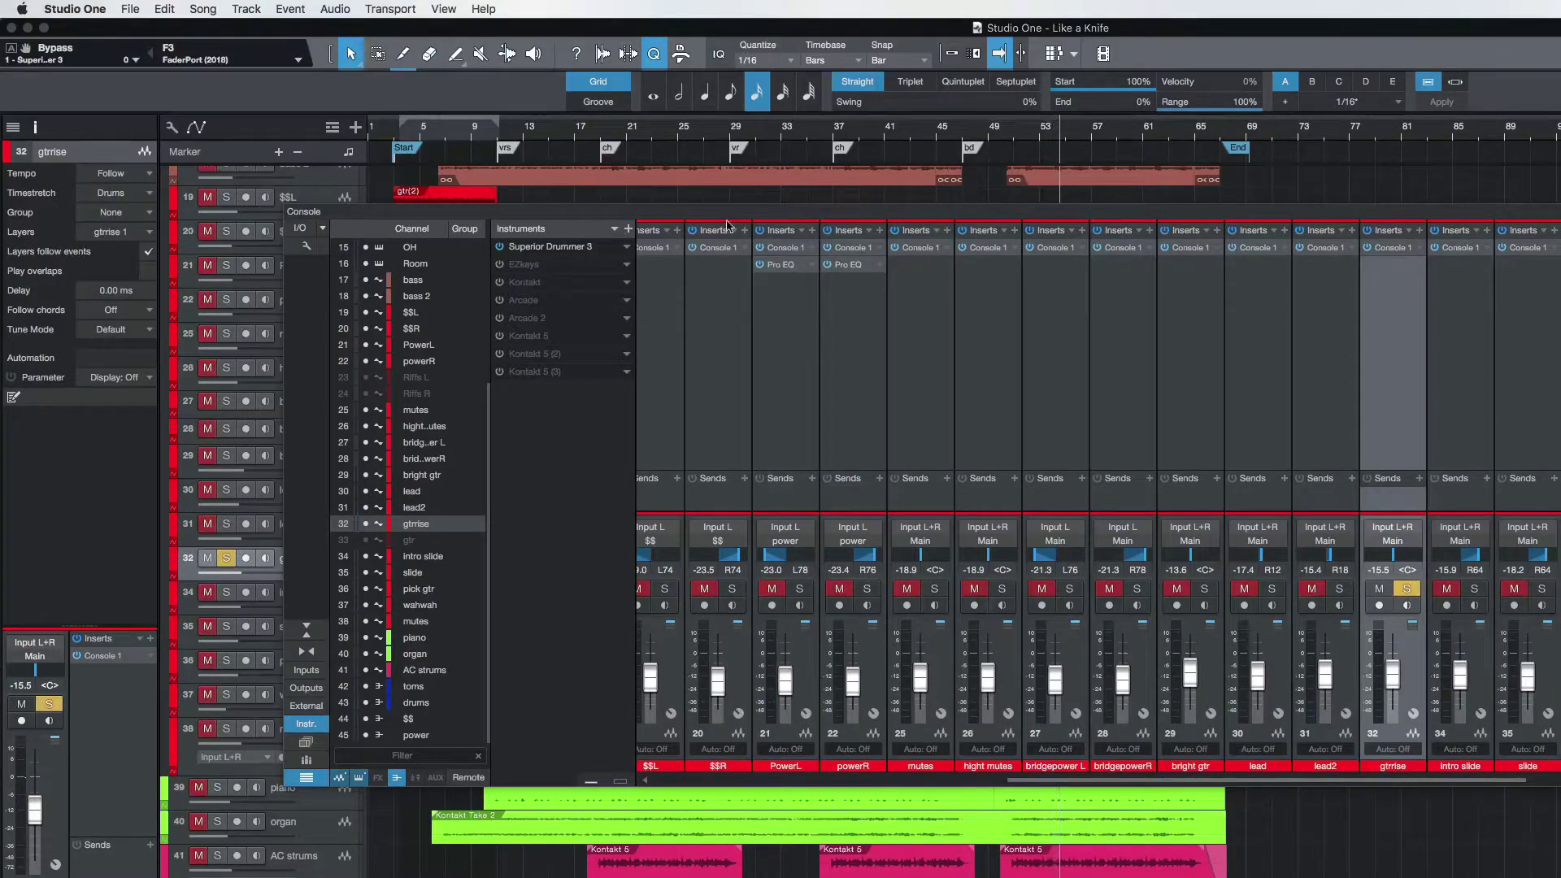
key(F3)
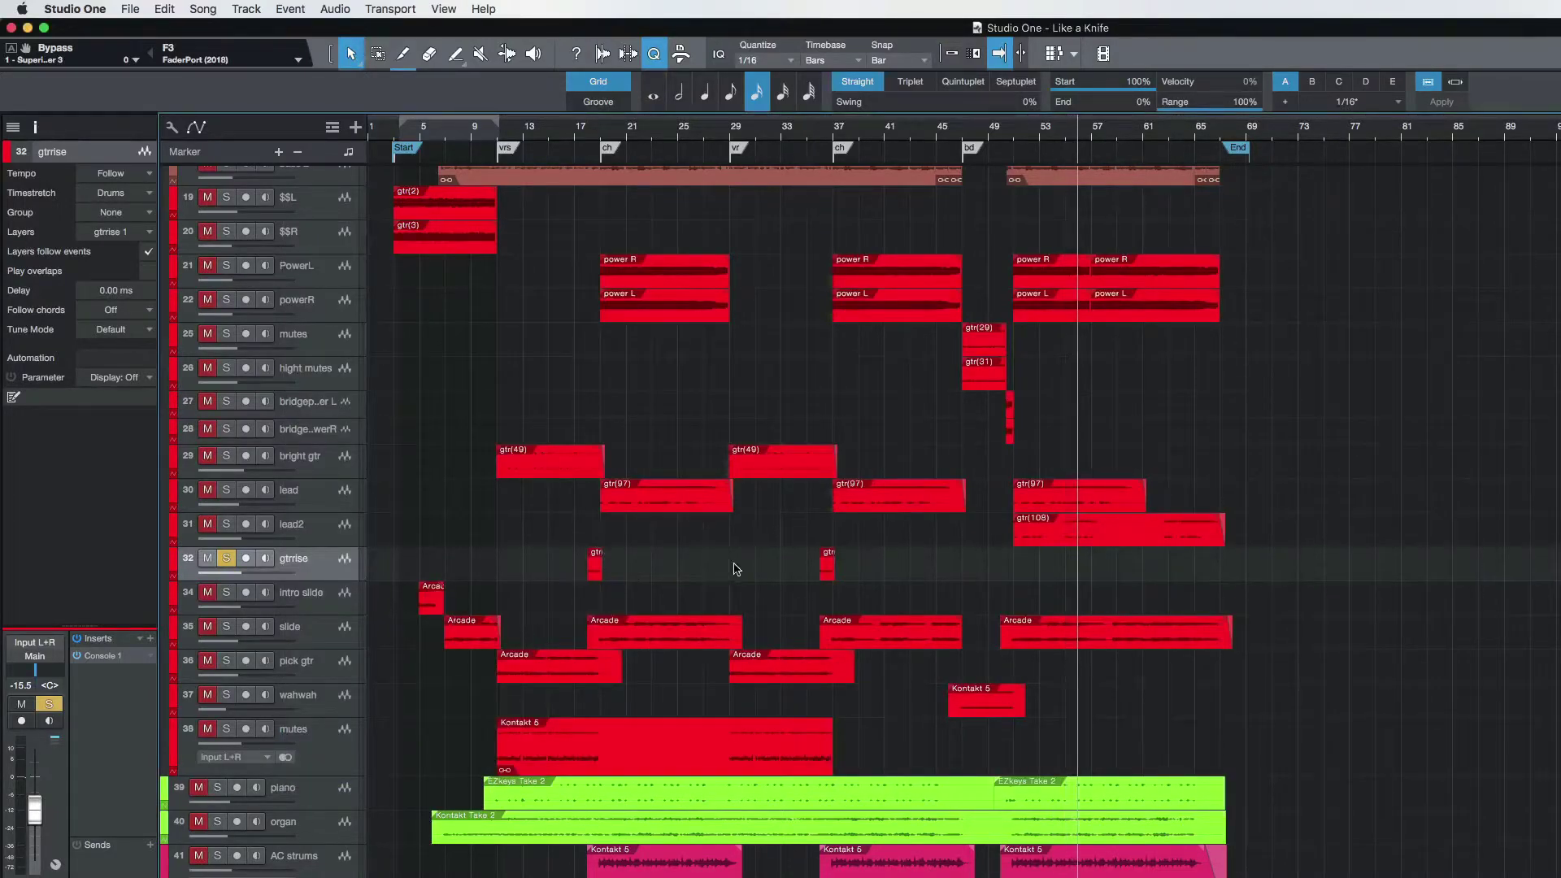
click(582, 591)
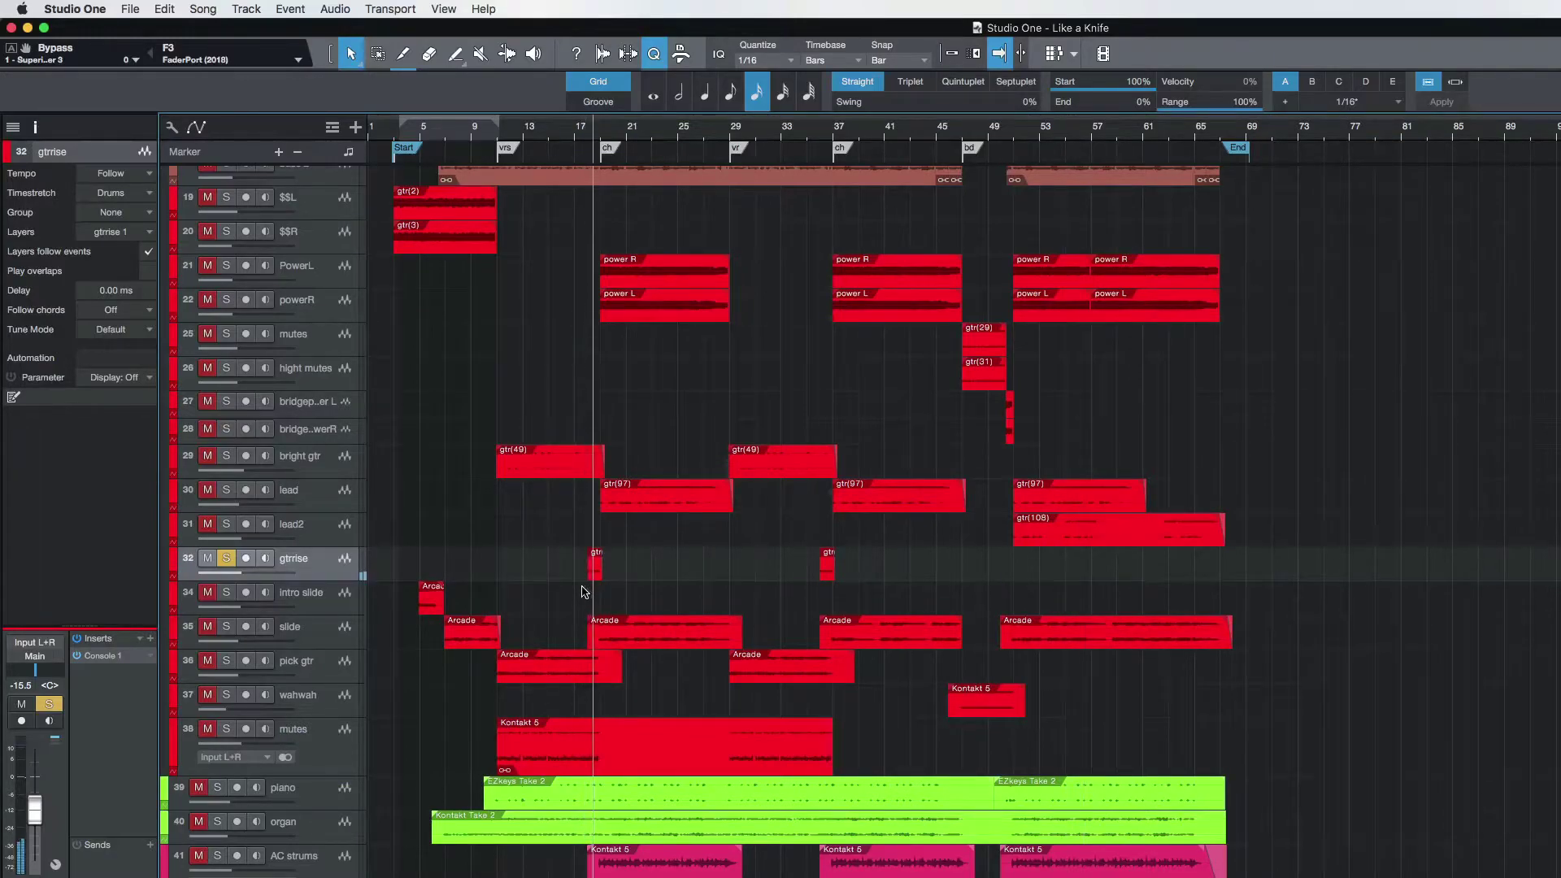
click(582, 591)
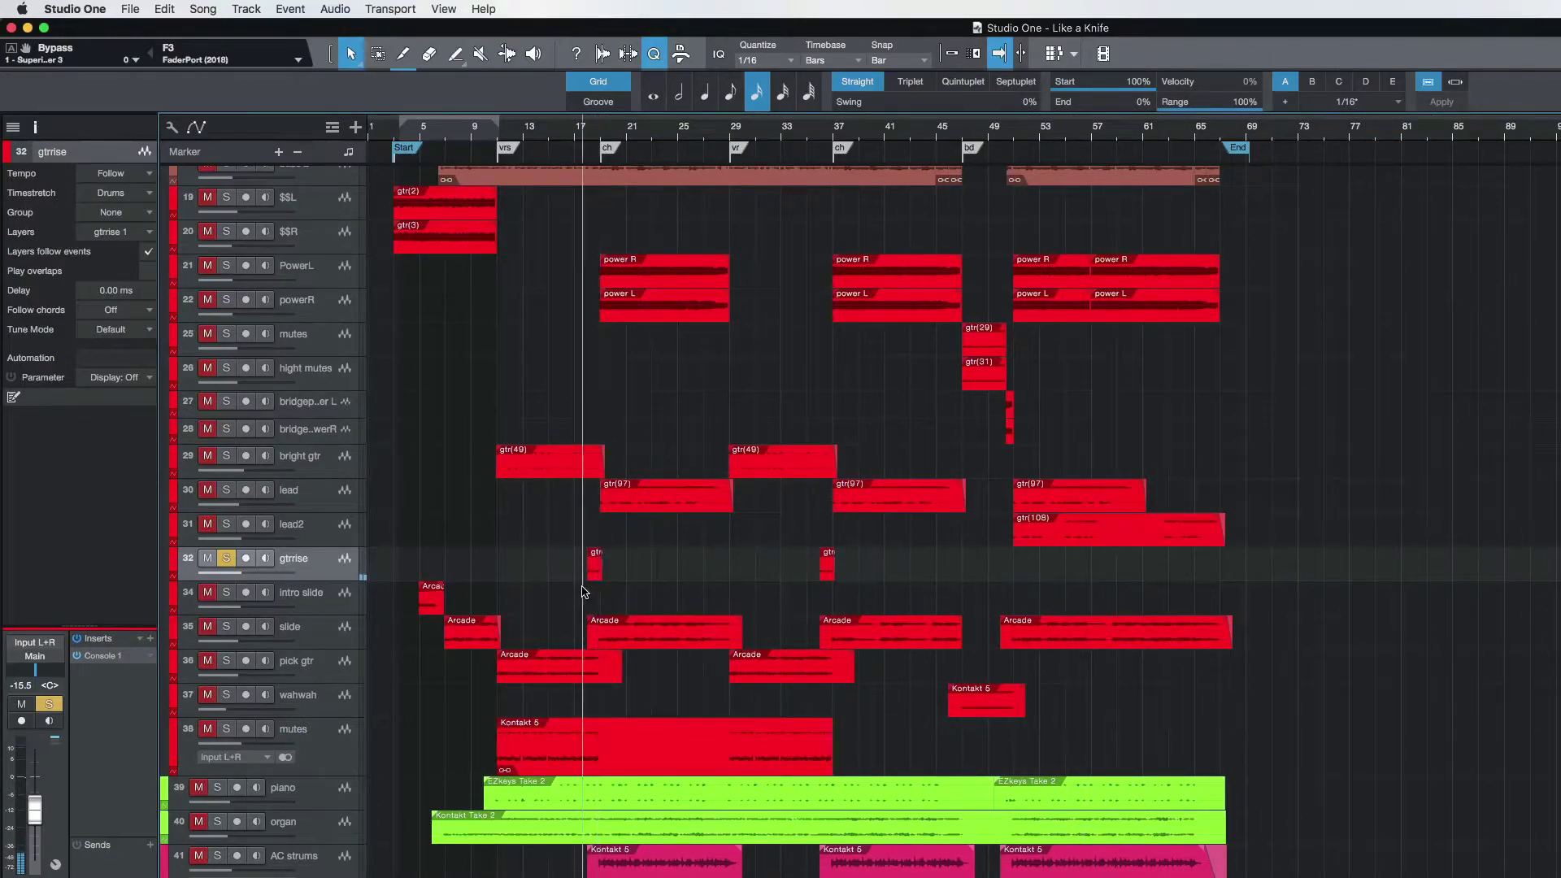
click(227, 561)
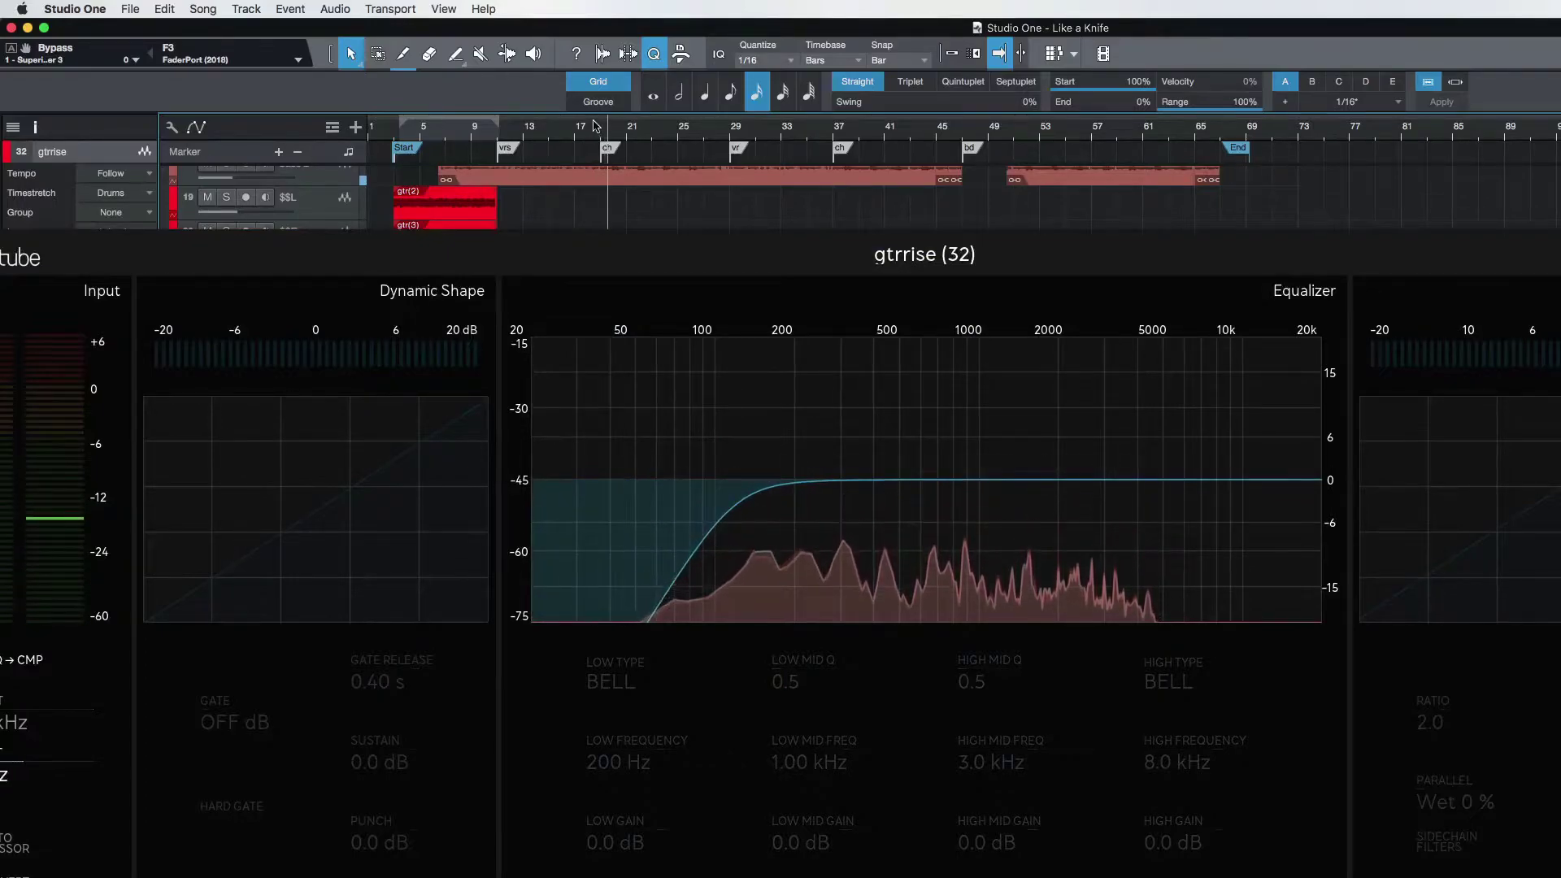
Step: Raise gtrrise's low cut in Console 1 while replaying the passage into the first chorus, and unsolo the track
key(space)
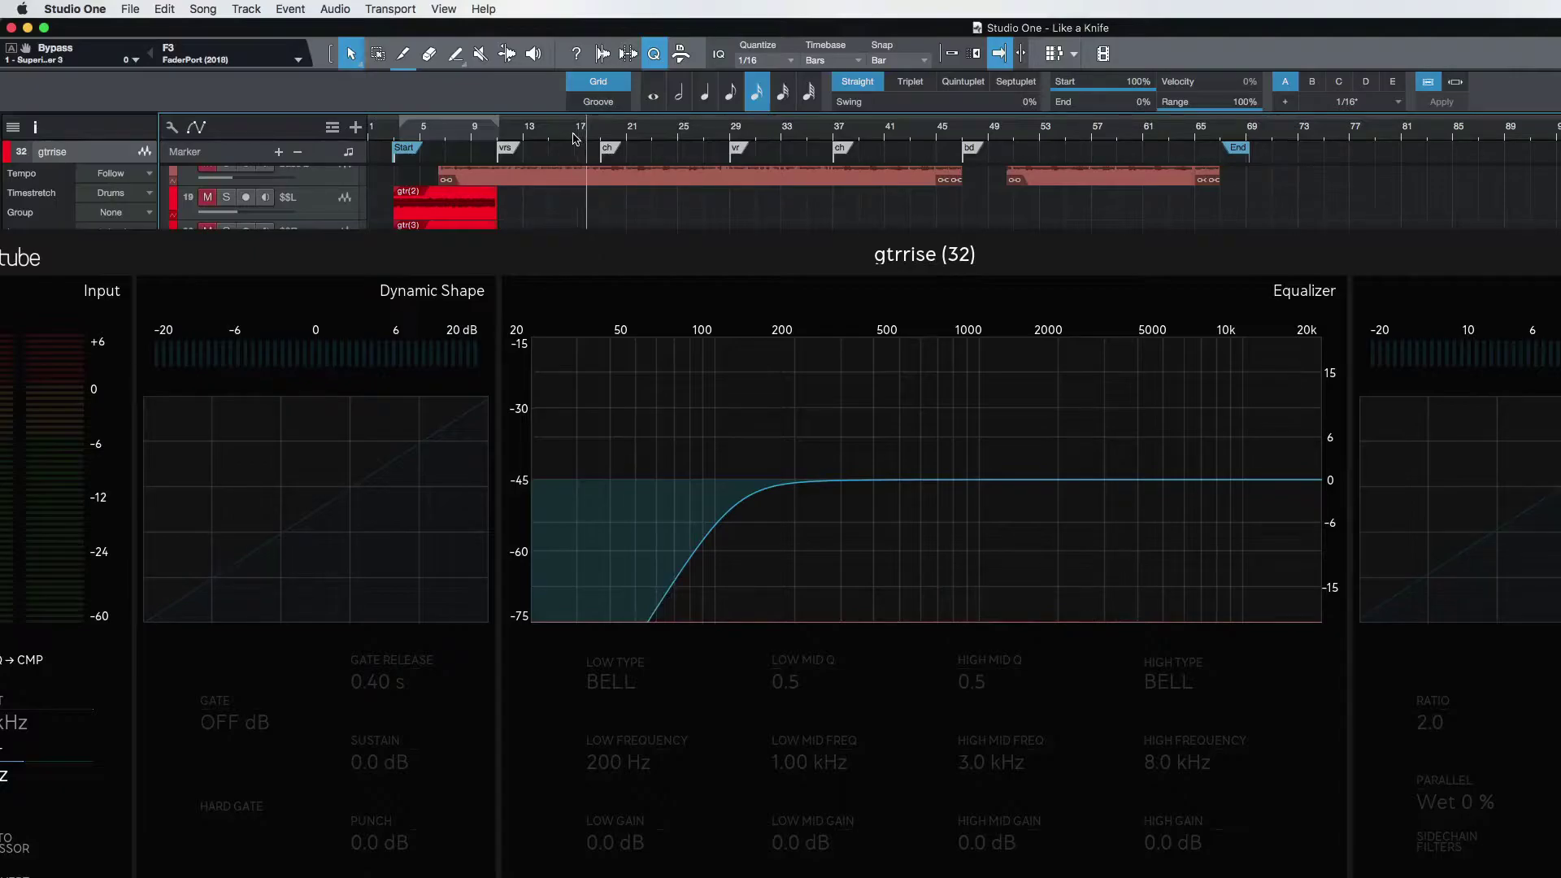
key(space)
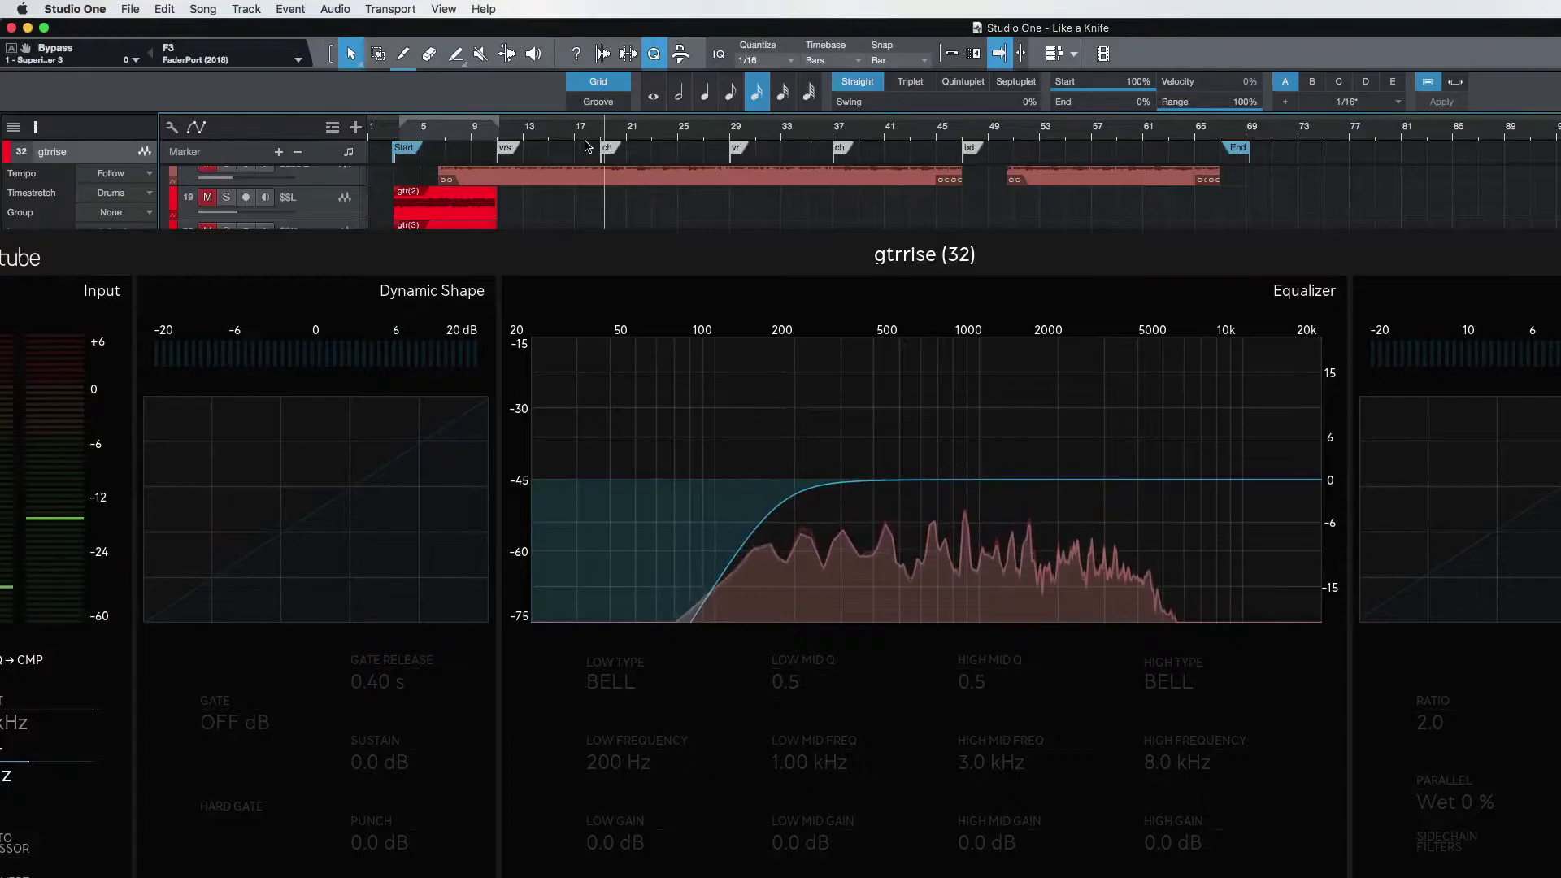
key(space)
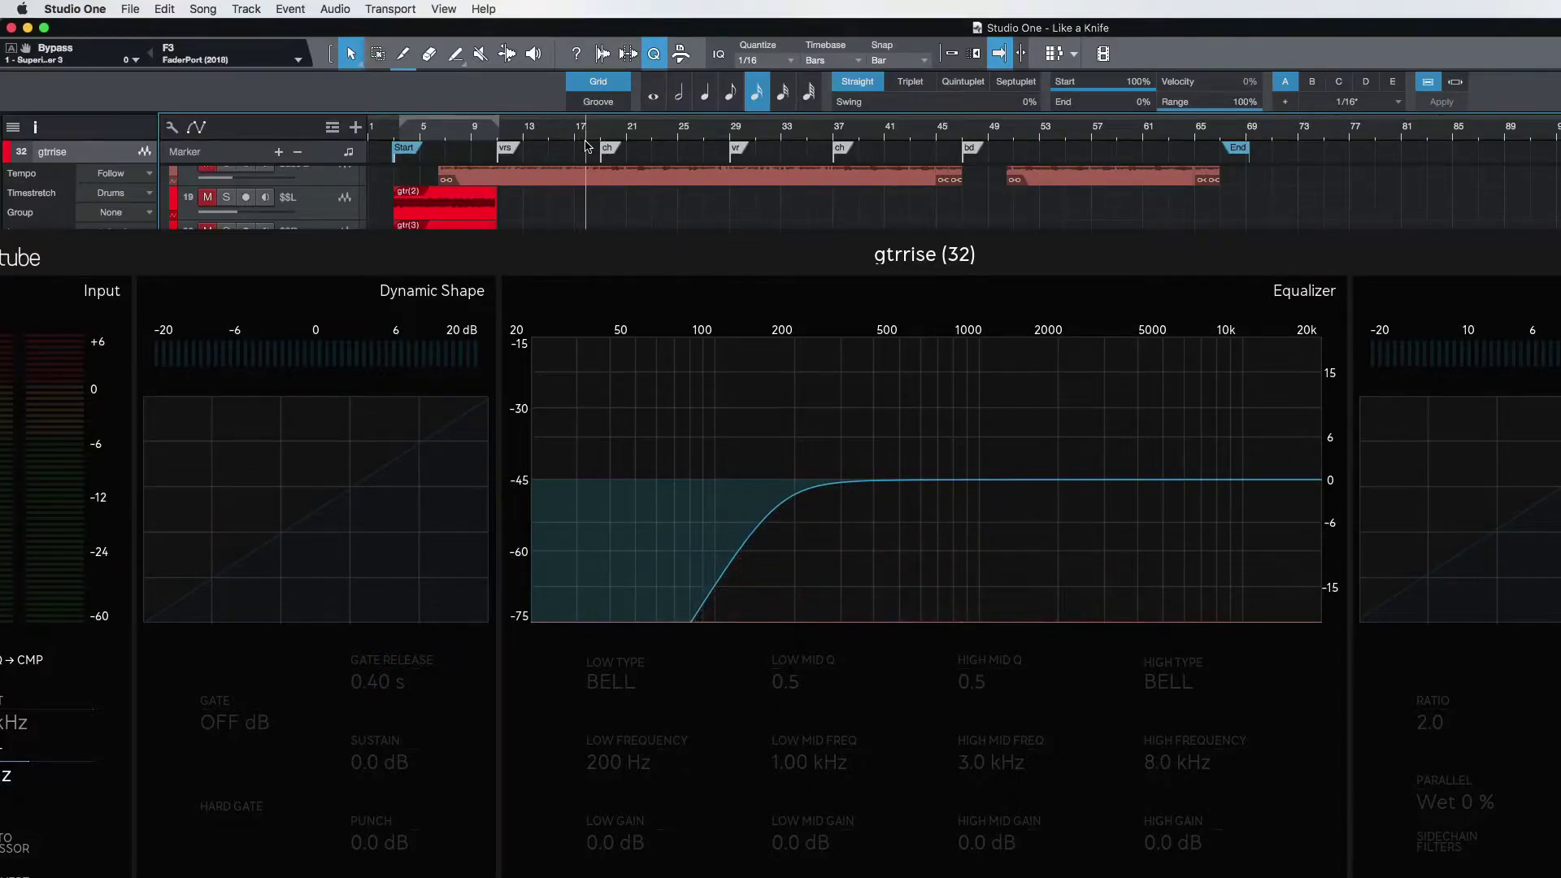
key(space)
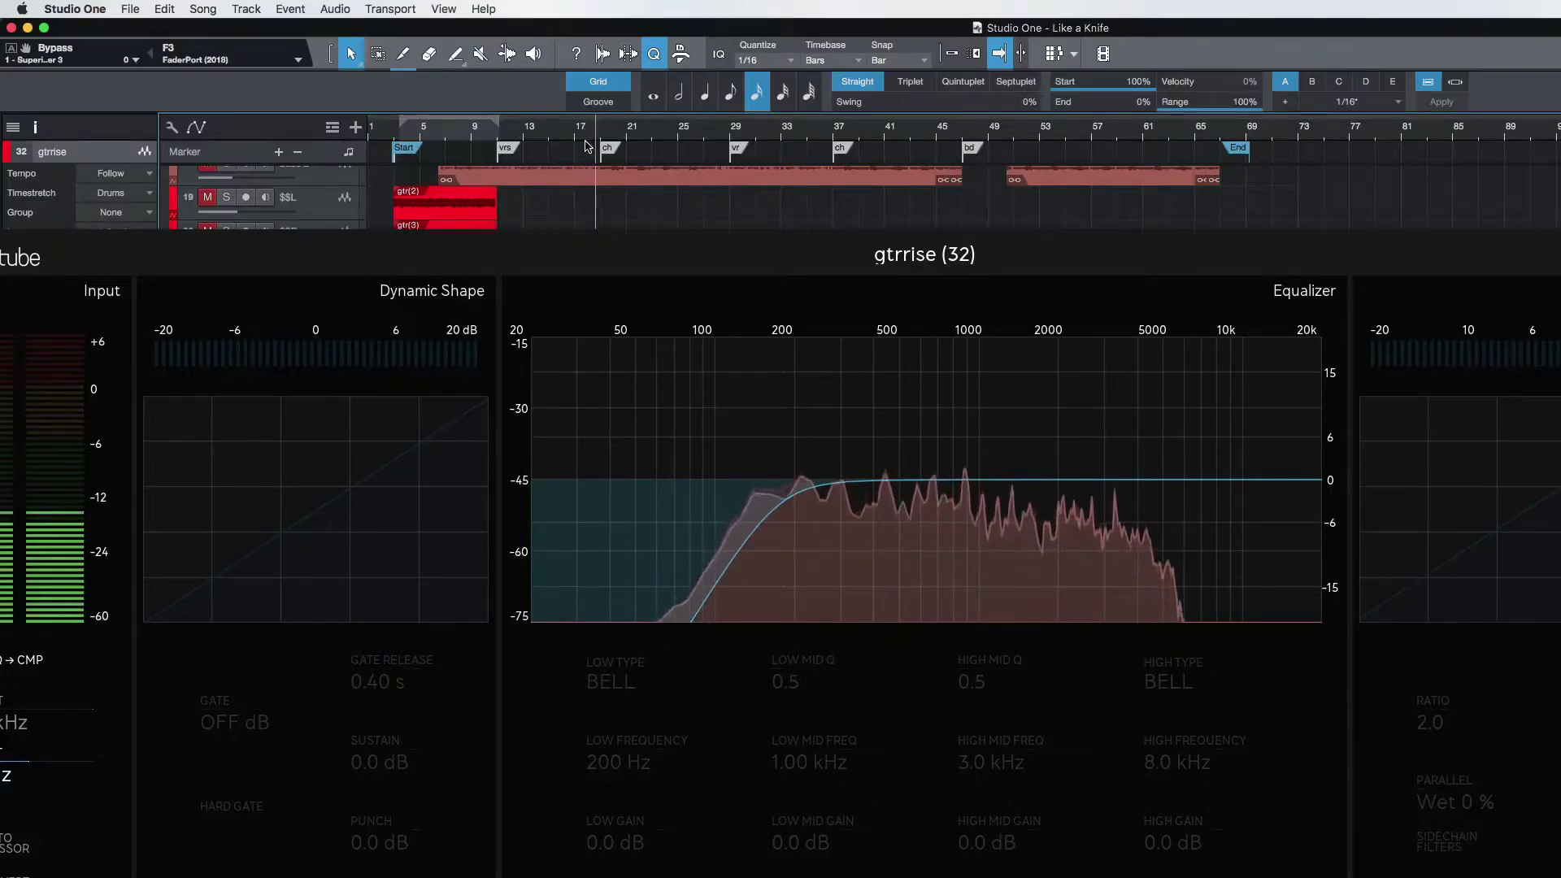
key(space)
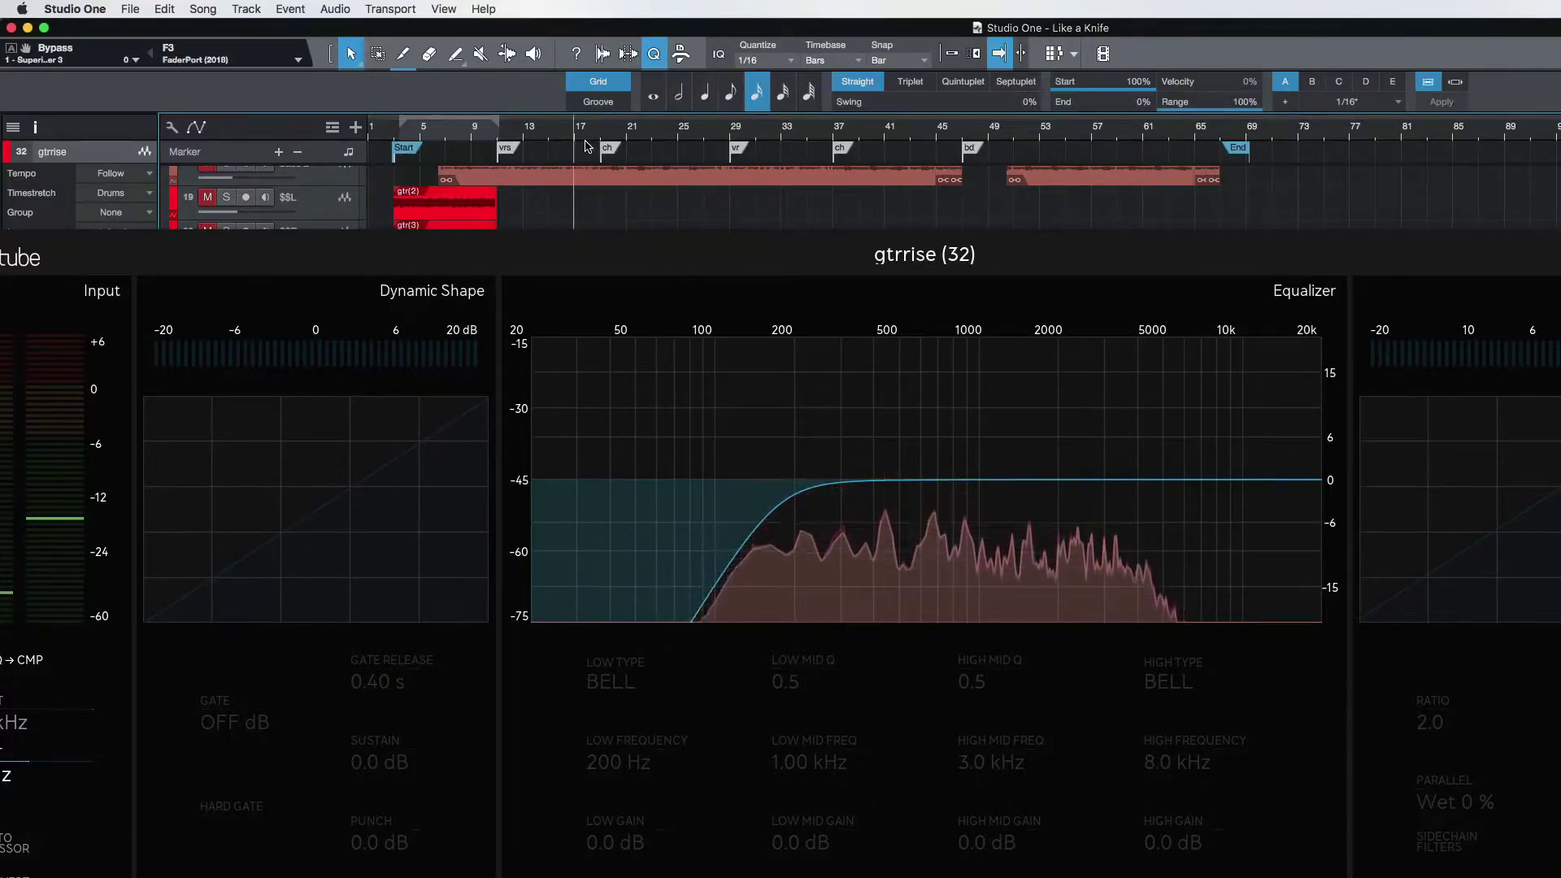
key(F3)
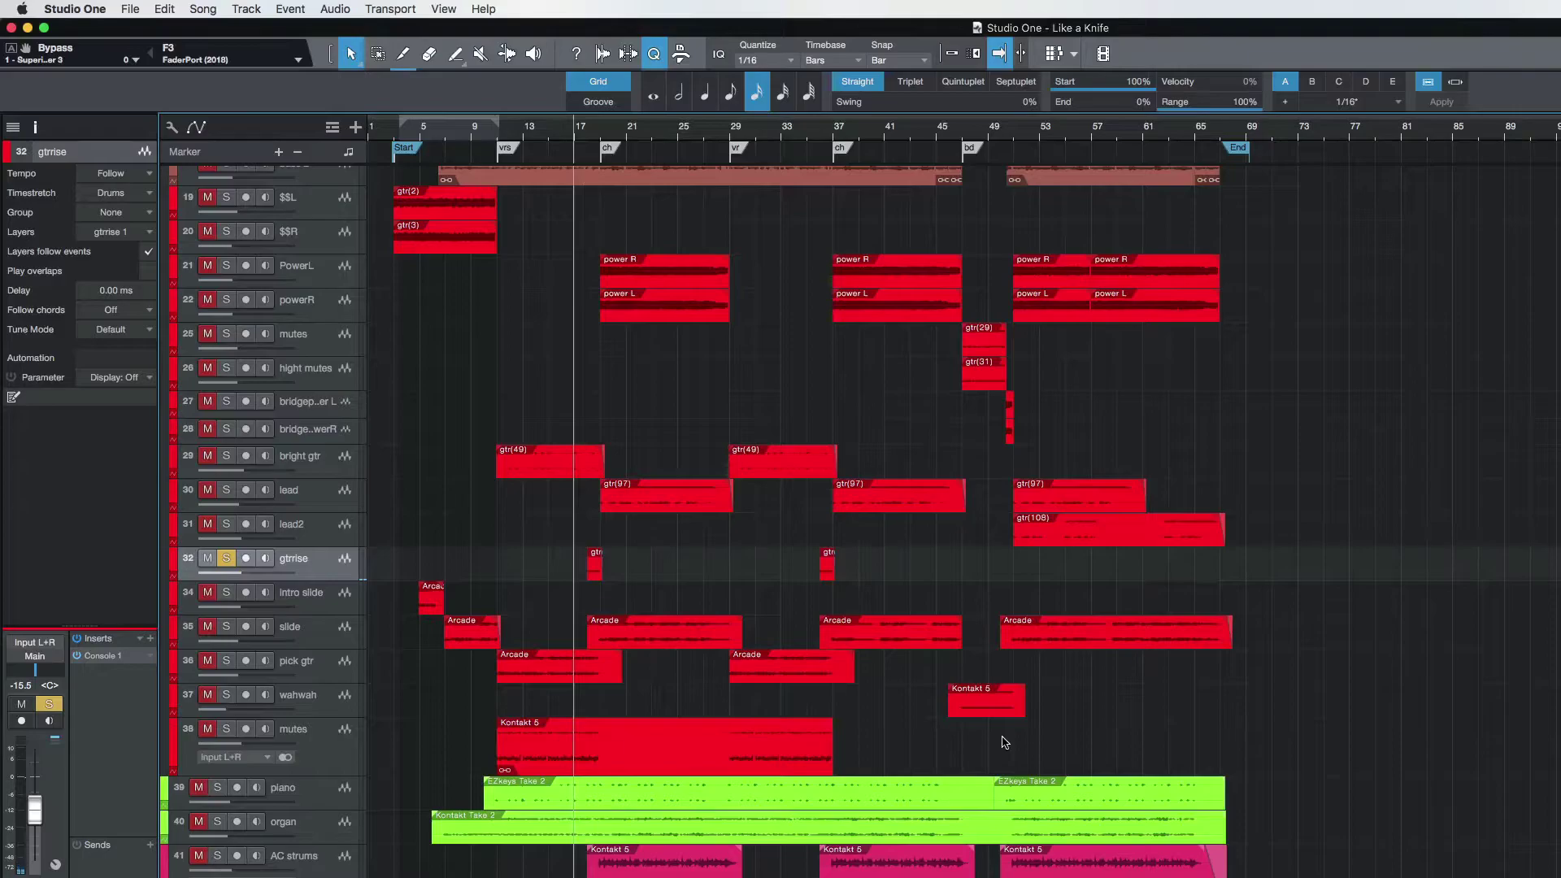
click(226, 559)
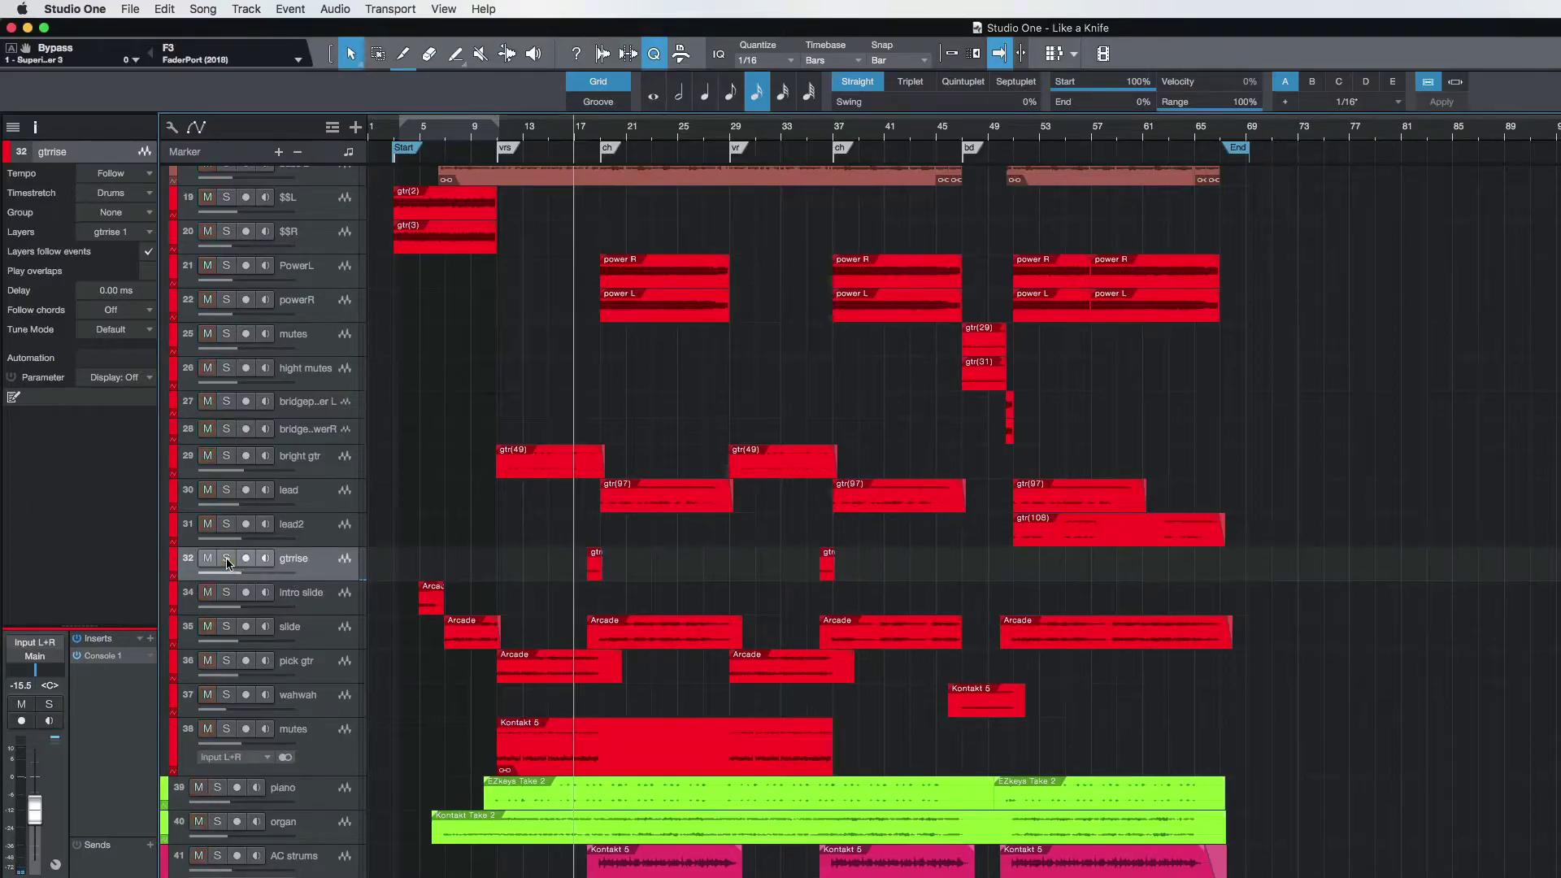
Step: Set the intro slide channel's high shelf to -6.2 dB at 8.0 kHz with 2.0-ratio compression while soloed, and unsolo it
key(F3)
click(1468, 605)
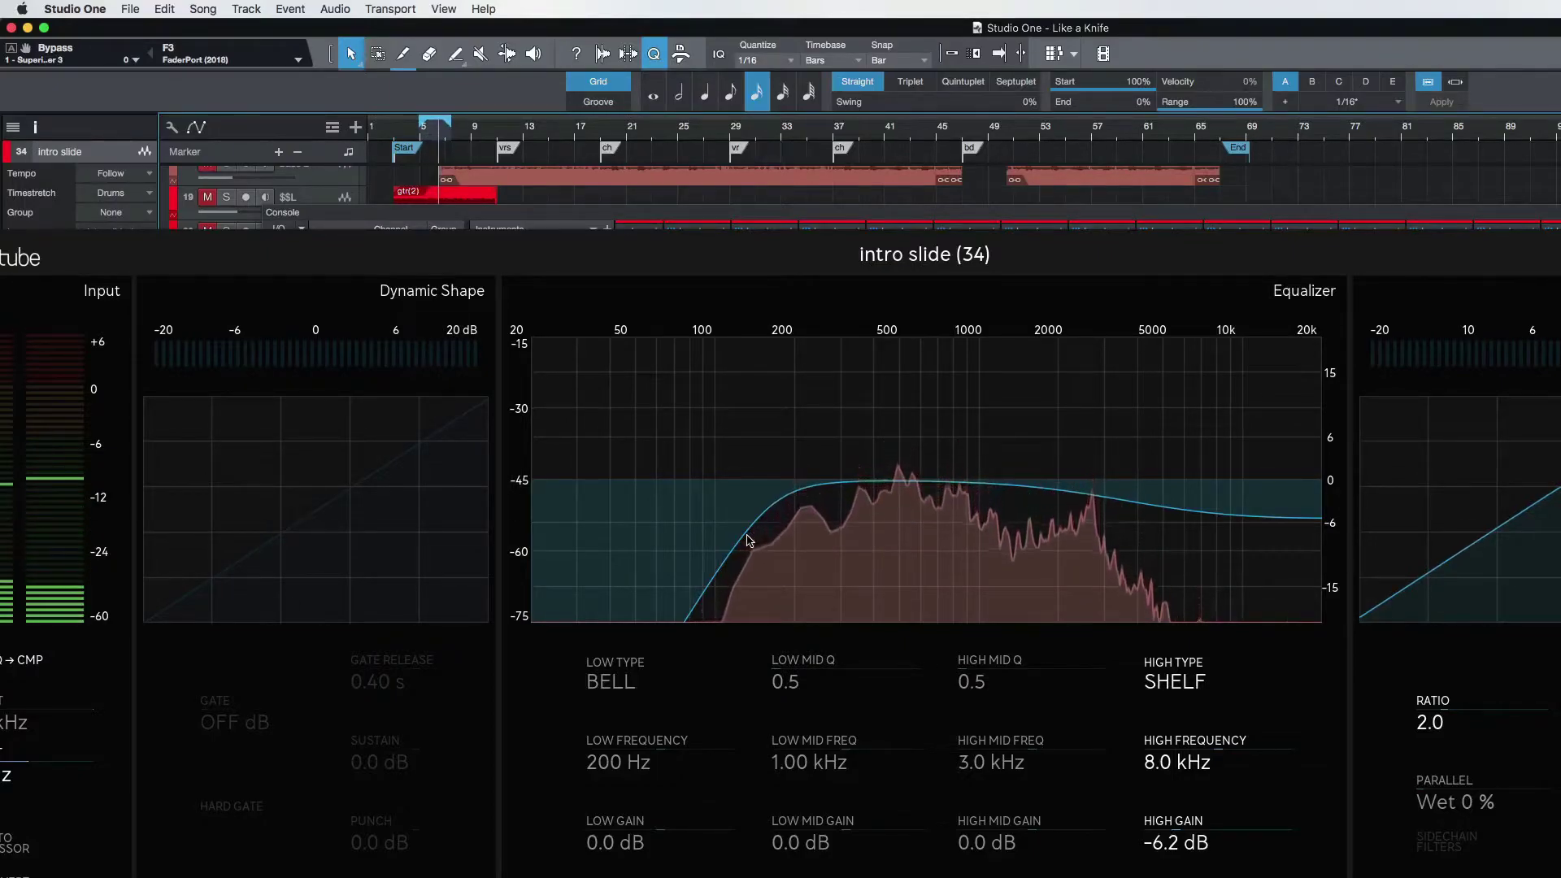
key(F3)
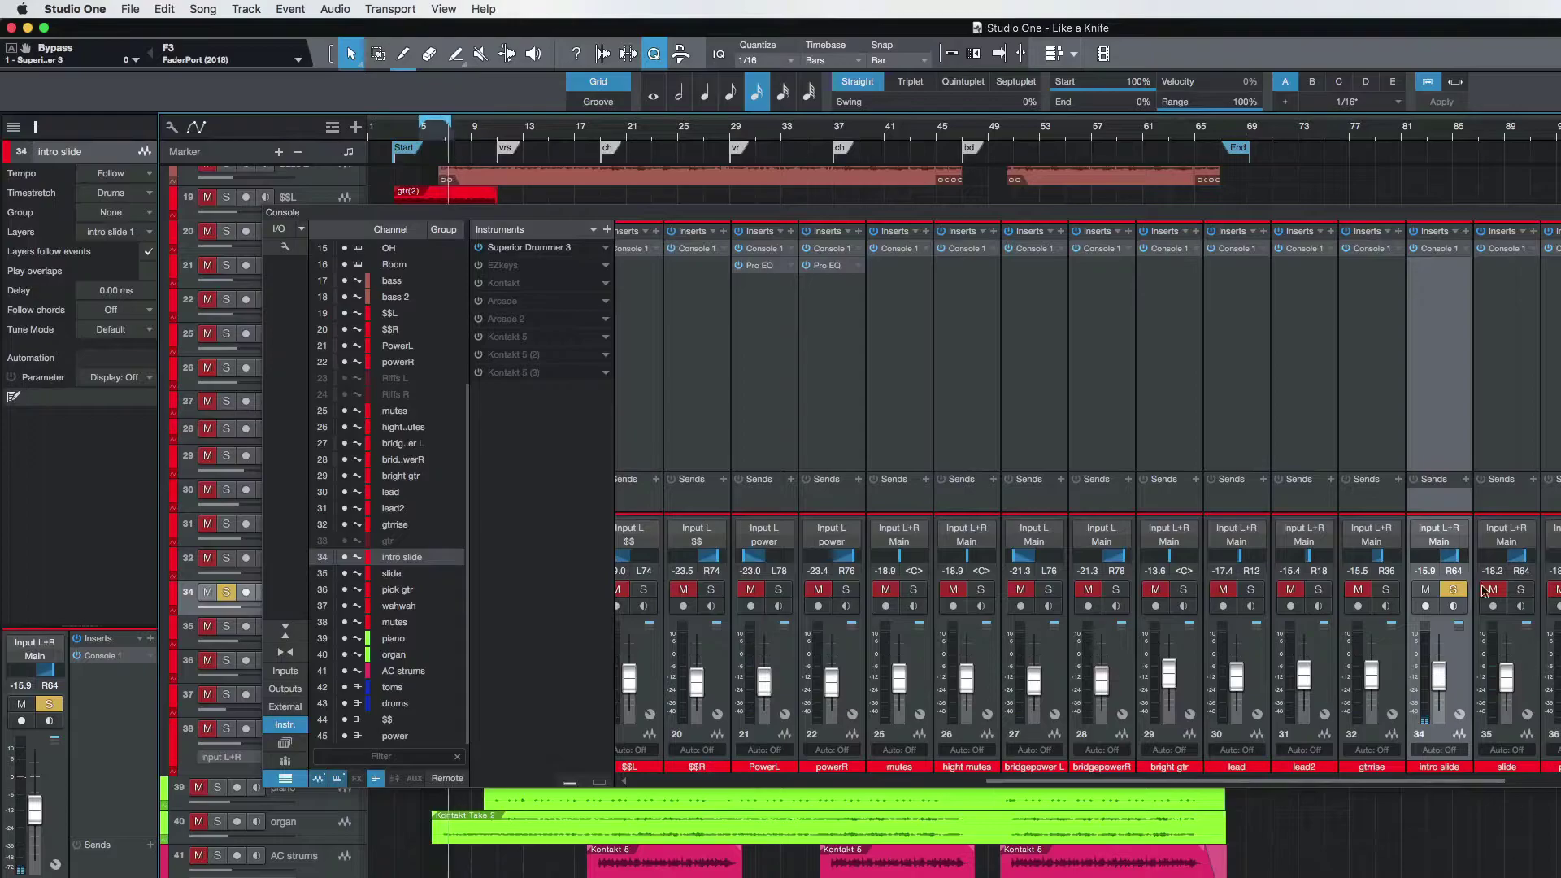
click(1454, 590)
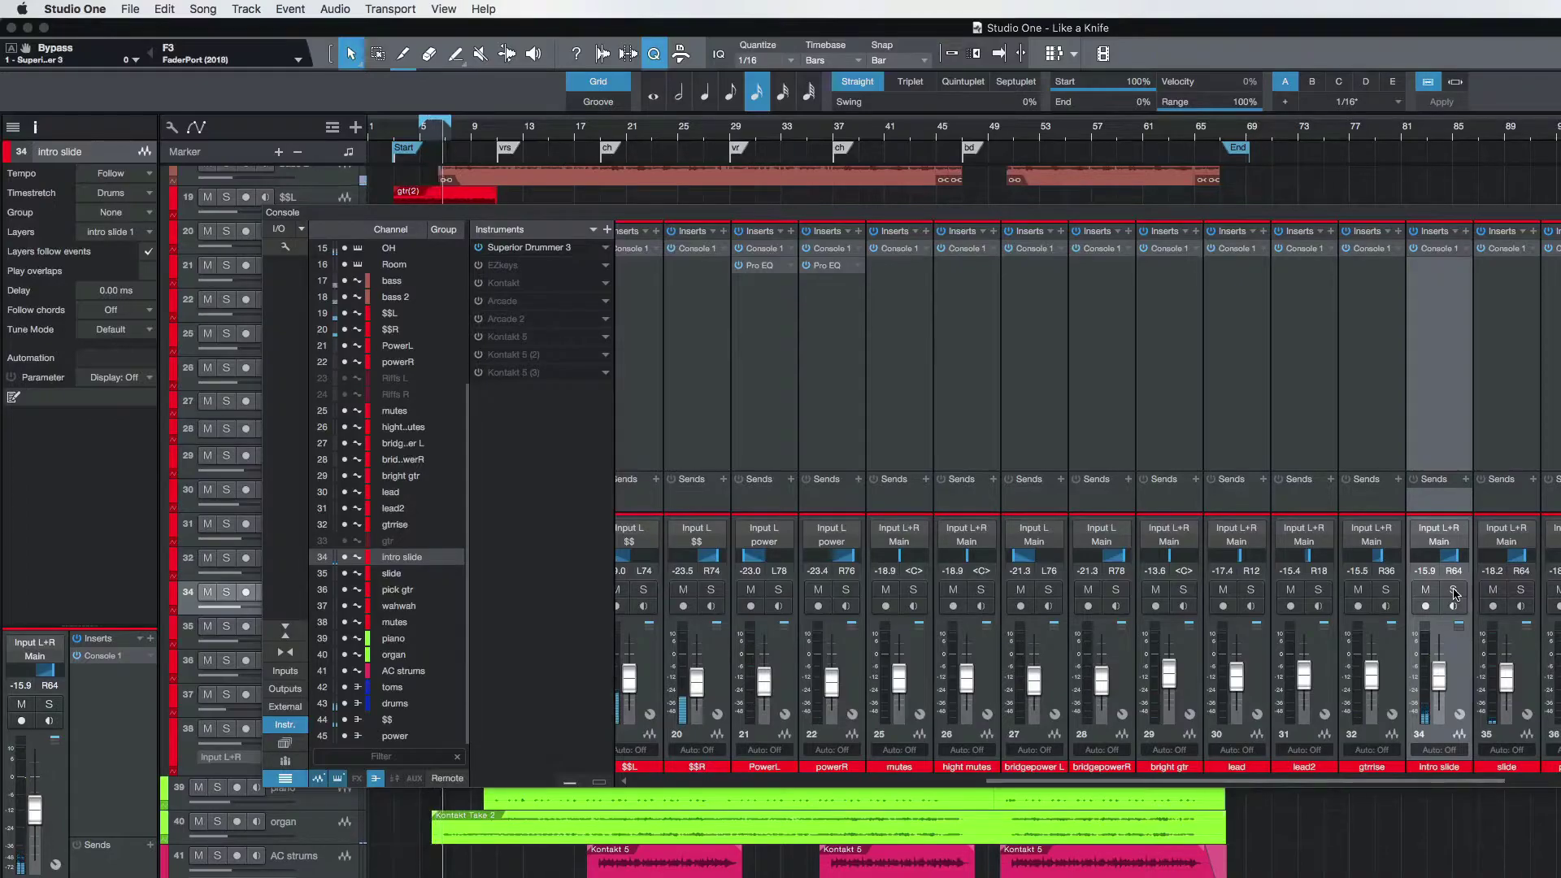
Step: Set the slide channel's high shelf to 2.4 dB at 8.0 kHz with 2.0-ratio compression while soloed, and unsolo it
click(1530, 677)
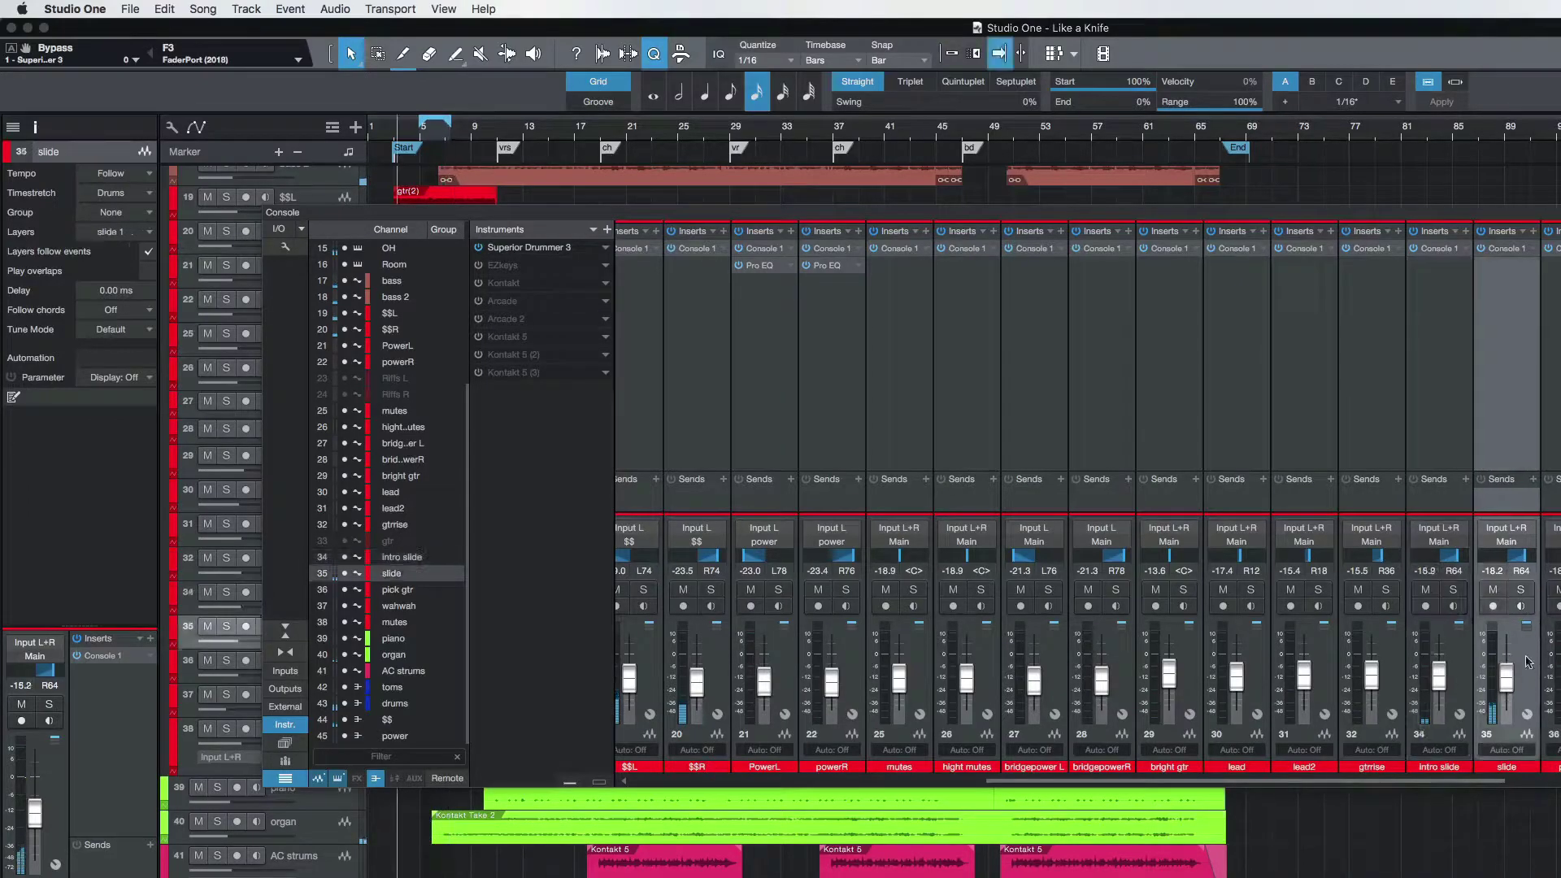
click(1523, 590)
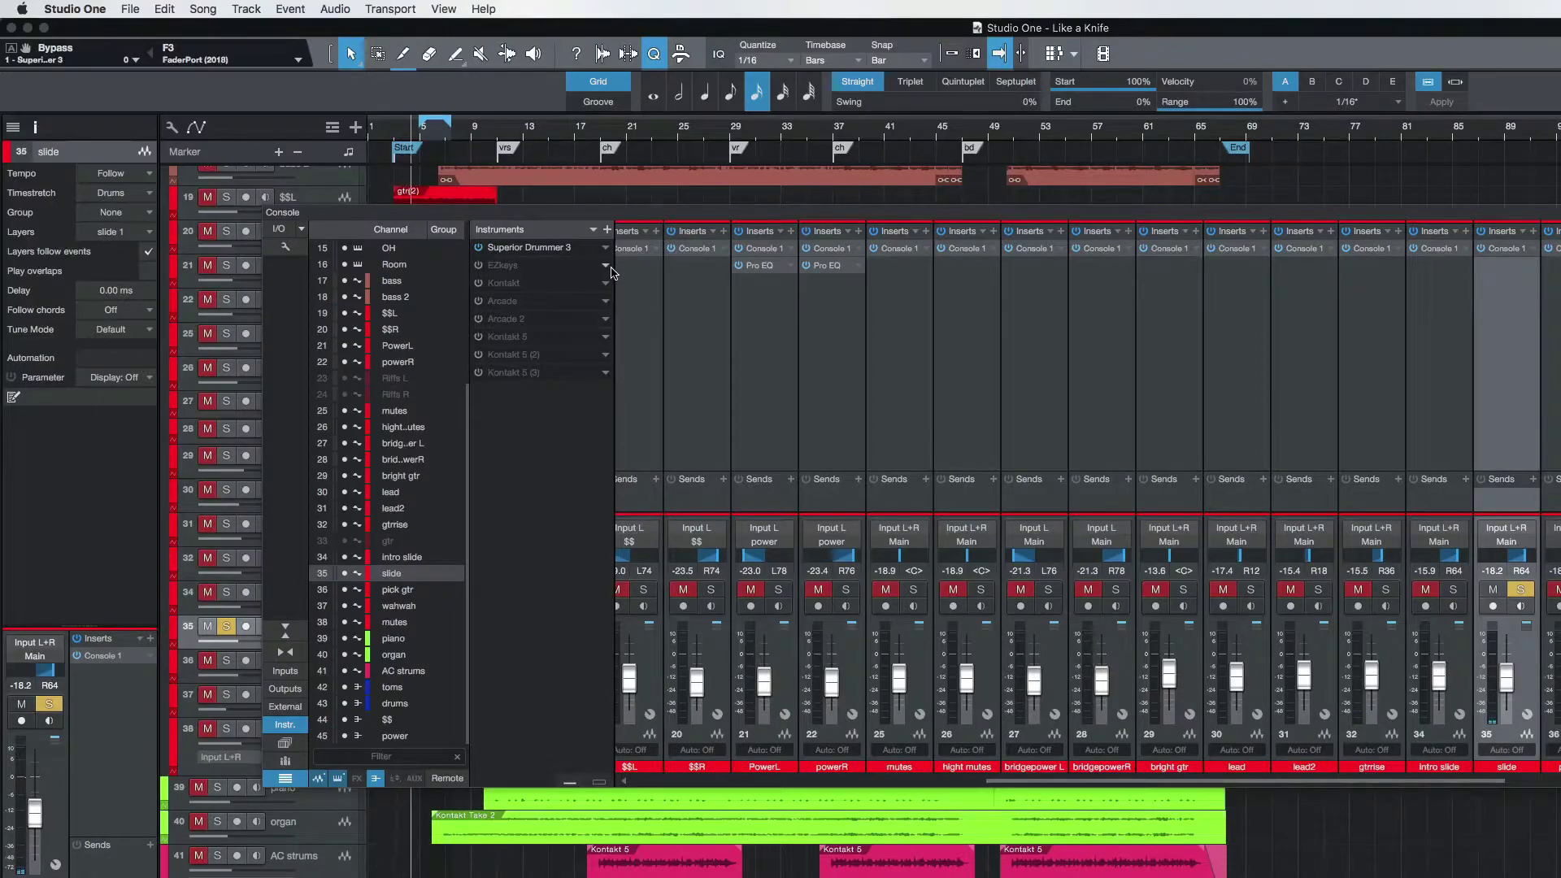
key(s)
key(F3)
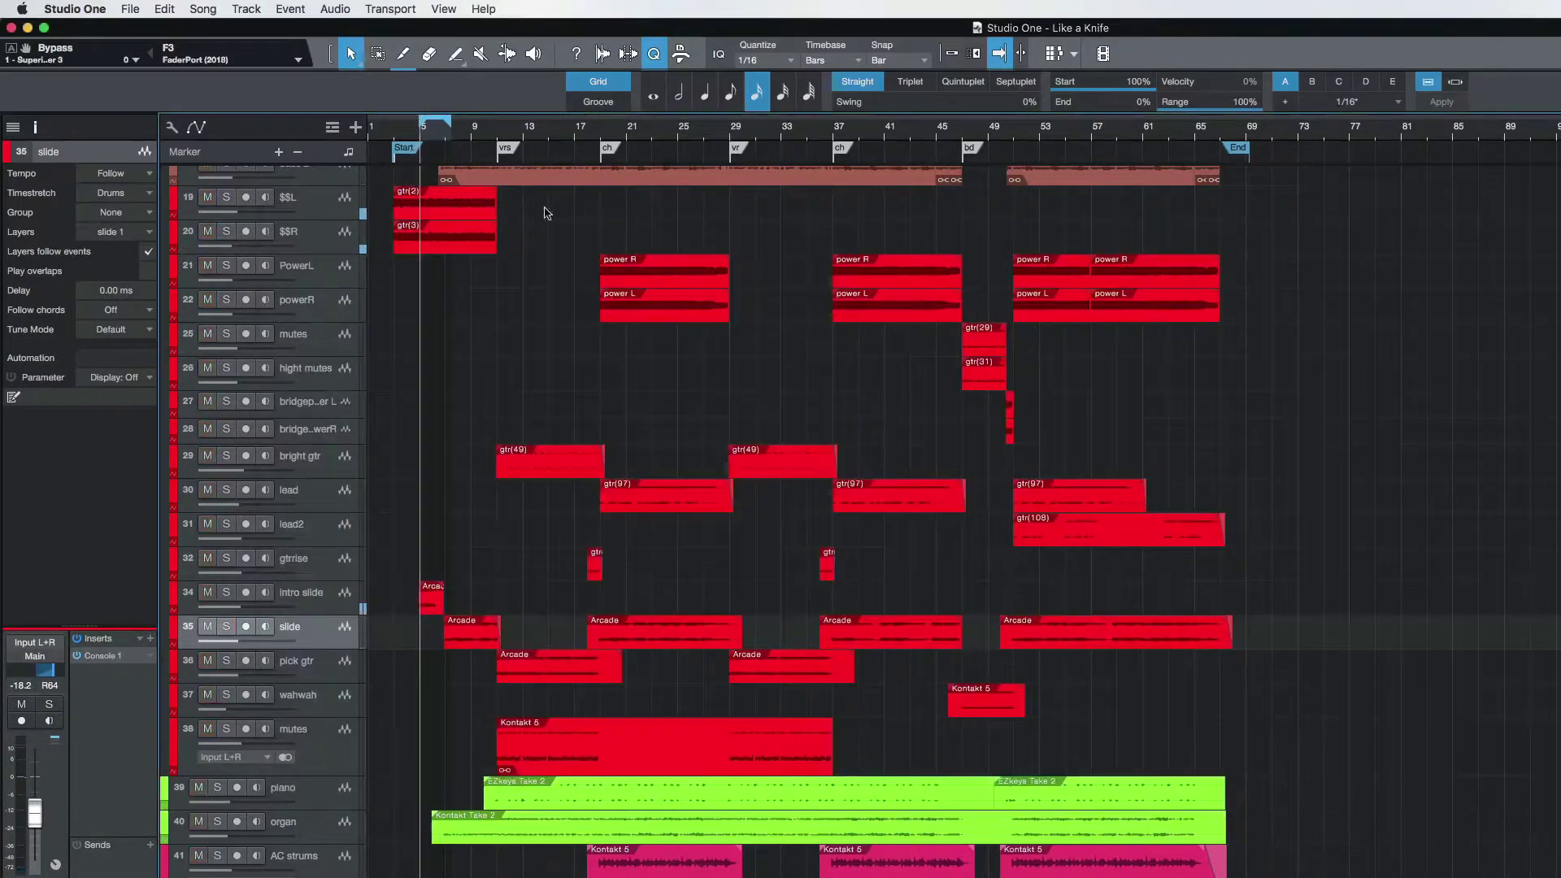
key(f)
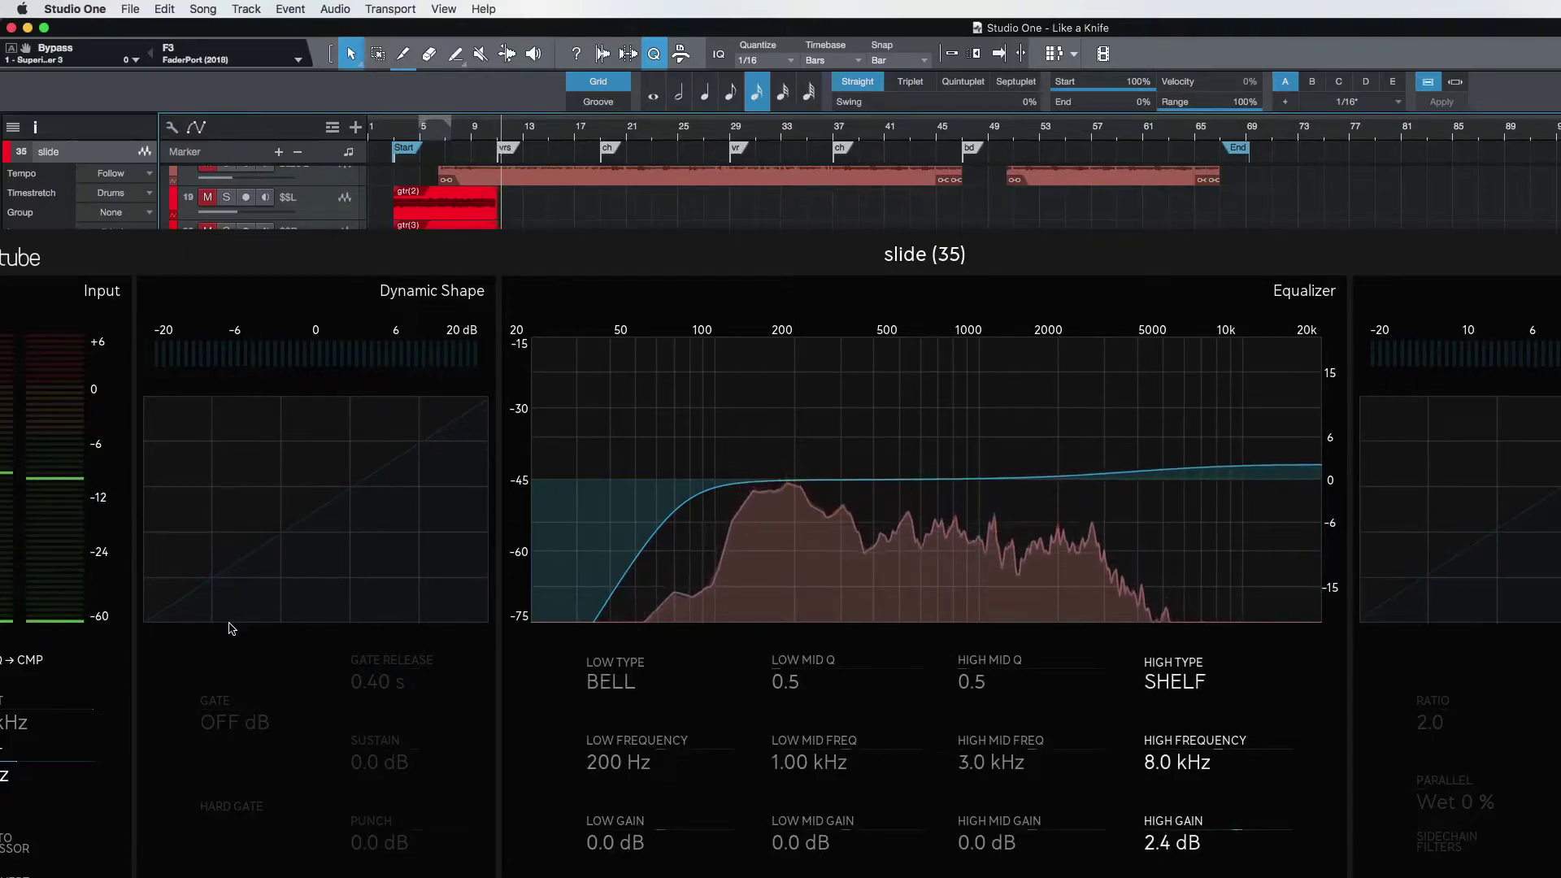
key(super+w)
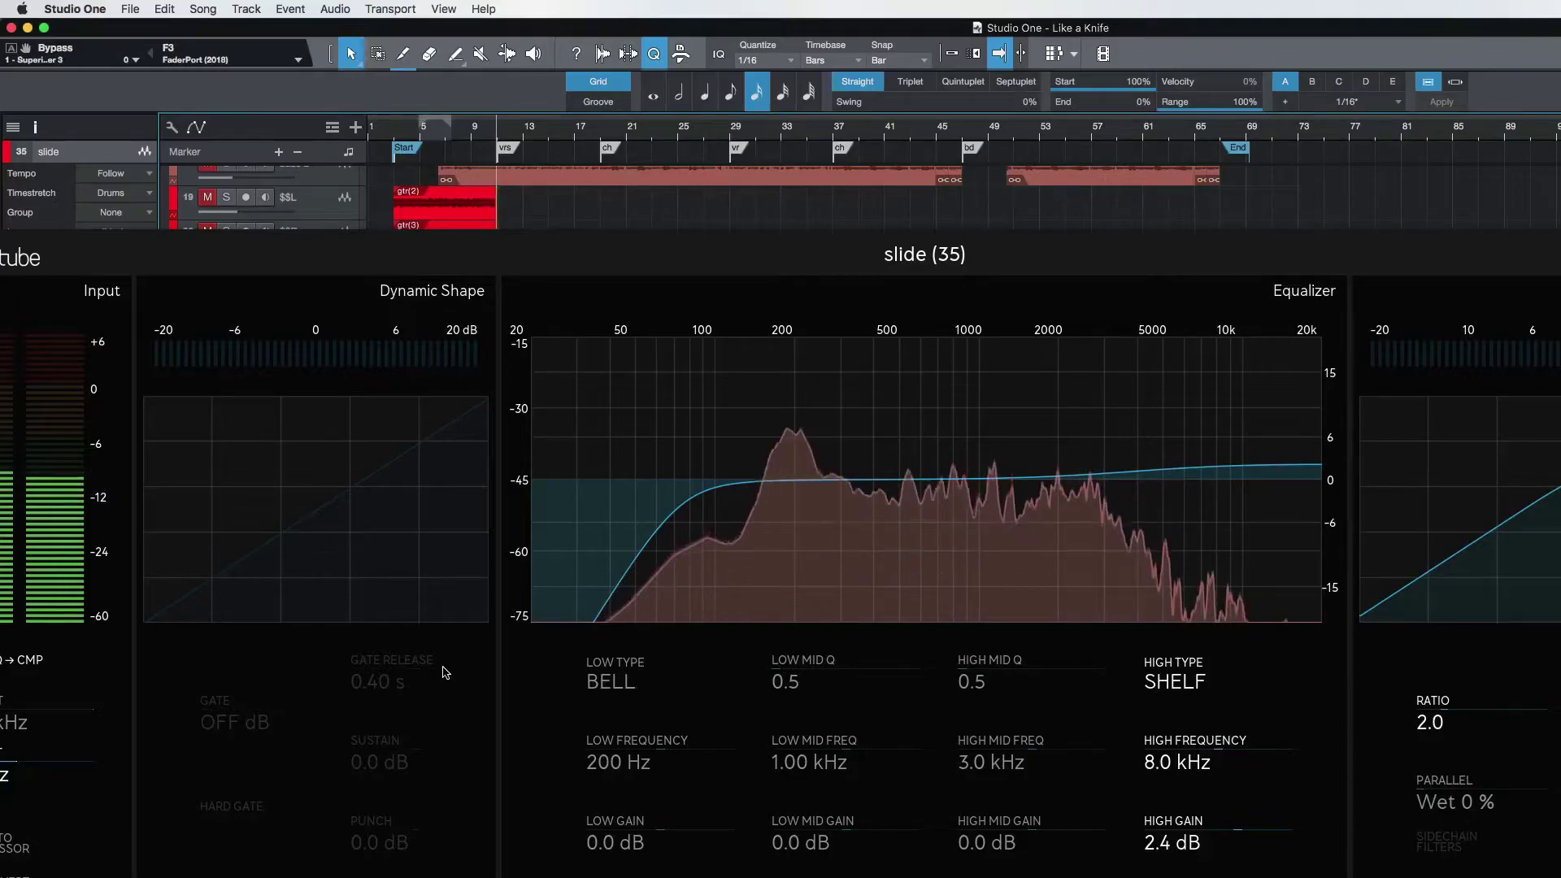
key(F3)
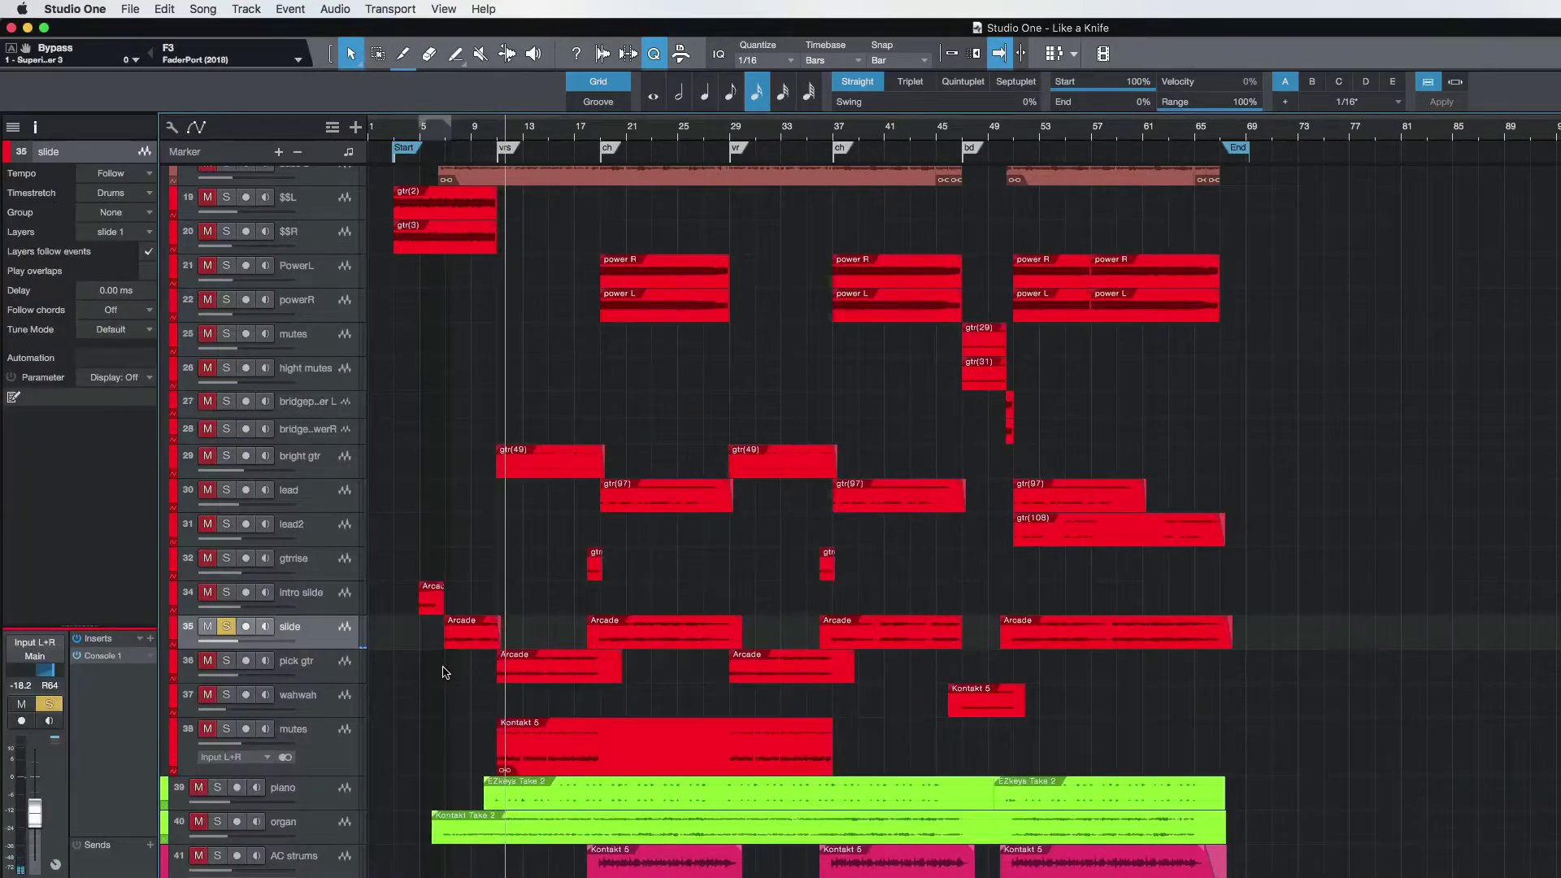
click(227, 626)
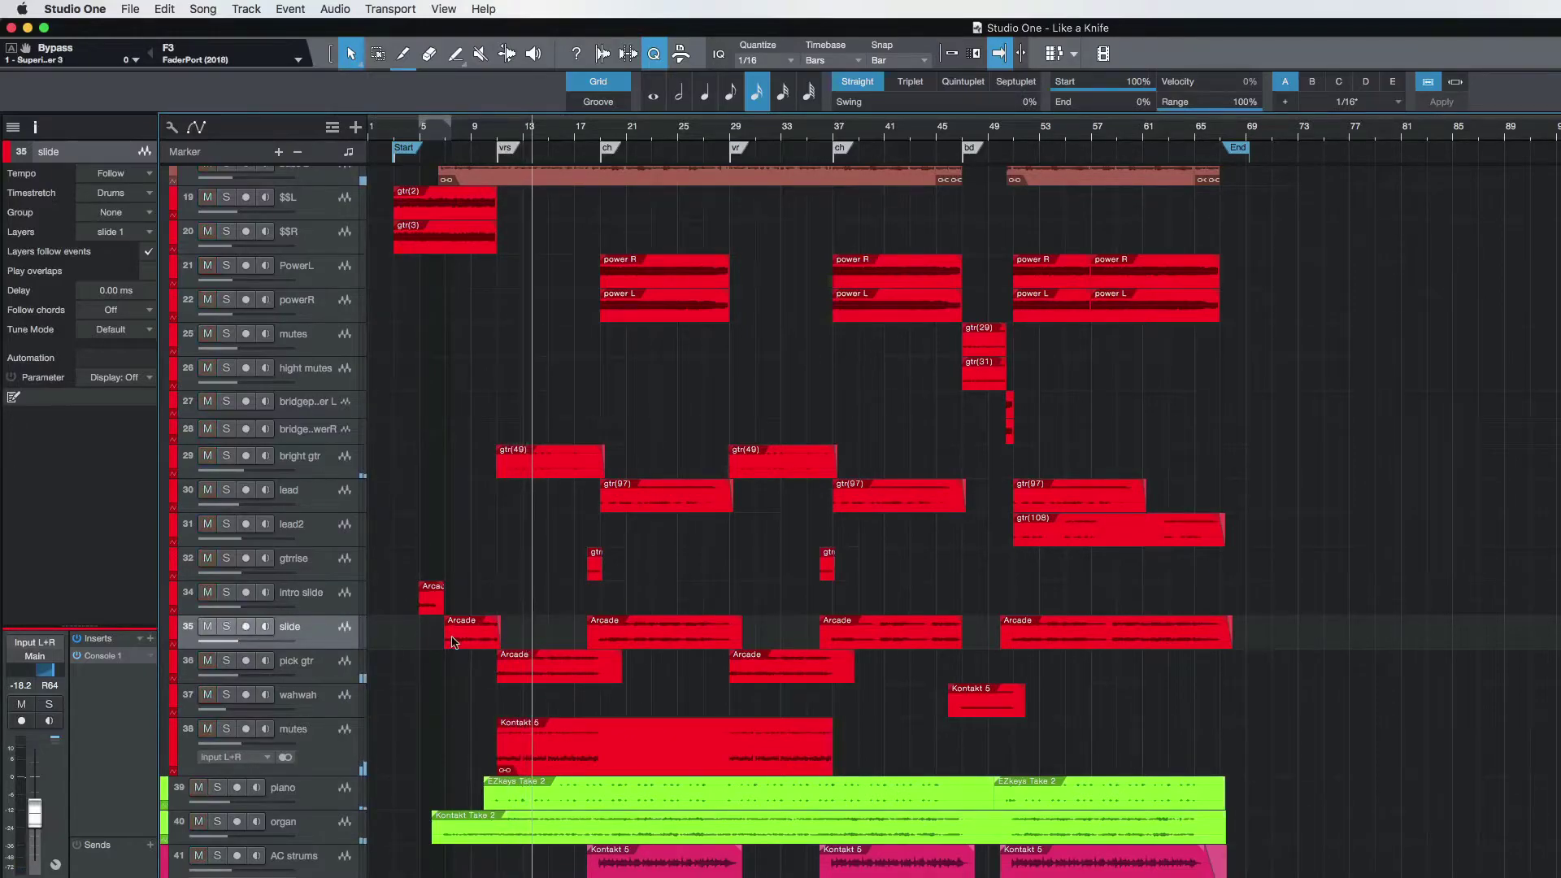
Step: Shape the soloed pick gtr track with a low cut and 2.0-ratio compression during the first verse, and unsolo it
click(339, 673)
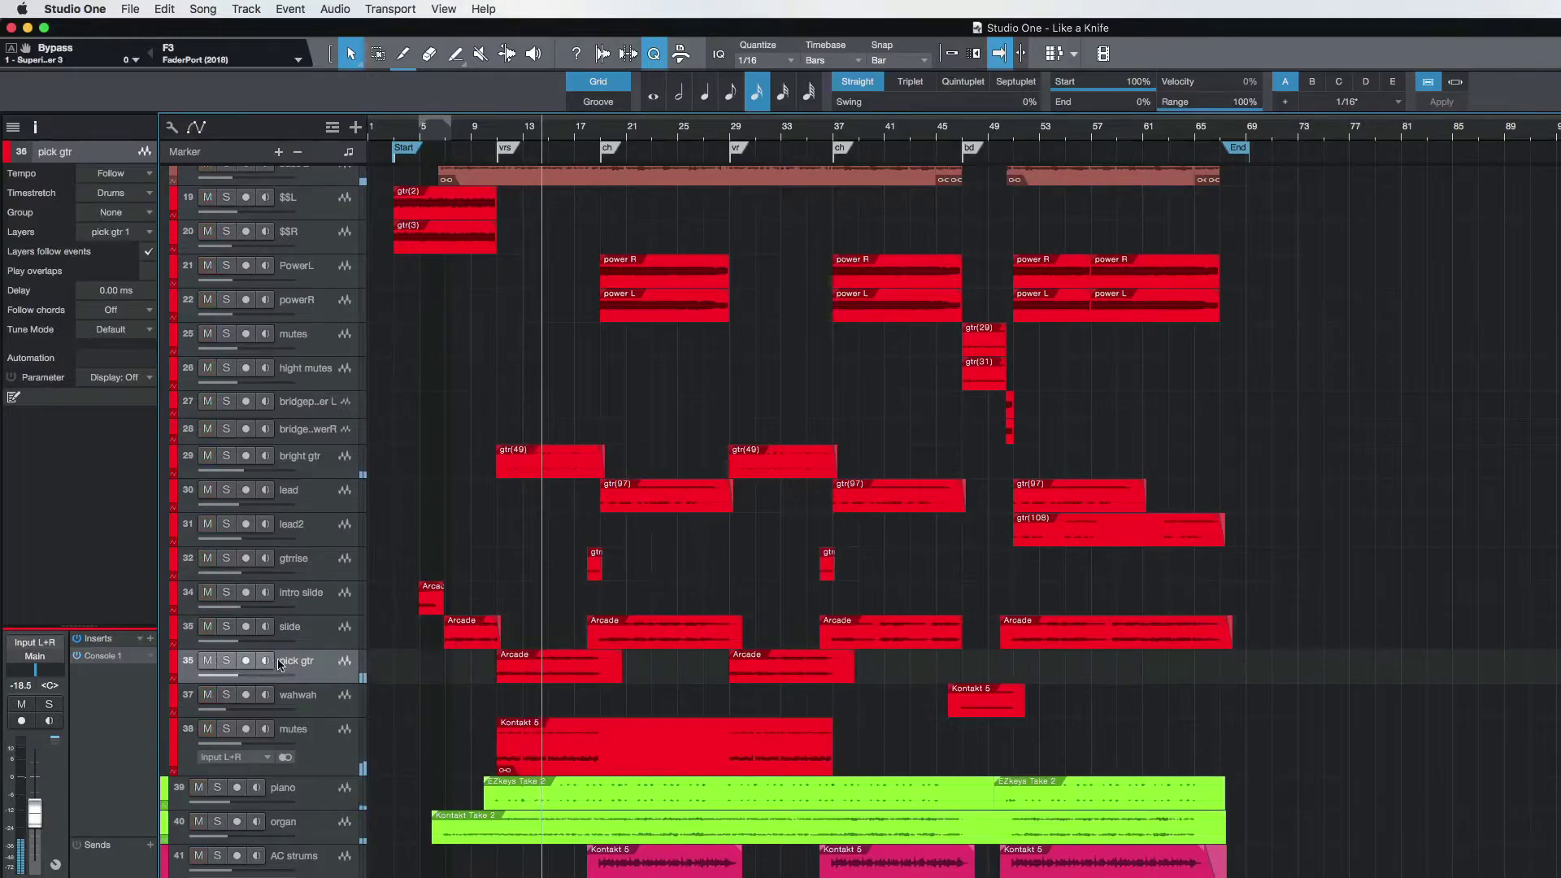
click(226, 660)
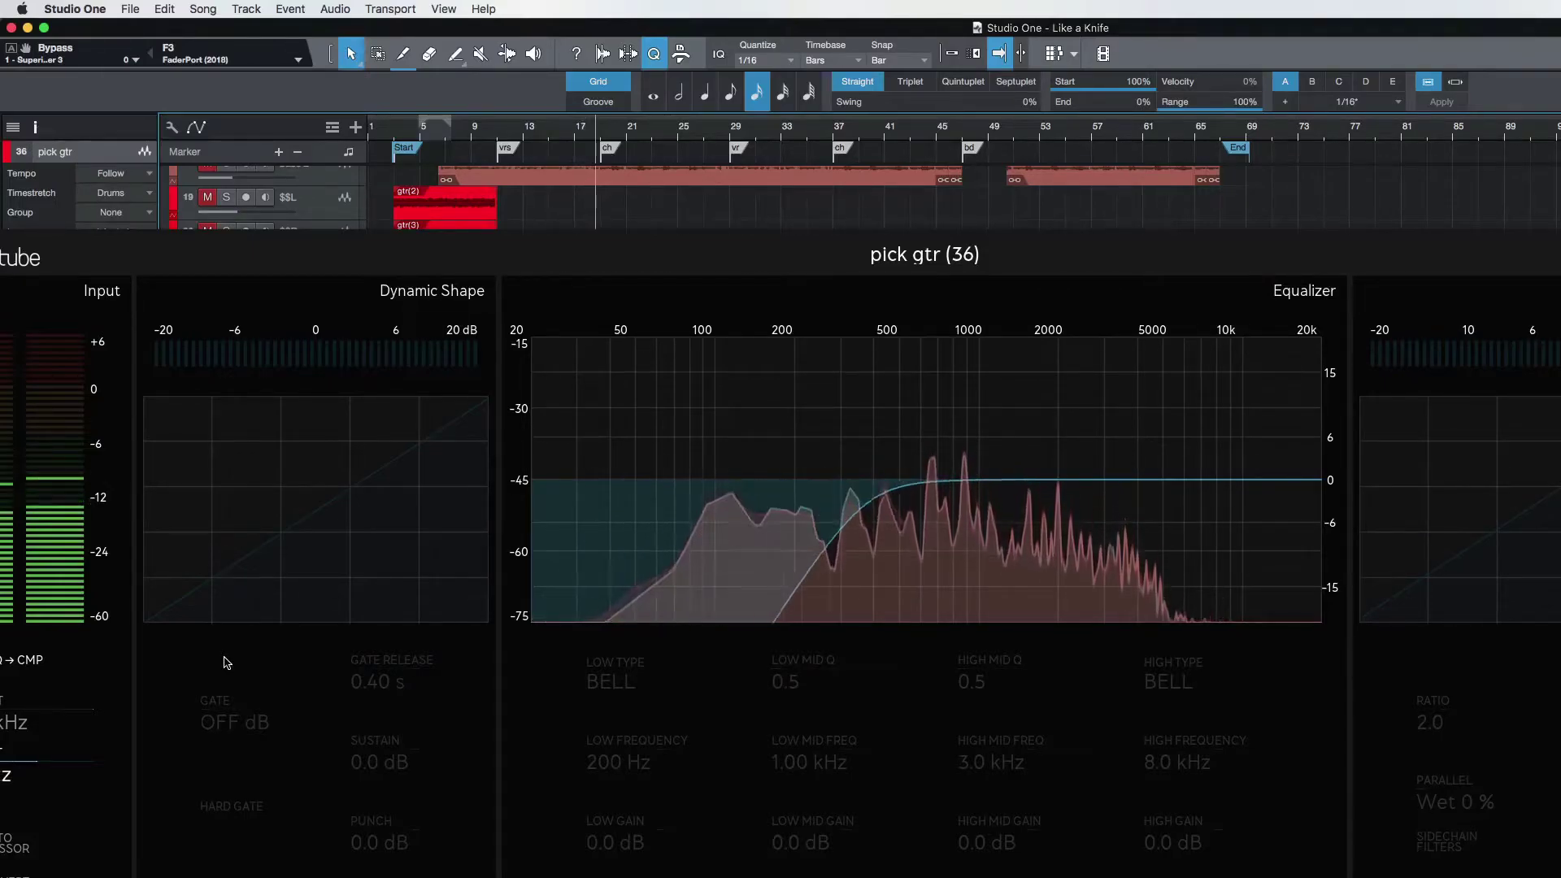
key(space)
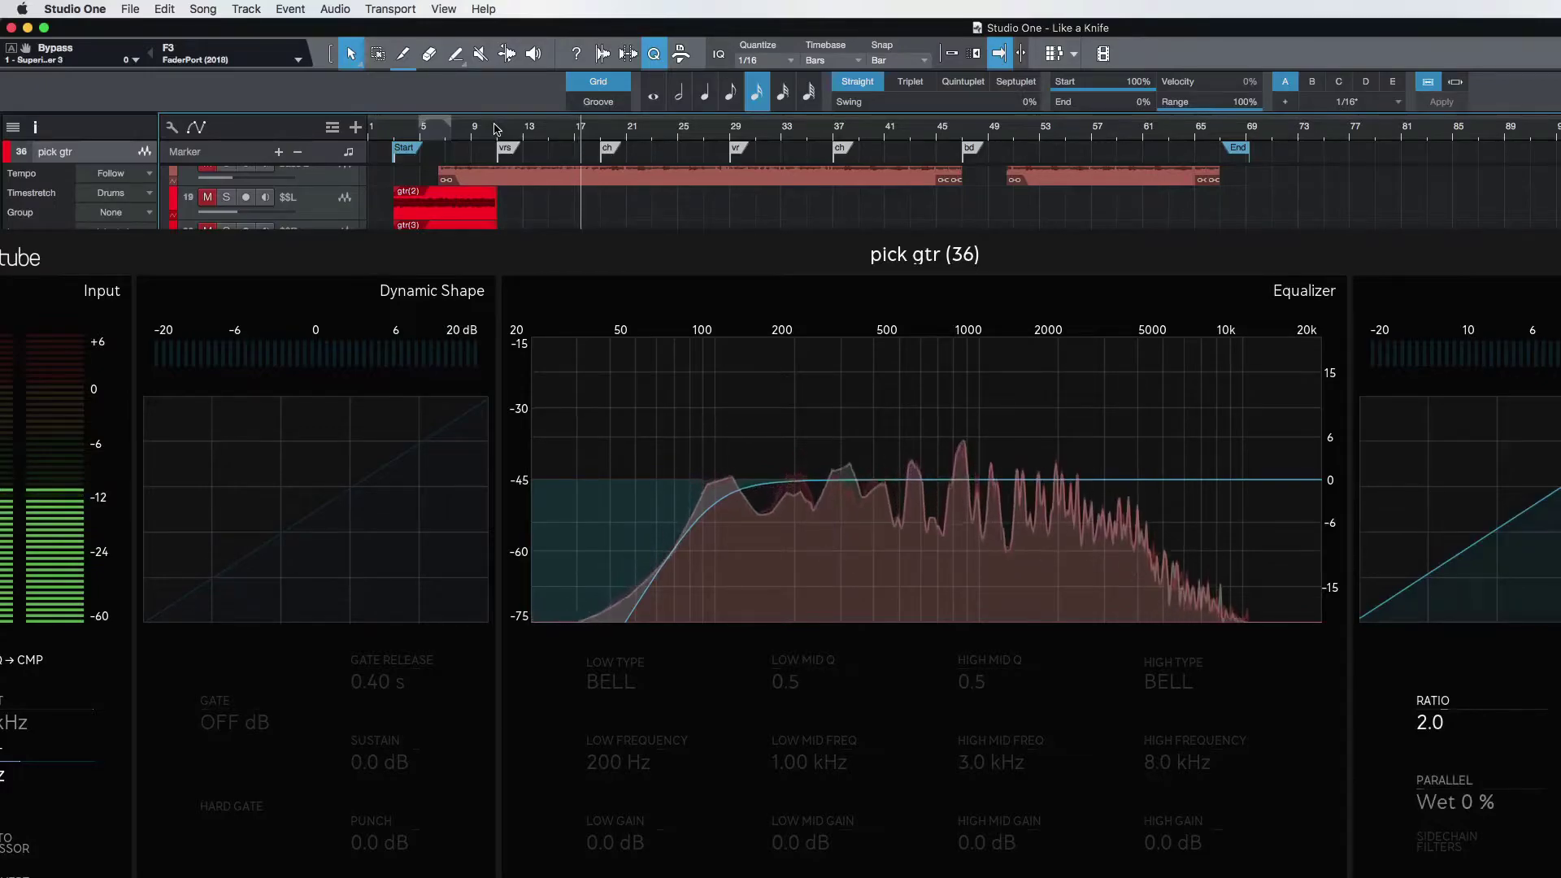
key(F2)
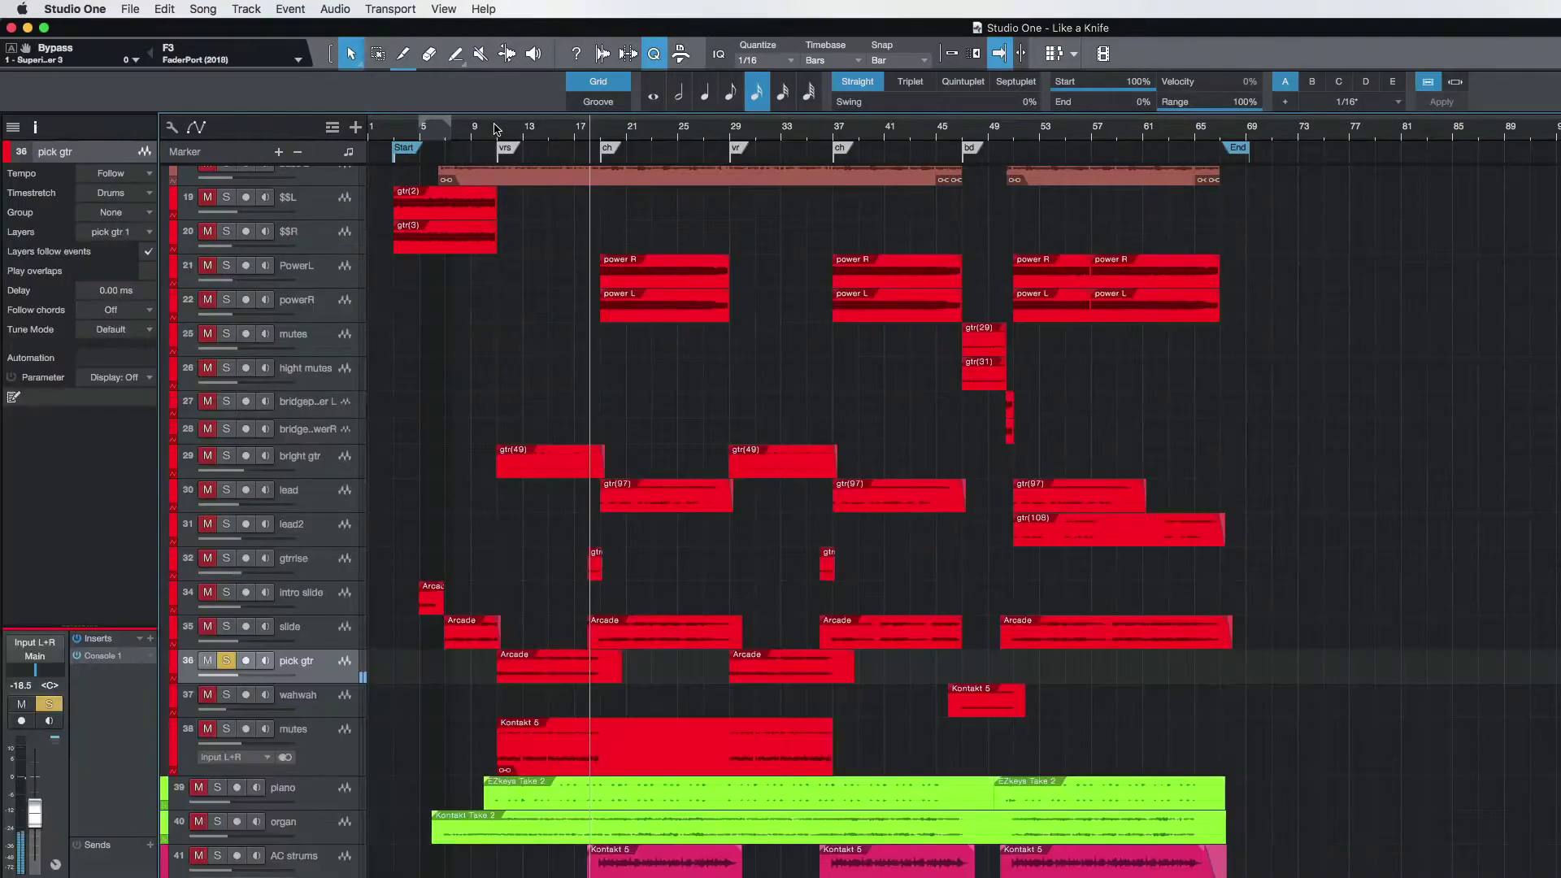
click(226, 660)
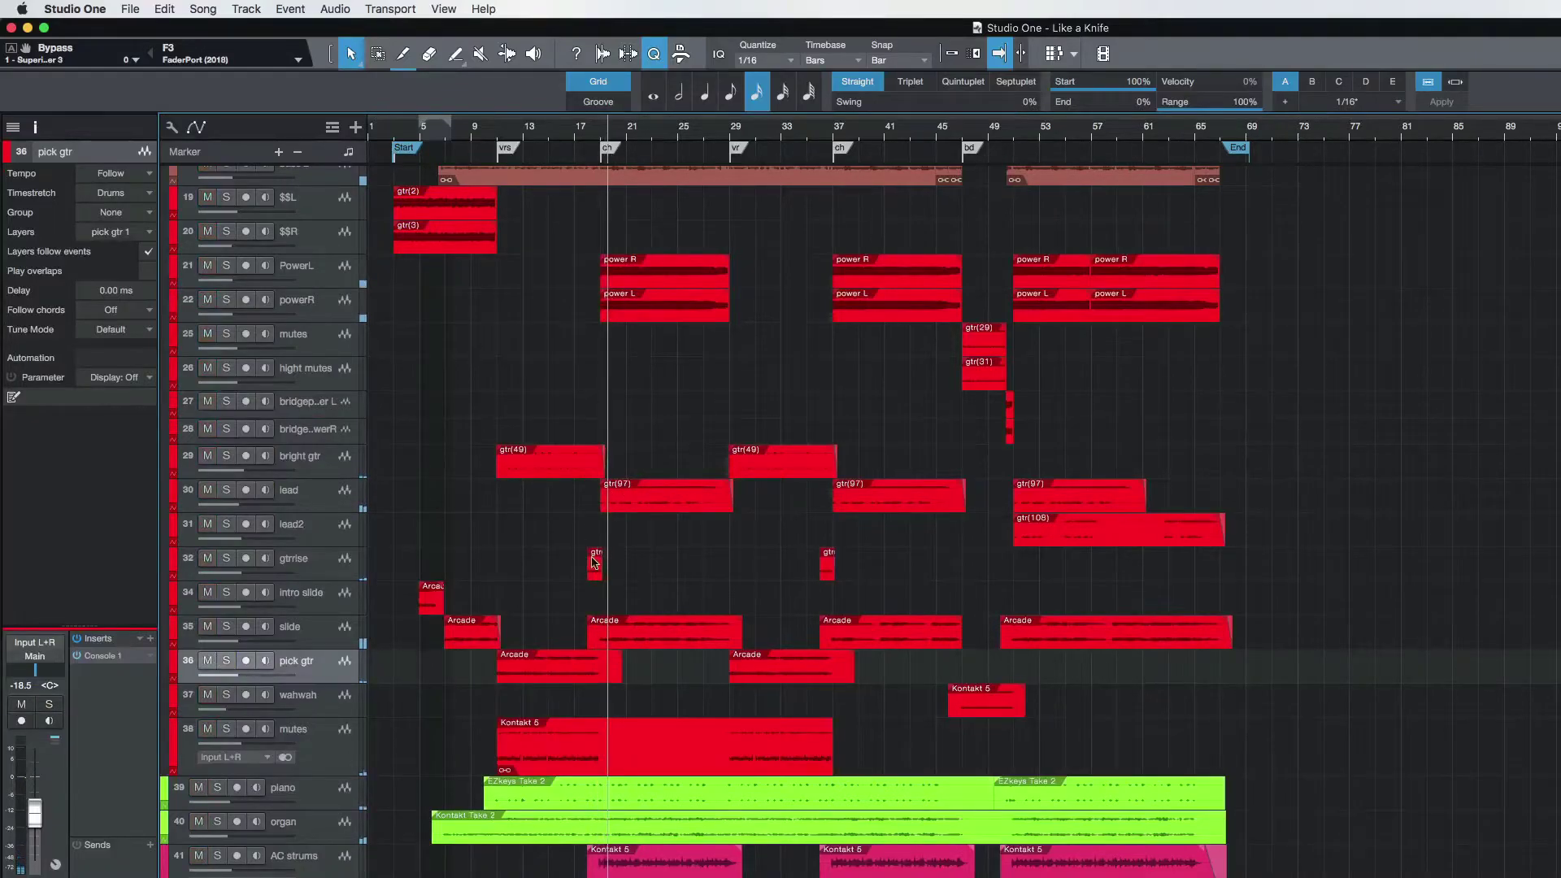
Step: Solo the wahwah track at the bridge, check it in Console 1, unsolo it, and raise its level to about -23.3 dB
click(520, 701)
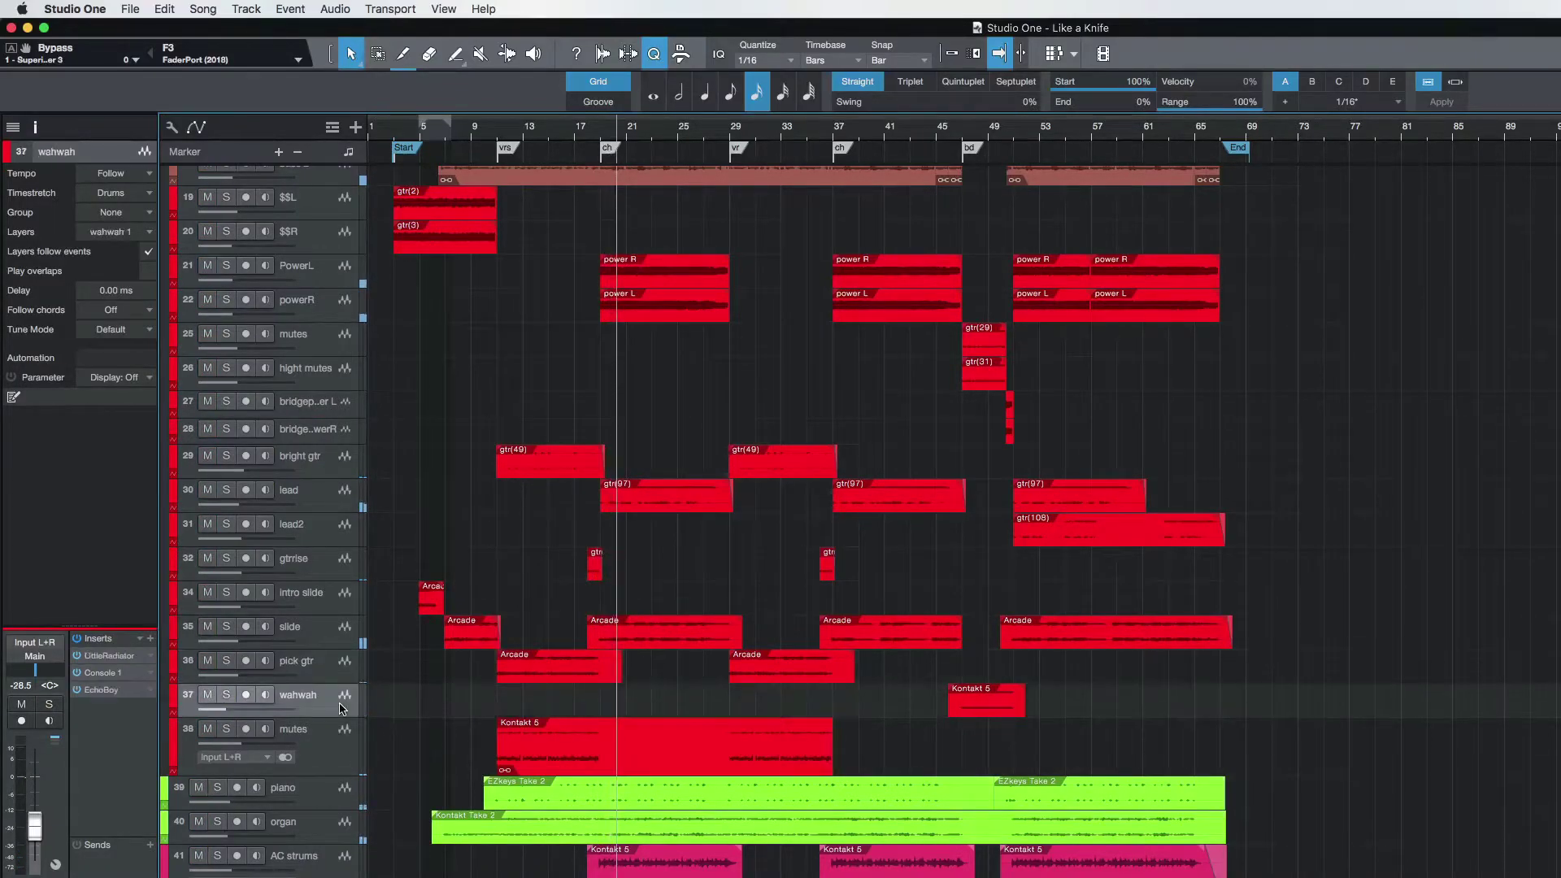
click(960, 743)
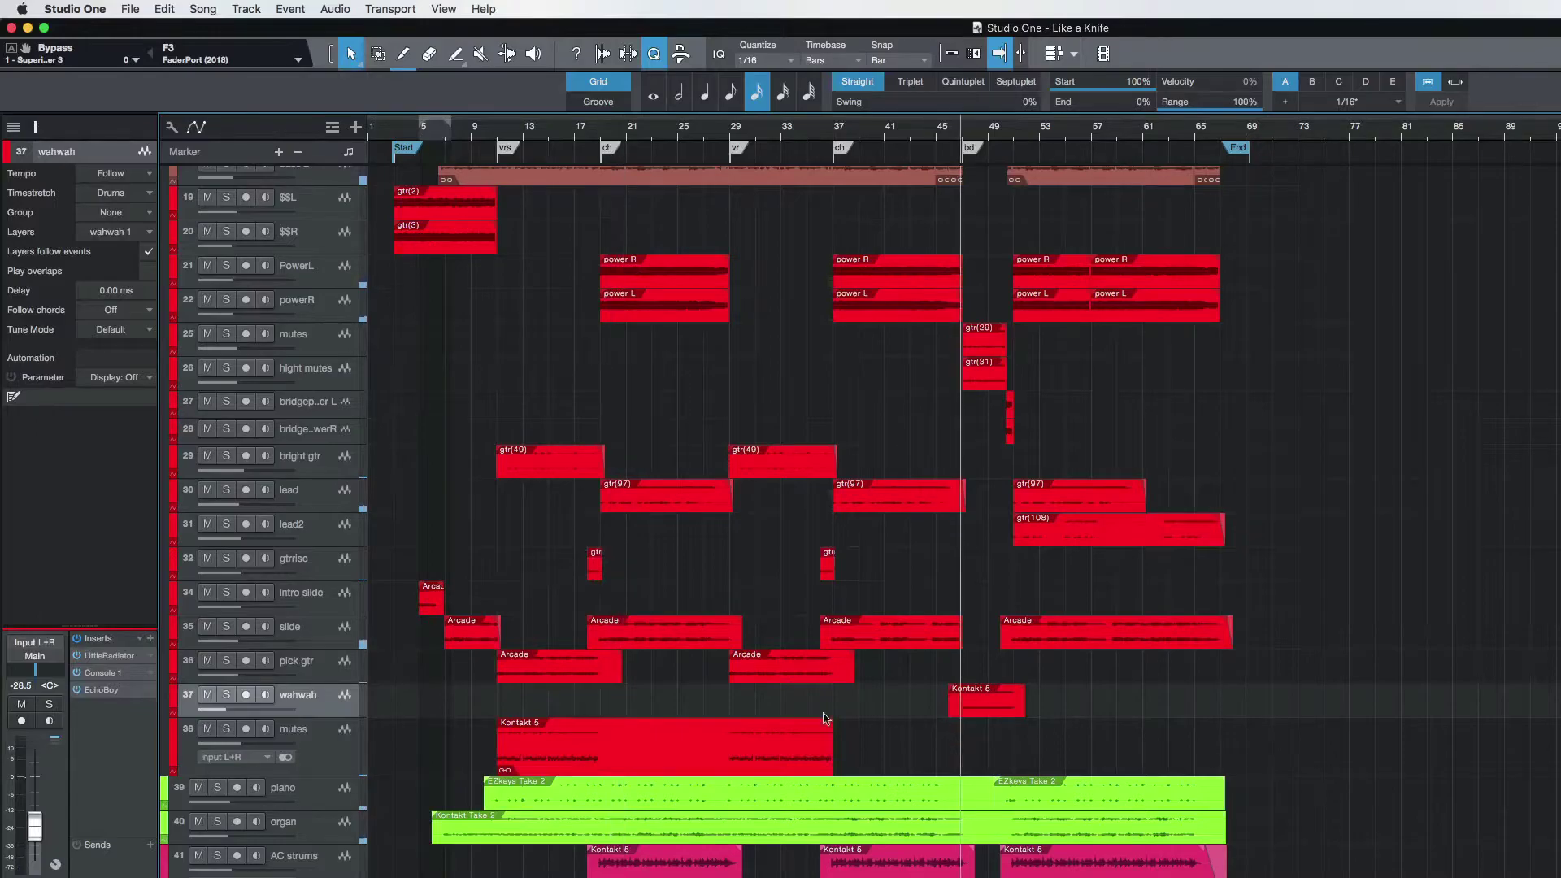
click(227, 696)
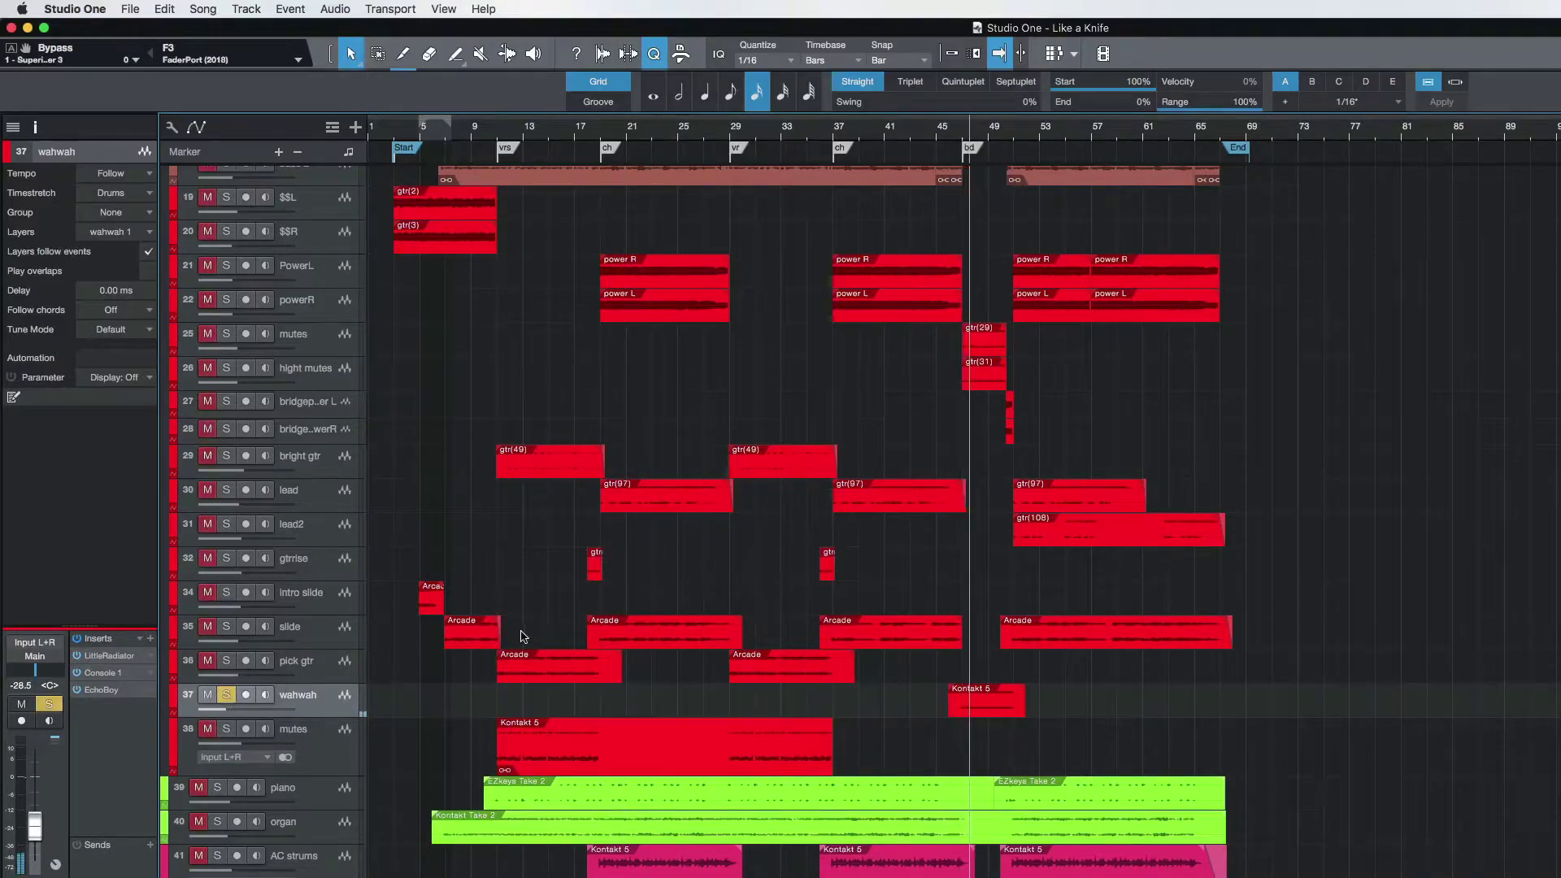
key(F11)
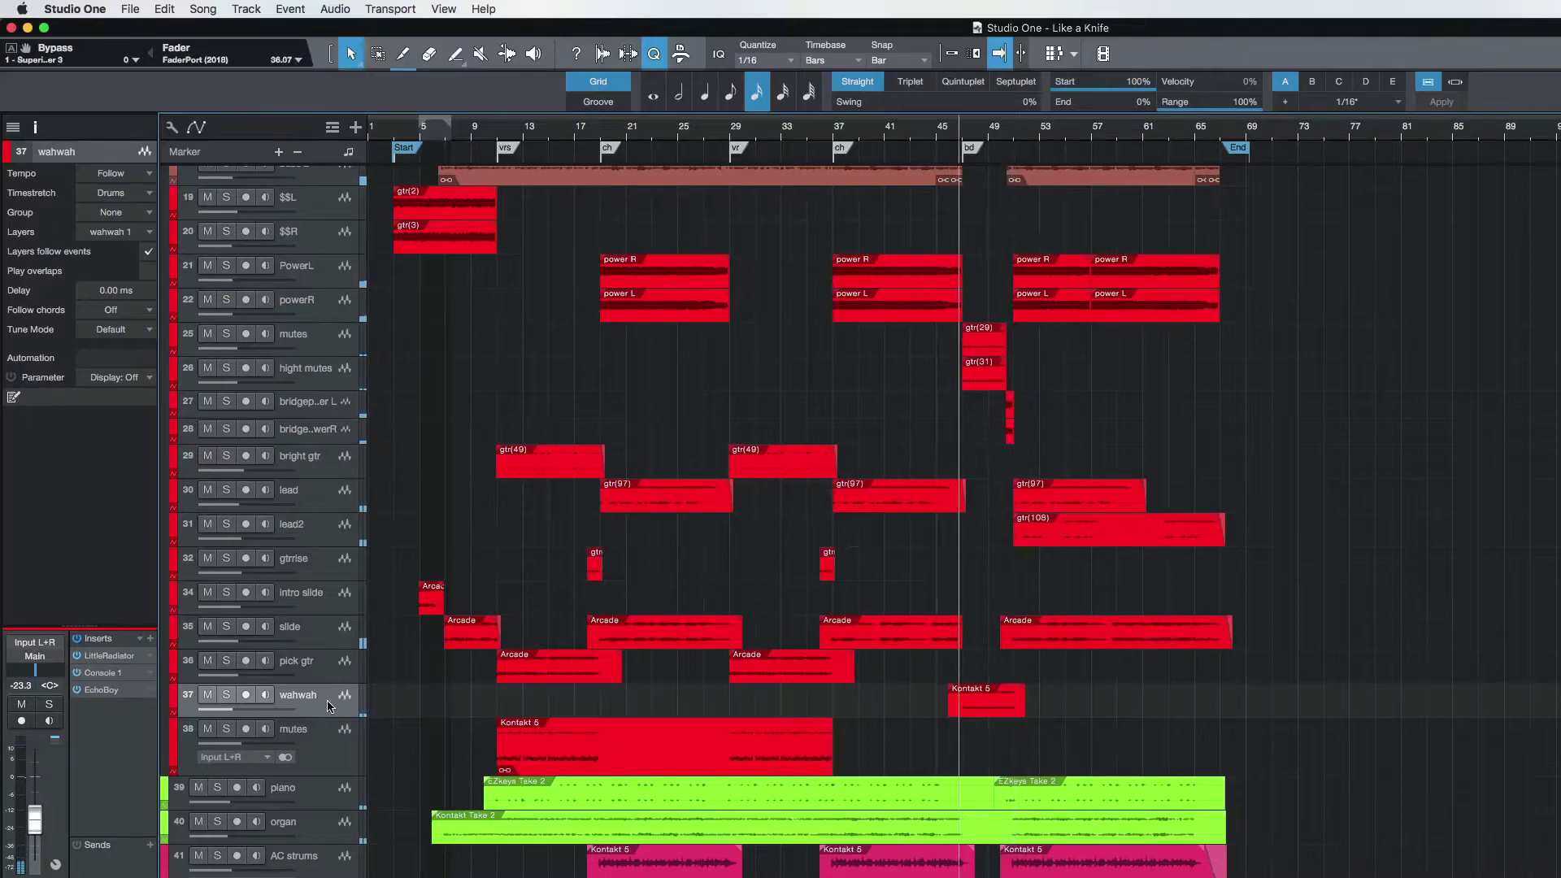
Step: Audition the EchoBoy insert on the wahwah channel with the track soloed during the bridge, and close the plug-in and unsolo the track
key(F3)
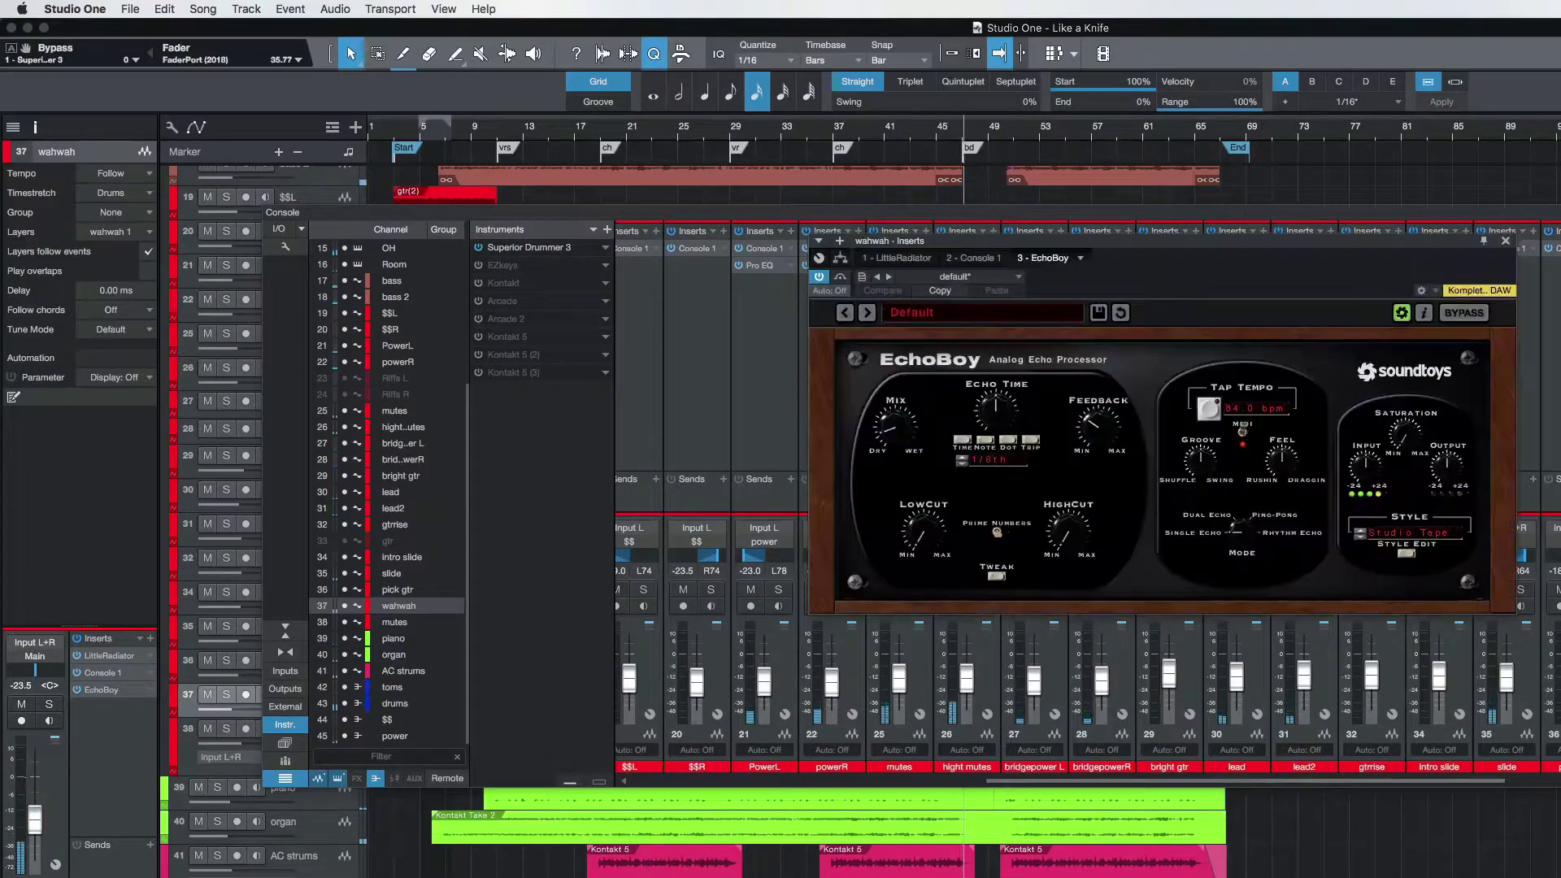
drag(1098, 244, 793, 190)
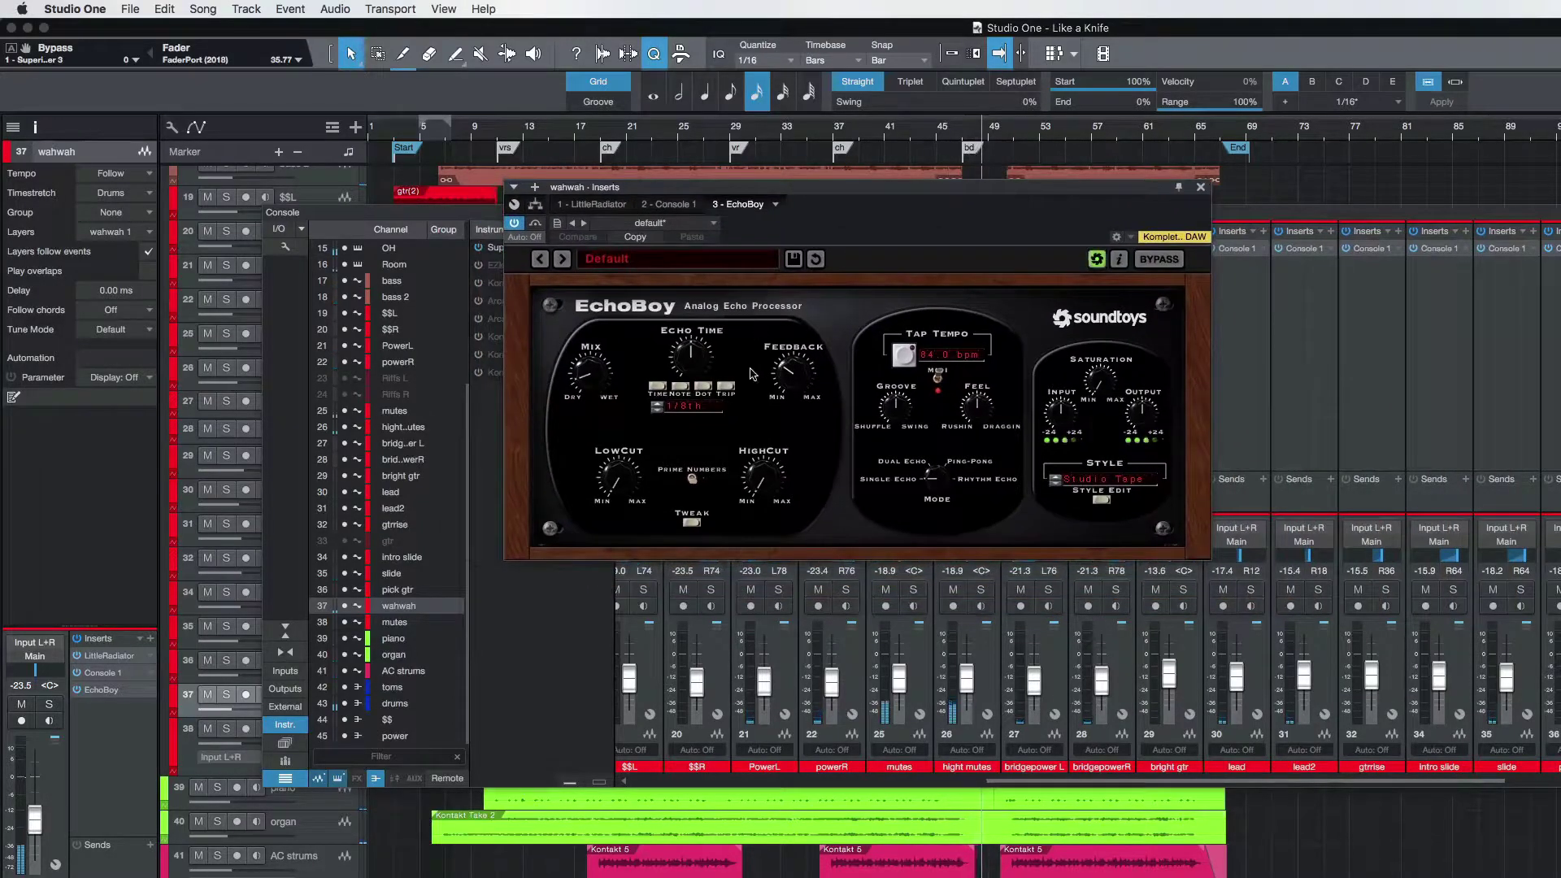
key(s)
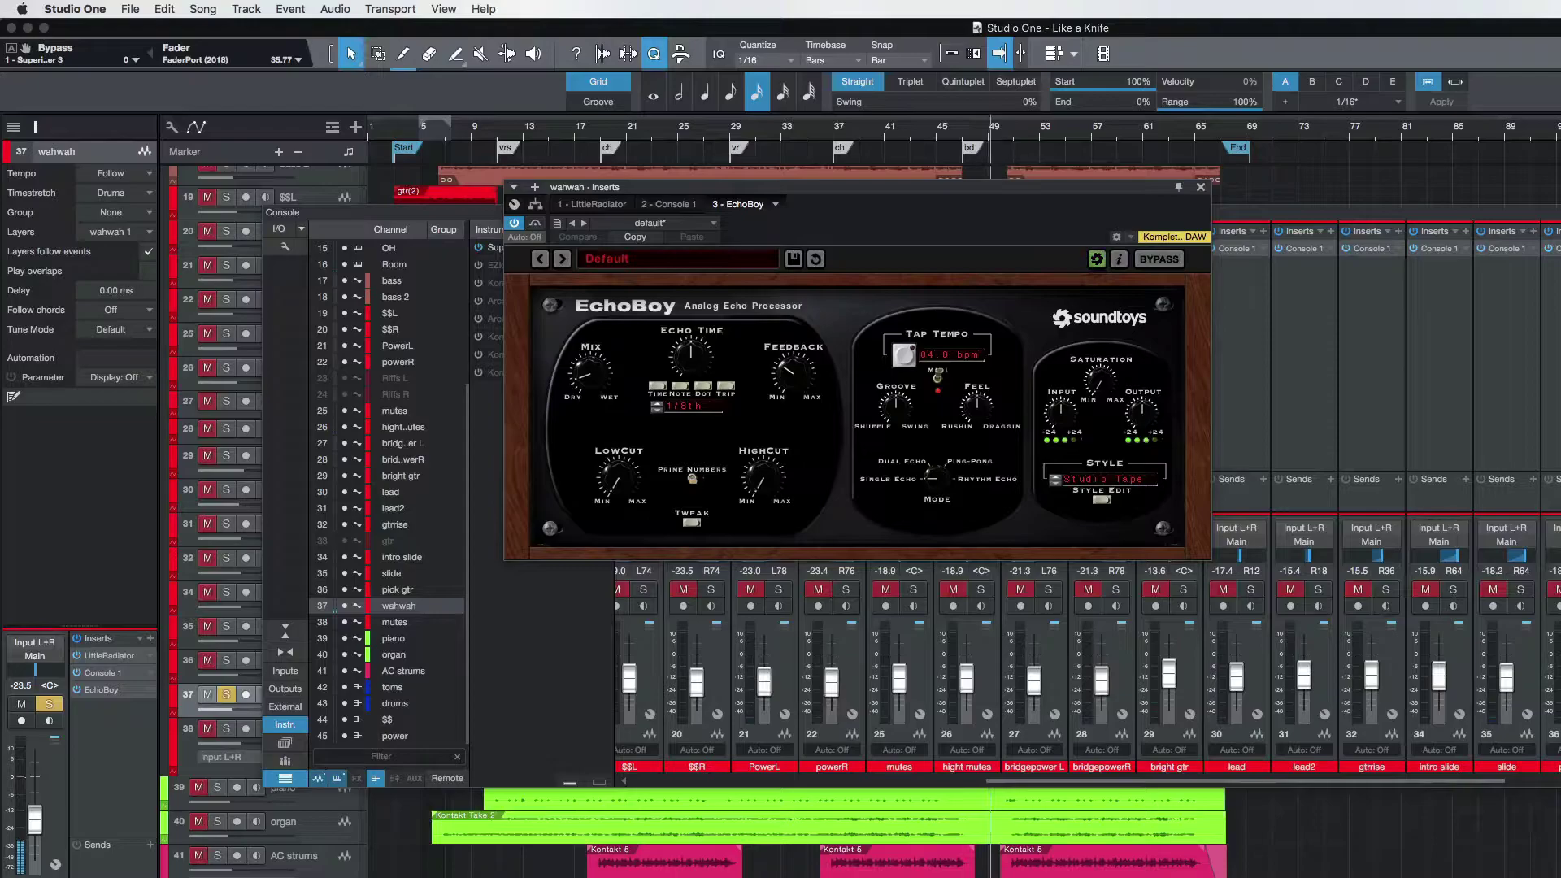
click(536, 224)
click(1201, 188)
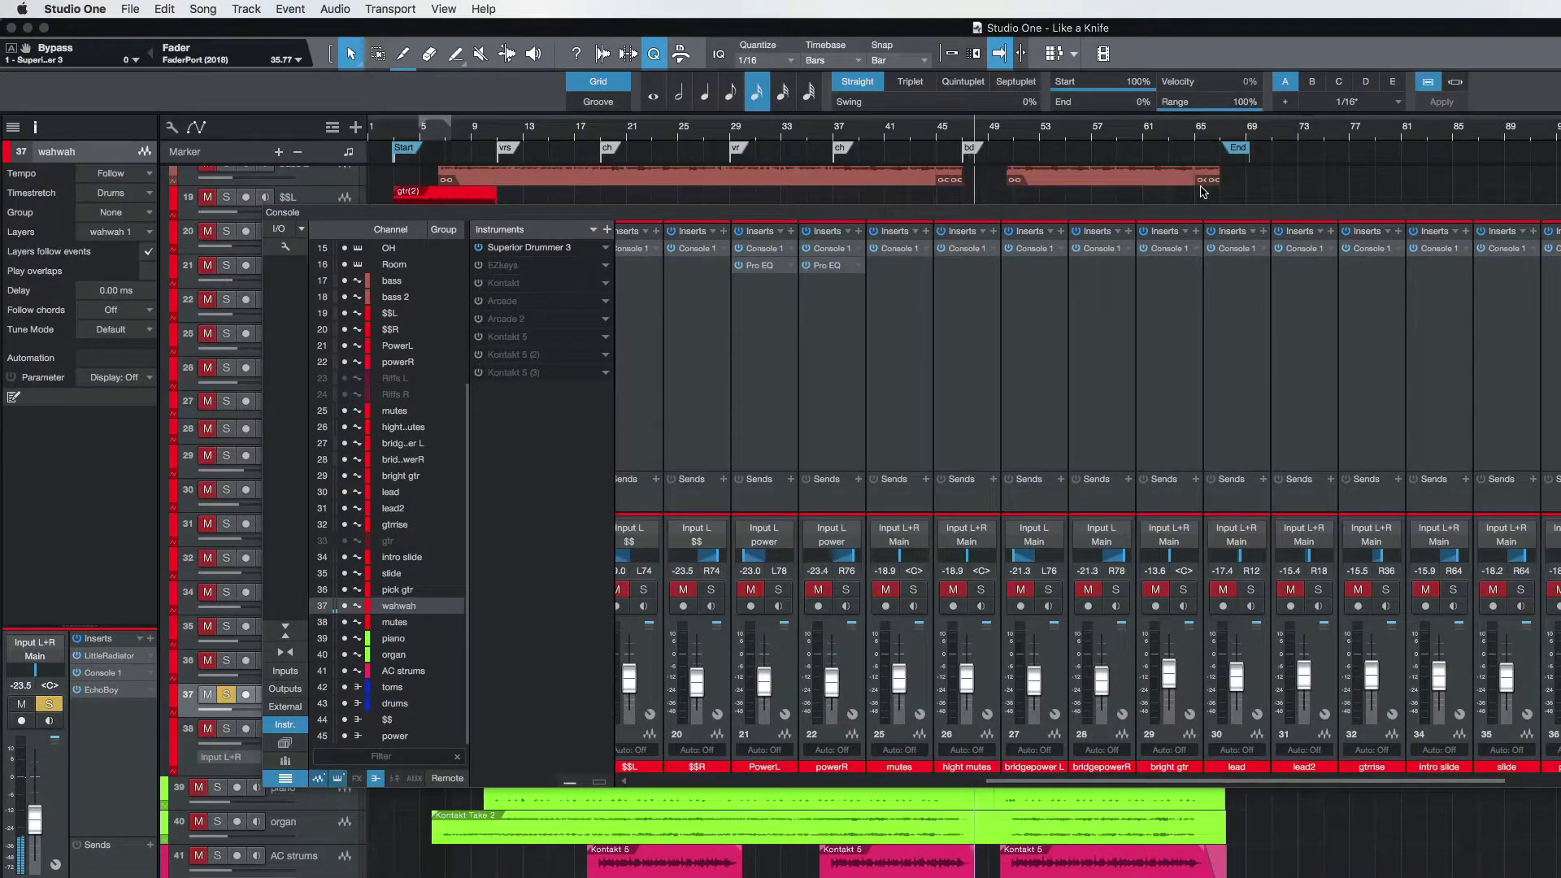
key(s)
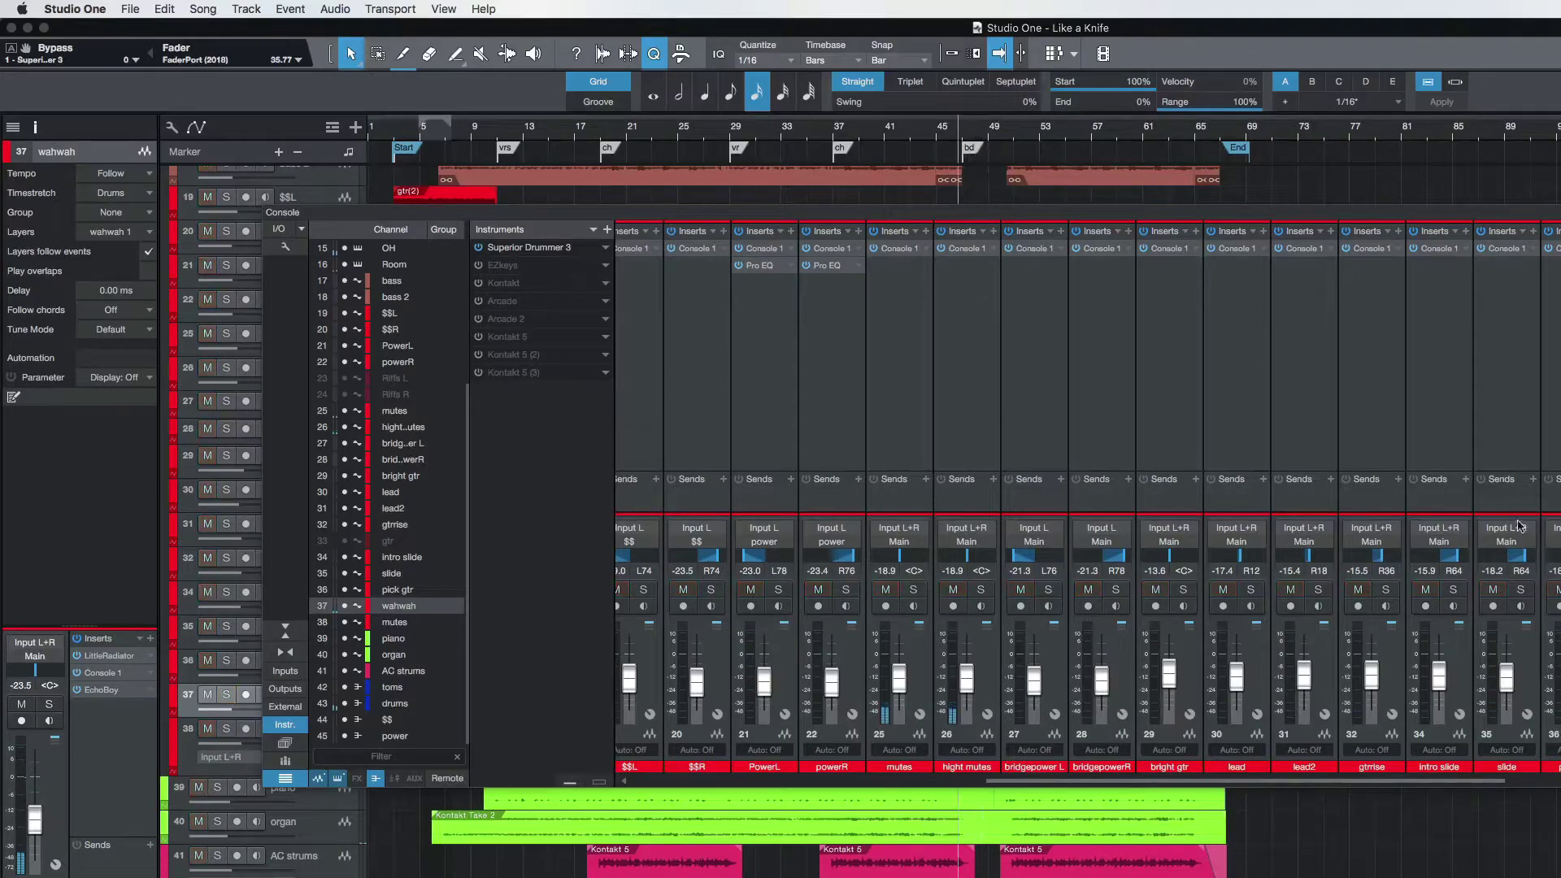
Step: Solo mutes (38) from the first verse, set its low mid to -2.6 dB at 0.87 kHz with Q 1.8, and unsolo it
scroll(1386, 437, right, 10)
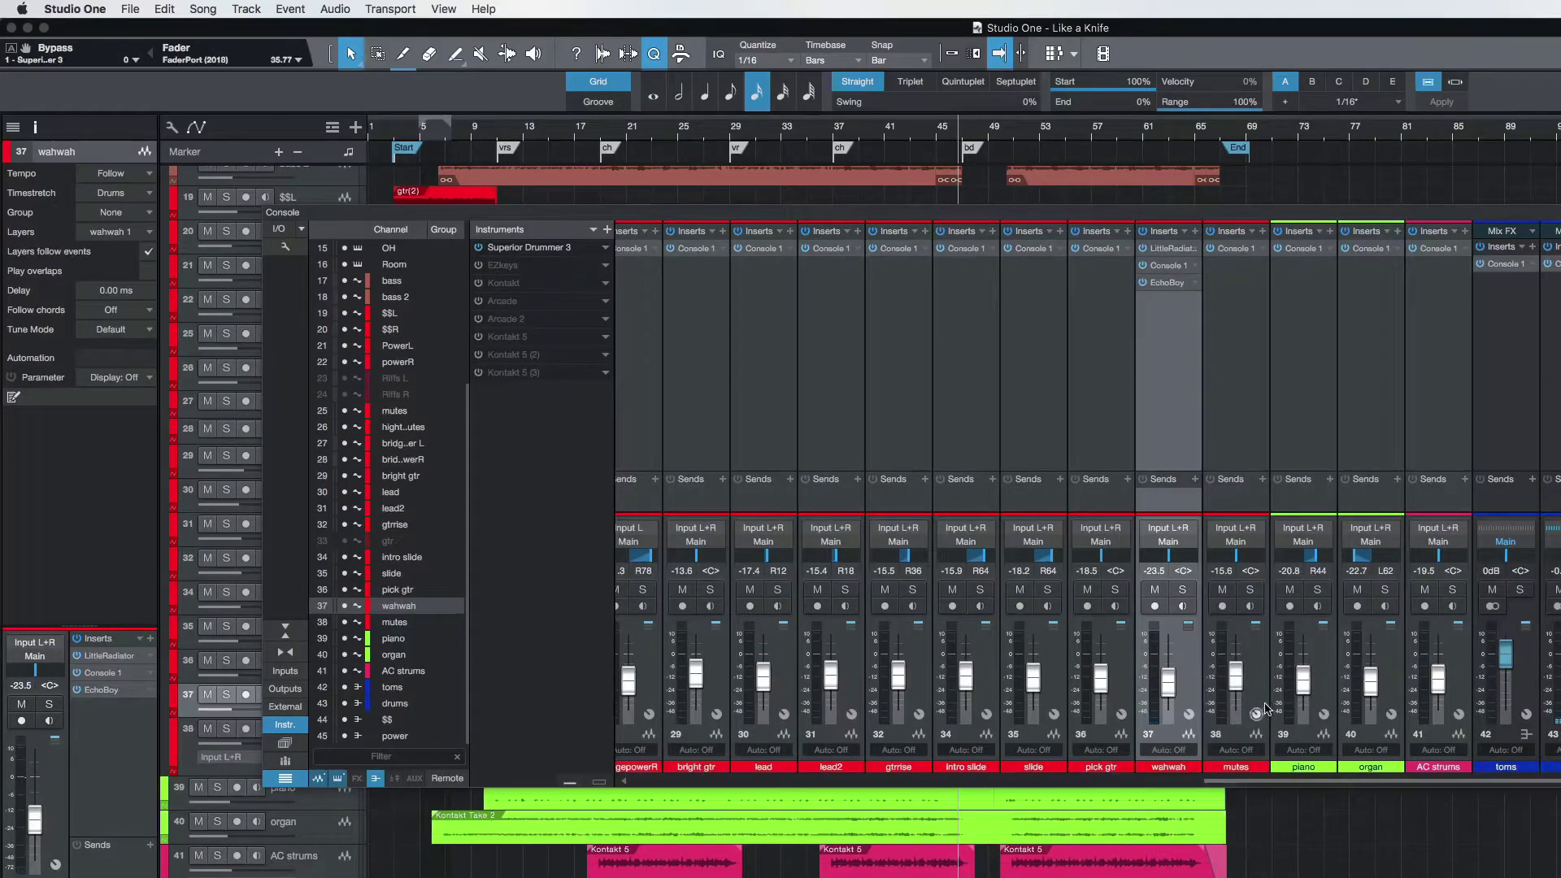
click(1258, 700)
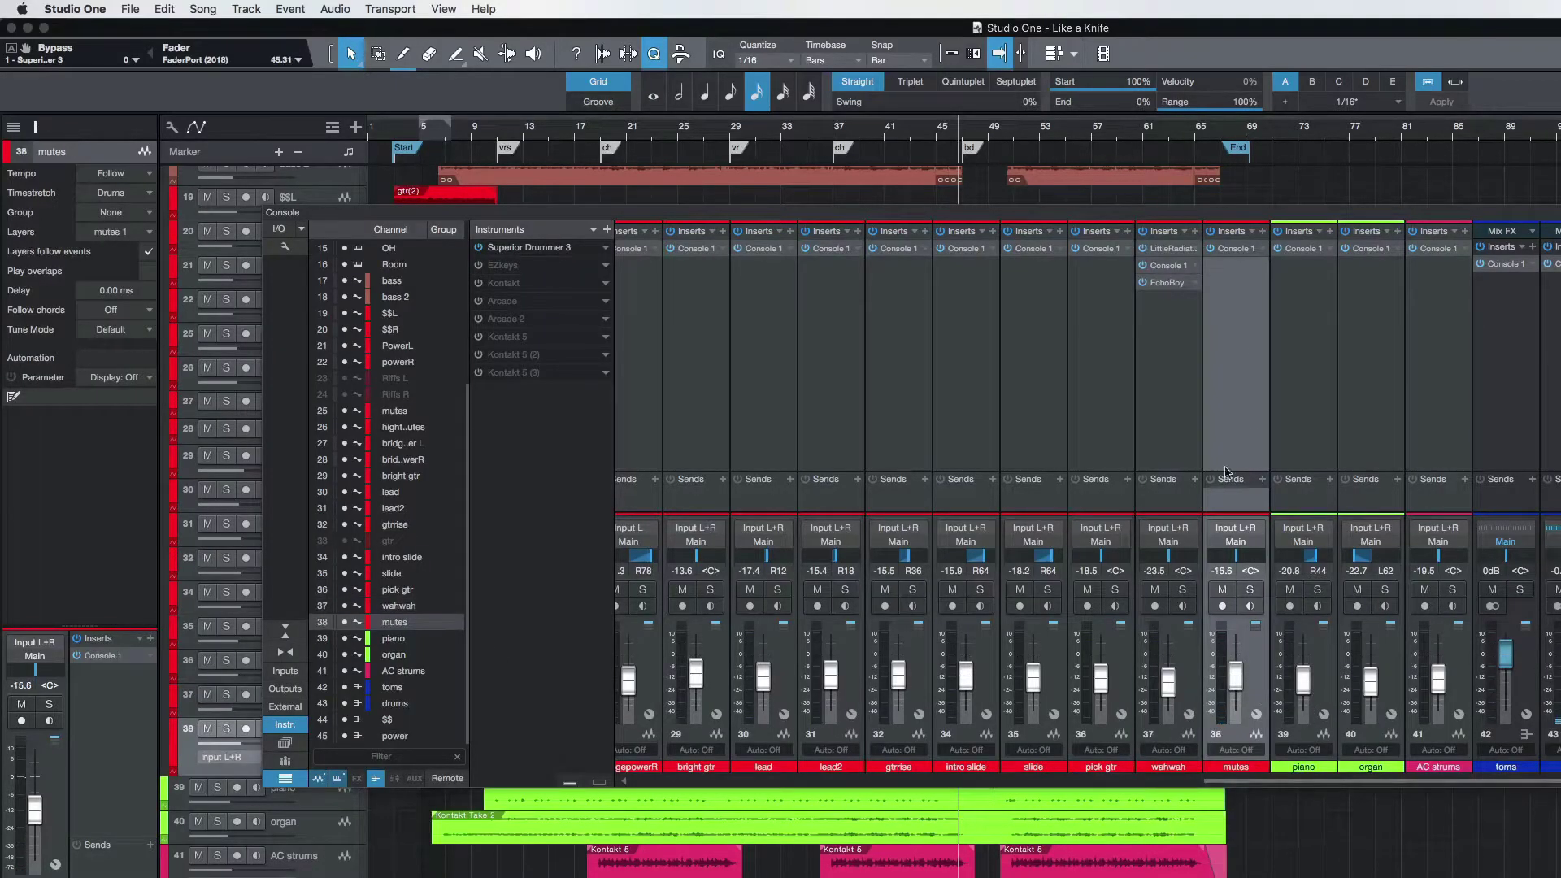
click(1234, 249)
key(F3)
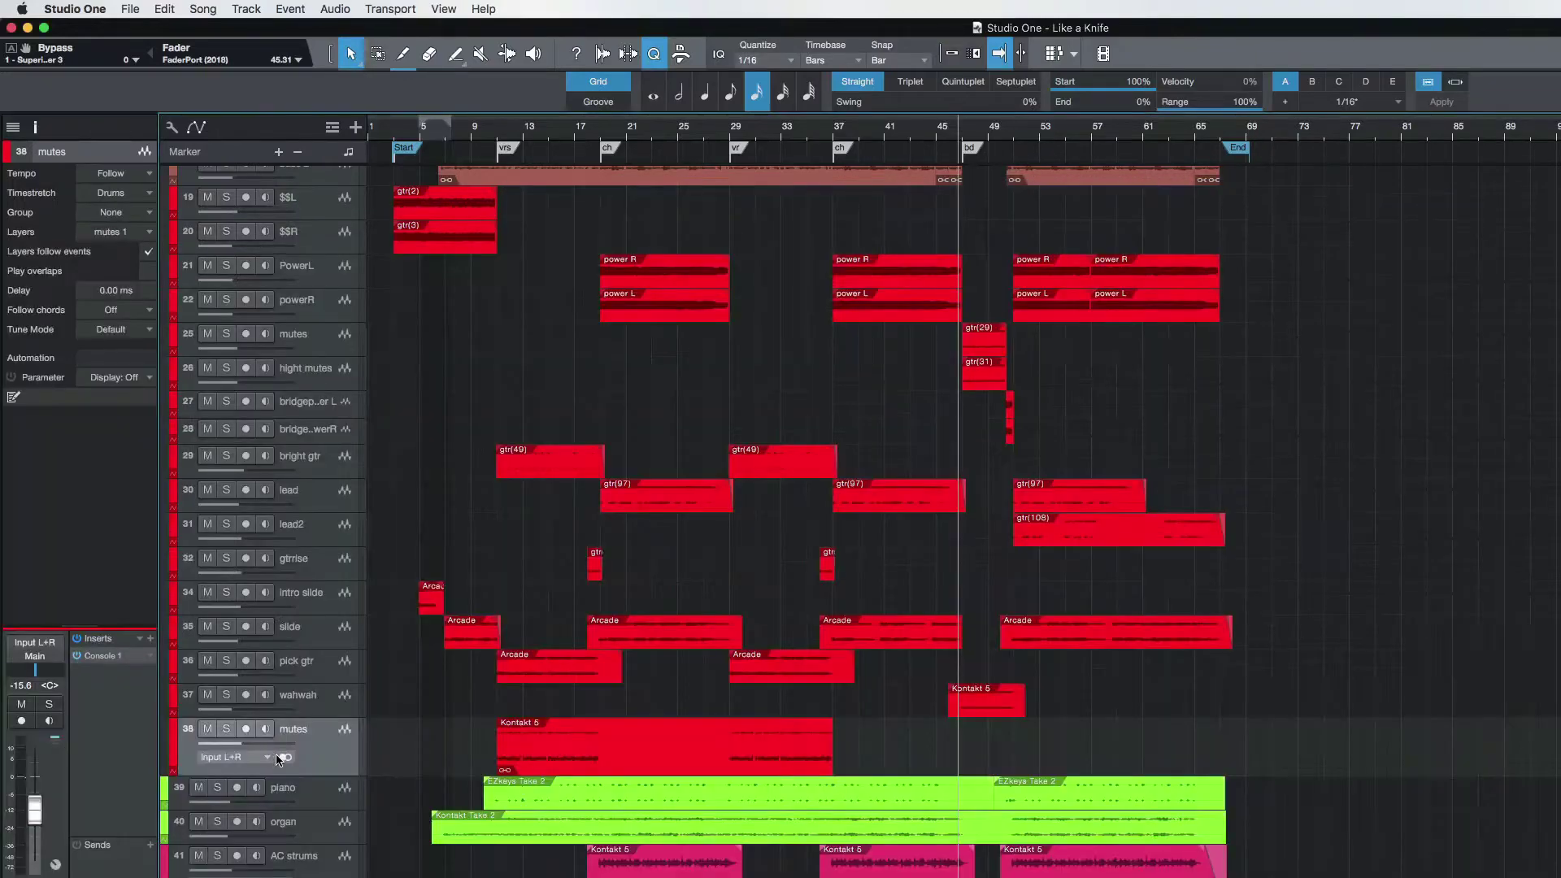
click(500, 706)
key(space)
click(225, 730)
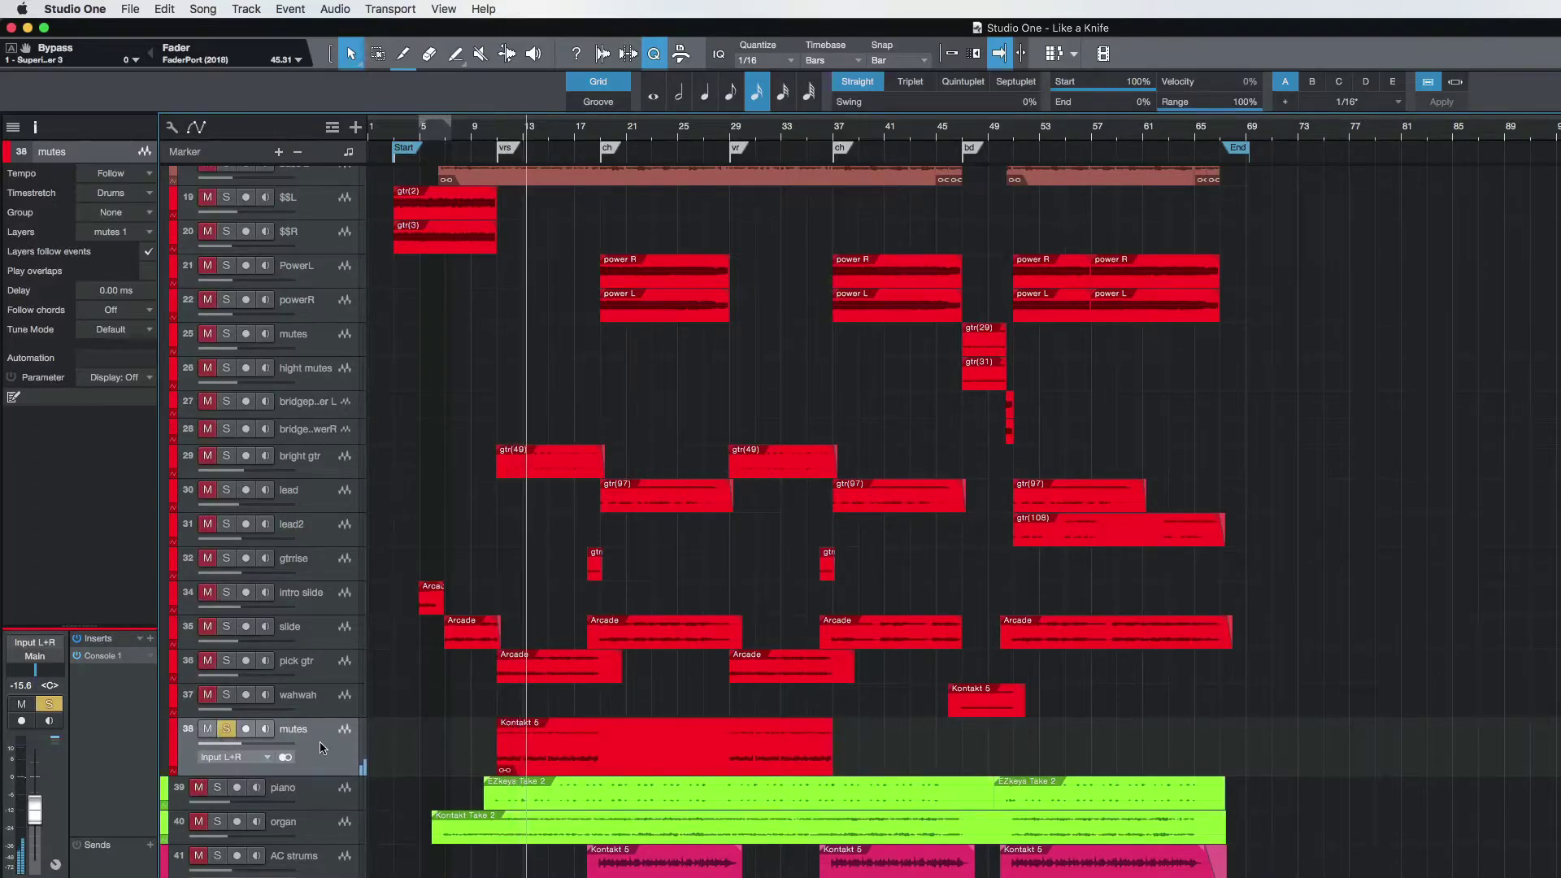
key(F2)
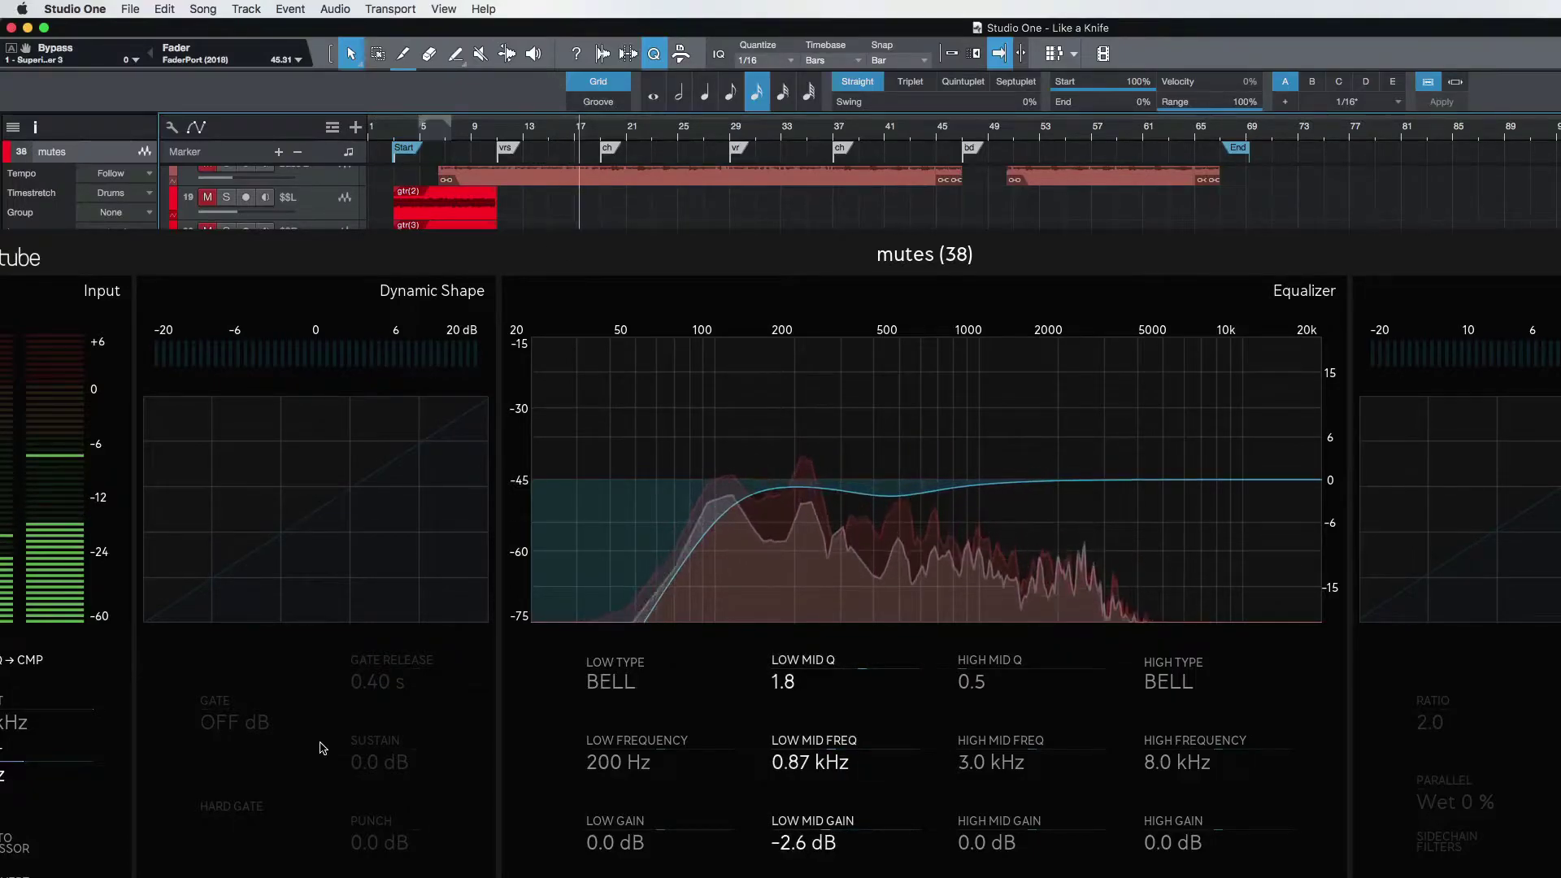
key(F3)
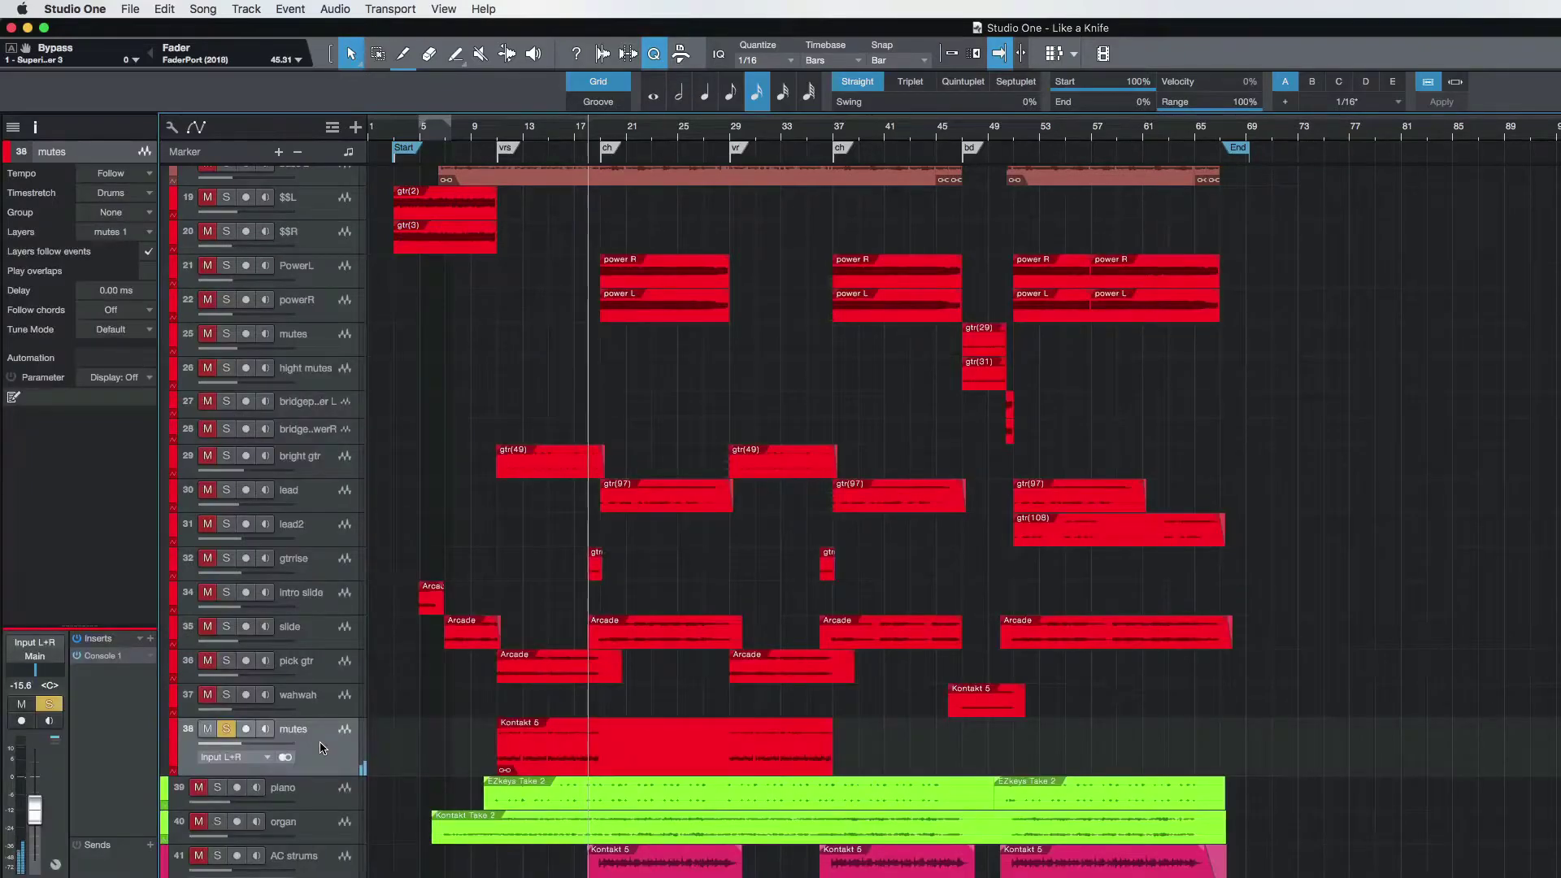
key(s)
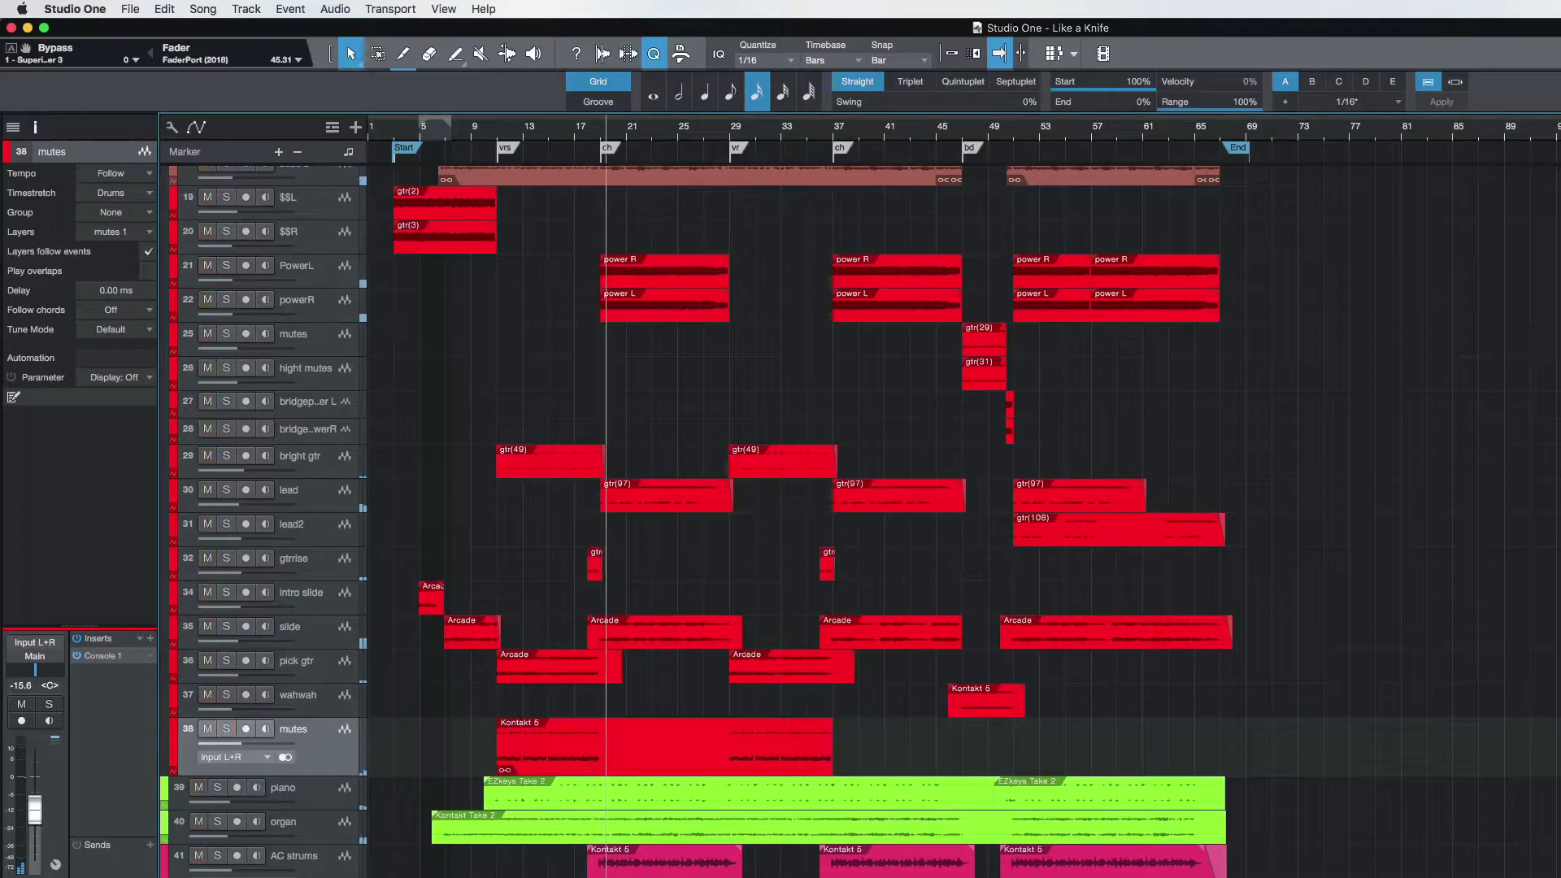
Step: Solo the piano channel from the first verse with the mixer shown, and raise its fader to -2.0 dB
key(space)
click(311, 797)
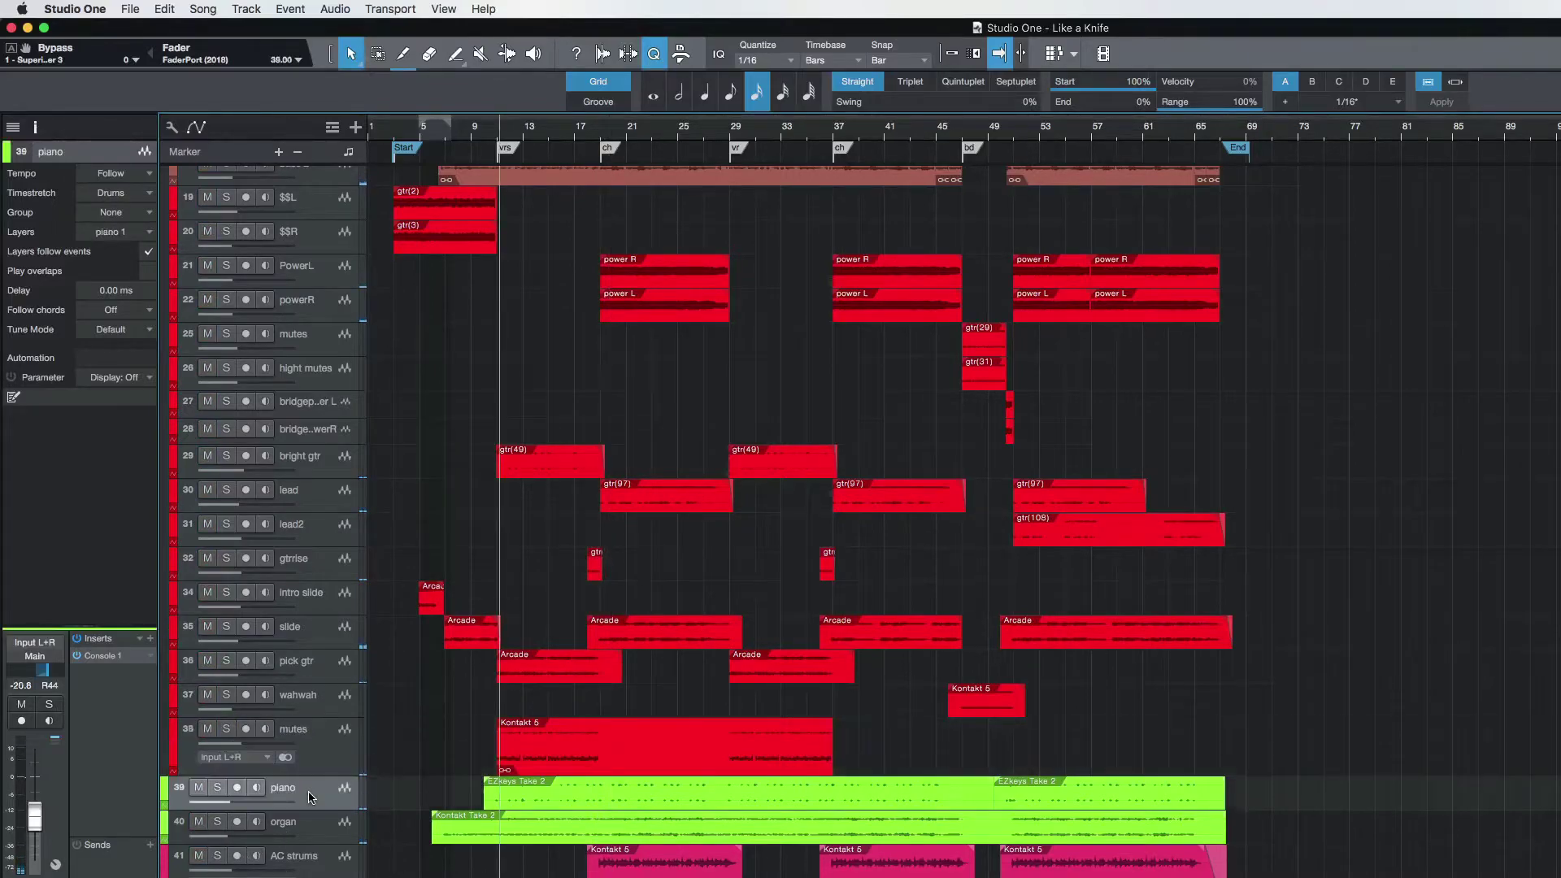
key(F3)
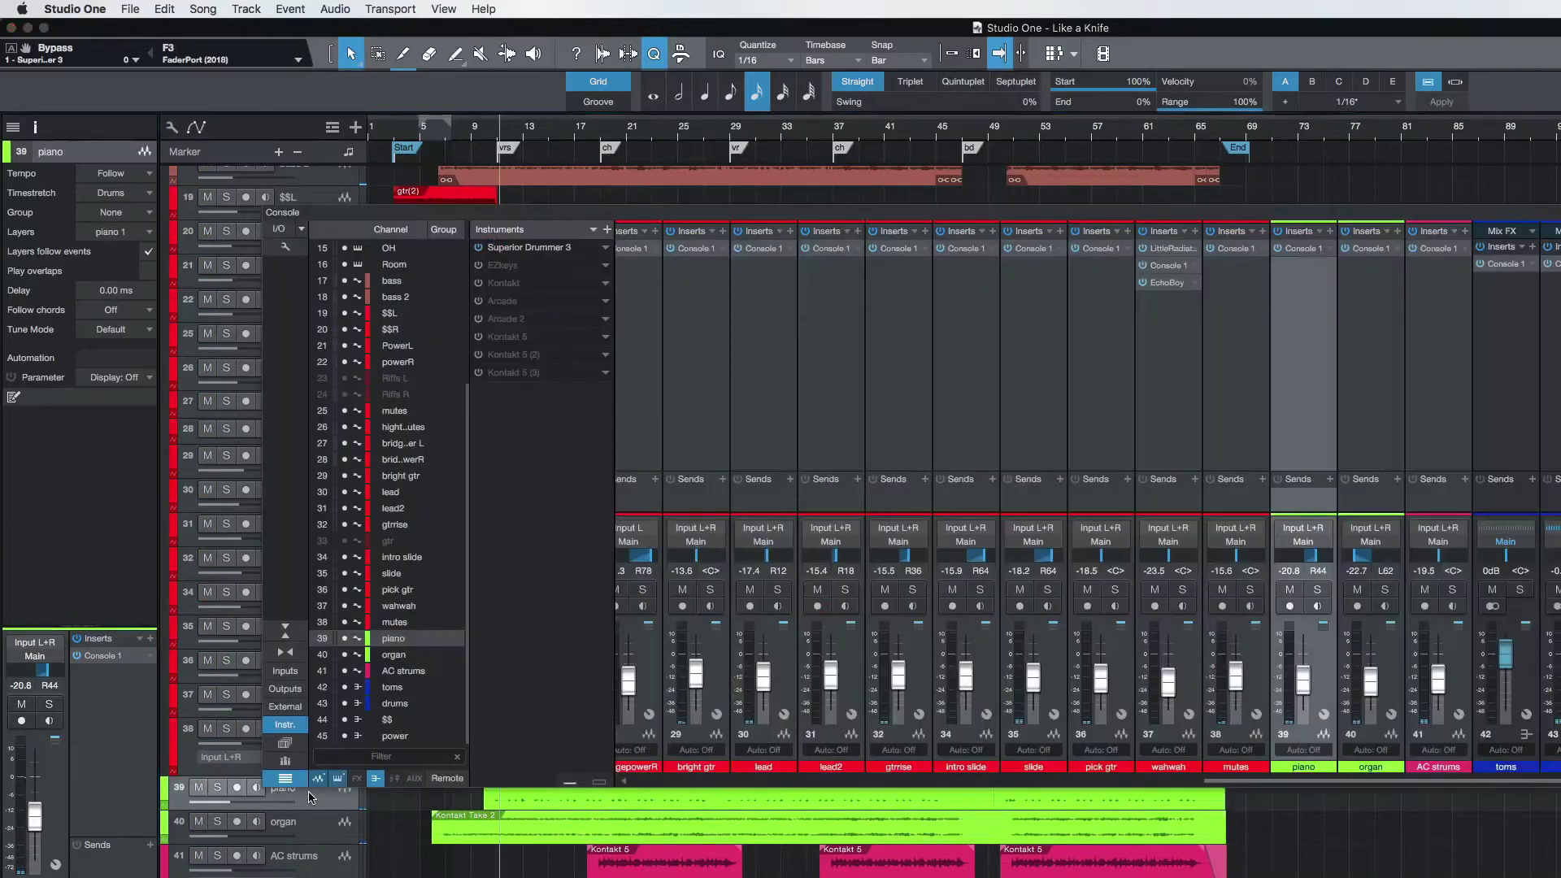
drag(919, 210, 910, 131)
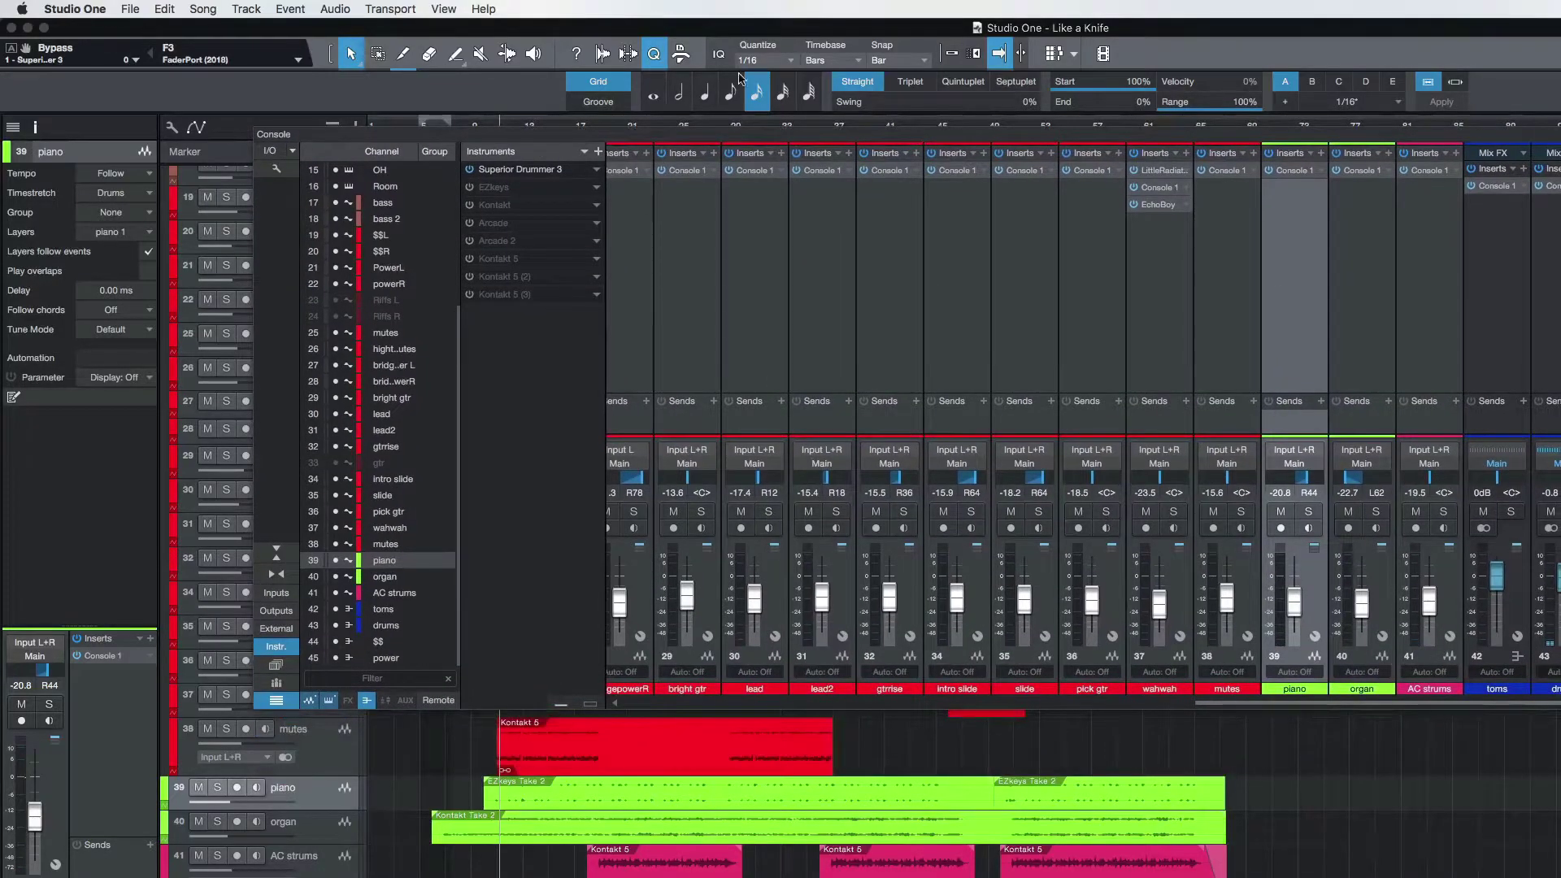
key(space)
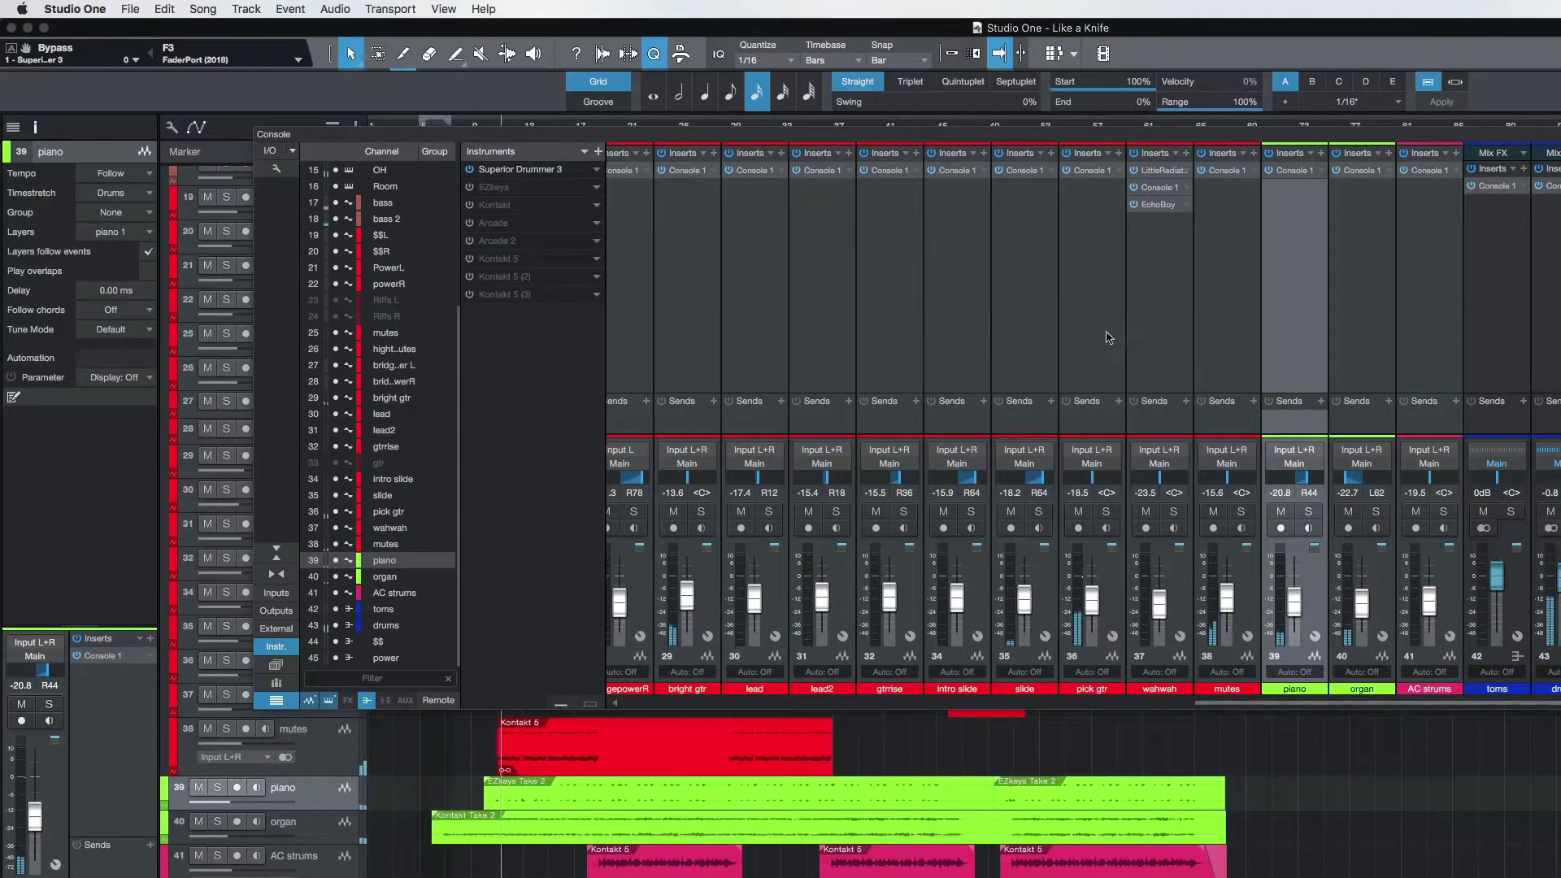
click(1309, 512)
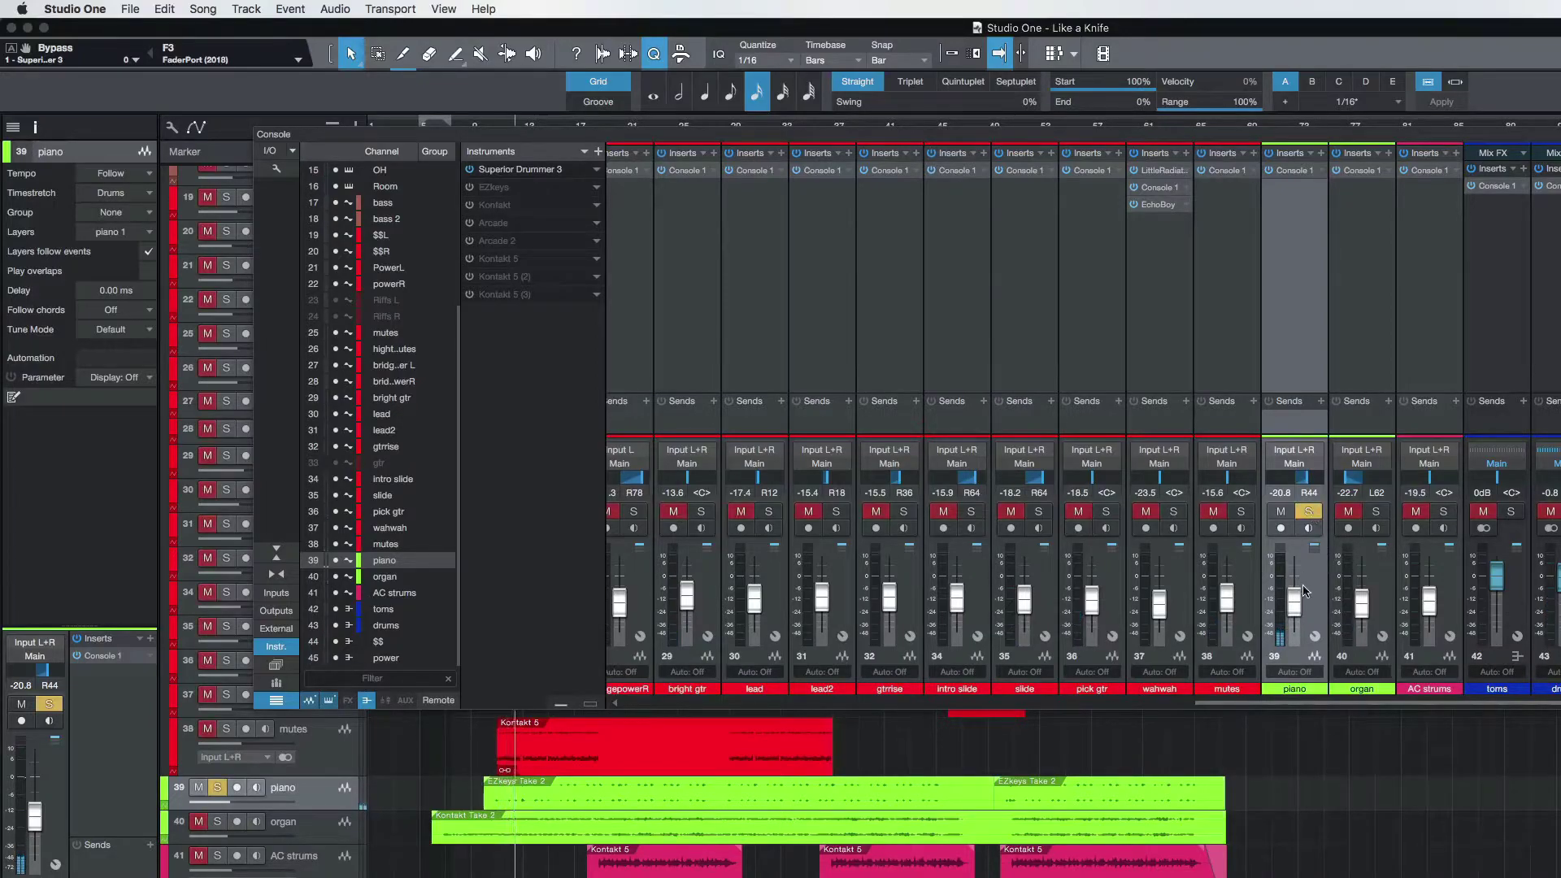
drag(1302, 601, 1295, 584)
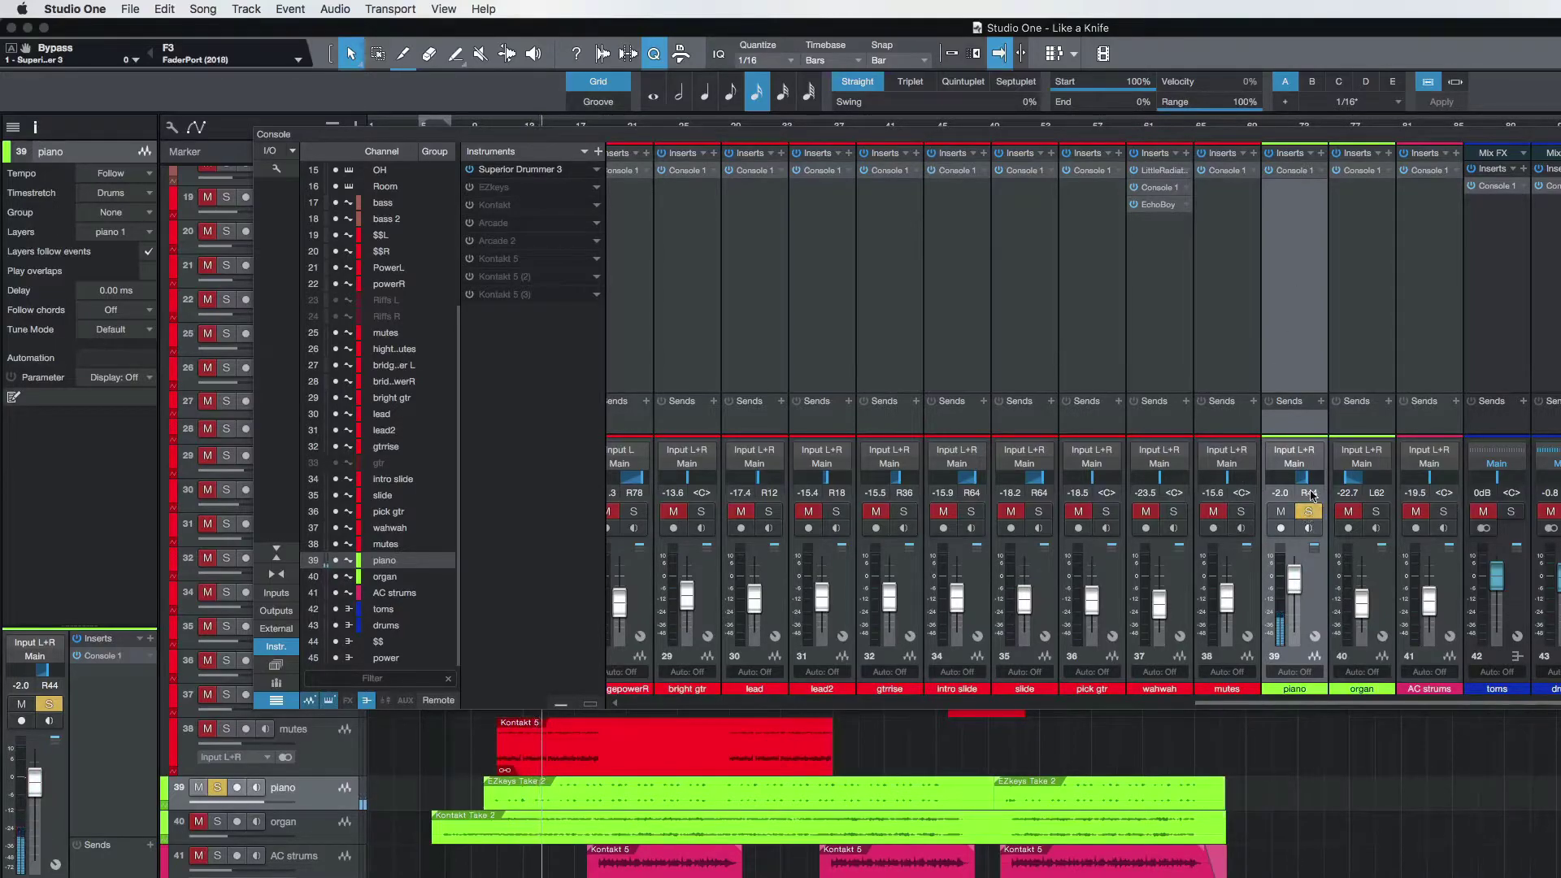
Step: Shape the soloed piano with its Console 1 insert, unsolo the track, and close the plug-in window
click(1292, 172)
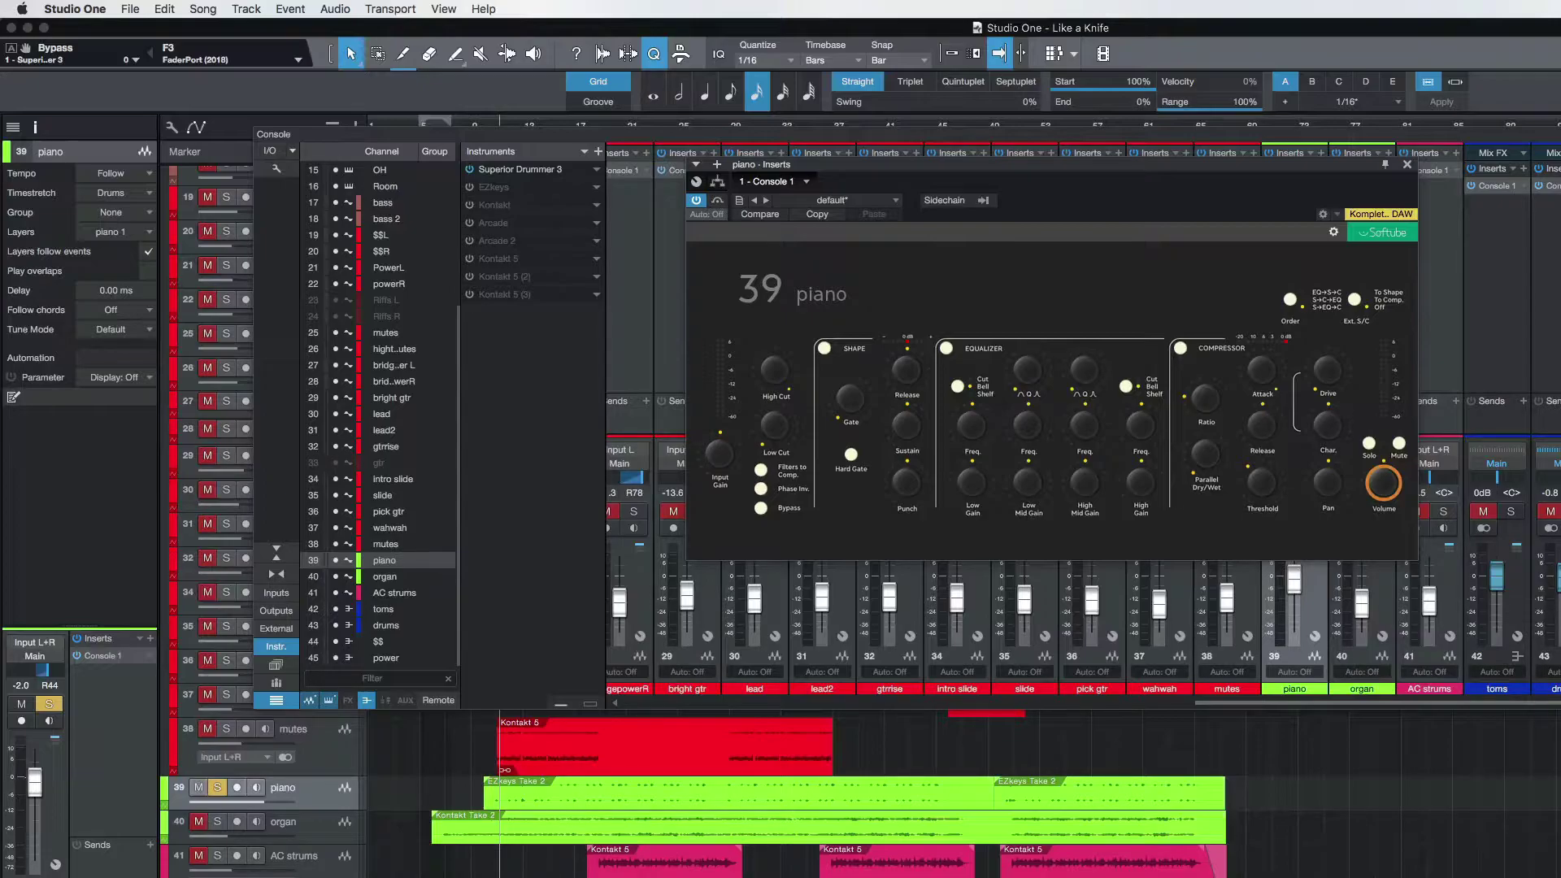
drag(1140, 167, 1159, 229)
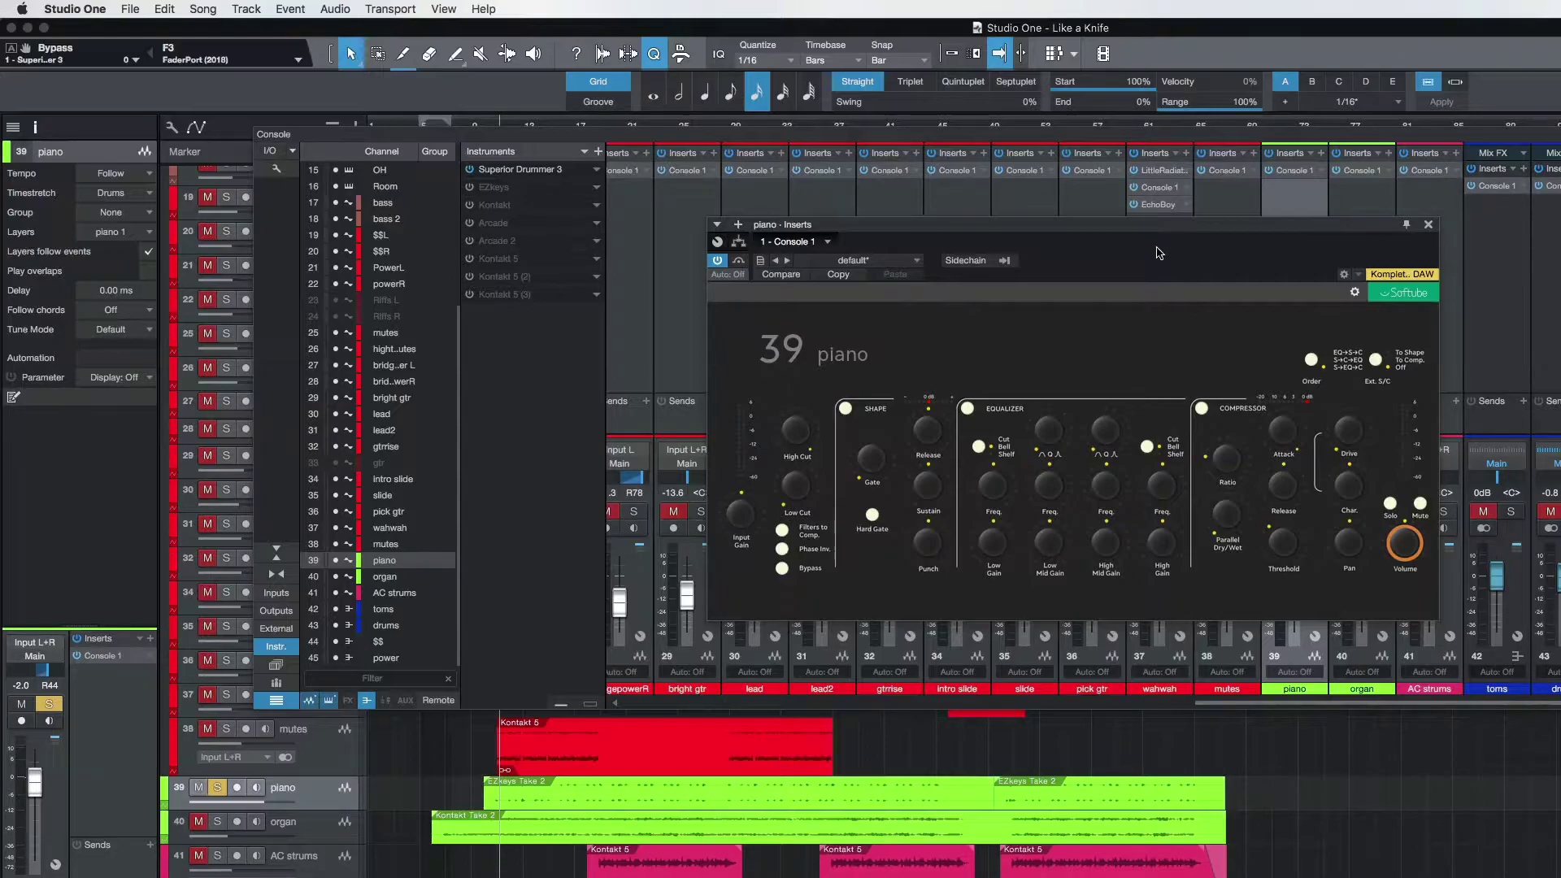
drag(1185, 228, 1187, 234)
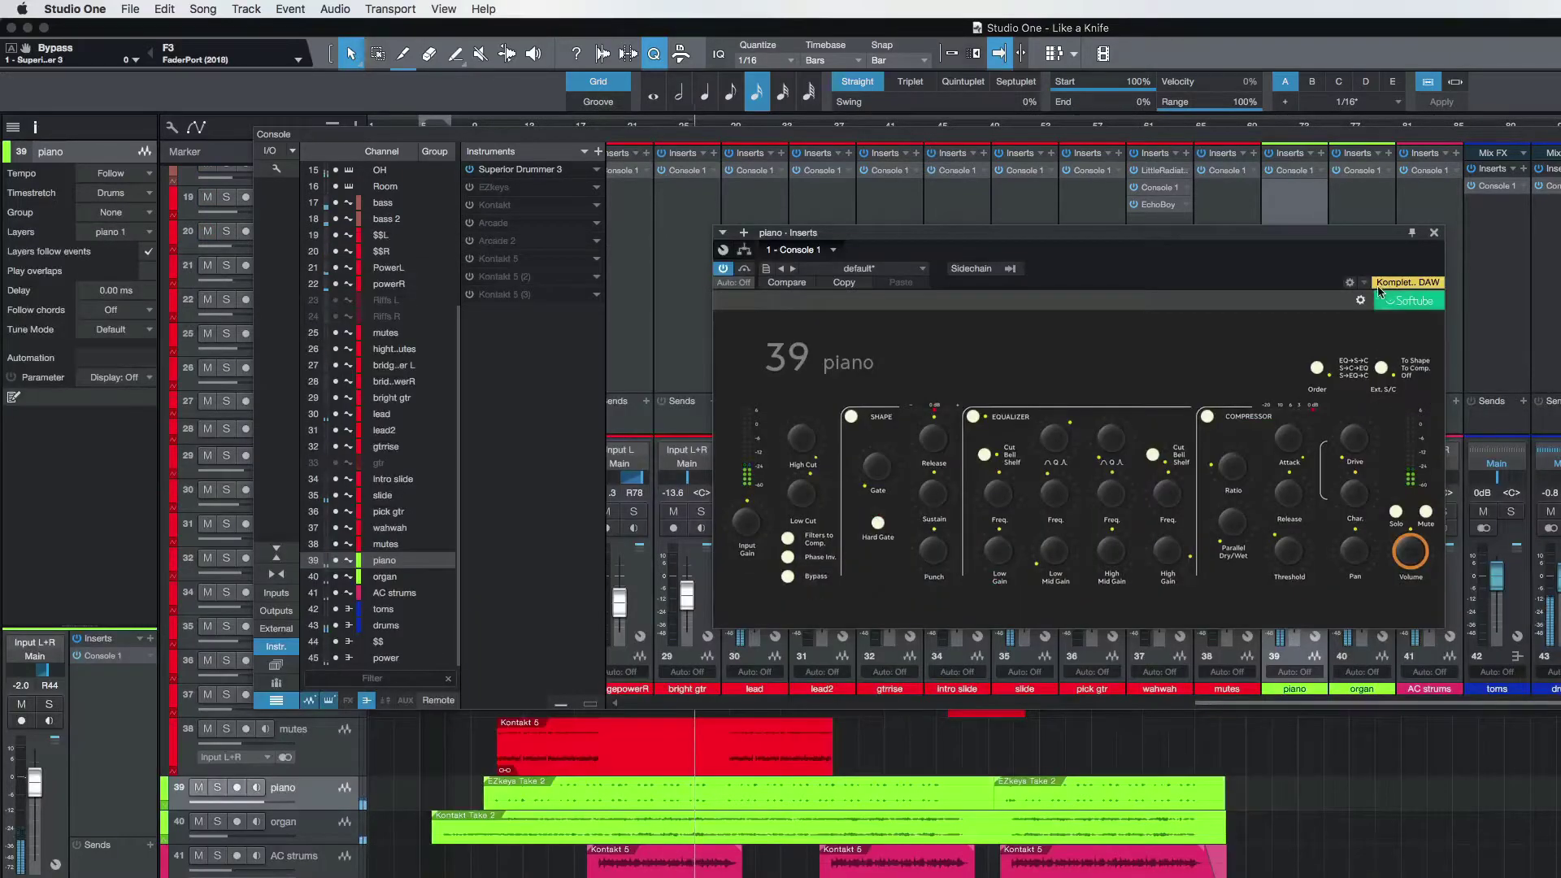
click(1433, 232)
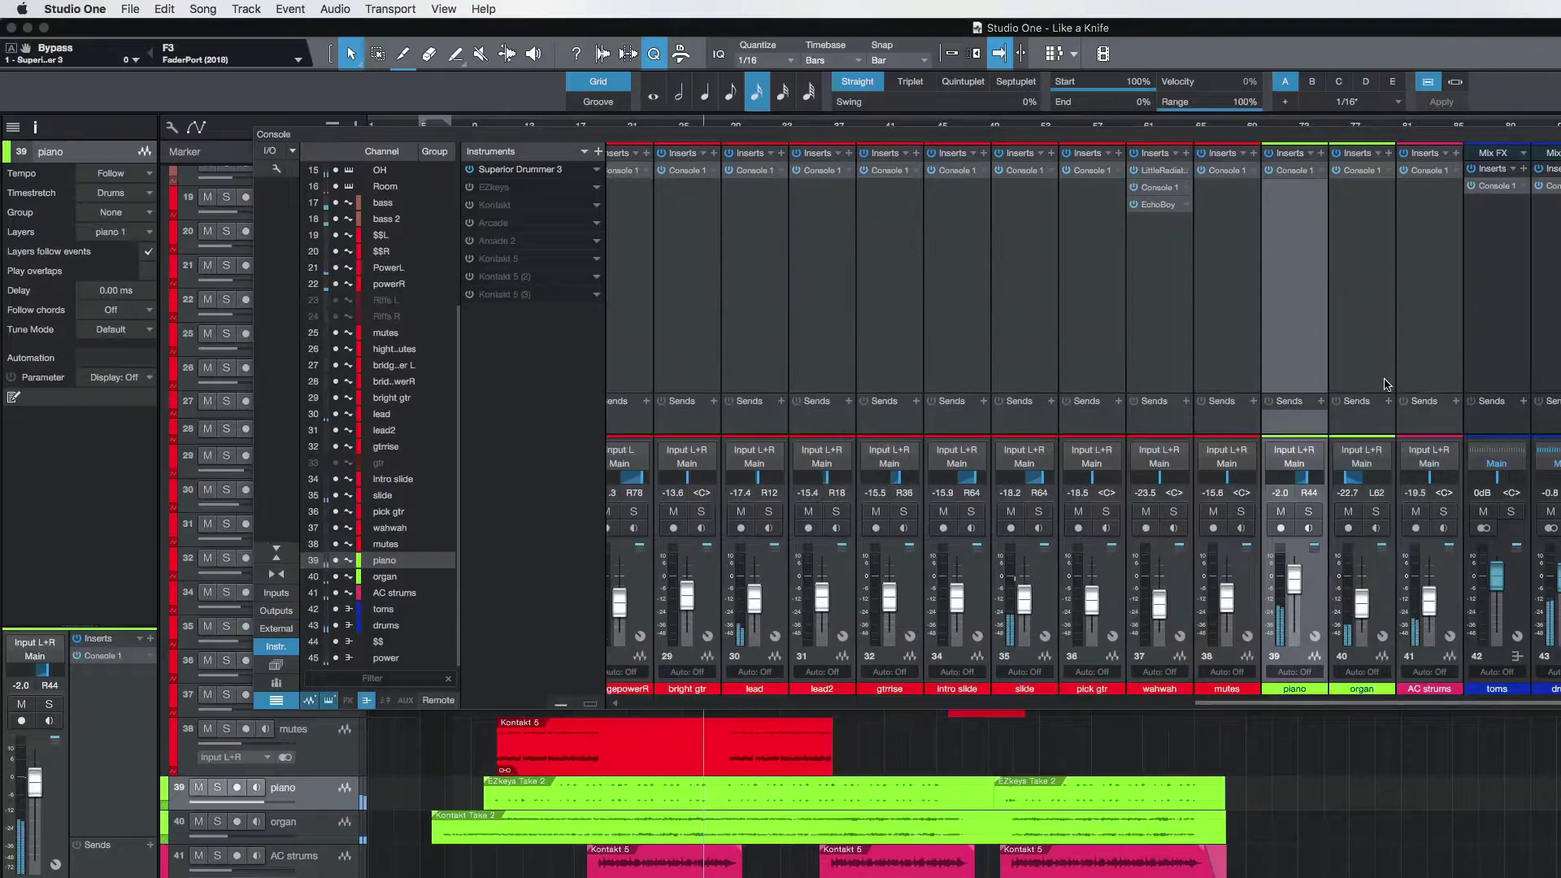
Step: Balance the piano against the full mix by setting its fader to -6.1 dB
drag(1294, 579, 1294, 591)
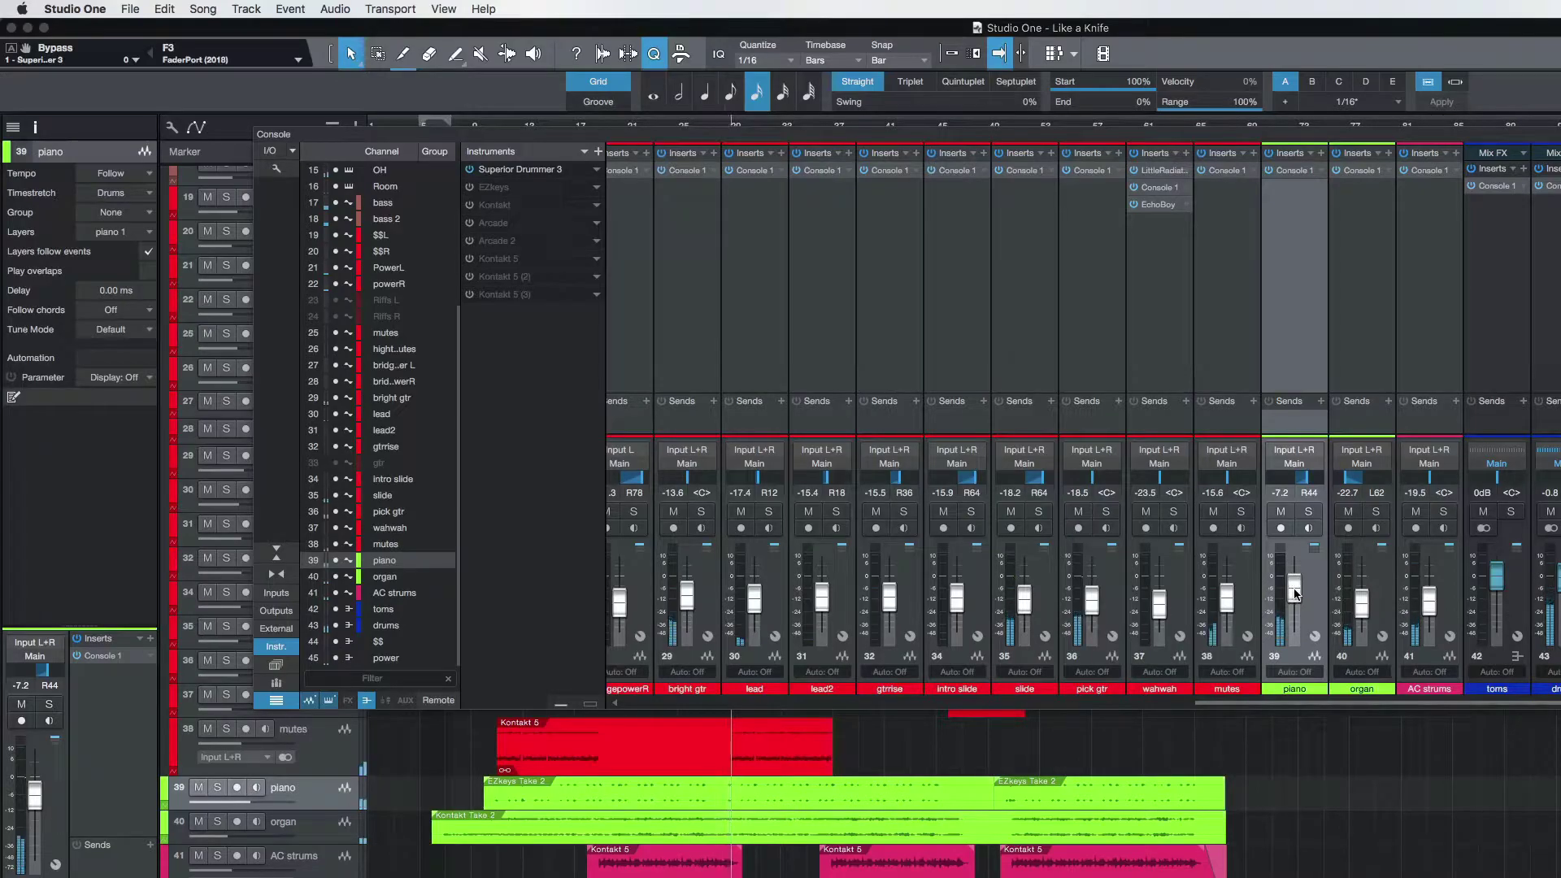
drag(1295, 593, 1295, 594)
scroll(1295, 596, down, 3)
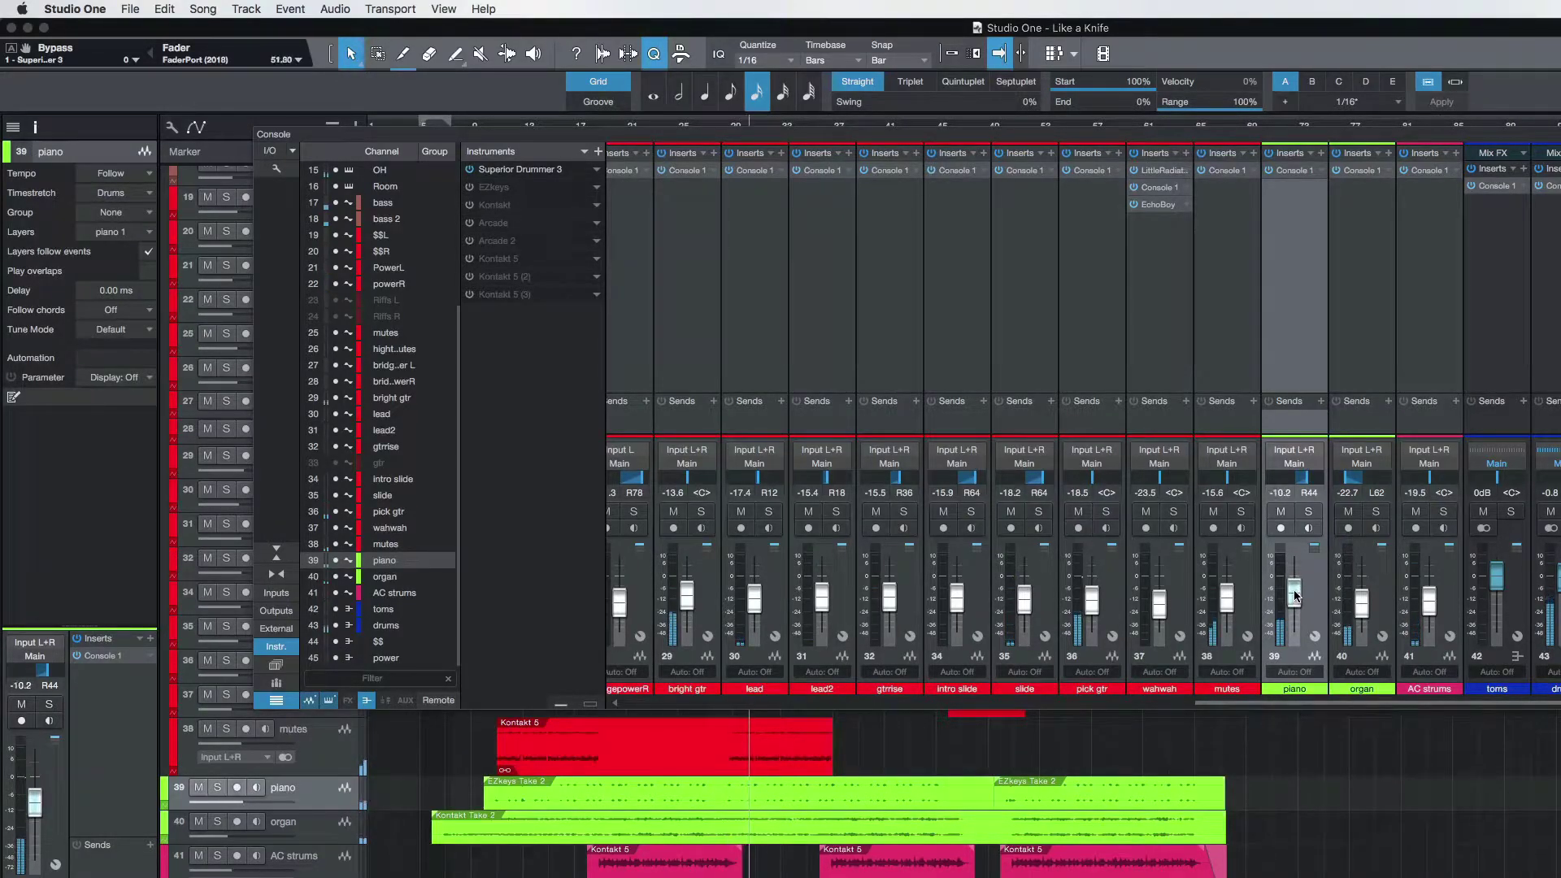
scroll(1295, 596, up, 2)
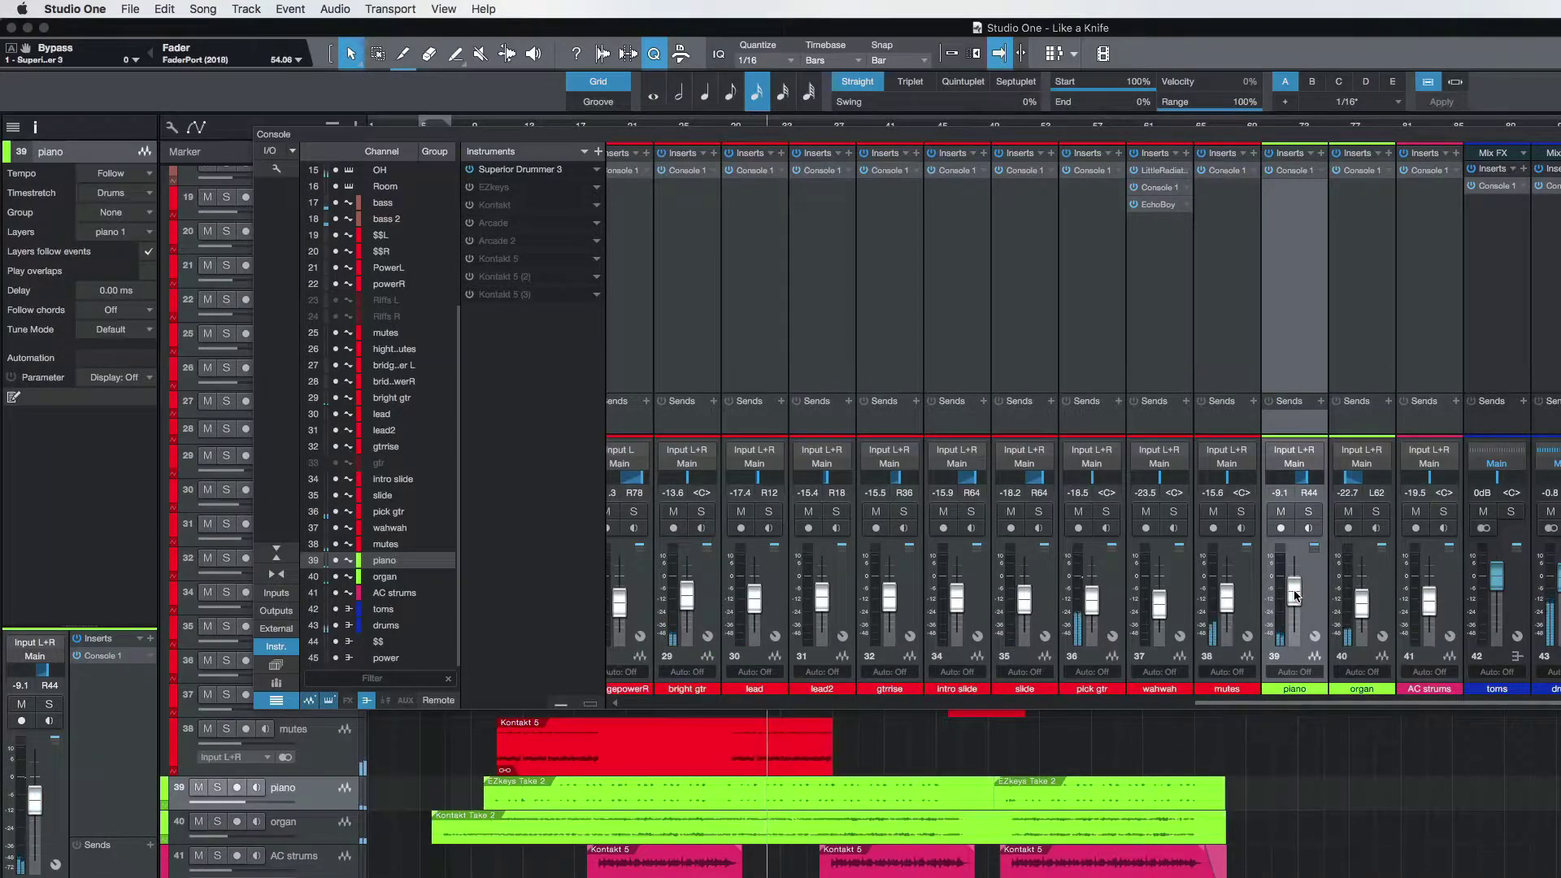
scroll(1295, 596, up, 5)
scroll(1295, 596, up, 1)
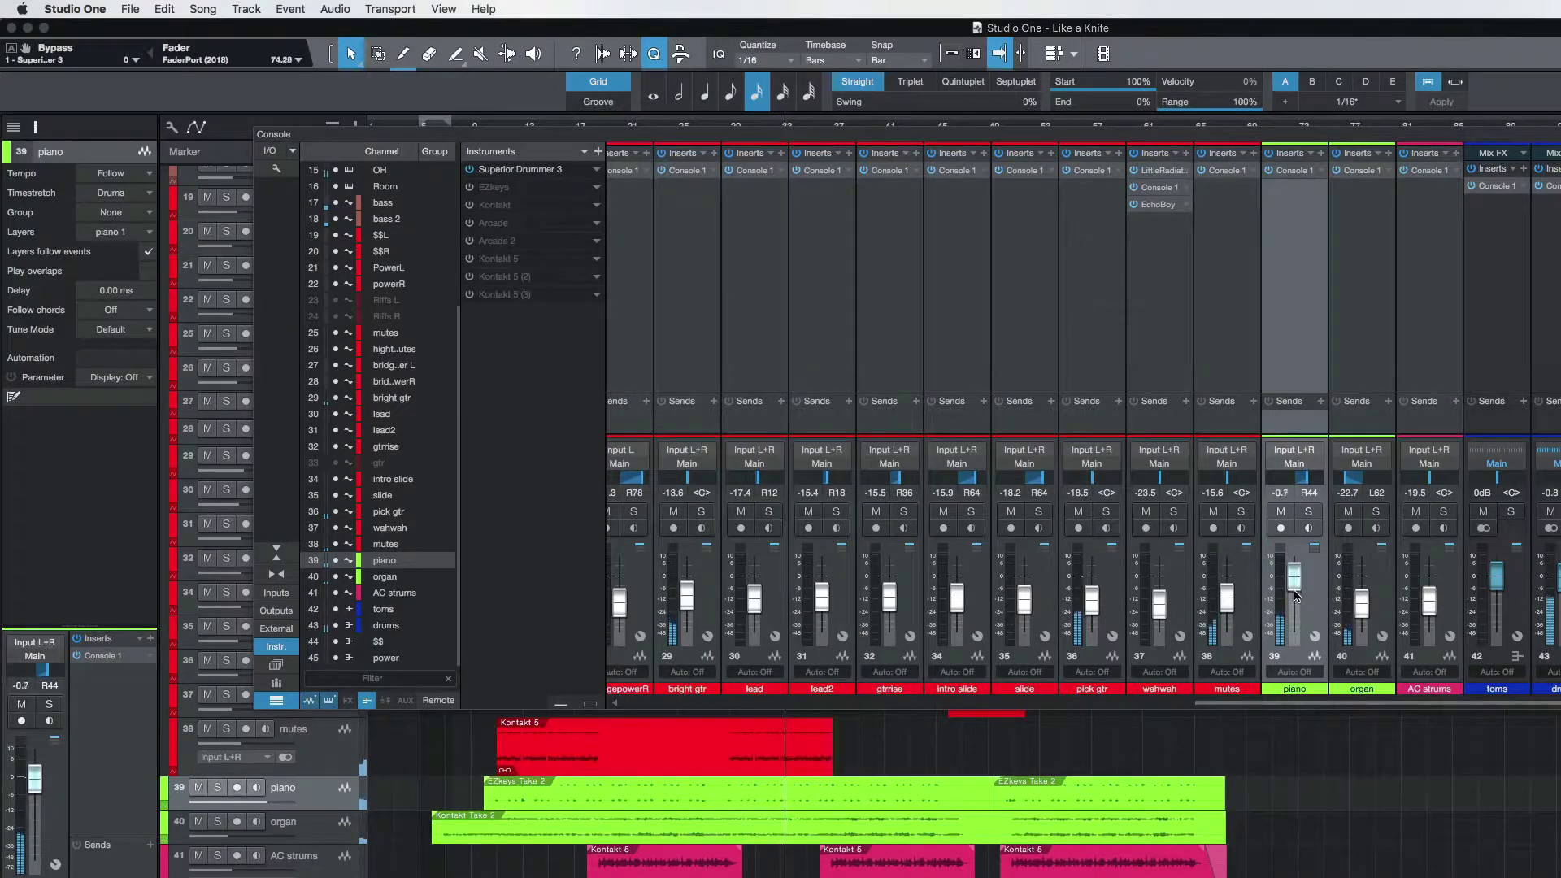
scroll(1296, 596, up, 3)
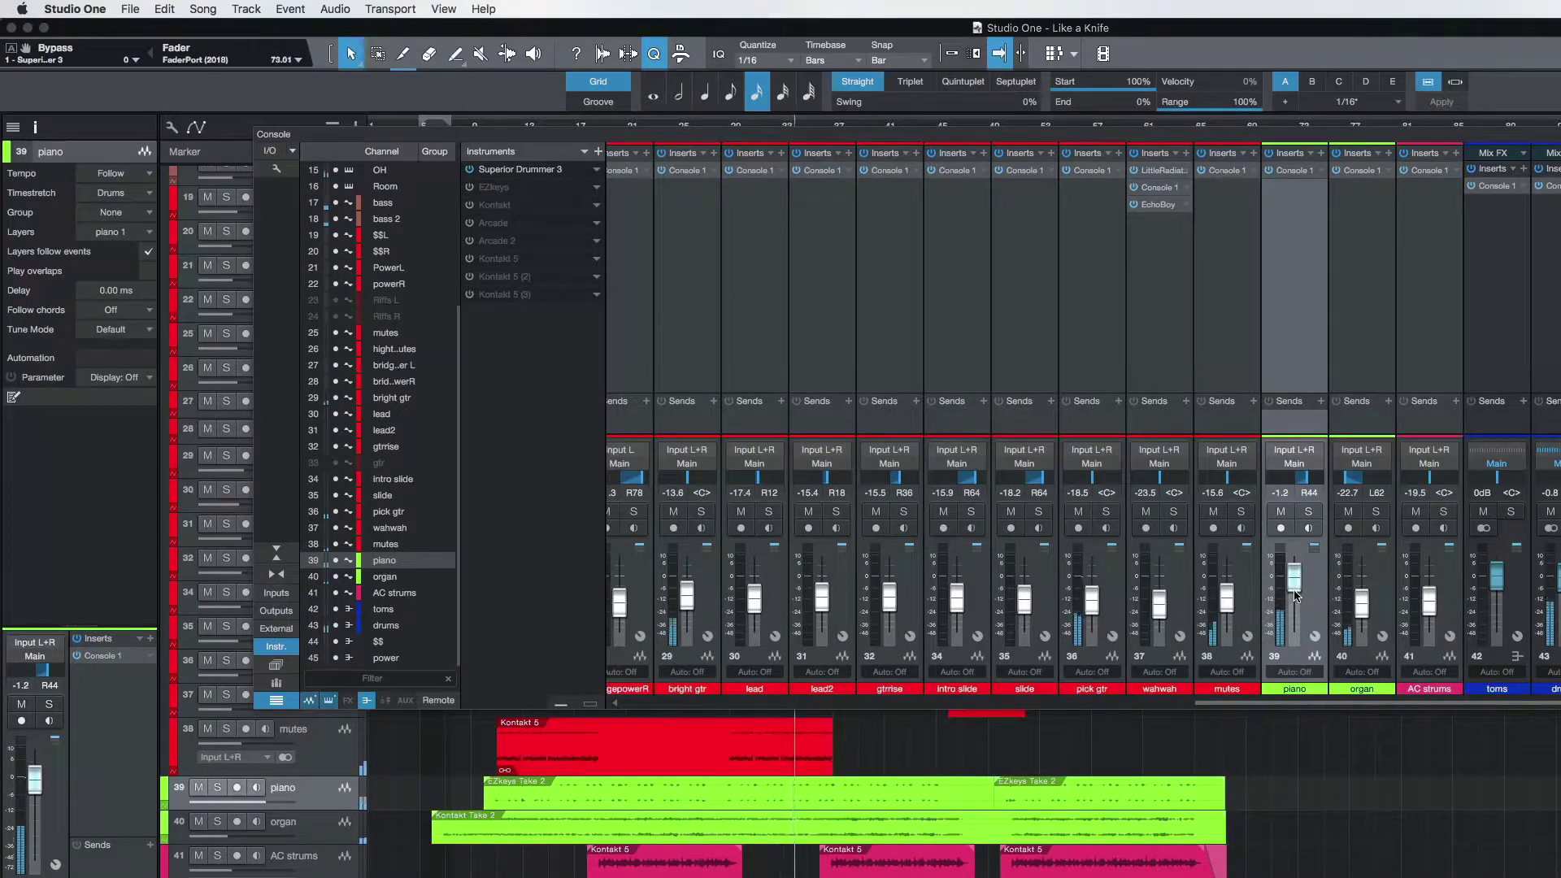
scroll(1295, 596, down, 5)
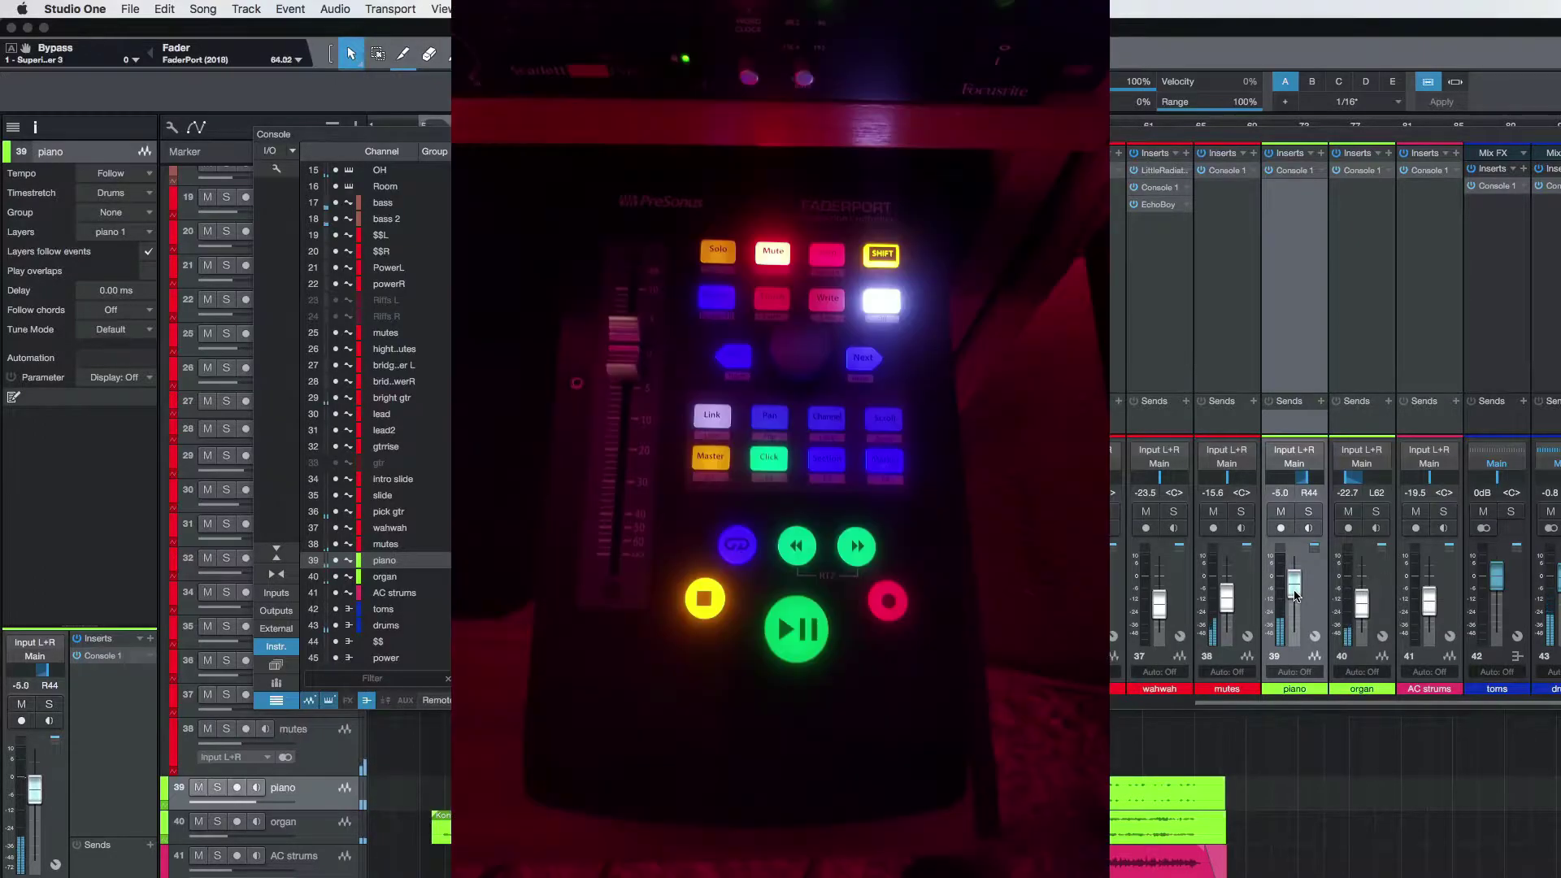
scroll(1296, 596, down, 1)
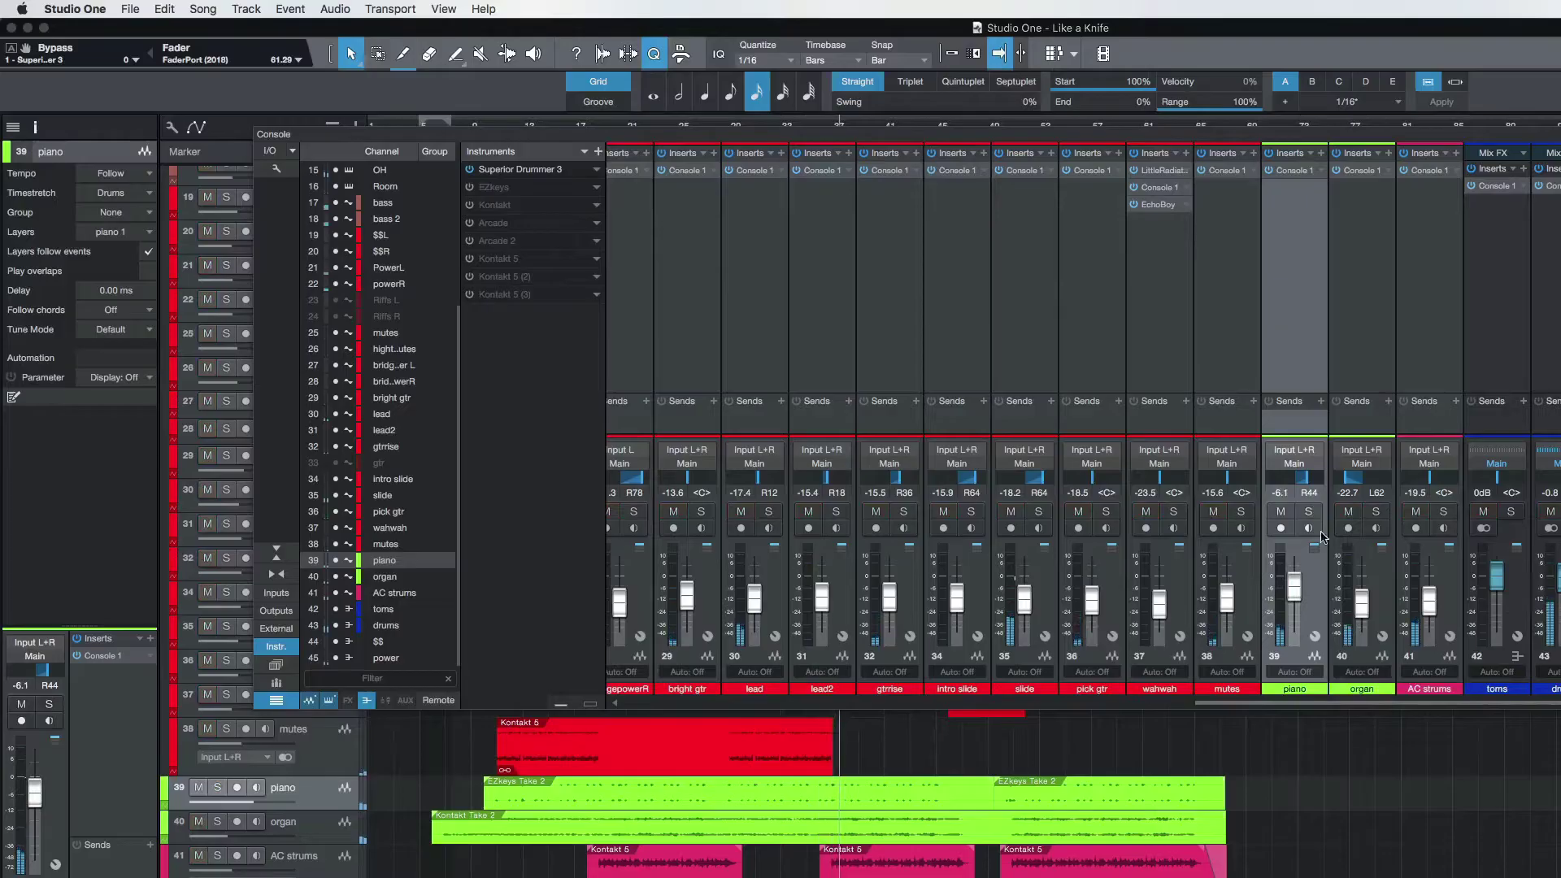
Step: Solo the organ channel, review its Console 1 insert during playback, and close the plug-in window
click(1371, 606)
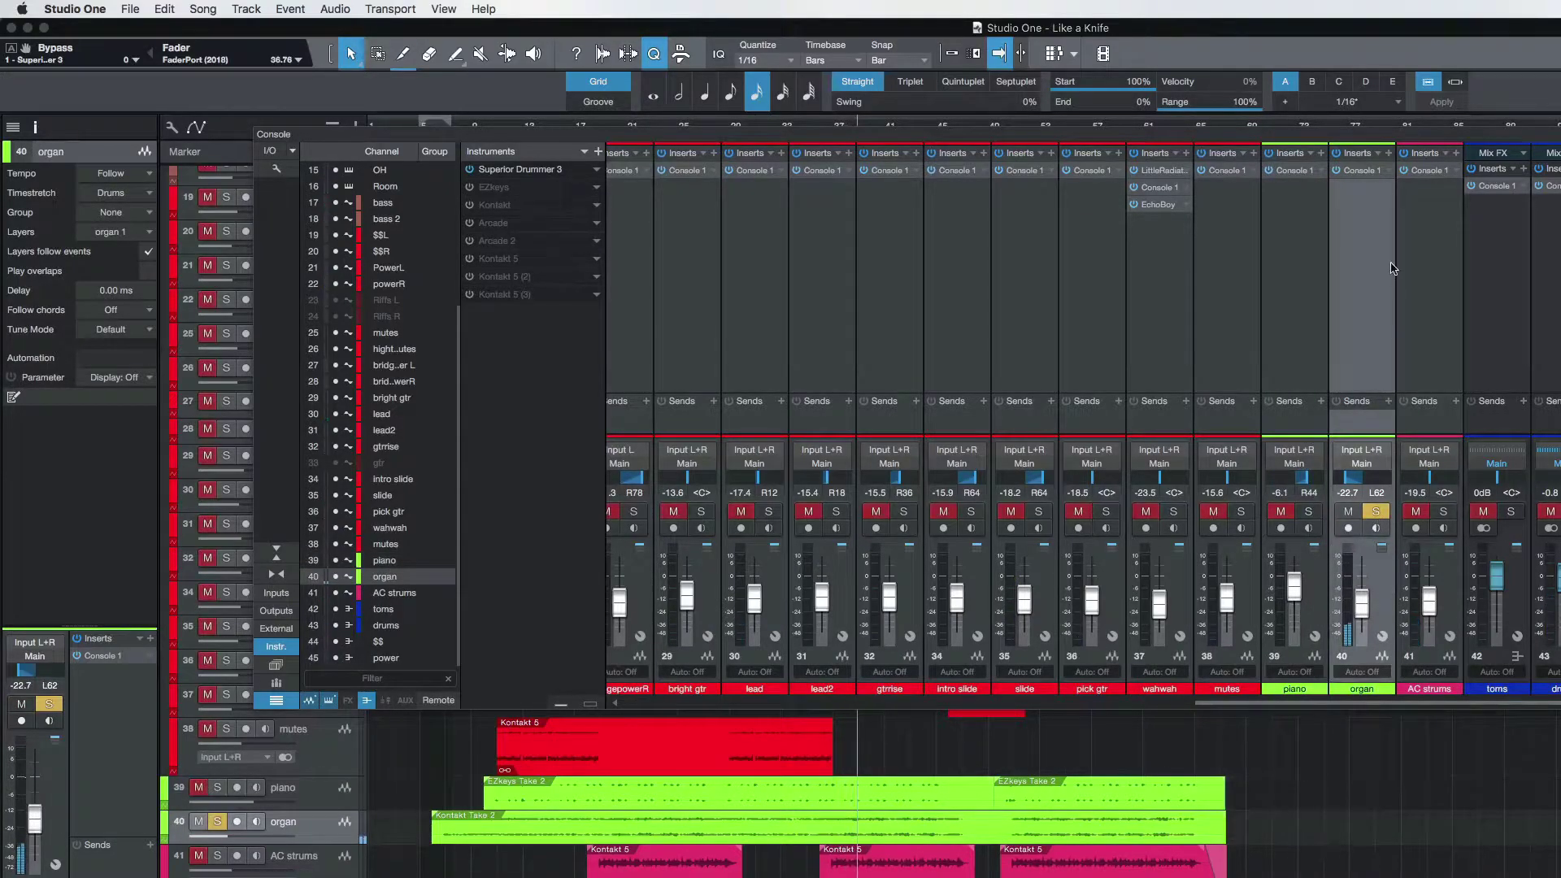
click(1363, 170)
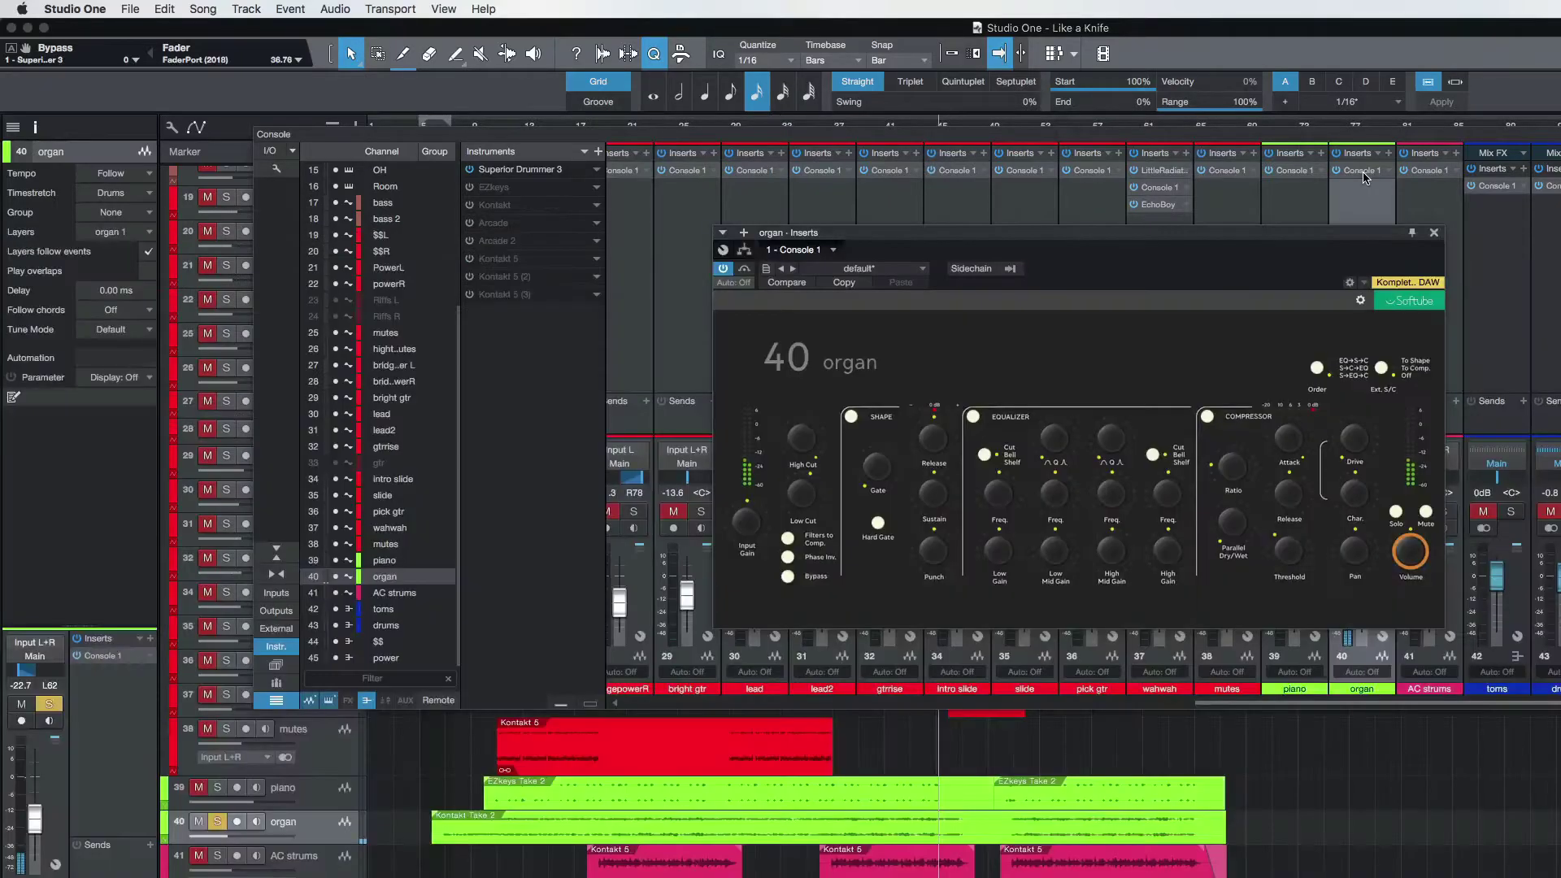
click(1434, 232)
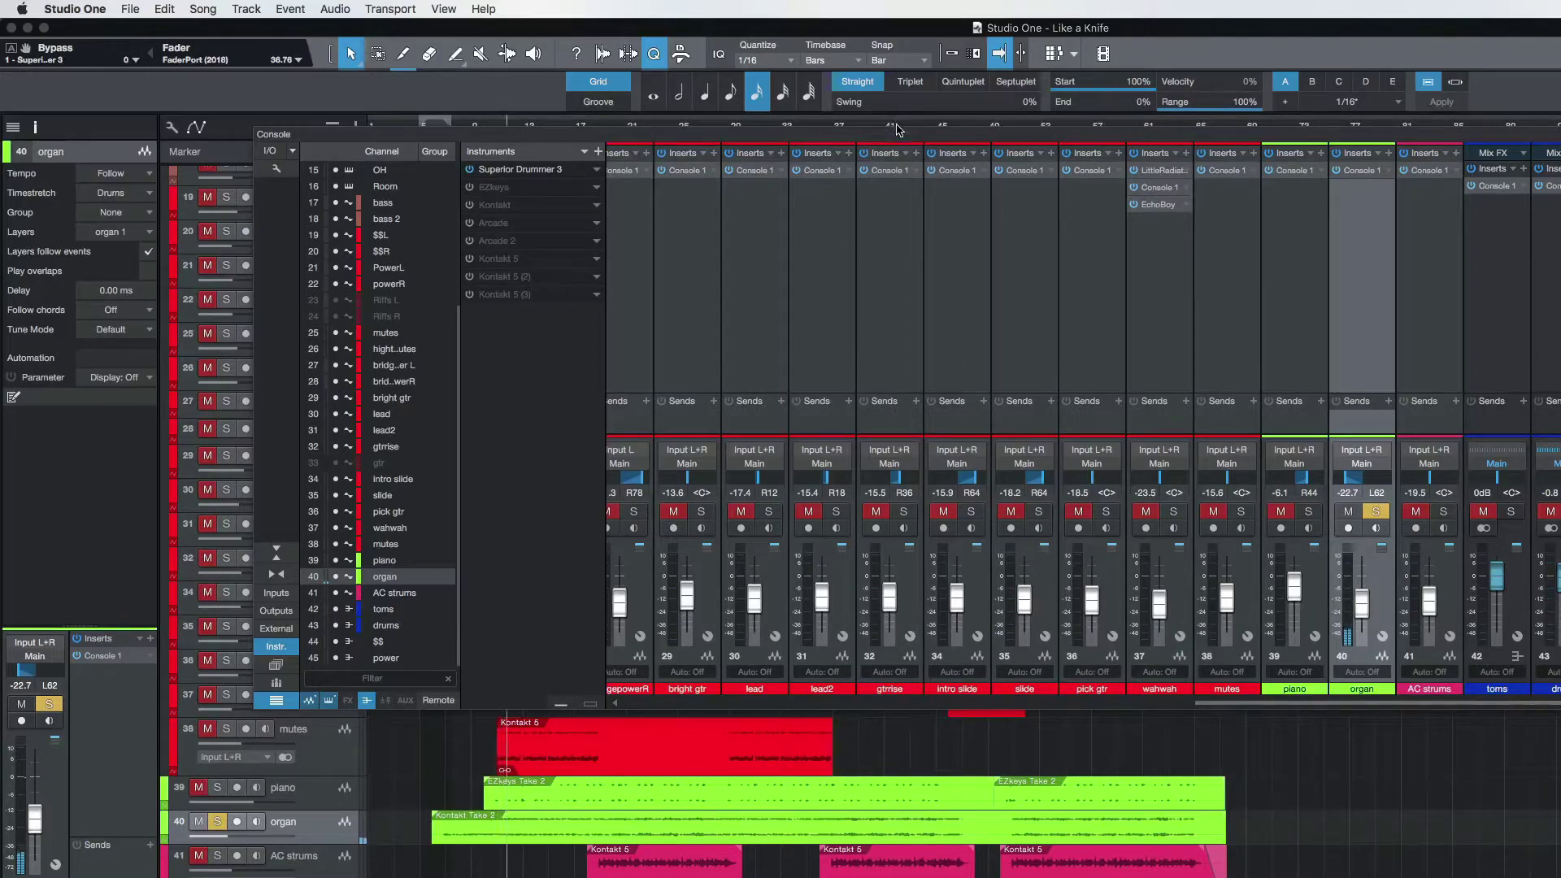
Step: Stop playback with the organ unsoloed and the mixer hidden, and make a complete duplicate of the organ track
key(F3)
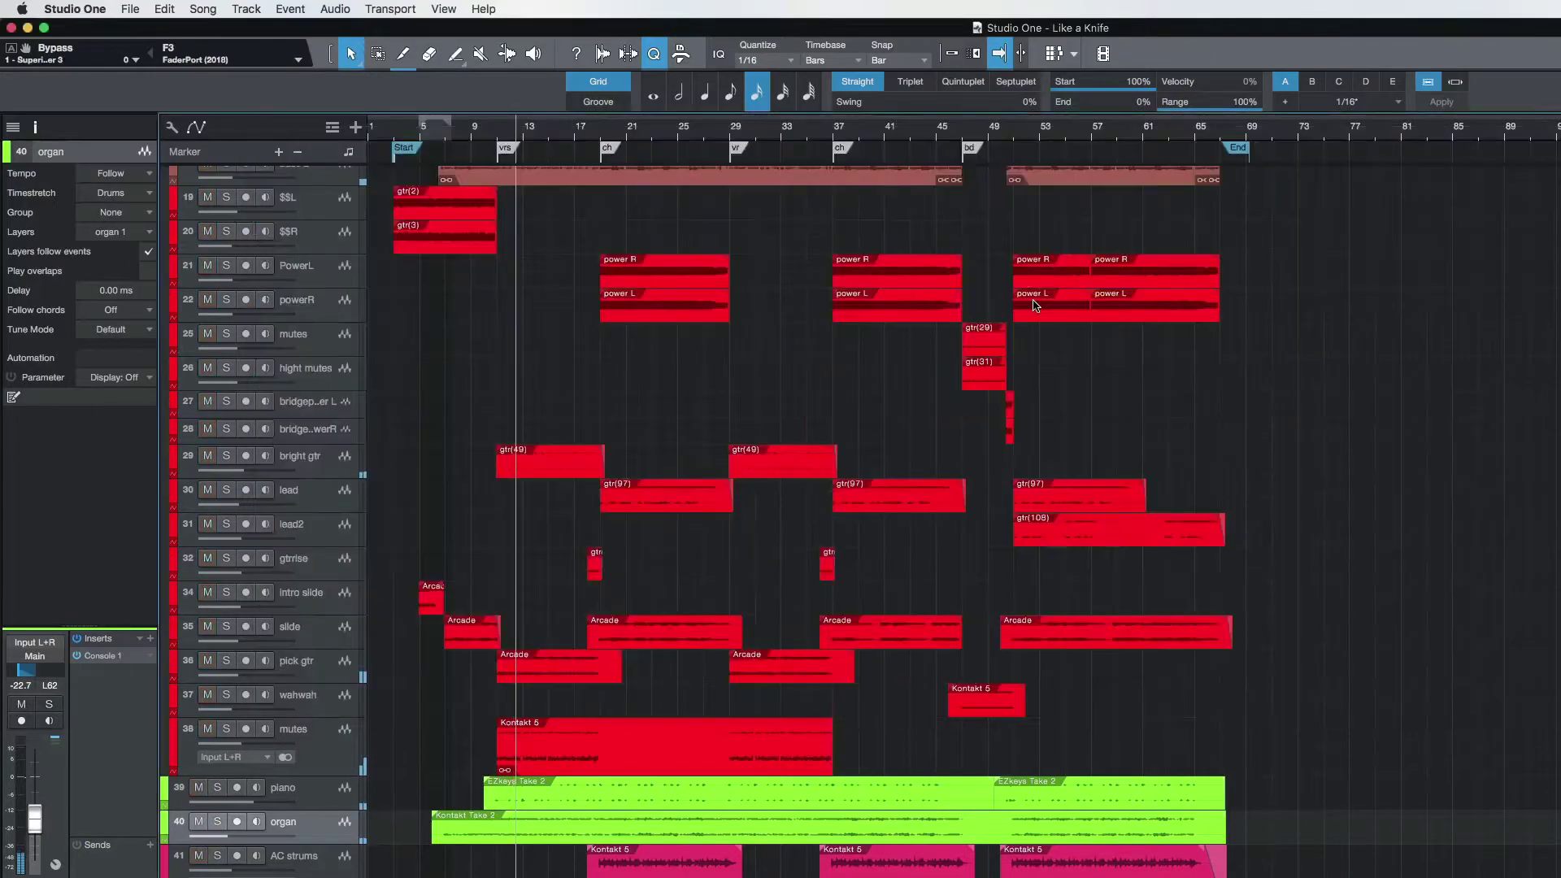
key(space)
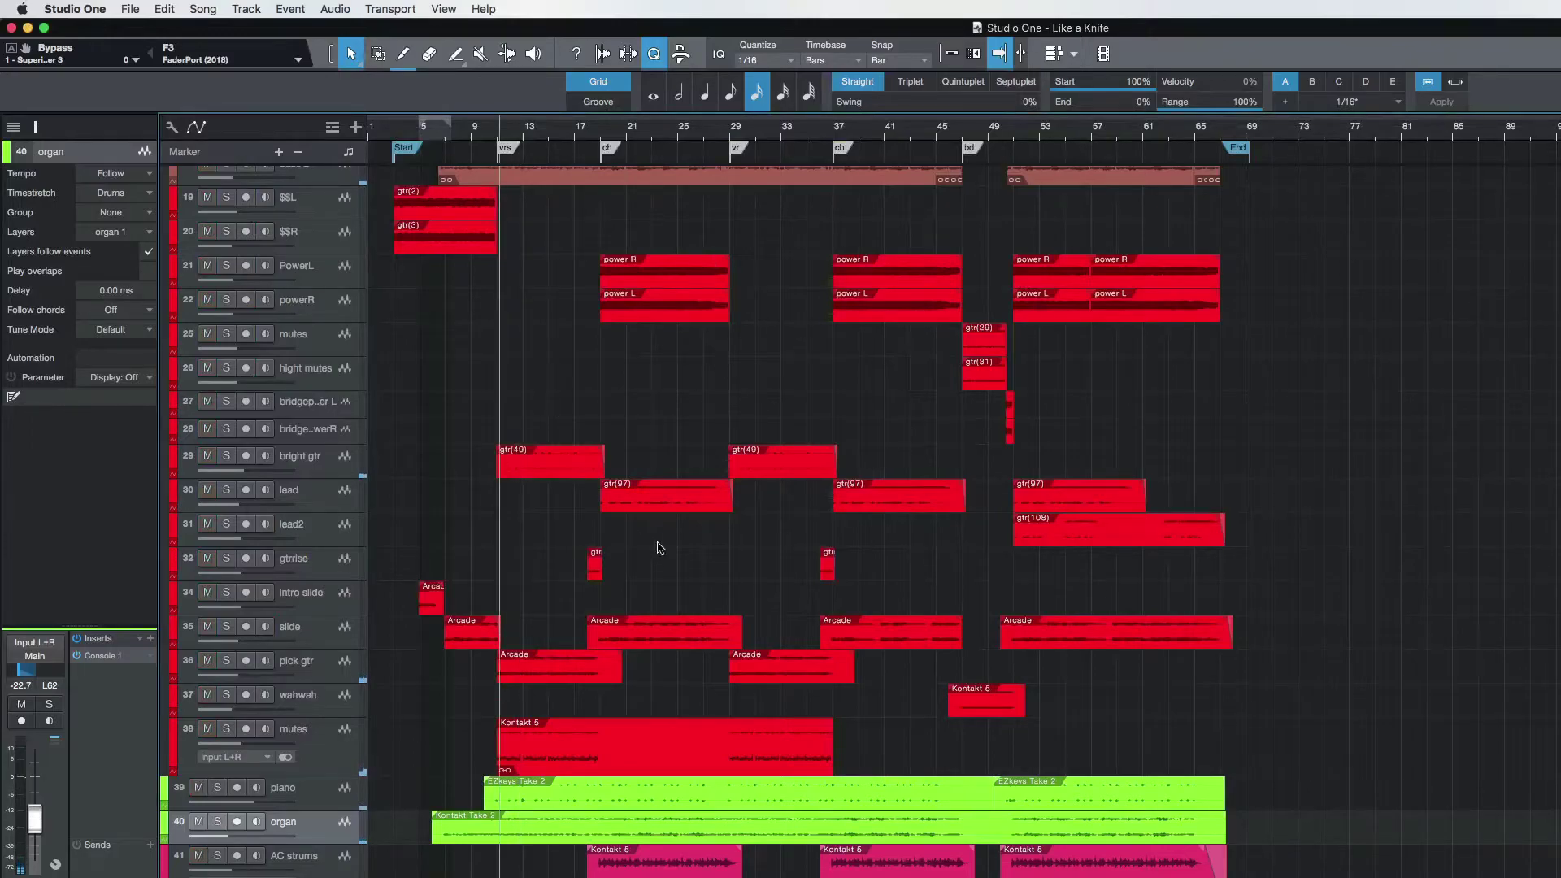
scroll(444, 709, down, 1)
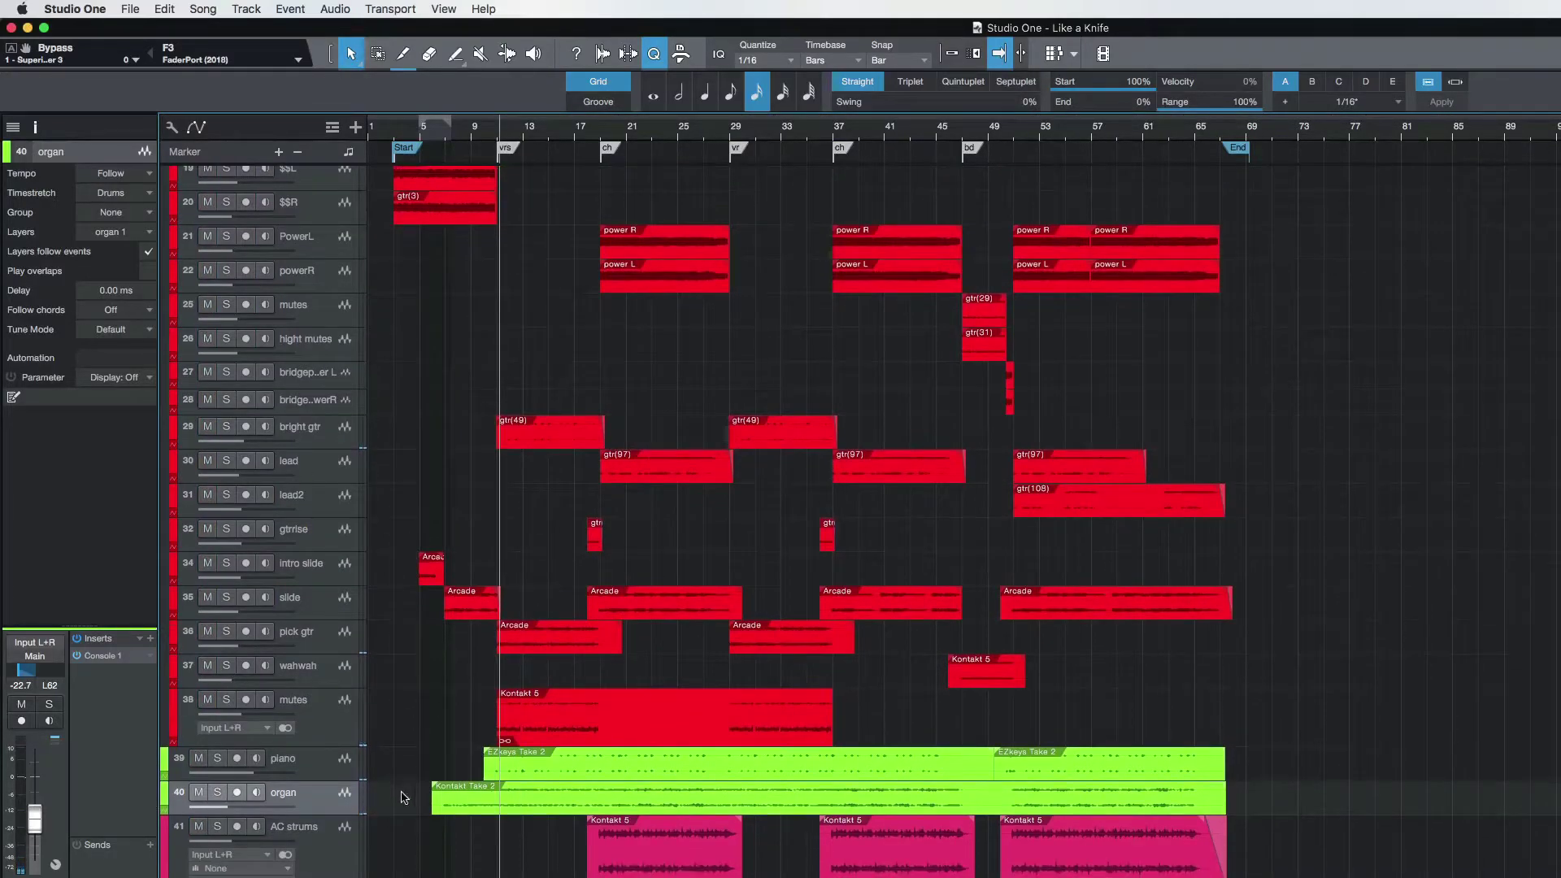
click(246, 10)
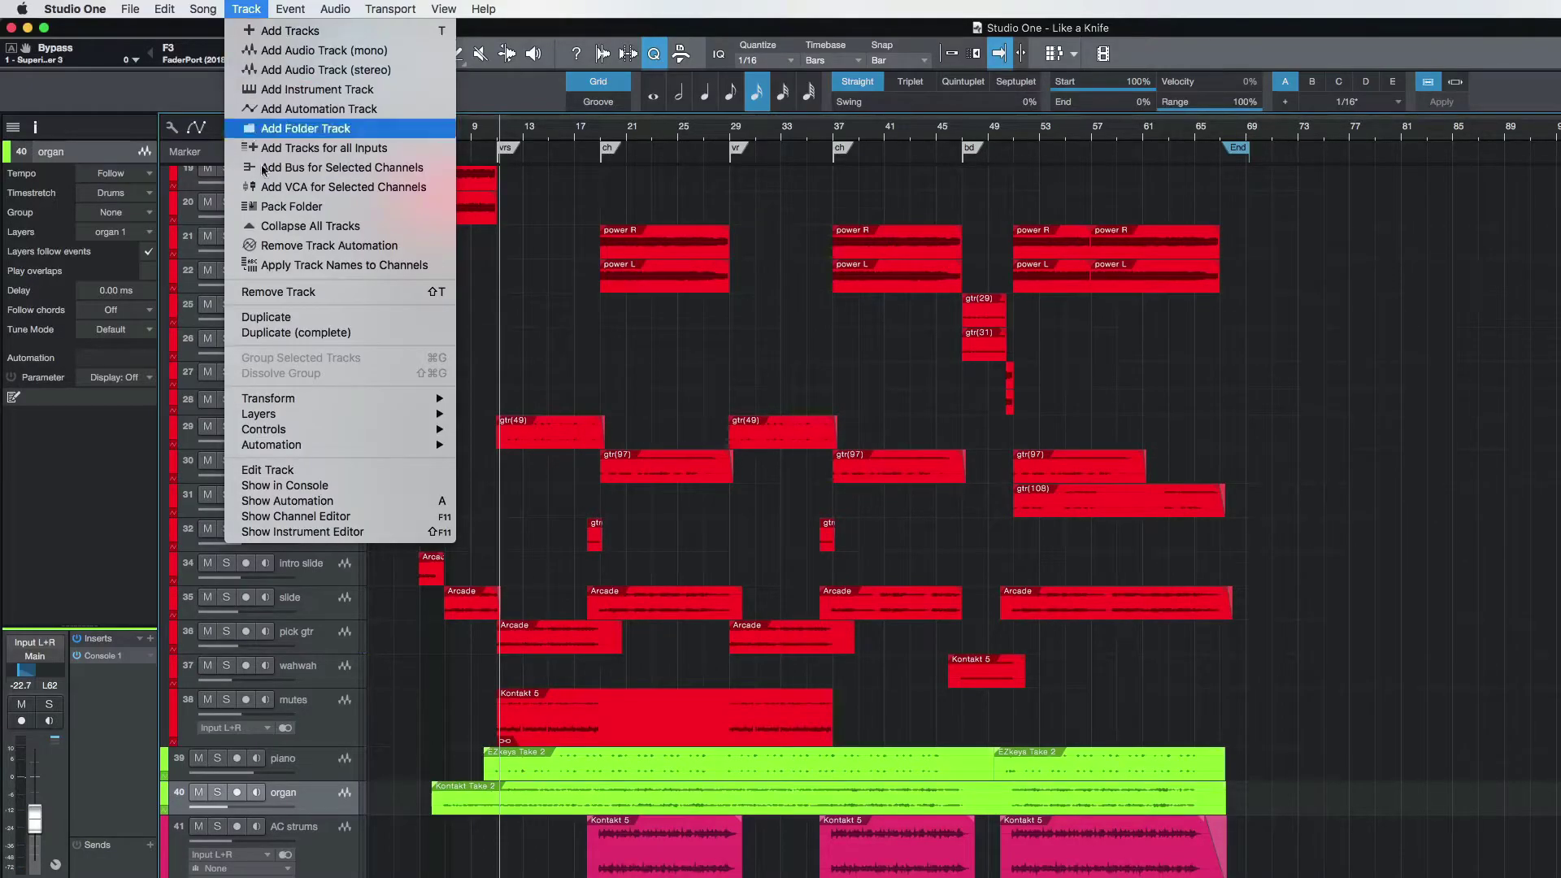
click(288, 332)
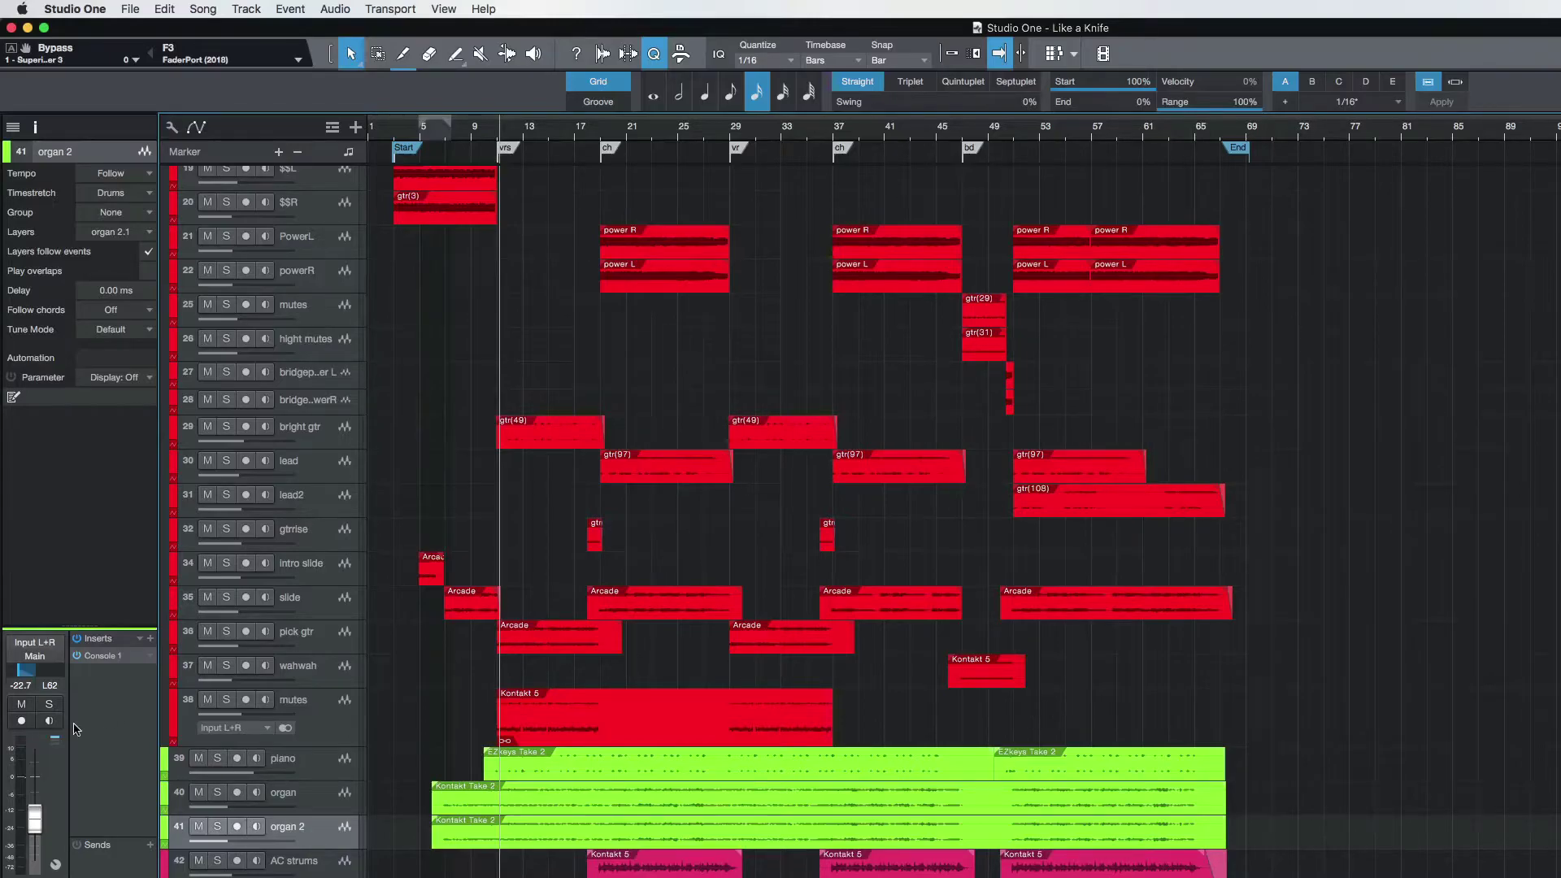
Step: Find the LittleRadiator plug-in by searching for "little" and insert it after Console 1 on organ 2
click(150, 642)
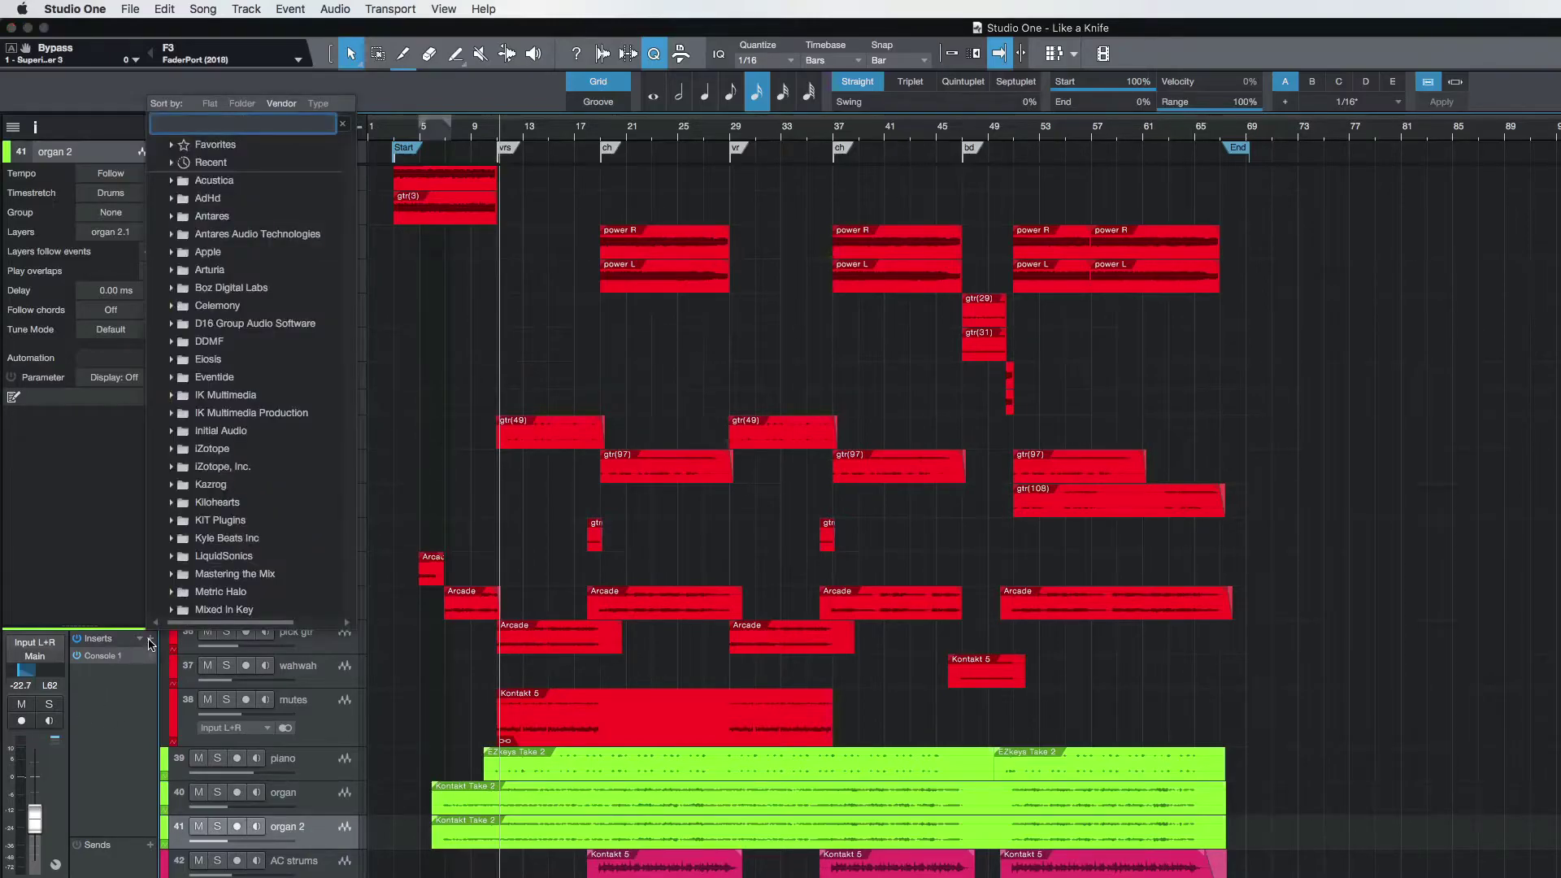
text(little)
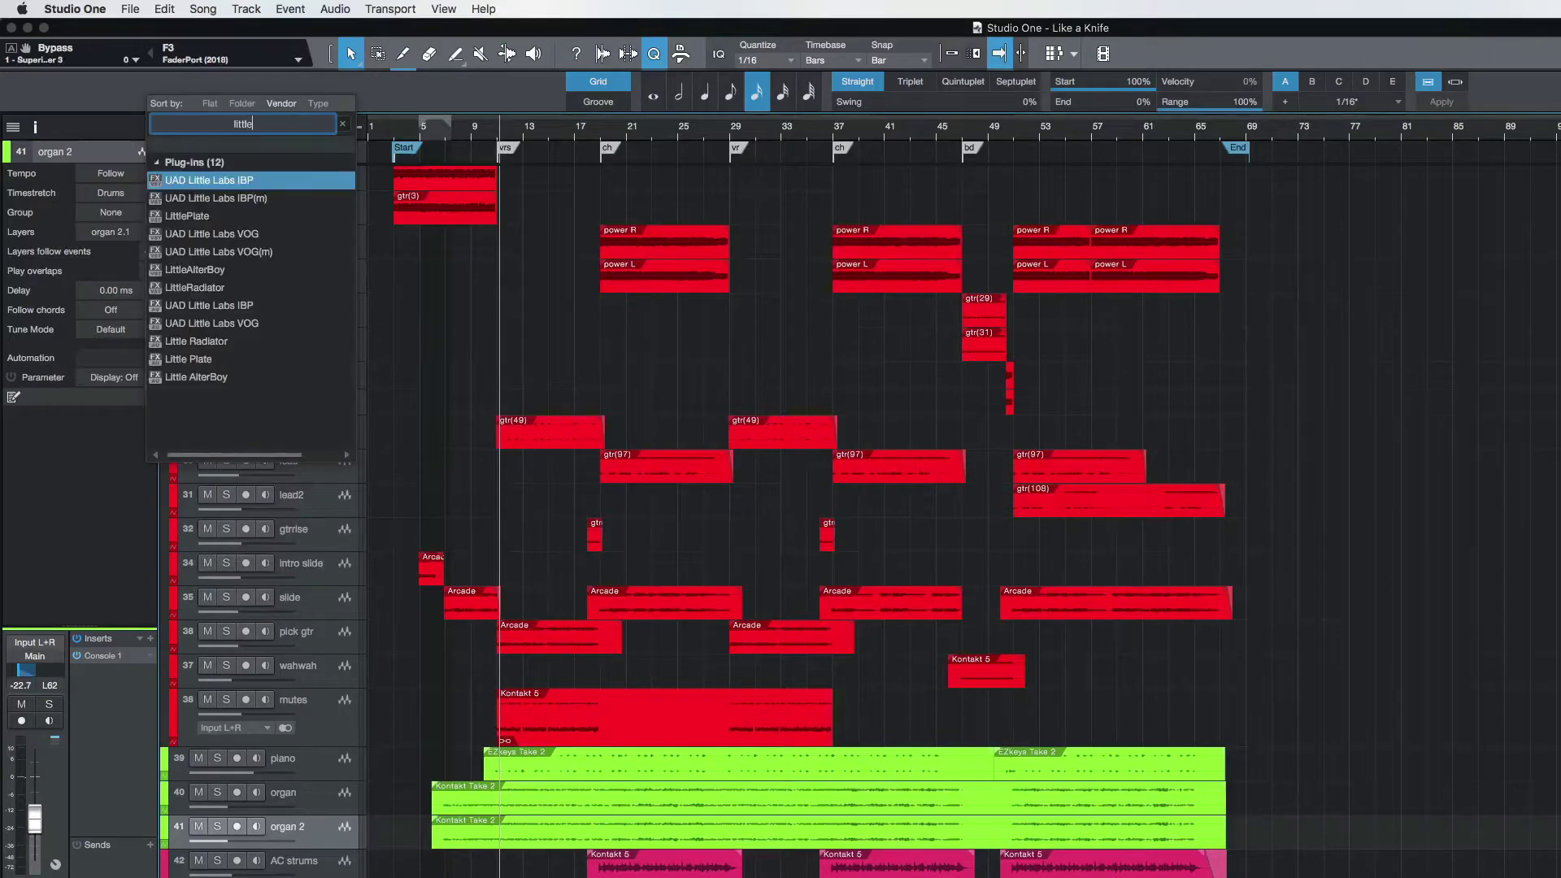
click(183, 293)
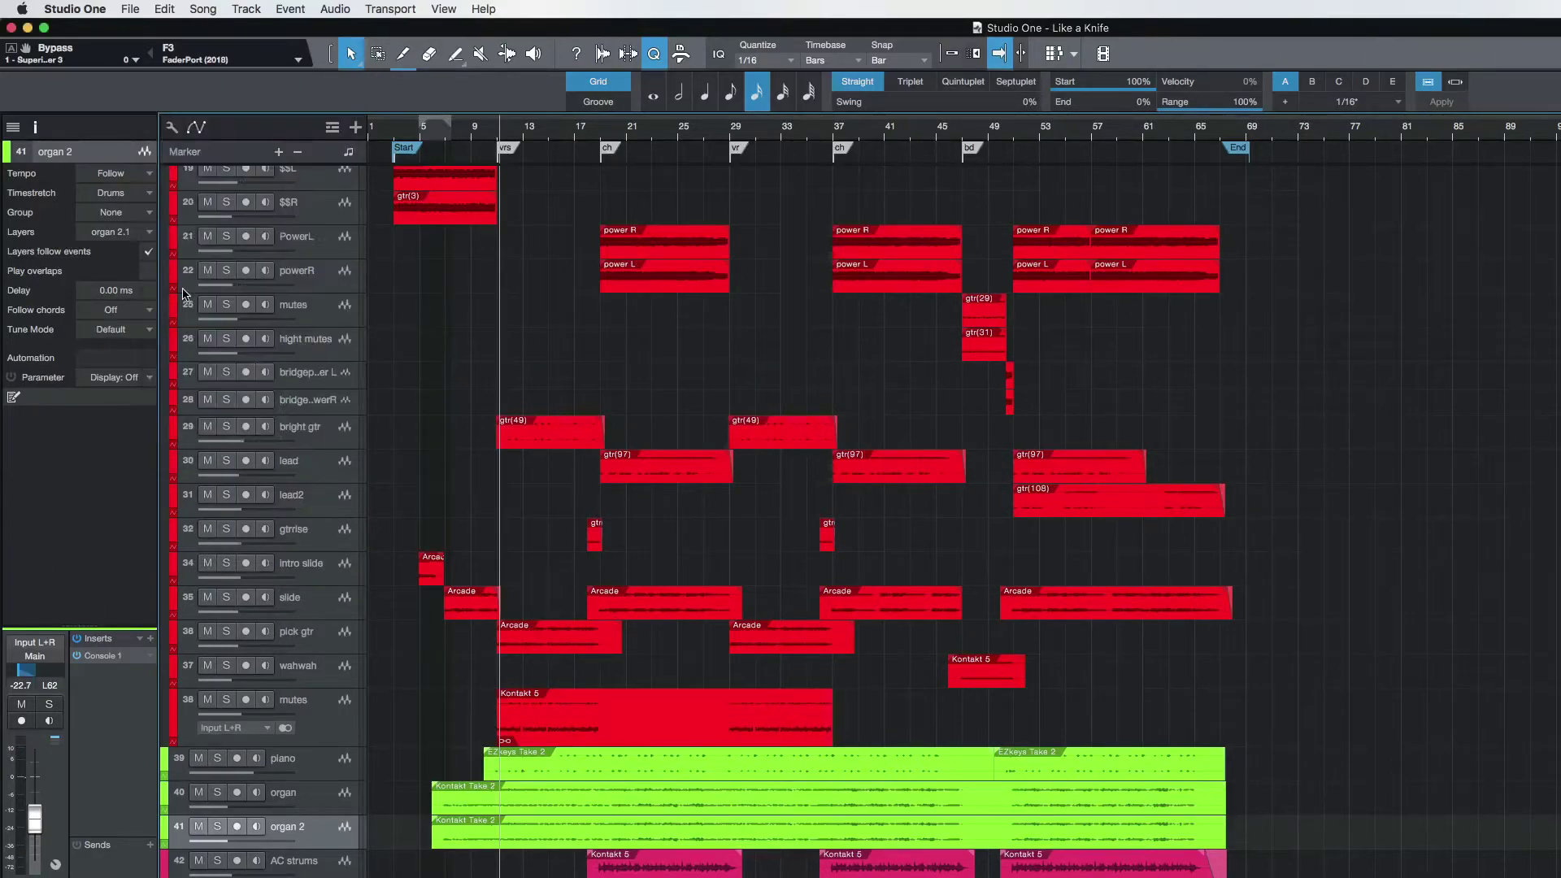
Step: With organ 2 soloed, turn off LittleRadiator's noise, set heat to maximum and mix to about halfway, and unsolo the track
click(217, 827)
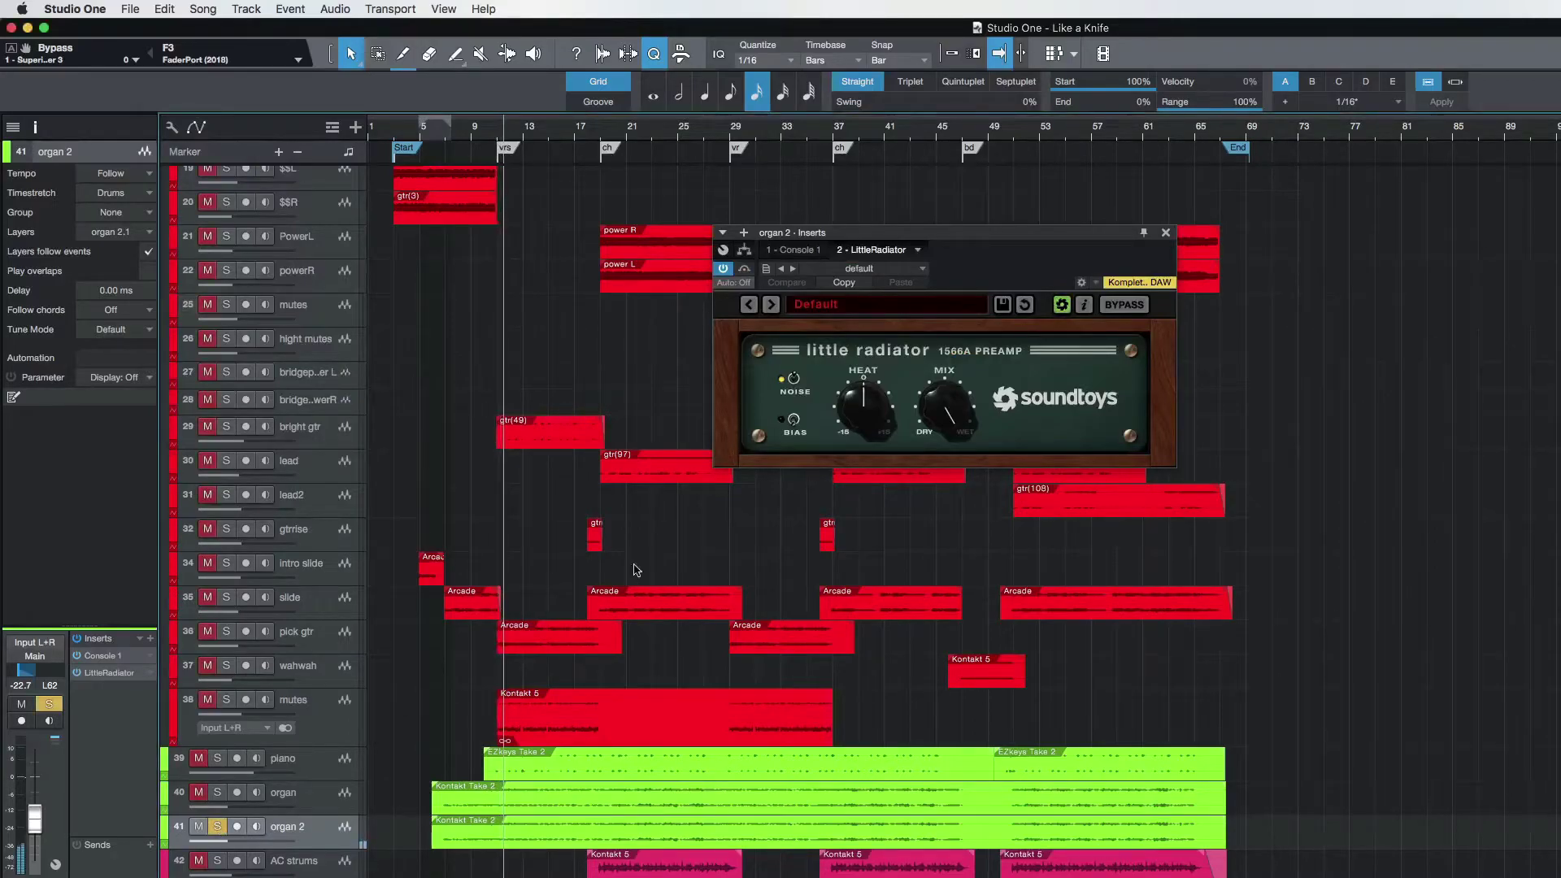
click(795, 379)
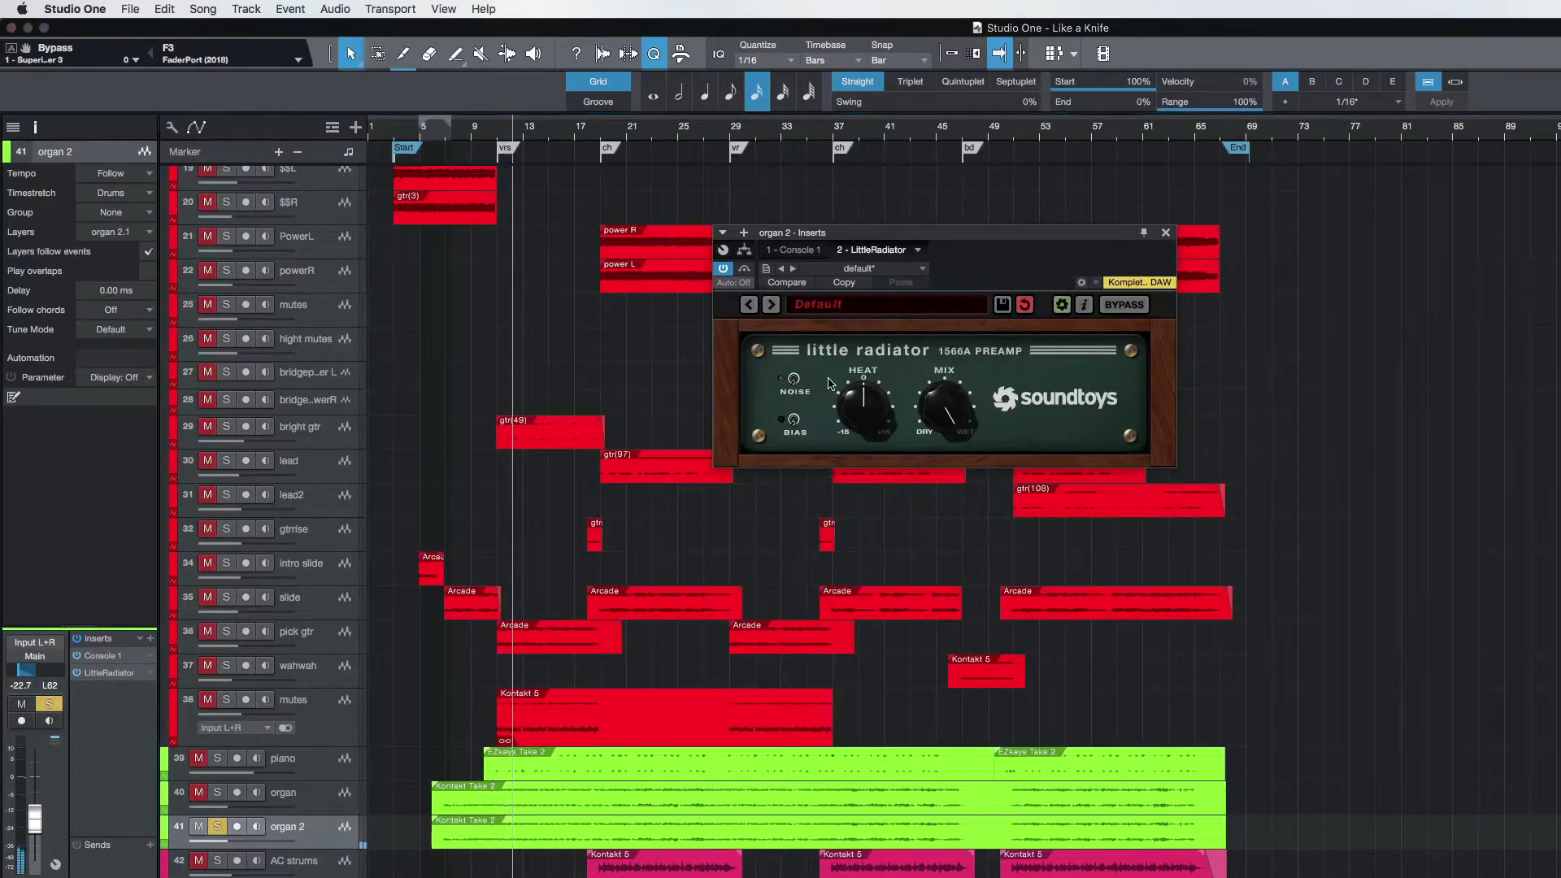
drag(864, 405, 867, 355)
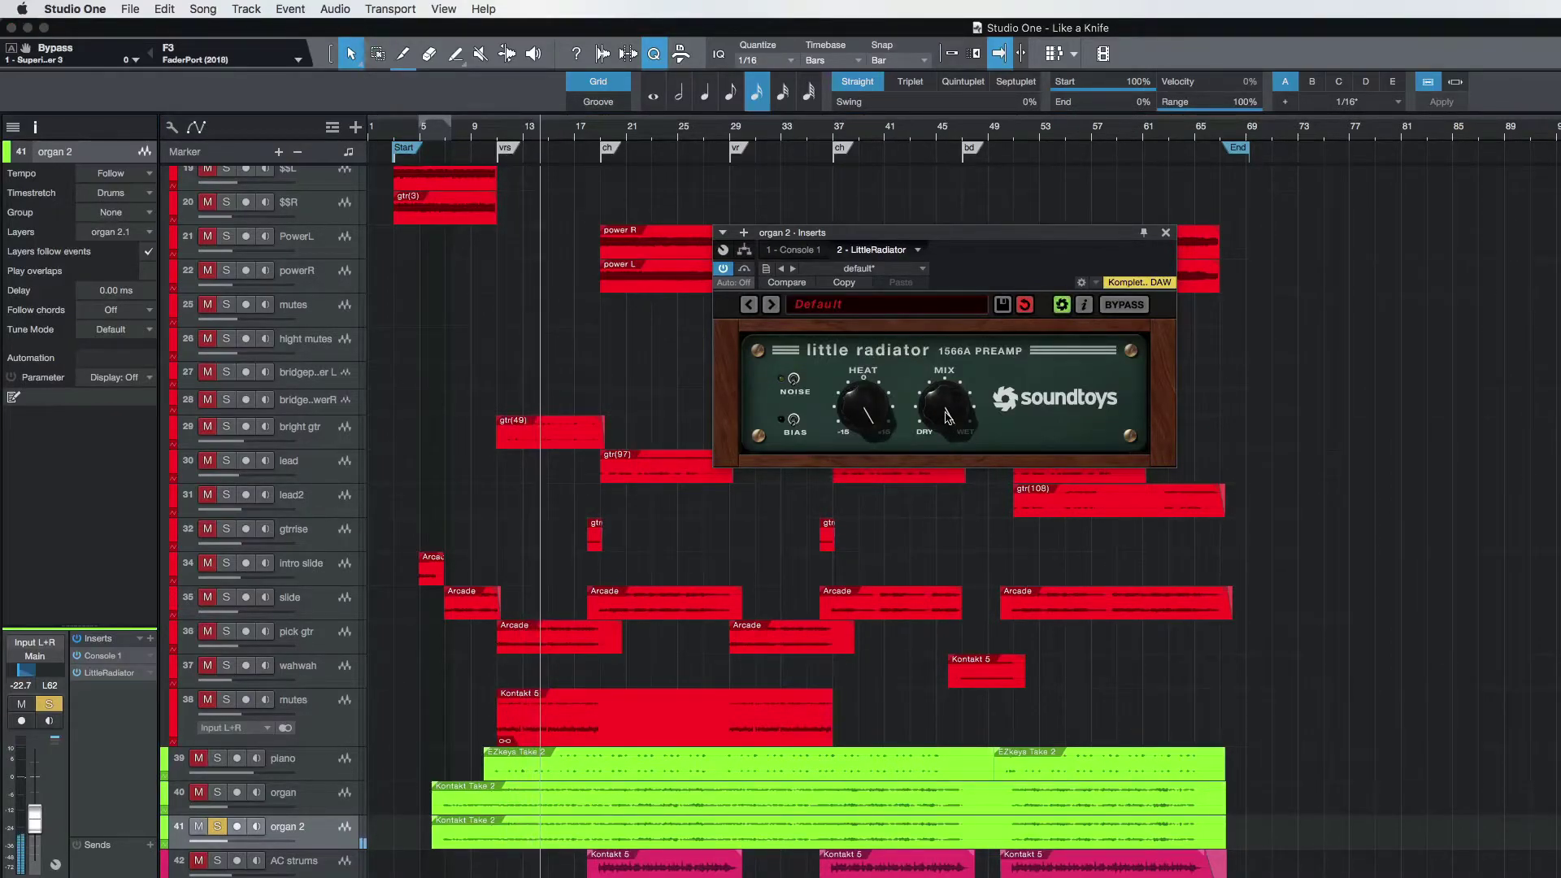
drag(944, 396, 942, 422)
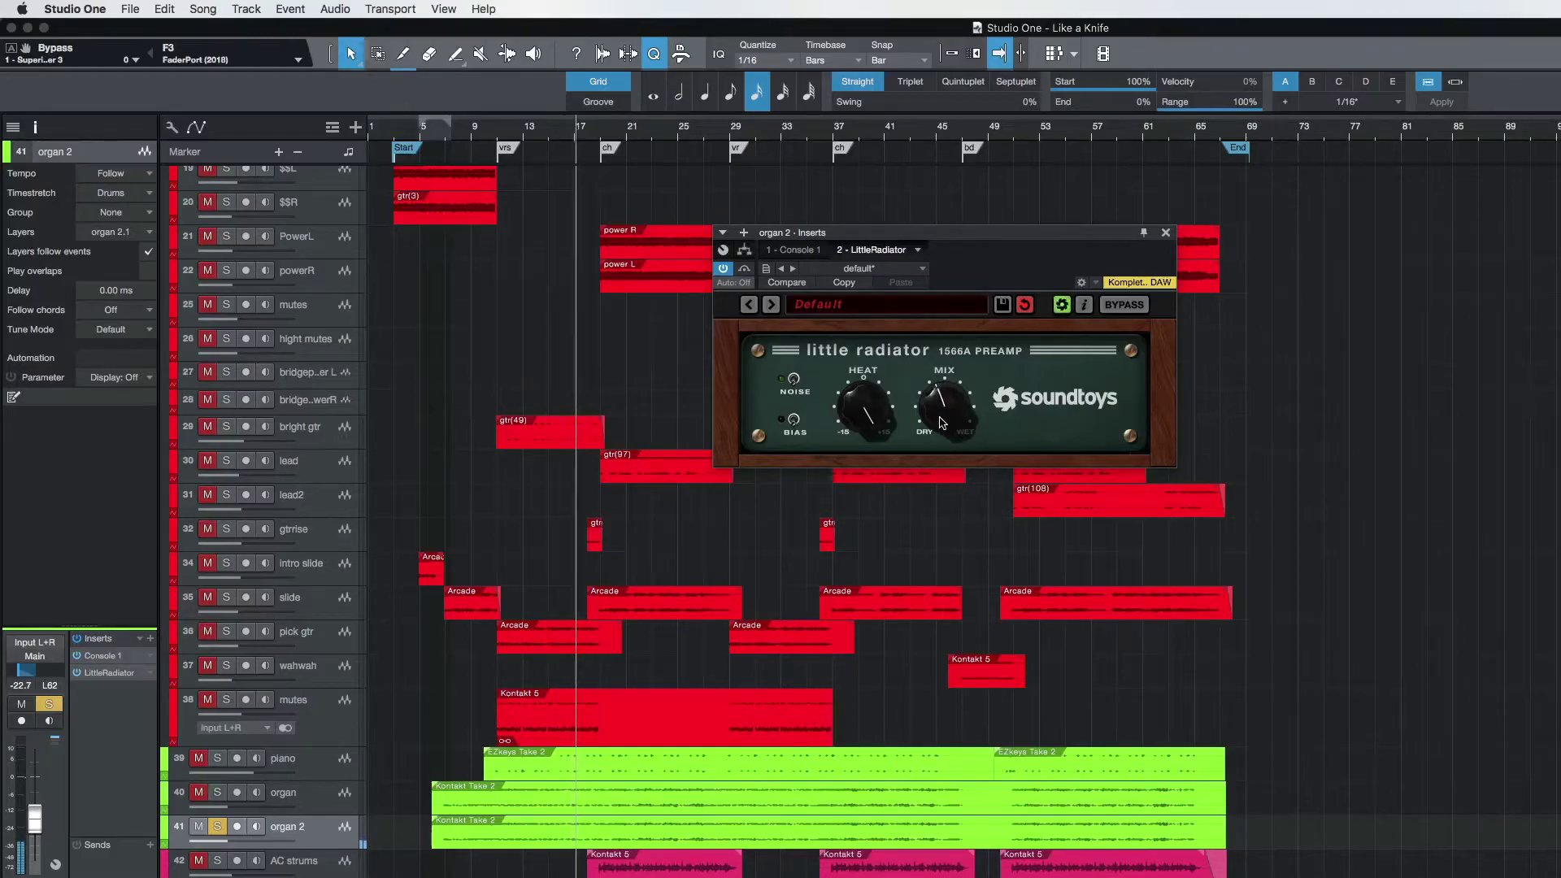
click(218, 827)
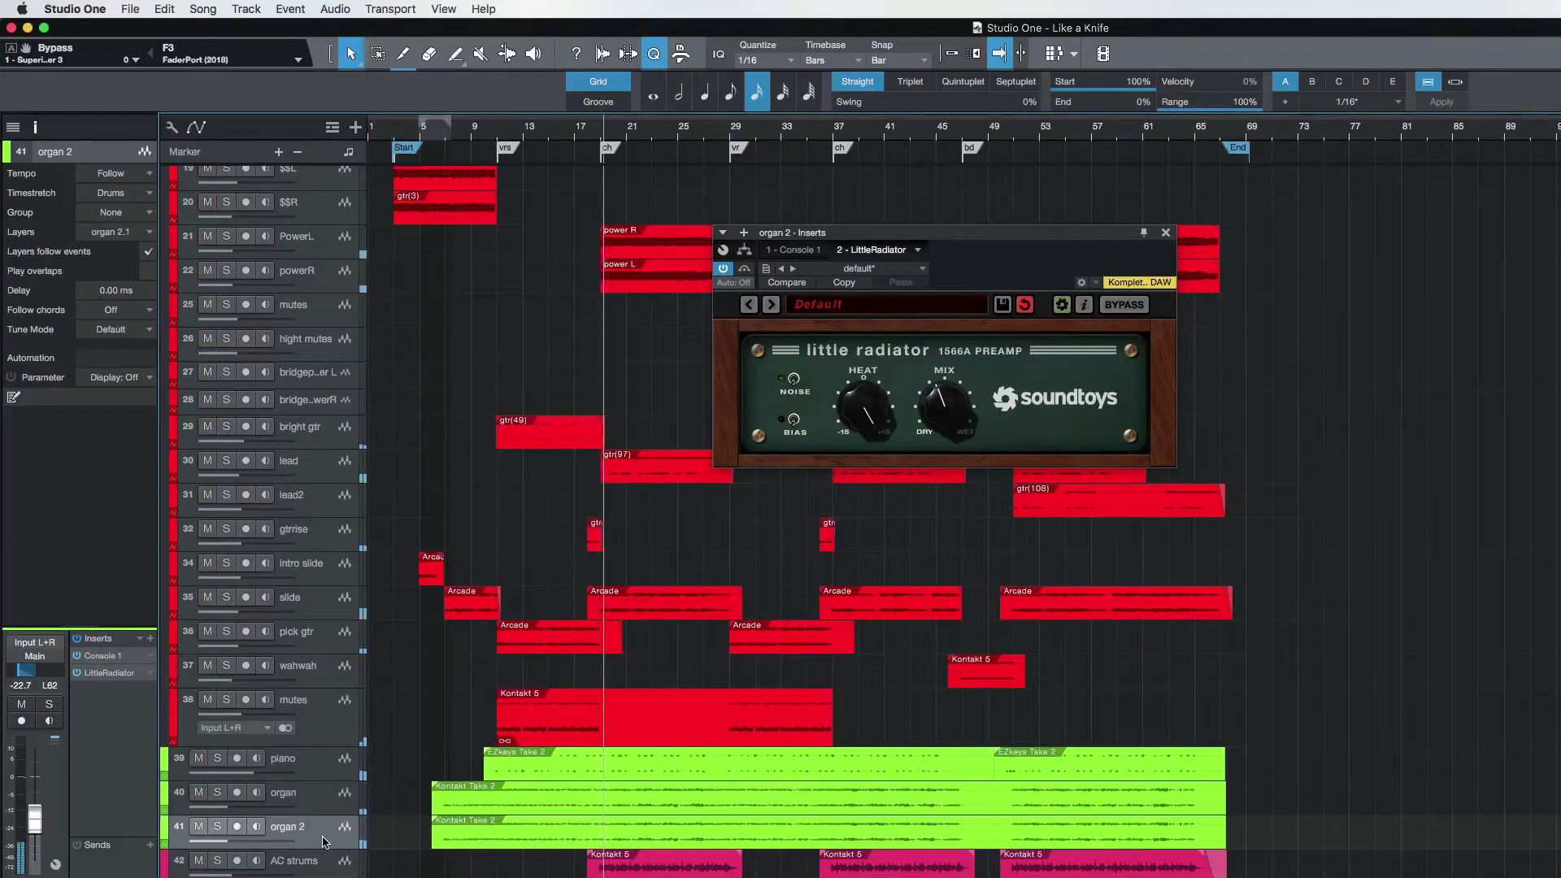
Step: Raise the faders of organ and organ 2 together to -22.1 dB, show the mixer, and close the LittleRadiator window
click(322, 808)
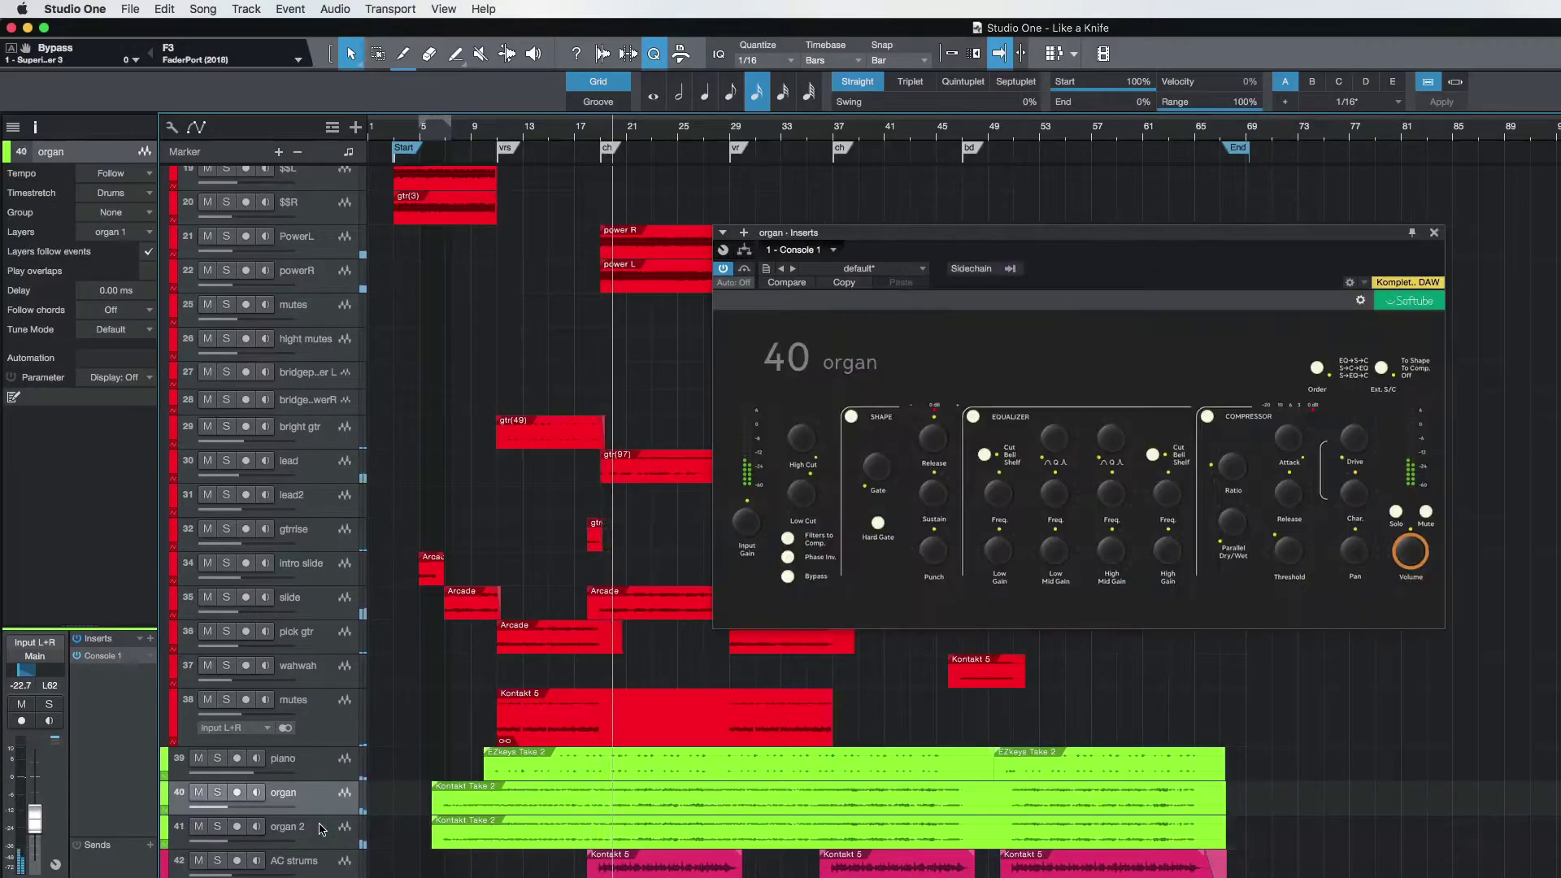
click(324, 842)
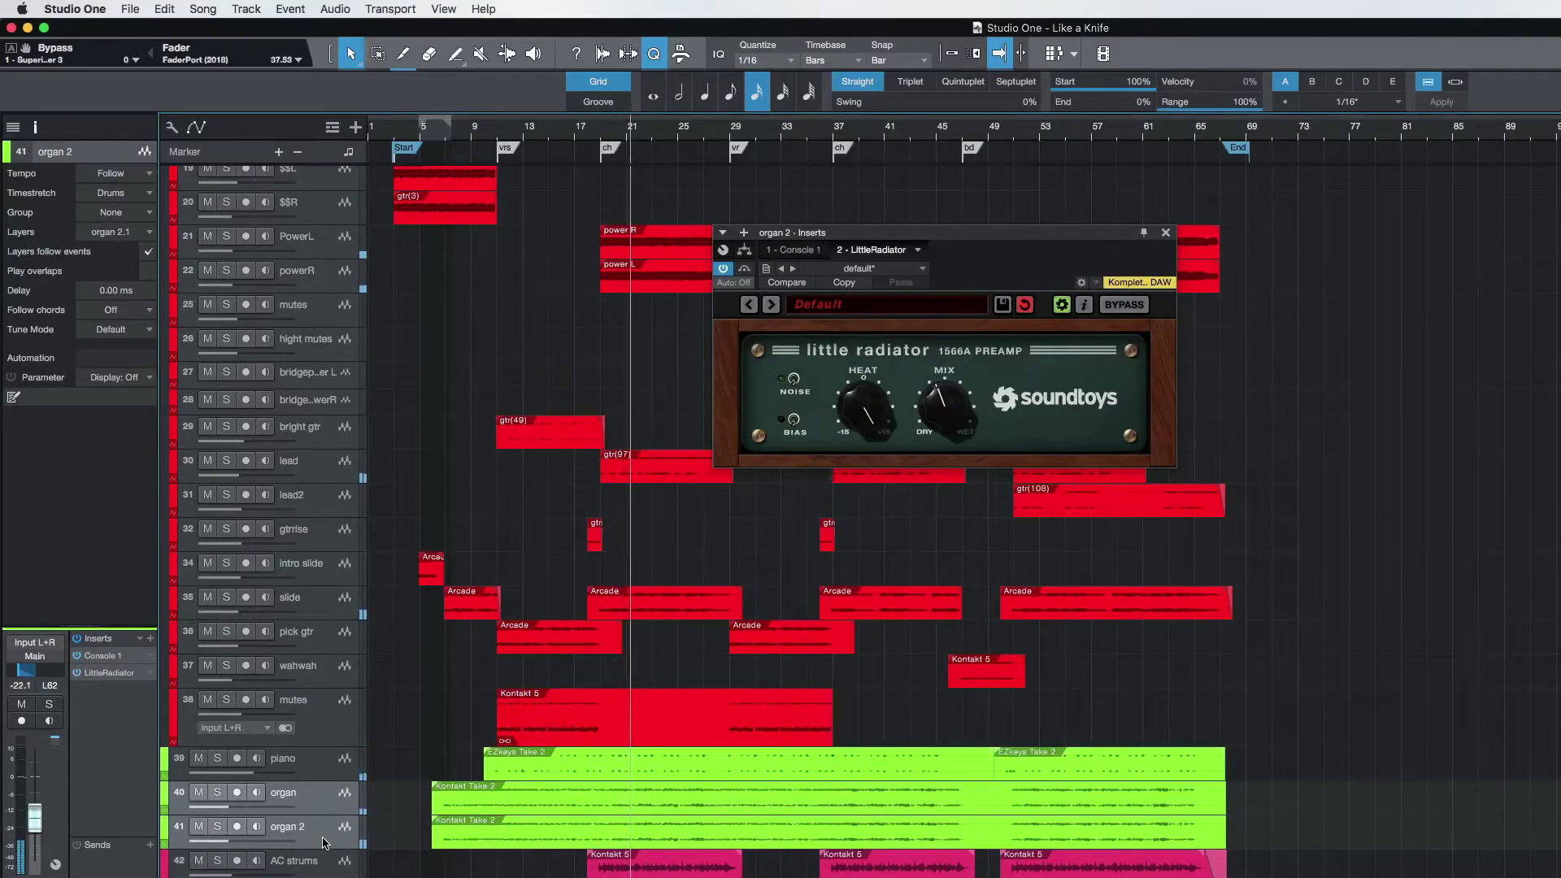
key(F3)
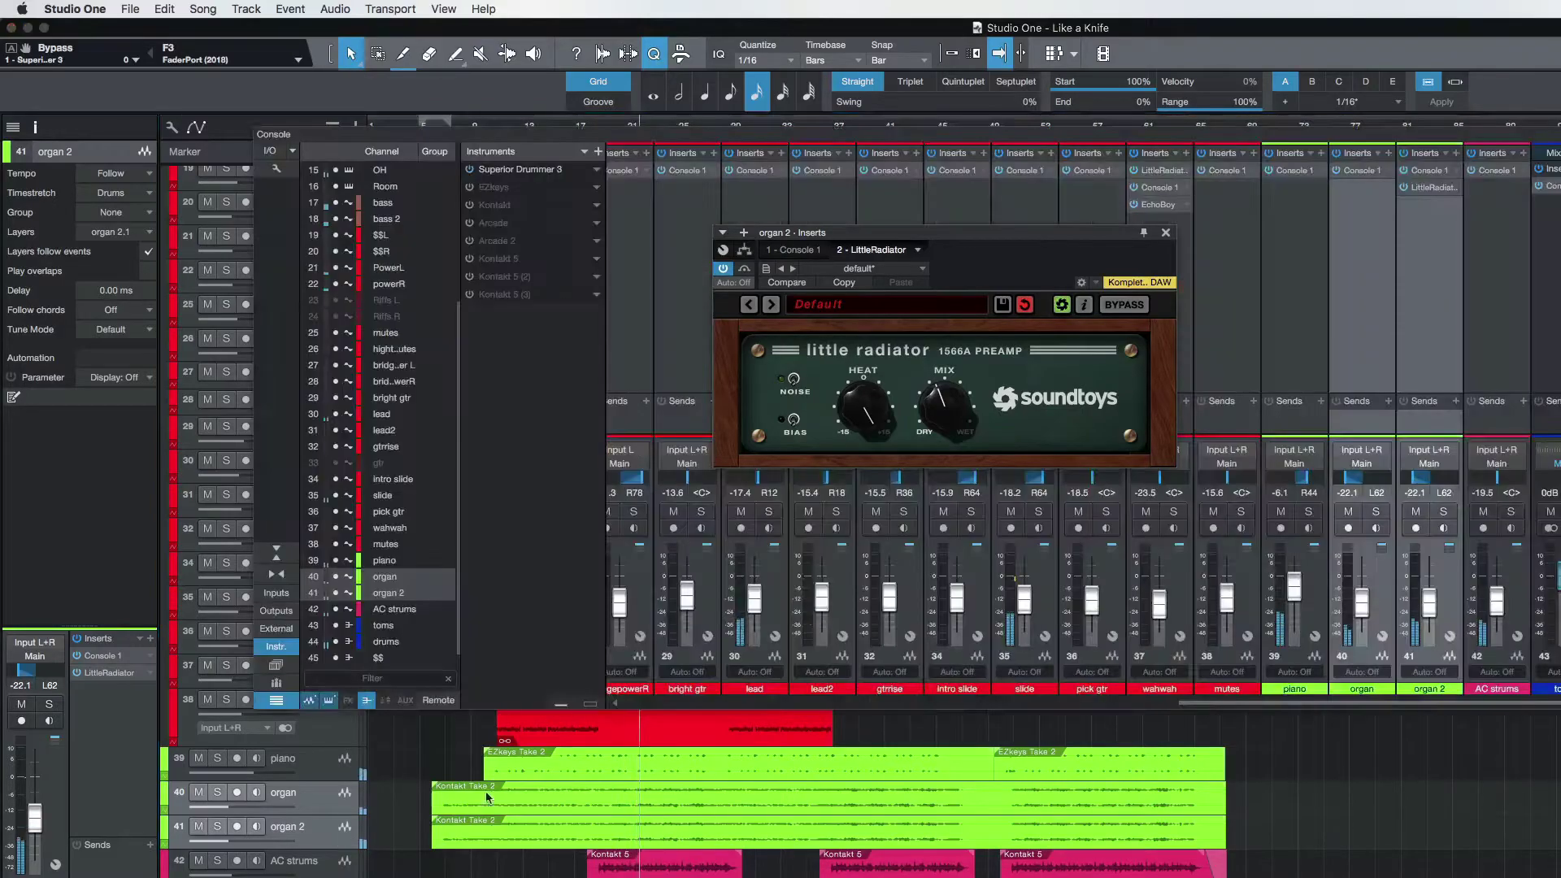
click(1166, 233)
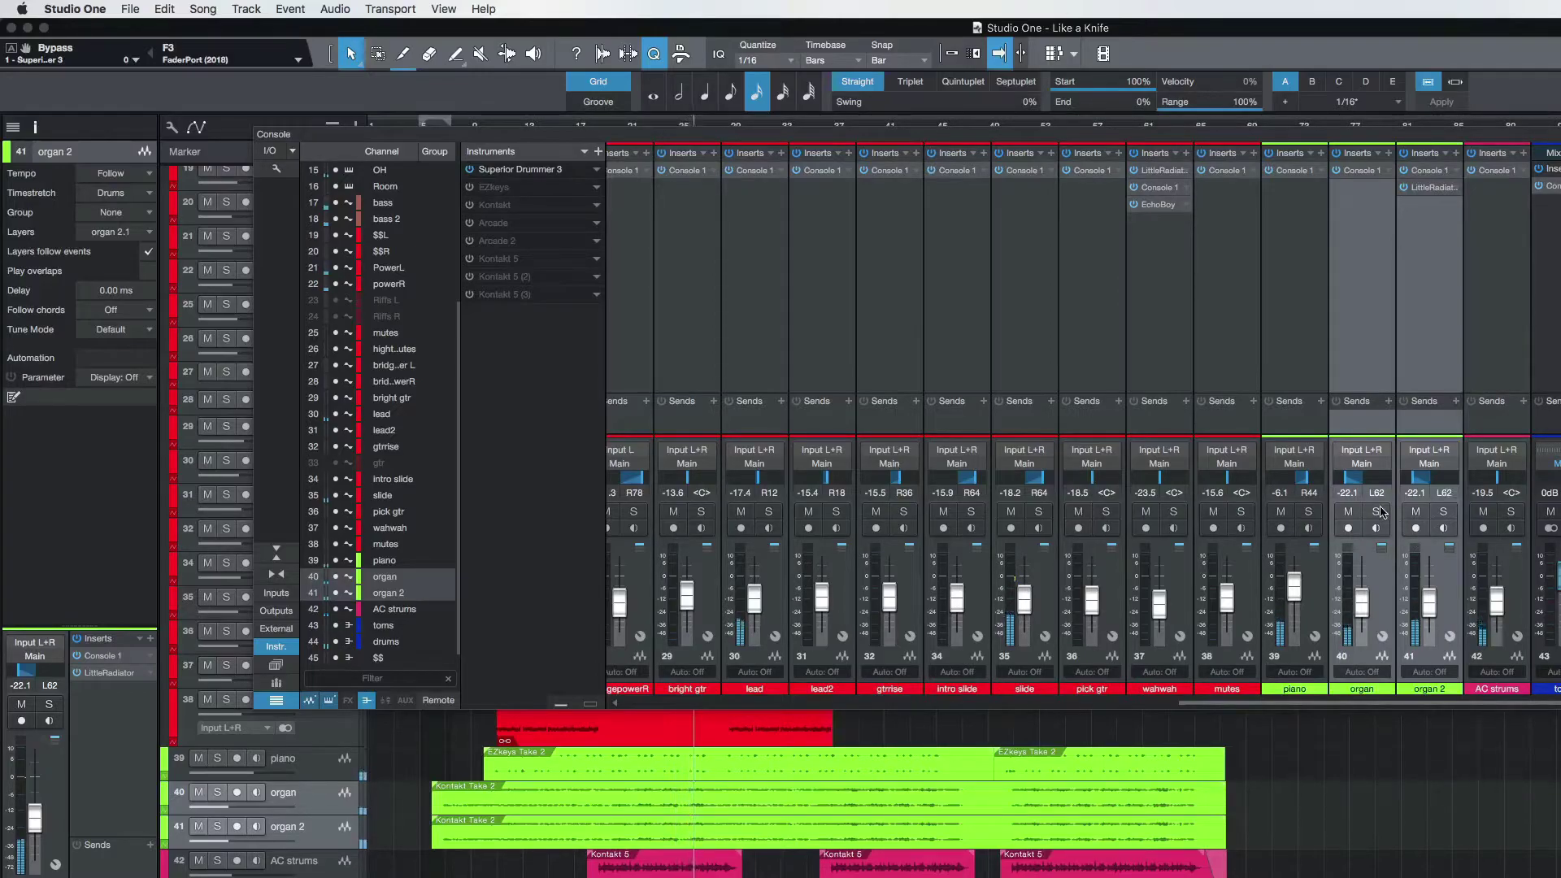
Step: Compare the original organ alone with organ and organ 2 together by soloing them, moving the mixer to expose the timeline for replay
click(1443, 511)
click(1375, 511)
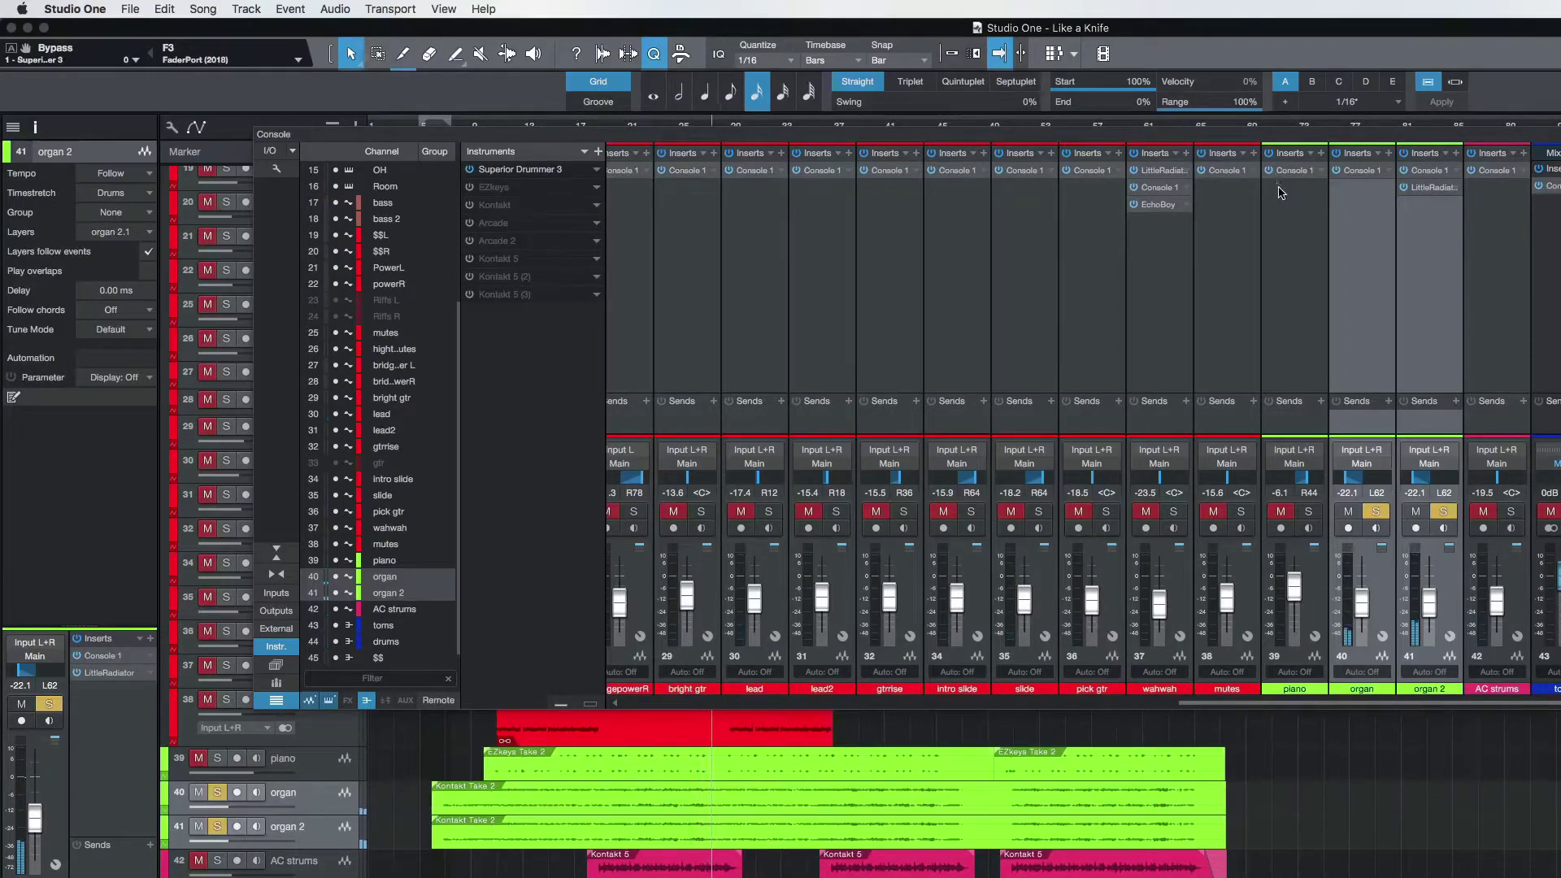
click(1443, 511)
click(1386, 553)
click(1376, 512)
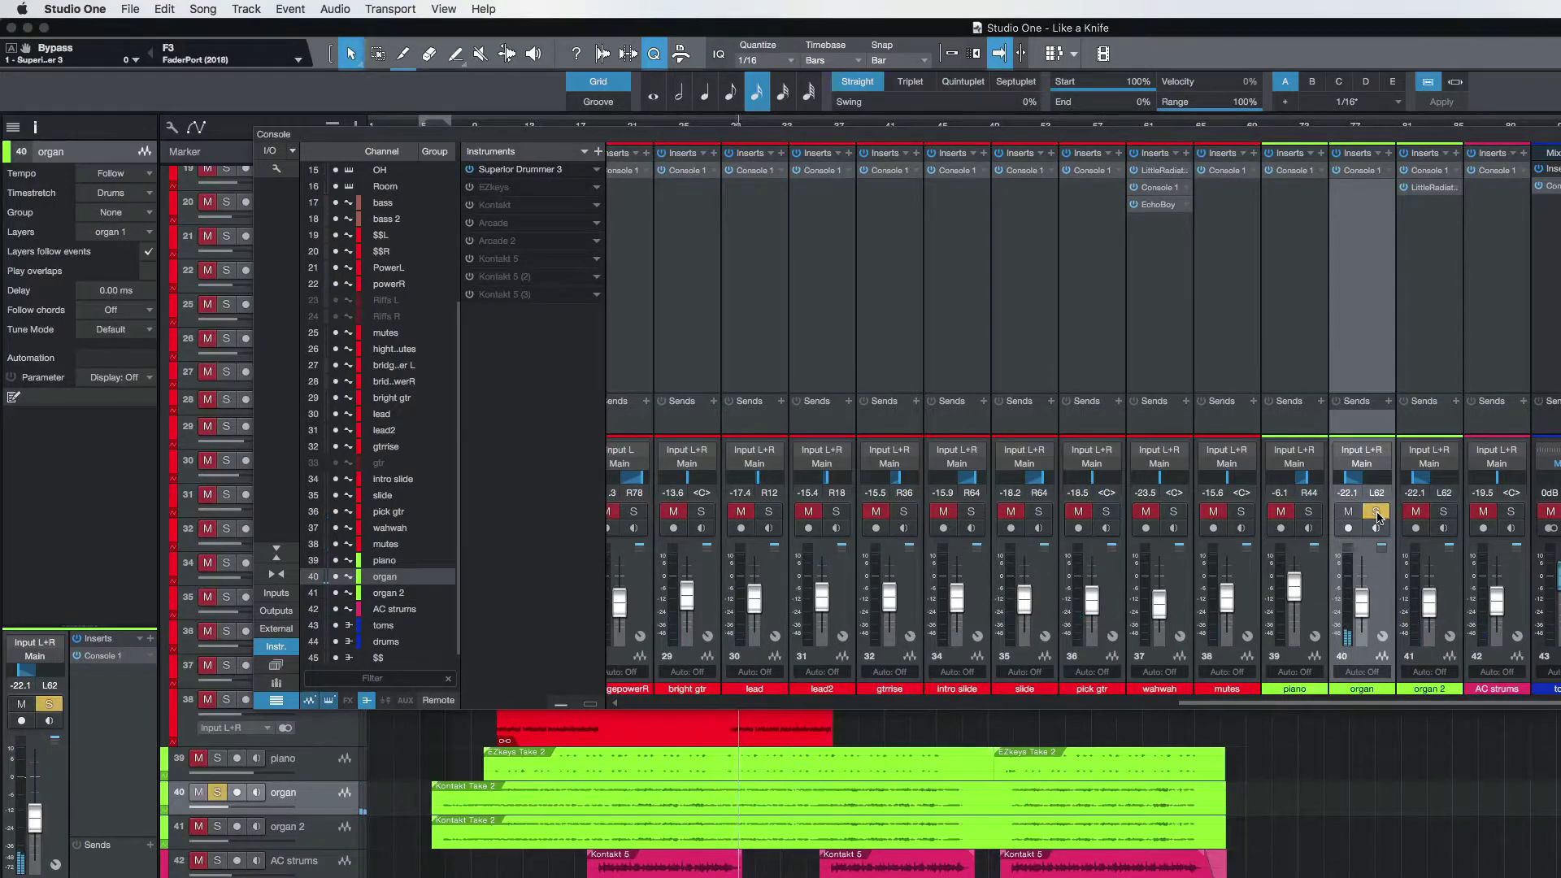
drag(1074, 132, 1062, 236)
click(692, 130)
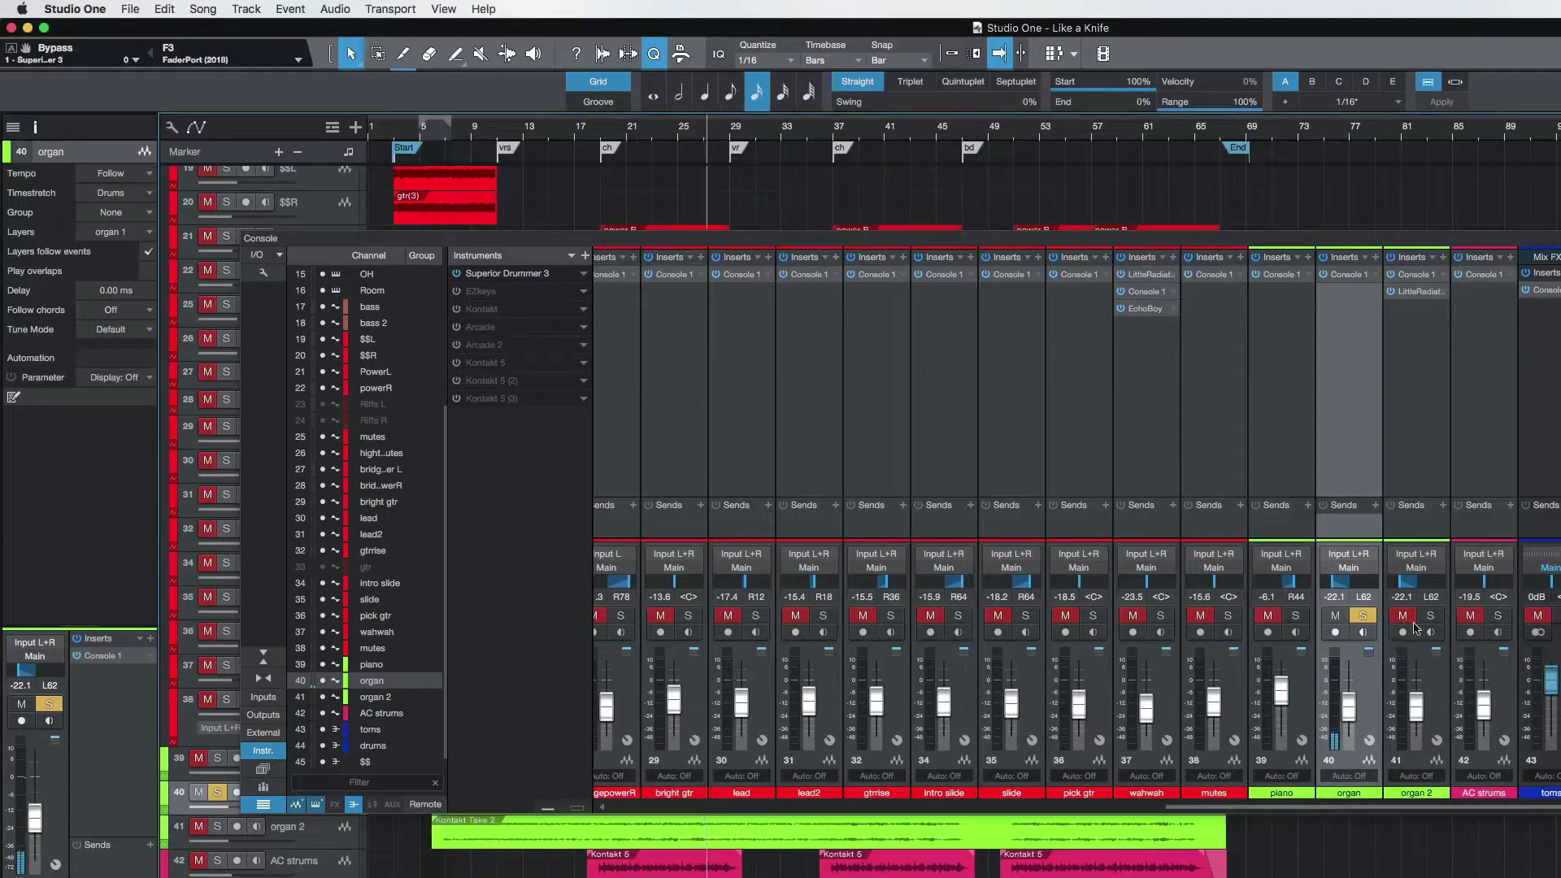
click(1432, 615)
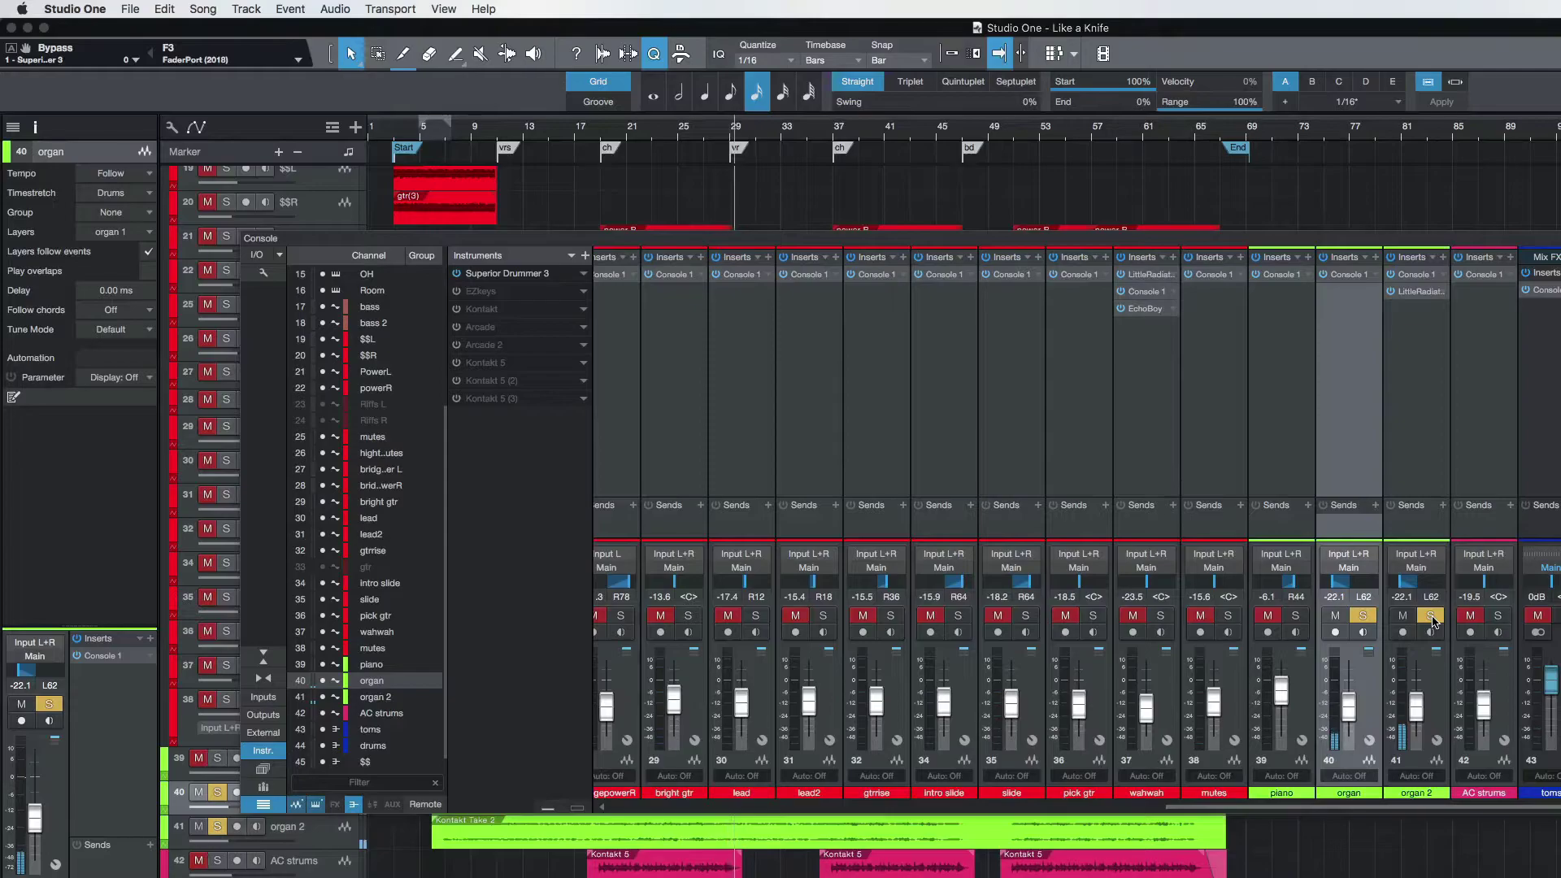
Step: Audition both soloed organs with organ 2's LittleRadiator open, and unsolo them to play the full mix
key(space)
click(1421, 292)
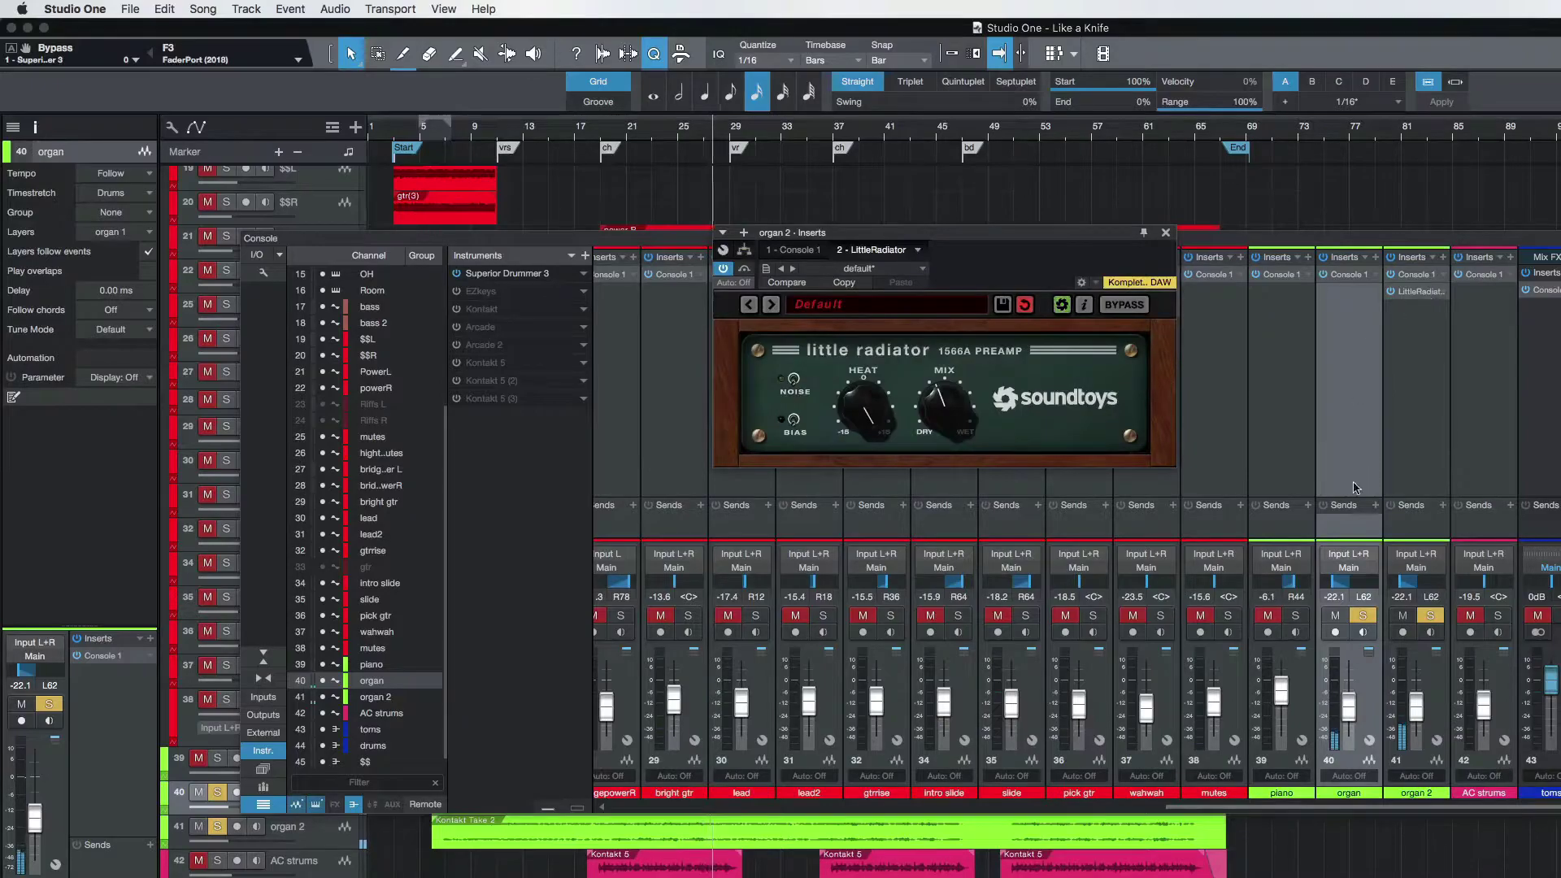
key(space)
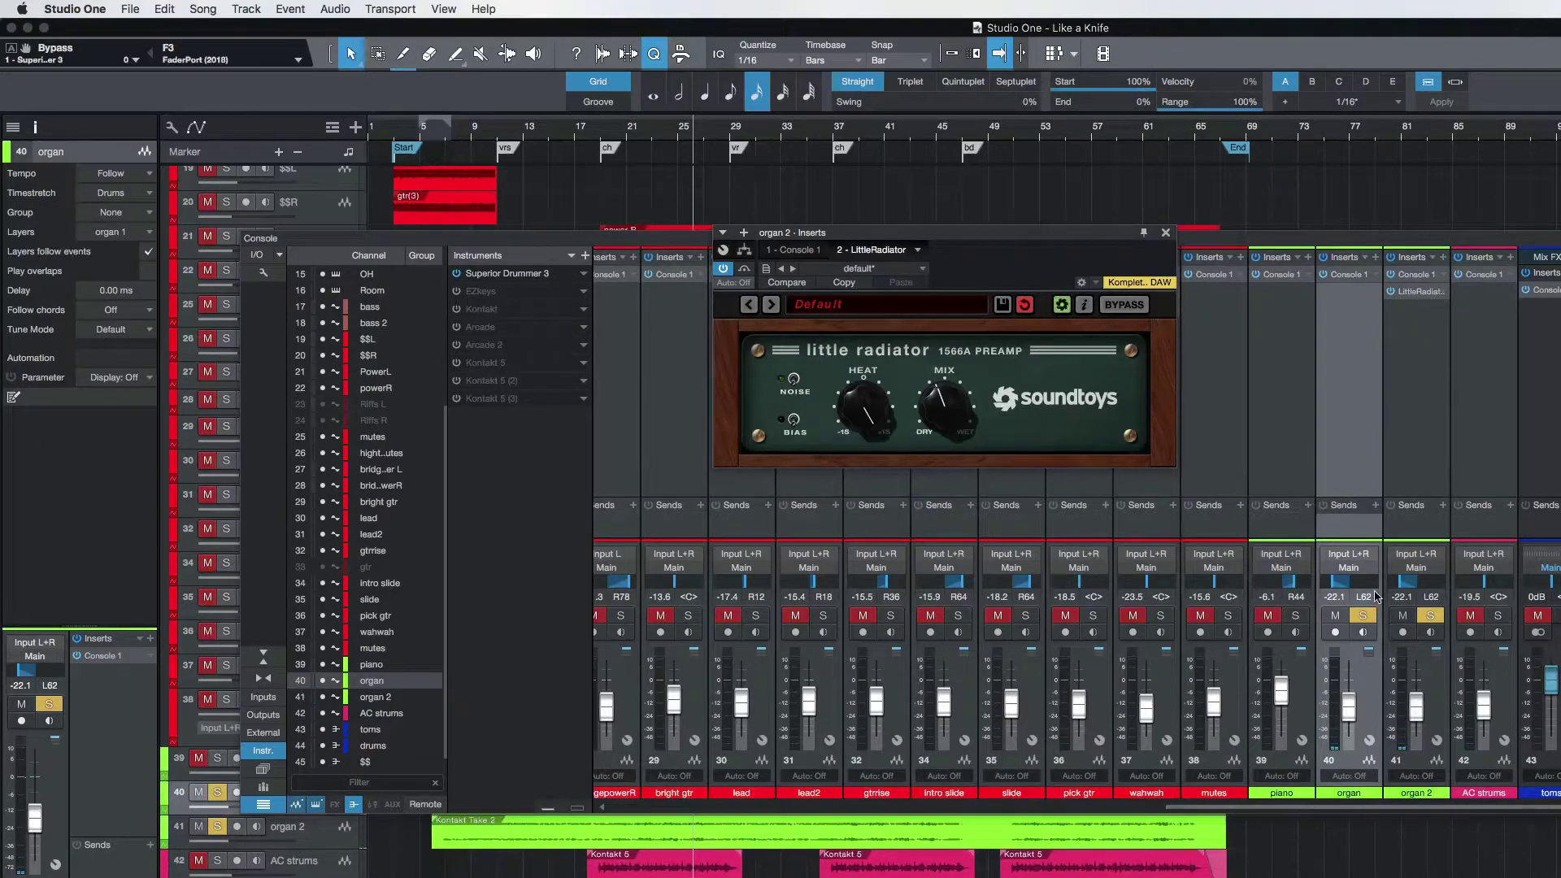
click(1364, 616)
click(1430, 615)
key(space)
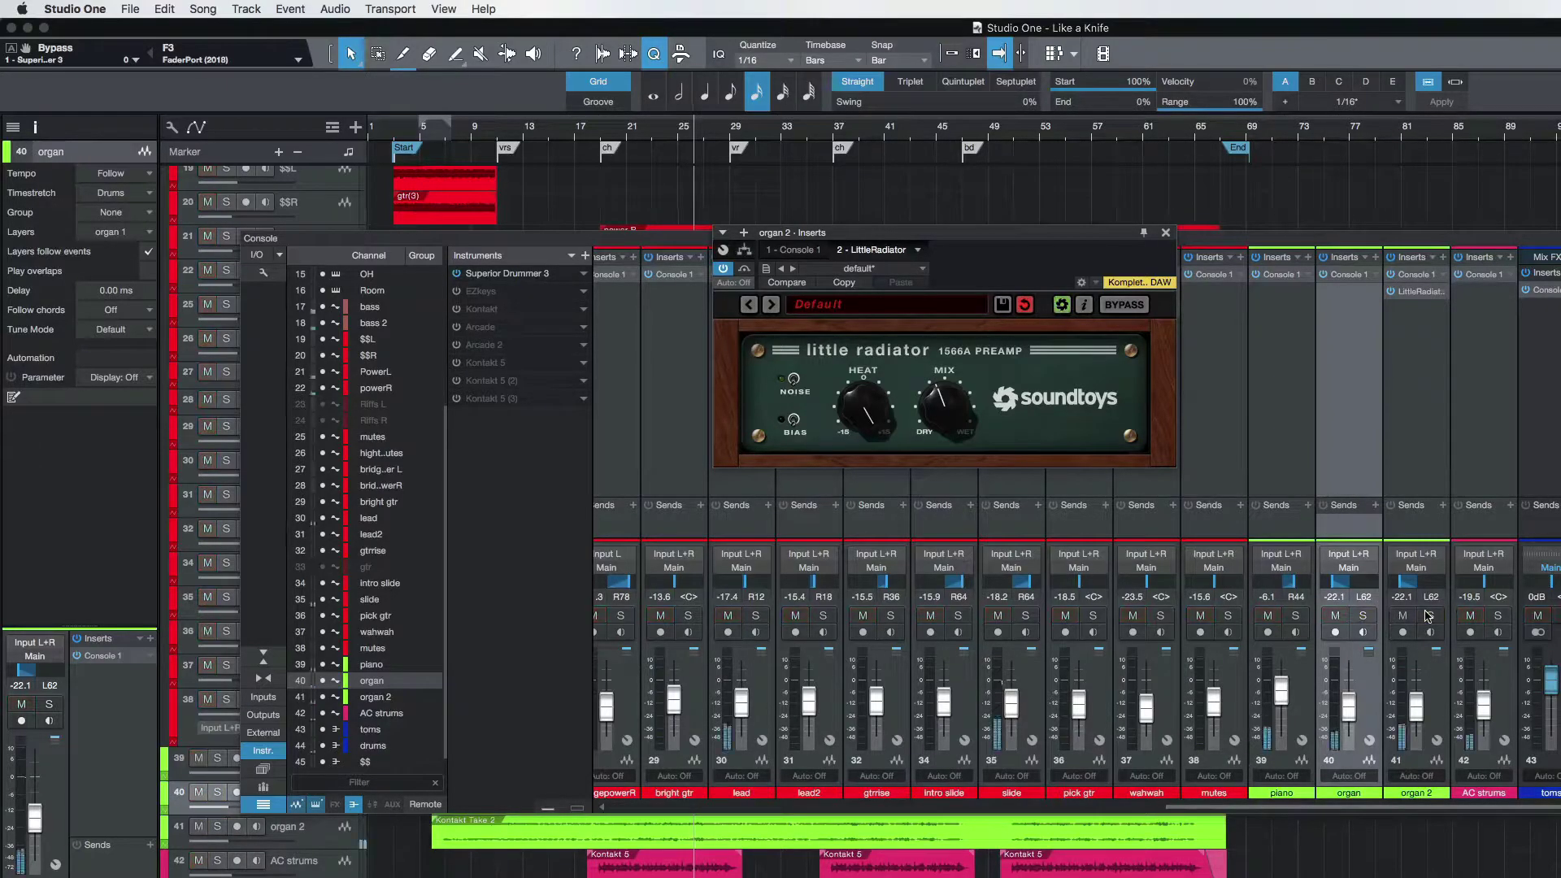
Step: Lower the organ 2 fader to -25.6 dB against the full mix, stop playback, and close LittleRadiator
click(1432, 707)
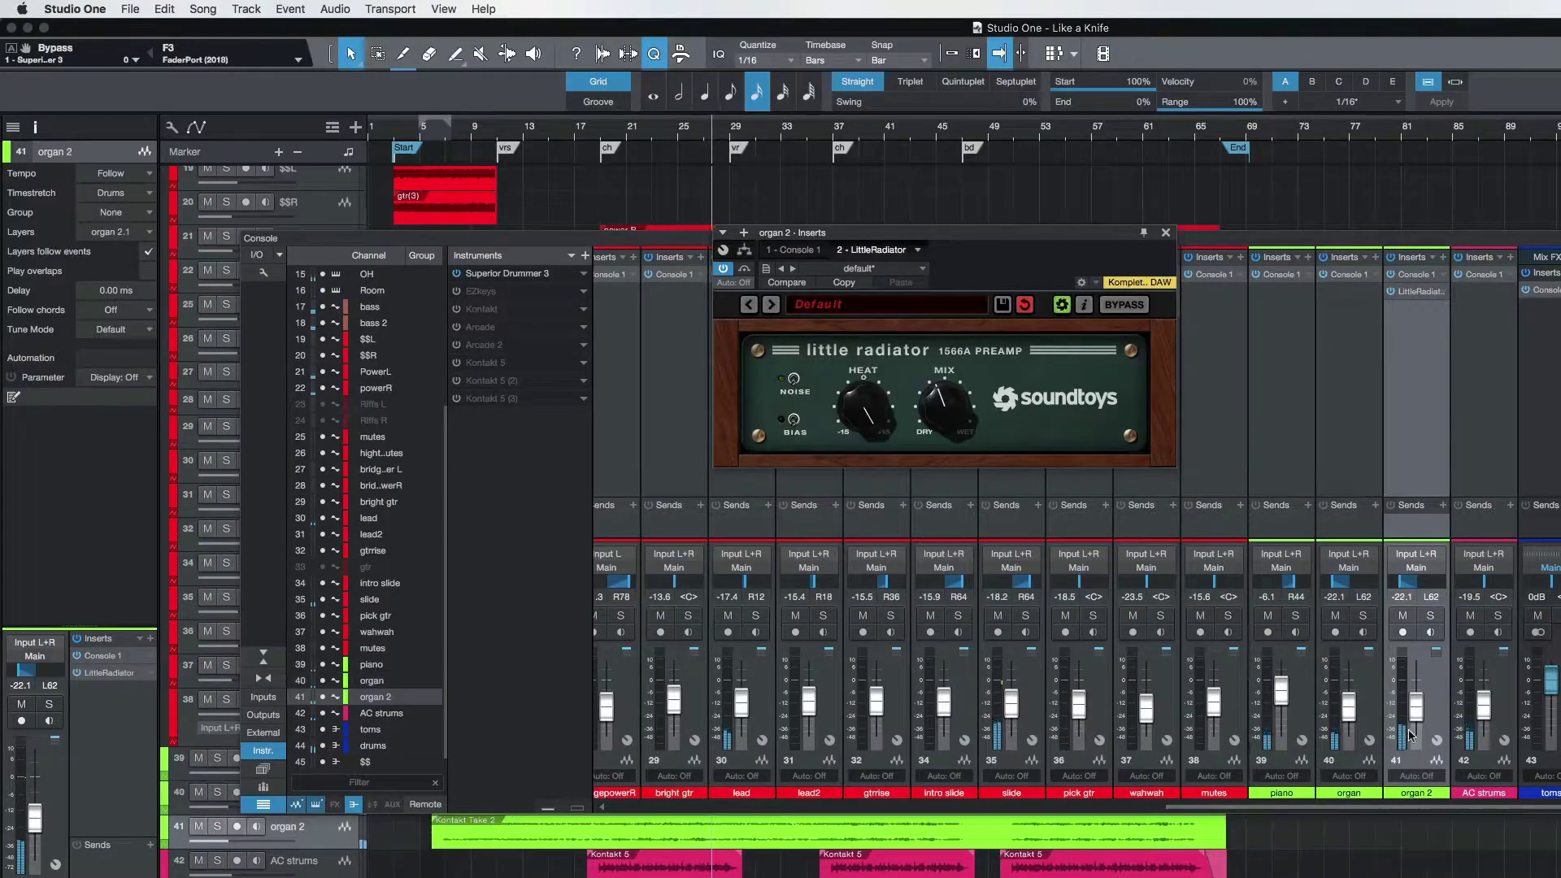
drag(1414, 716, 1414, 719)
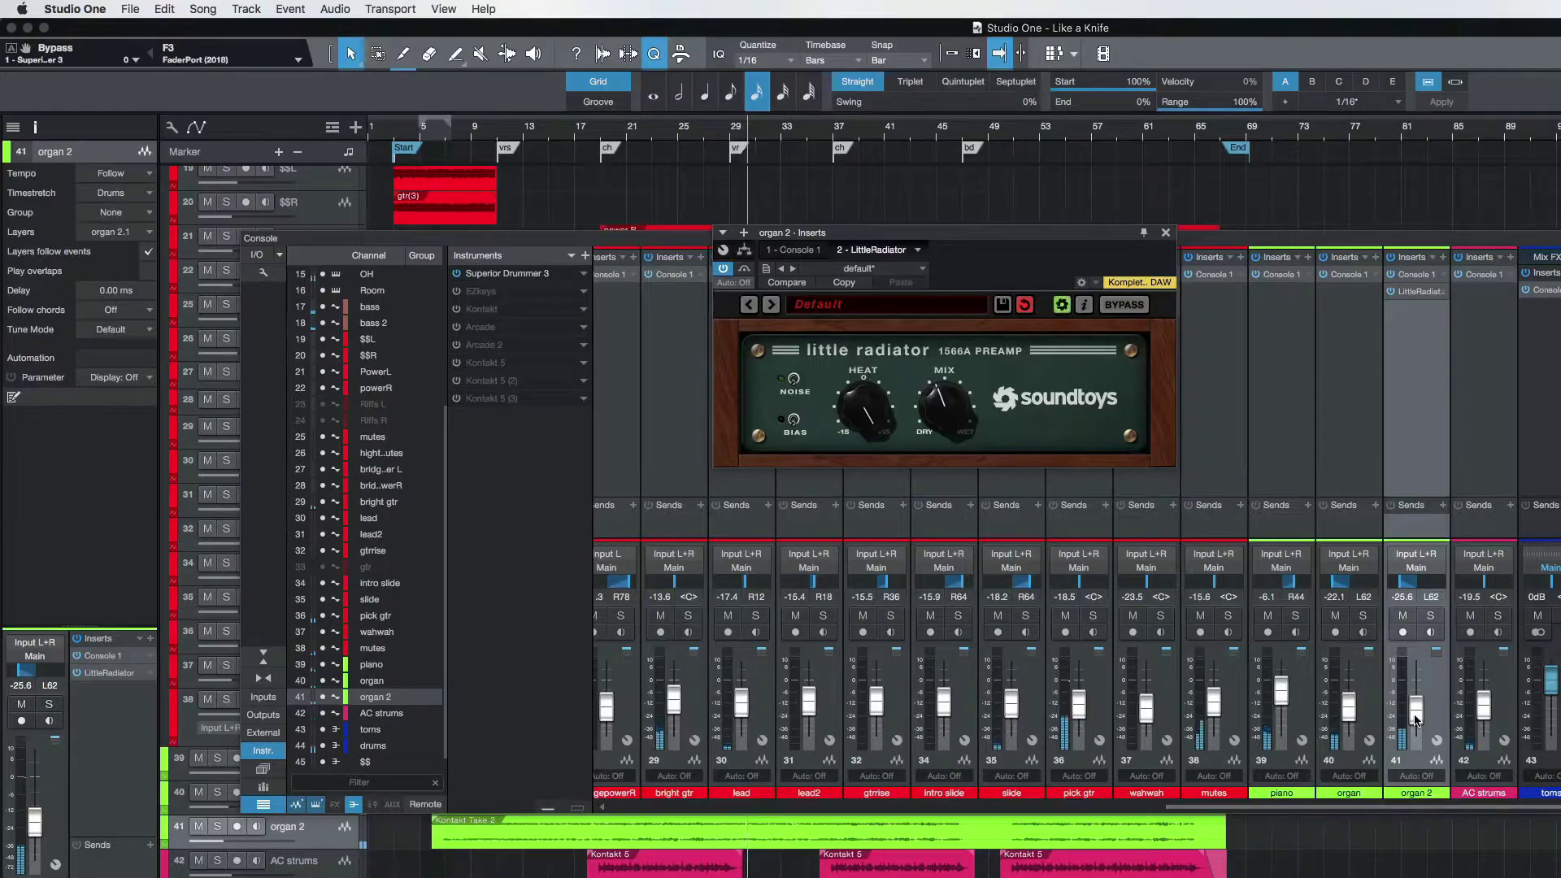
key(space)
click(1165, 234)
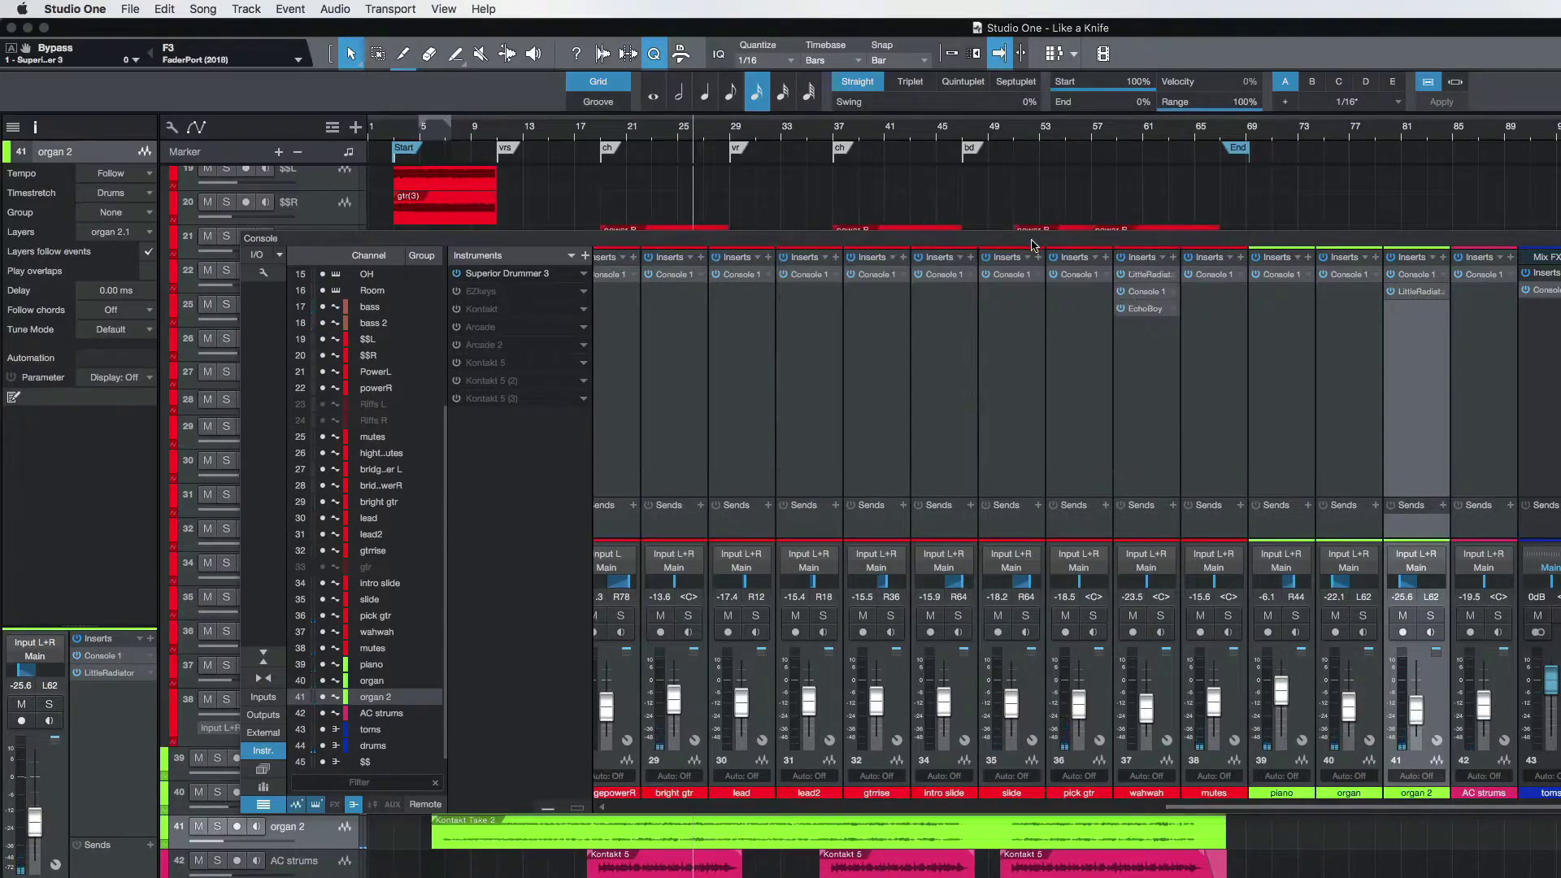
Step: Open Console 1 on the AC strums channel and arrange the mixer and plugin display so the timeline is reachable for playback
drag(1031, 239, 957, 121)
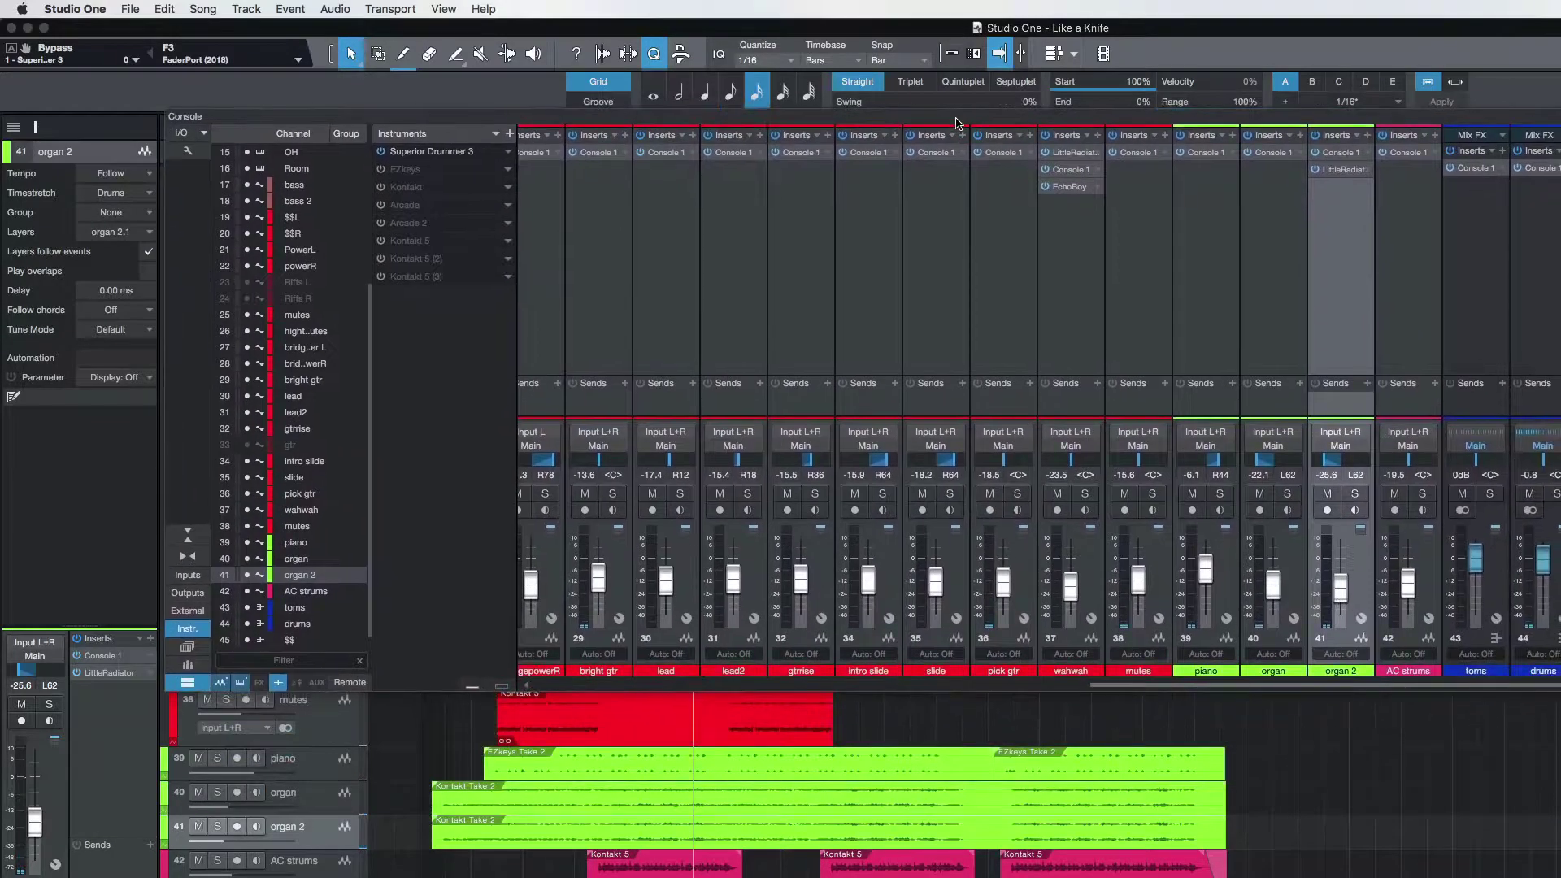
click(1429, 595)
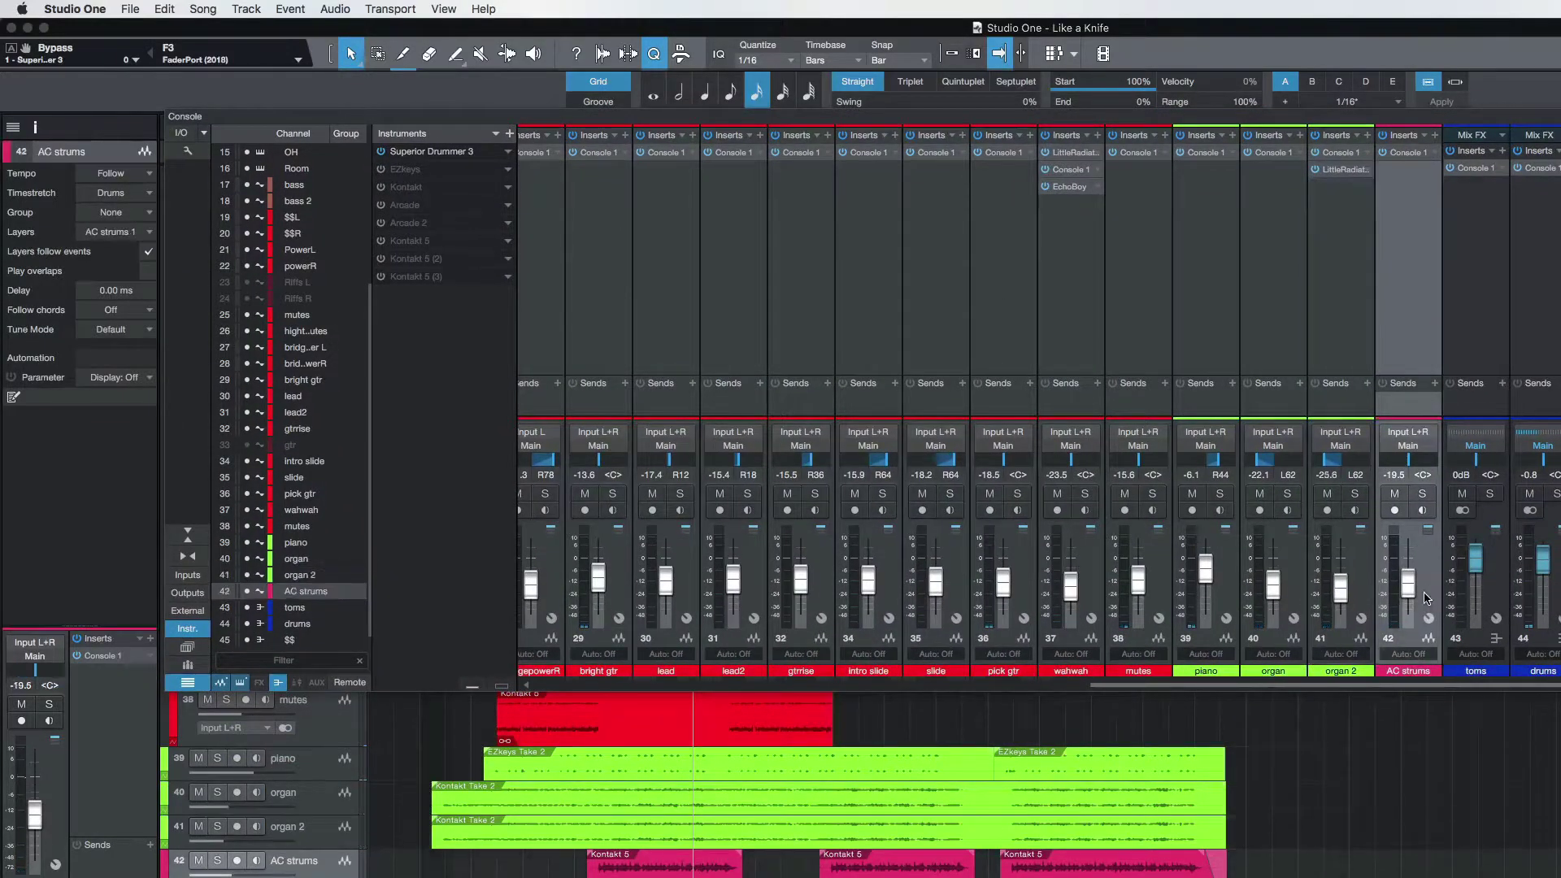
click(1407, 153)
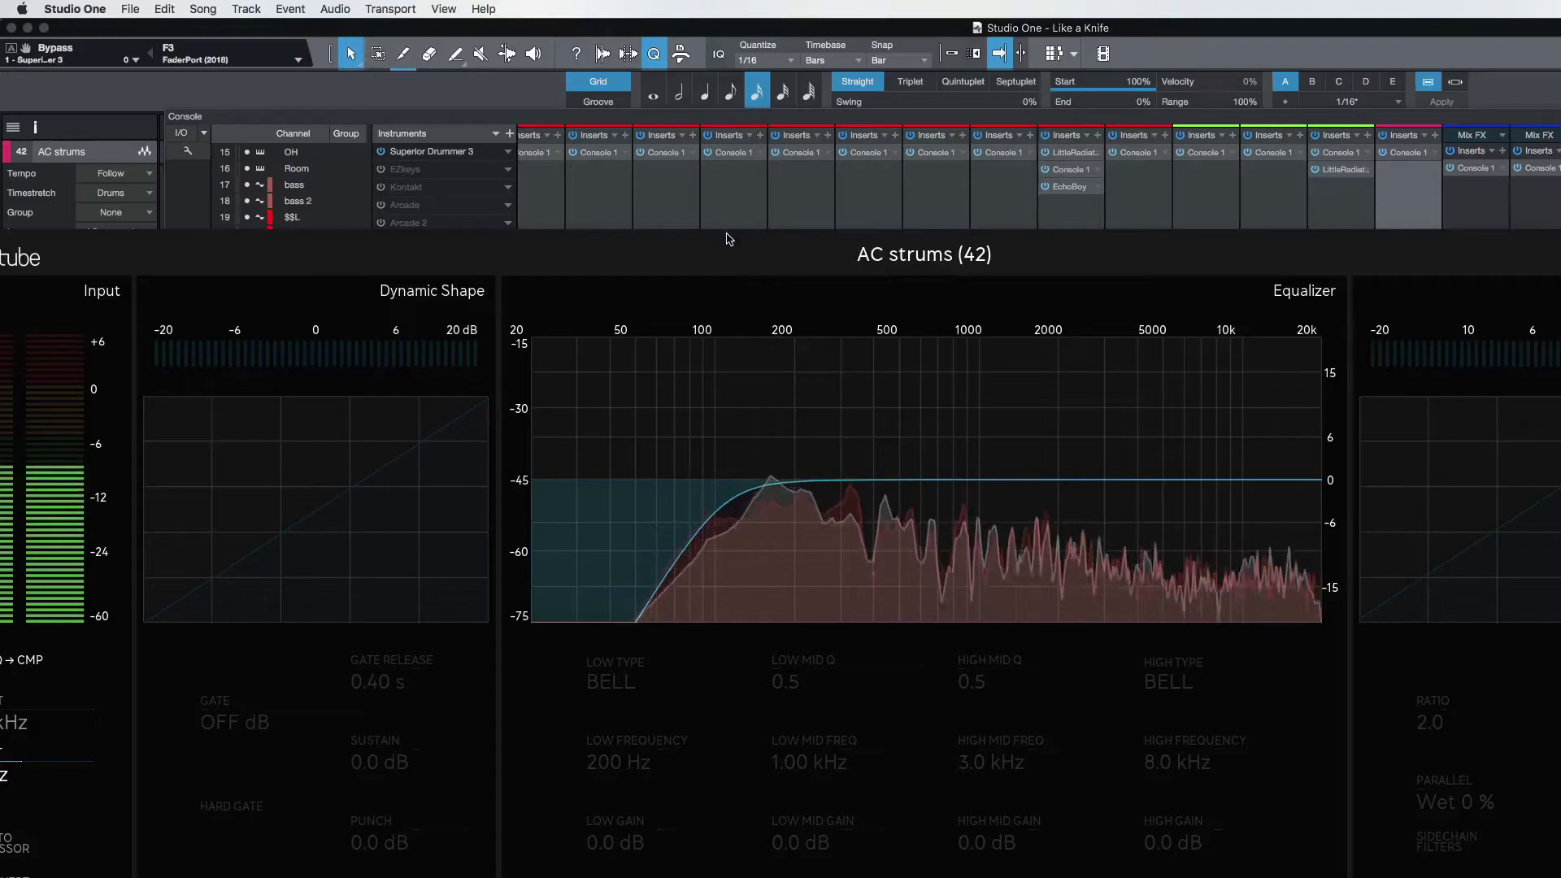
mouse_move(721, 133)
mouse_down()
mouse_move(620, 177)
mouse_move(655, 177)
mouse_up()
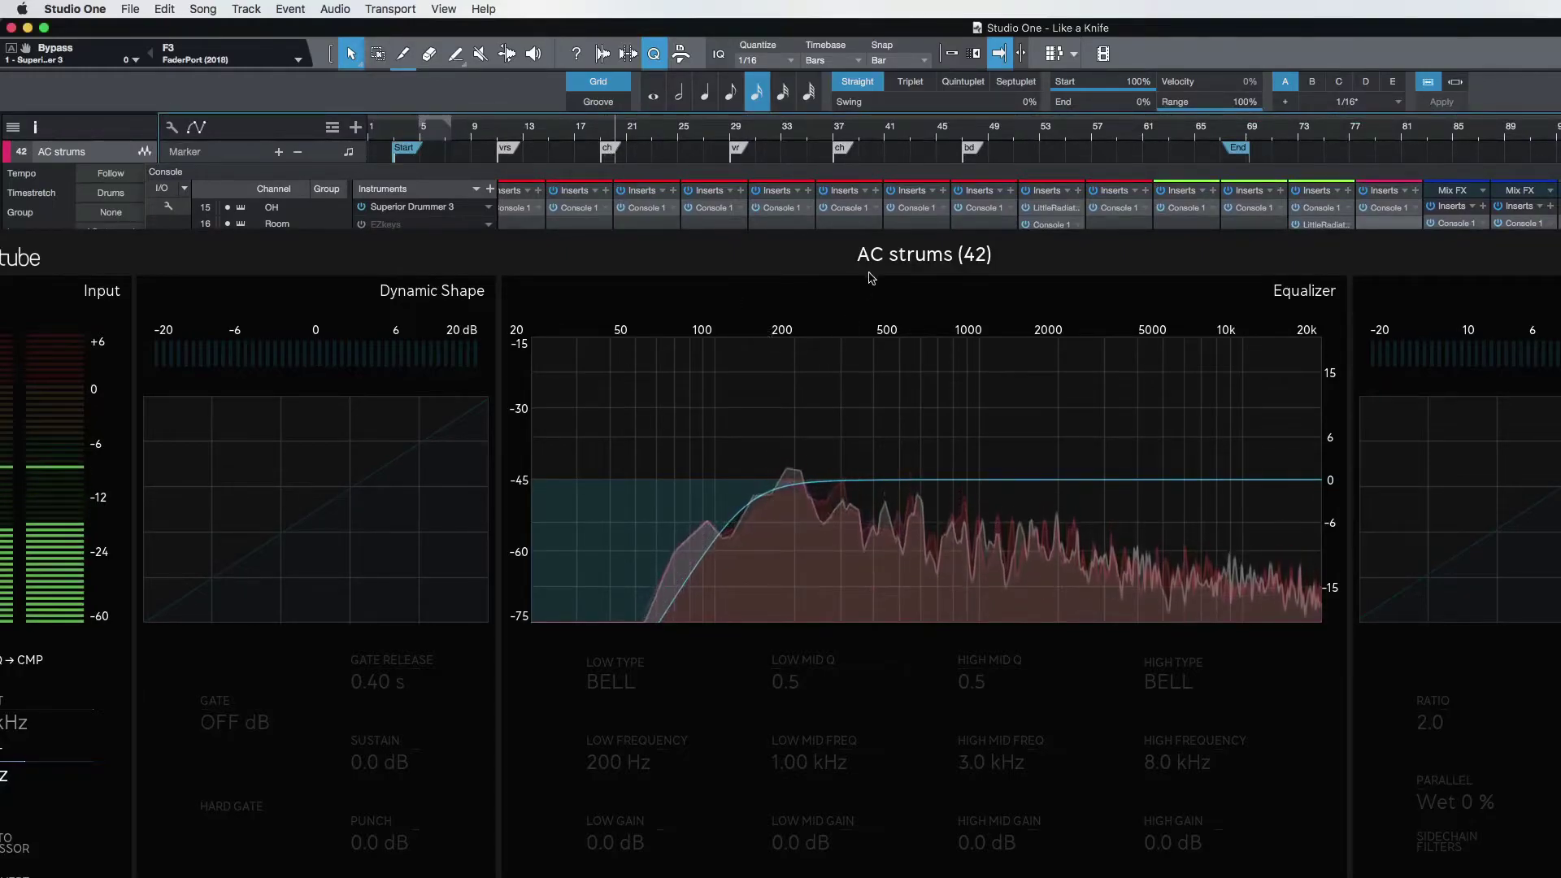
drag(866, 242, 890, 367)
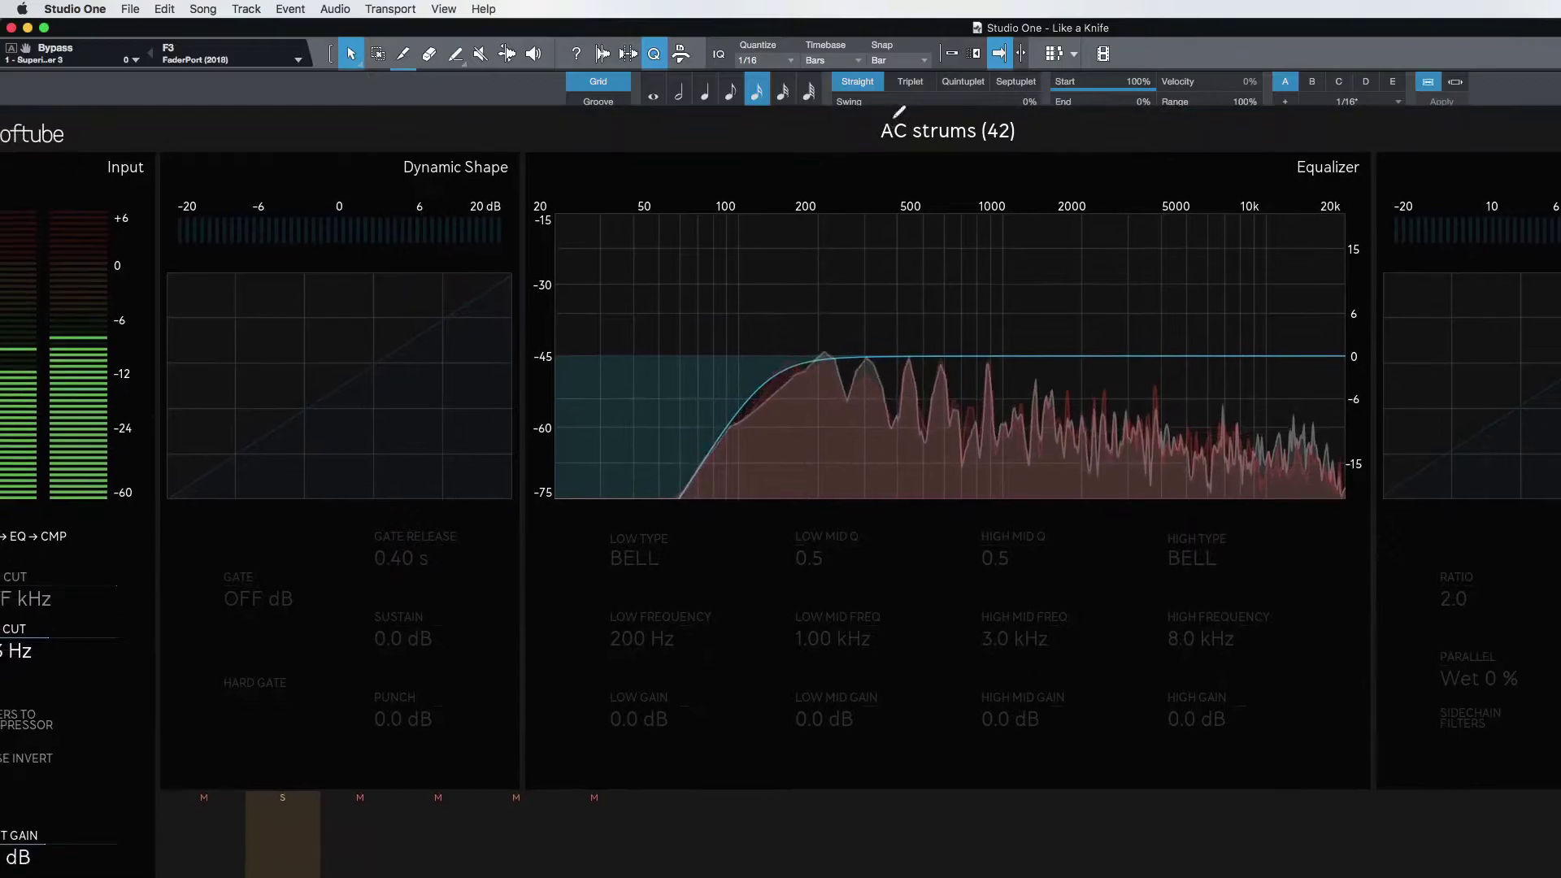
Step: Cut the soloed AC strums' low mids by about 2.7 dB at 0.87 kHz with Q 1.9, and close the Console 1 window
scroll(958, 413, up, 5)
scroll(957, 412, down, 2)
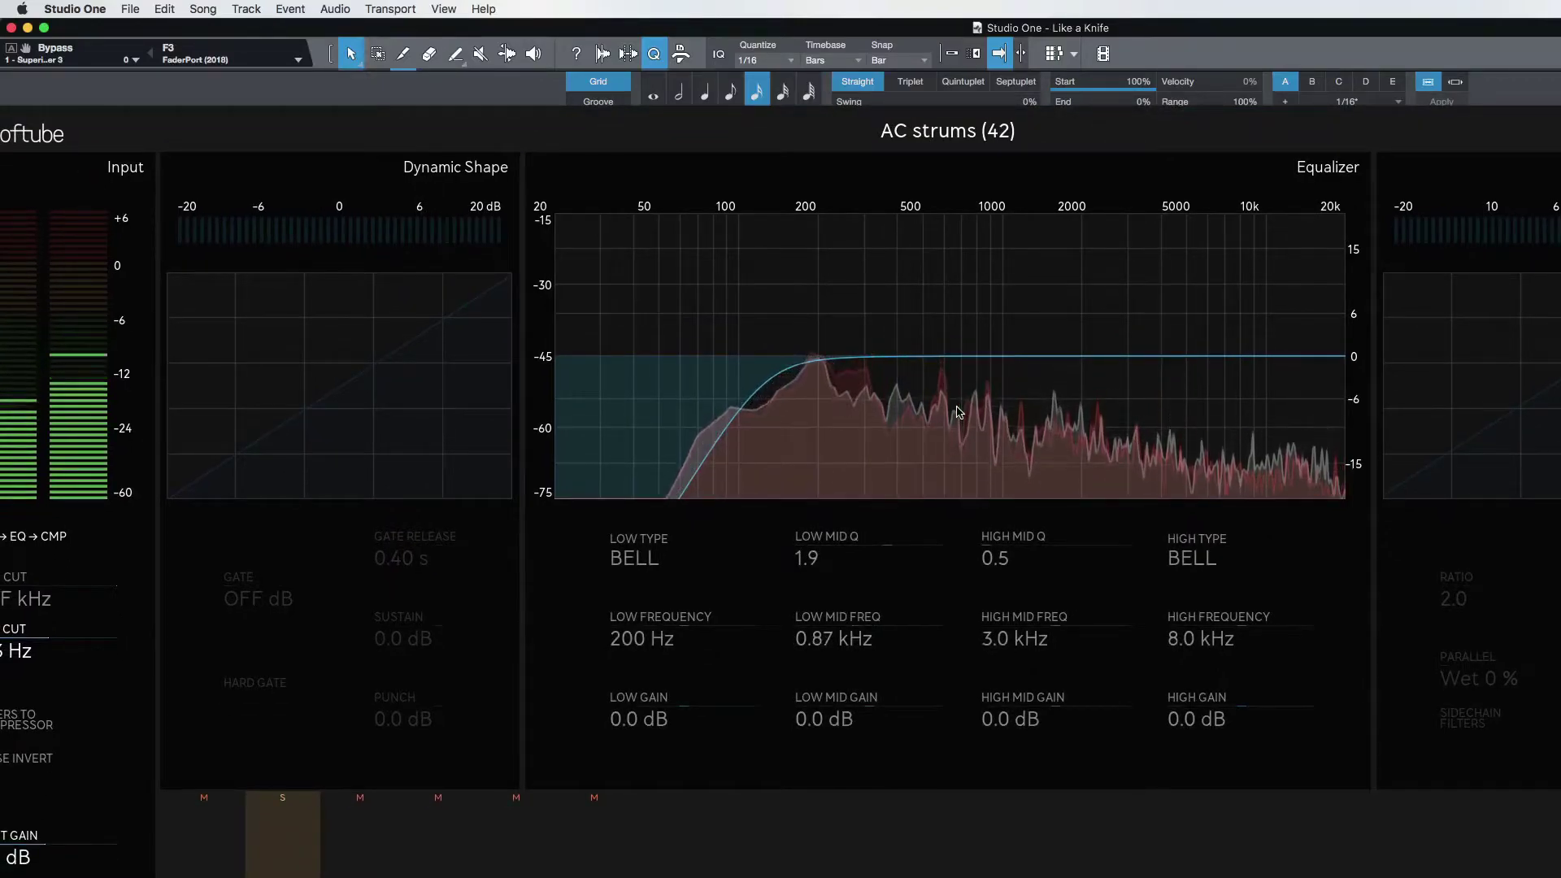
scroll(957, 412, down, 3)
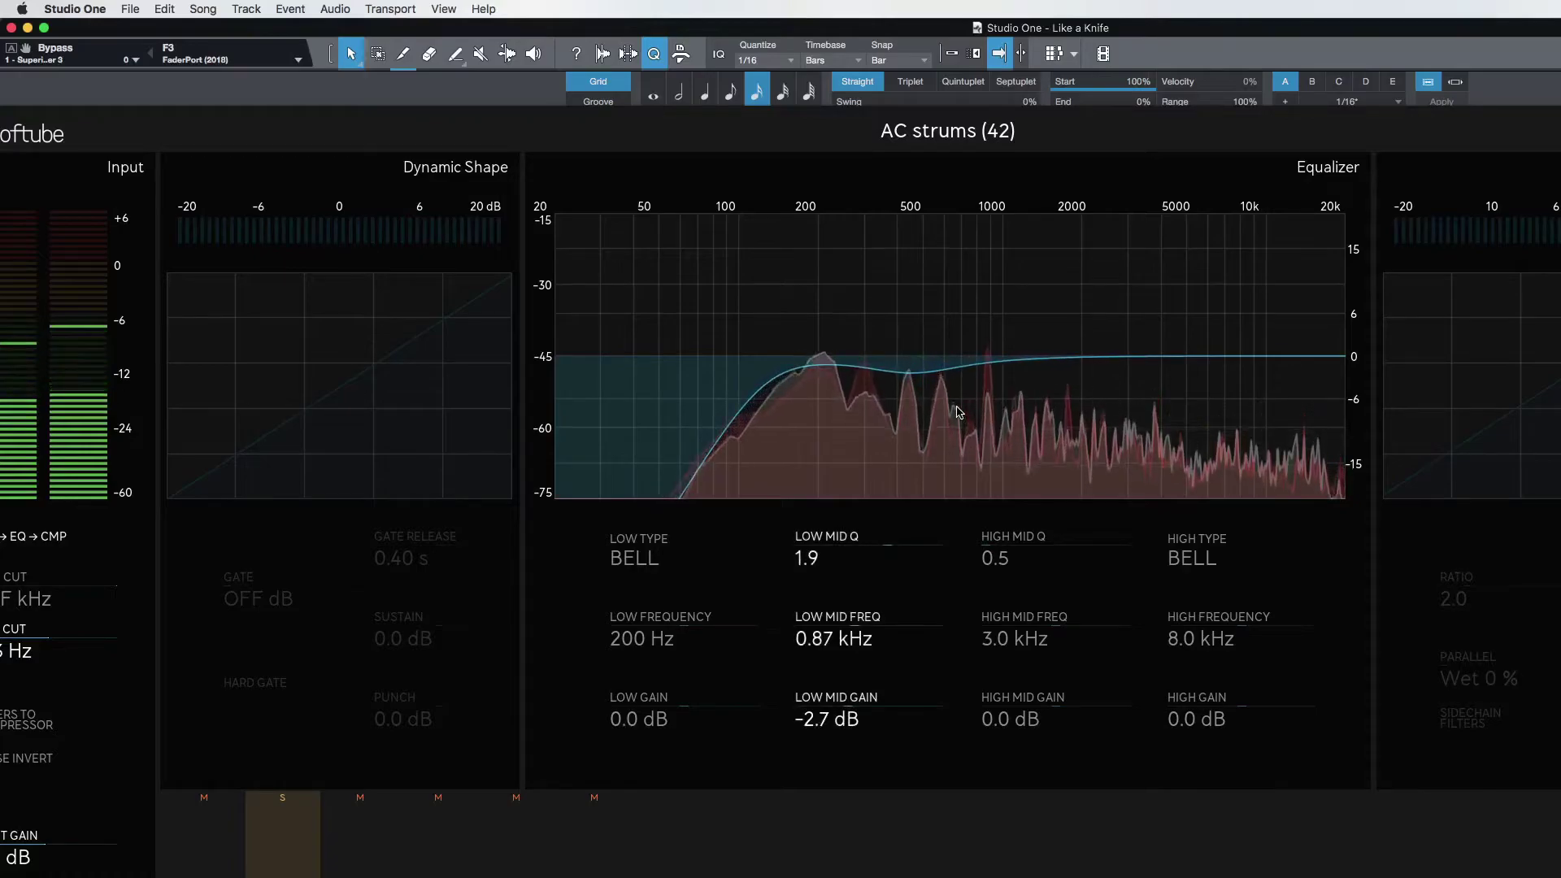
scroll(958, 412, down, 1)
scroll(958, 412, down, 4)
scroll(958, 412, down, 1)
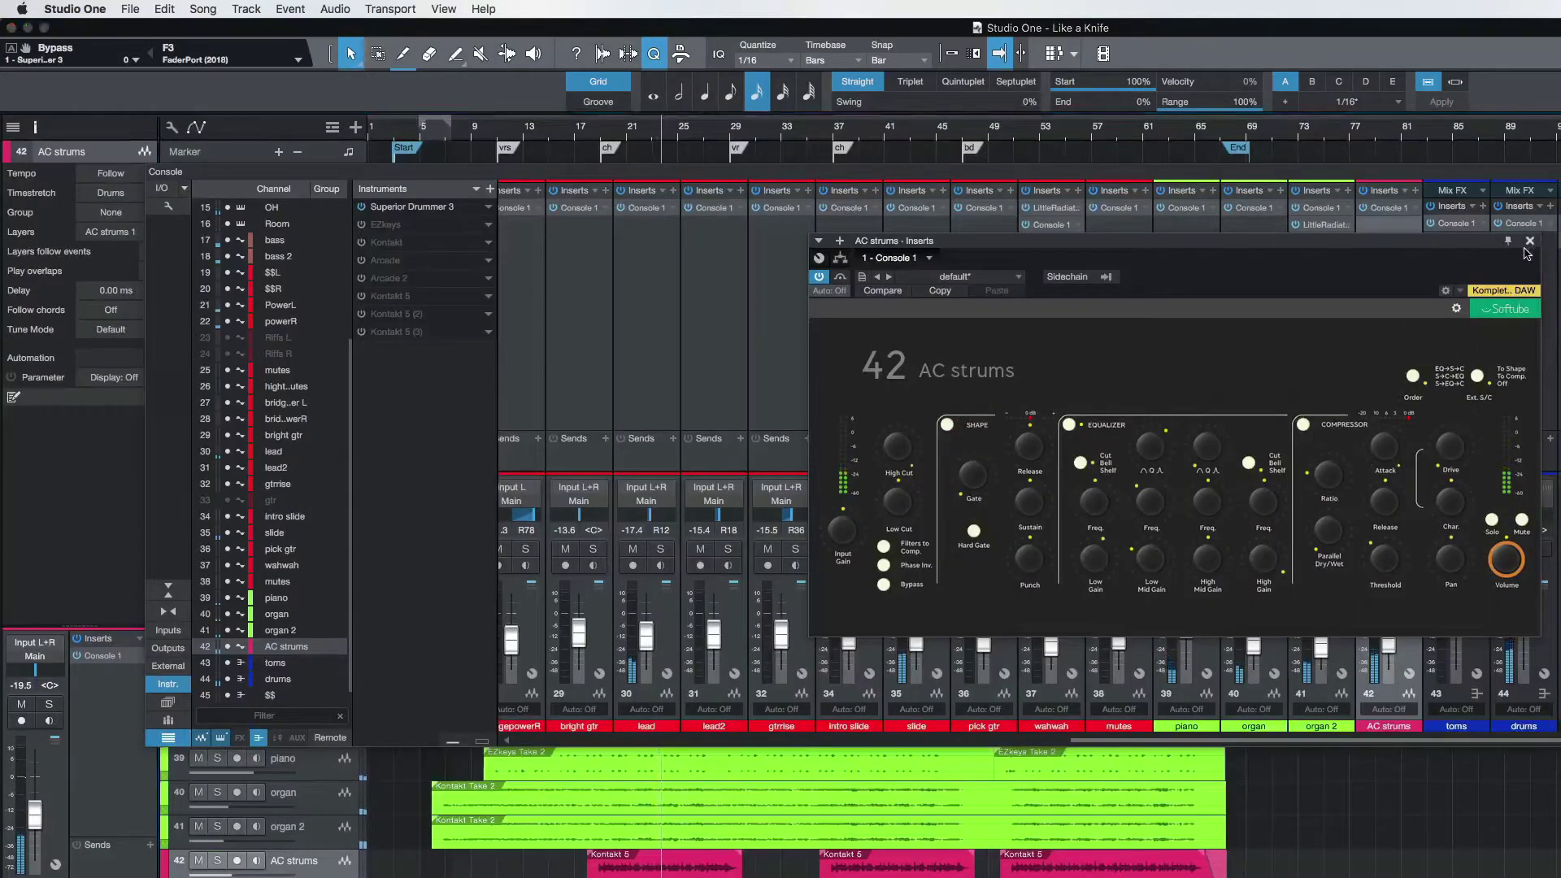
click(1532, 241)
click(1298, 393)
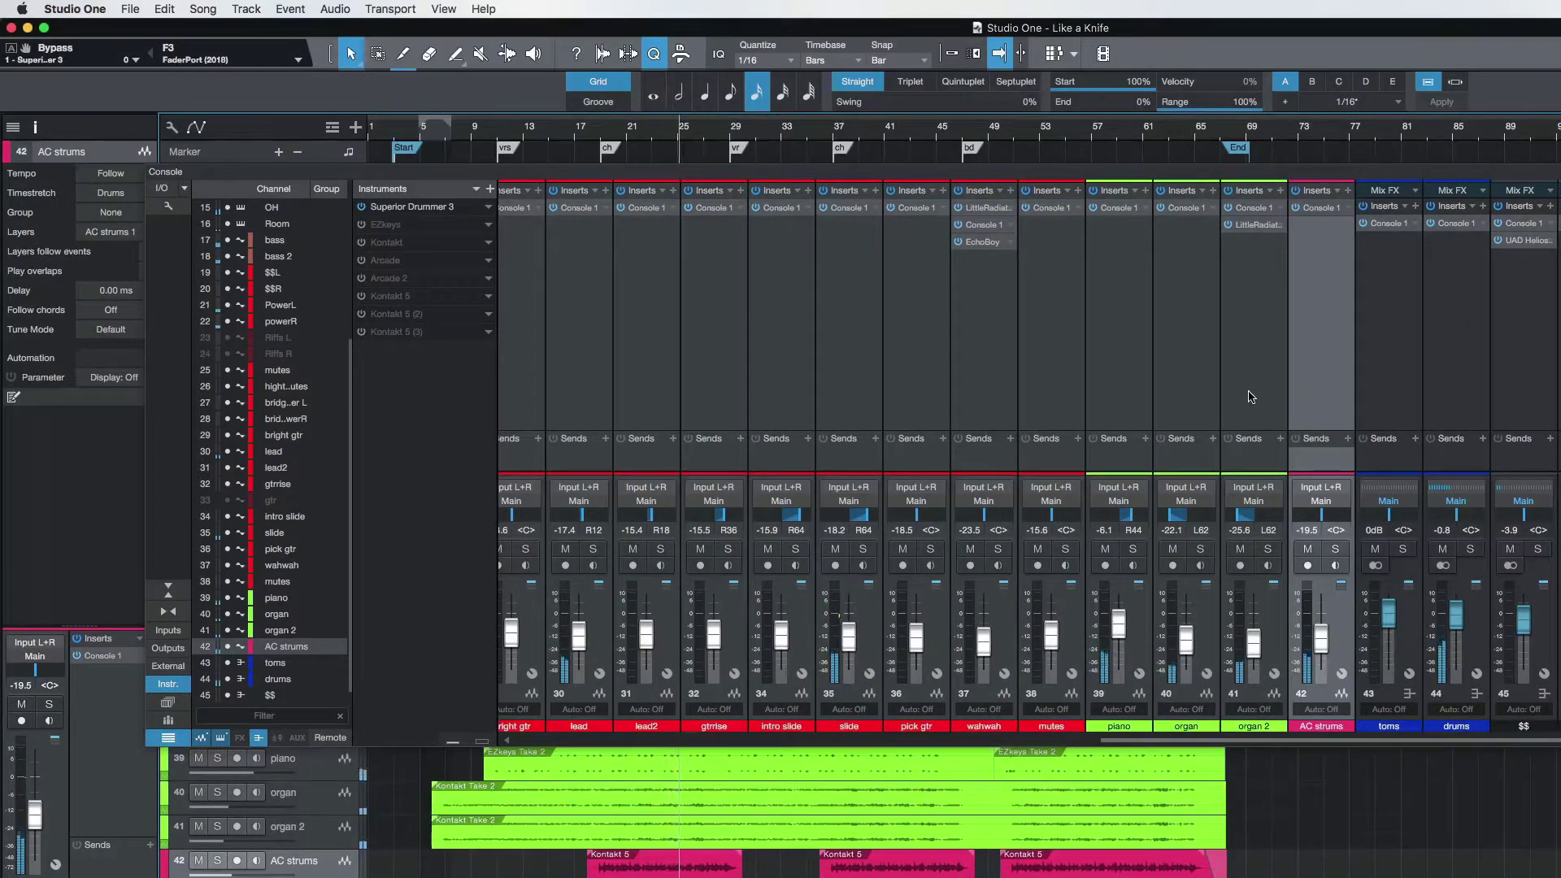
Step: Route the organ and organ 2 channels to a new bus named organ
click(1209, 645)
click(1268, 645)
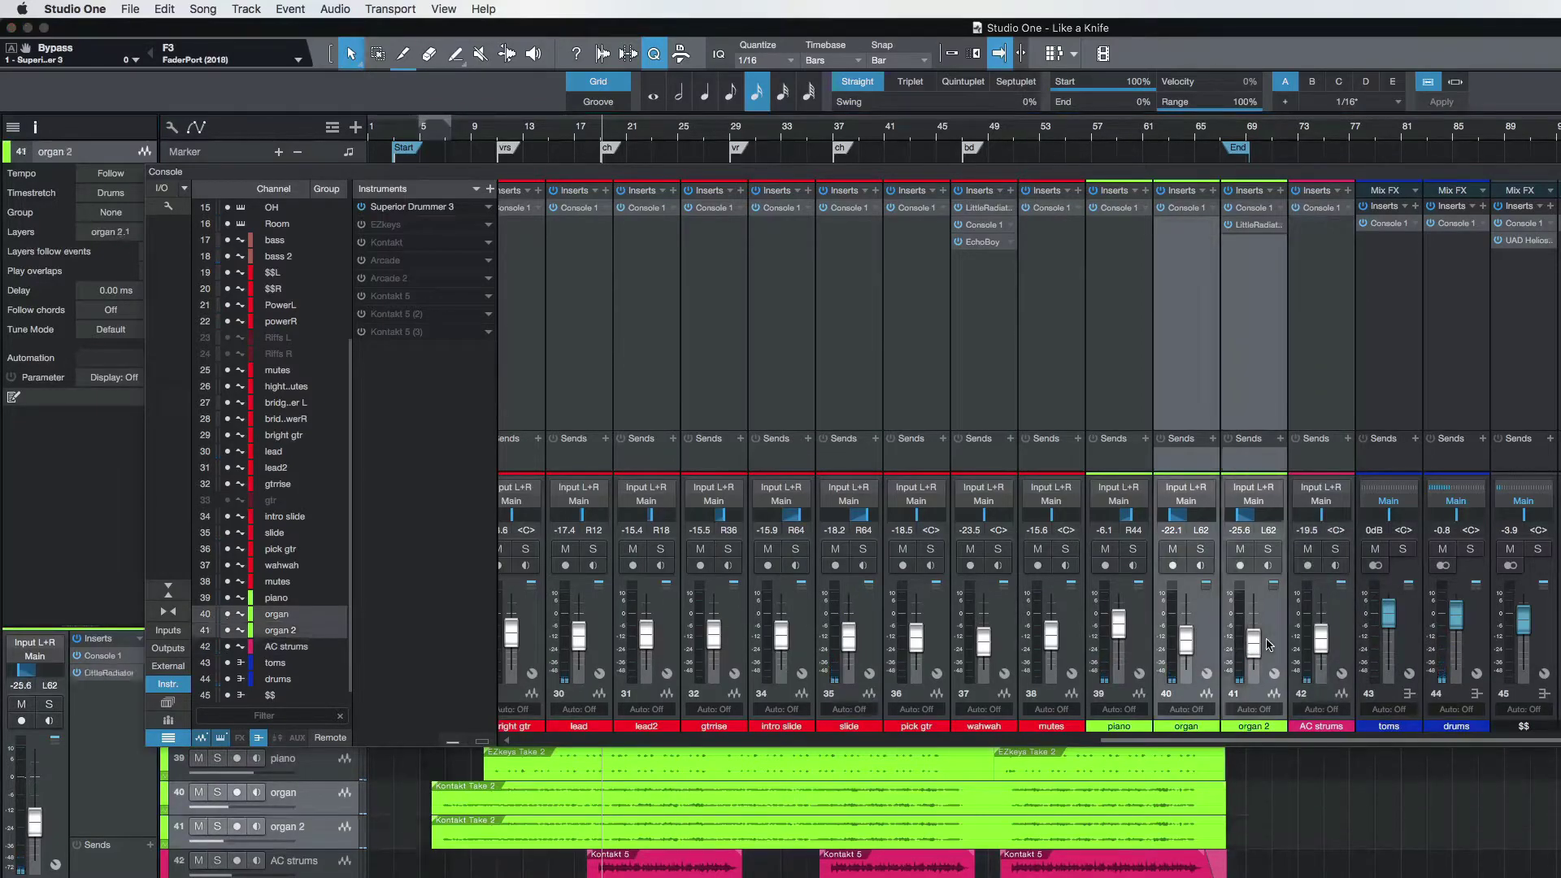
right_click(1268, 645)
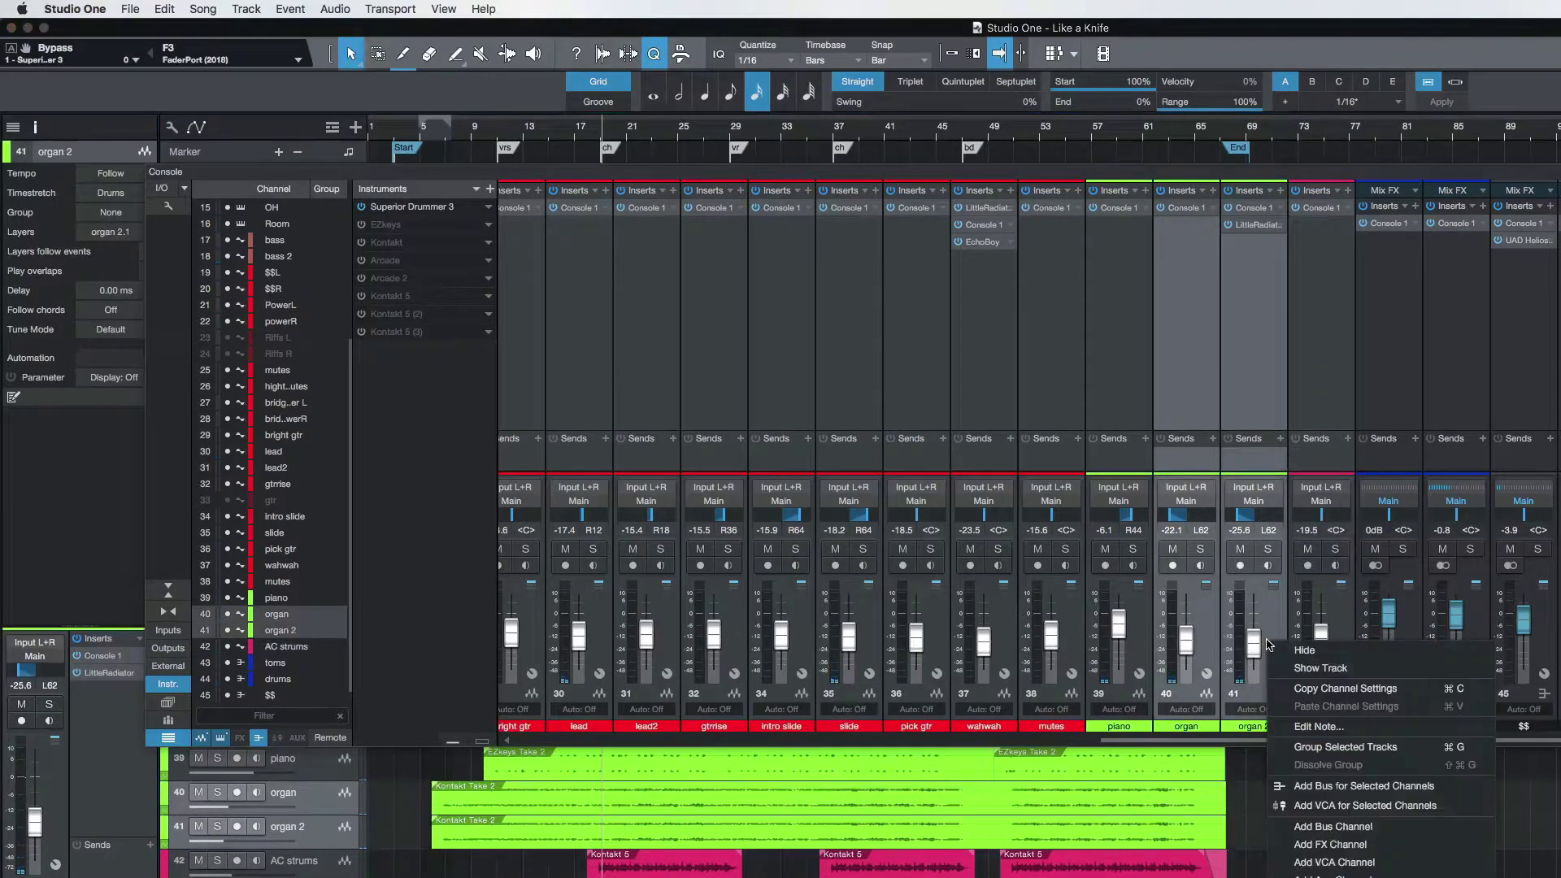
click(1366, 786)
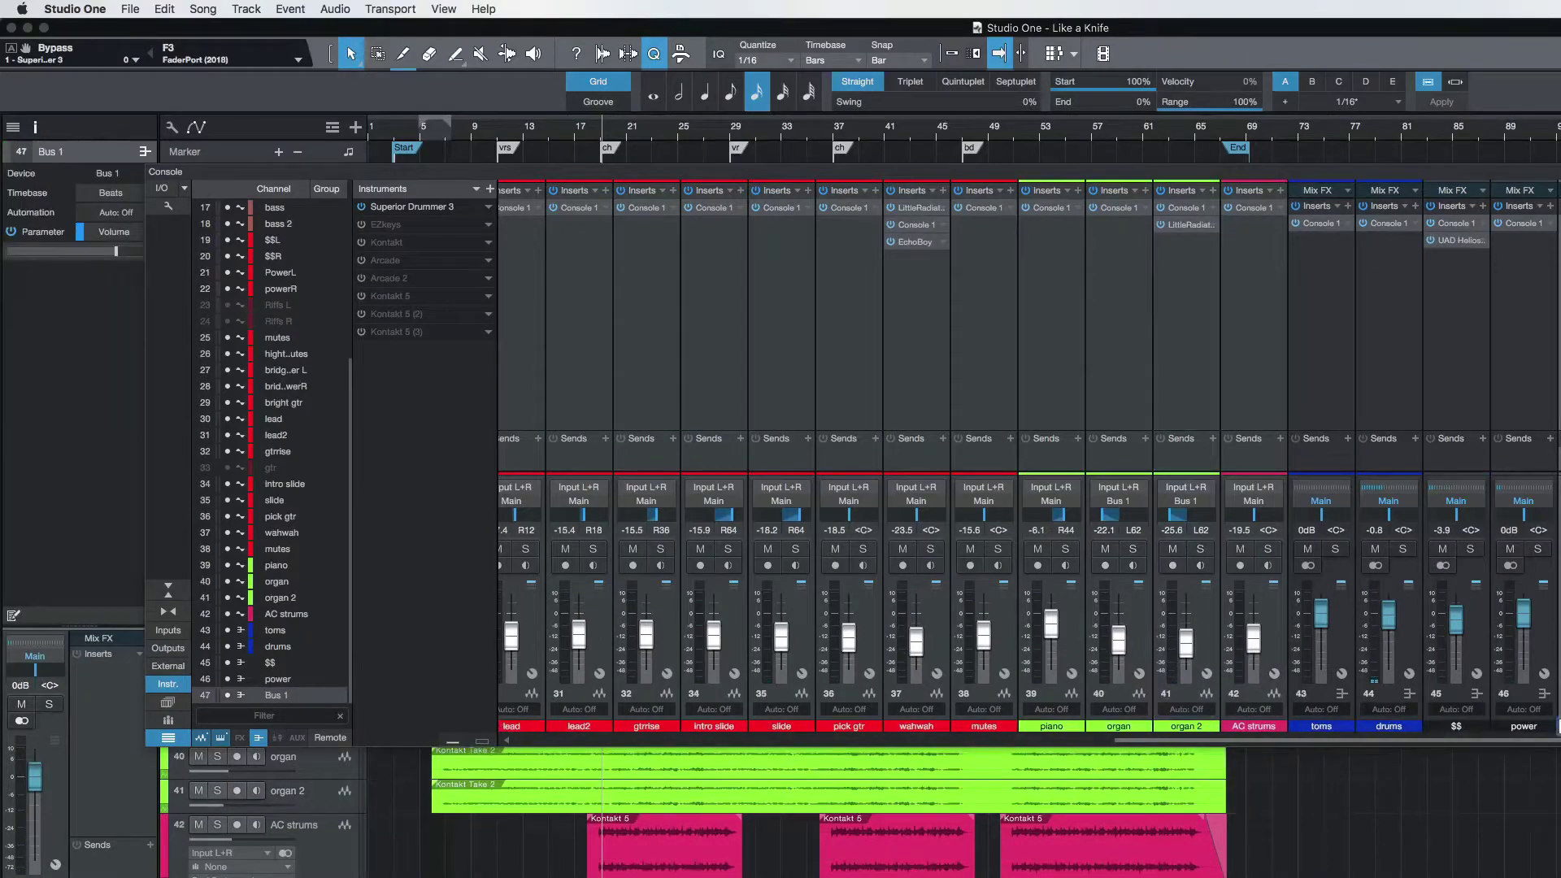
key(Return)
Step: Route the bass and bass 2 channels to a new bus named bass
scroll(1241, 432, left, 15)
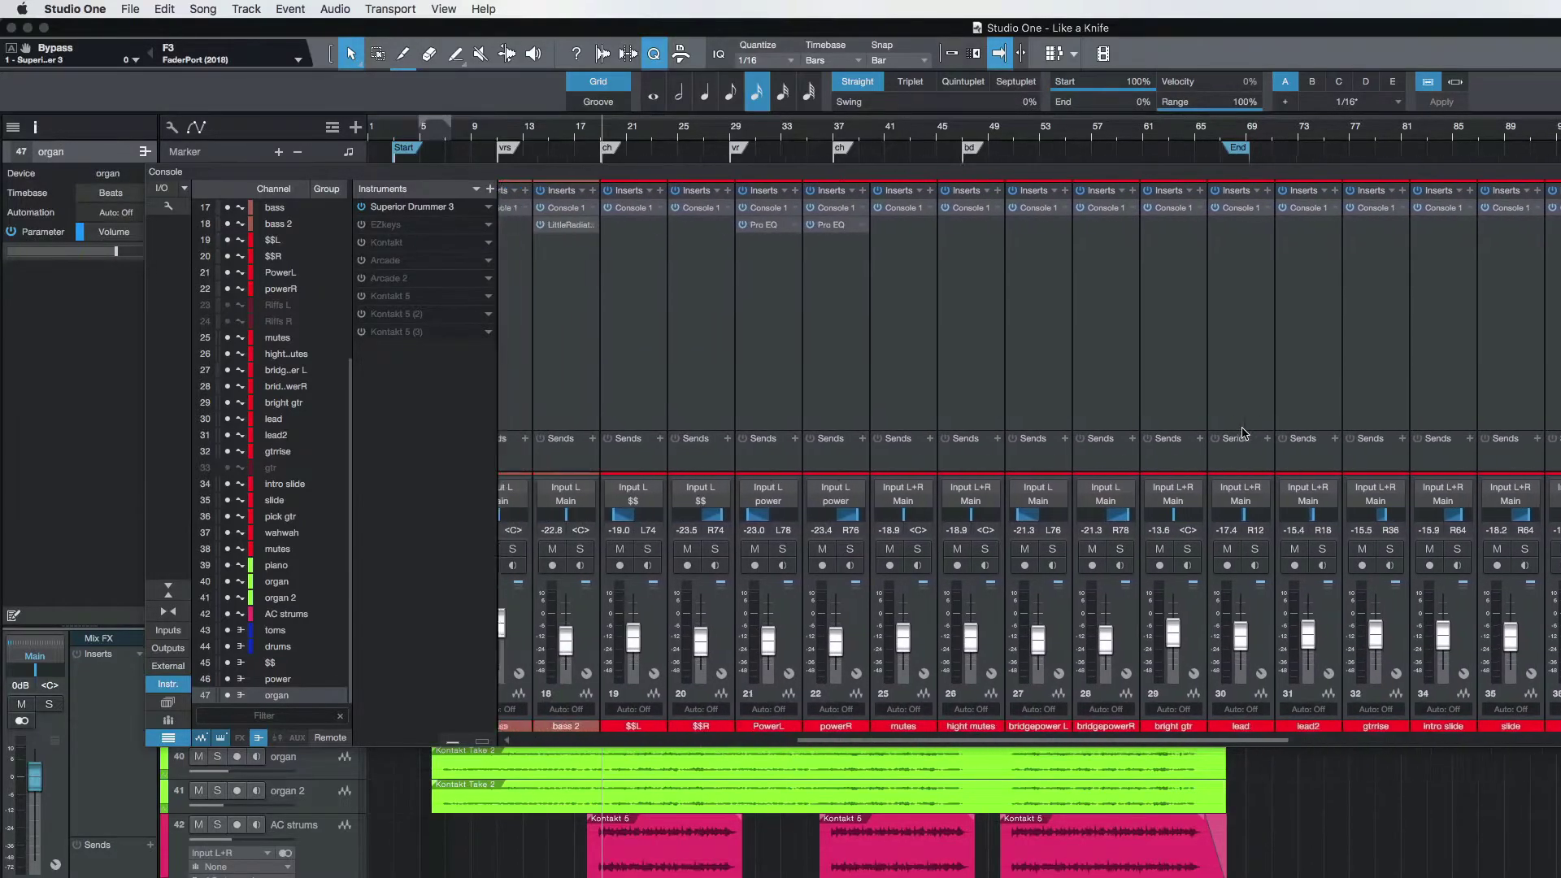
scroll(1244, 431, left, 5)
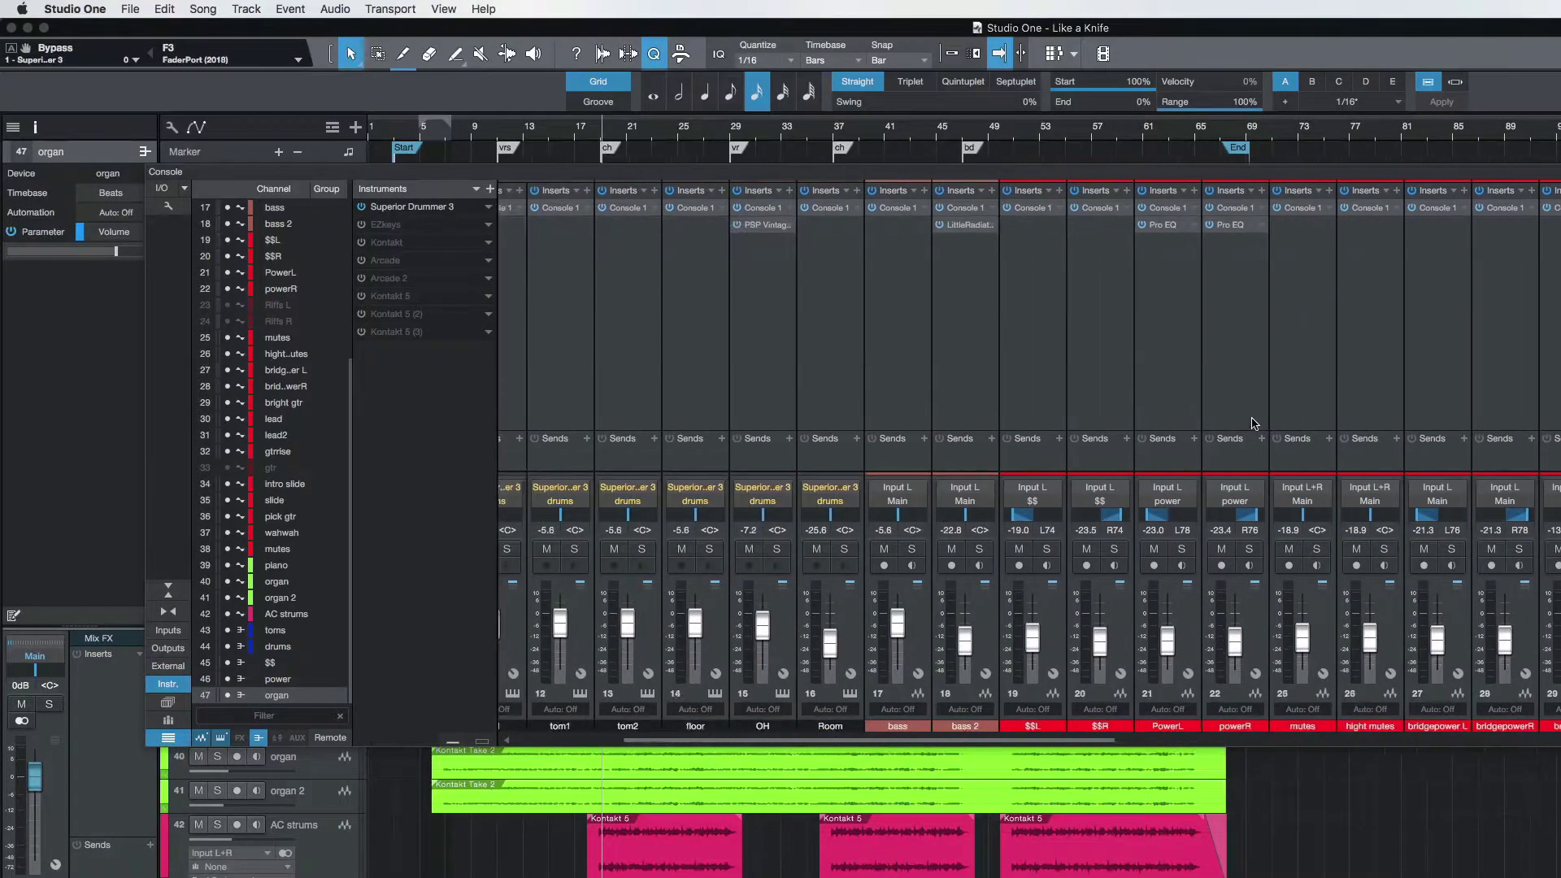
click(981, 637)
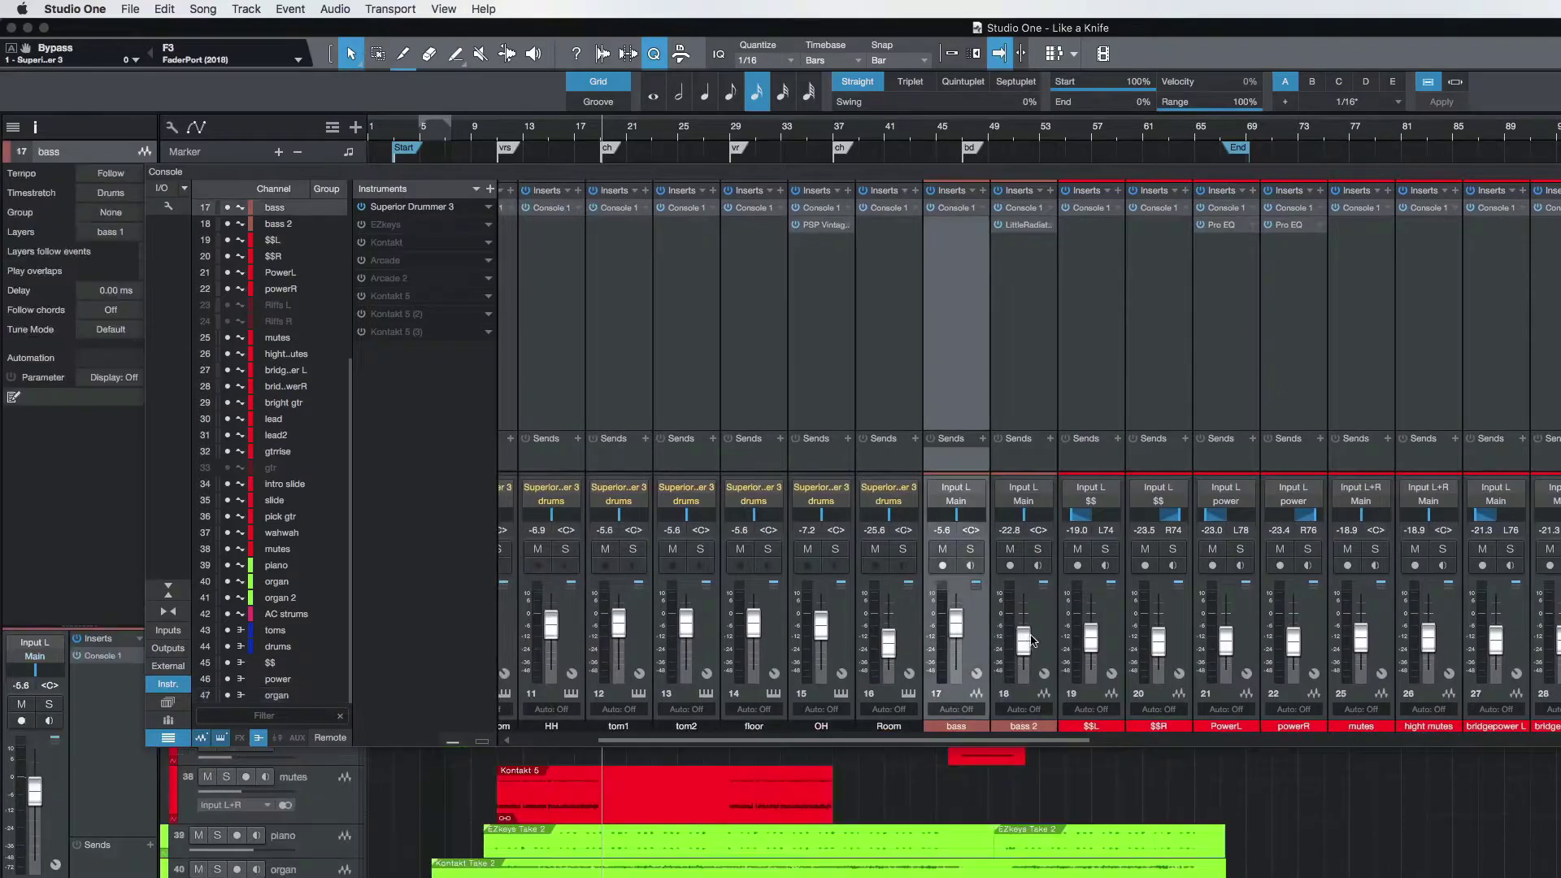
shift+click(1045, 639)
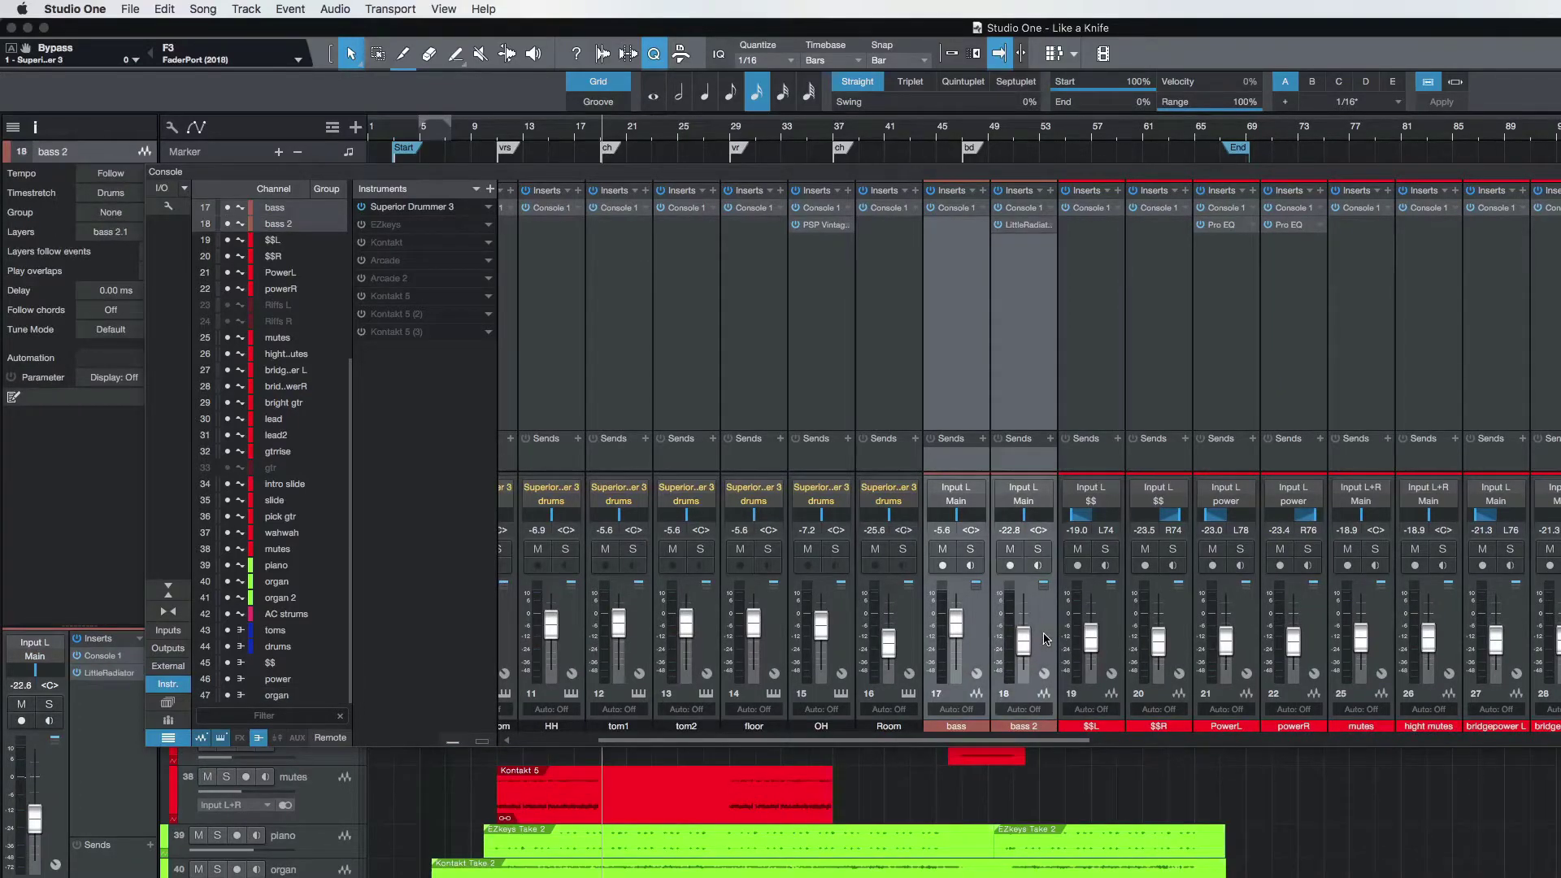
right_click(1045, 639)
click(1130, 780)
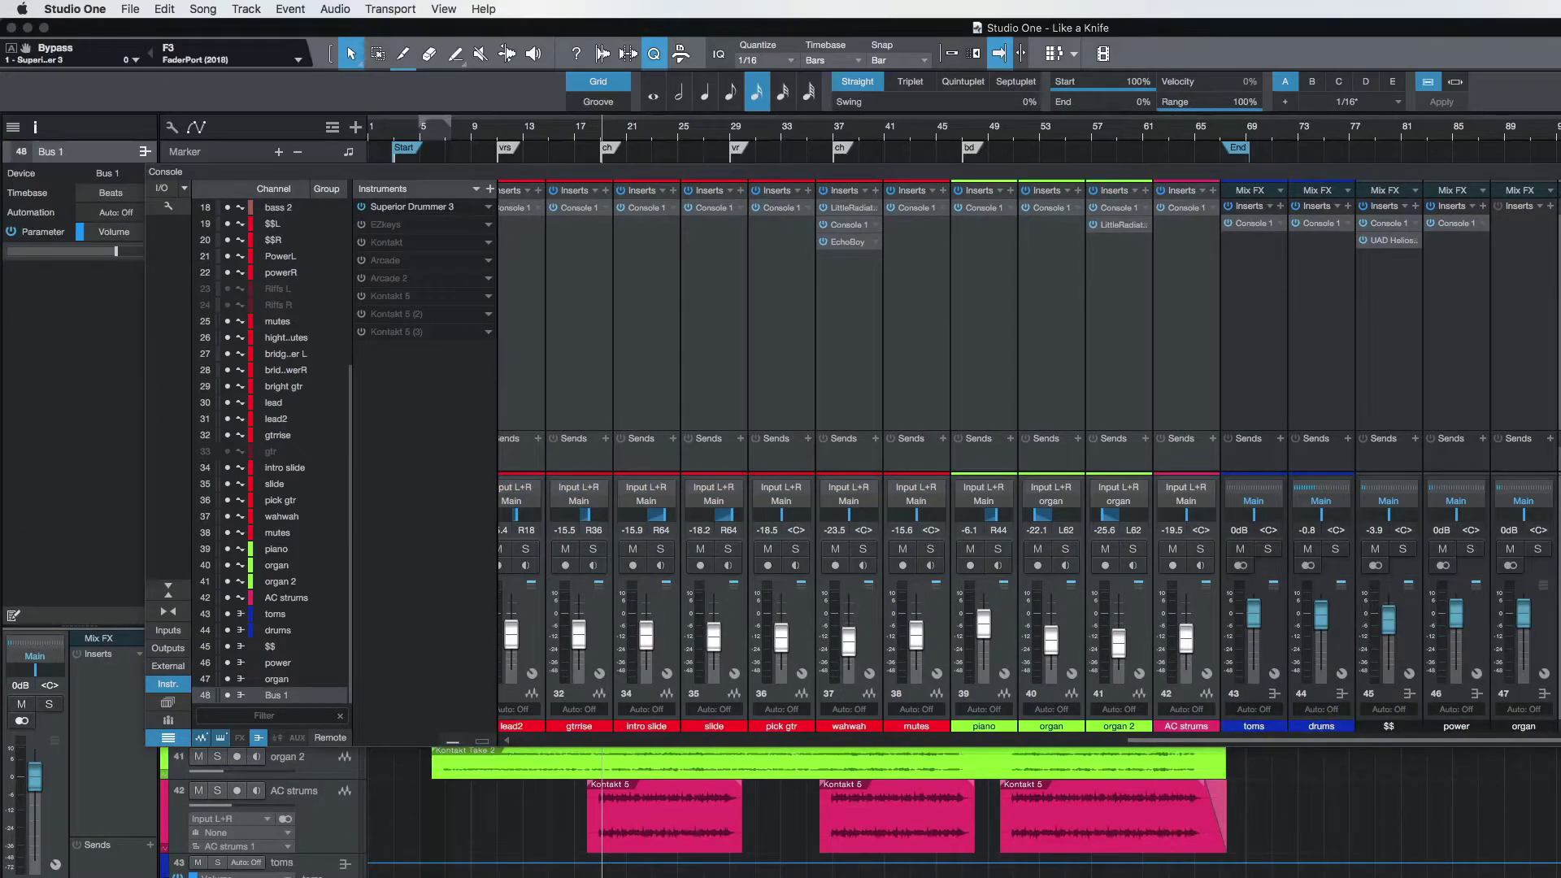
text(bass)
key(Return)
Step: Color the $$, power, organ and bass bus channels red to match the guitar tracks
scroll(1016, 395, left, 15)
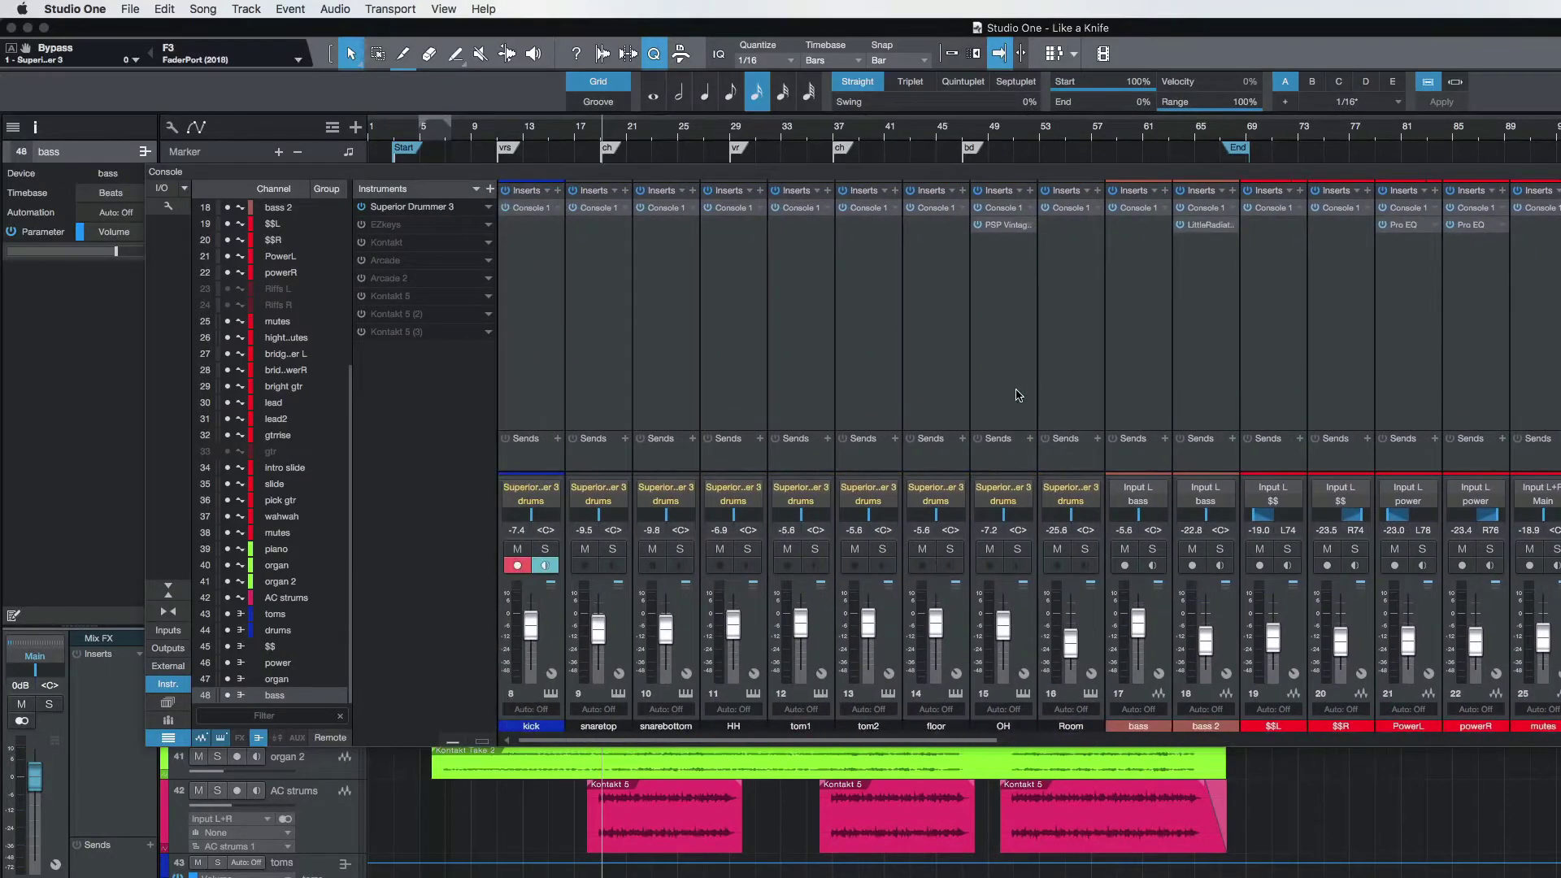
scroll(1016, 395, right, 15)
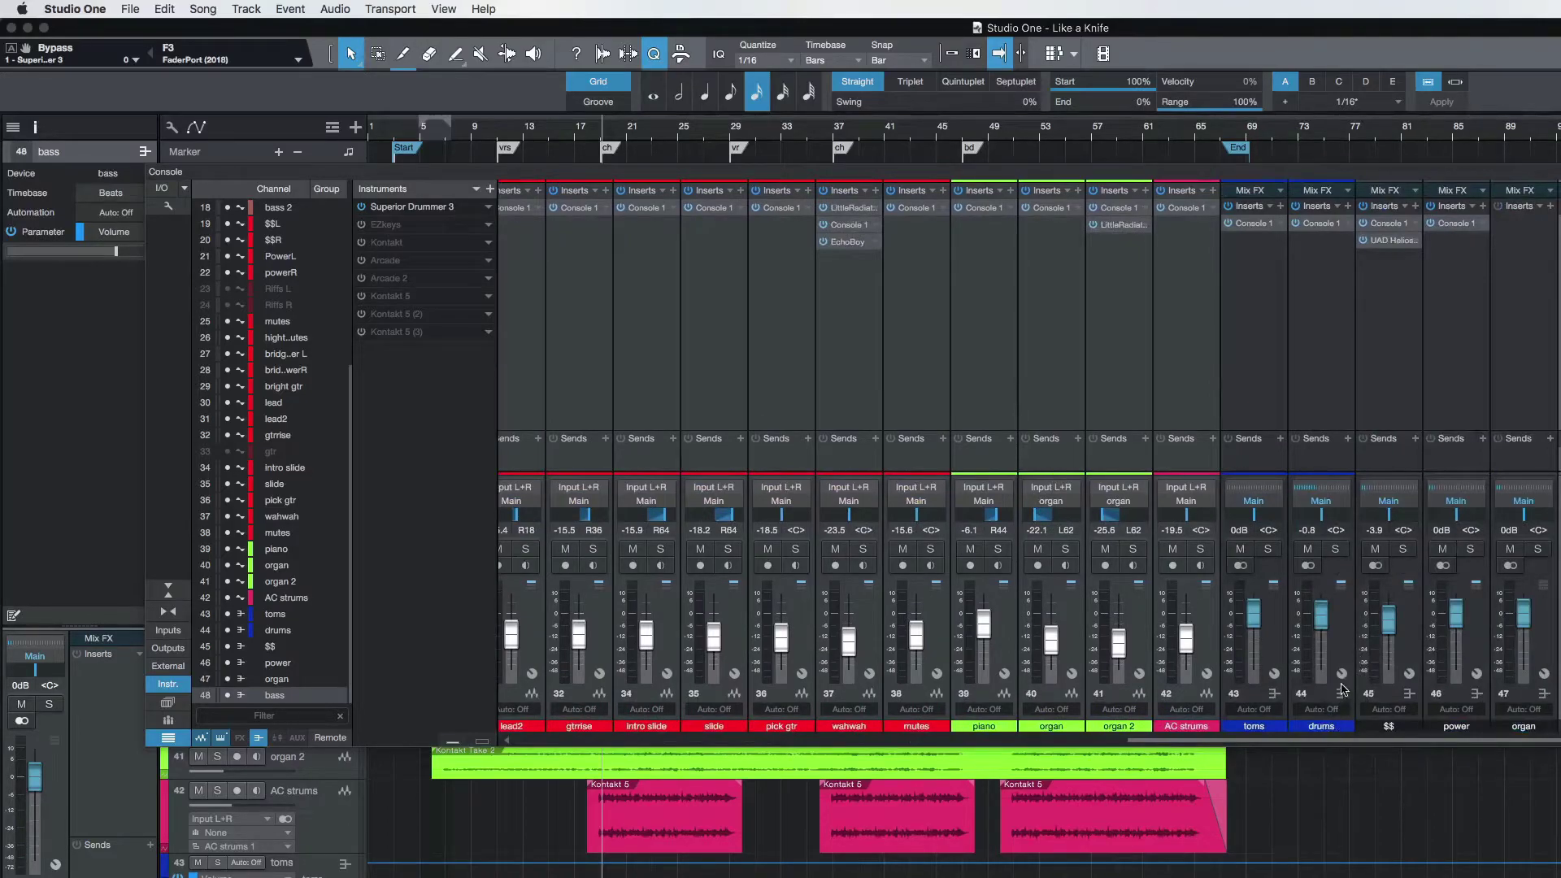
click(1344, 644)
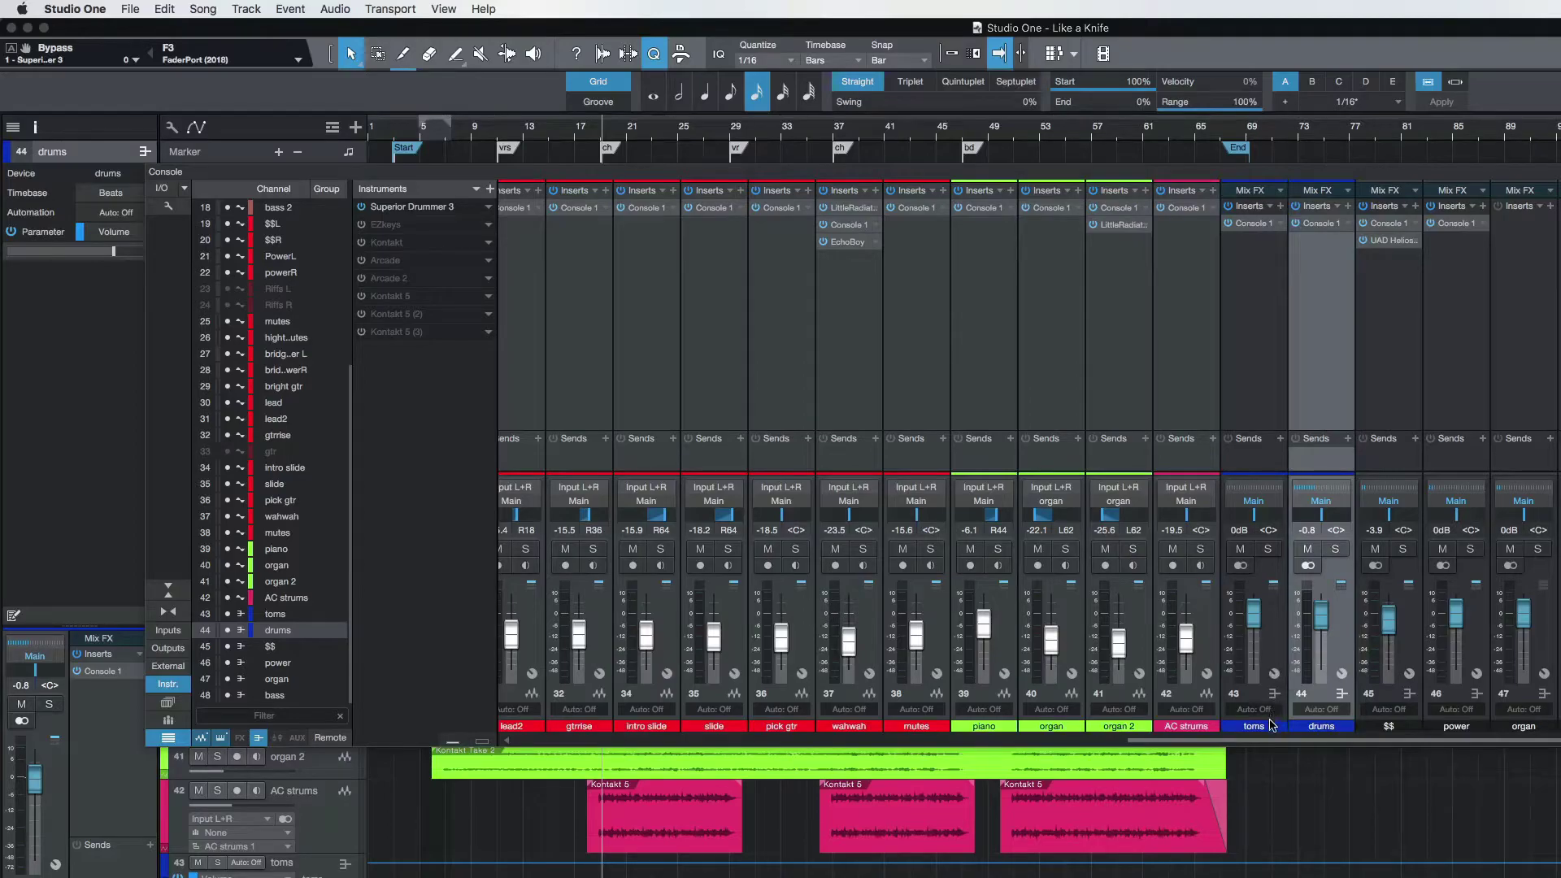
click(1414, 733)
click(1414, 733)
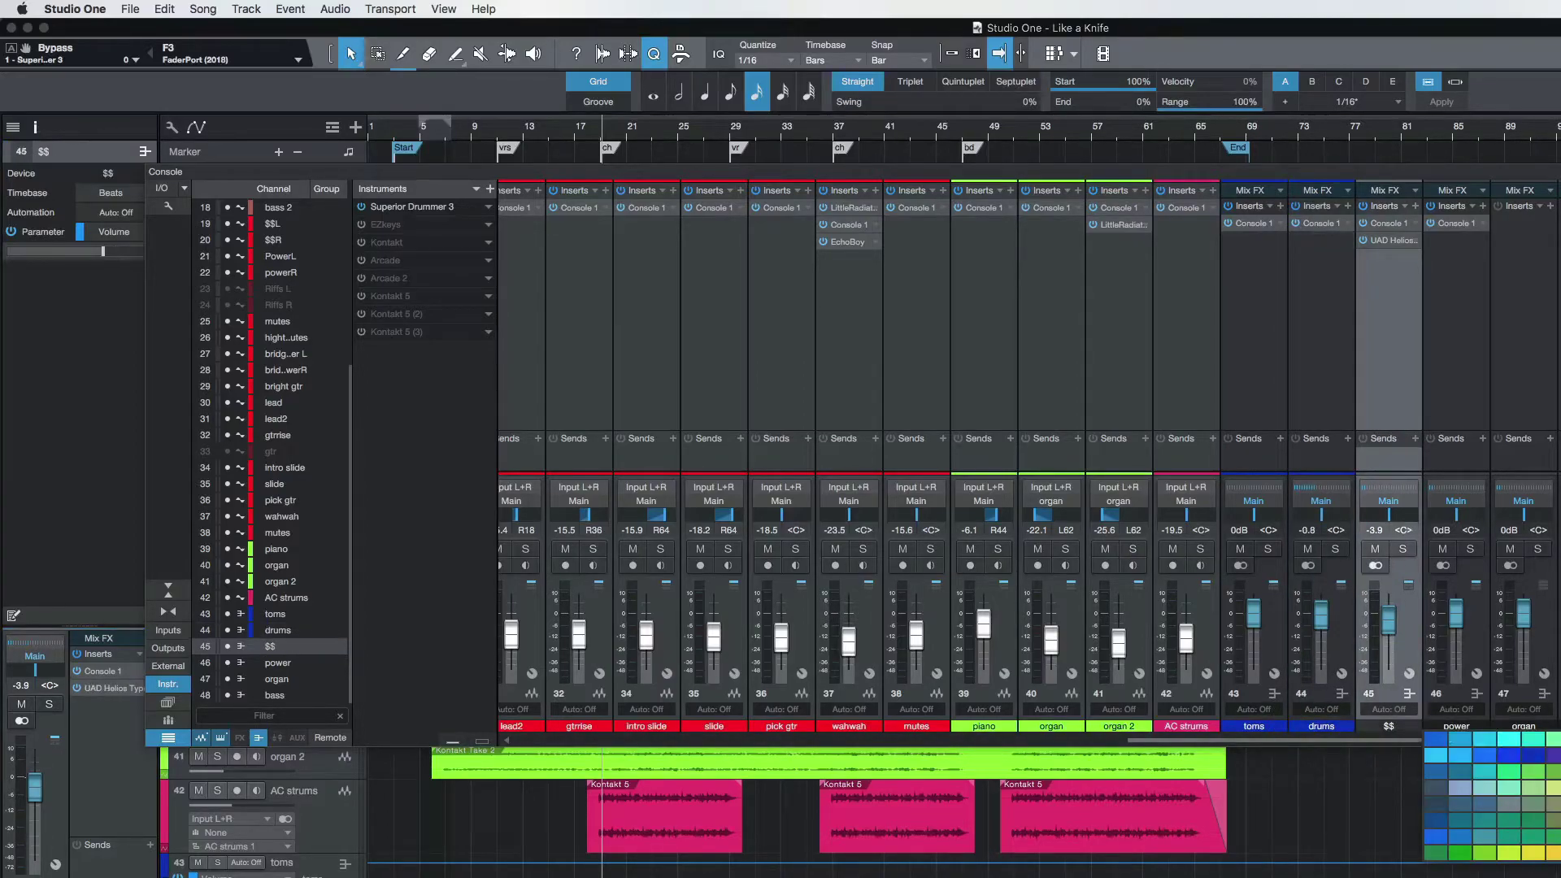
click(1484, 763)
click(1487, 733)
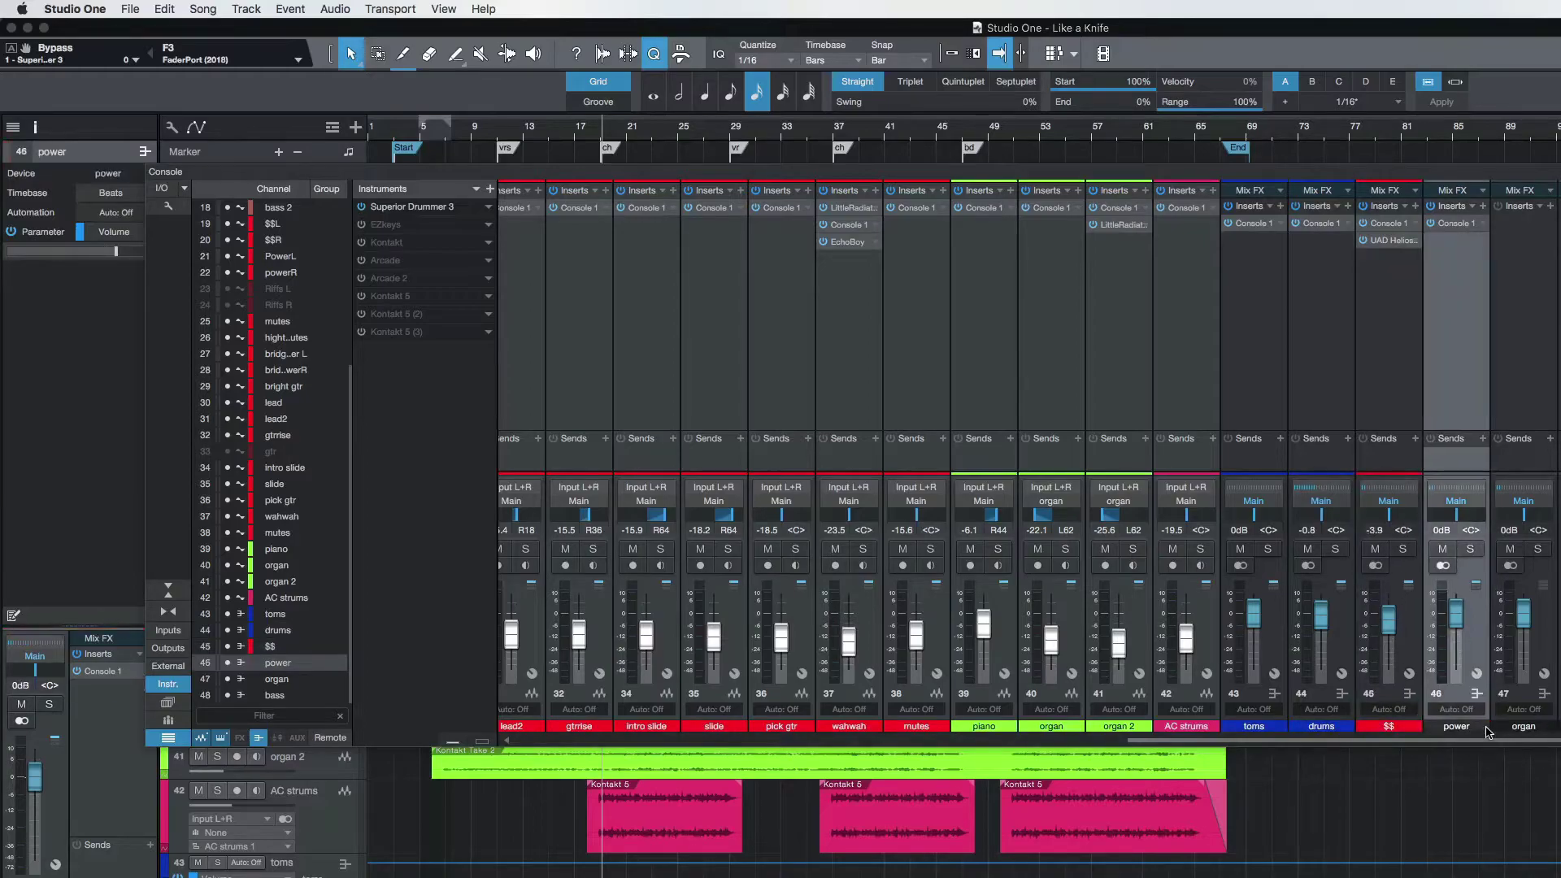
click(1488, 733)
click(1553, 763)
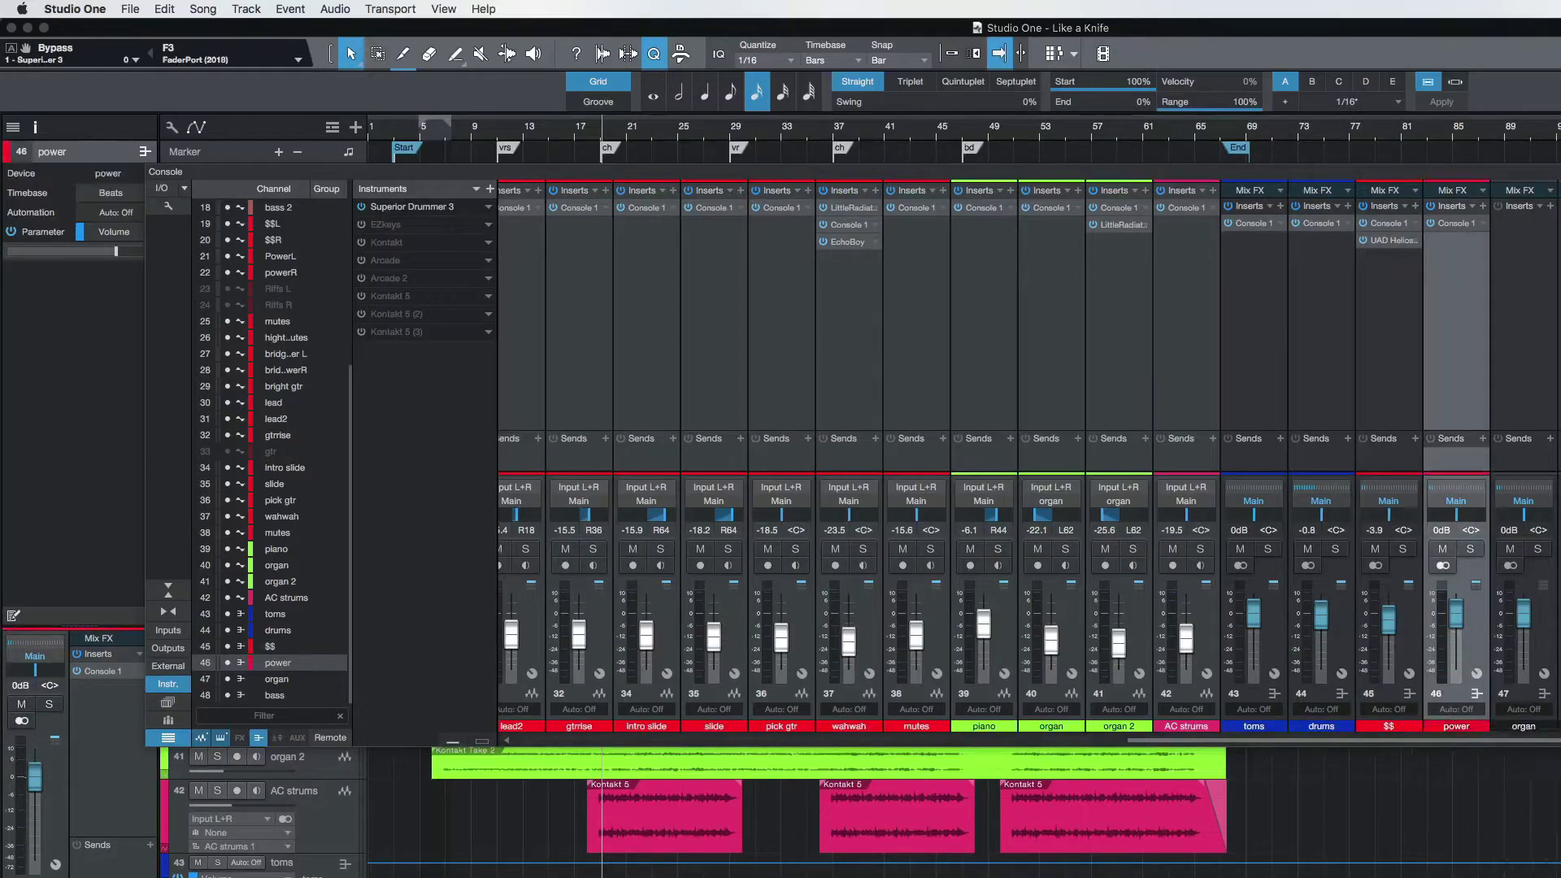
click(1552, 730)
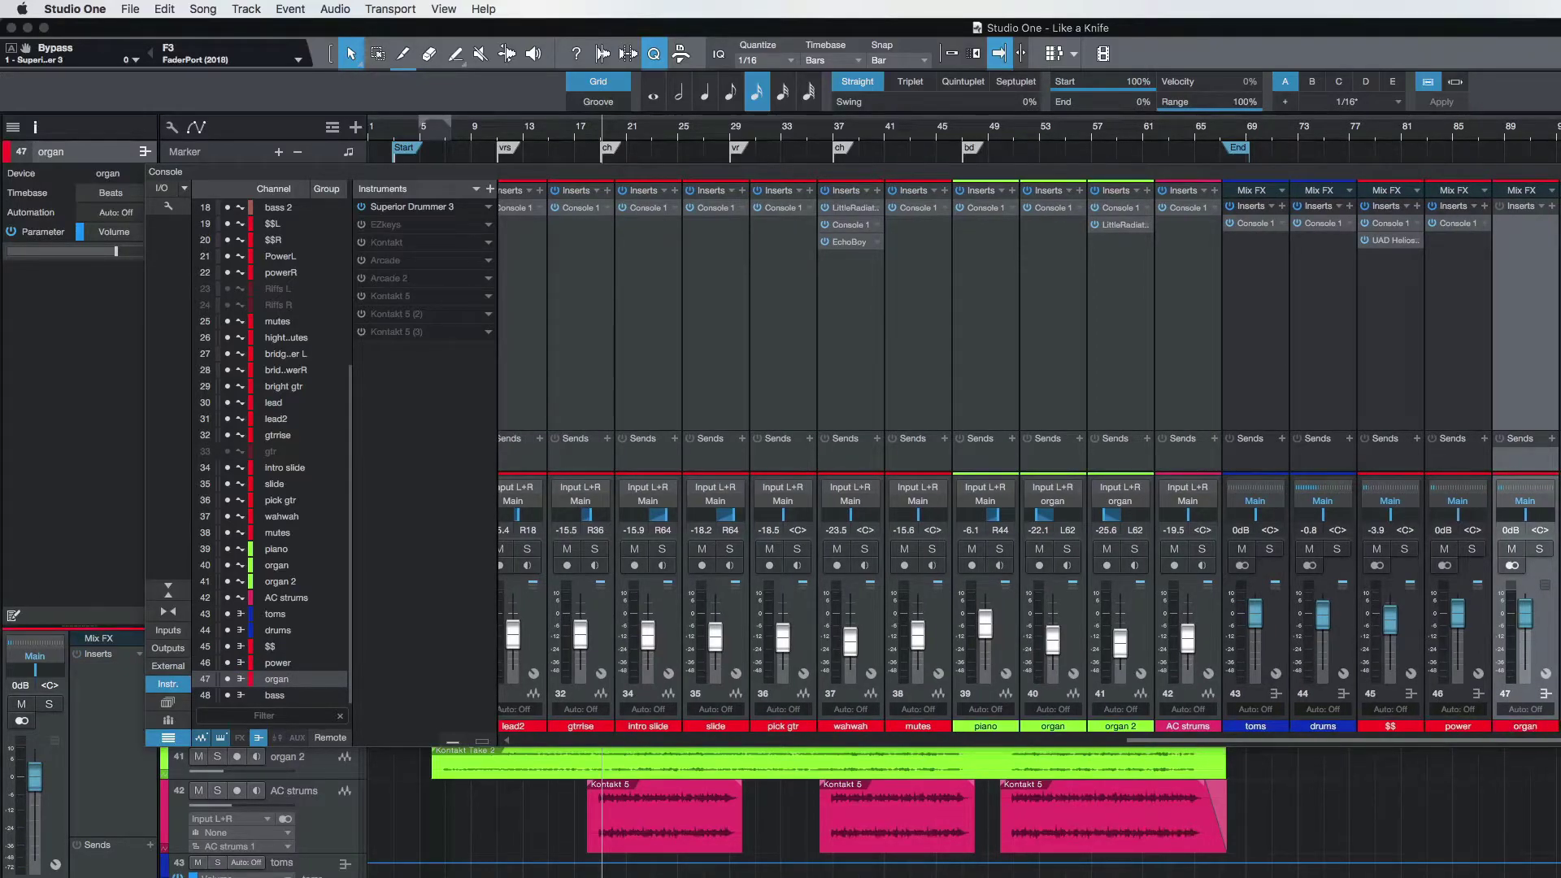
click(275, 695)
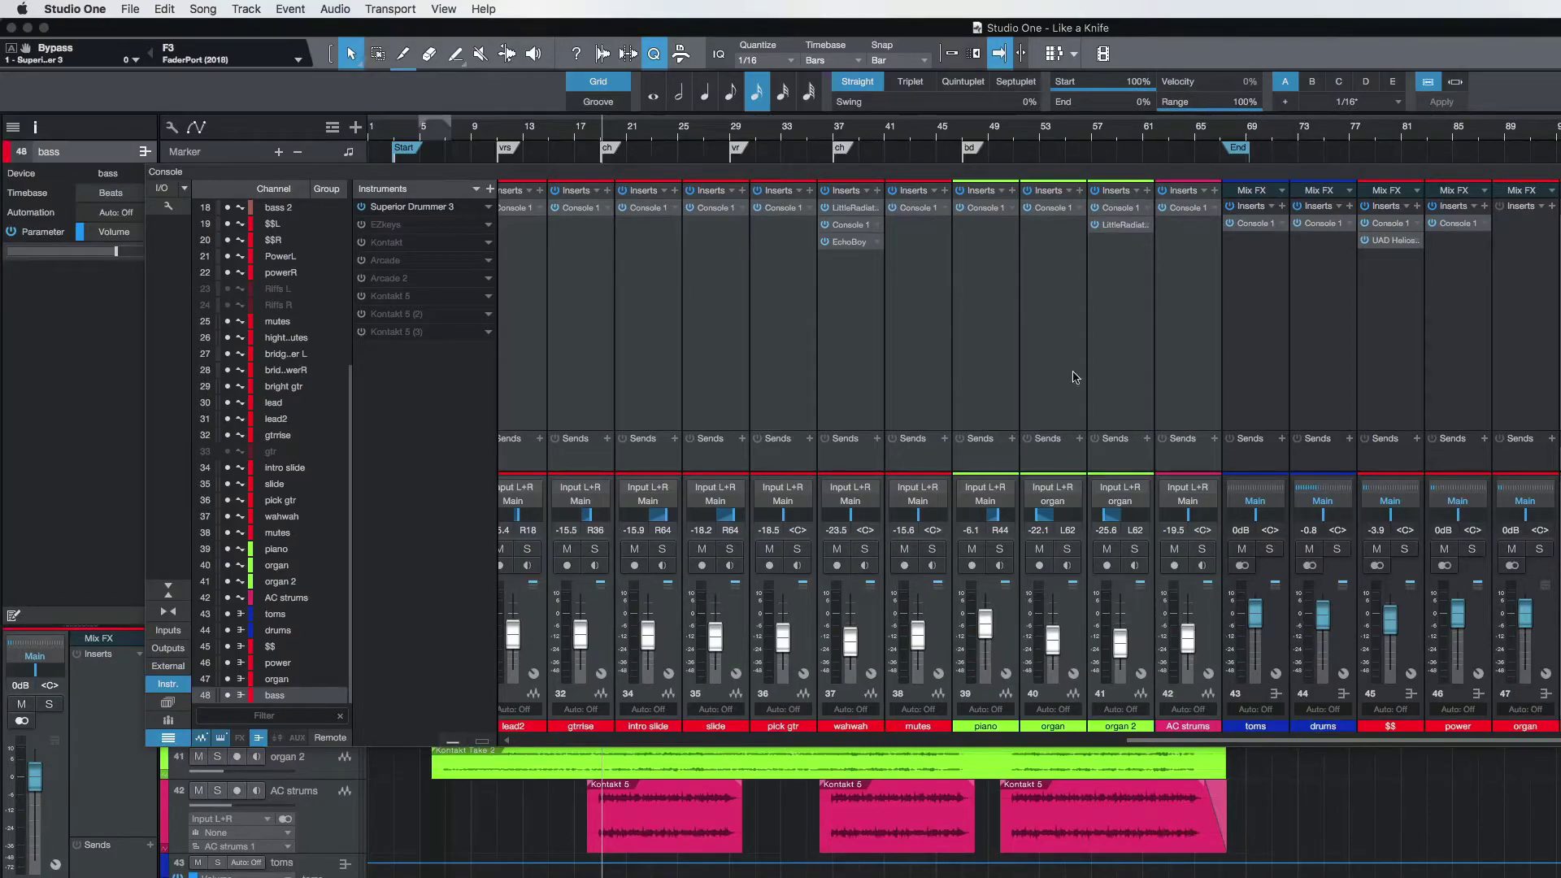
Step: Examine the mixer's channels, inserts, sends and buses, including those in the Like a Knife 2.0 session during playback, selecting the OH channel
scroll(1101, 350, left, 10)
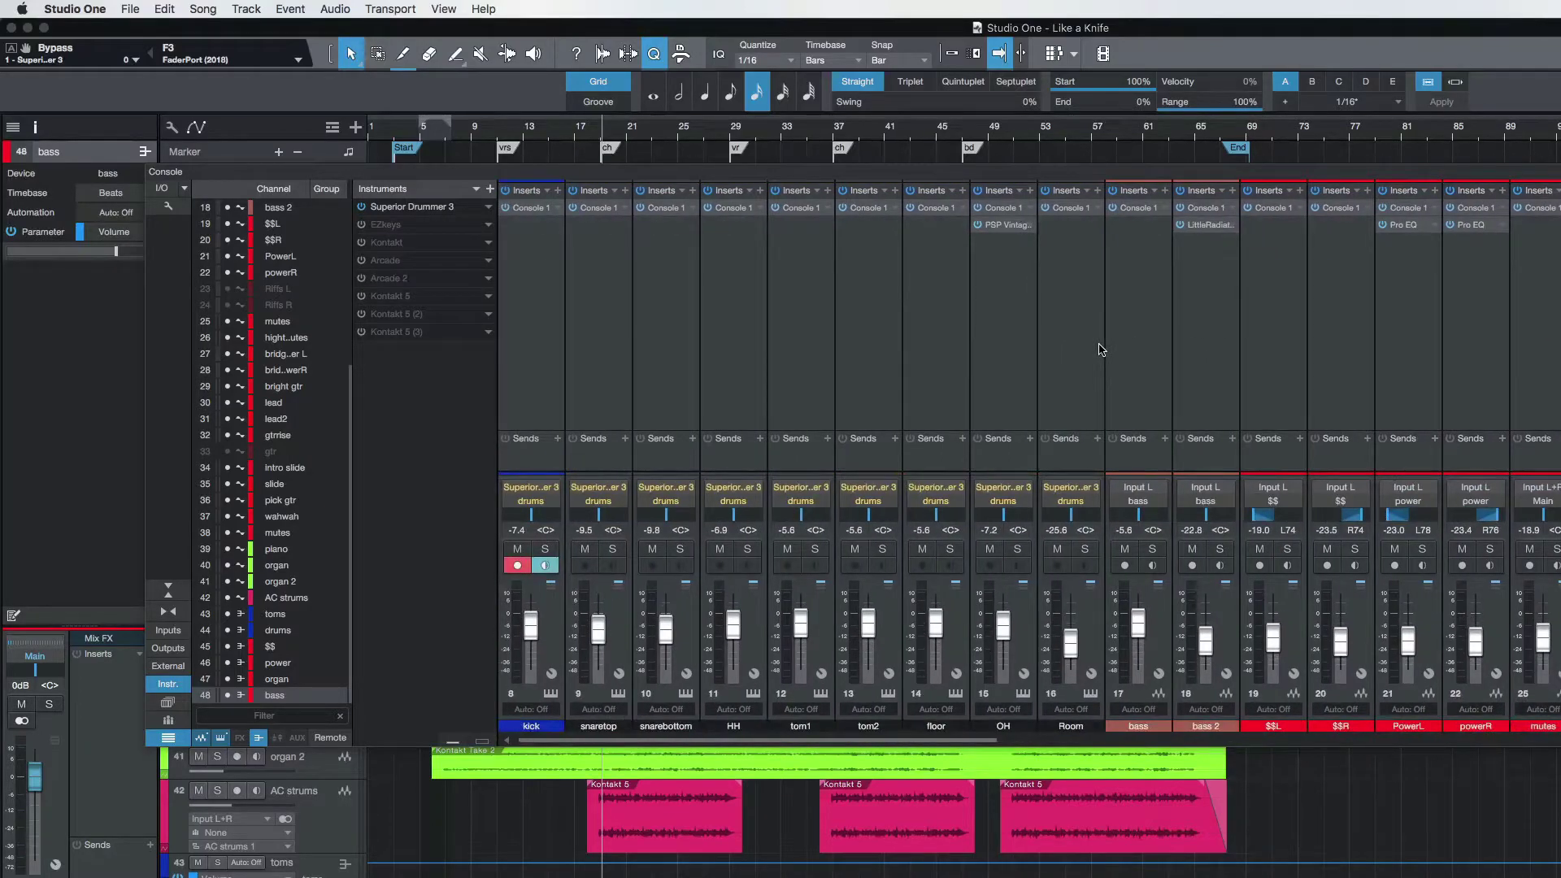
scroll(1101, 350, right, 10)
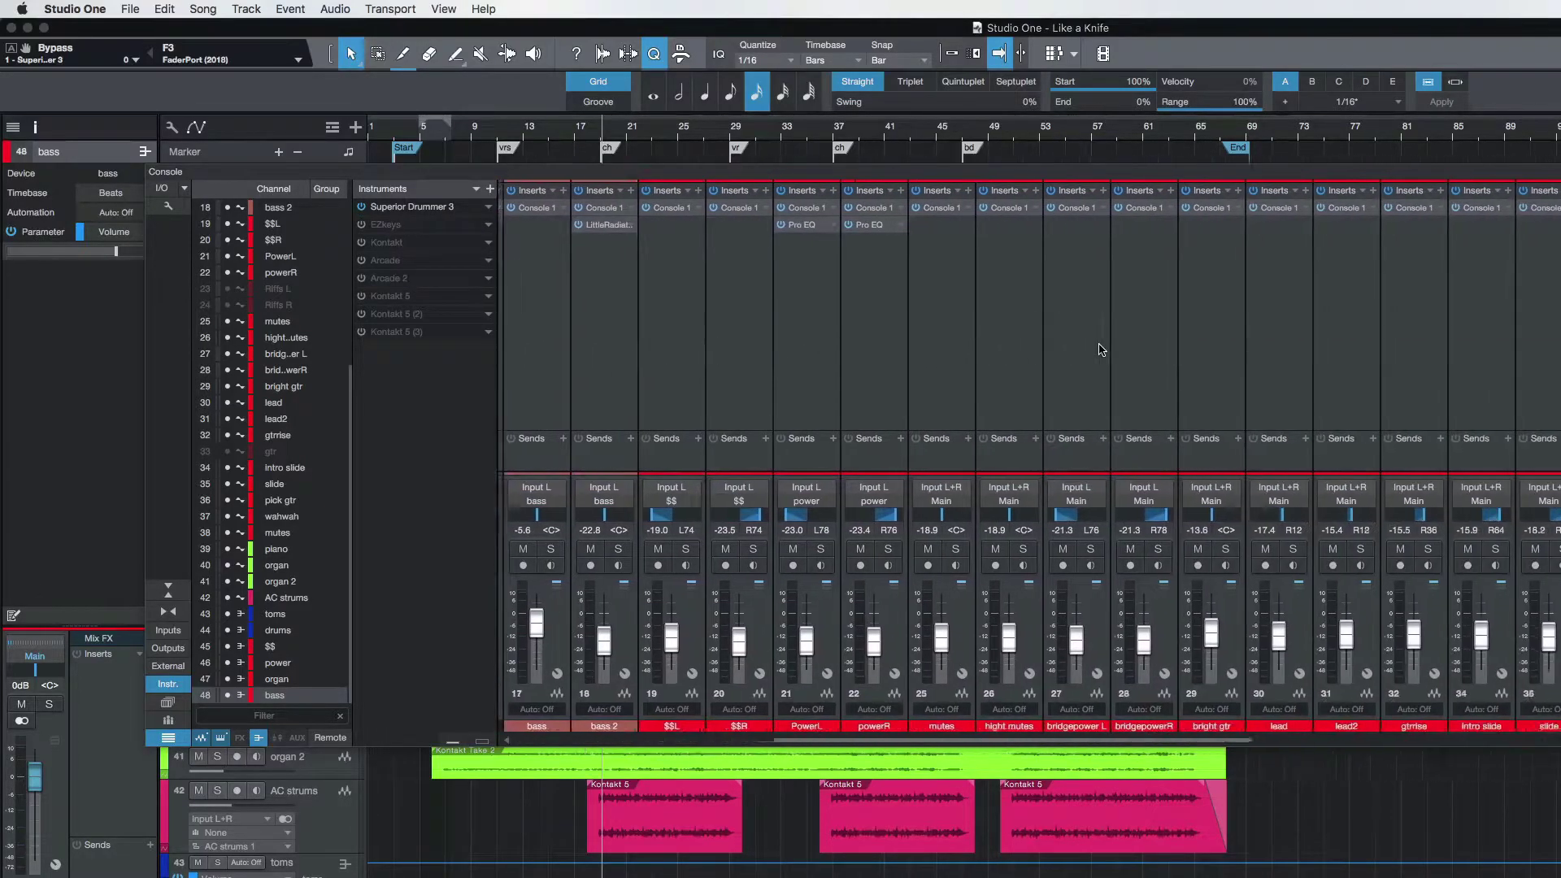
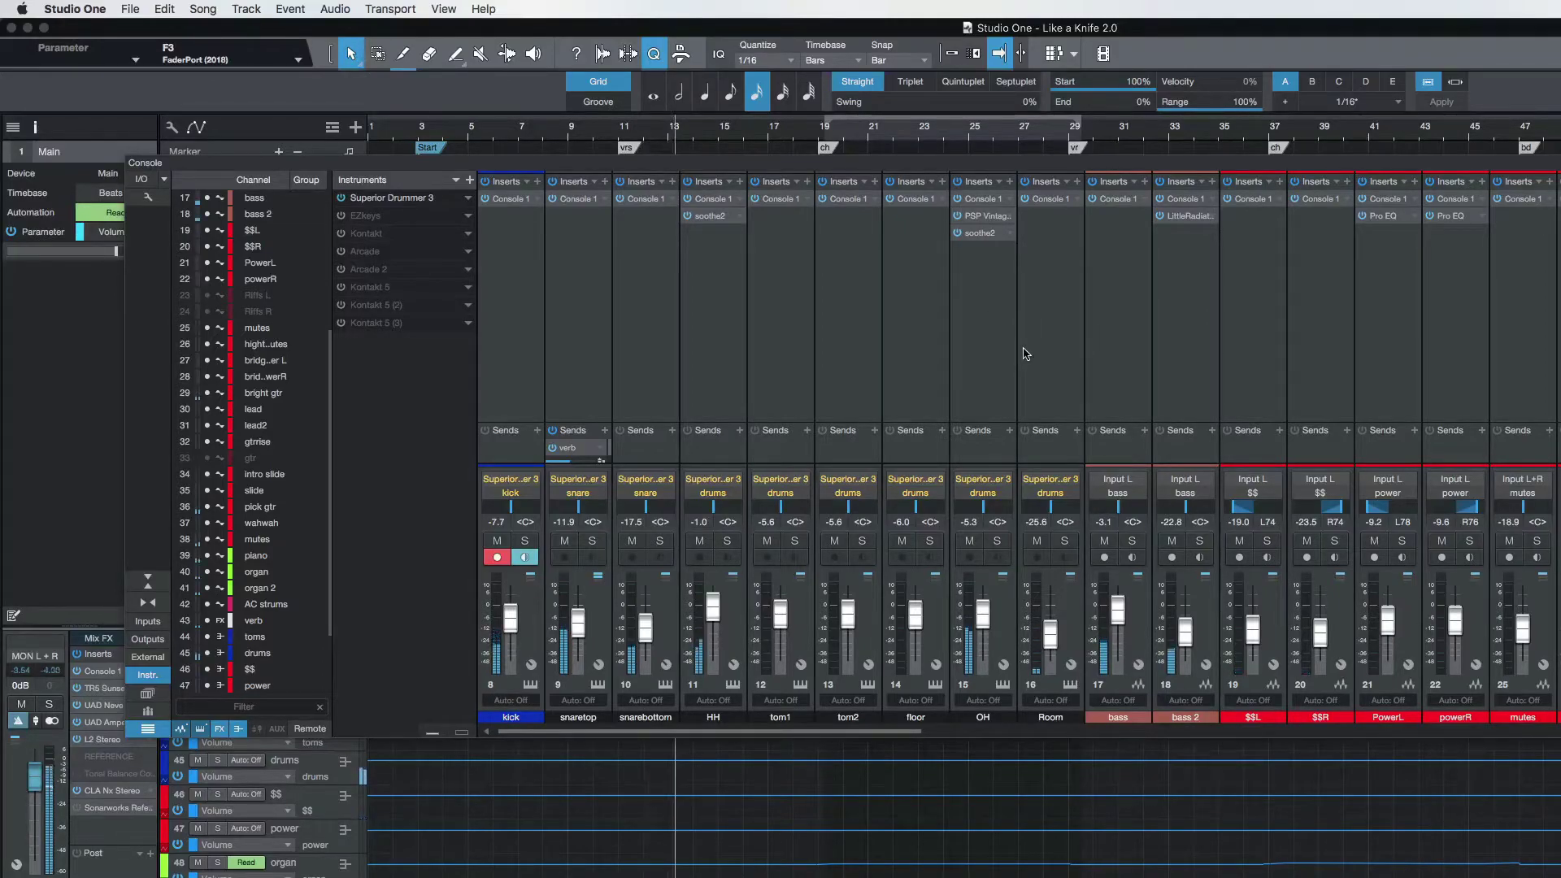
click(1012, 505)
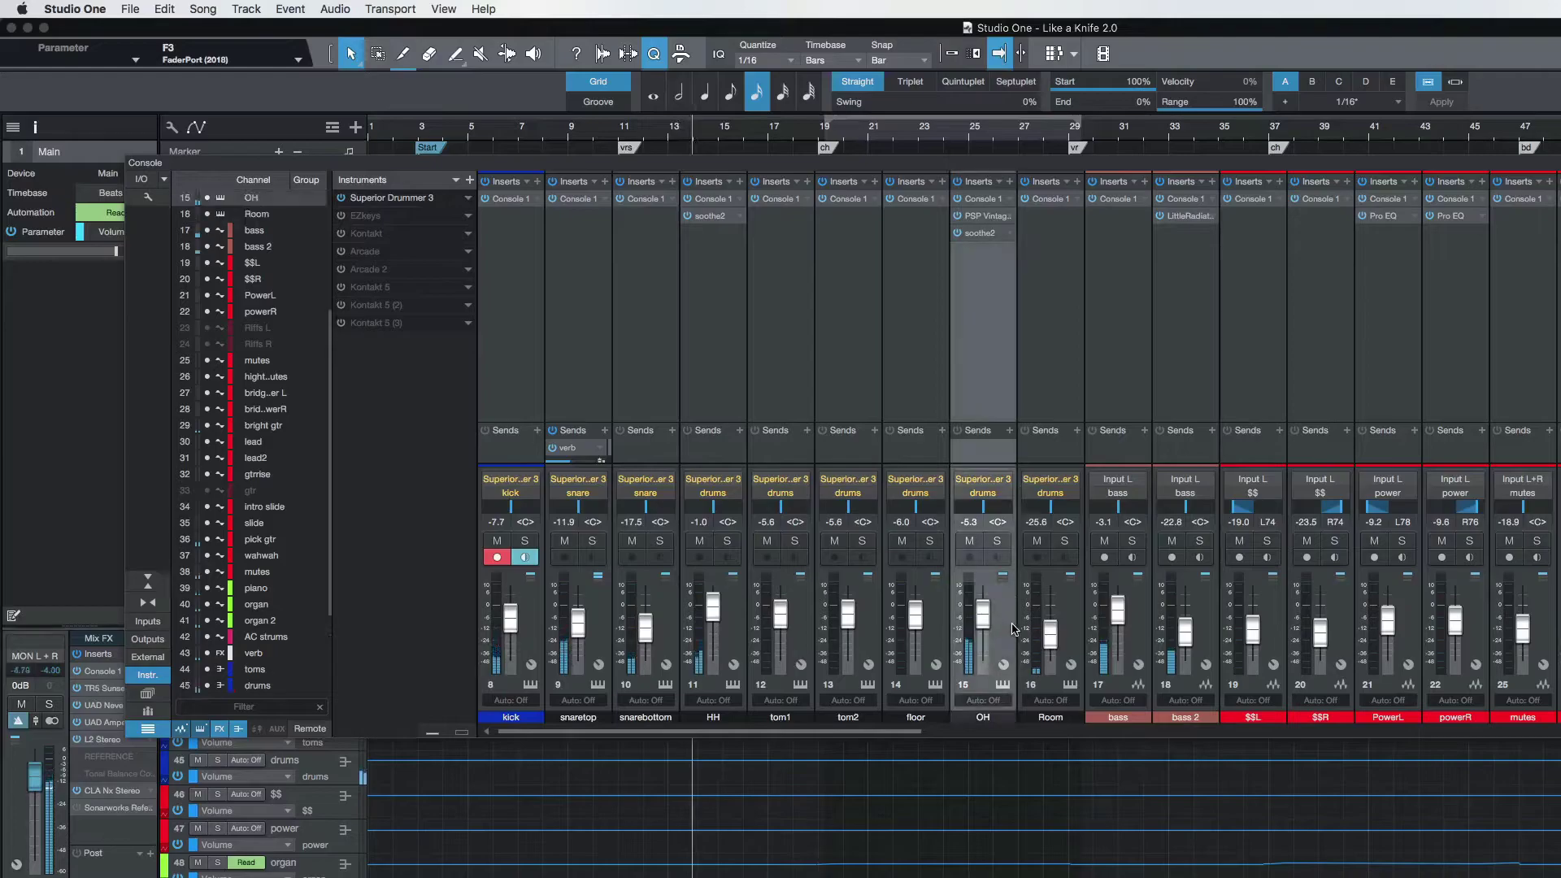
scroll(1355, 320, right, 10)
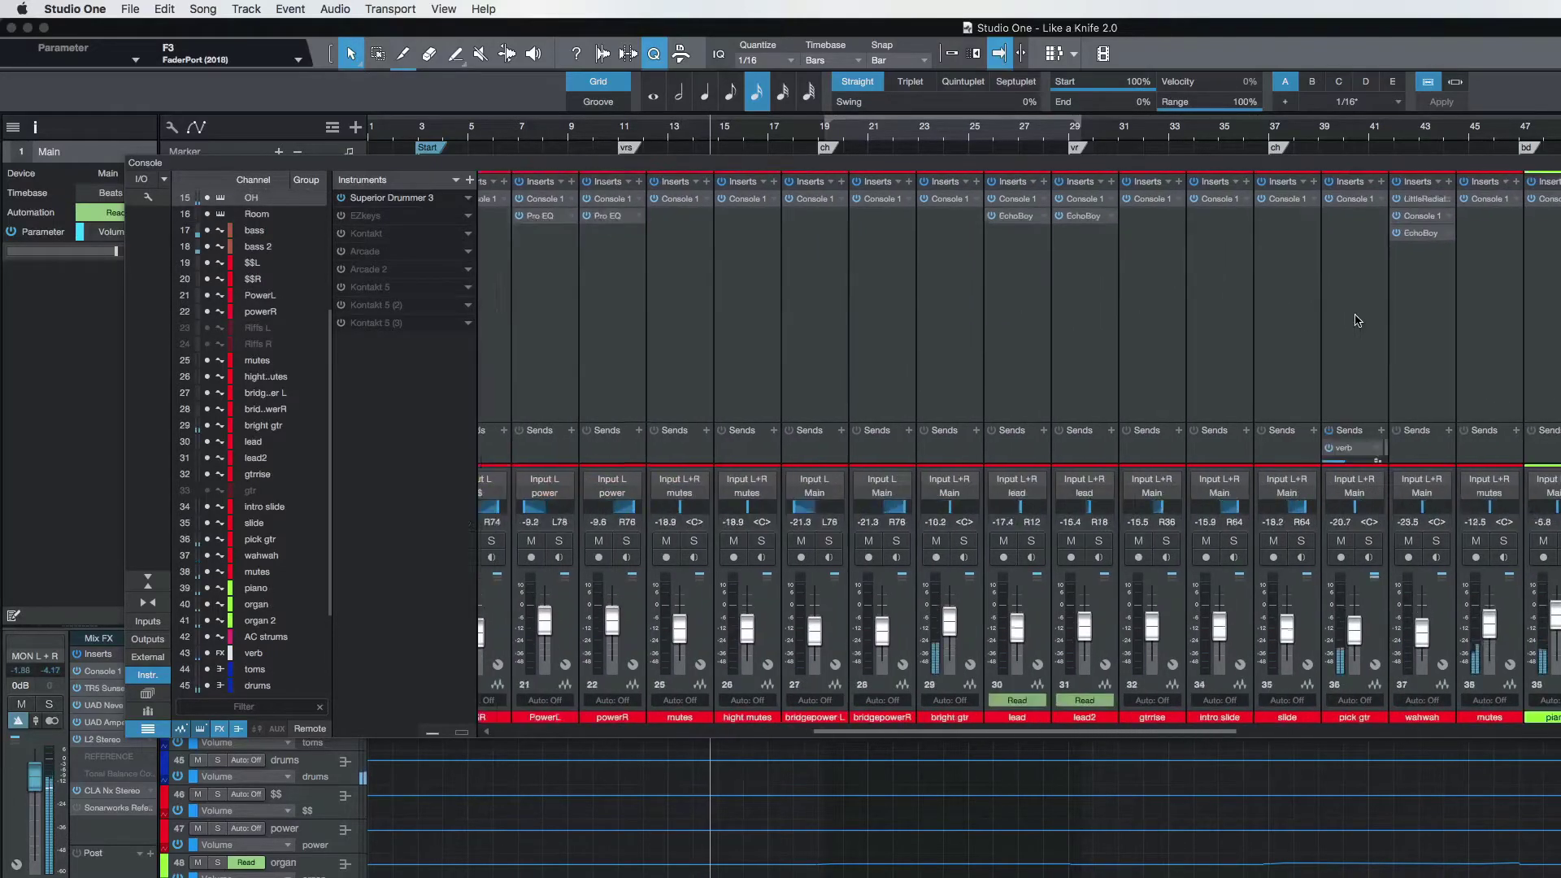
scroll(1355, 320, right, 5)
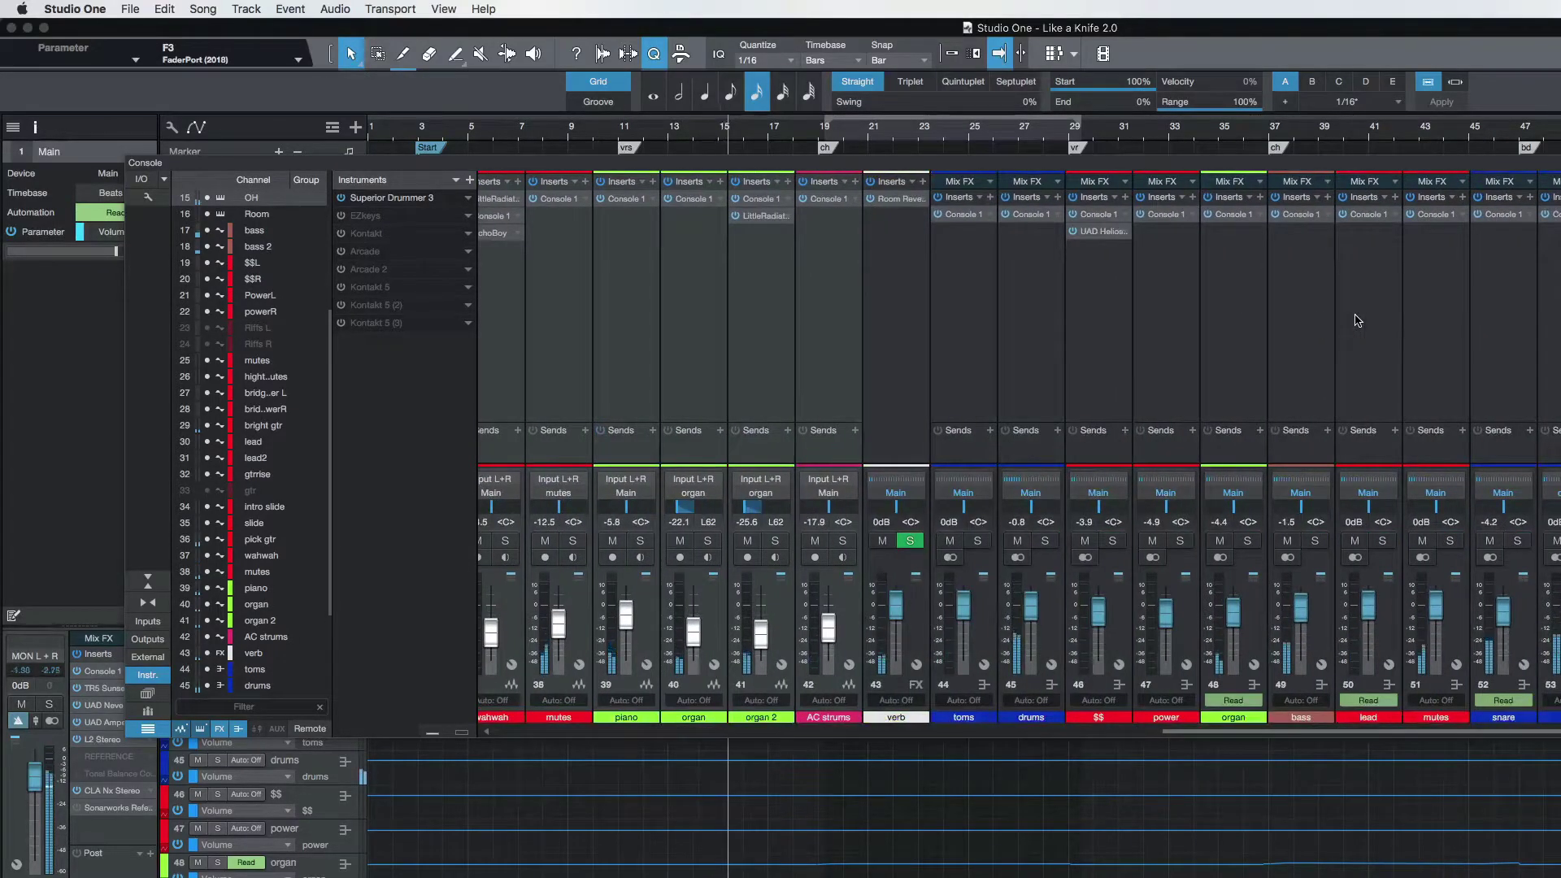
scroll(1355, 320, left, 8)
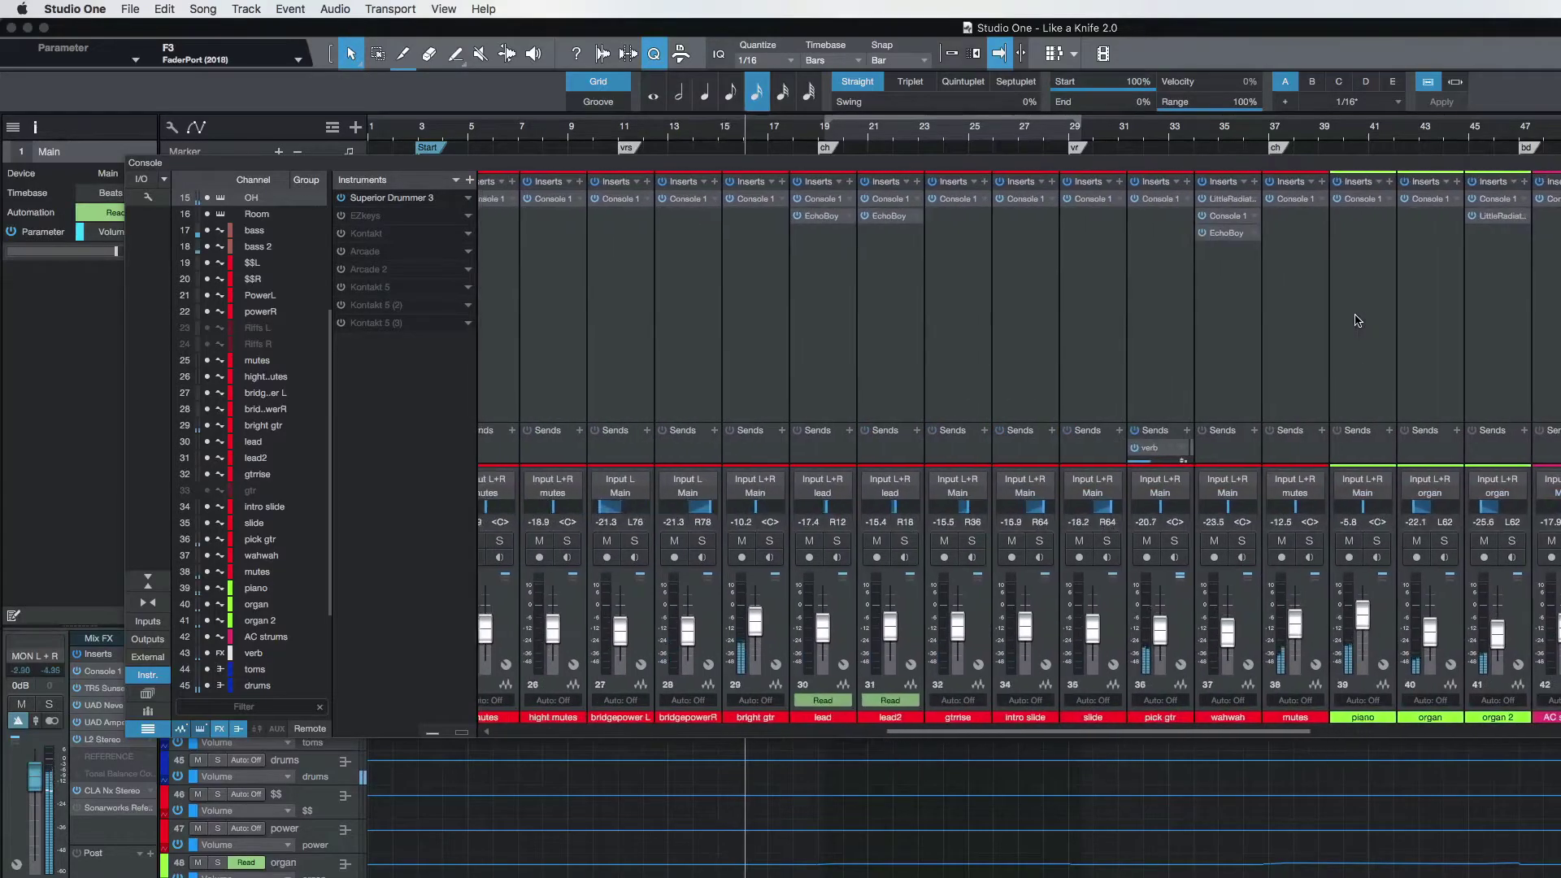
scroll(1355, 321, left, 9)
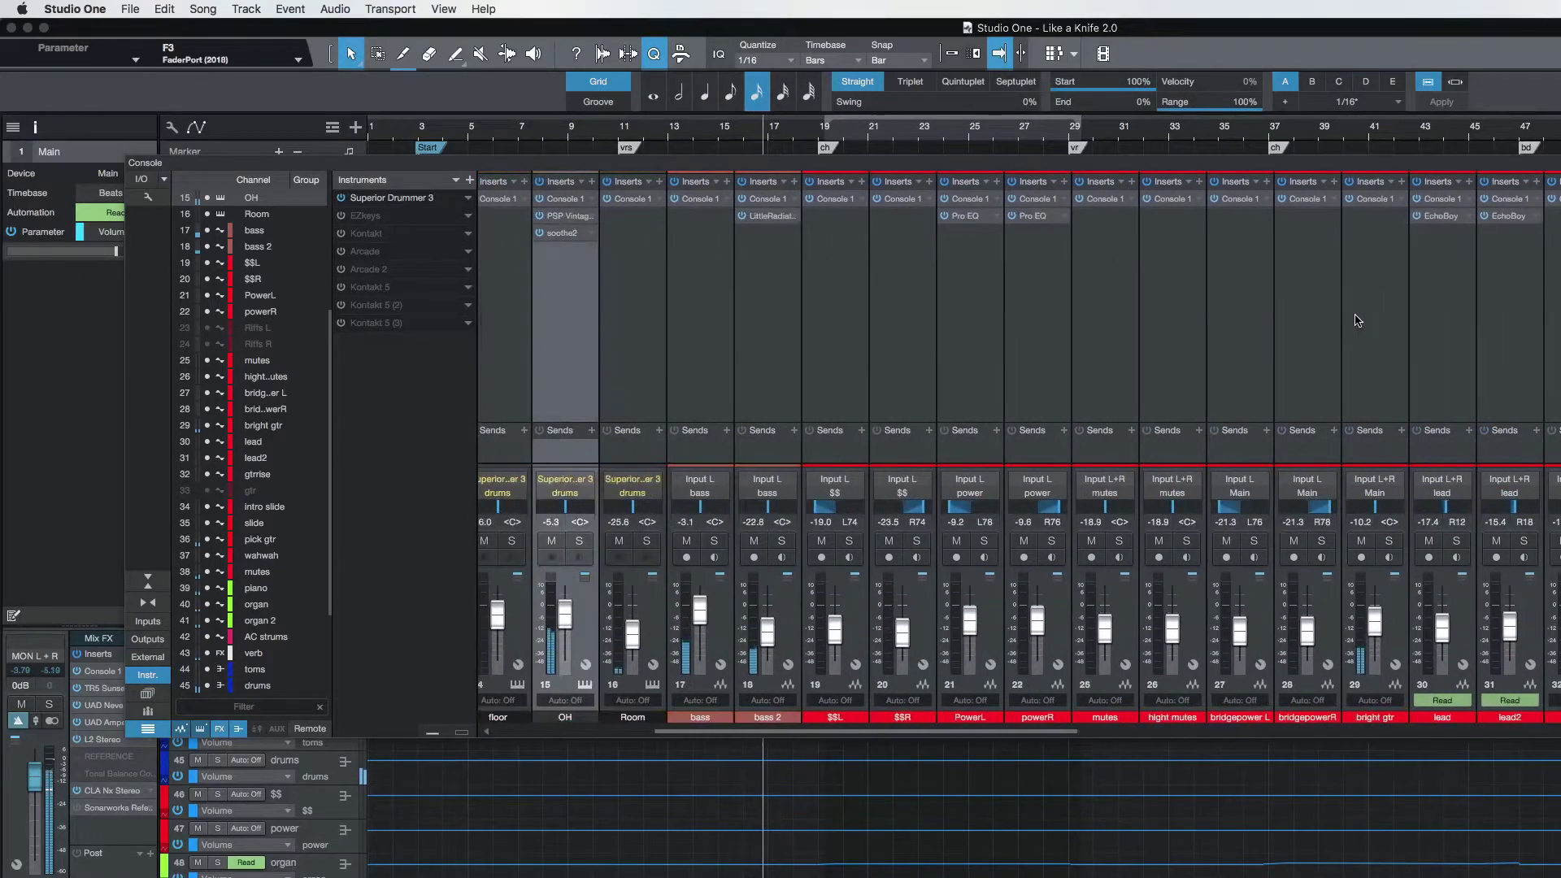
scroll(1355, 320, left, 3)
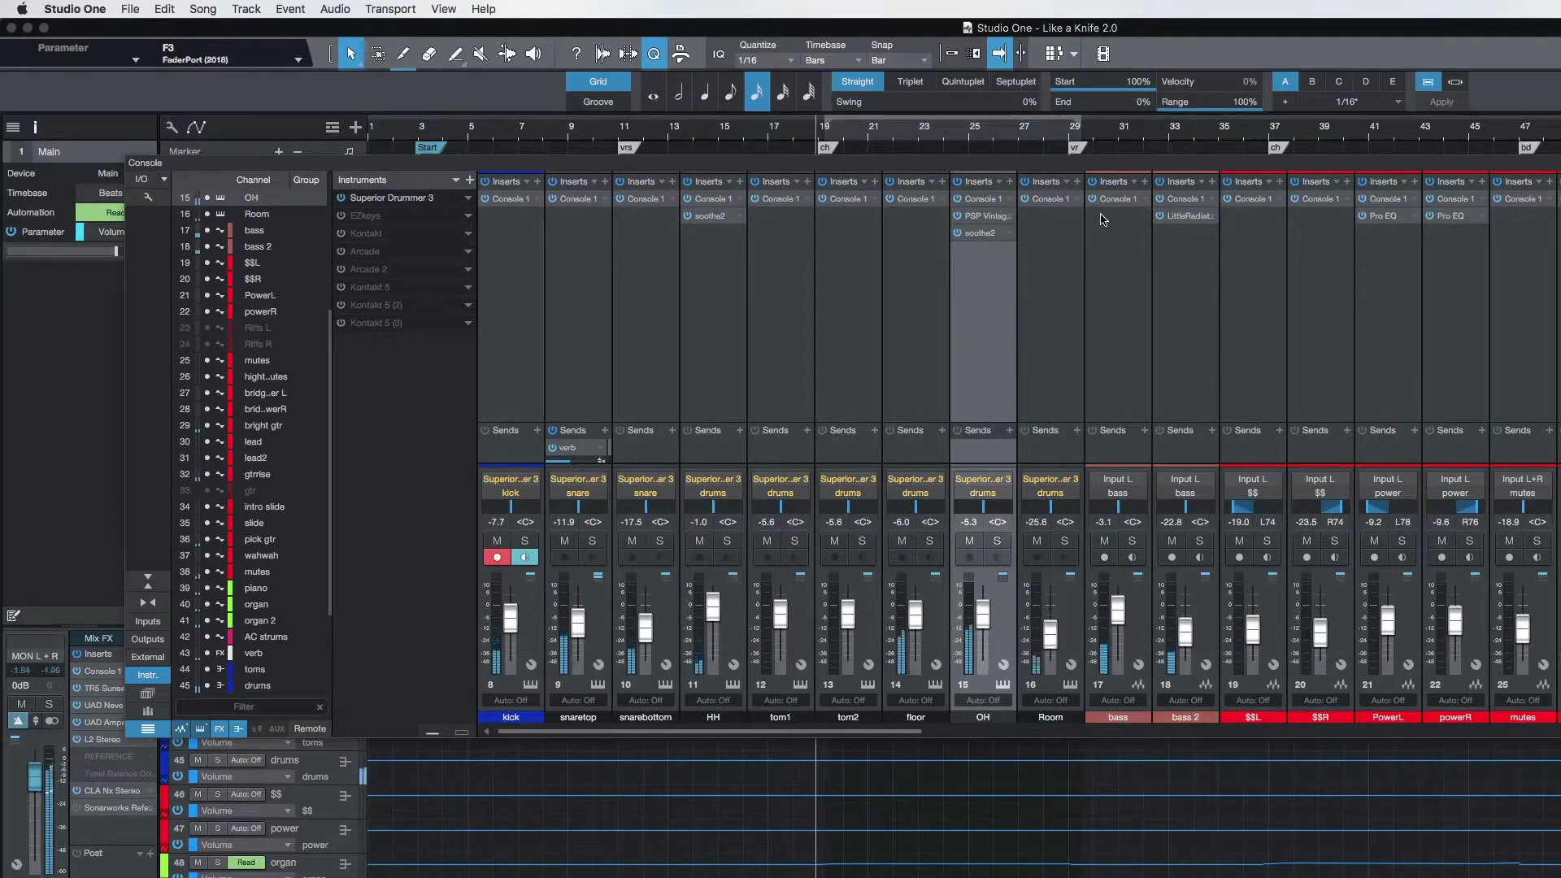
click(809, 136)
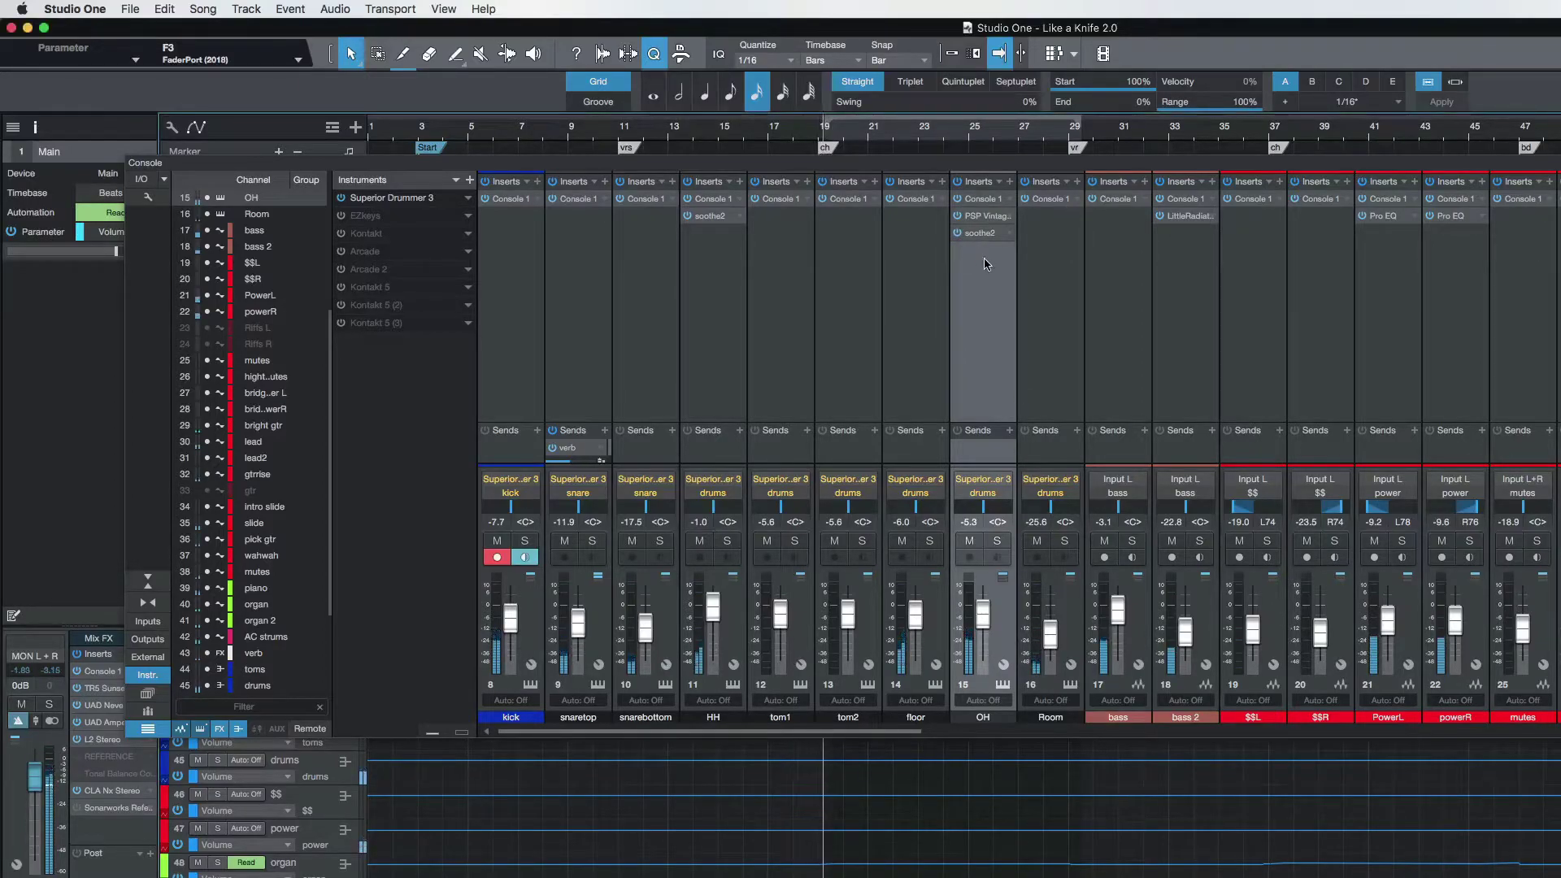
Step: Open the soothe2 insert on the OH channel and examine its settings with playback stopped and running
click(981, 235)
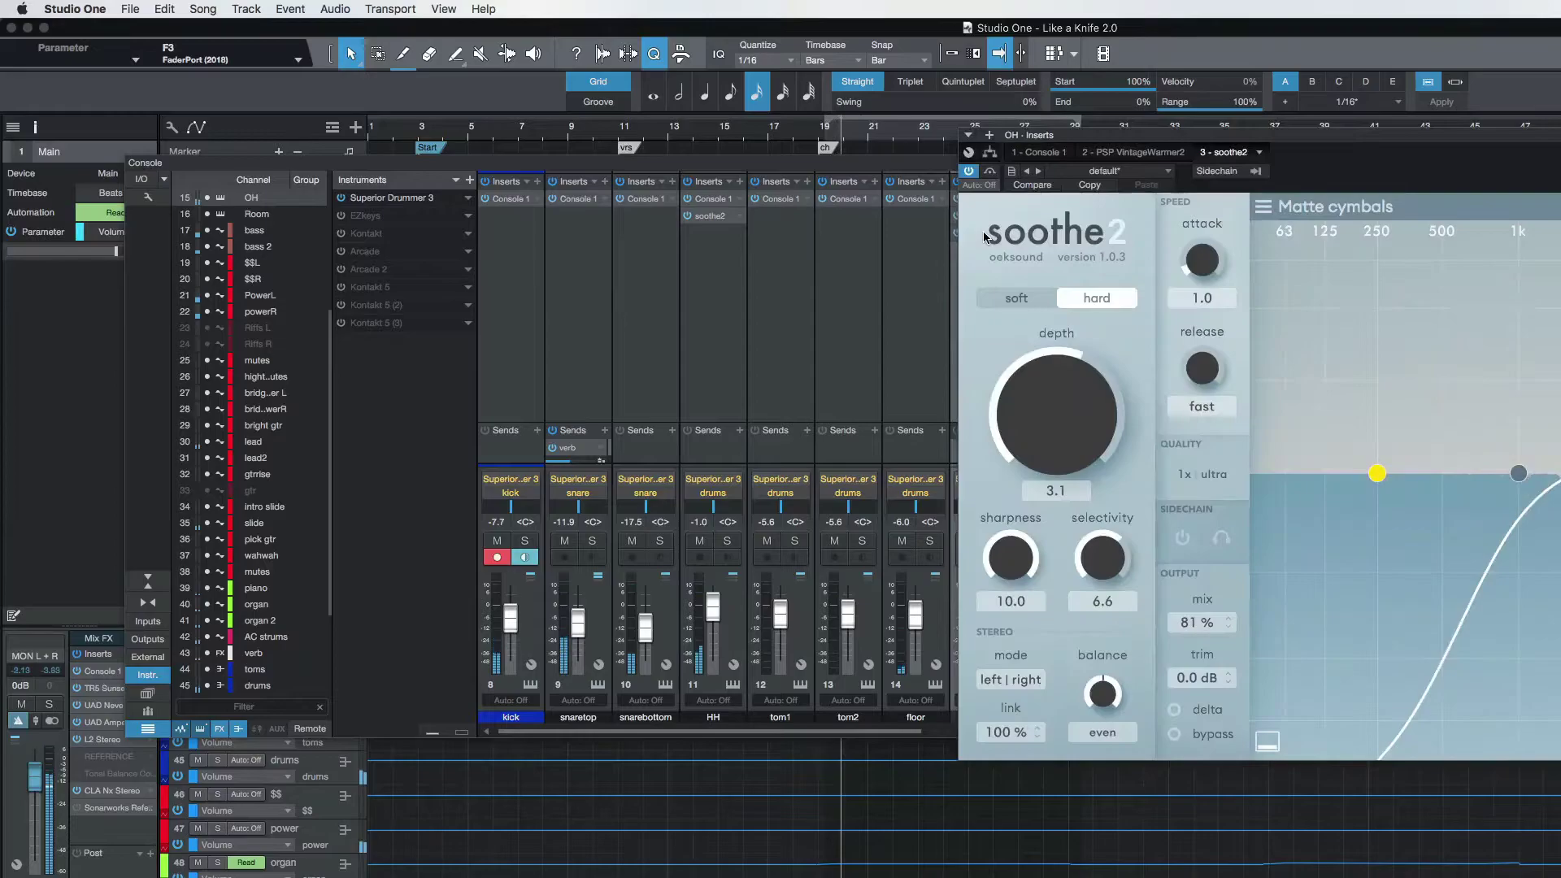
key(space)
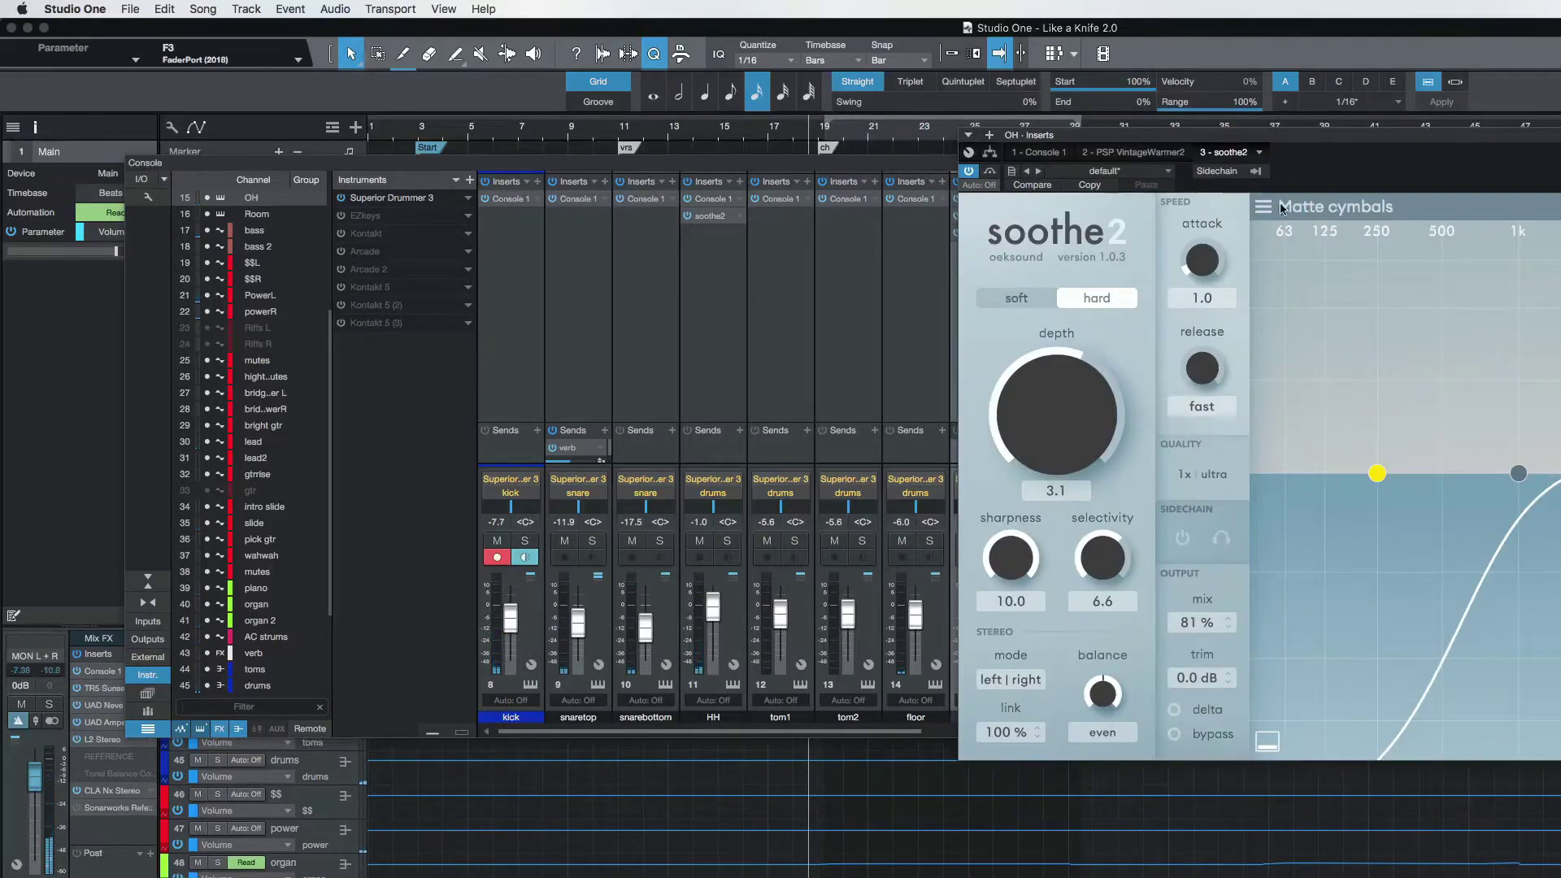
drag(1384, 139, 1259, 160)
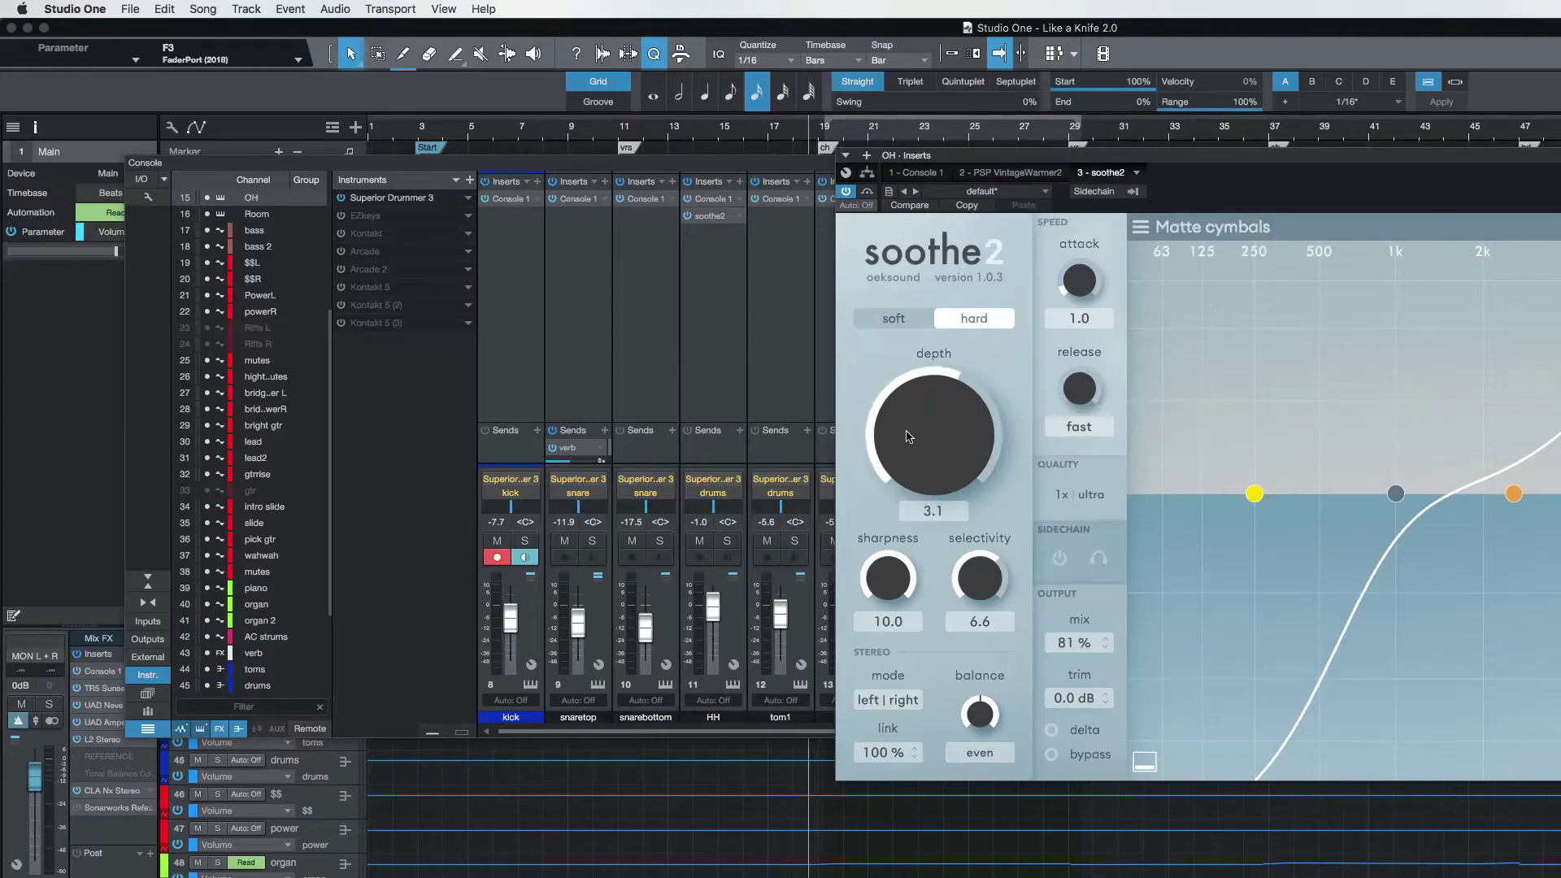
key(space)
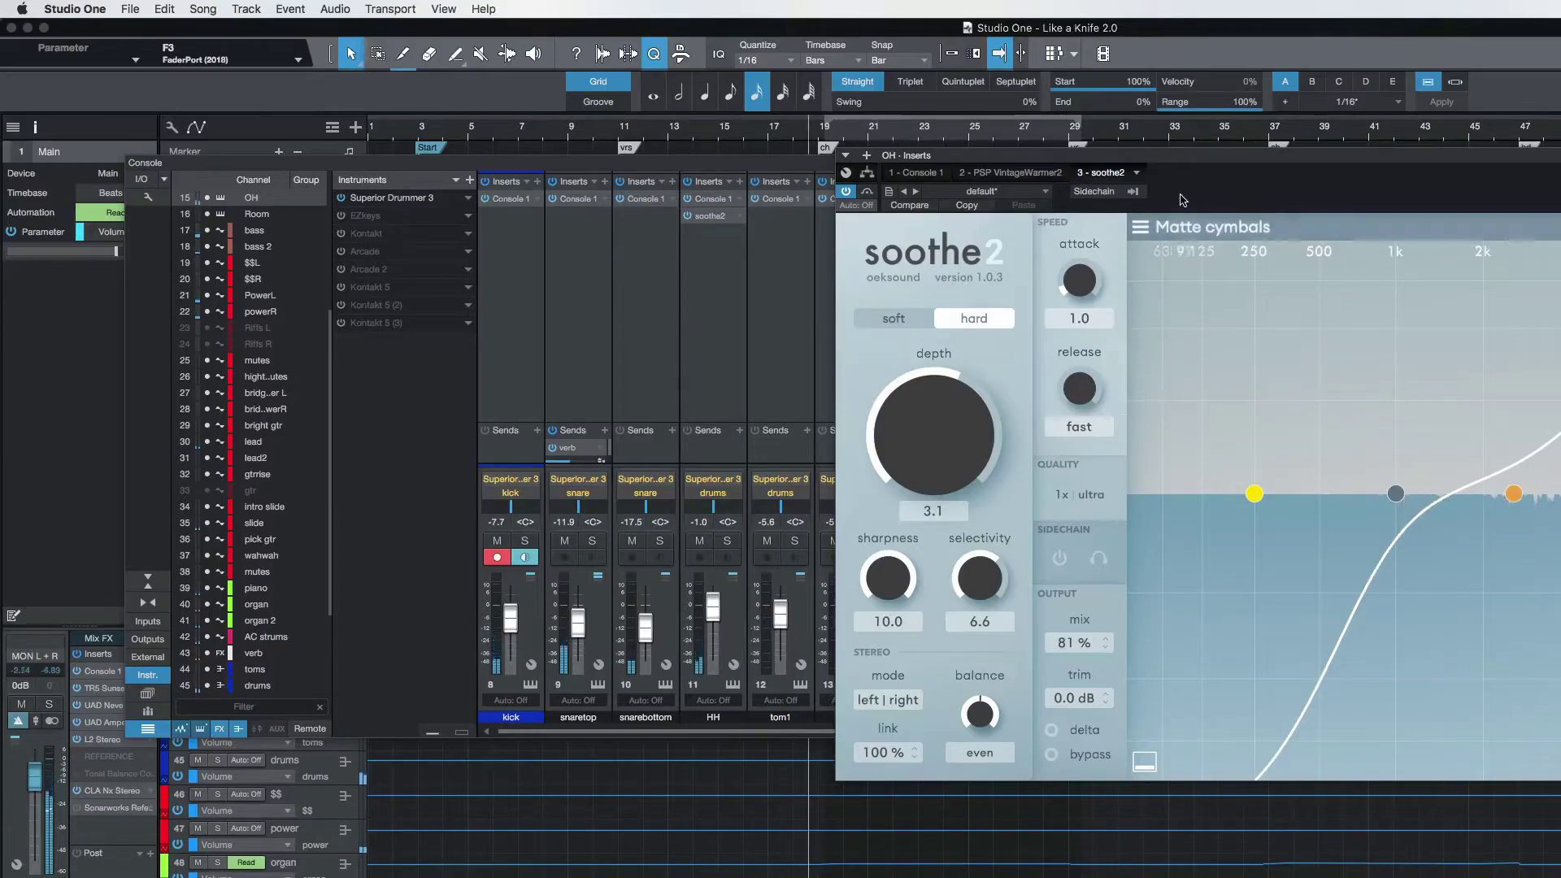
Step: Browse soothe2's Drums and Vocals preset categories without loading a preset, and close the plug-in window
click(1141, 228)
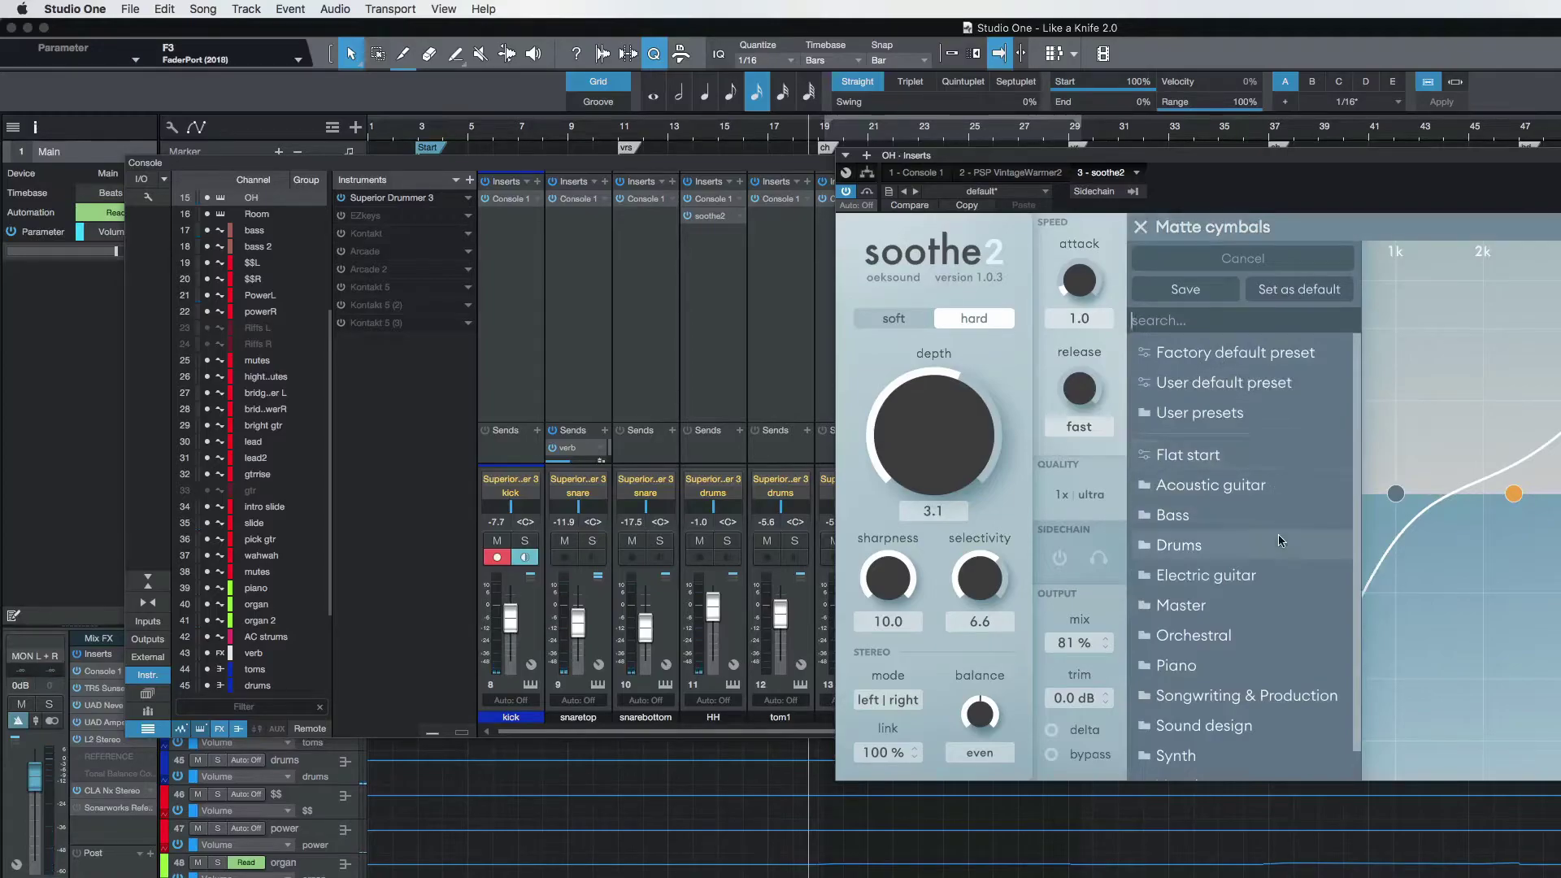
mouse_move(1244, 547)
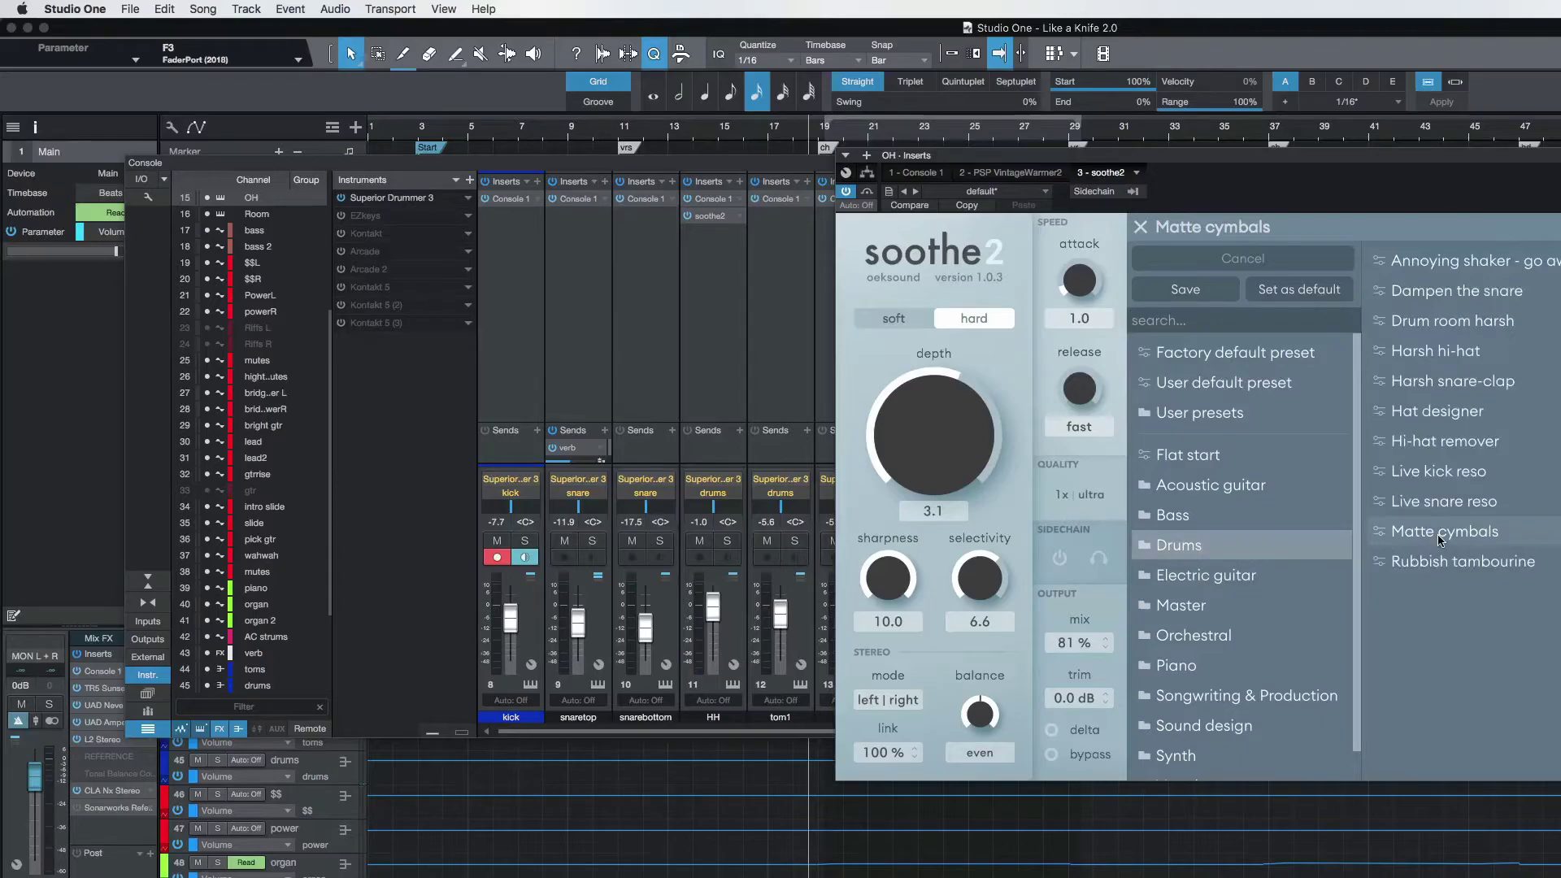
scroll(1438, 534, down, 1)
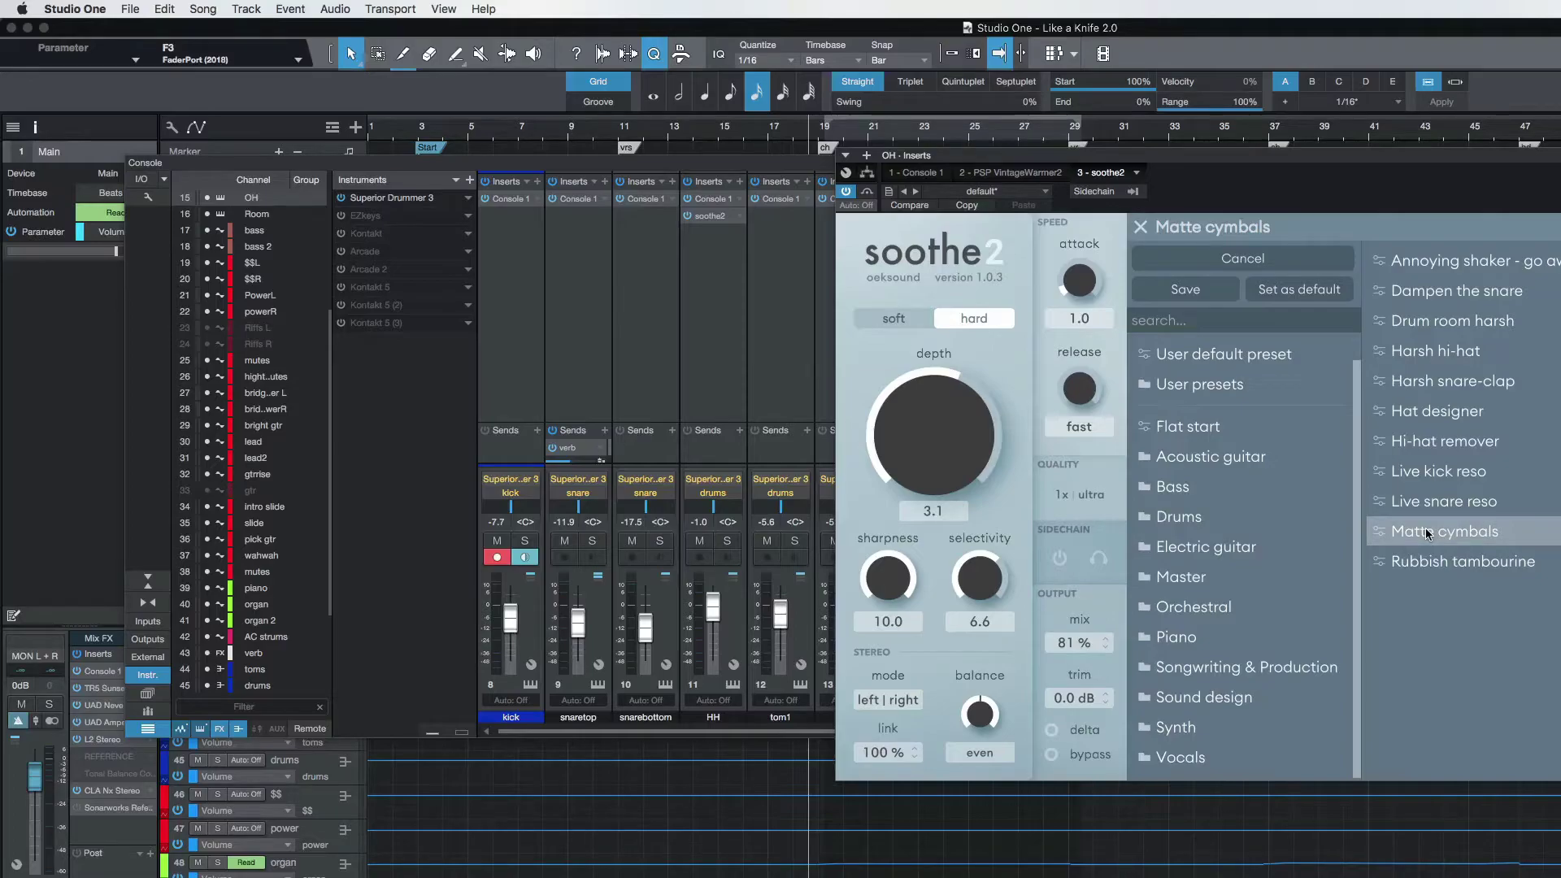
click(1192, 754)
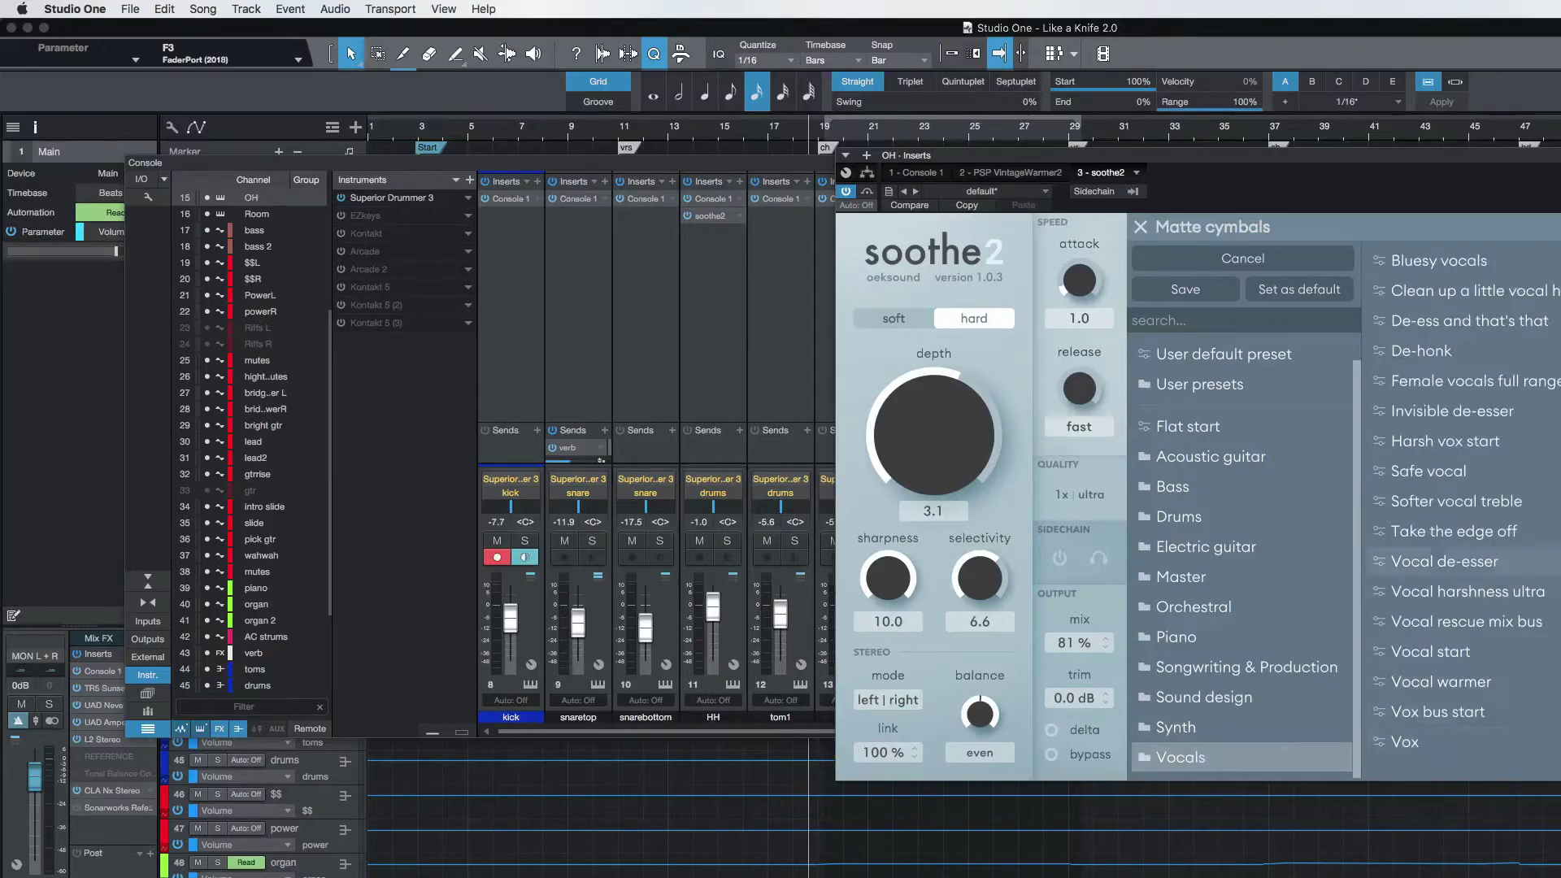
drag(1364, 153, 658, 51)
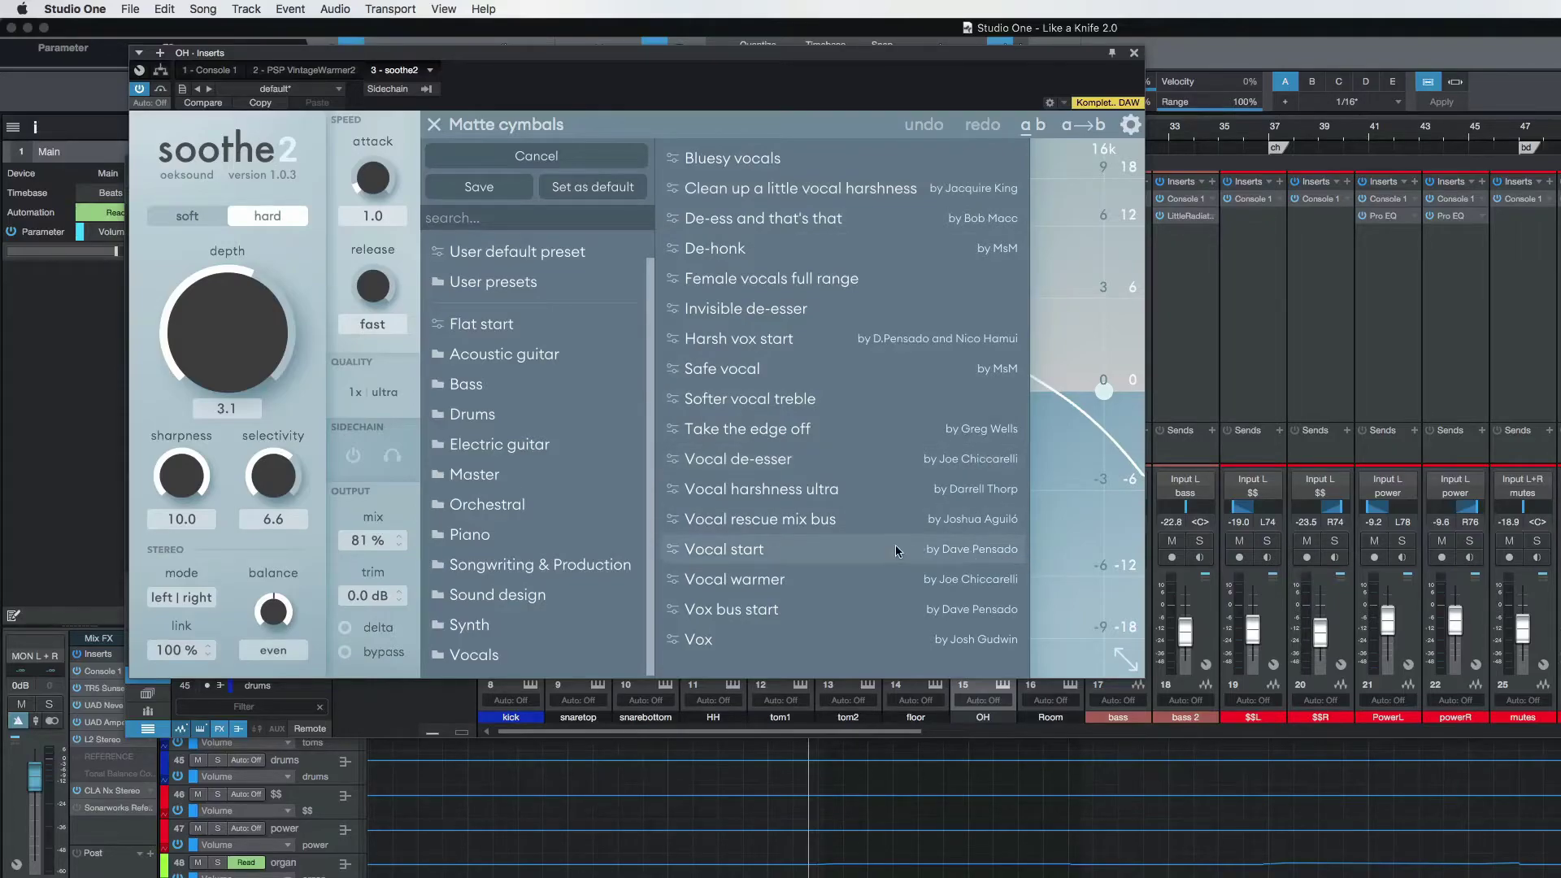
drag(789, 53, 934, 27)
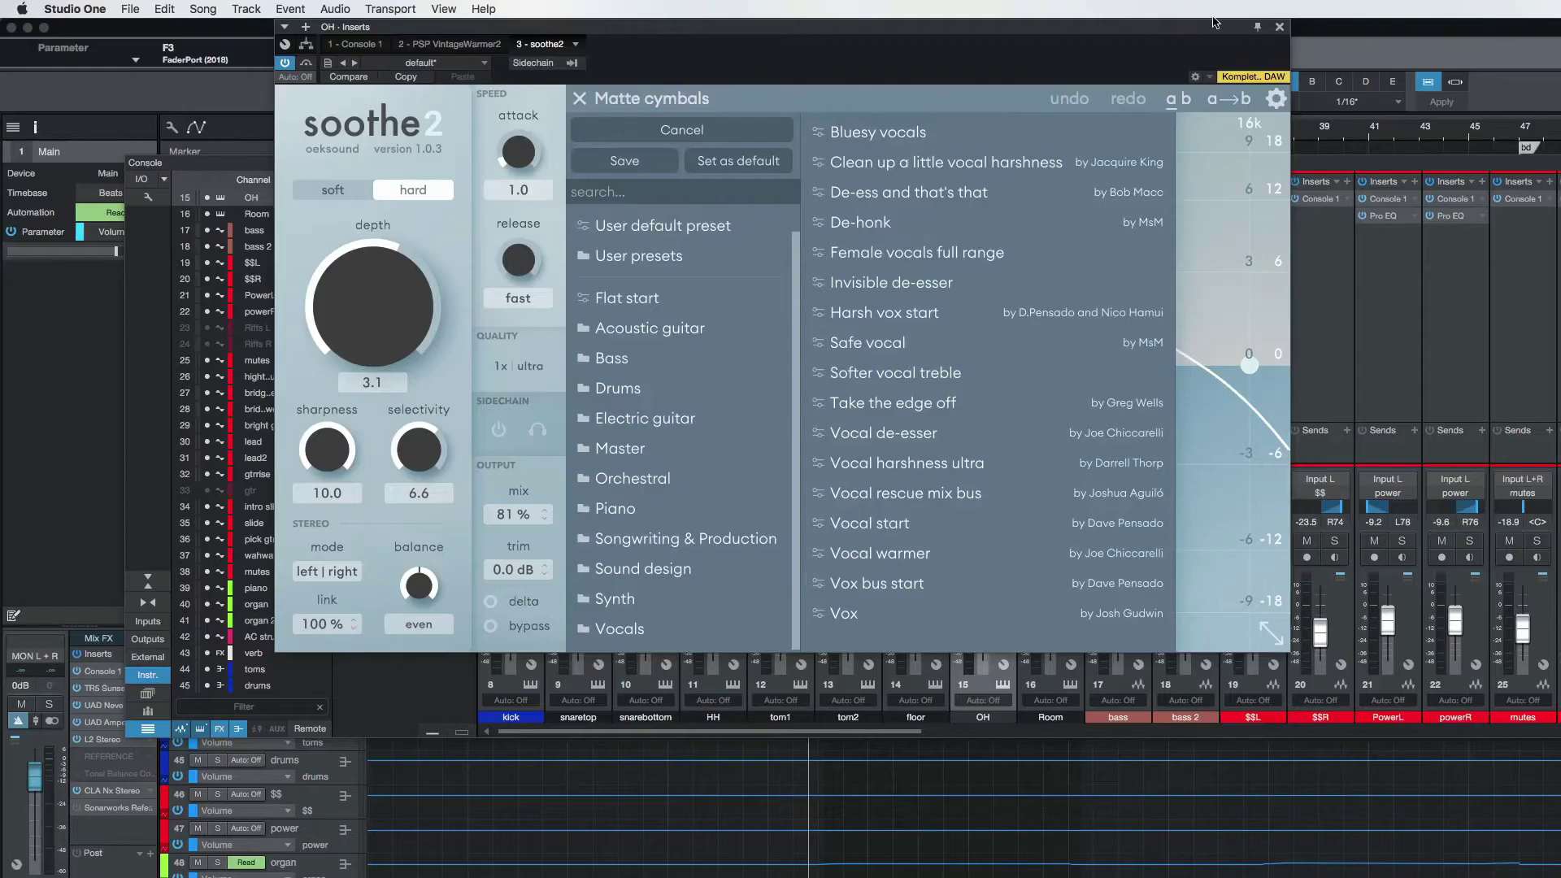
click(1281, 27)
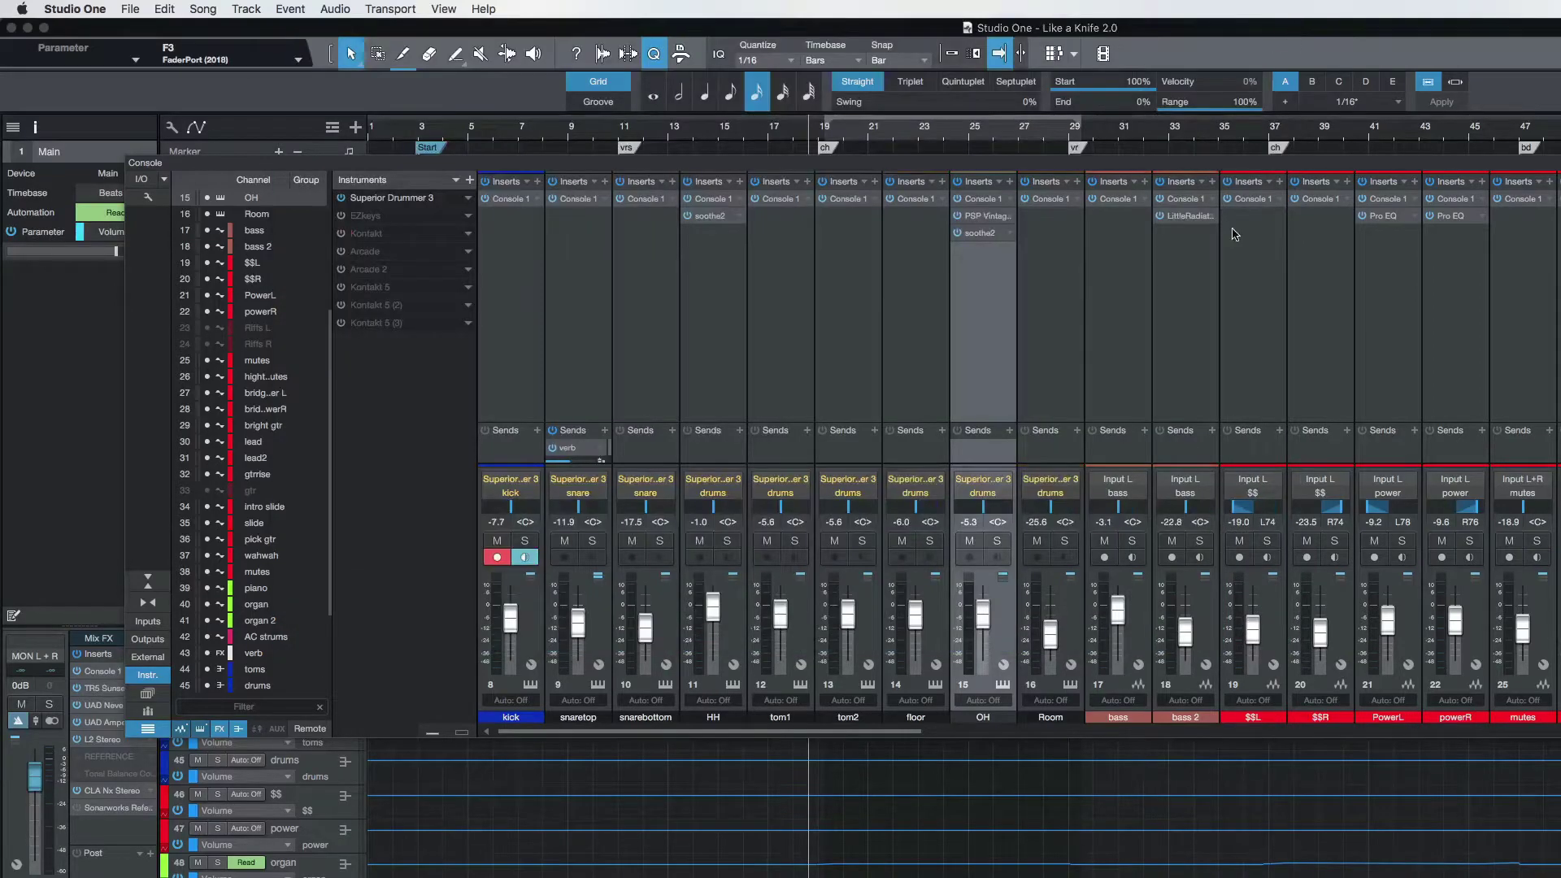
Step: Compare the OH channel with soothe2 bypassed and enabled by replaying the section just before the first ch marker
key(space)
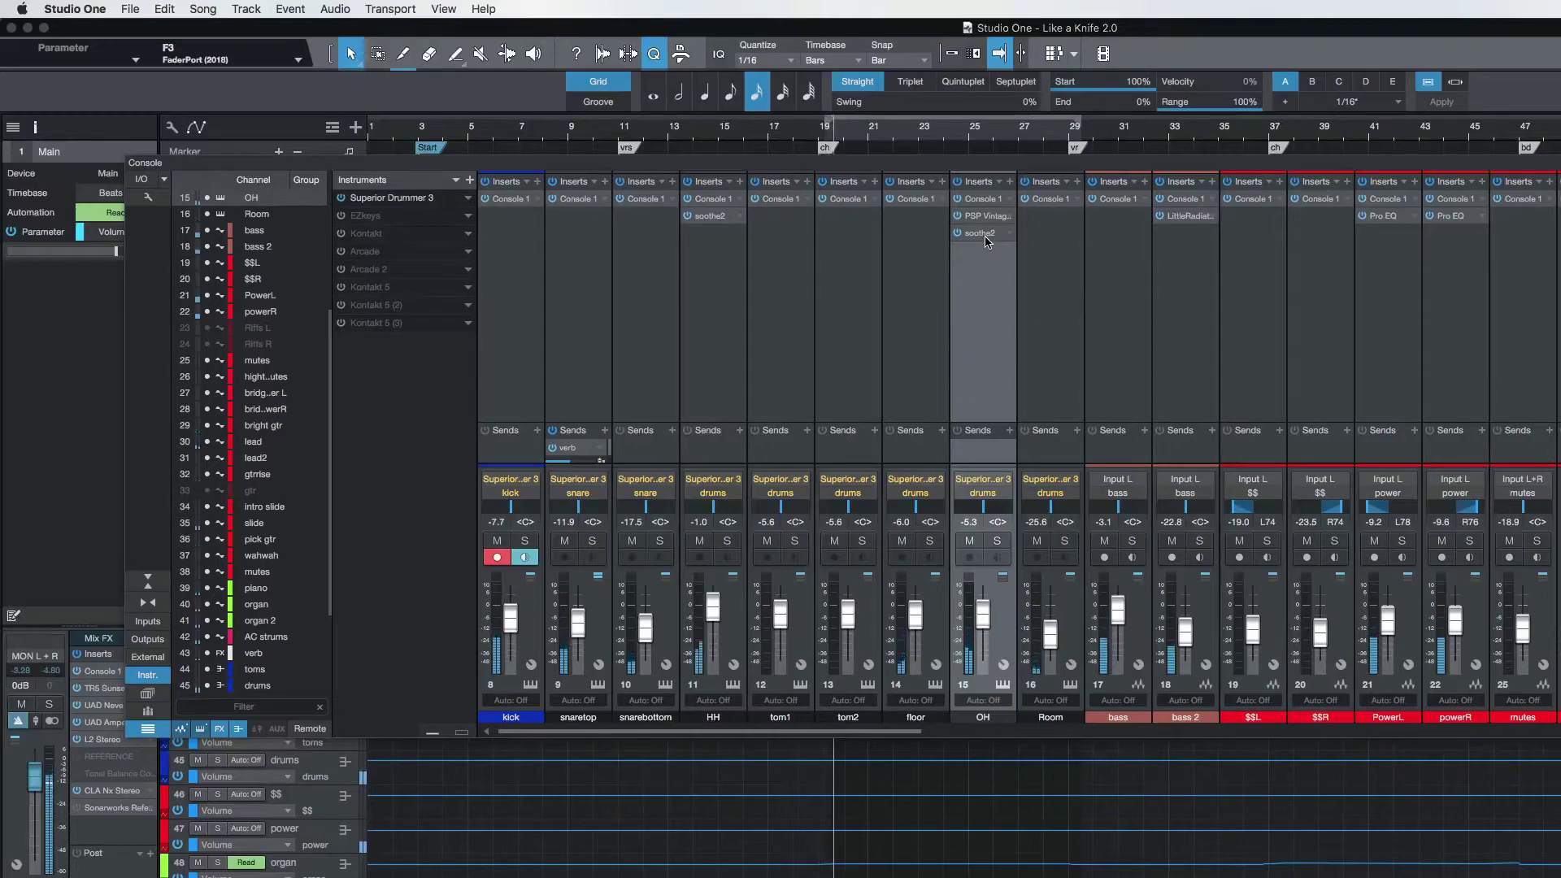
click(959, 234)
click(816, 137)
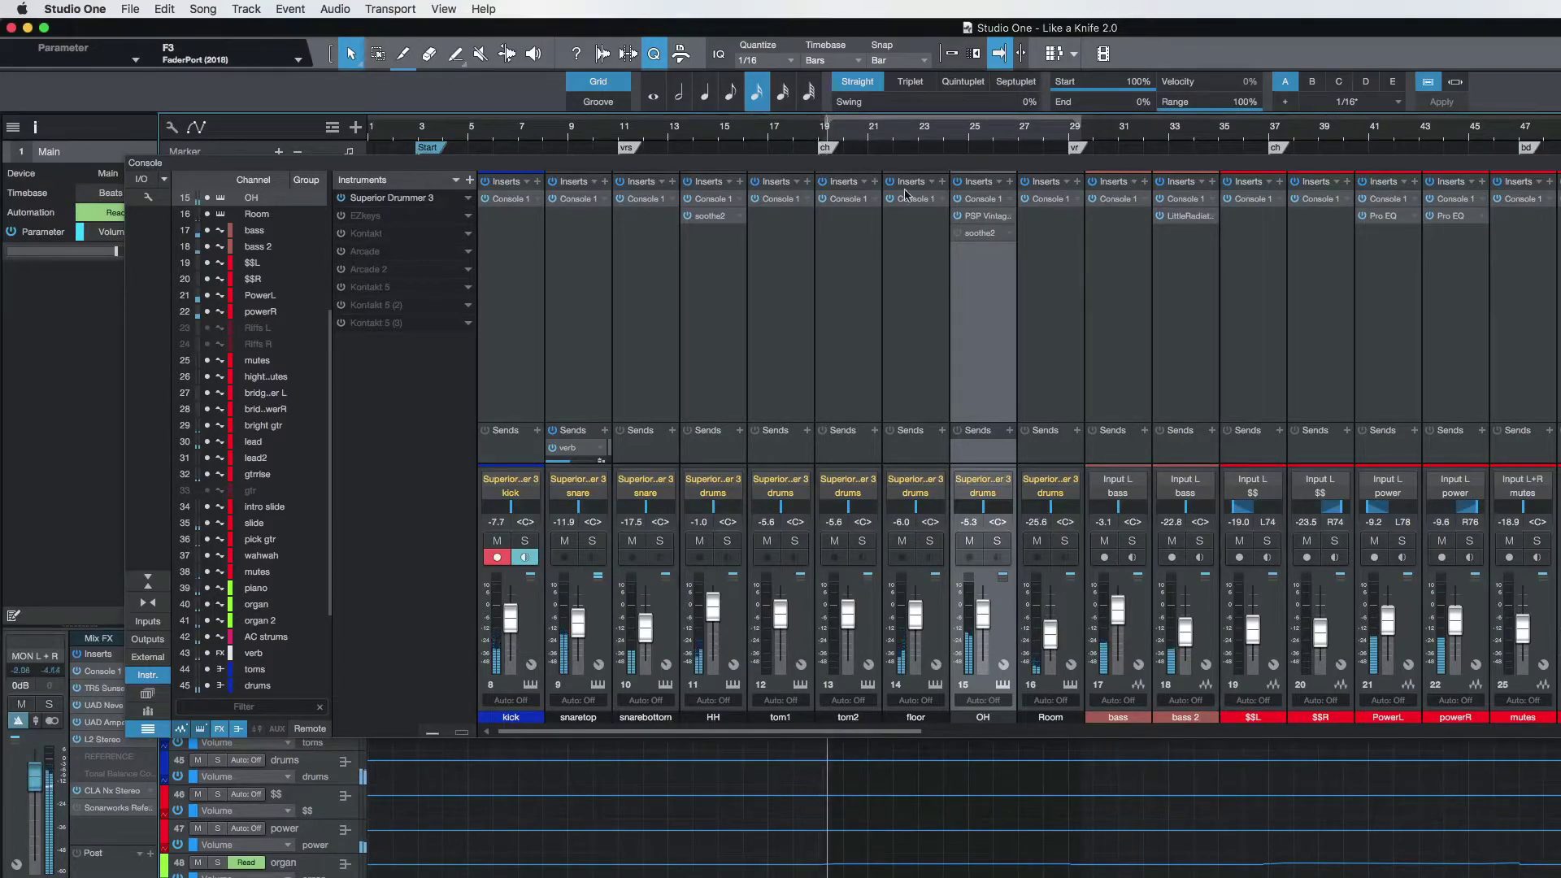
key(space)
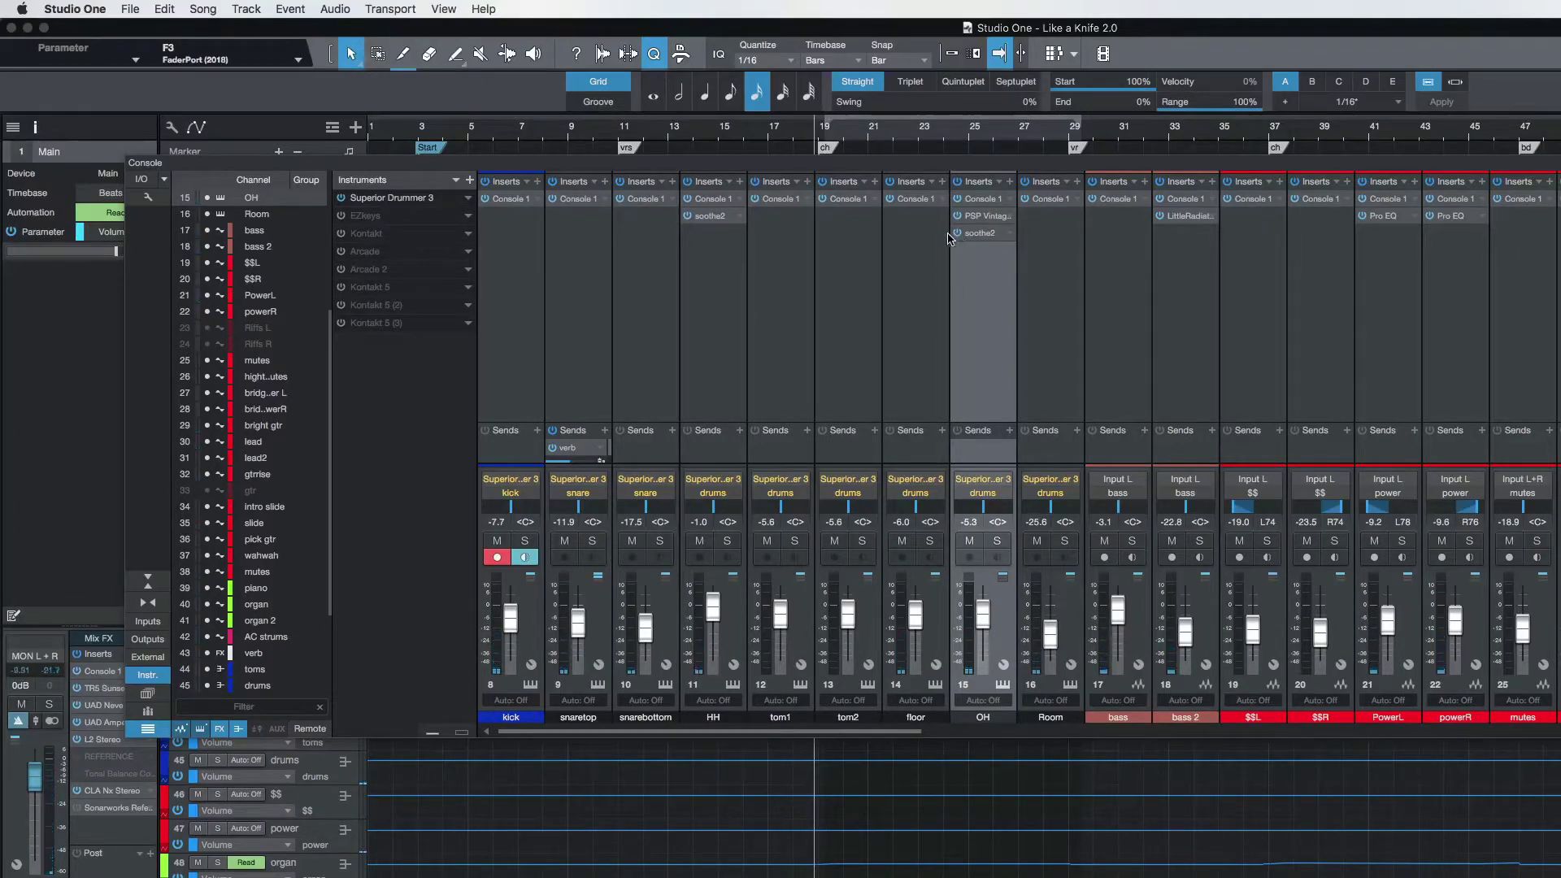
click(811, 140)
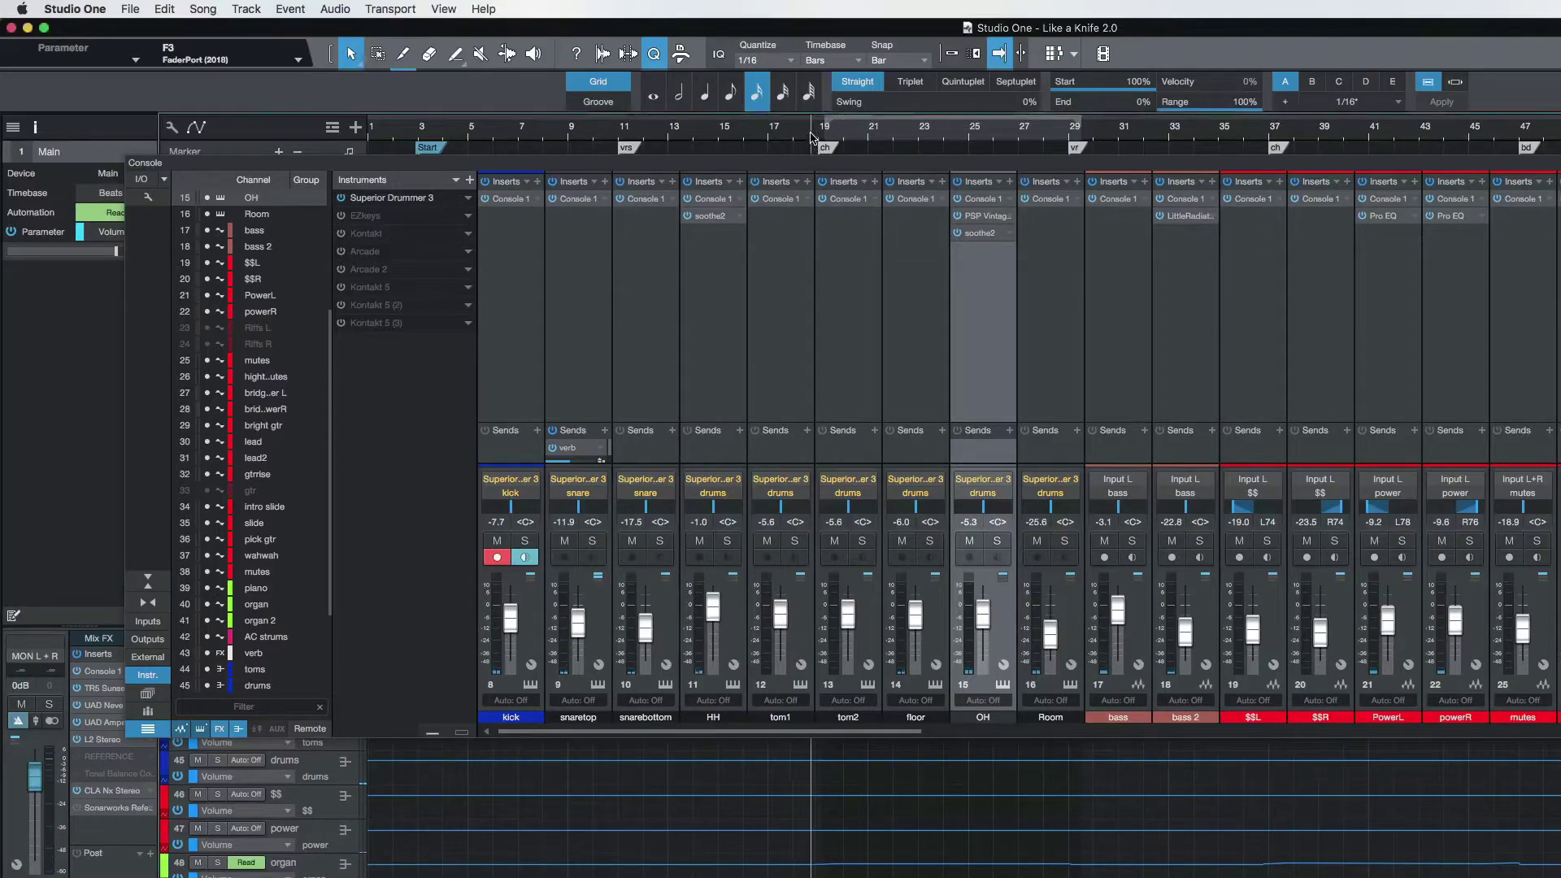
click(959, 235)
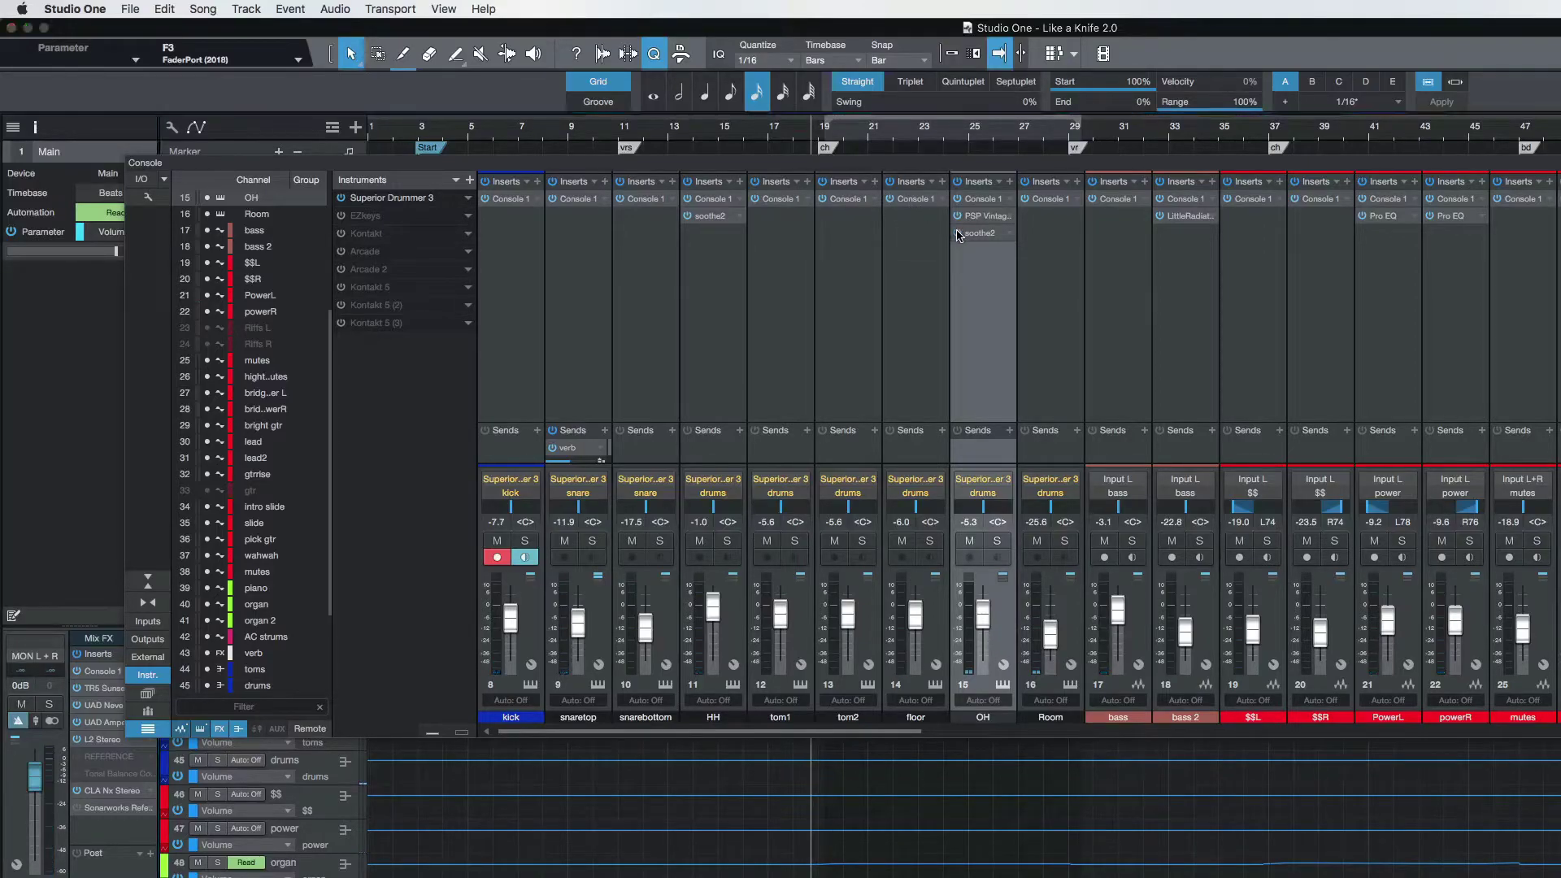
key(space)
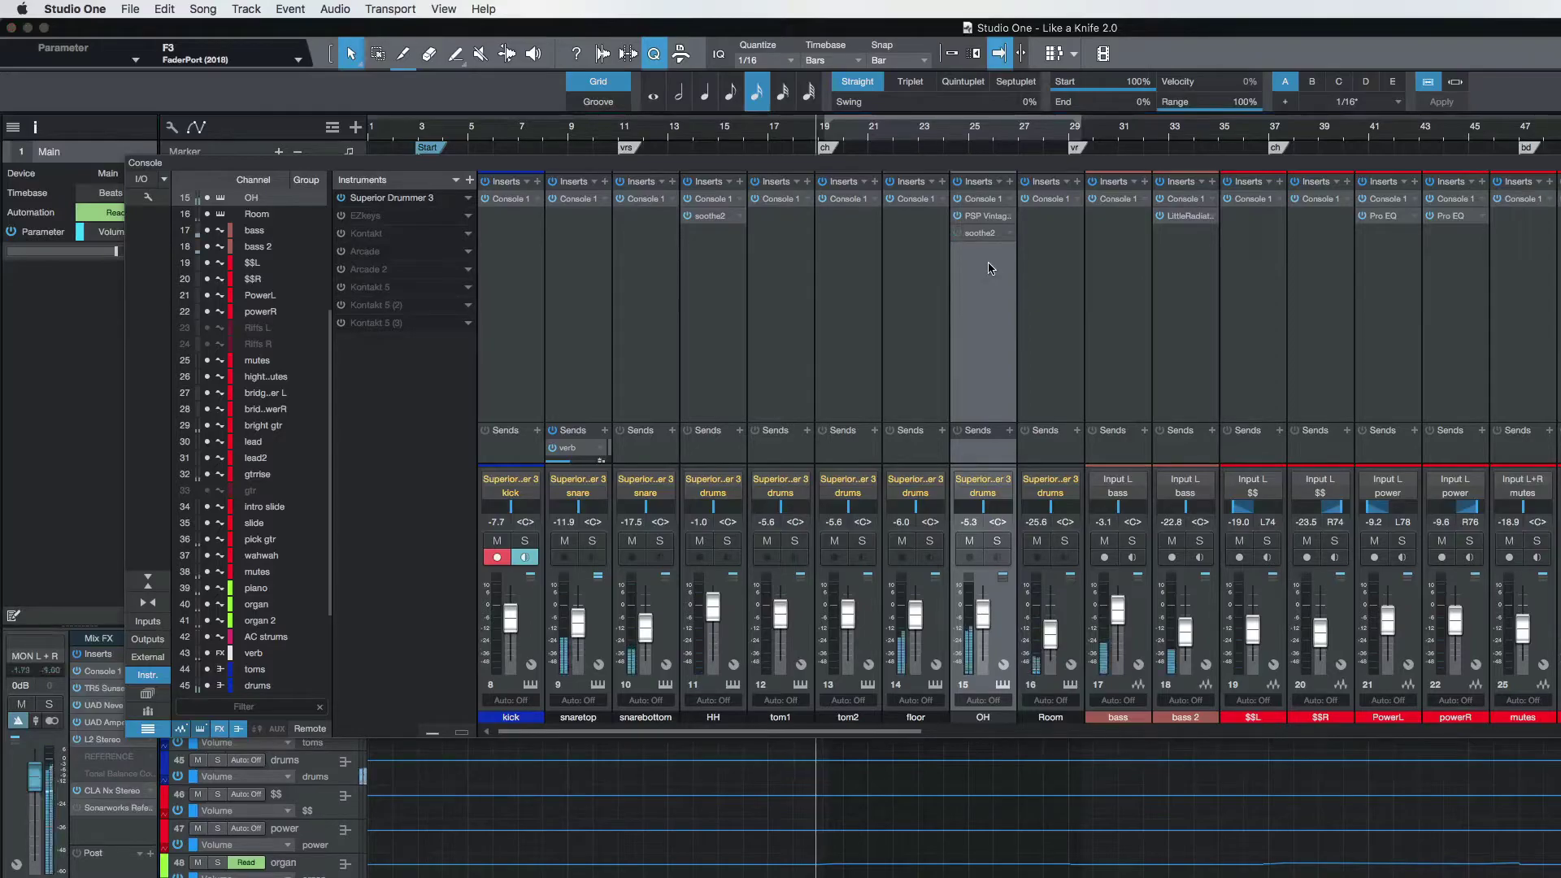
key(space)
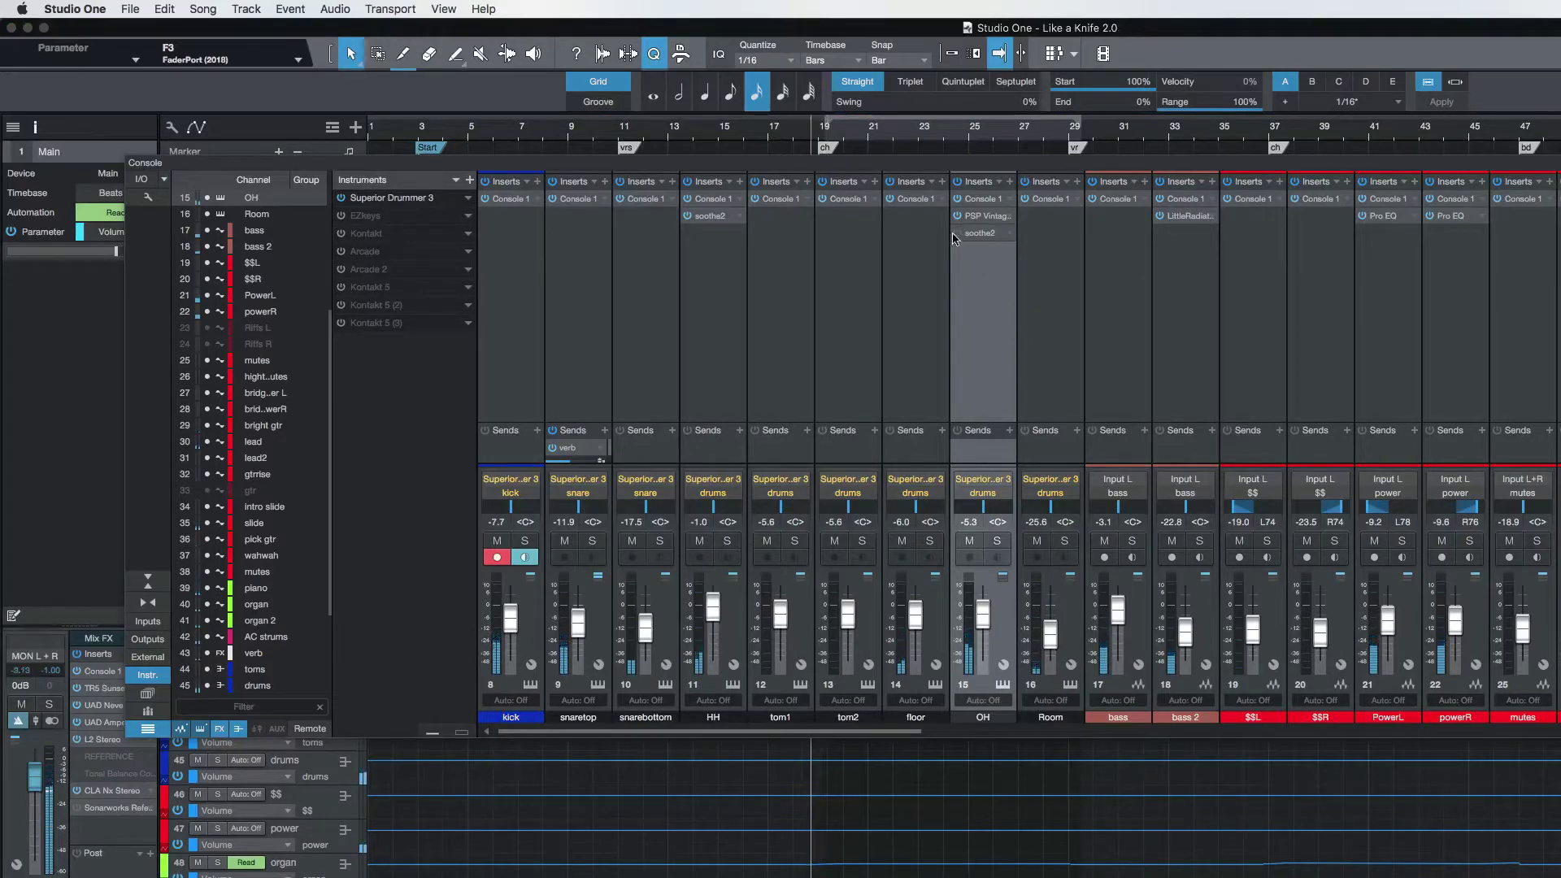
key(space)
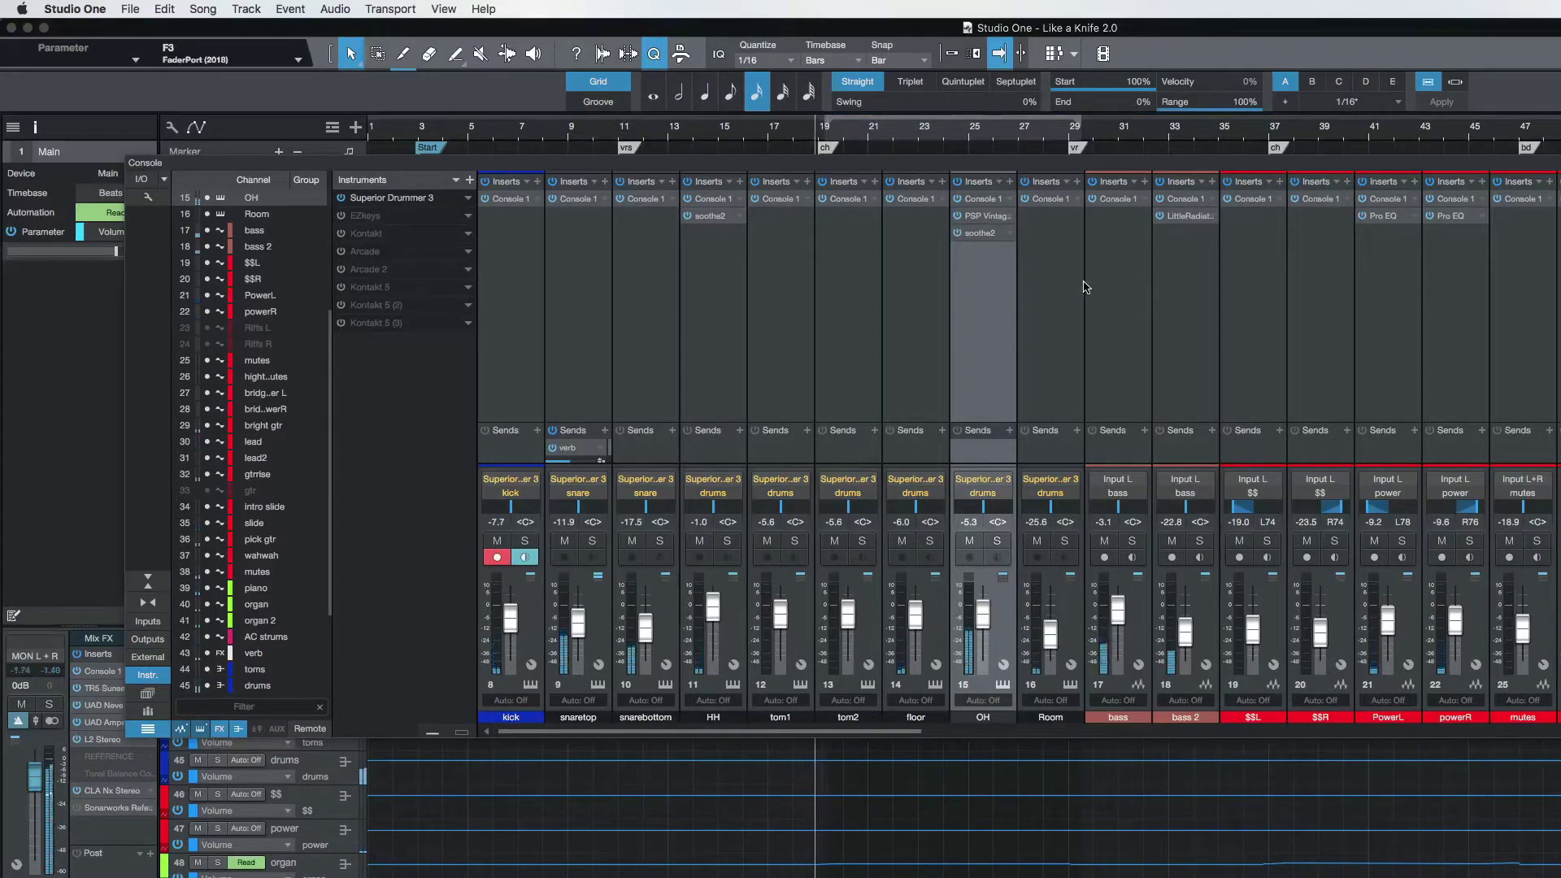
key(space)
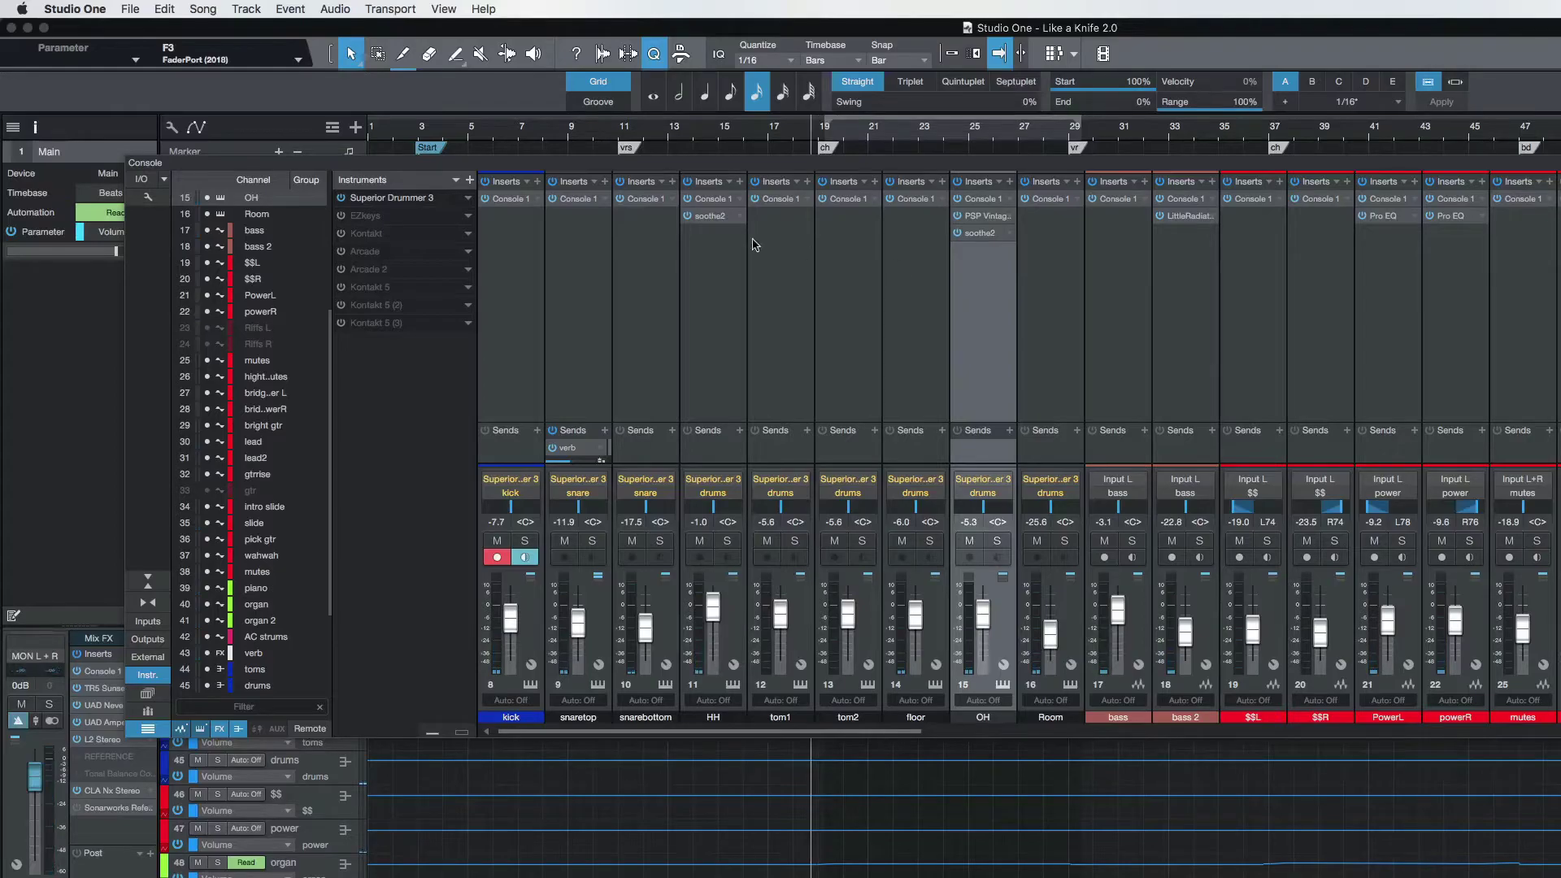
Step: Audition the HH channel in solo during playback, and release the solo
click(728, 542)
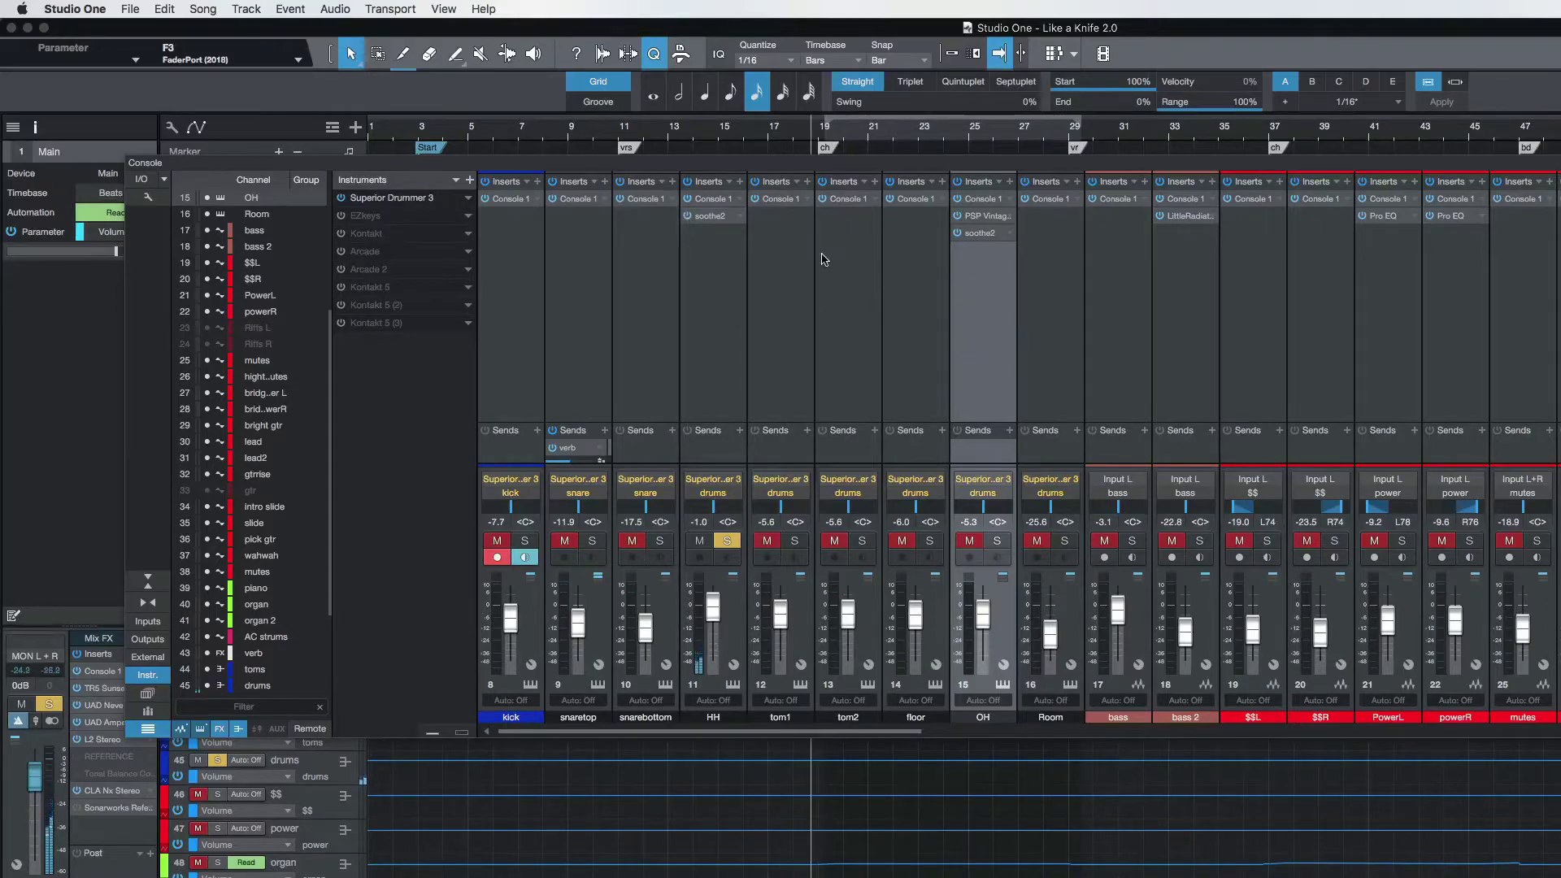
click(727, 544)
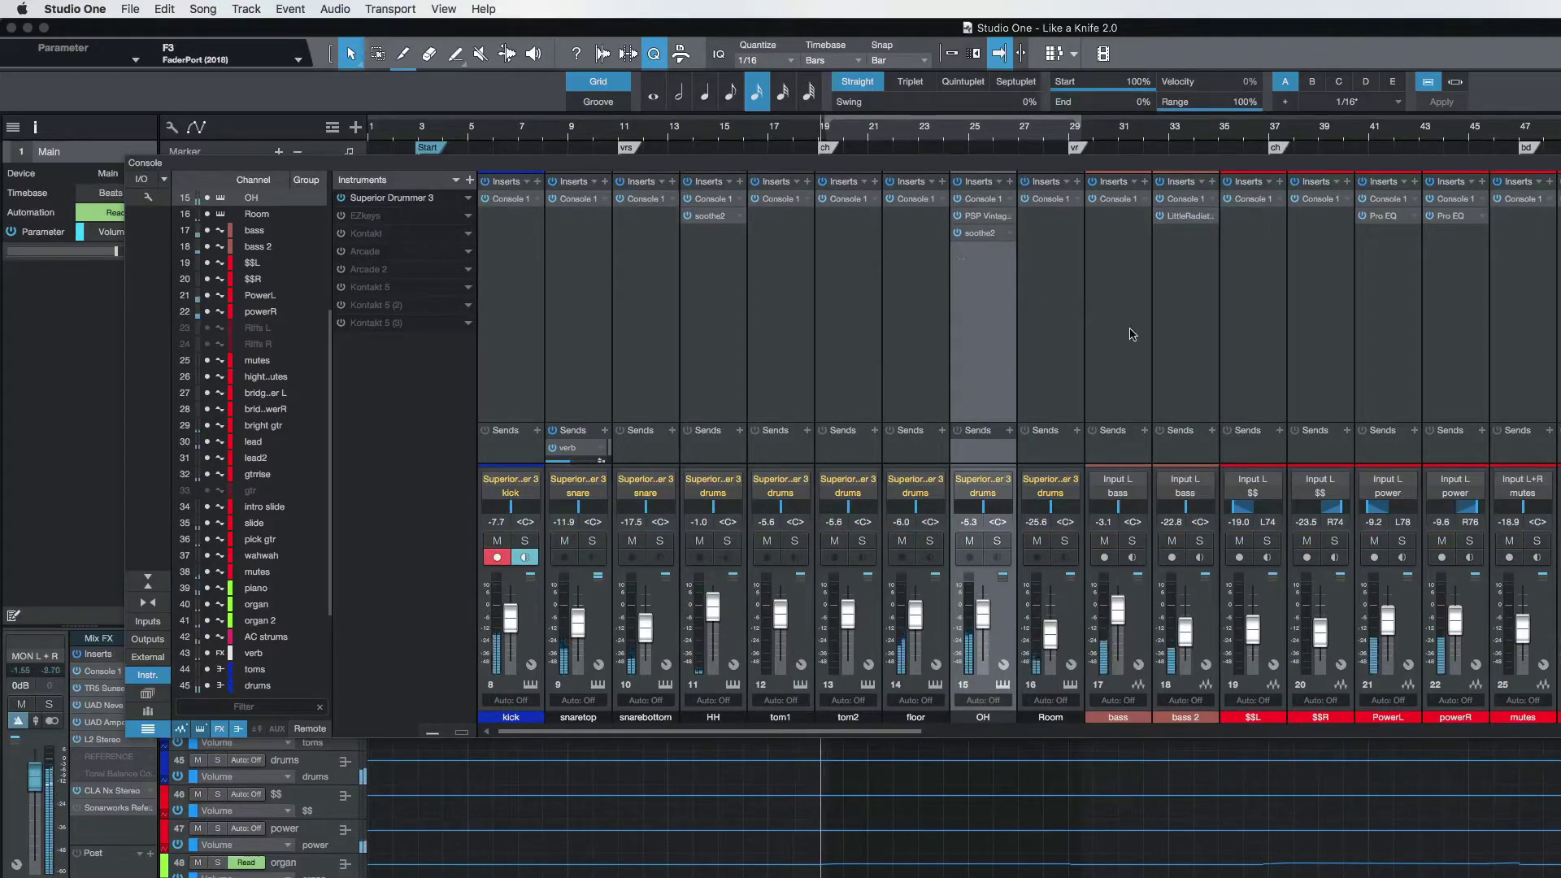
Step: Examine the verb FX channel, its Add FX Channel option and its Room Reverb insert, and close the plug-in window
scroll(1133, 334, right, 12)
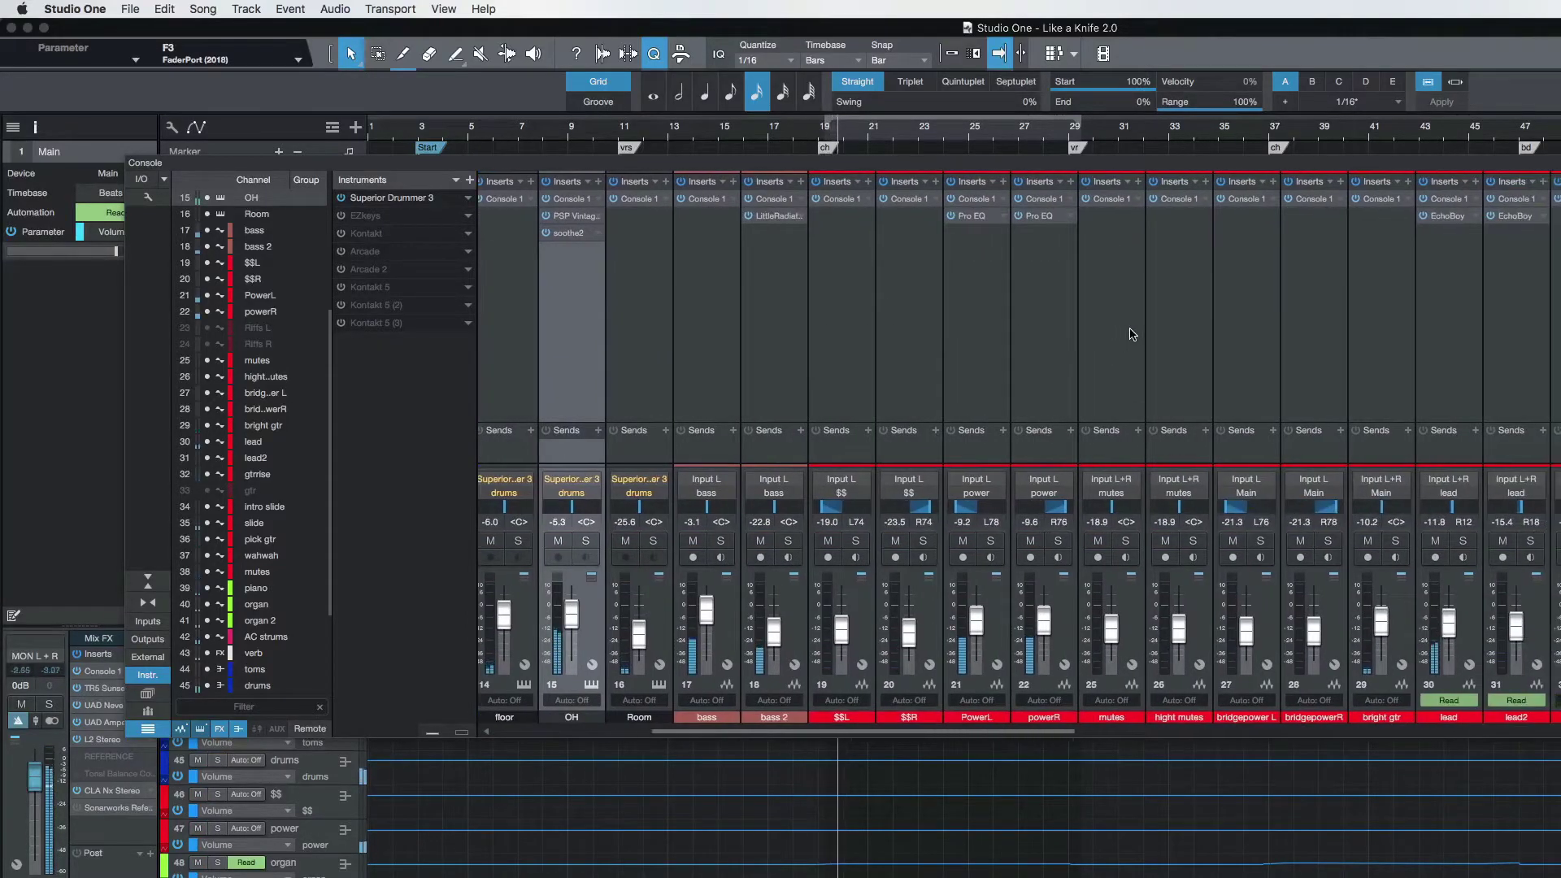
scroll(1133, 334, right, 8)
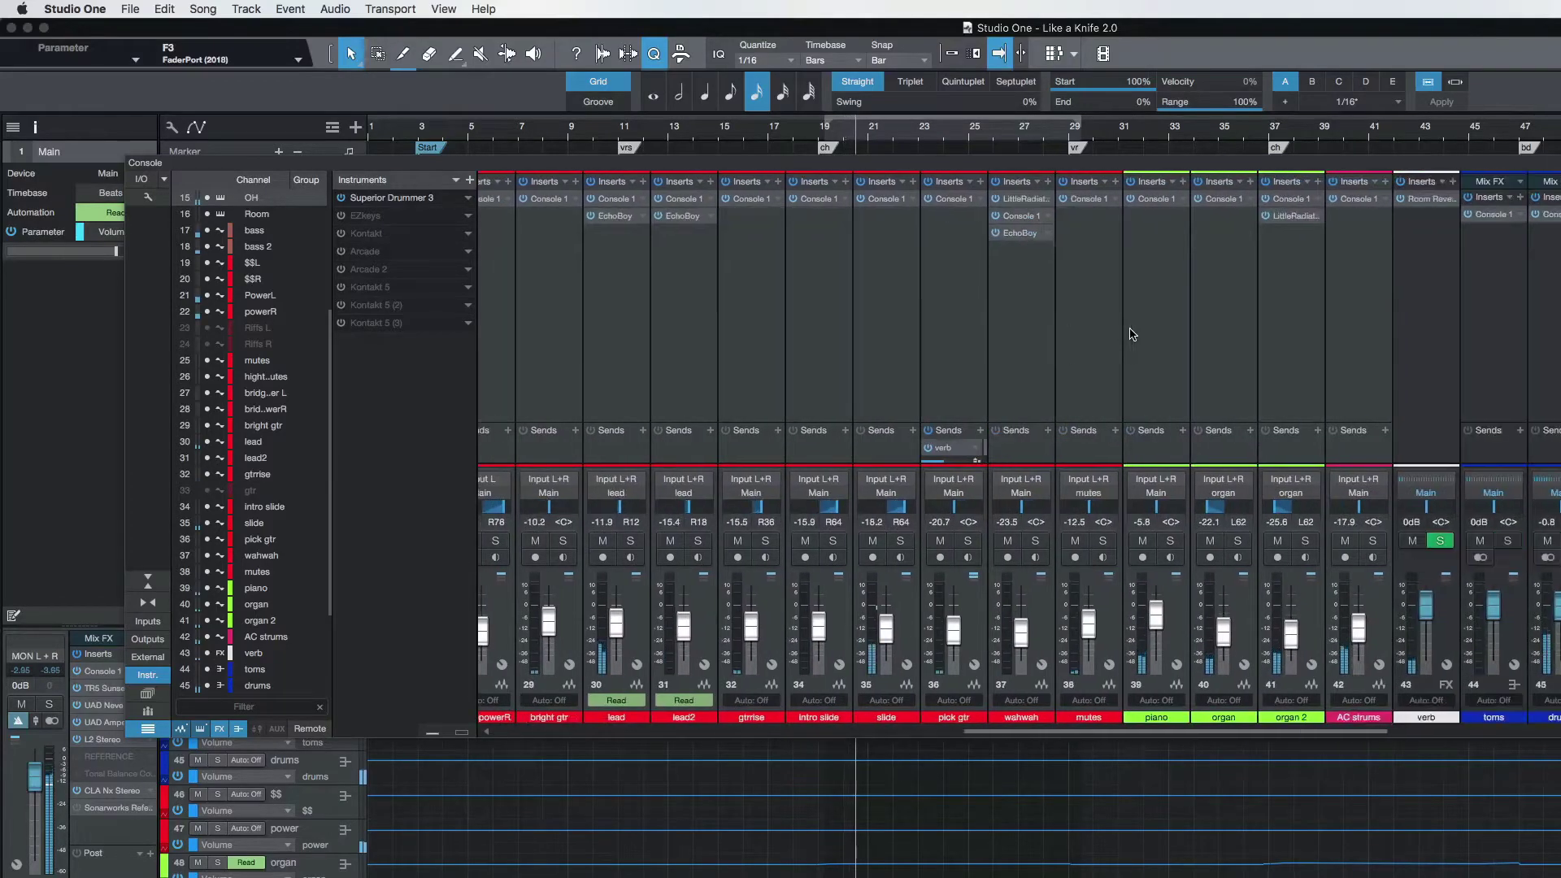
scroll(1111, 336, right, 9)
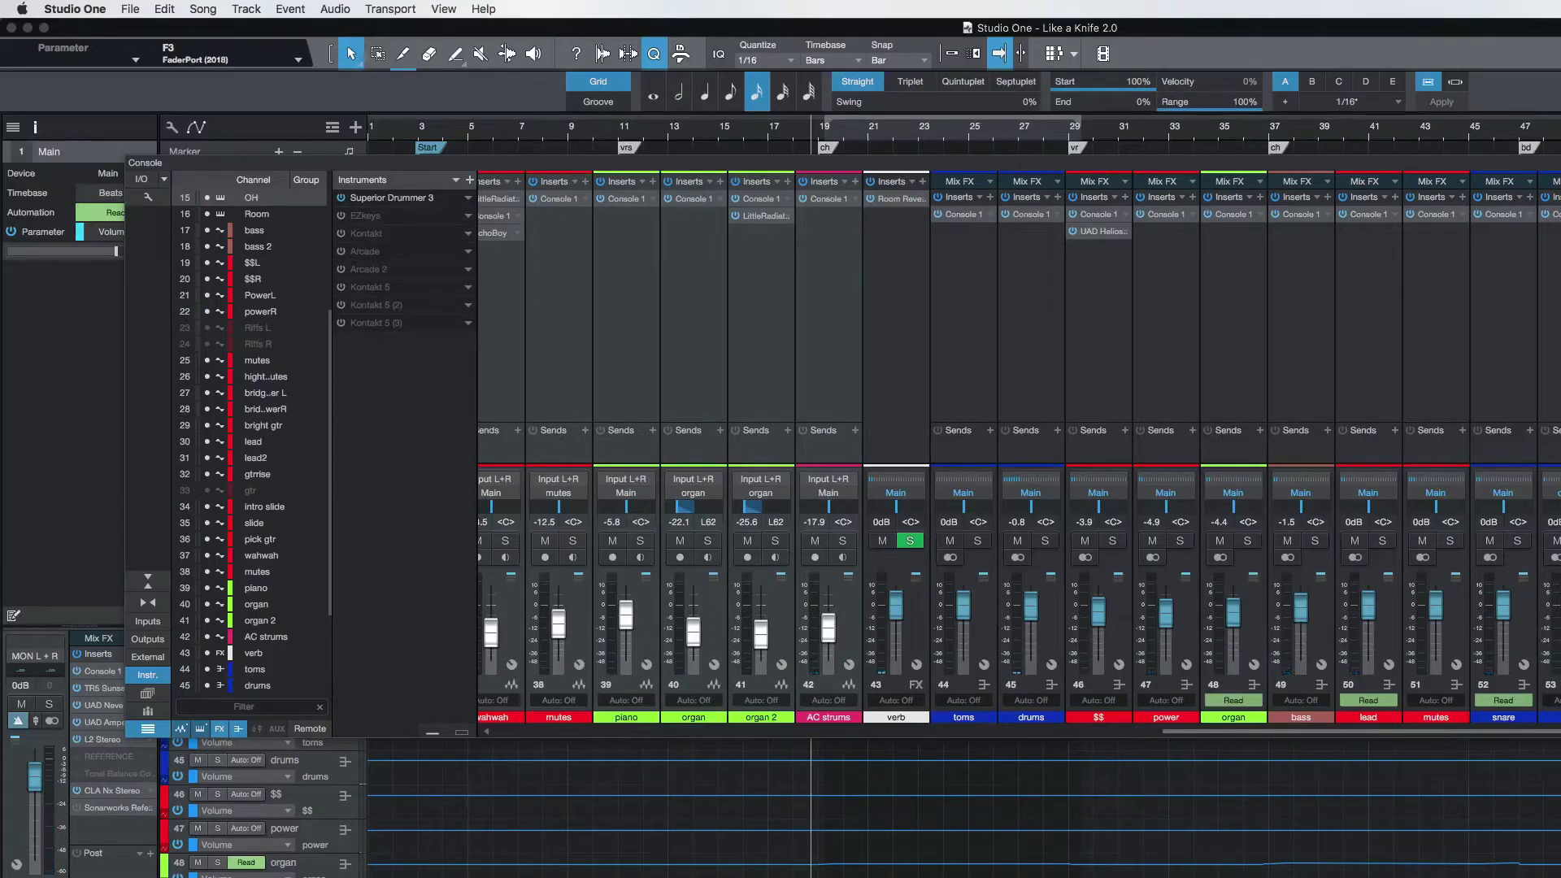
scroll(1176, 343, left, 6)
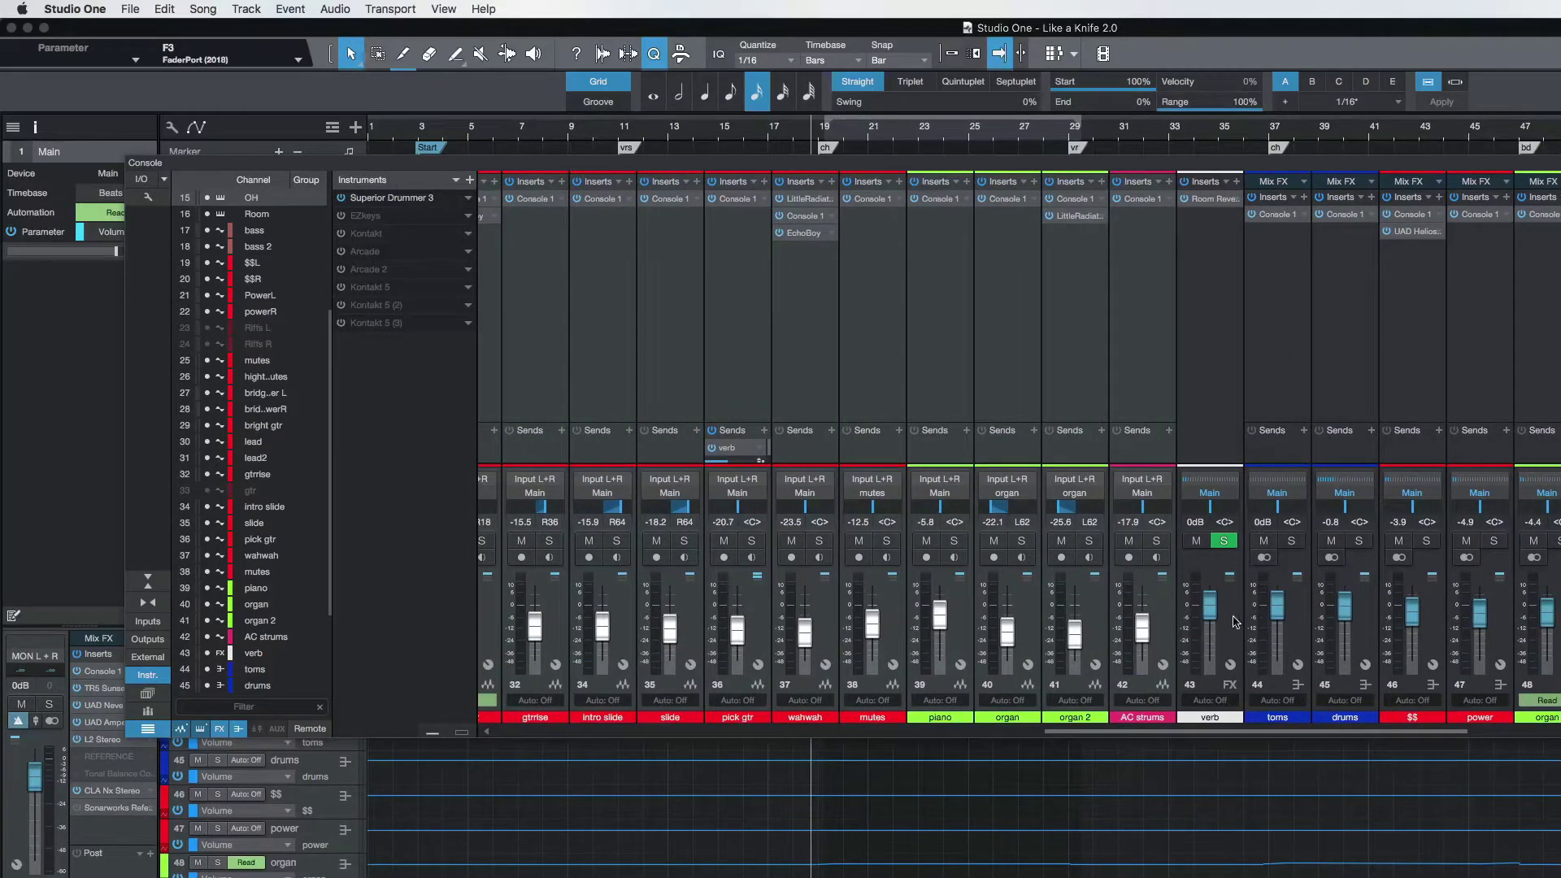
click(1235, 622)
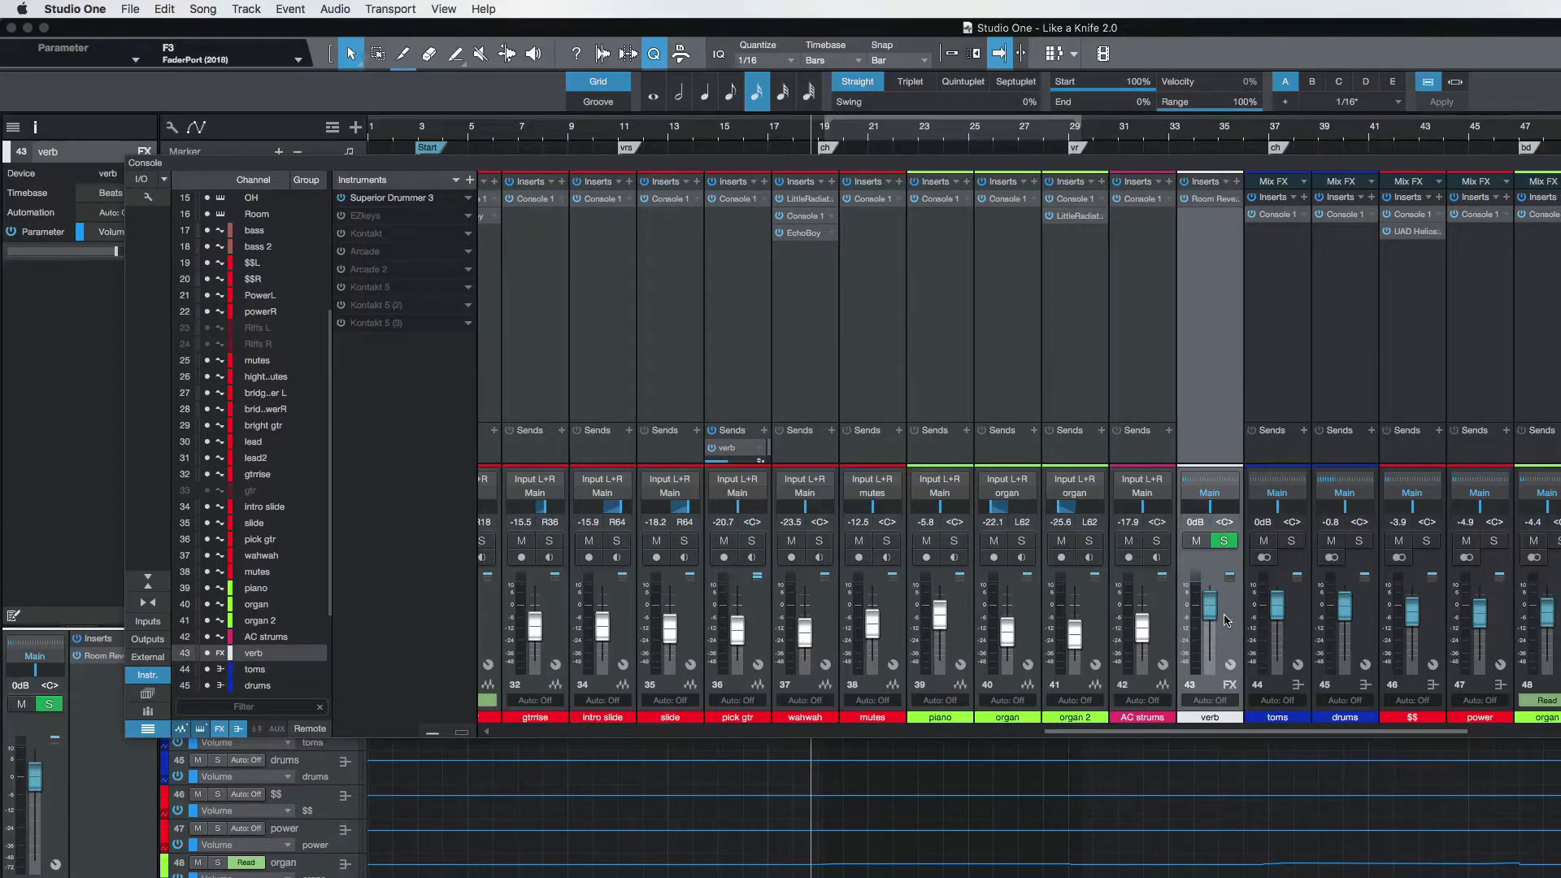
right_click(1227, 621)
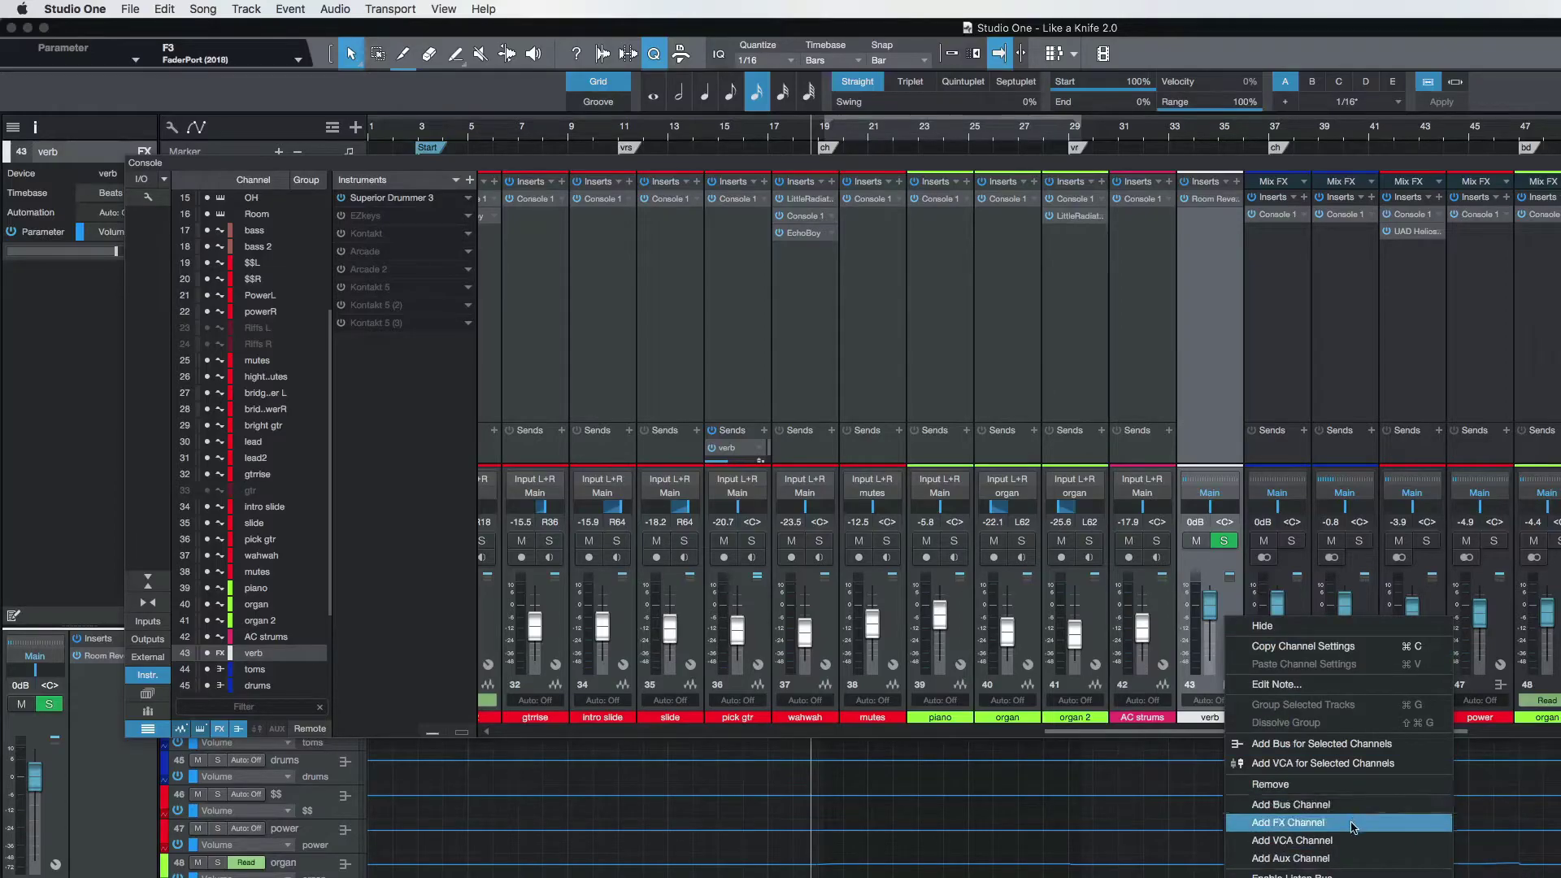
click(1202, 304)
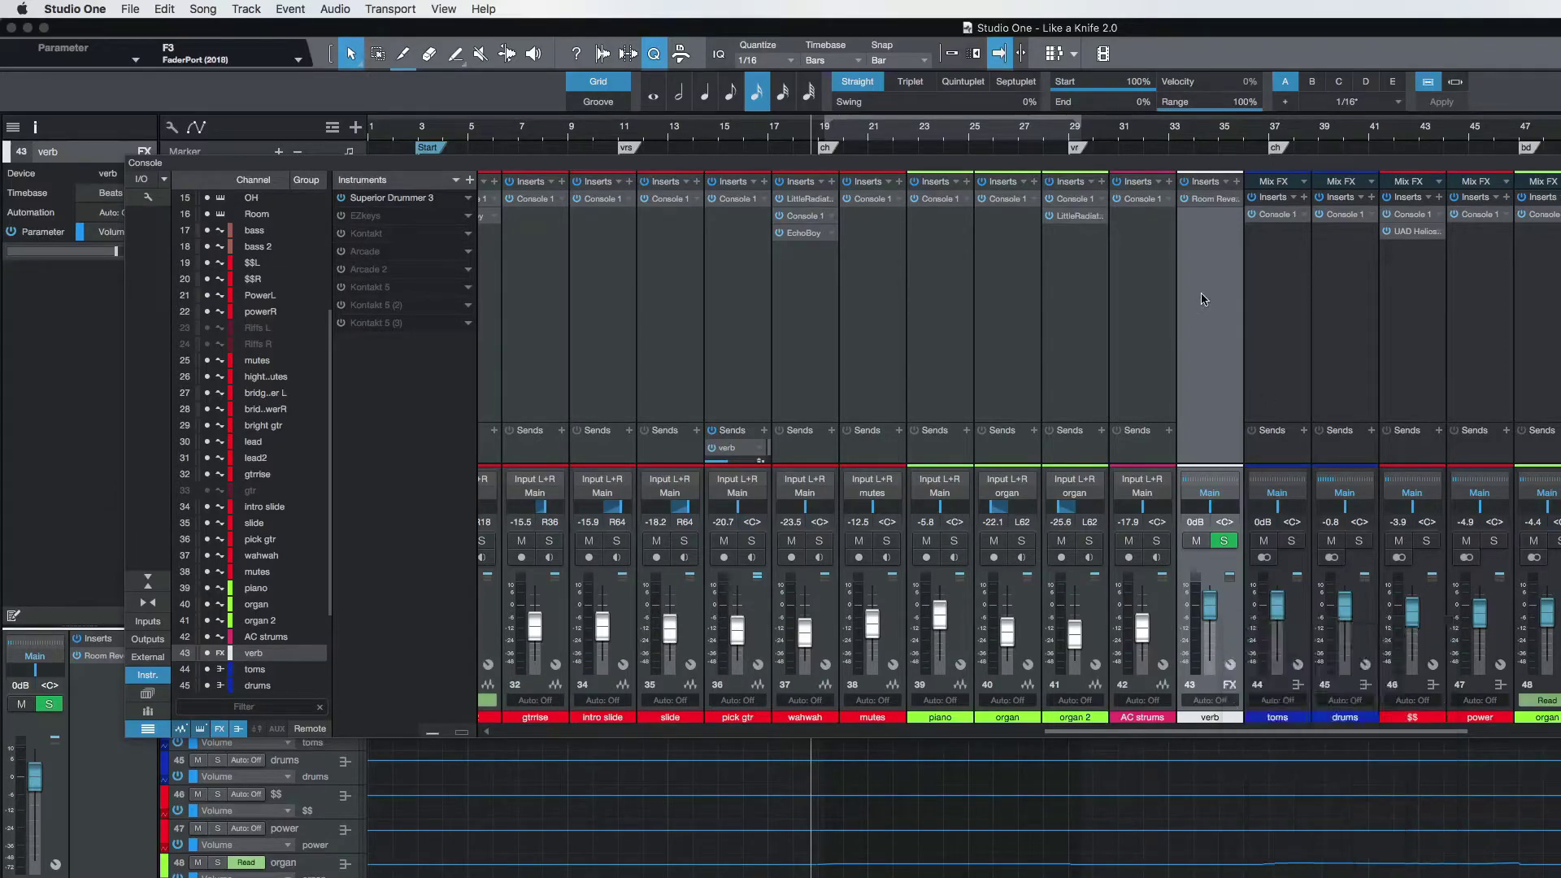
click(1214, 202)
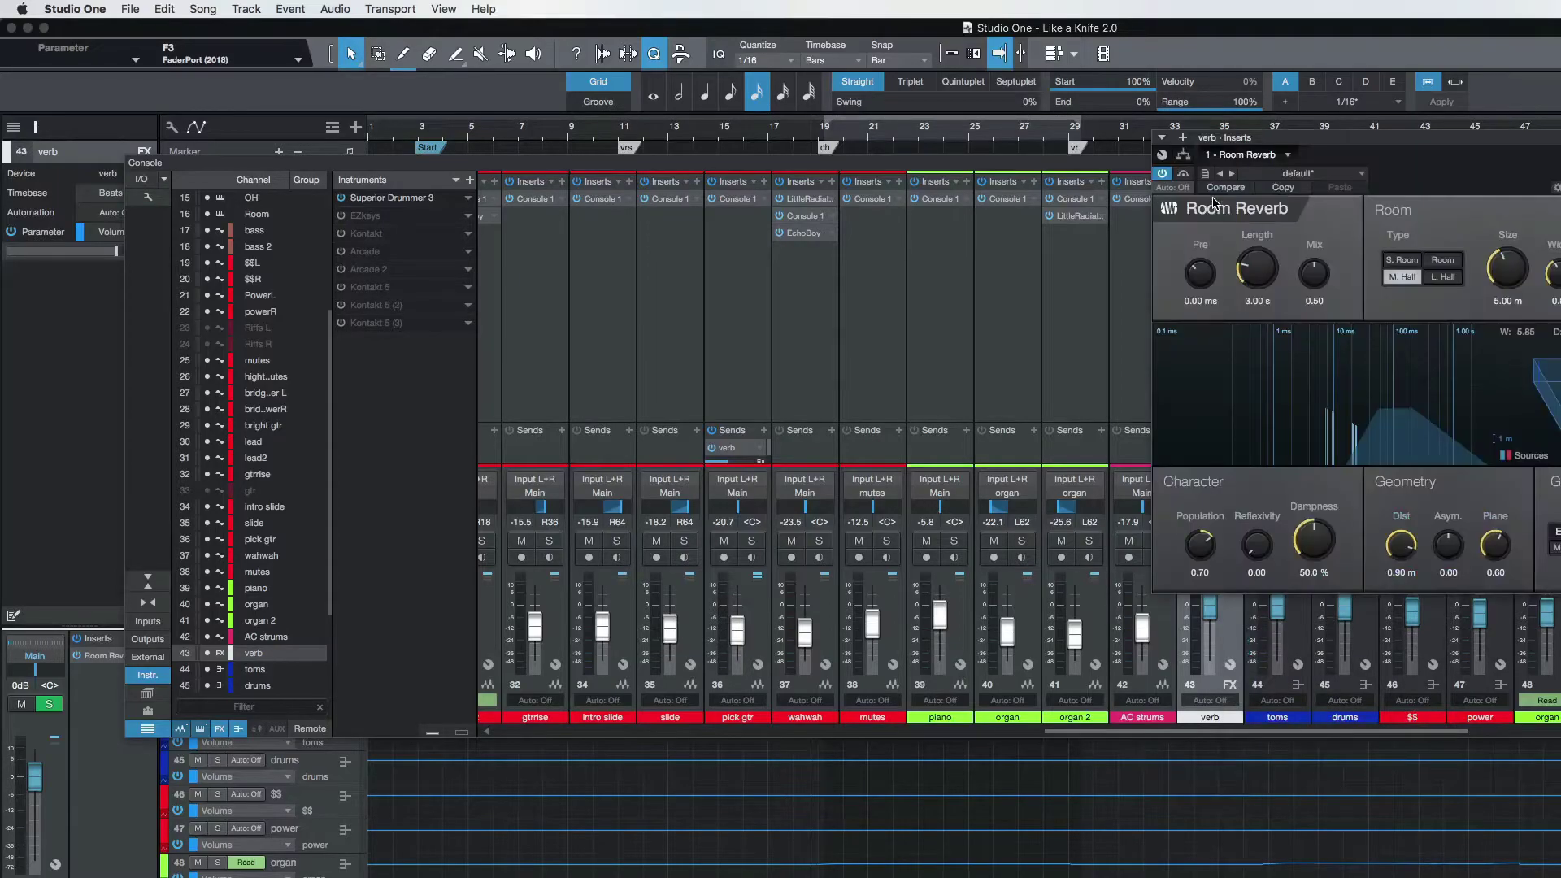
drag(1423, 137, 1258, 155)
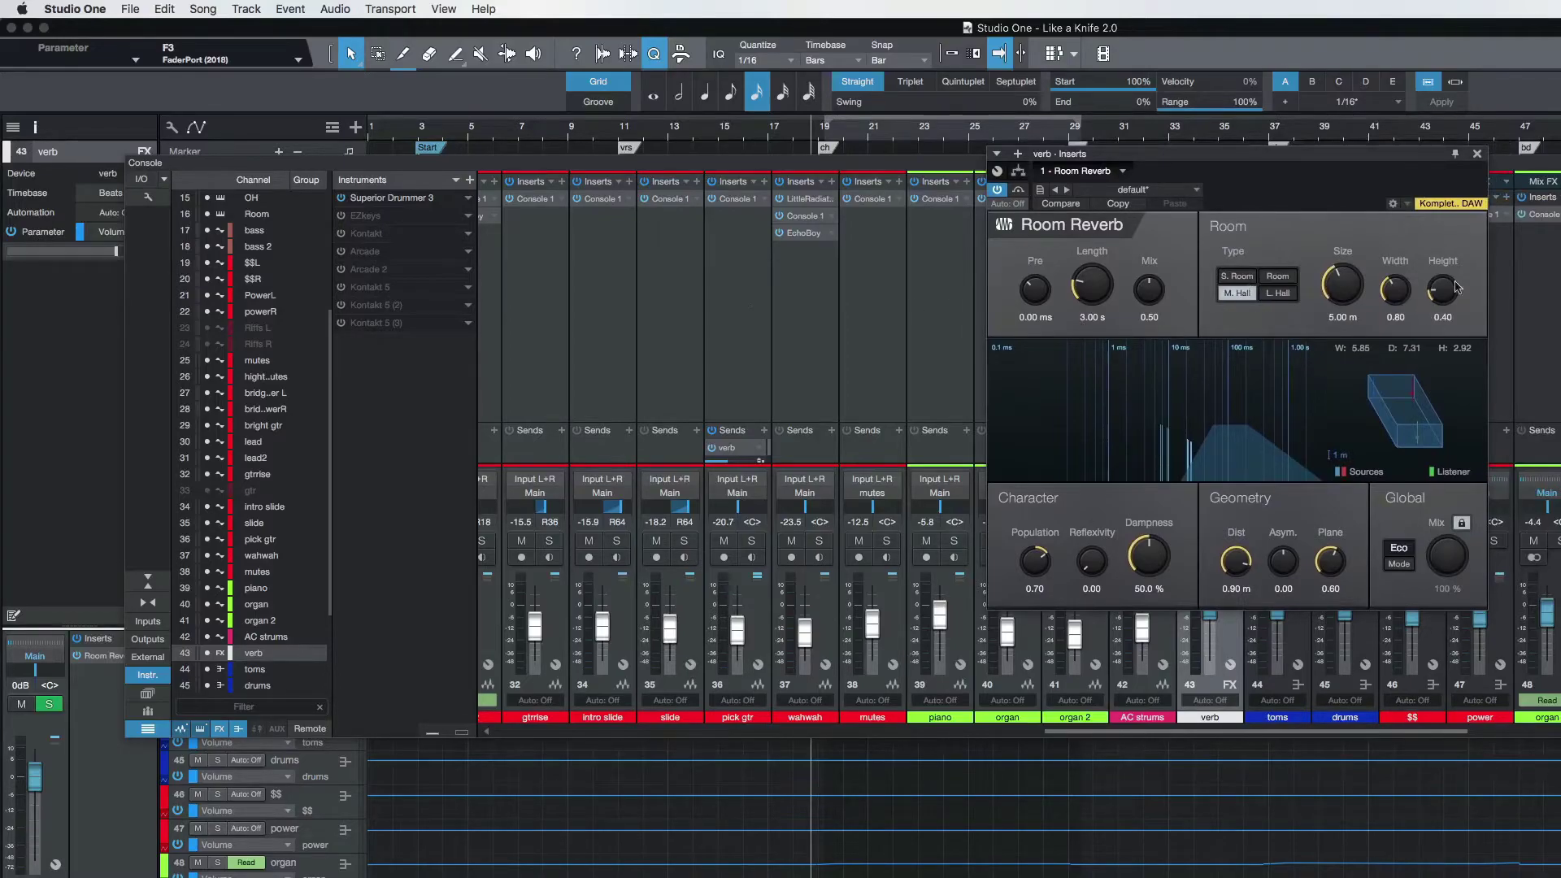
click(1477, 154)
Step: Audition the snaretop channel in solo with its verb send switched off and on, and release the solo
scroll(743, 359, left, 15)
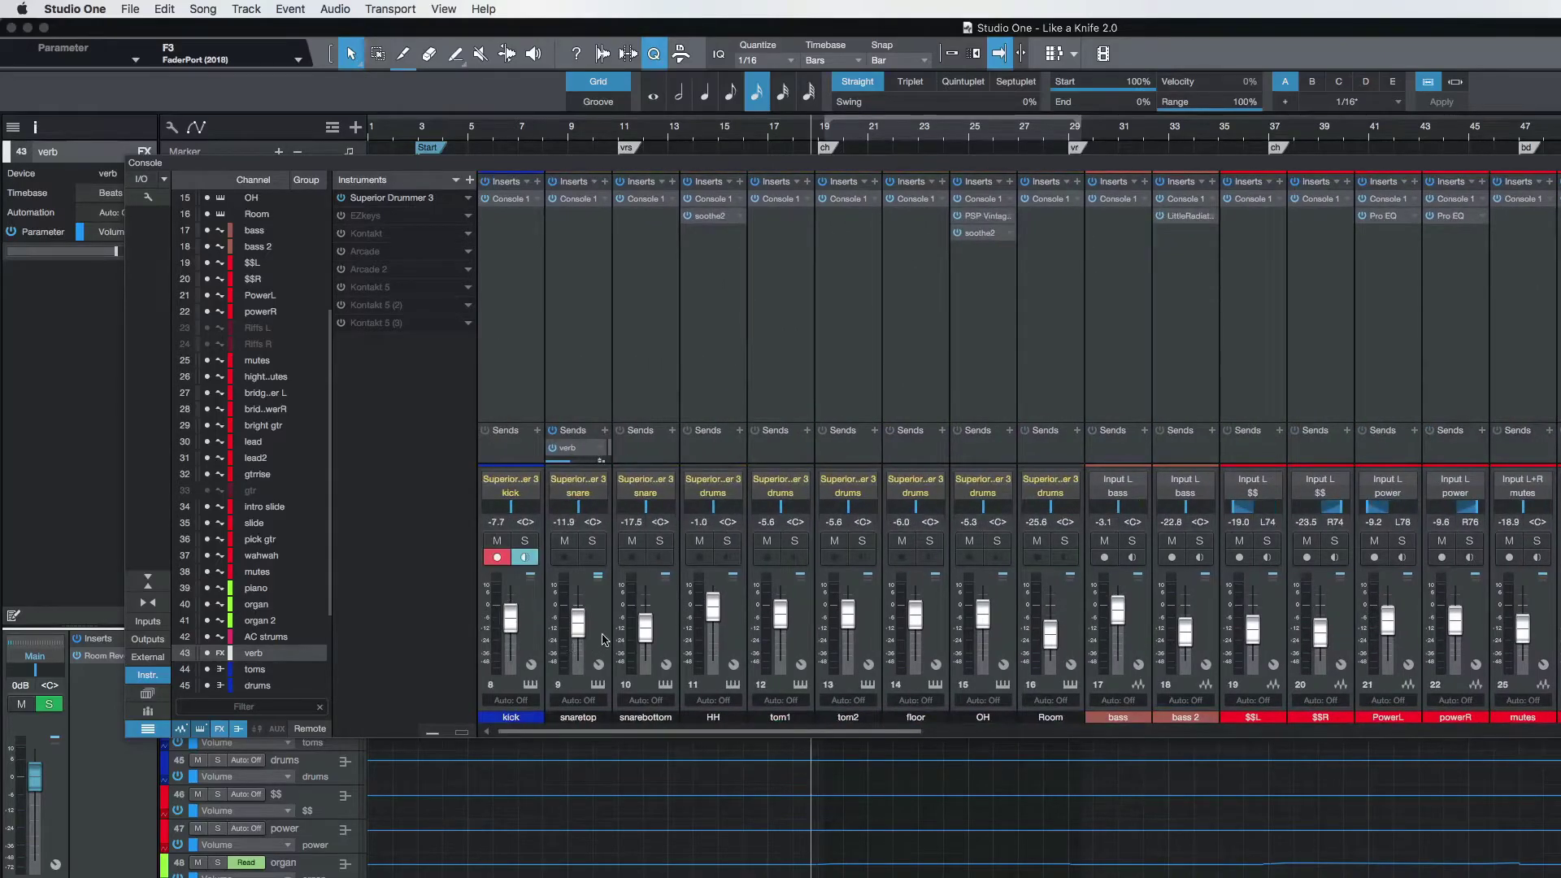
click(603, 640)
click(593, 542)
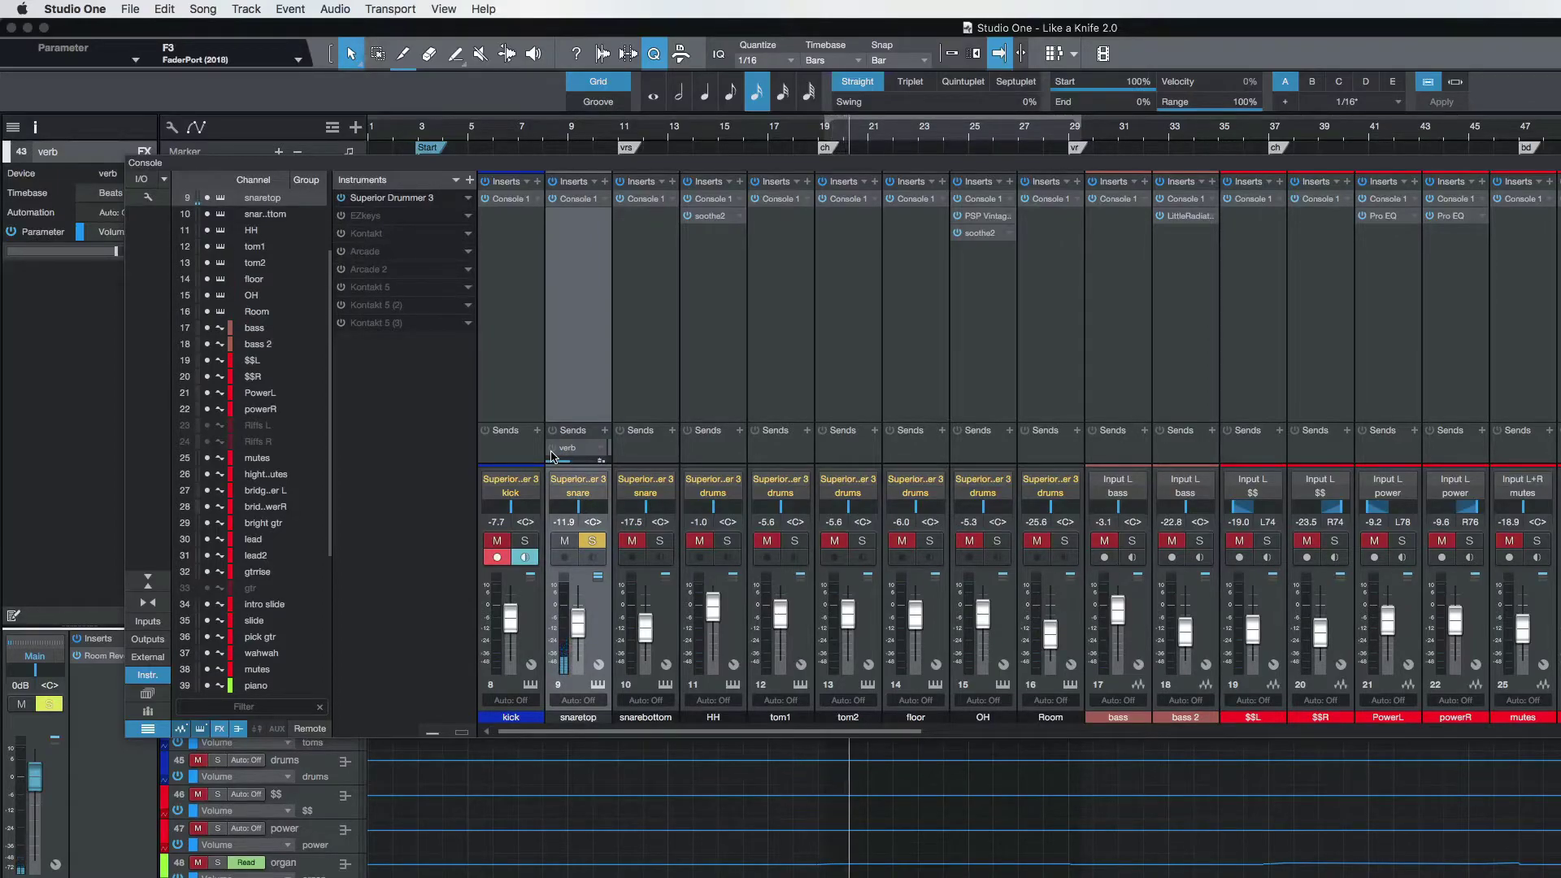
click(552, 454)
click(590, 542)
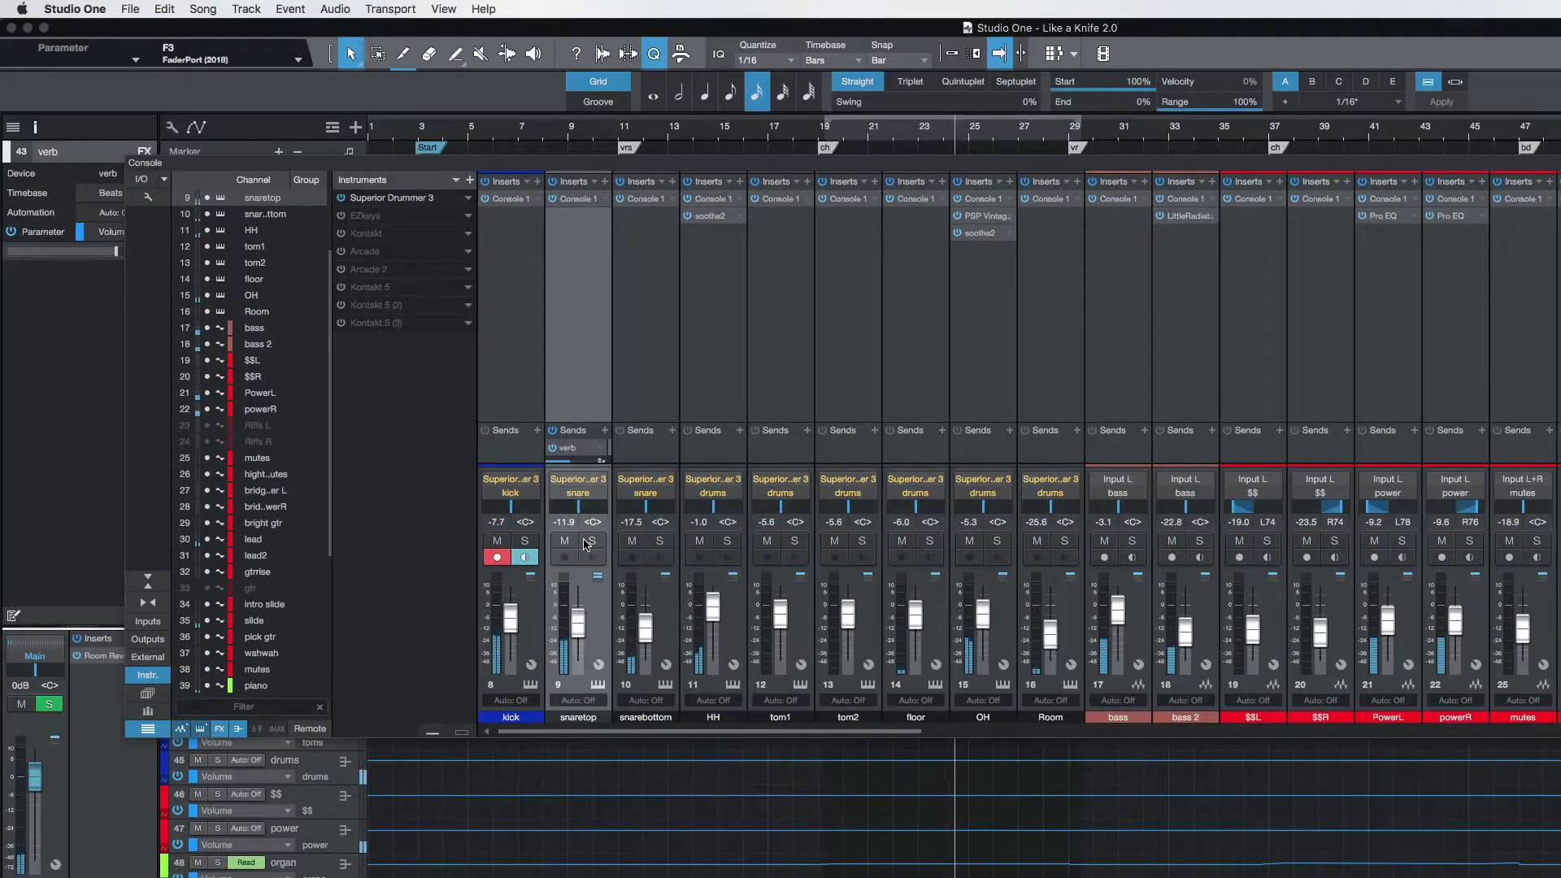
scroll(1239, 416, right, 10)
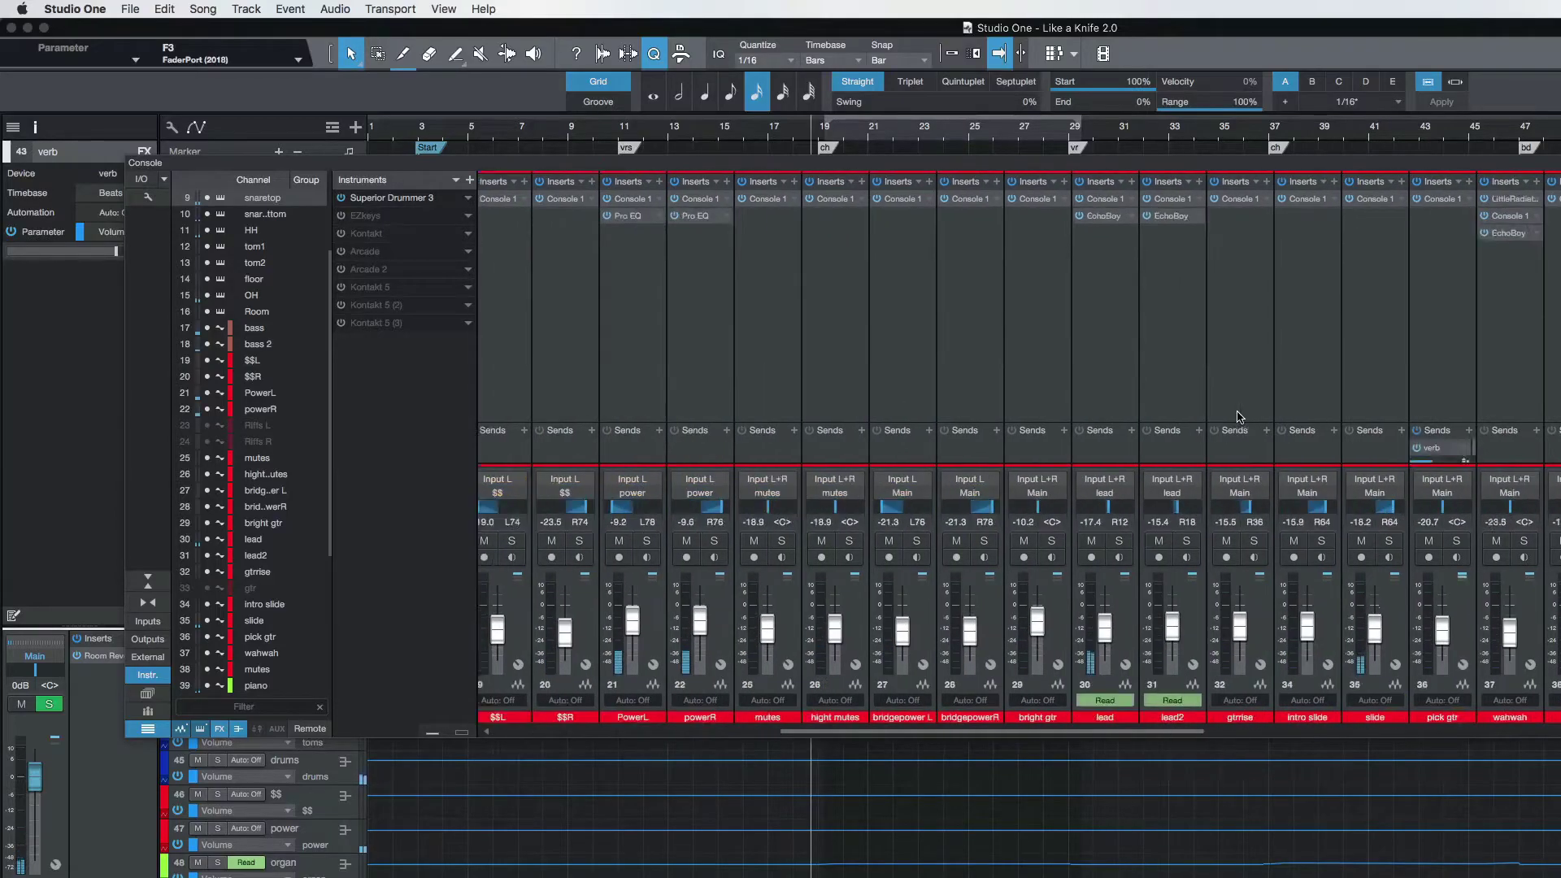
Step: Add a Pro EQ insert after the Room Reverb on the verb FX channel
scroll(1240, 416, right, 8)
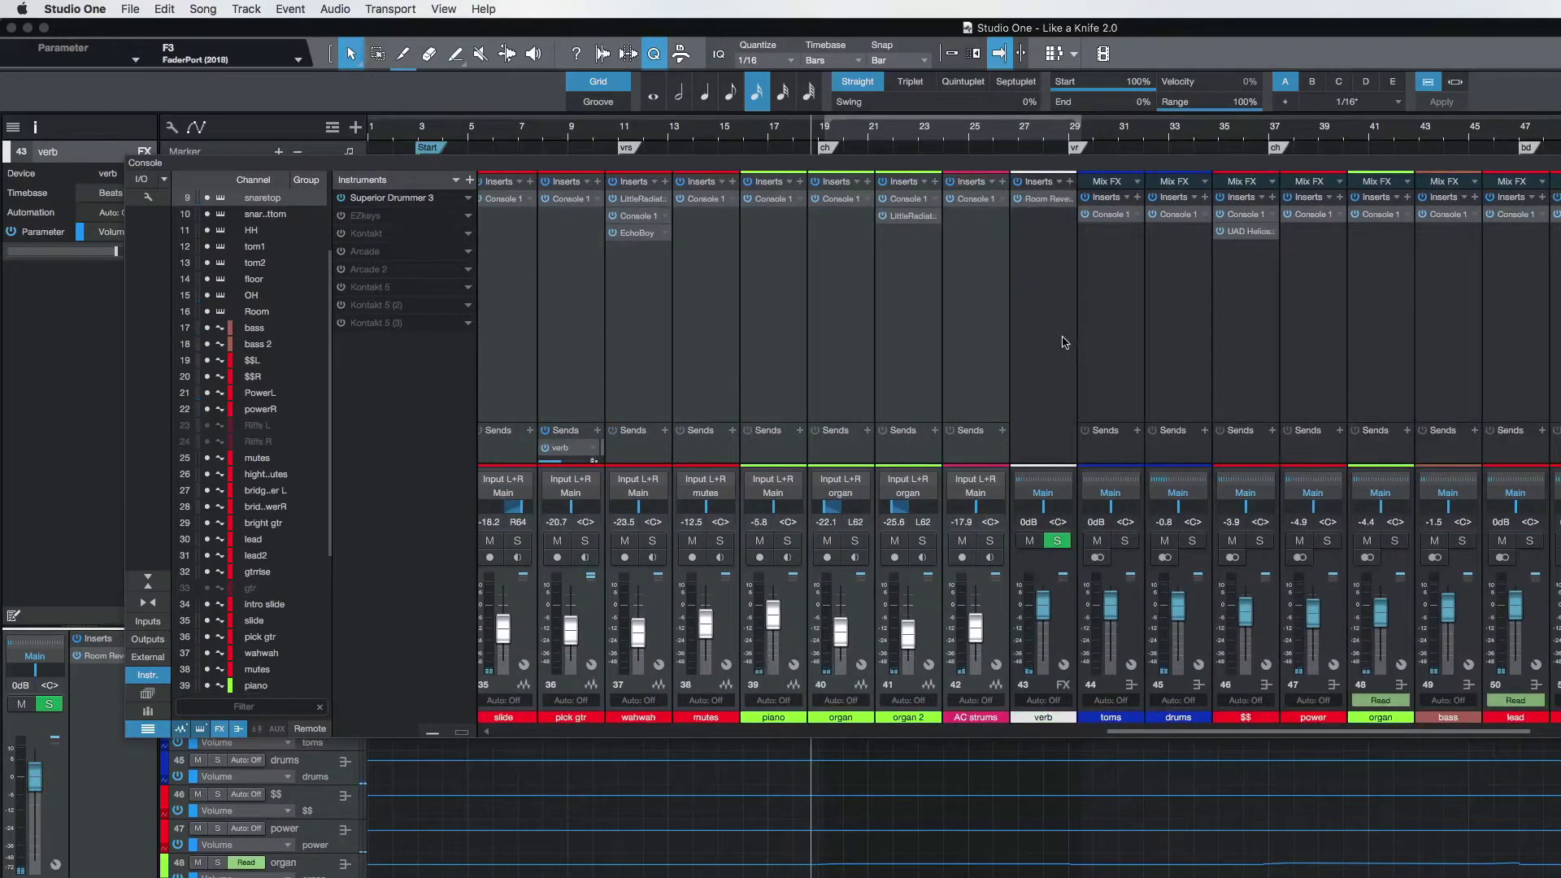
click(1070, 183)
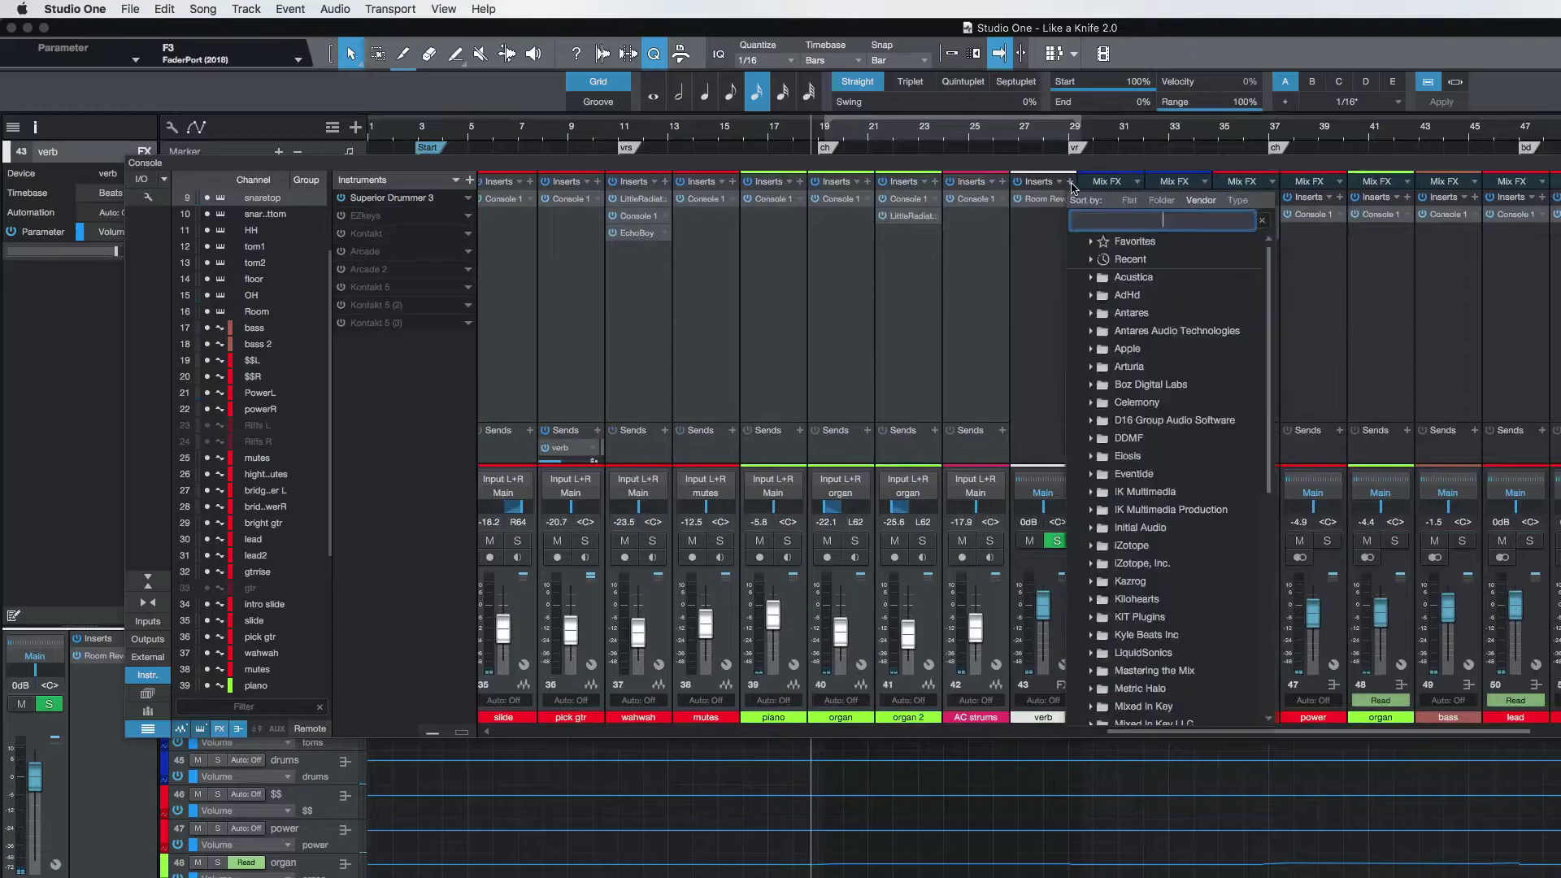
text(eq)
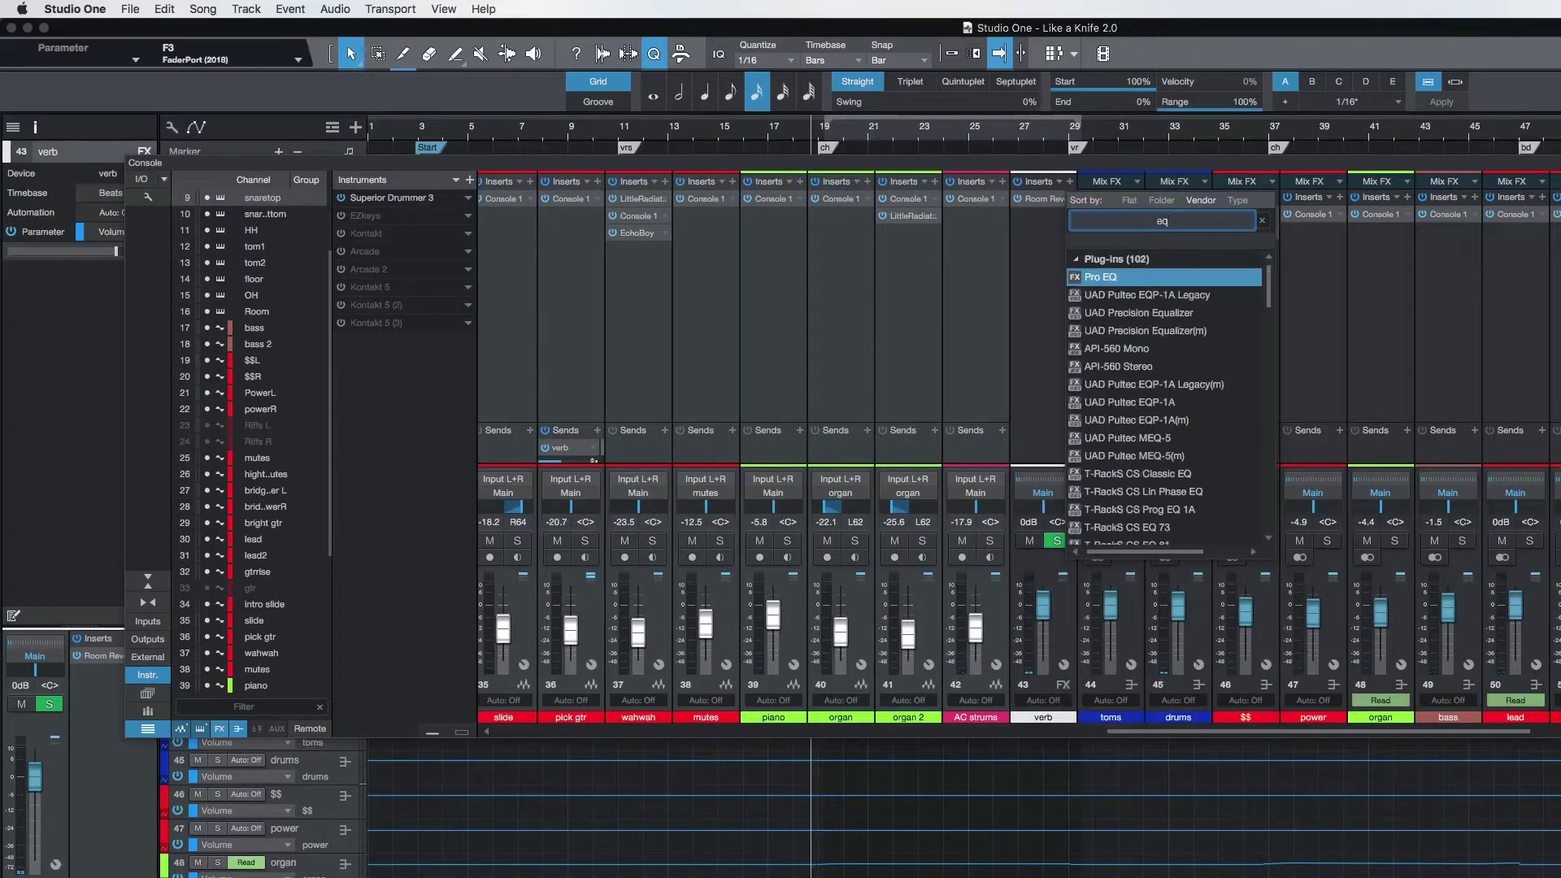
key(Return)
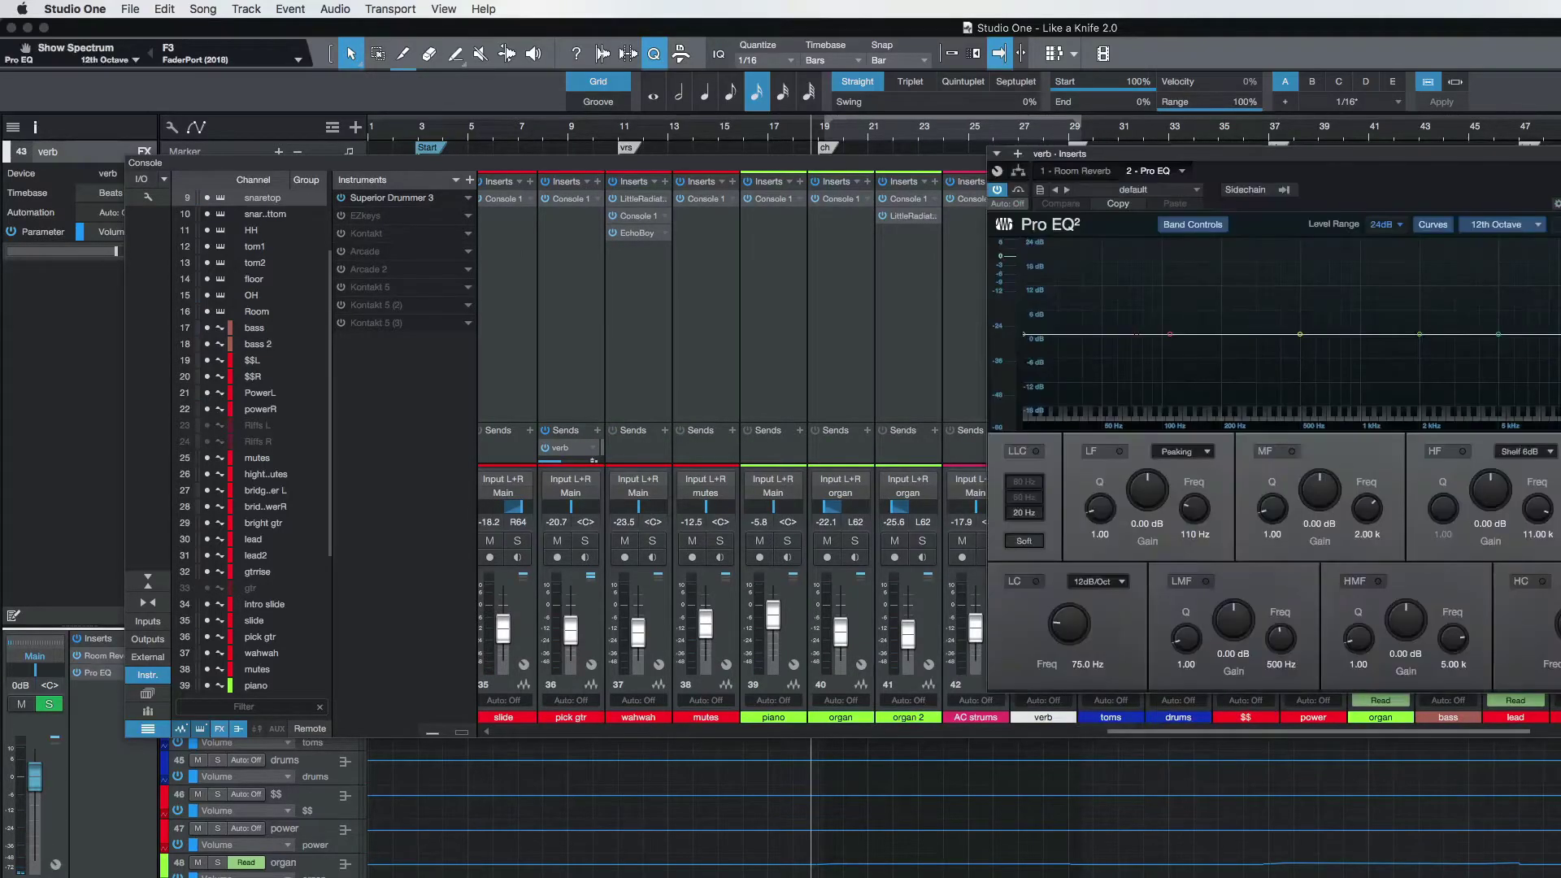
Step: Enable the verb channel's Pro EQ low cut and set it to 343 Hz while auditioning the channel in solo, and release the solo
click(1033, 582)
key(space)
drag(1114, 175, 496, 215)
click(1059, 541)
click(1060, 542)
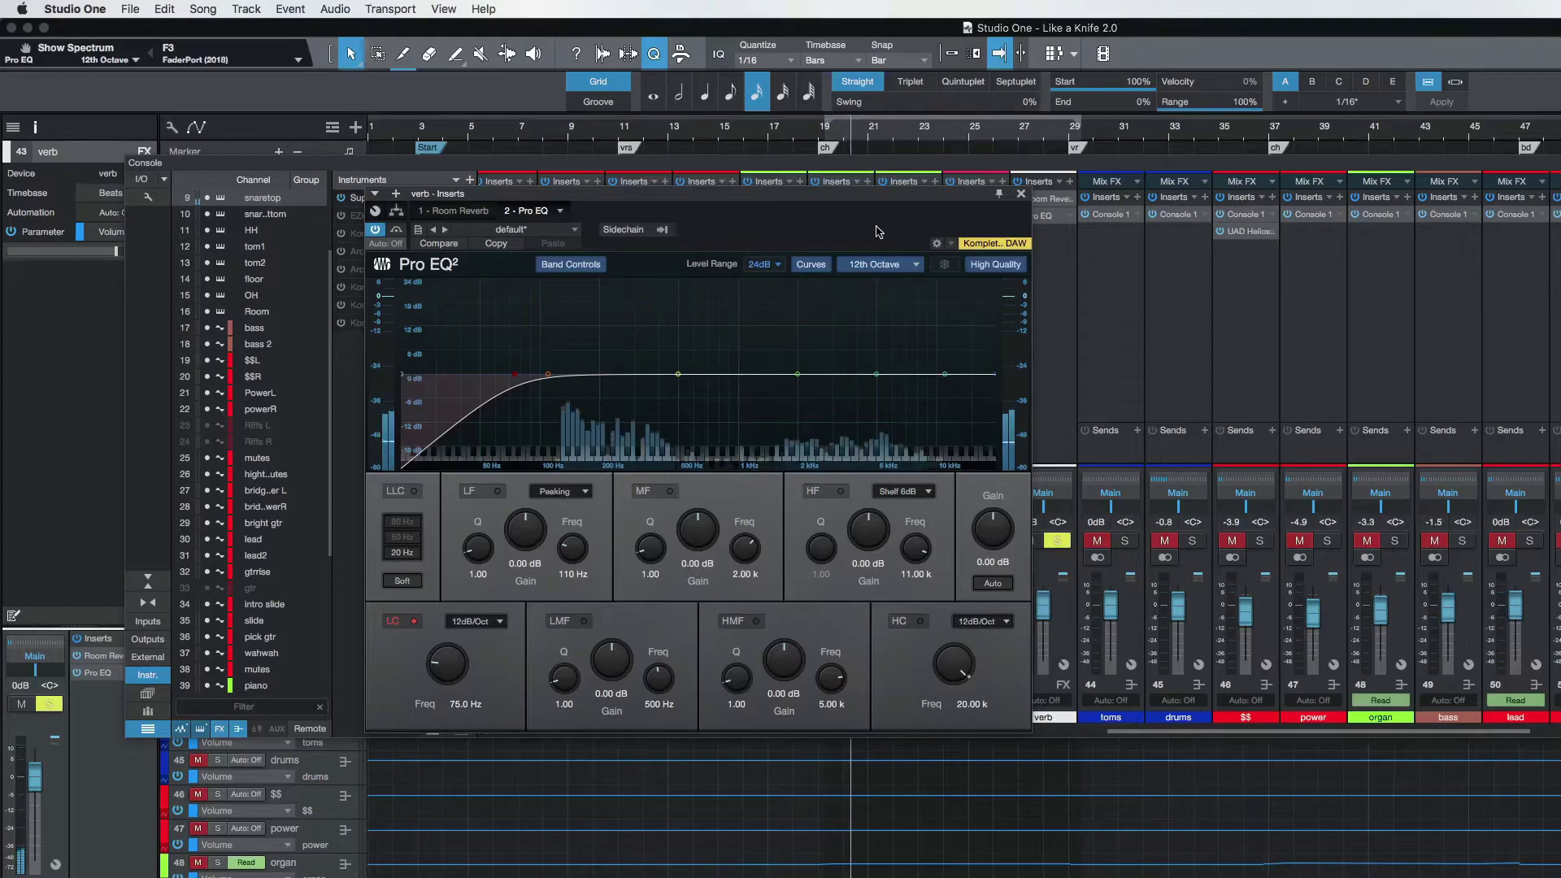
drag(857, 192, 915, 196)
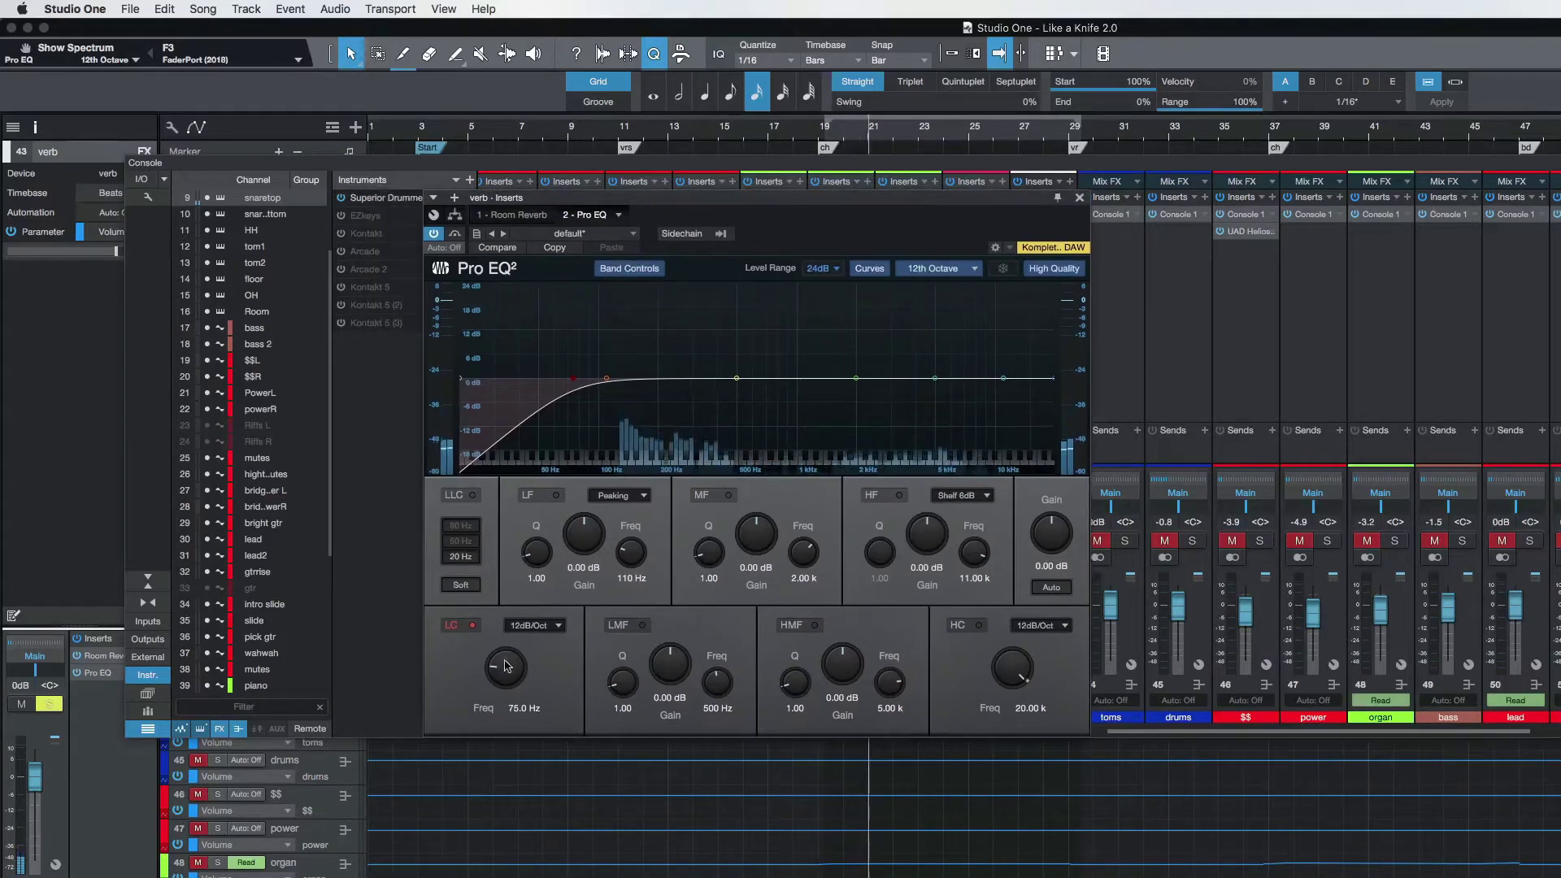
drag(502, 671, 504, 632)
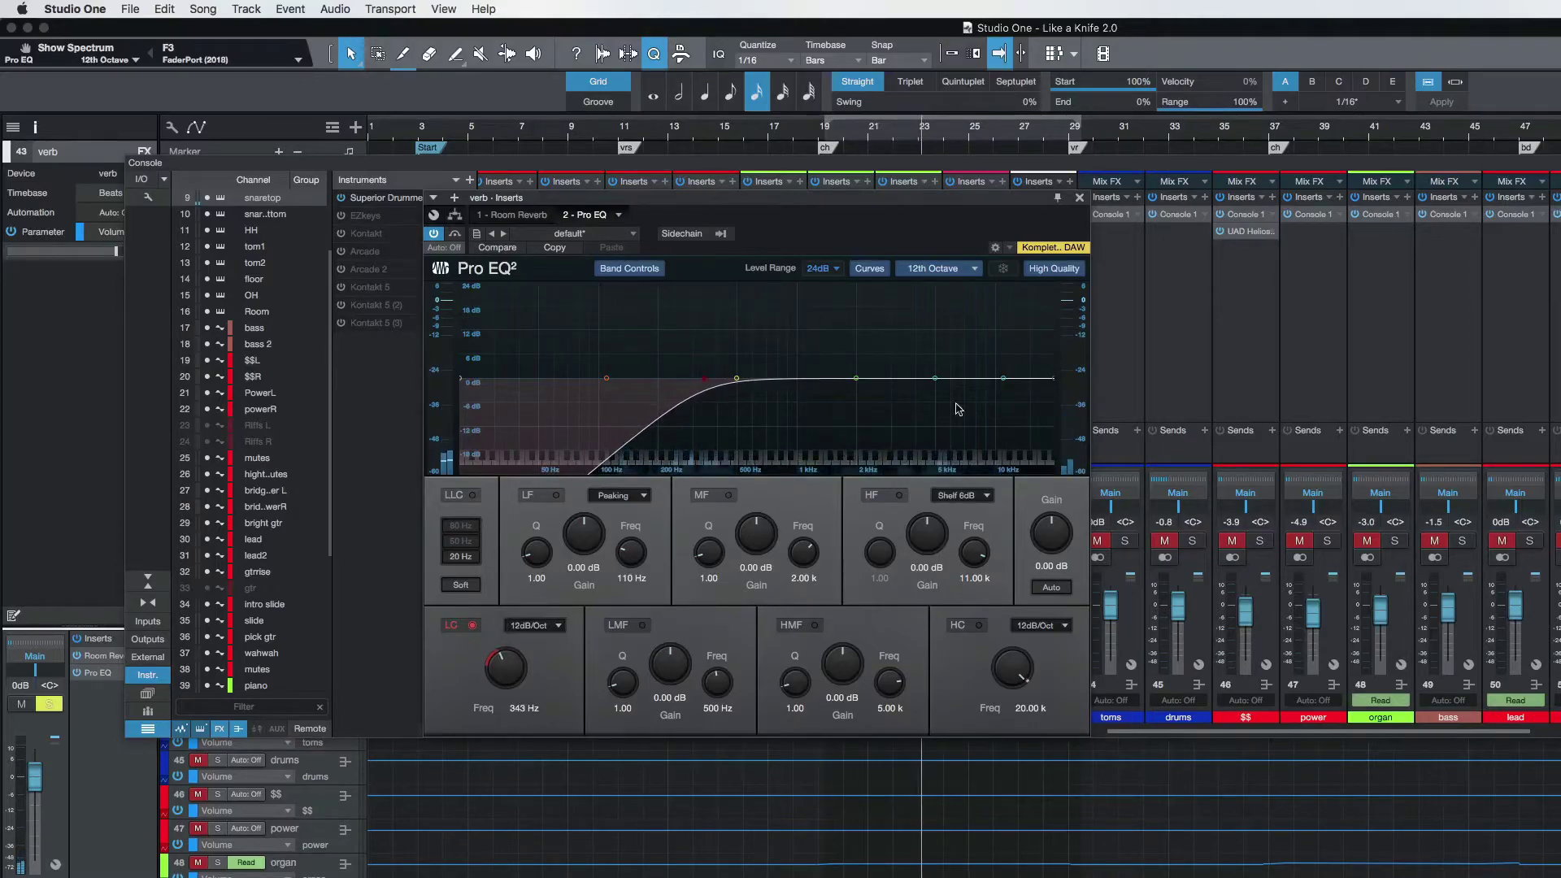
click(1063, 185)
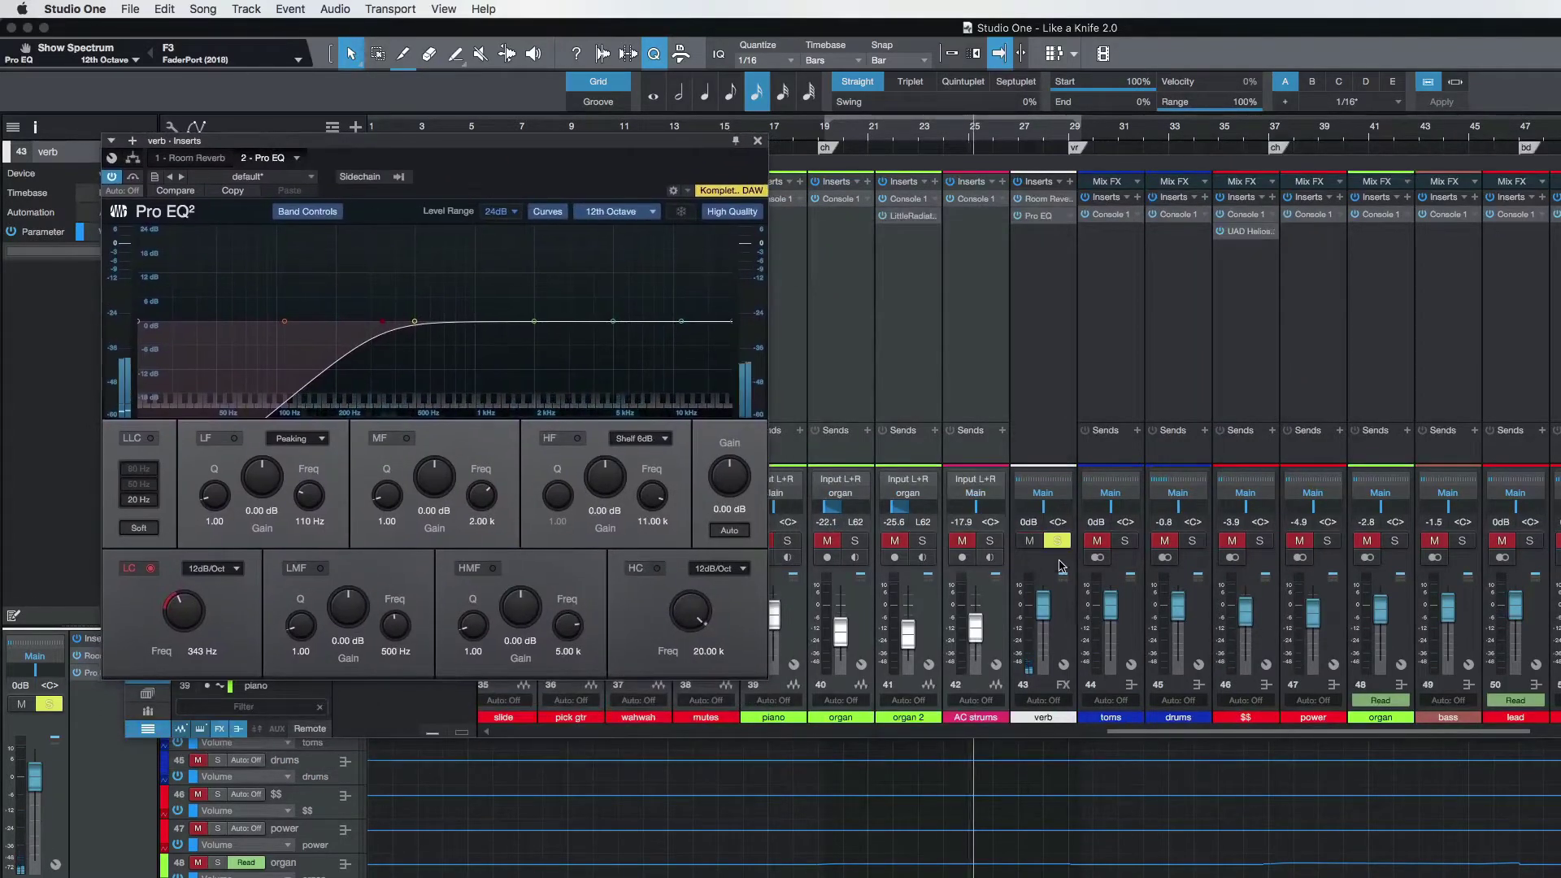
click(1057, 541)
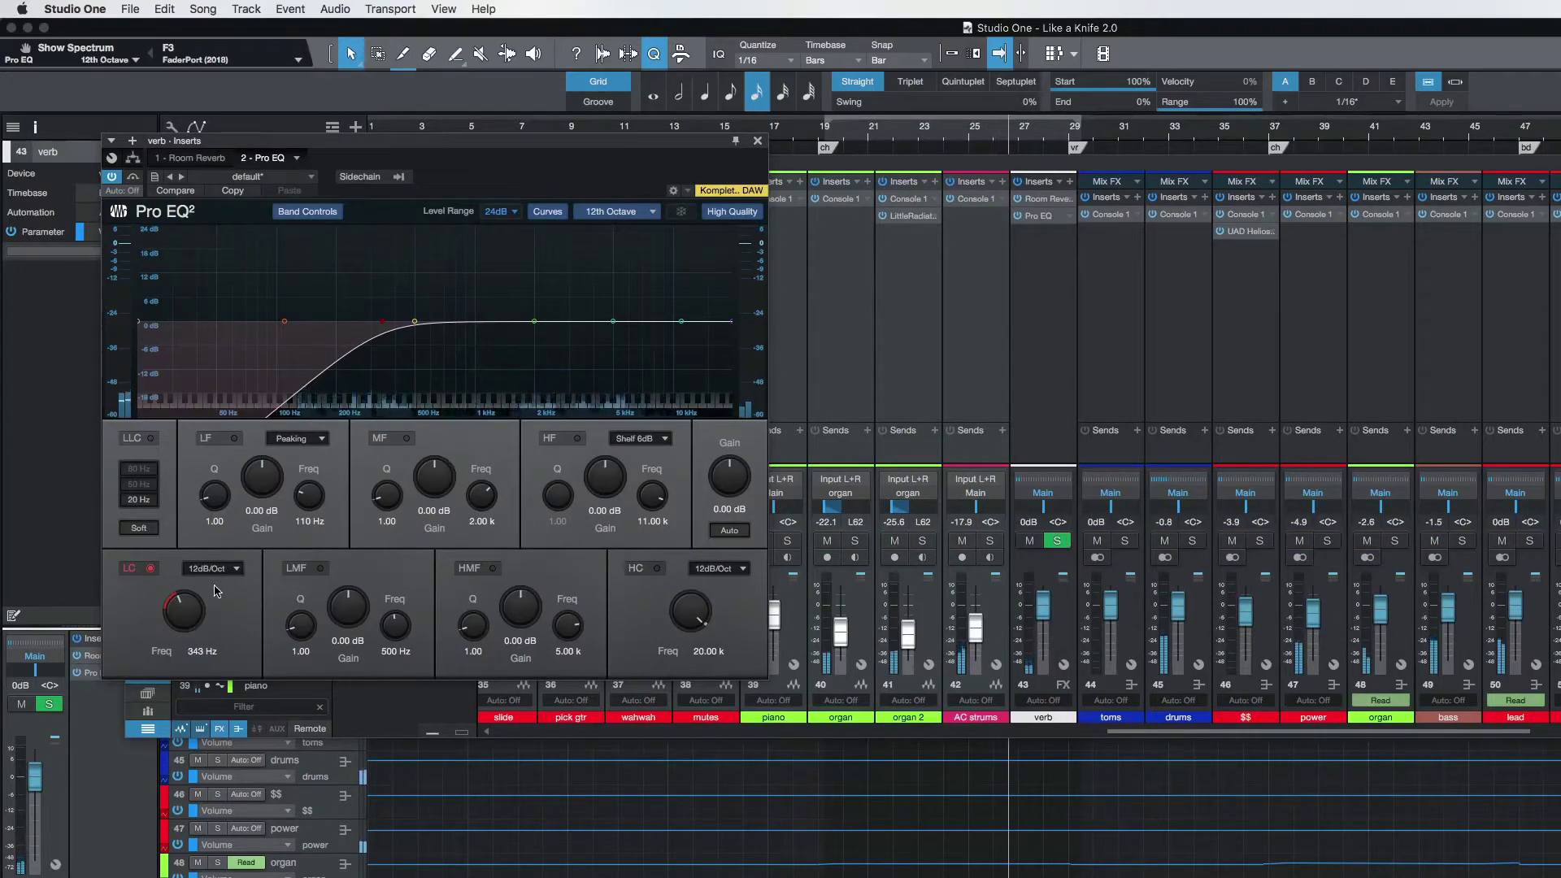
Step: Lower the verb channel's Pro EQ low cut to 204 Hz, refine it to 184 Hz during playback, and close the plug-in
mouse_move(195, 608)
mouse_down()
mouse_move(183, 648)
mouse_move(187, 628)
mouse_up()
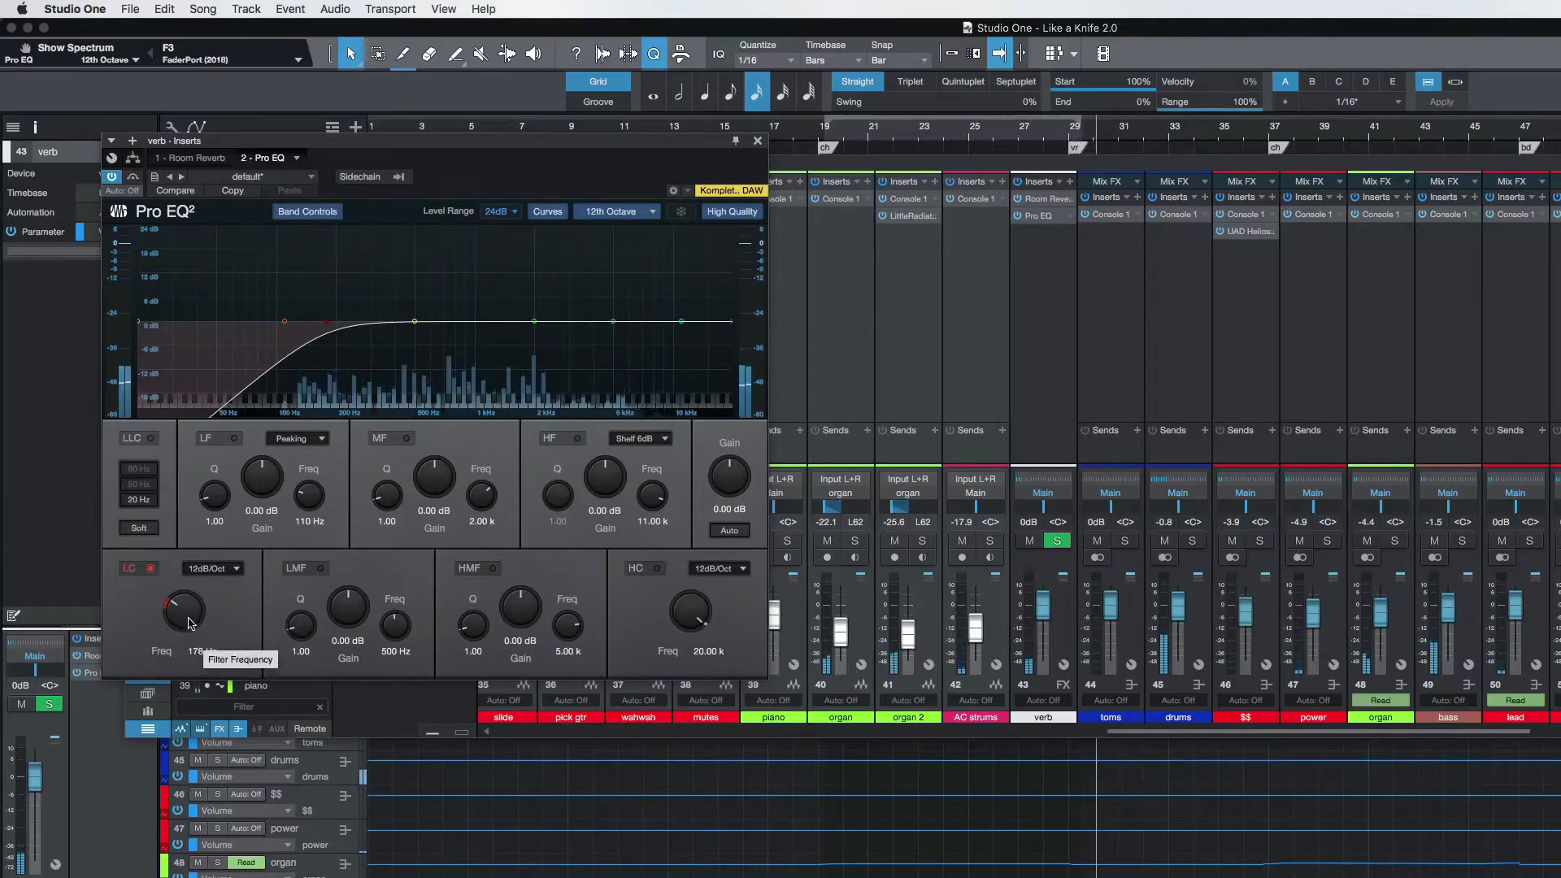
drag(186, 619, 185, 614)
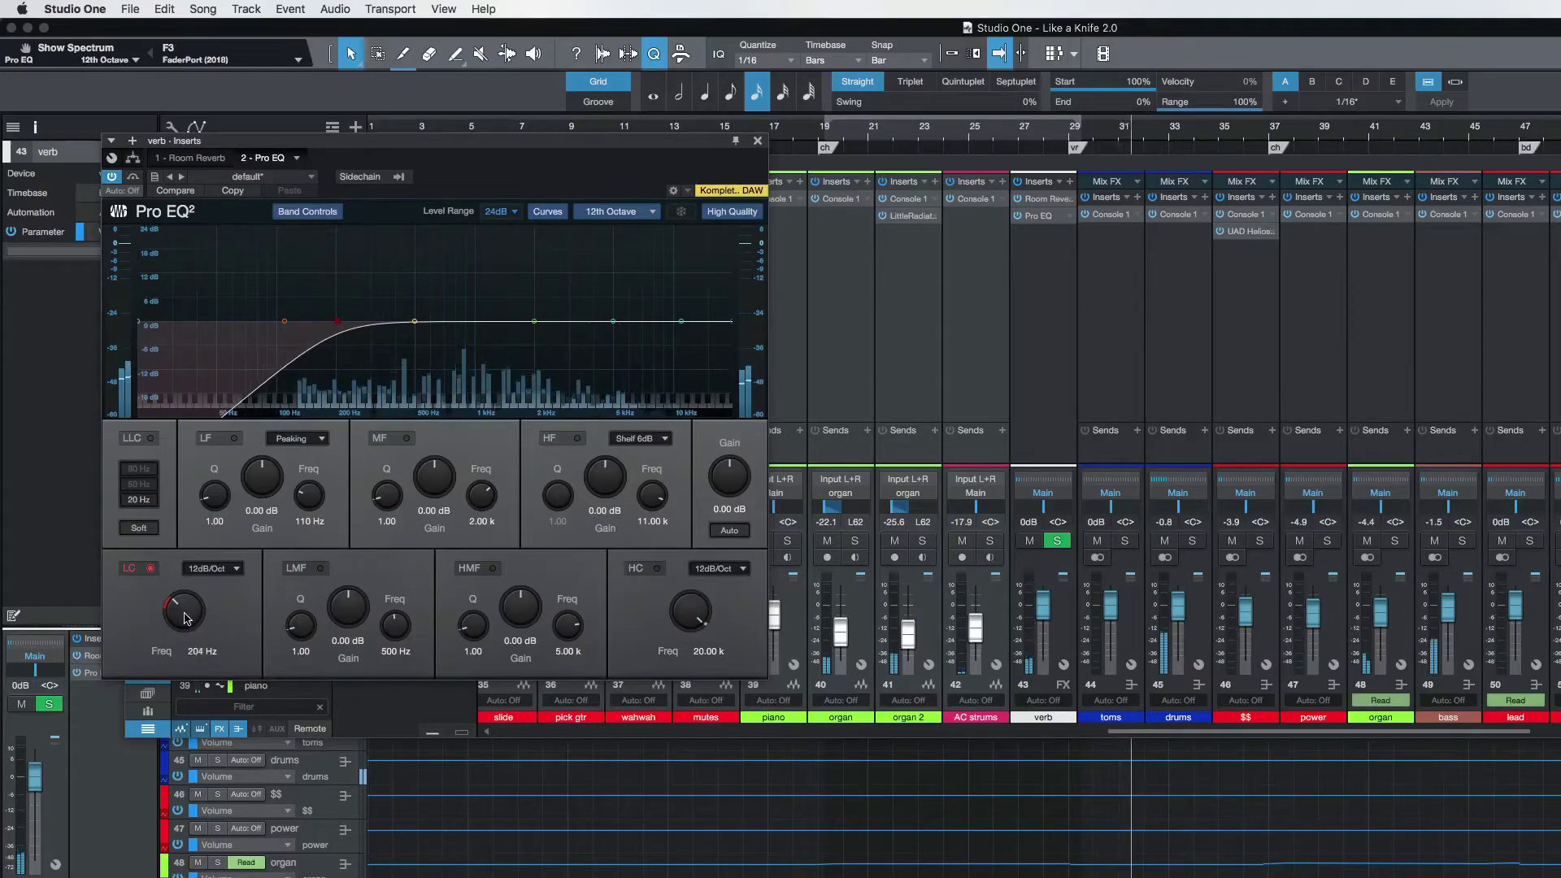
click(759, 142)
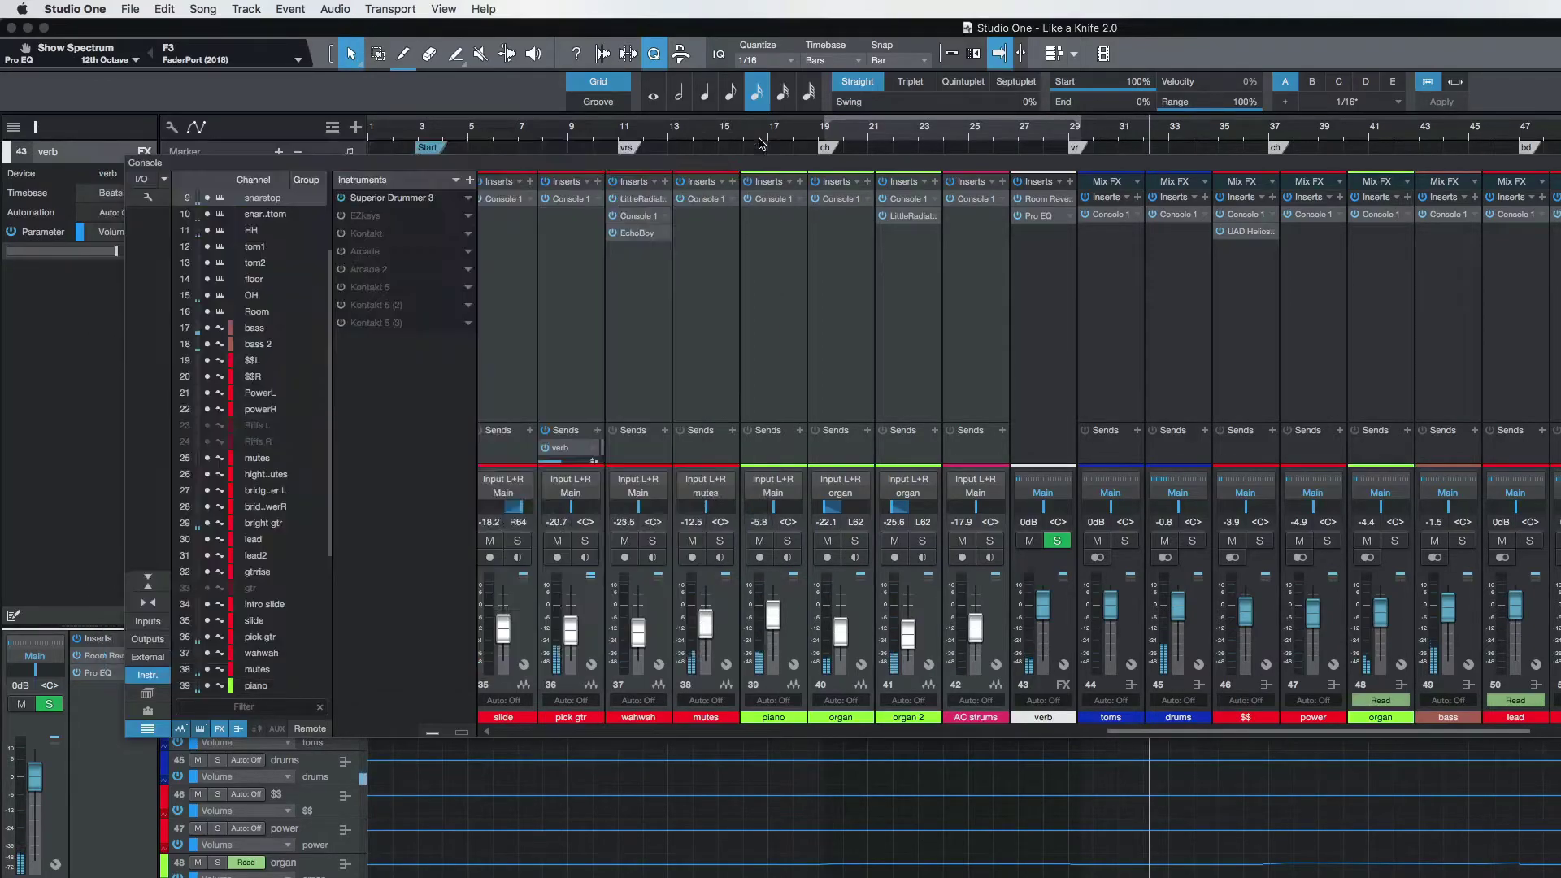
click(1034, 220)
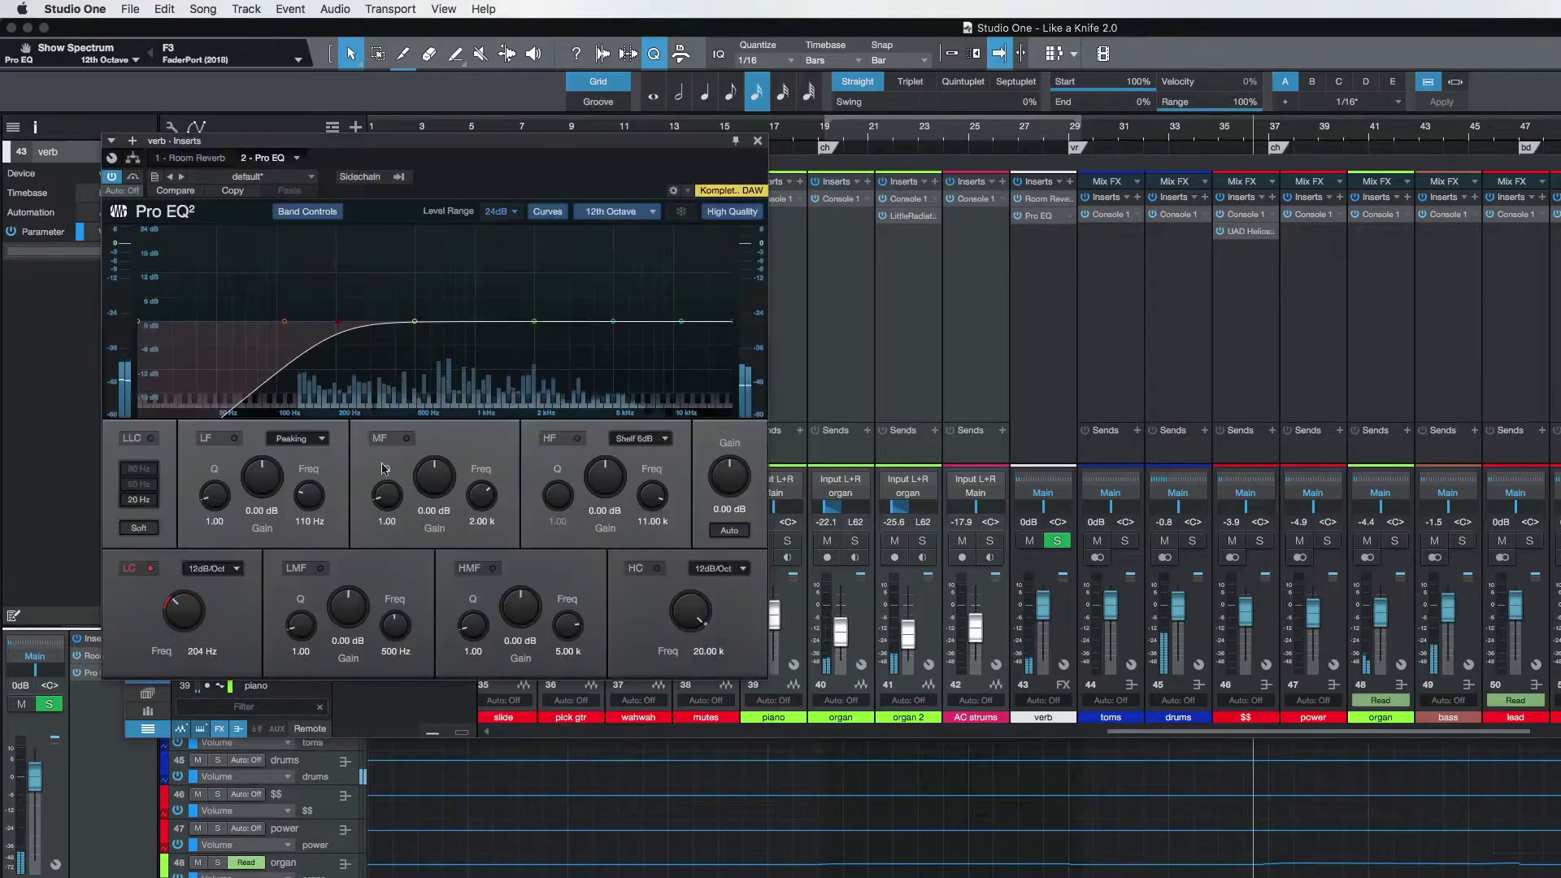
drag(183, 612, 186, 609)
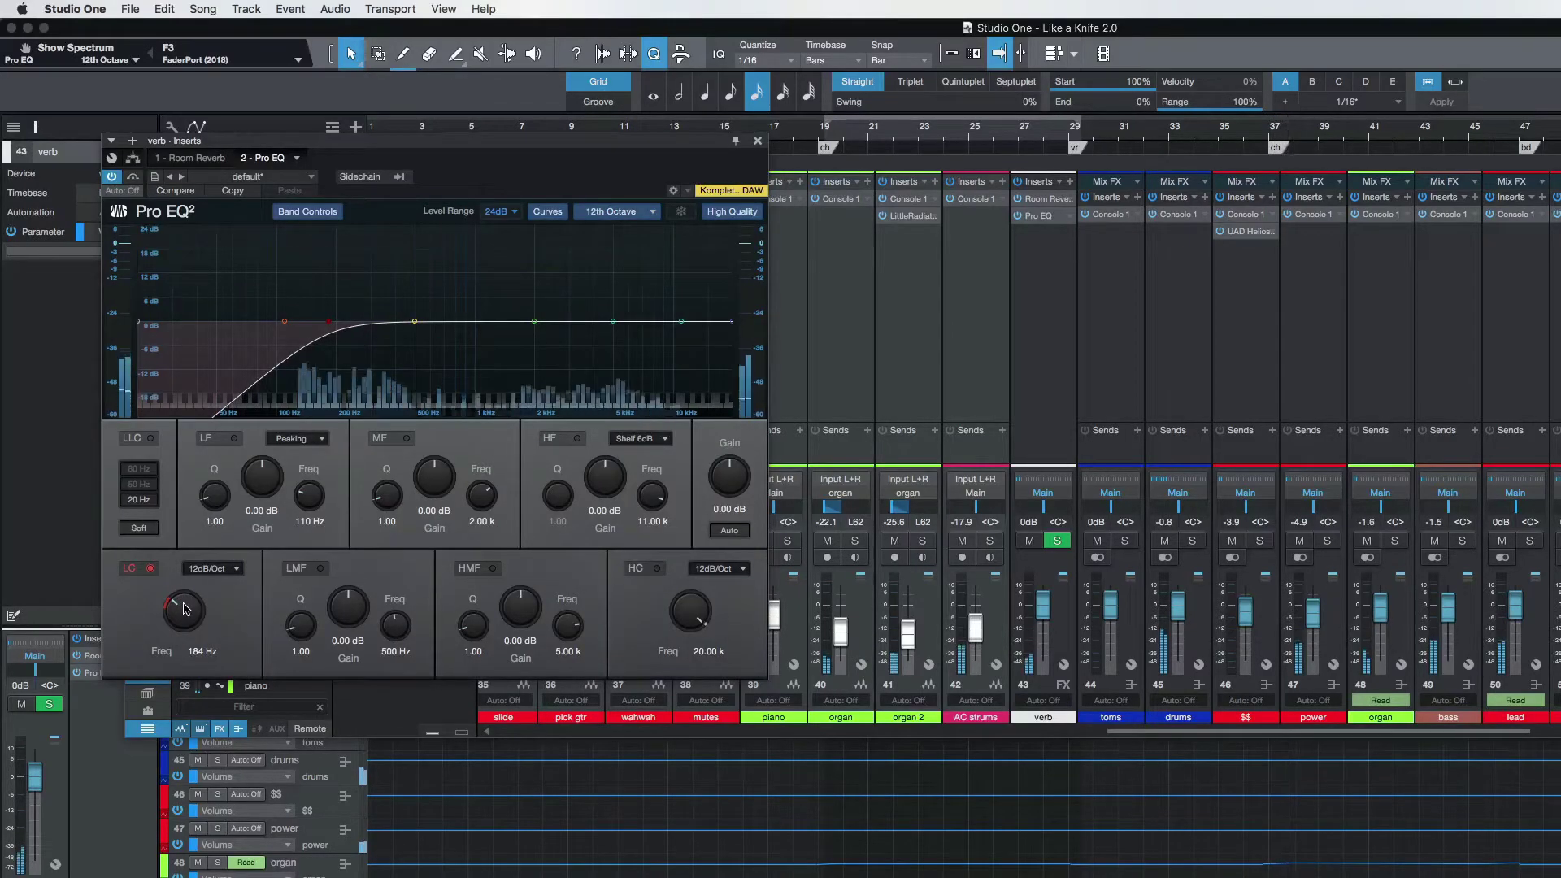
click(757, 141)
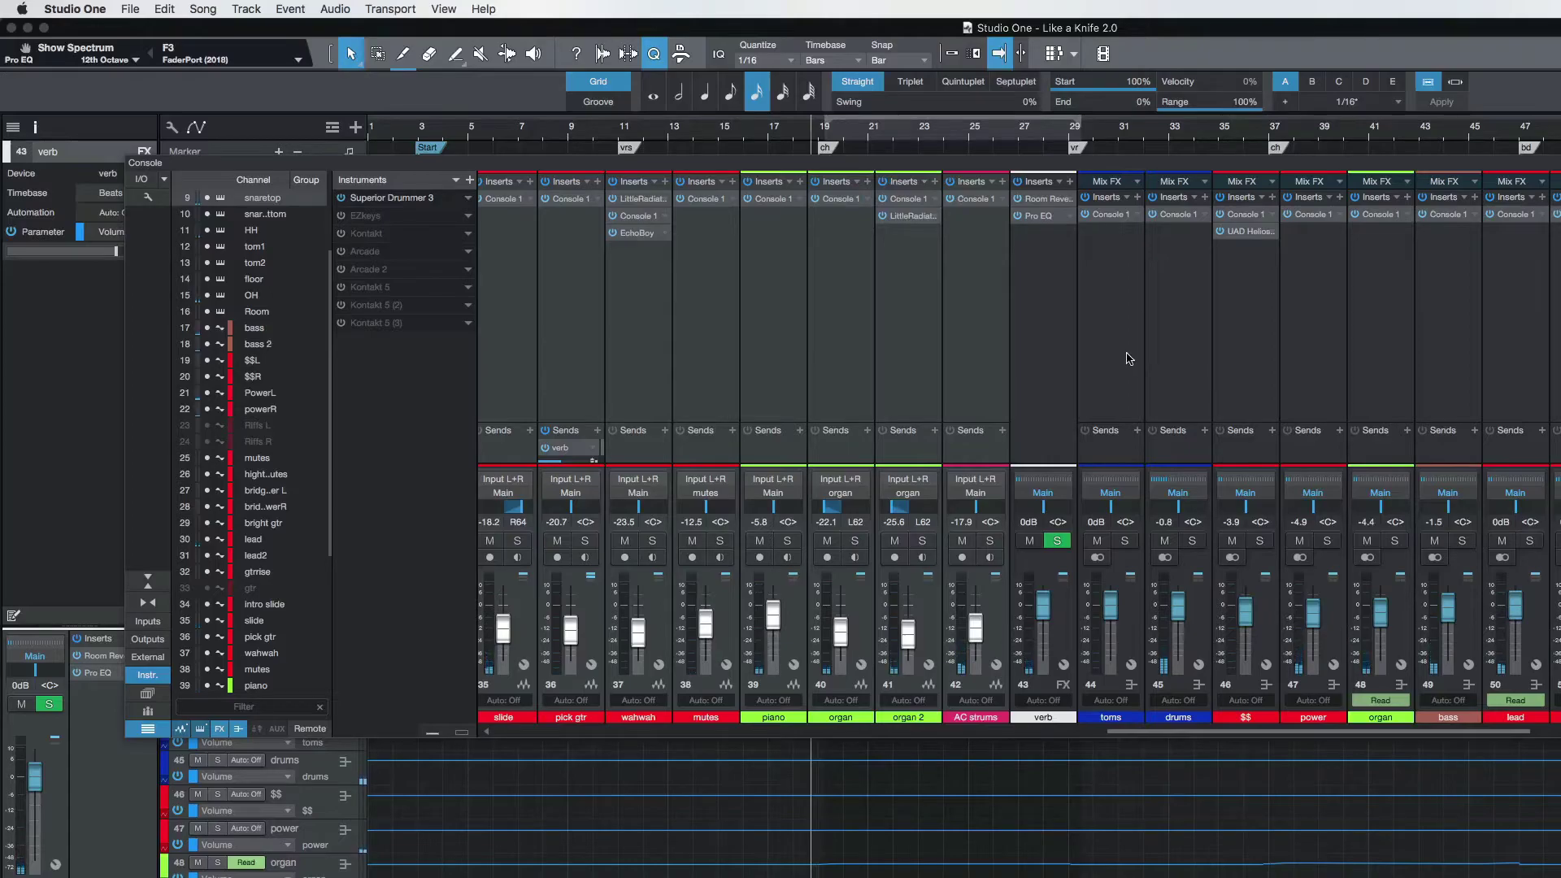
Step: Audition the lead channel in solo and examine its Console 1 insert, and close the plug-in window
scroll(1127, 359, left, 15)
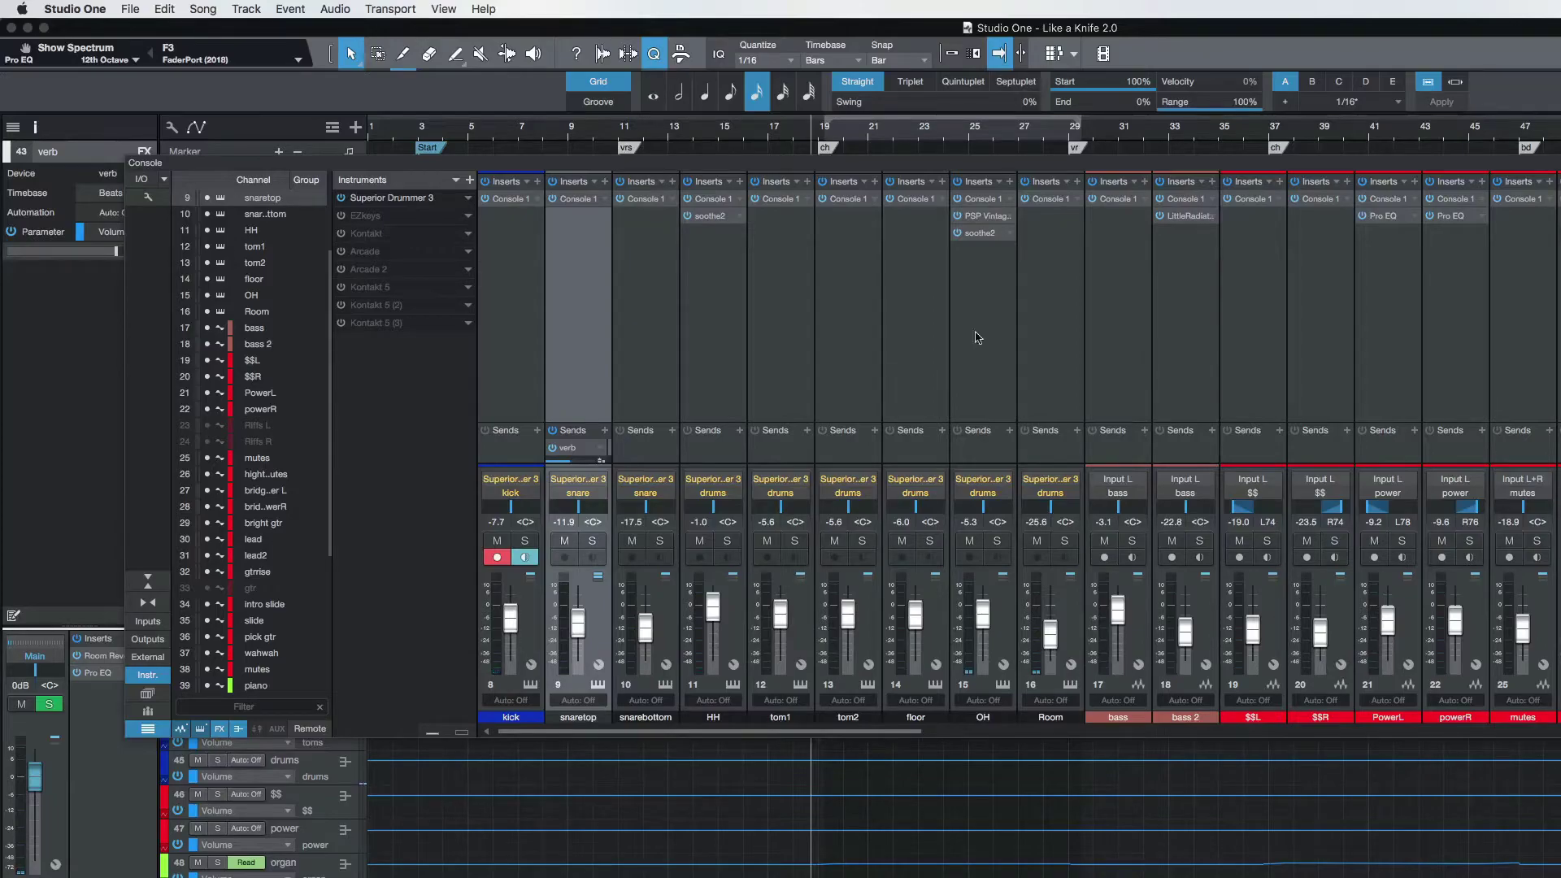
scroll(1017, 348, right, 5)
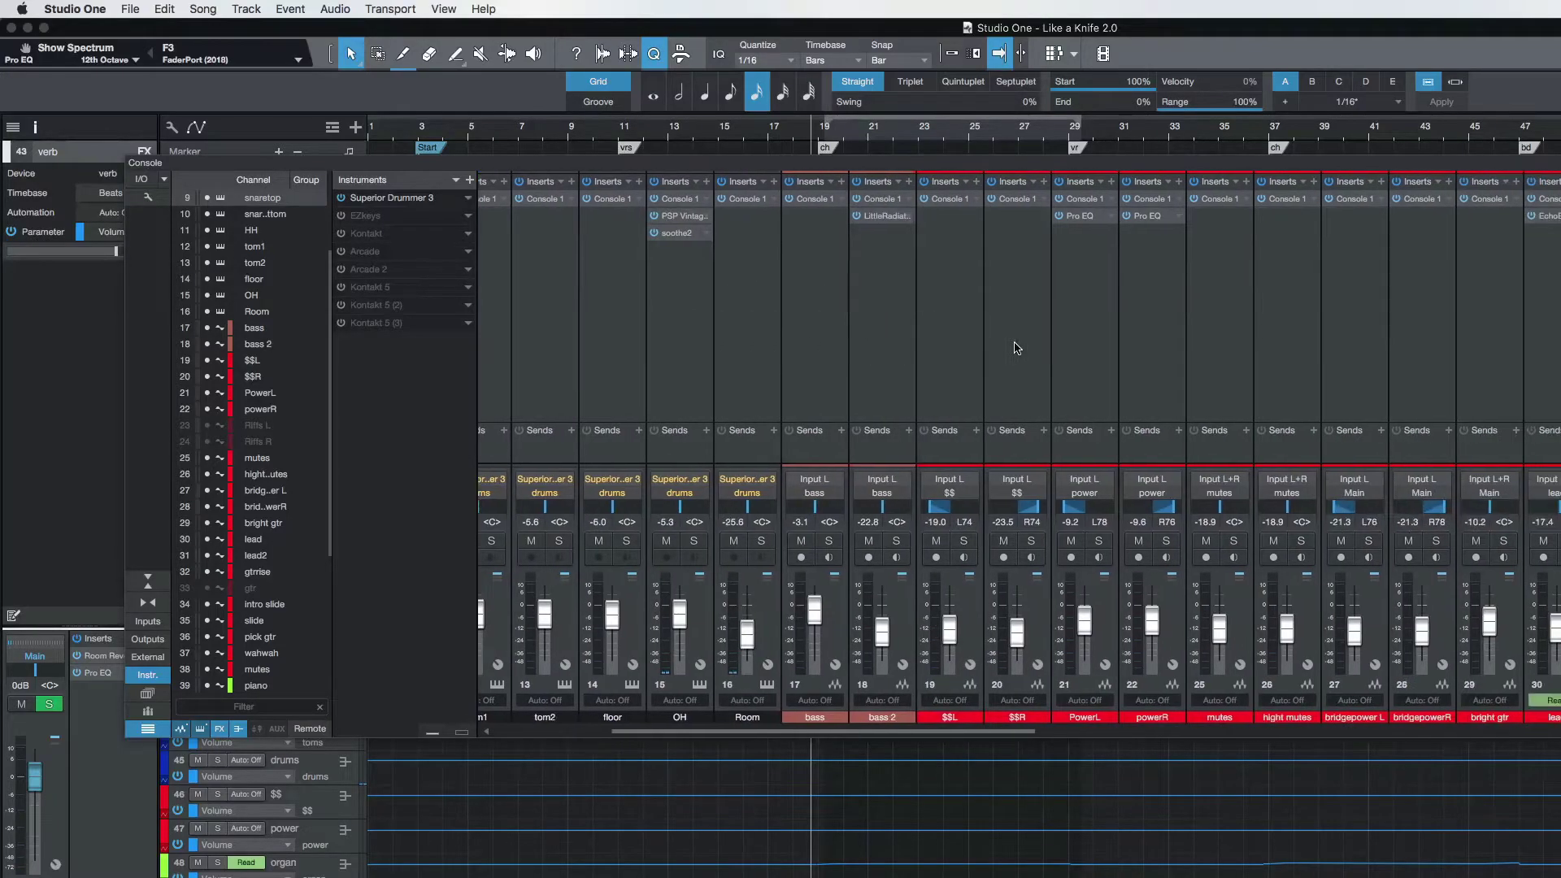
scroll(1016, 348, right, 7)
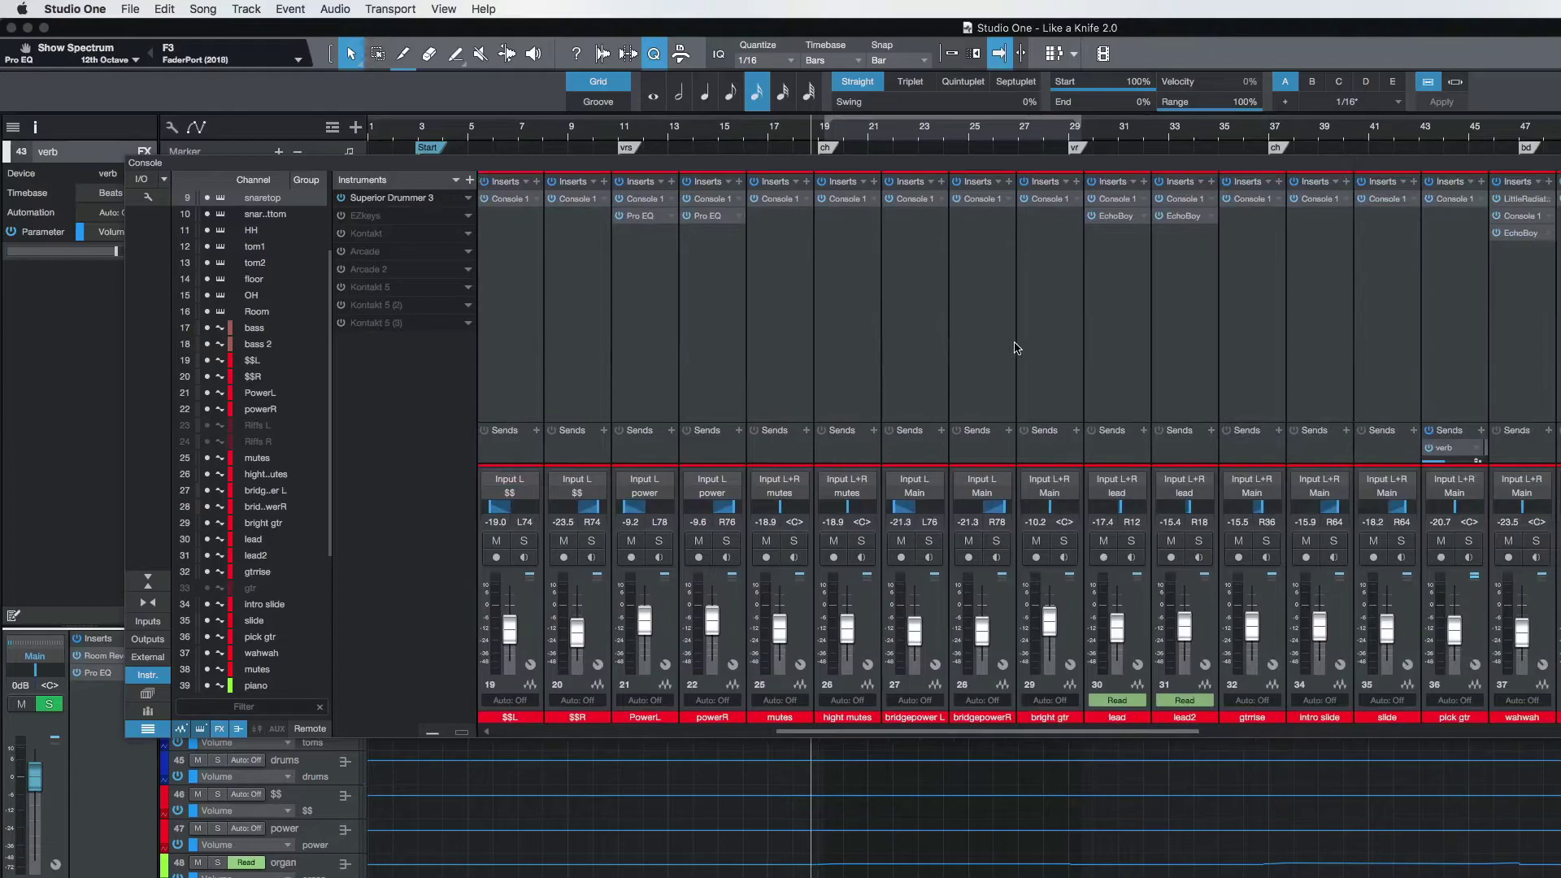
click(1143, 648)
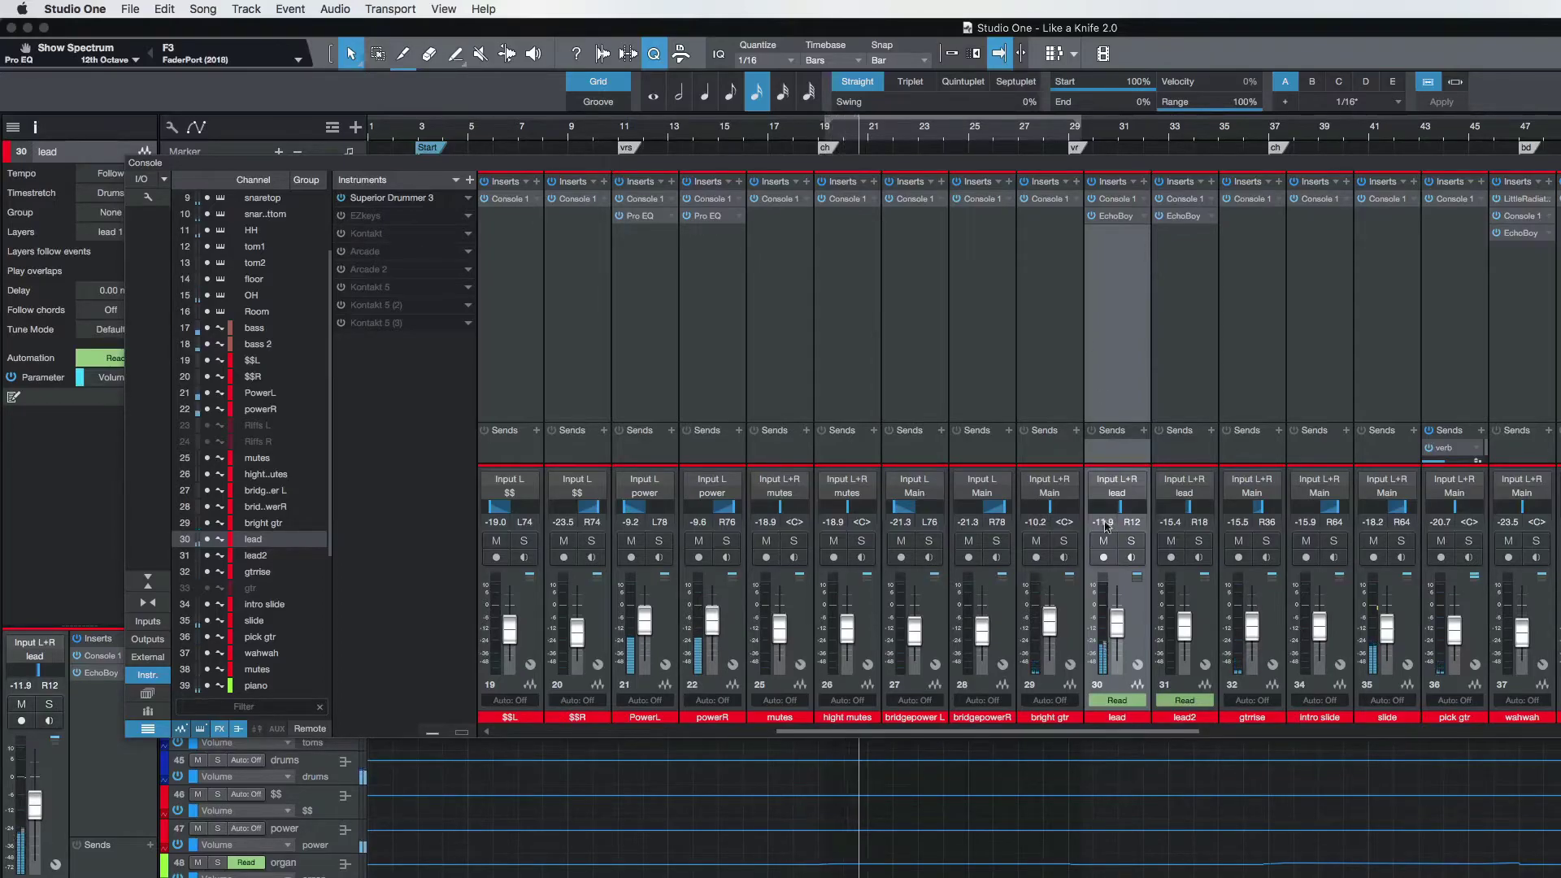
click(1132, 542)
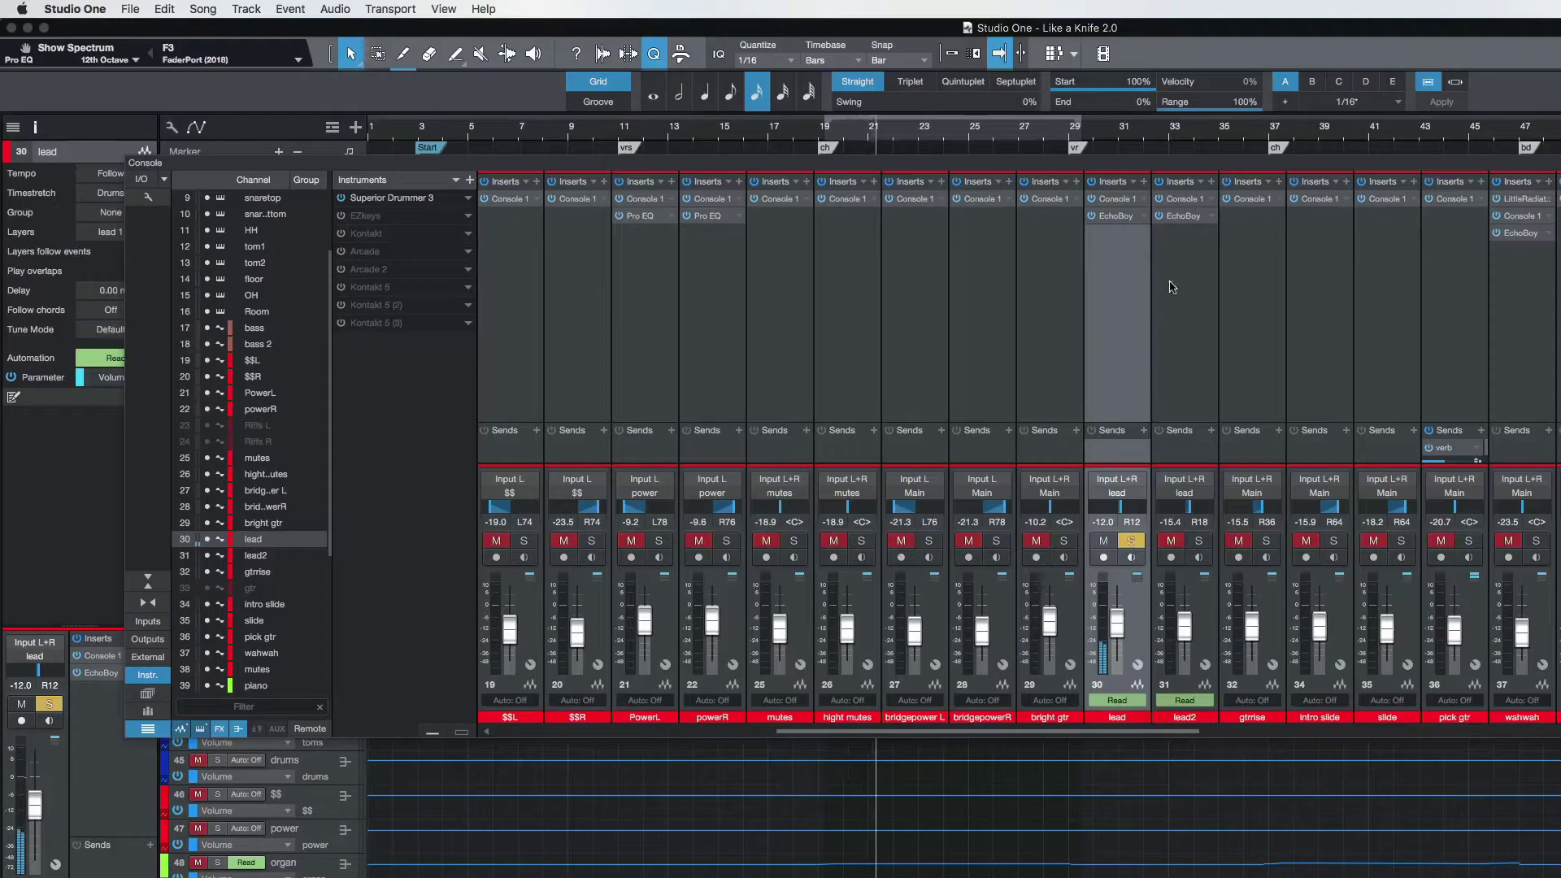
double_click(1122, 200)
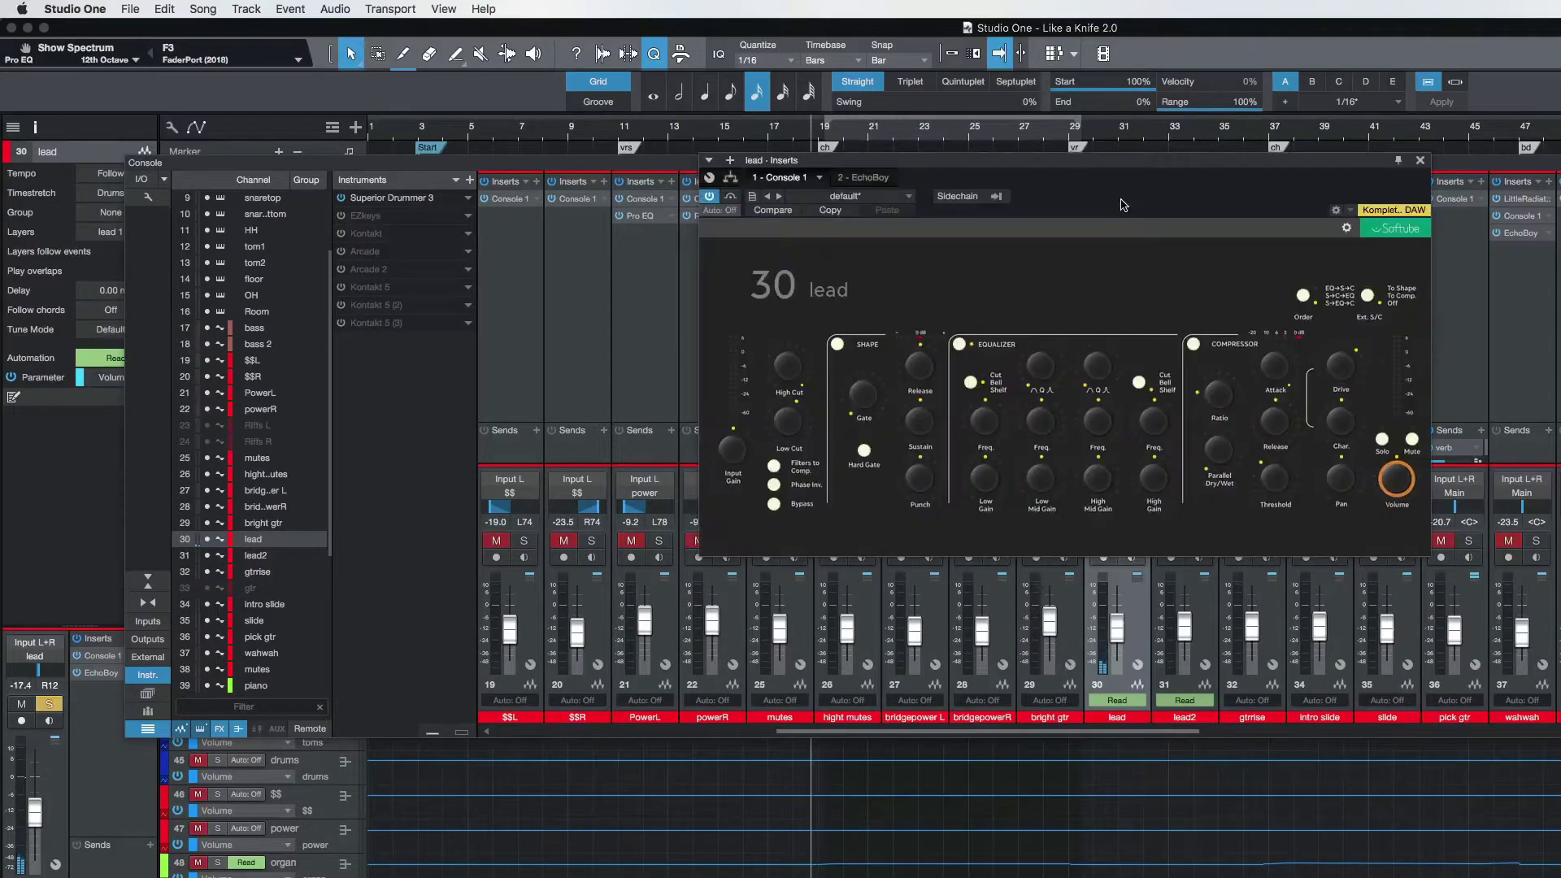
click(1422, 163)
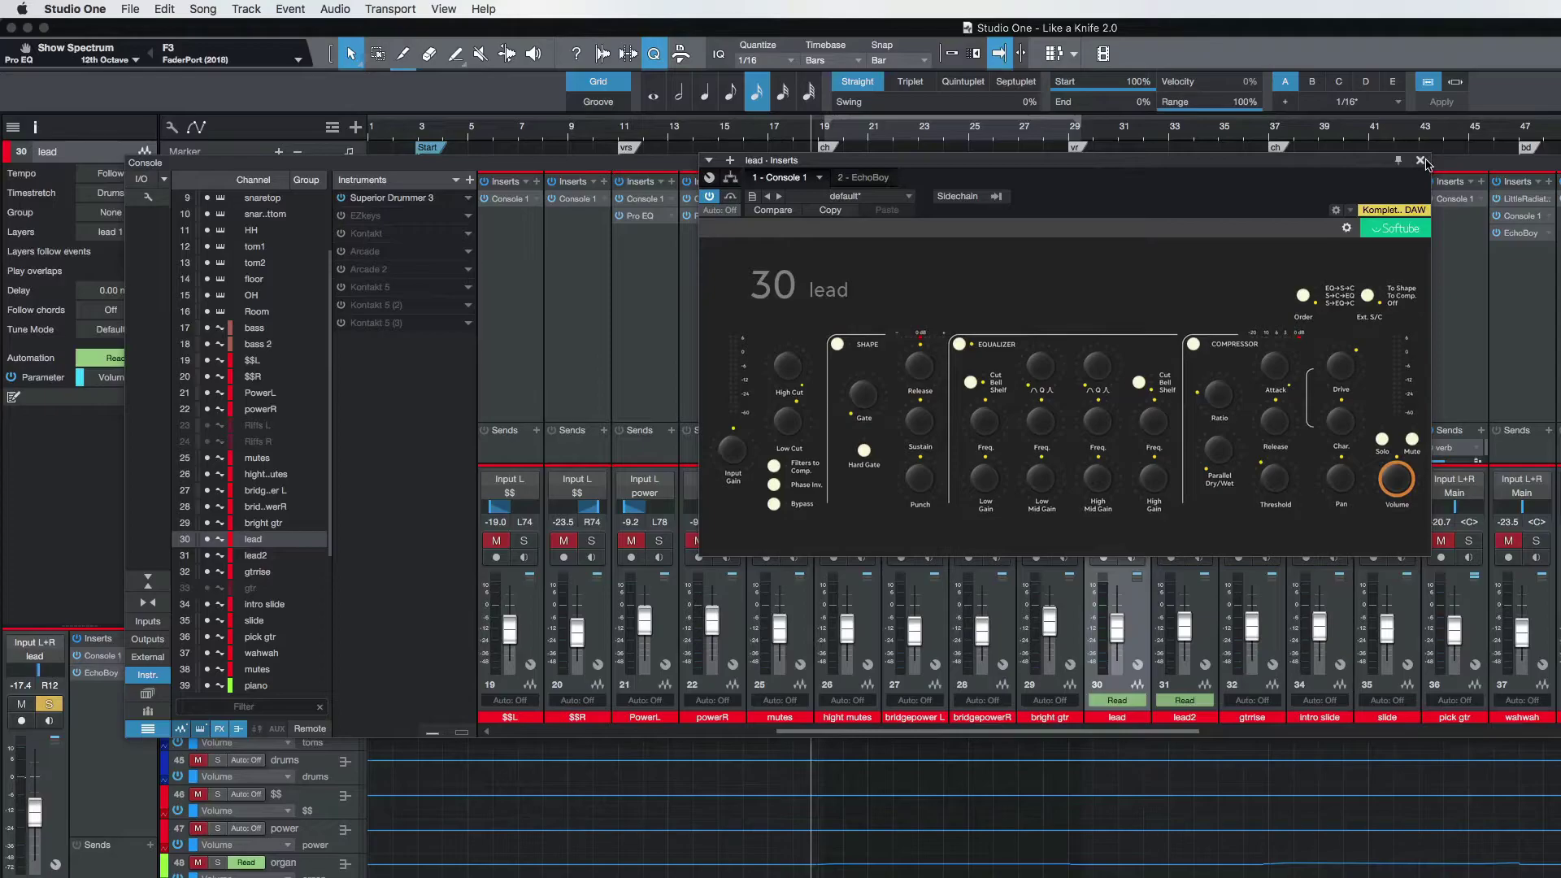
click(1421, 161)
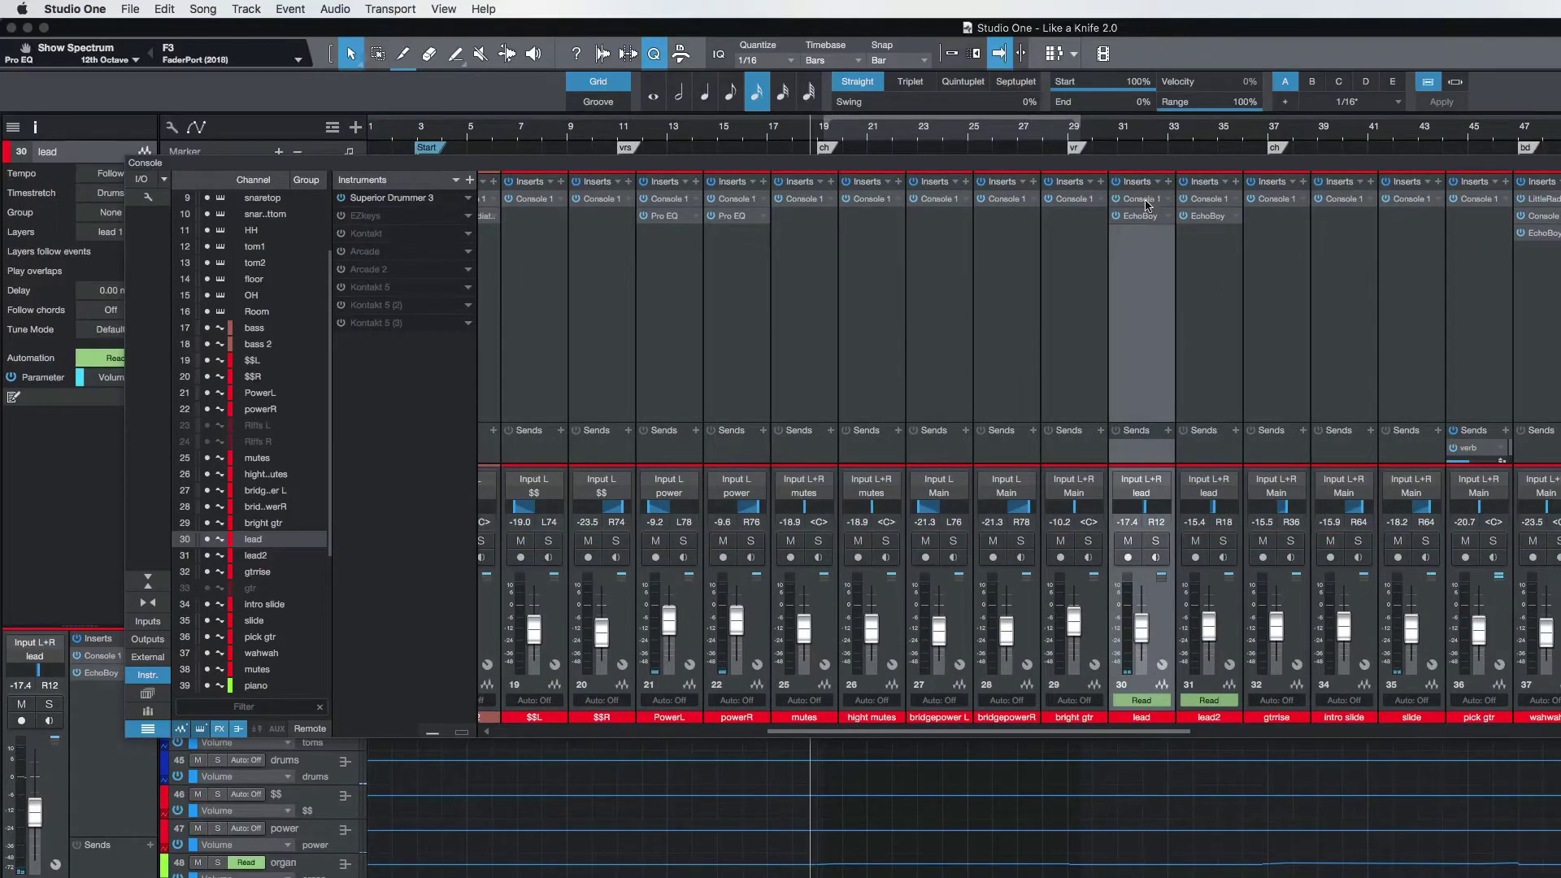
Step: Compare the lead and lead2 tracks during playback from around bar 51, and examine lead2's Console 1 equalizer
click(1146, 203)
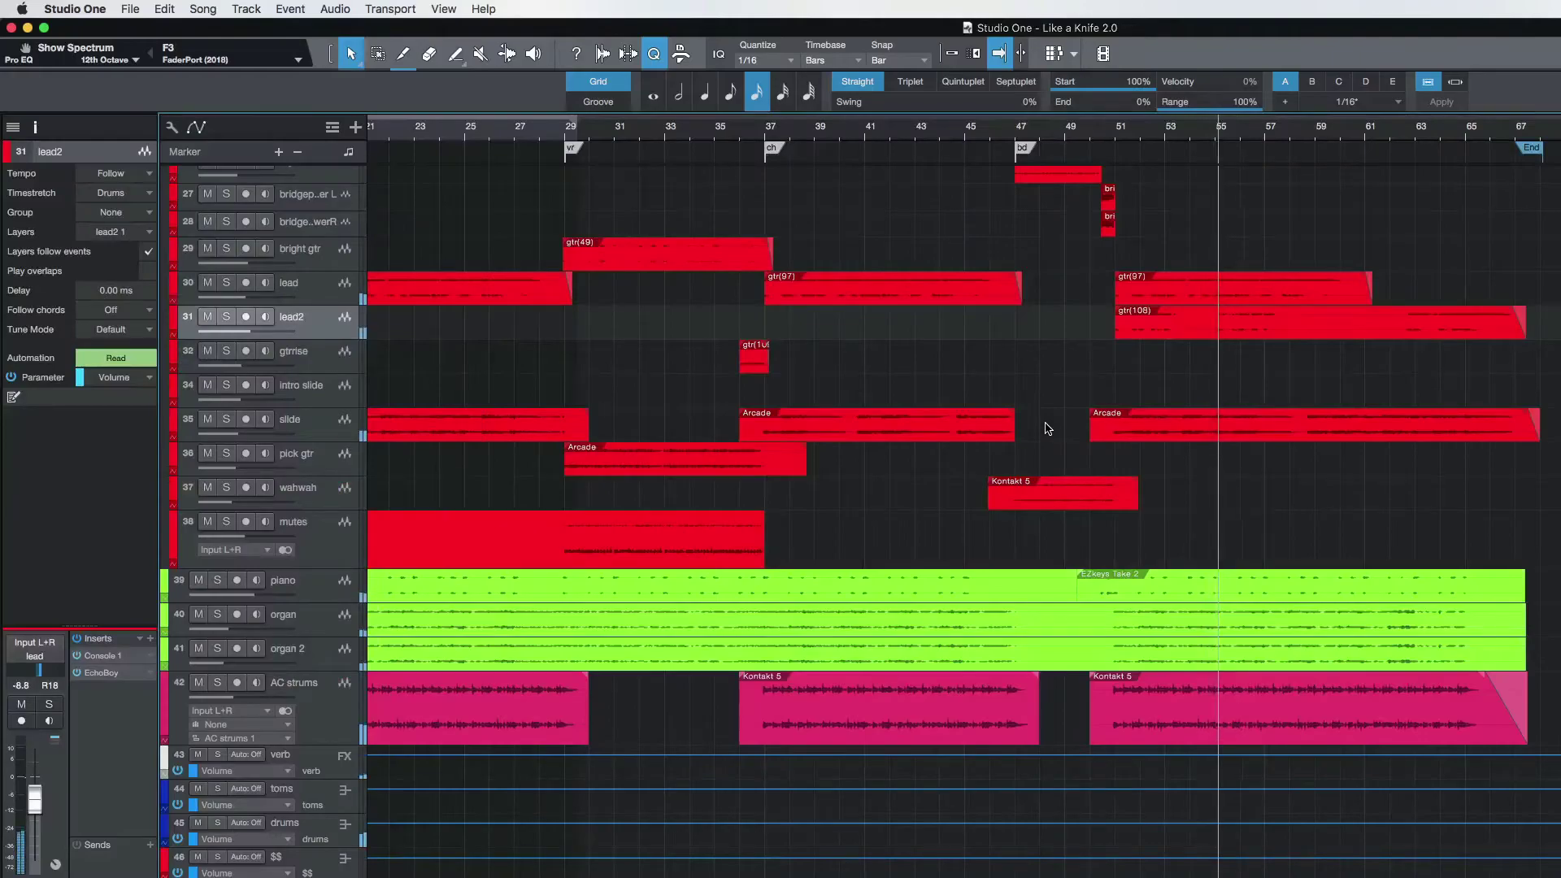
click(324, 294)
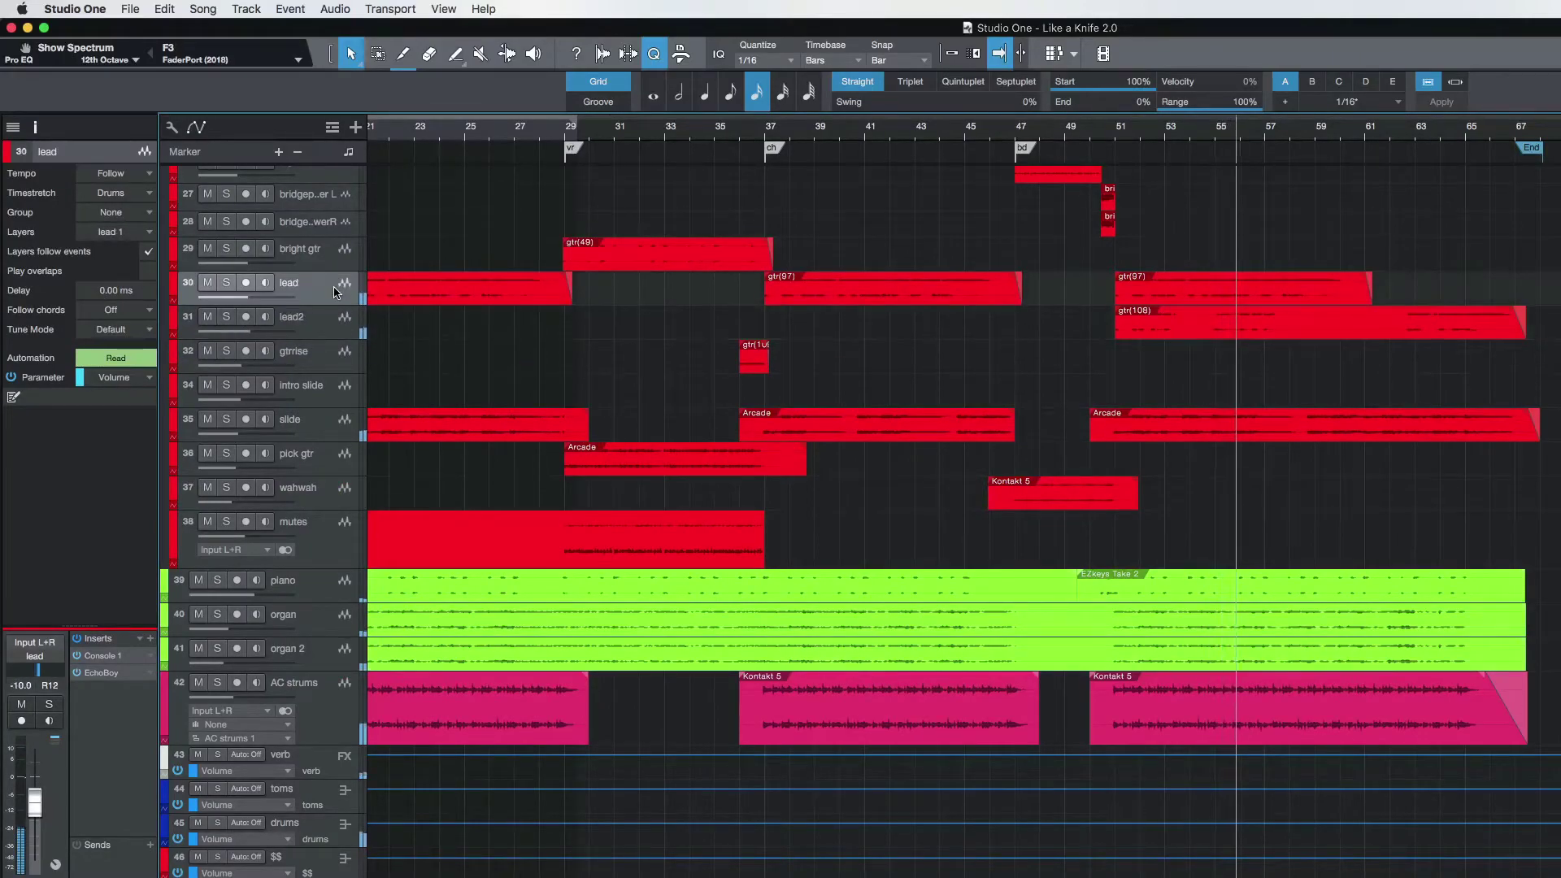
click(318, 330)
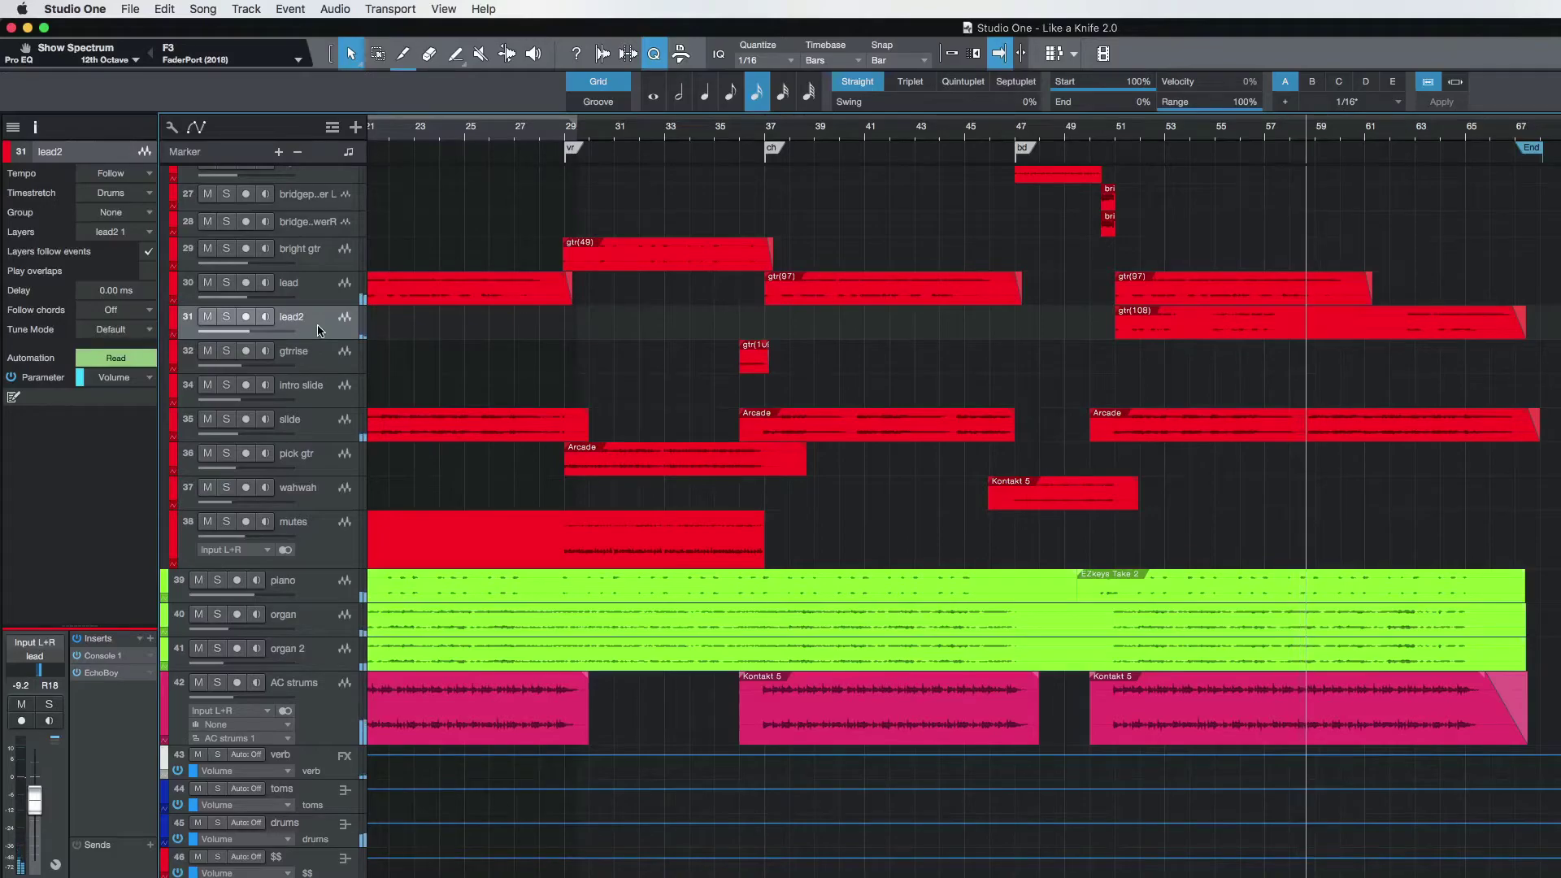
click(1102, 355)
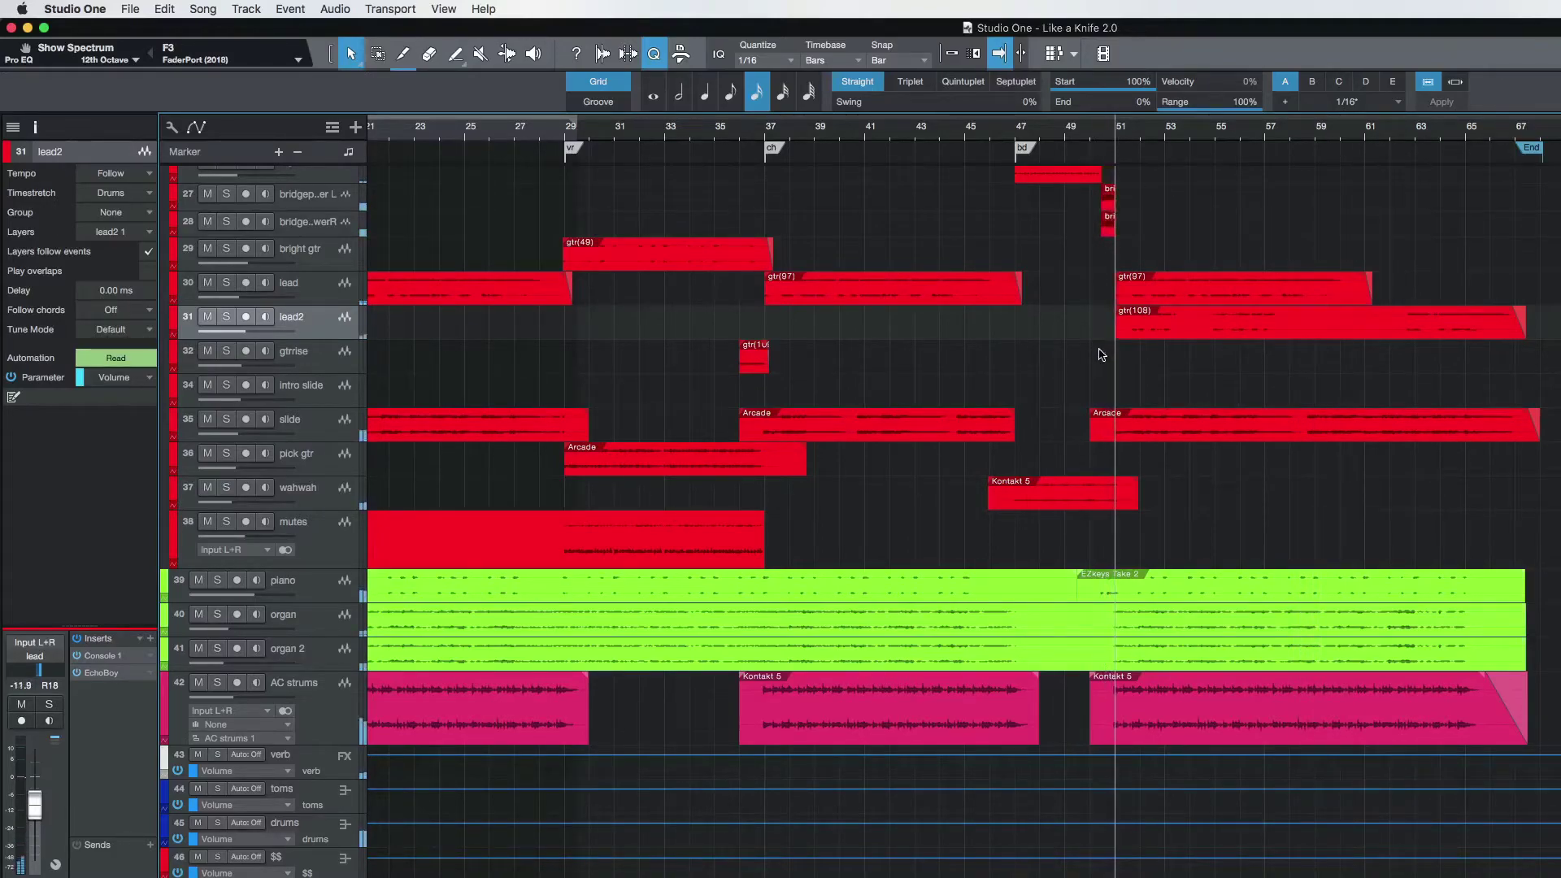
click(319, 331)
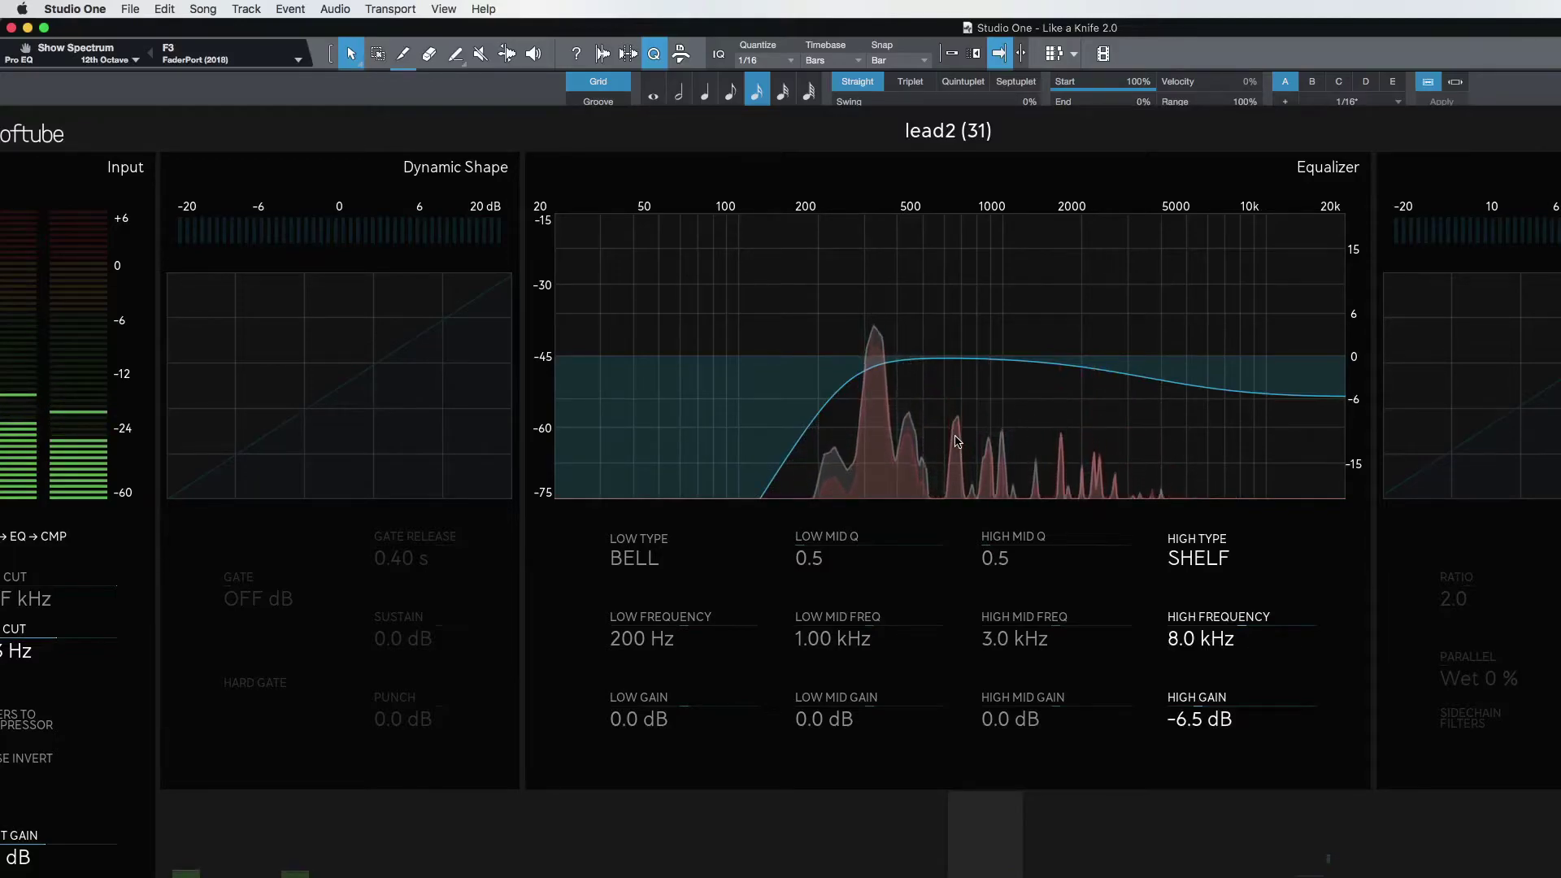
key(super+w)
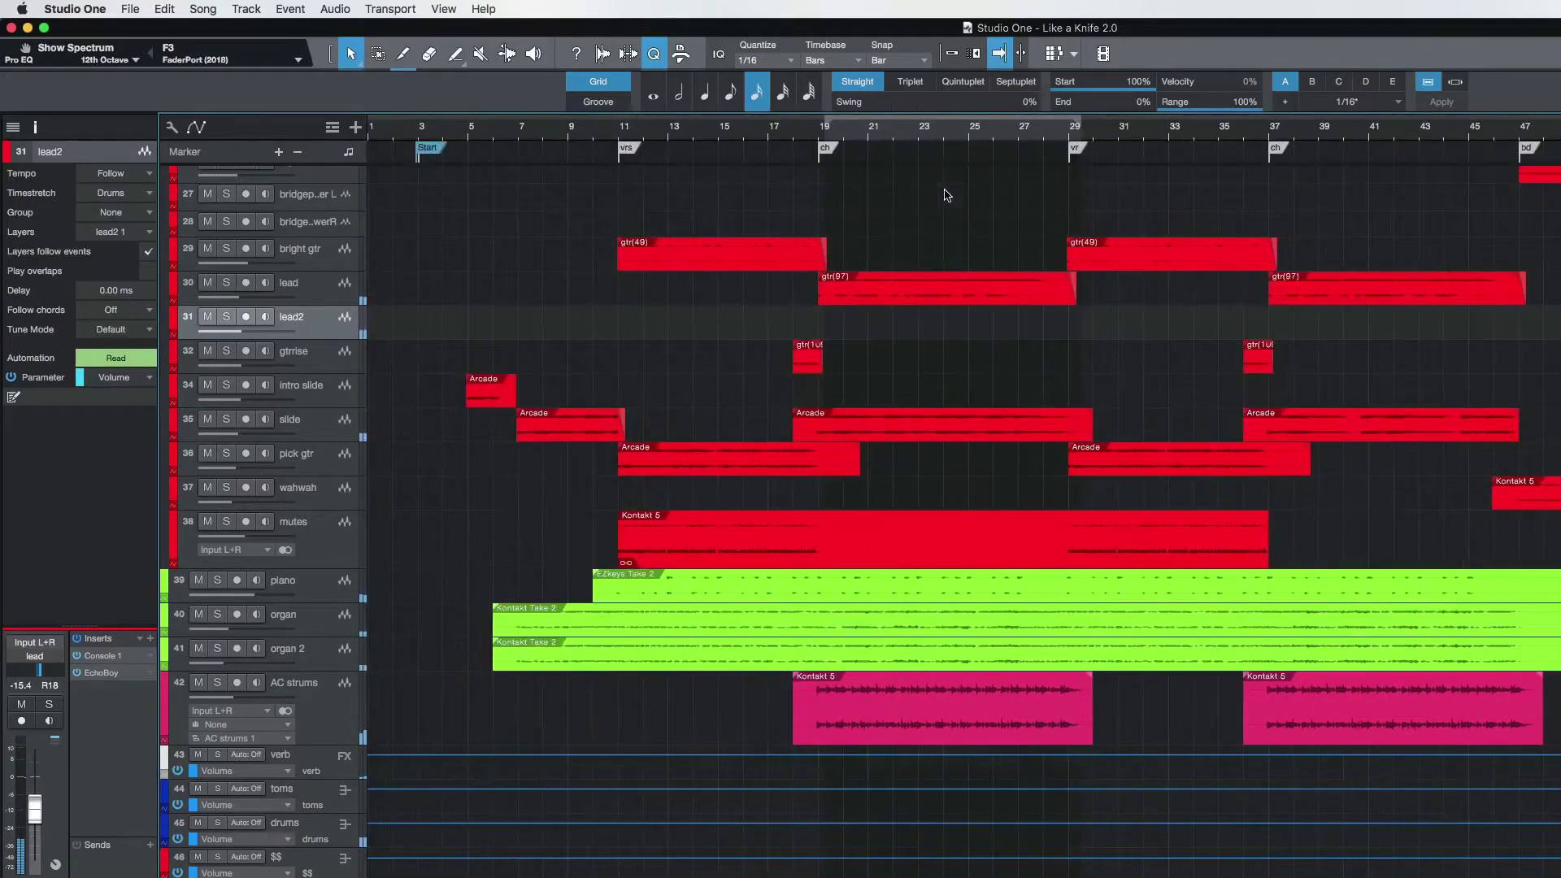
Step: In the original Like a Knife song, compare the Modern and Bass Heavy targets in the Main output's Tonal Balance Control
key(F3)
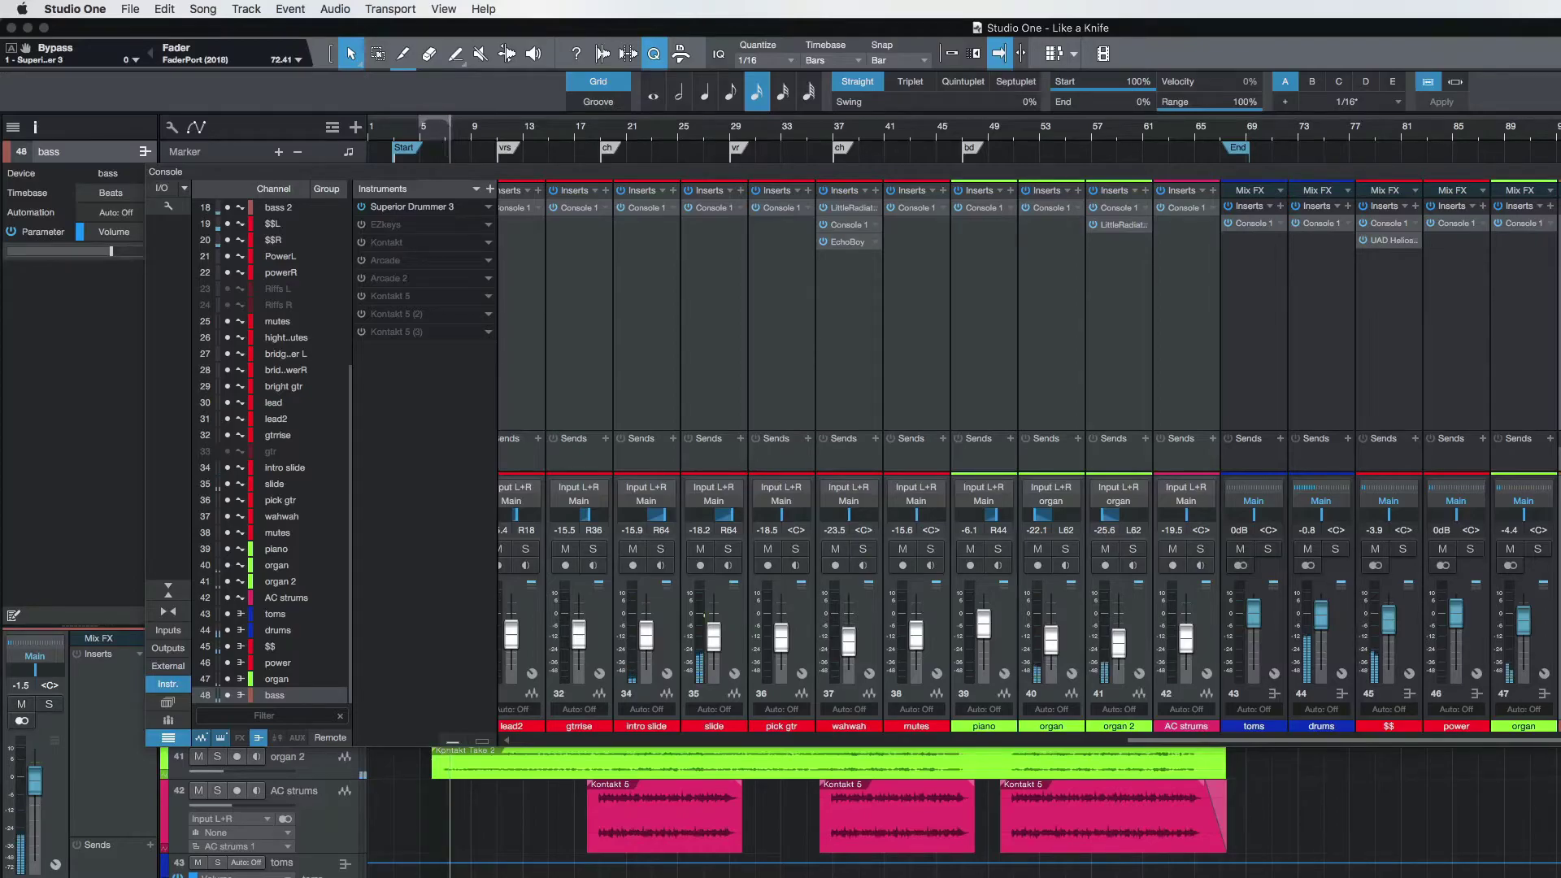
key(space)
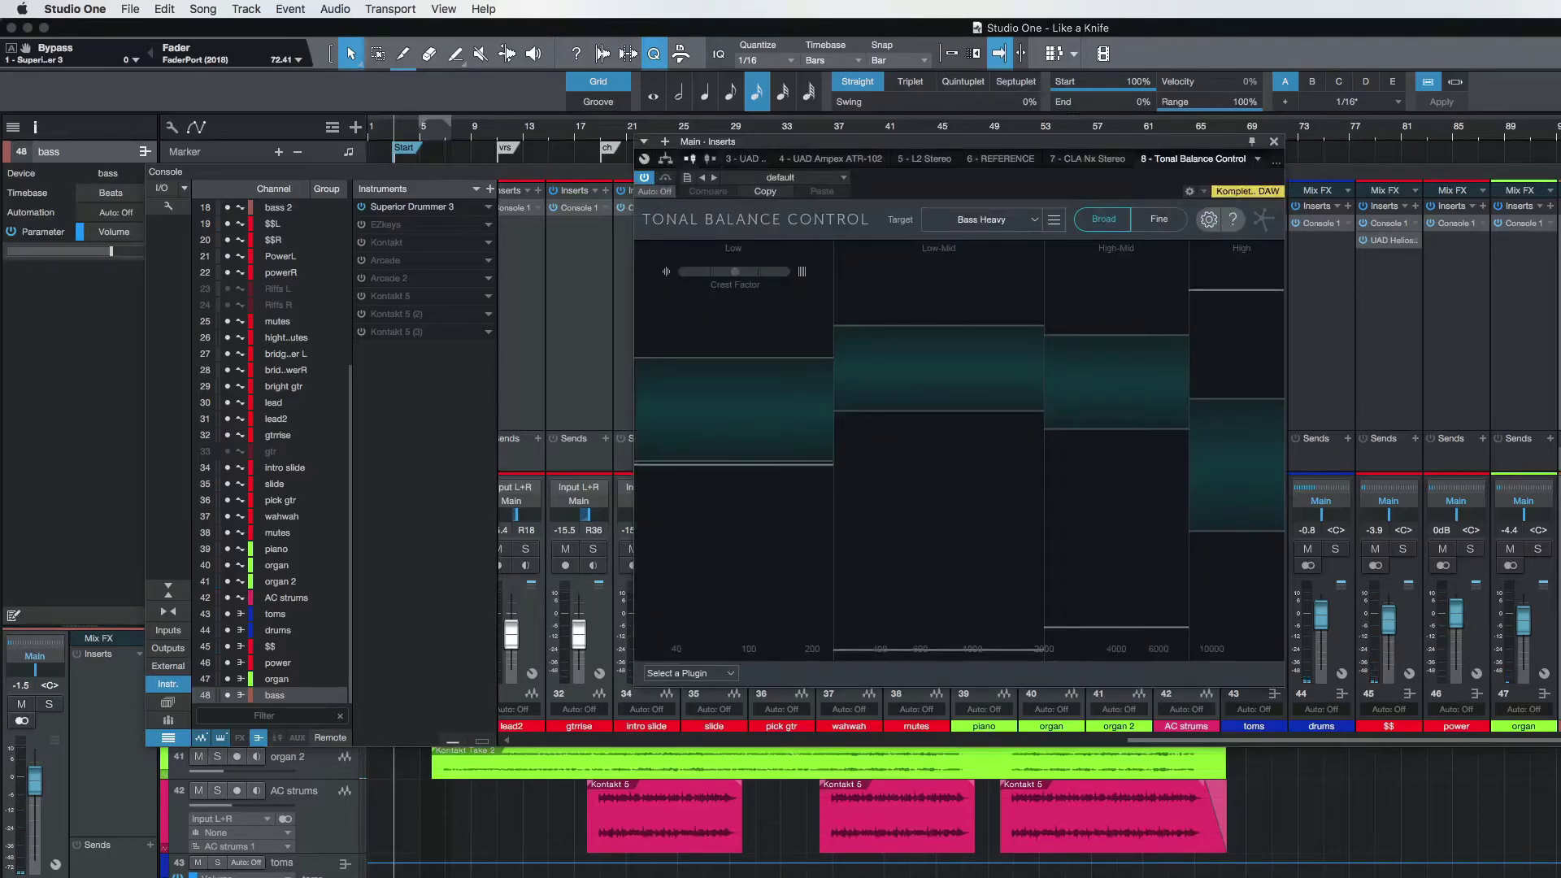
click(1011, 225)
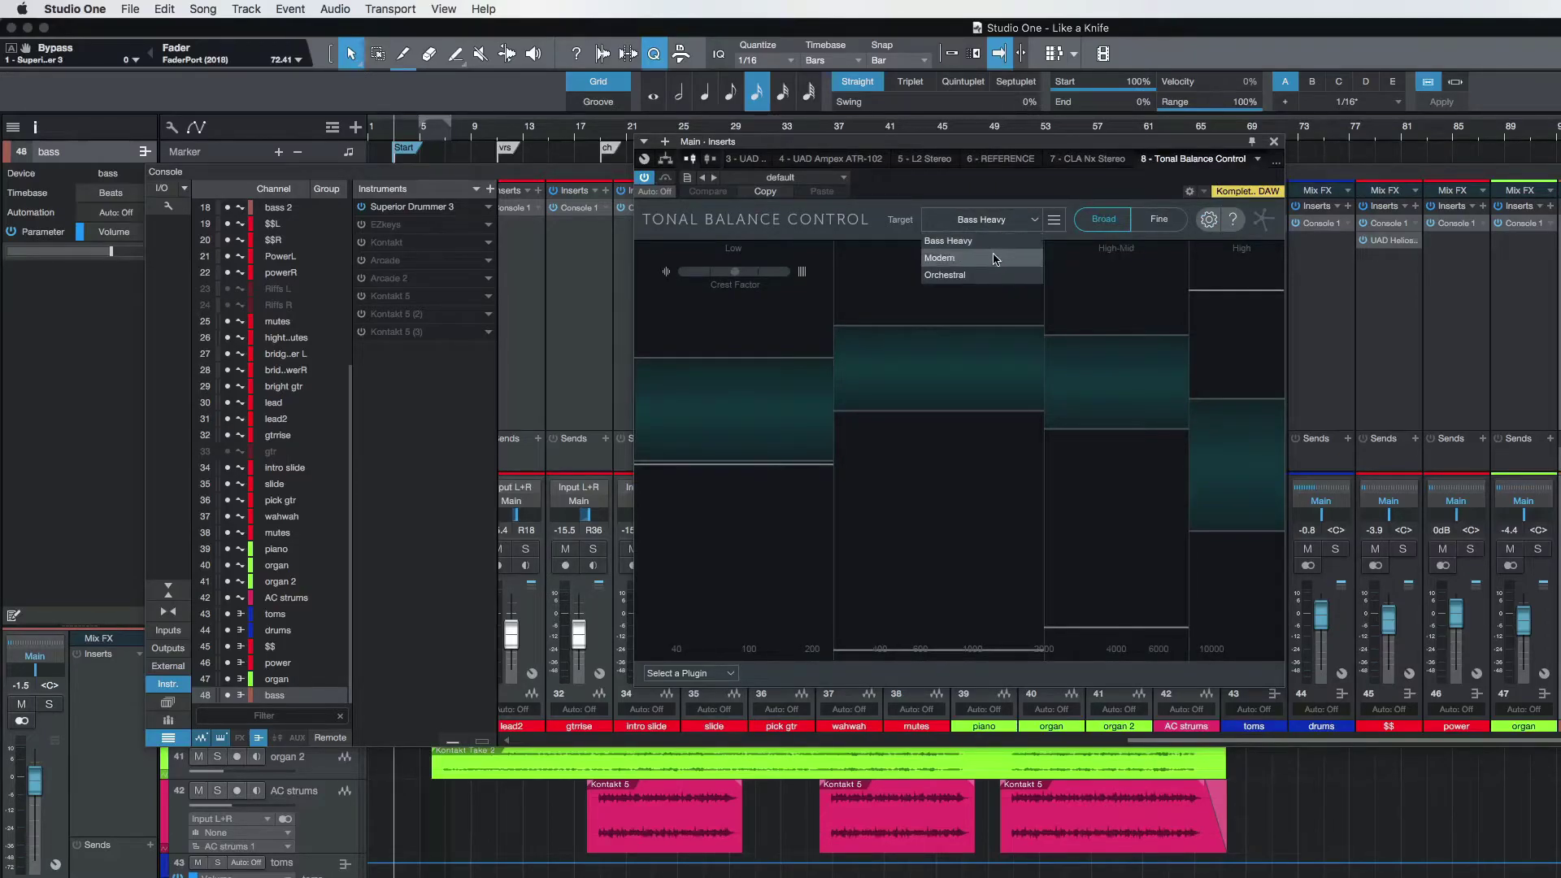
click(996, 259)
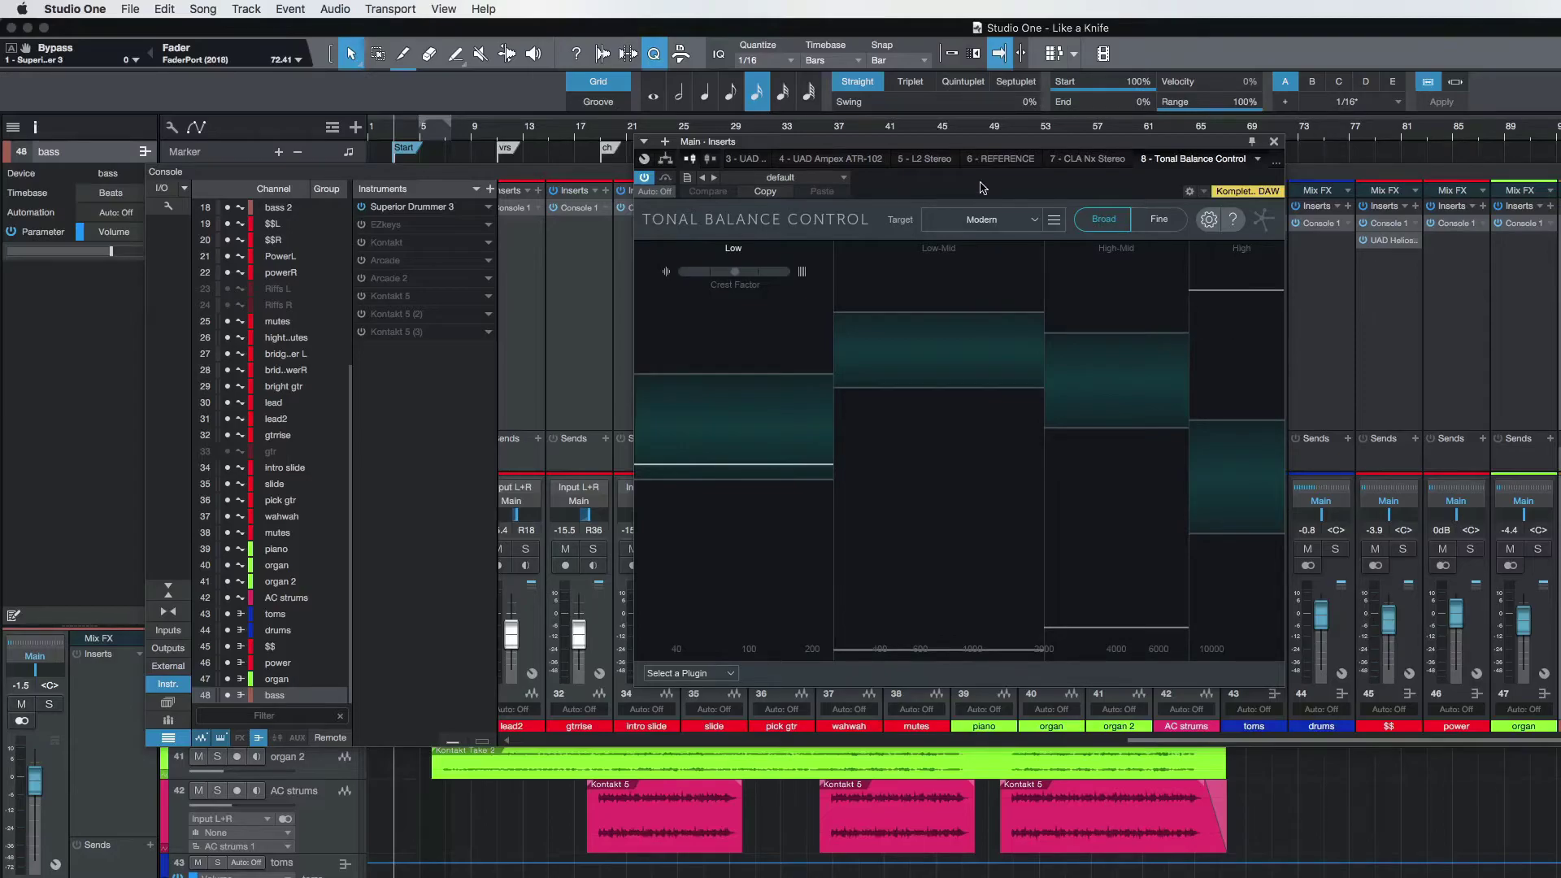
drag(1029, 149, 998, 139)
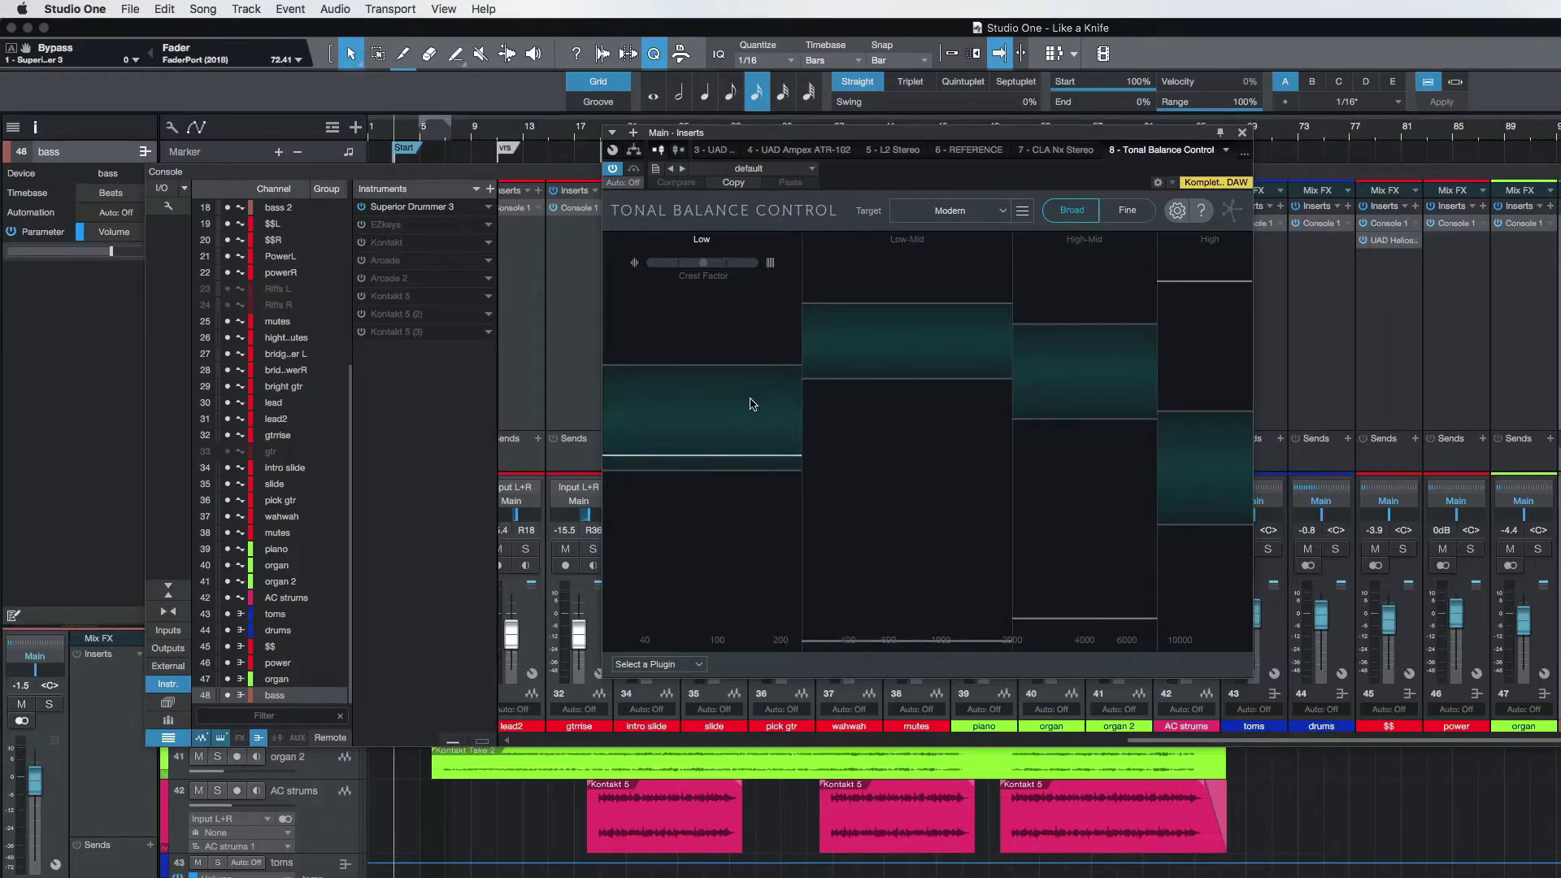
click(993, 216)
click(941, 239)
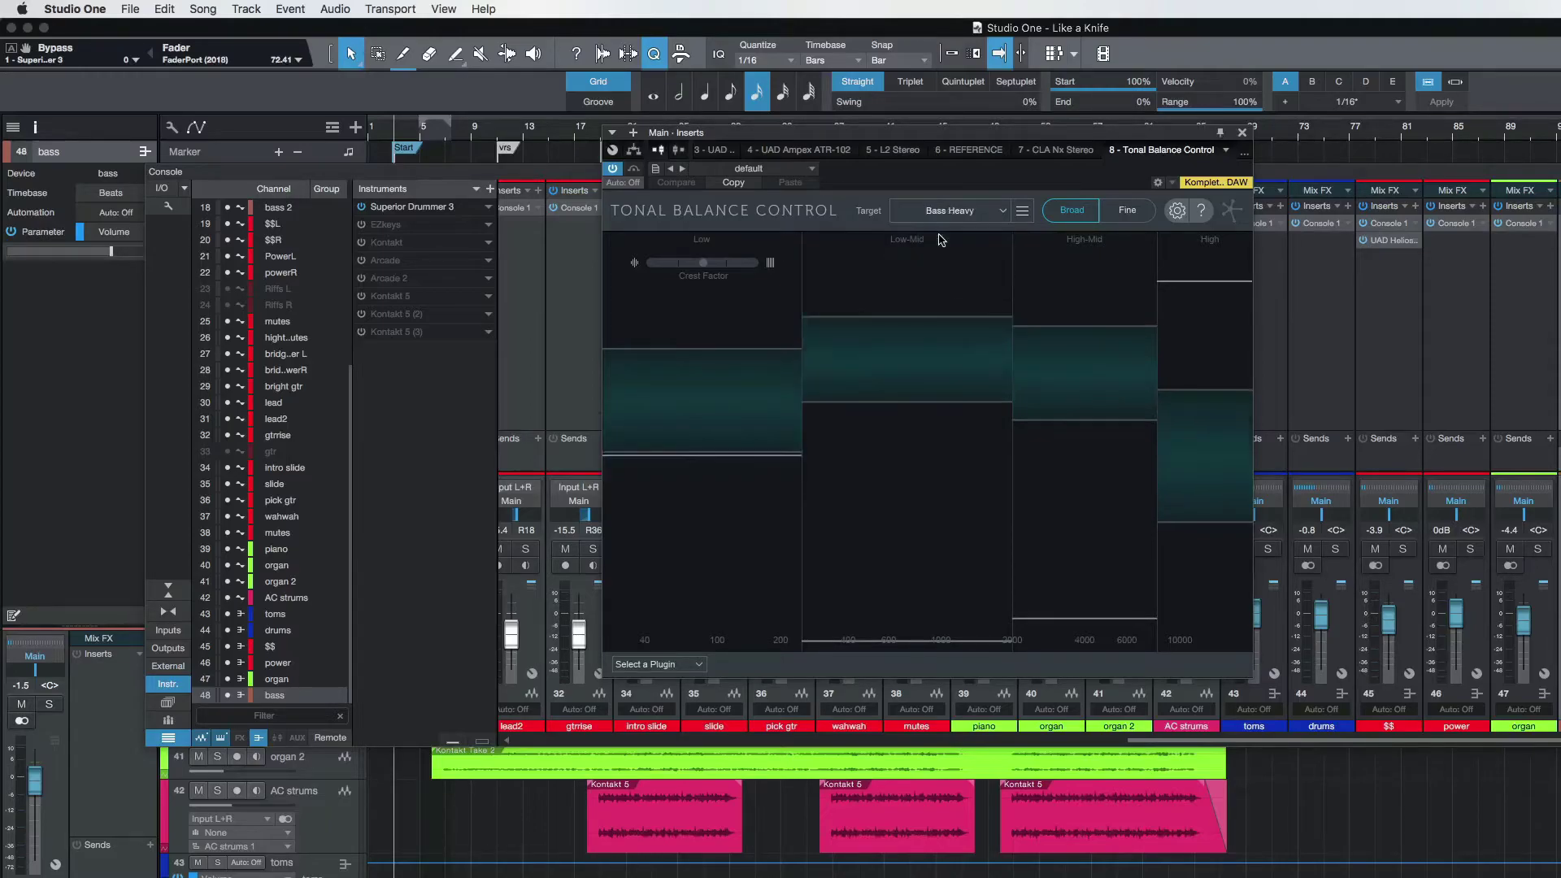
Step: Compare the Bass Heavy and Modern targets in Tonal Balance Control, keep Modern, check the mix against it during playback, and close the plug-in
click(978, 216)
click(948, 252)
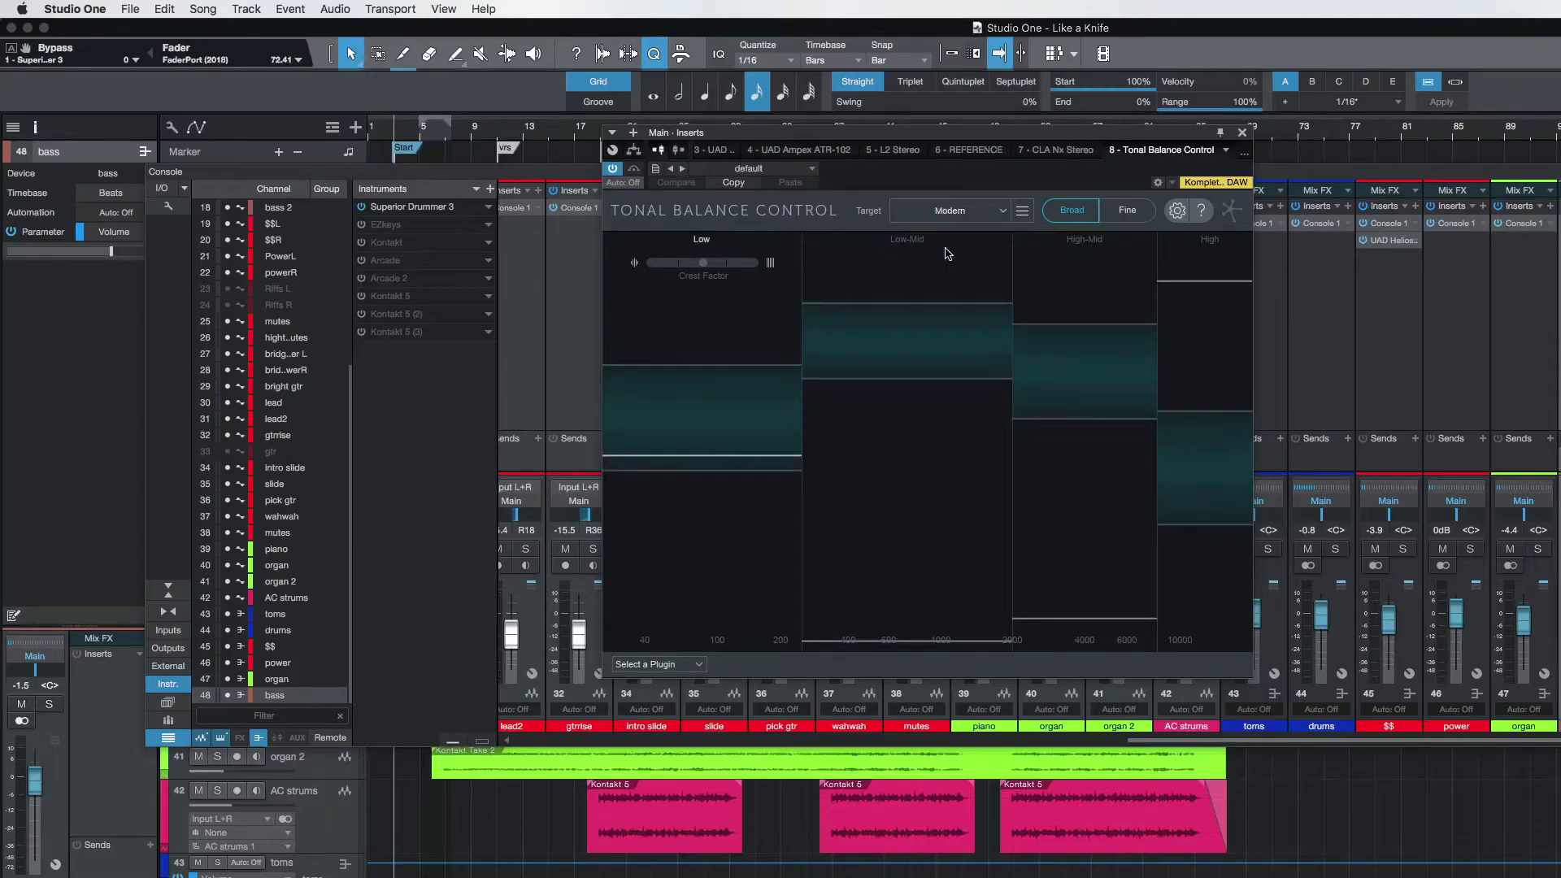
click(993, 216)
click(948, 266)
click(995, 216)
click(958, 252)
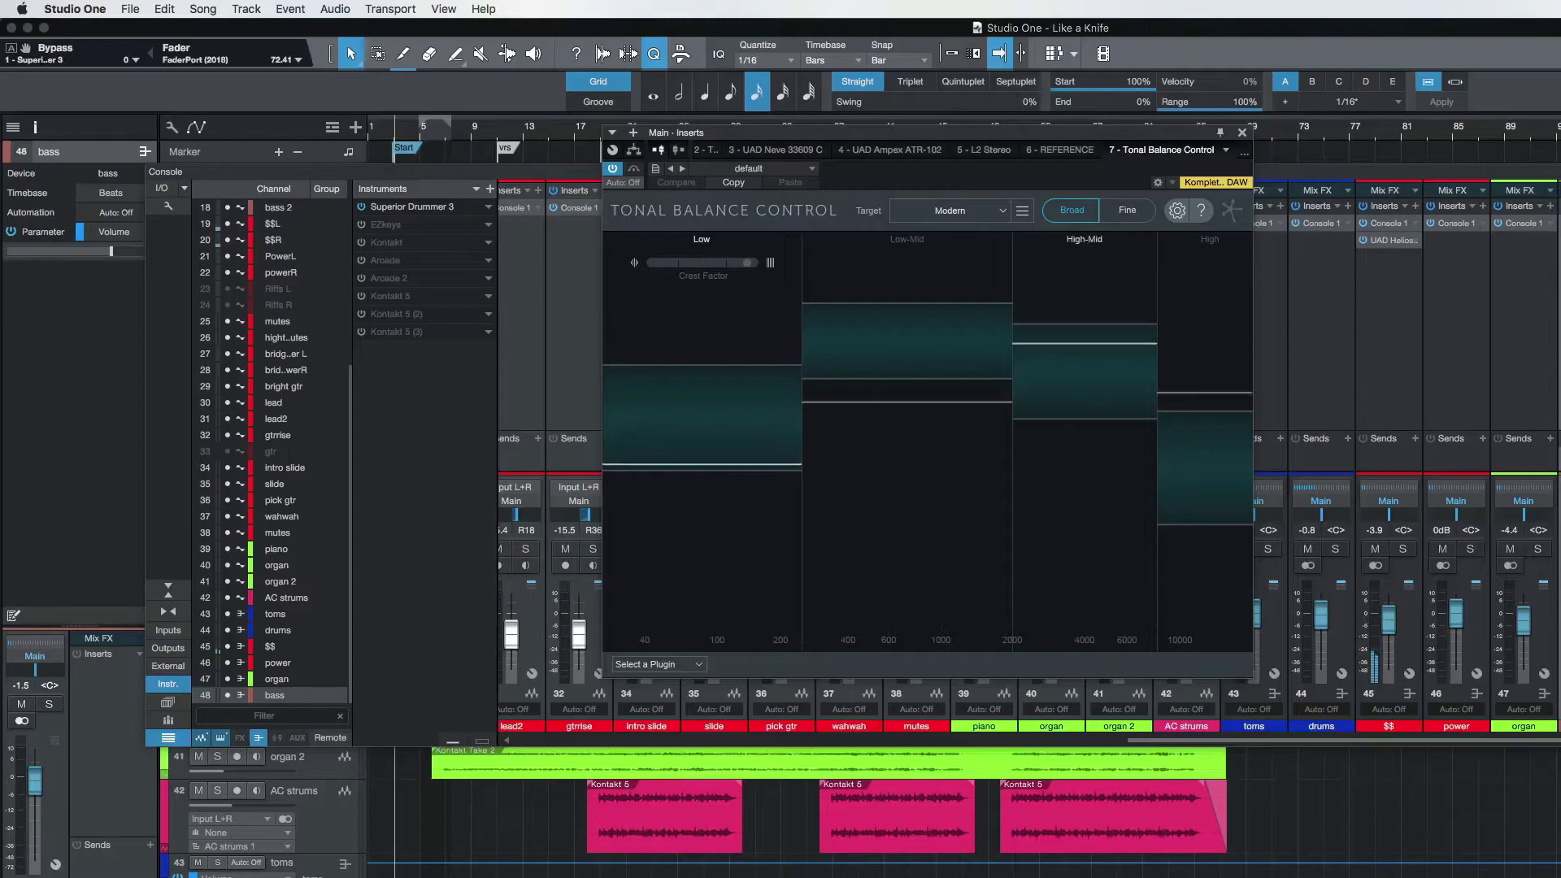
drag(880, 141, 851, 248)
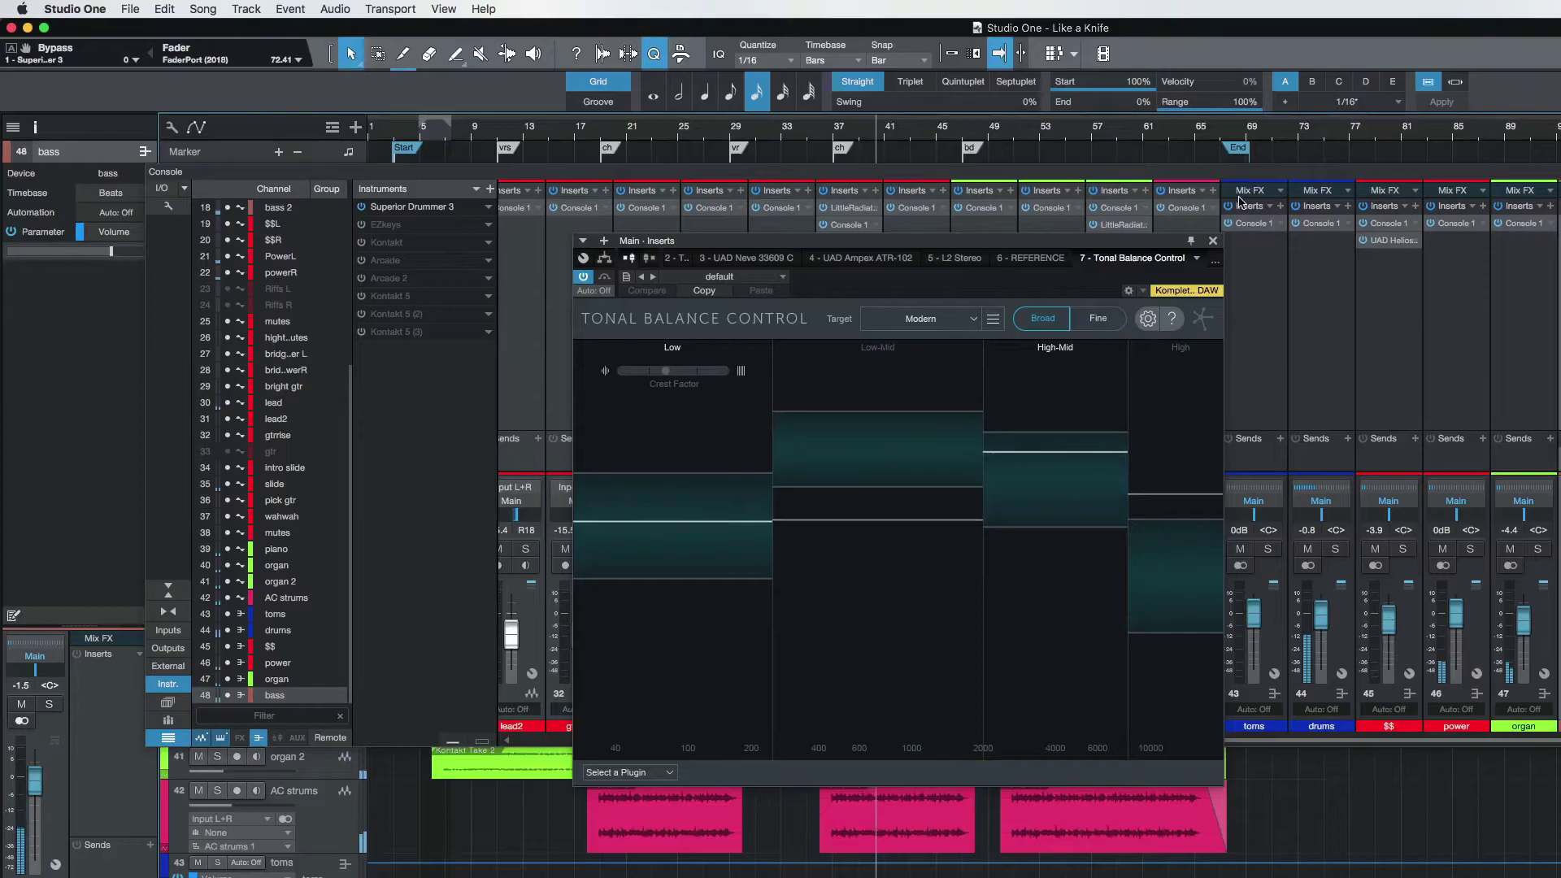
click(1212, 241)
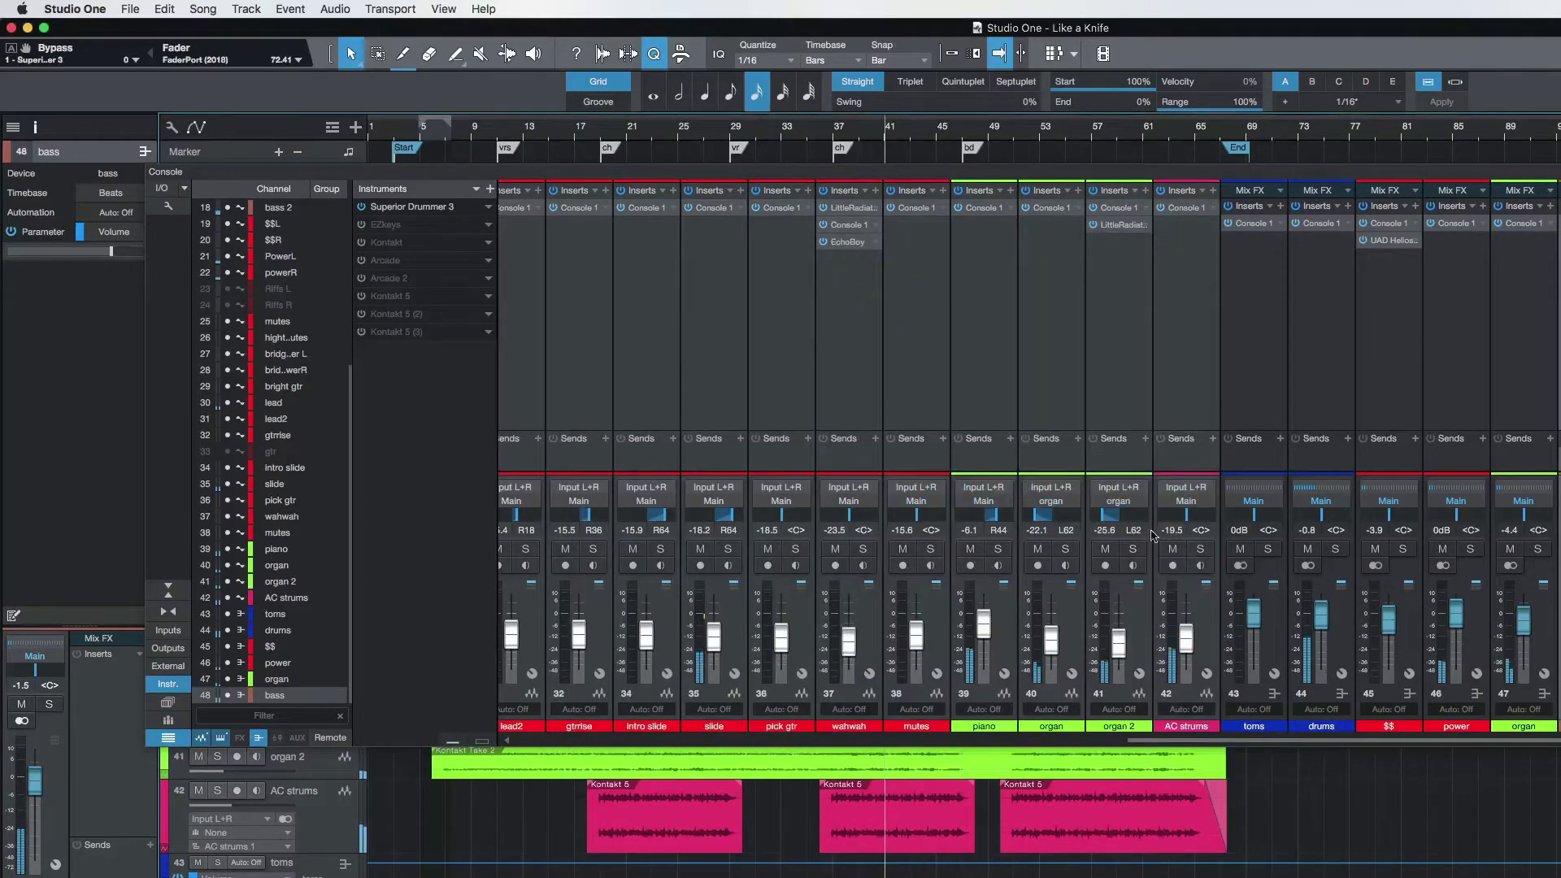
Step: Examine the HH channel's Console 1 insert during playback, recheck the Main output's Tonal Balance Control, and close both plug-ins
scroll(1024, 428, left, 15)
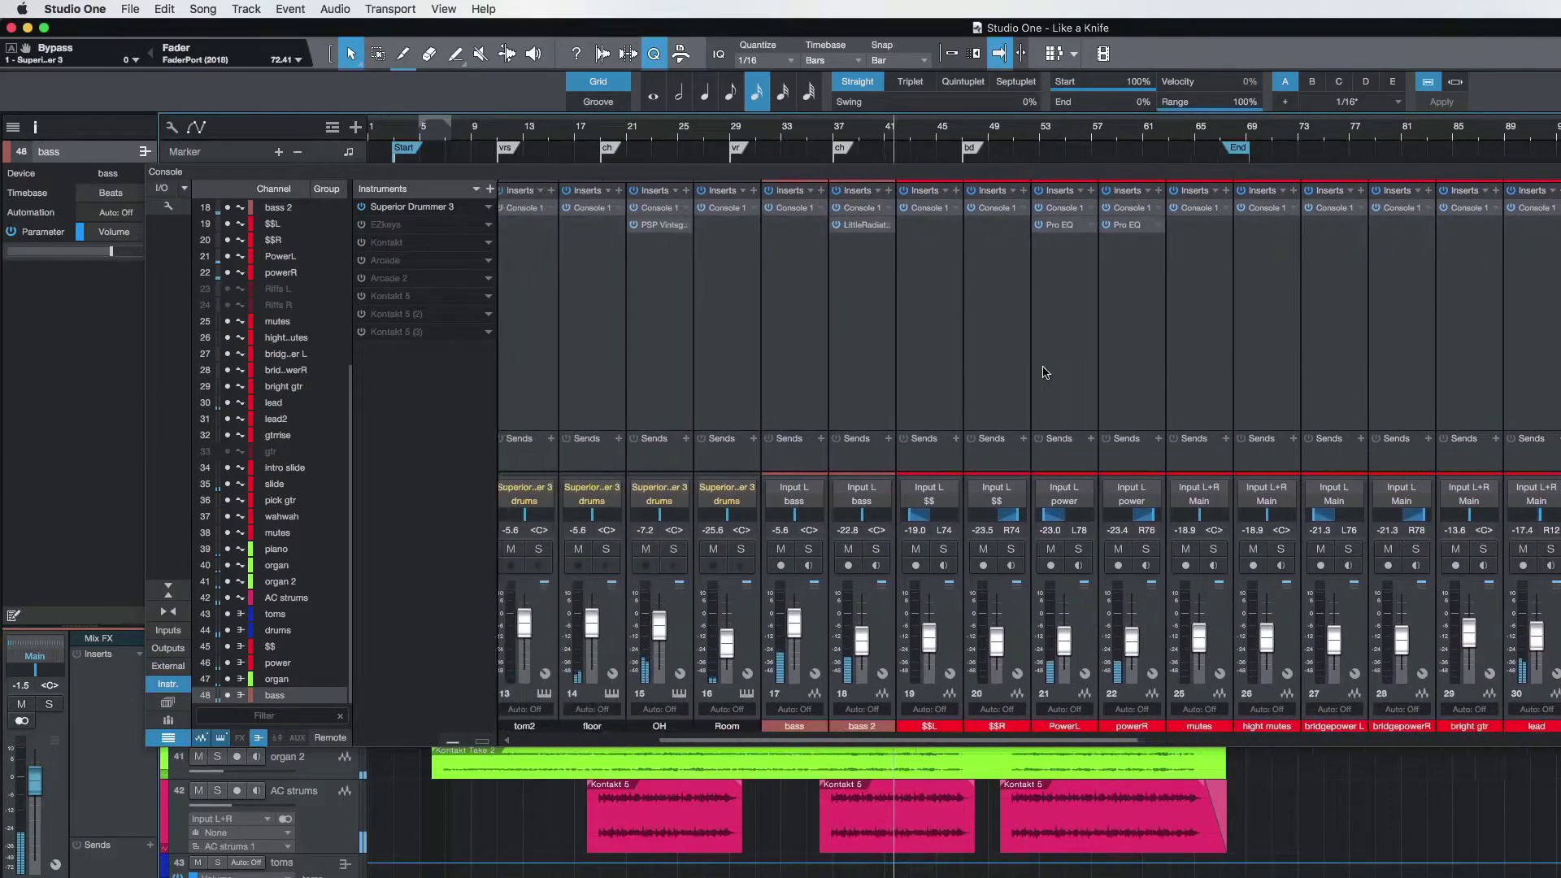
scroll(1045, 372, left, 2)
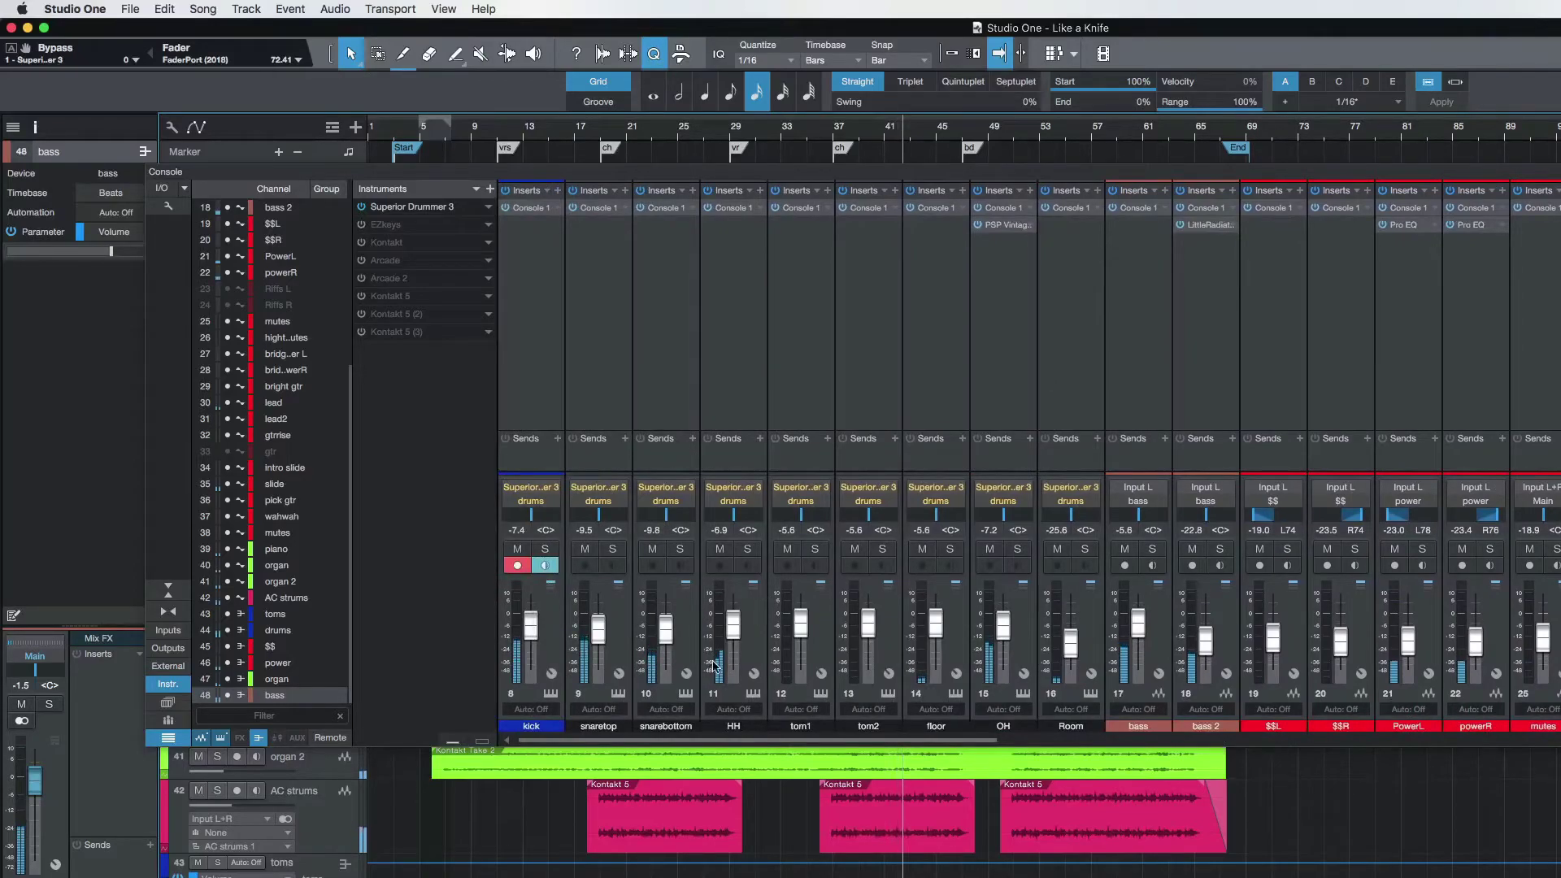
click(749, 636)
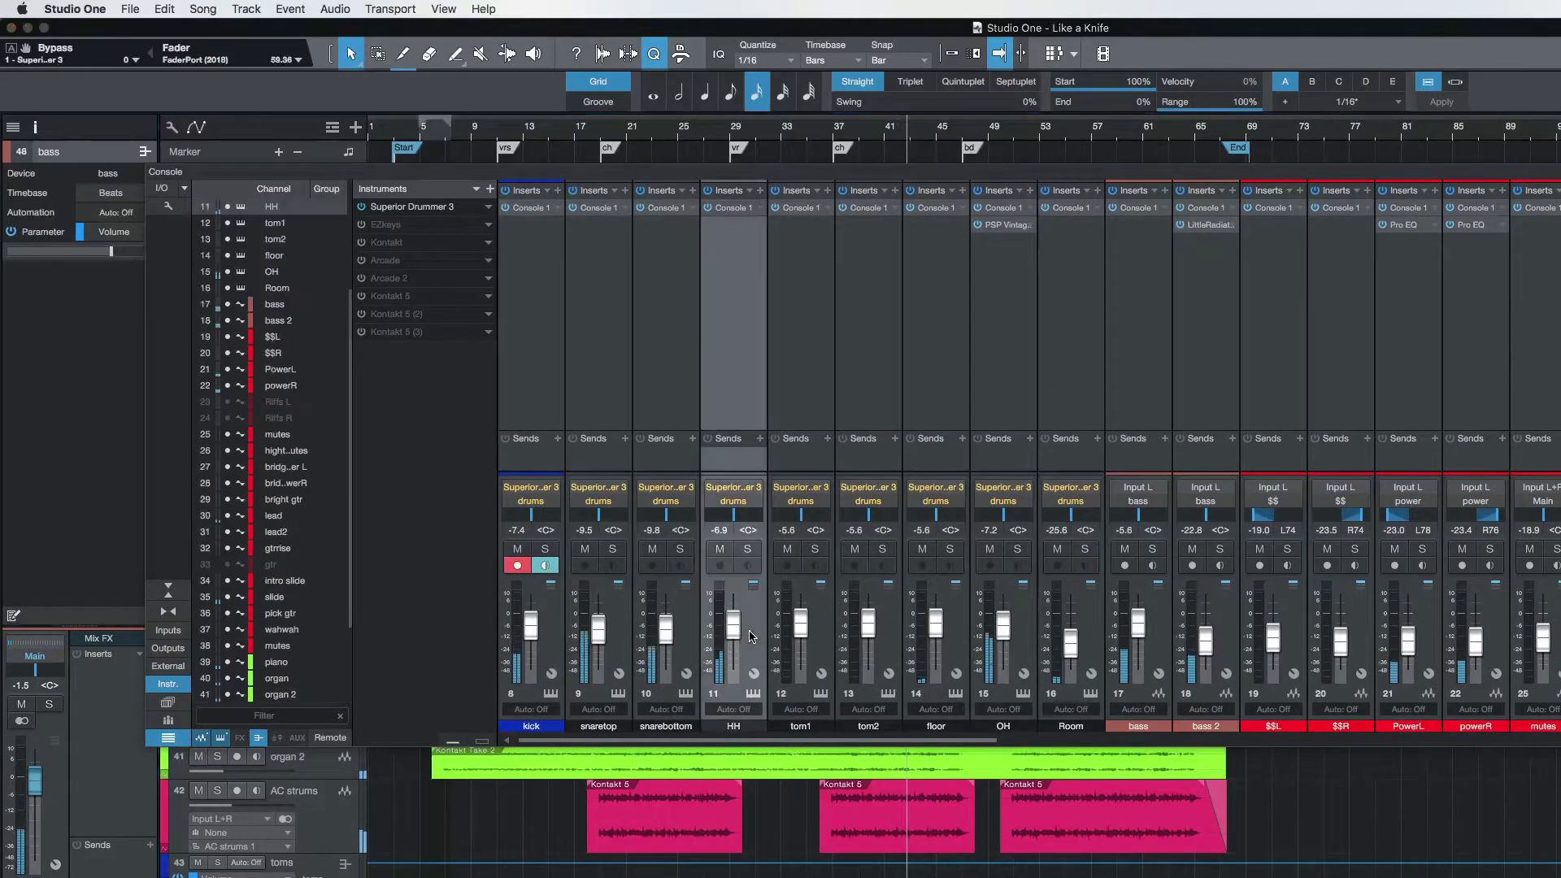
click(728, 208)
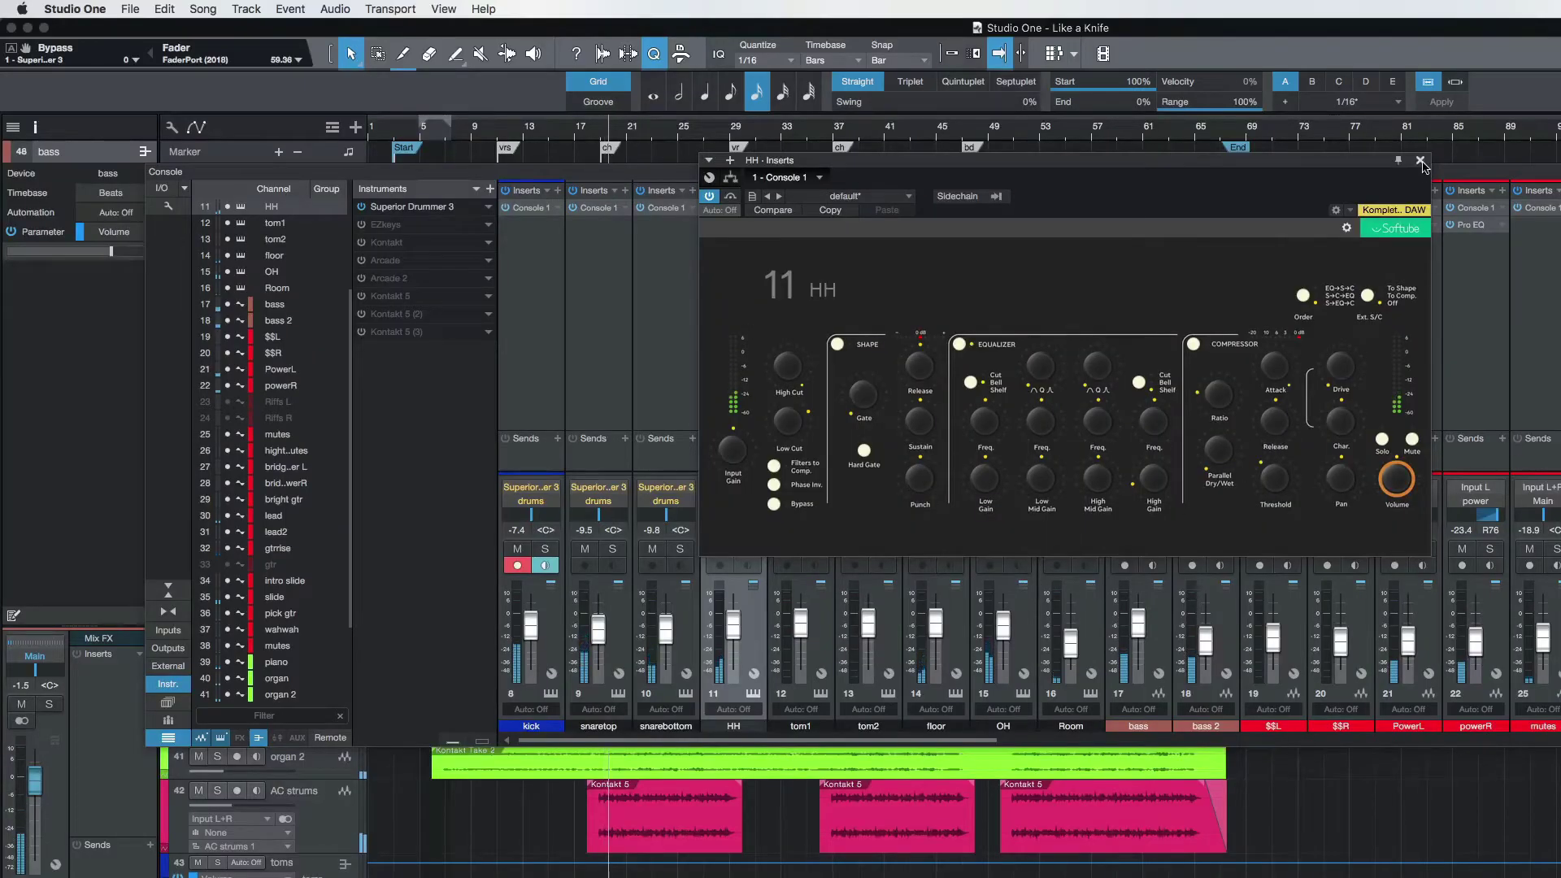
click(1421, 161)
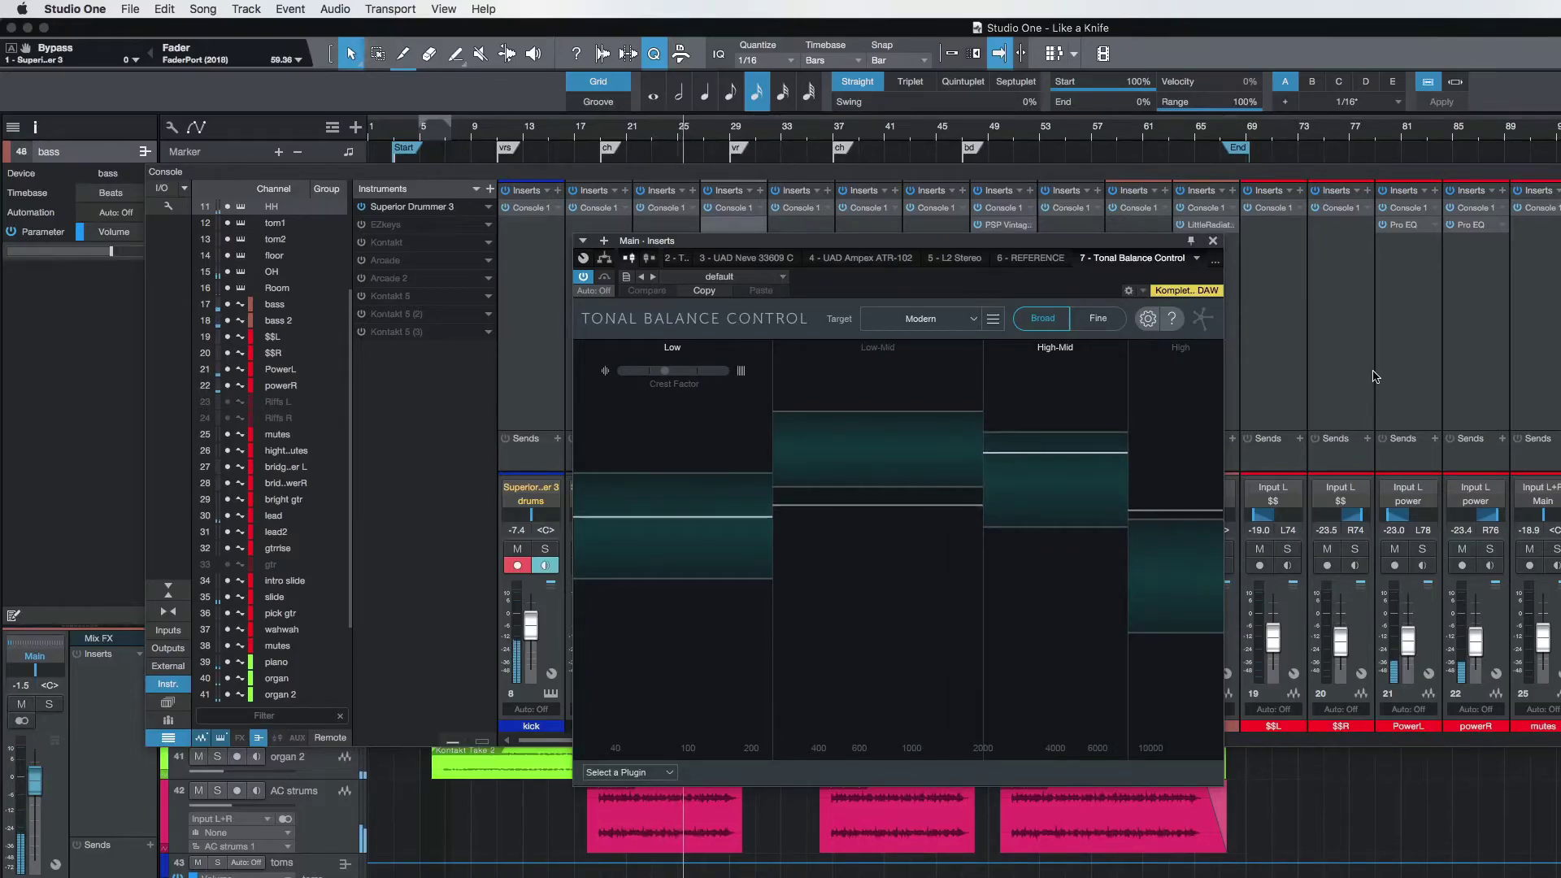
click(1213, 242)
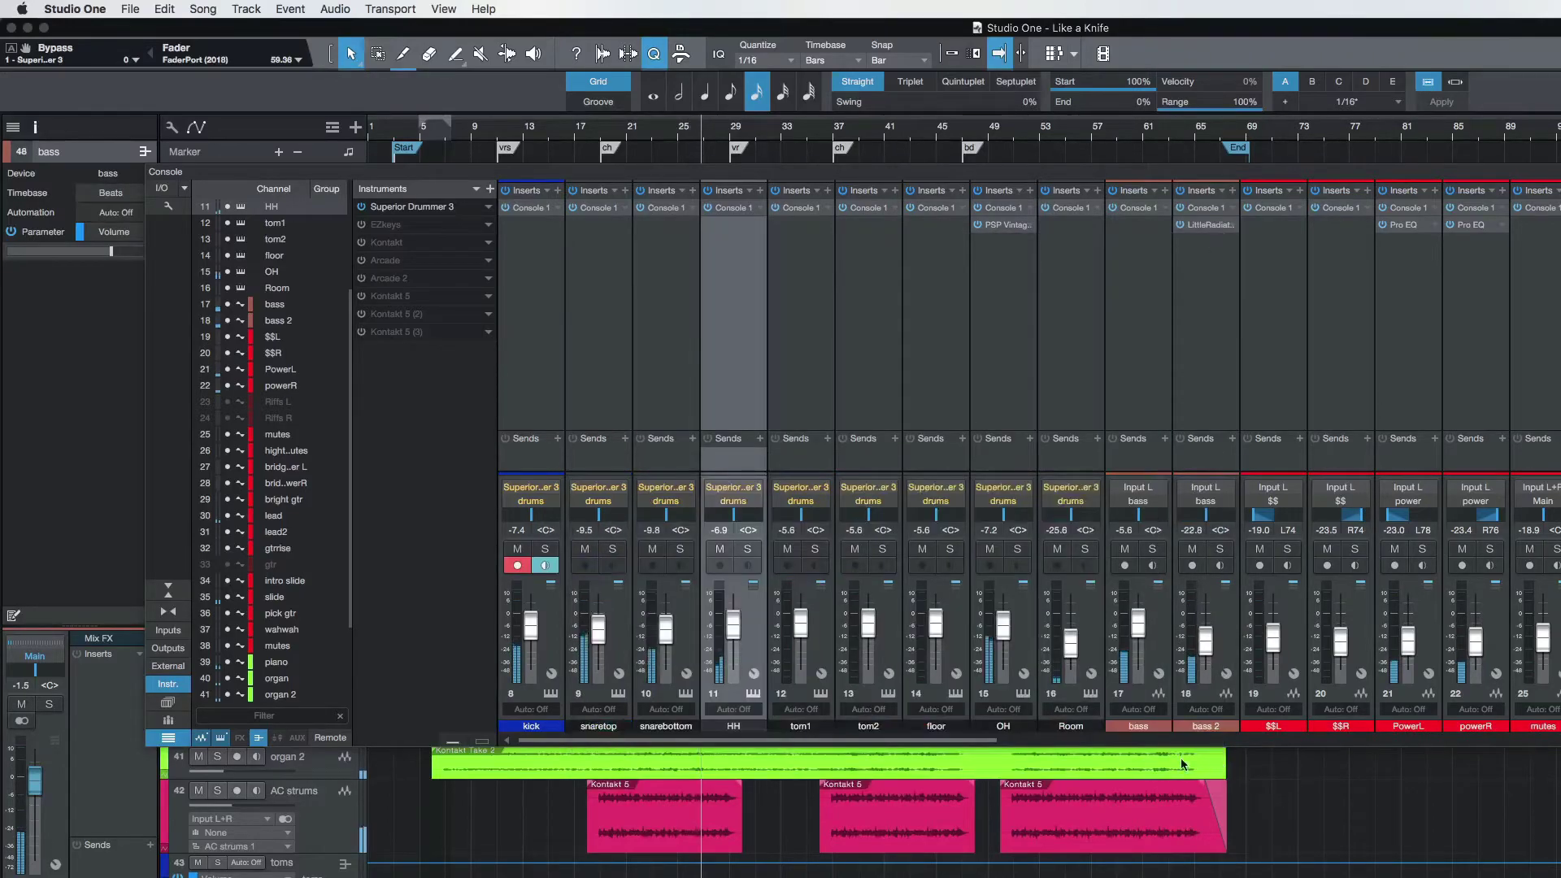
Step: Examine the OH channel's Console 1 insert, recheck the mix in Tonal Balance Control from the first chorus, and close both plug-ins
click(1030, 630)
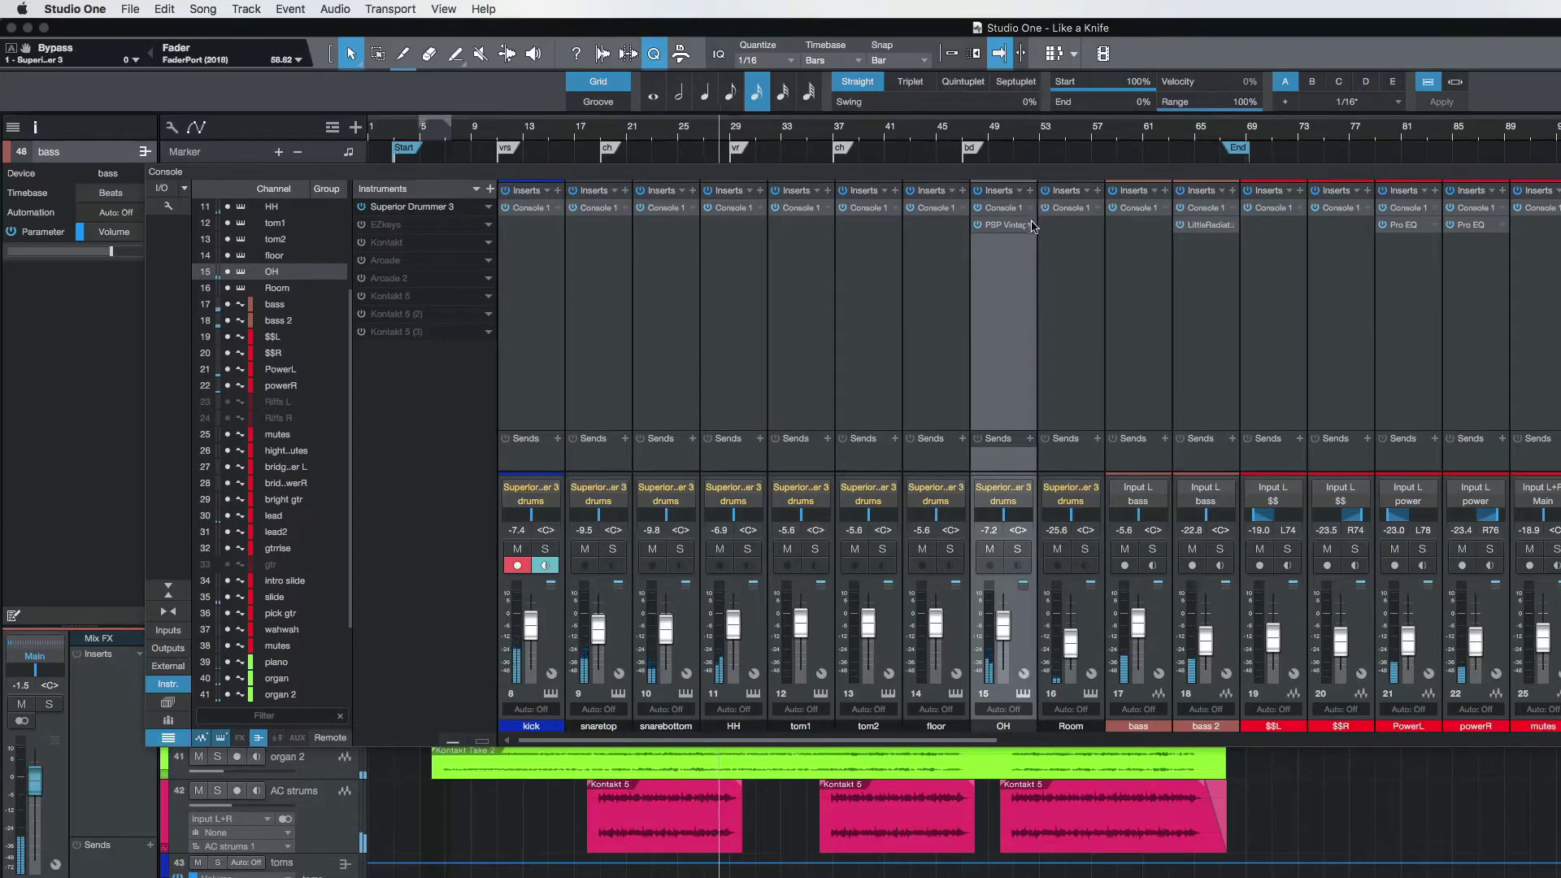
click(1003, 209)
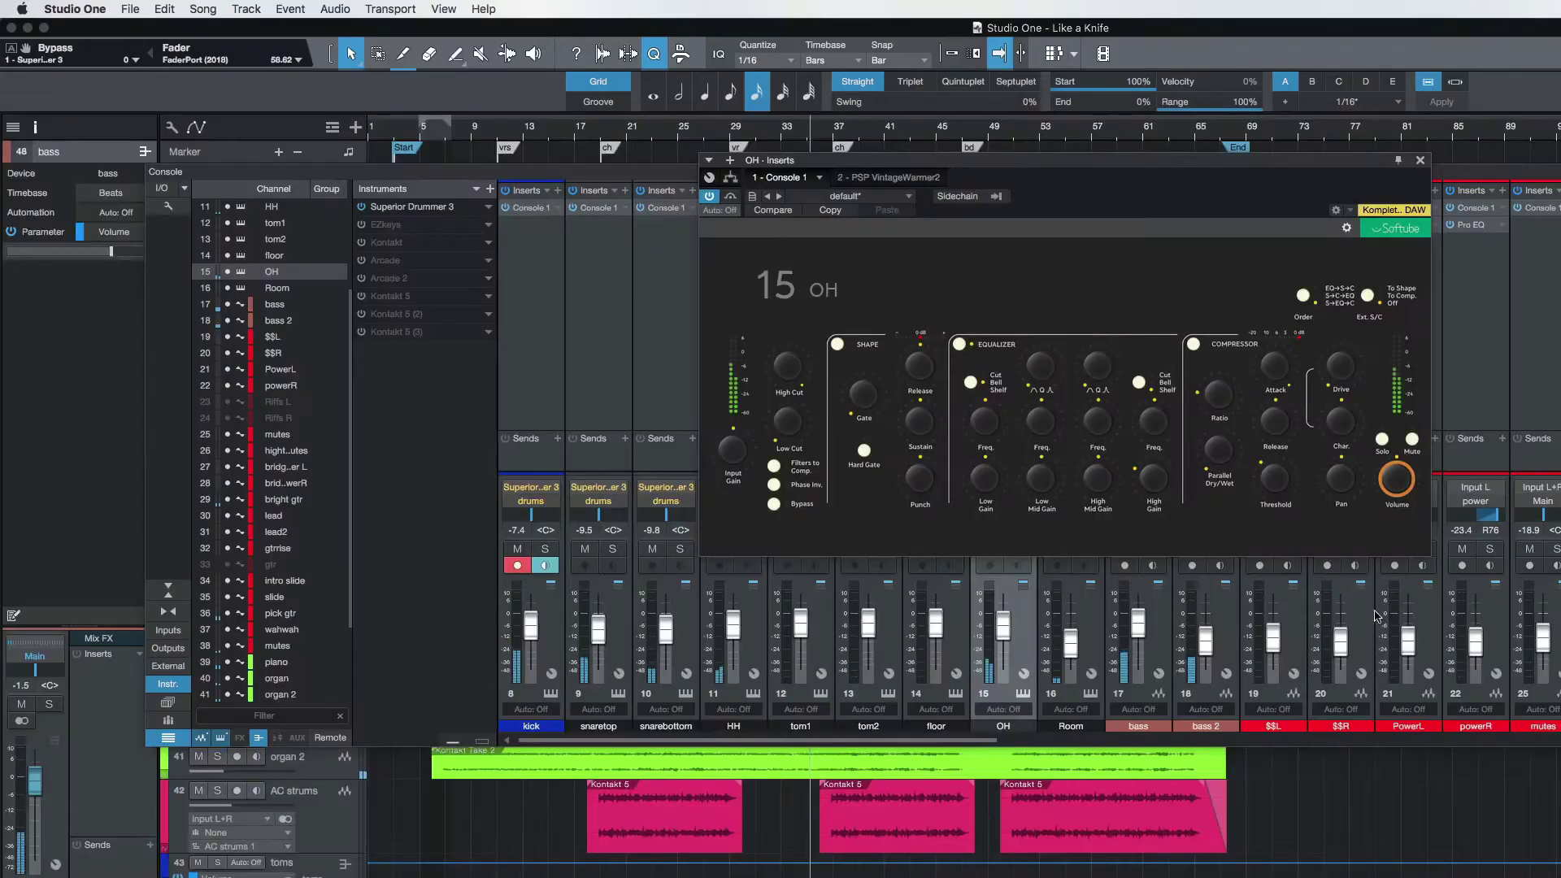
click(1420, 161)
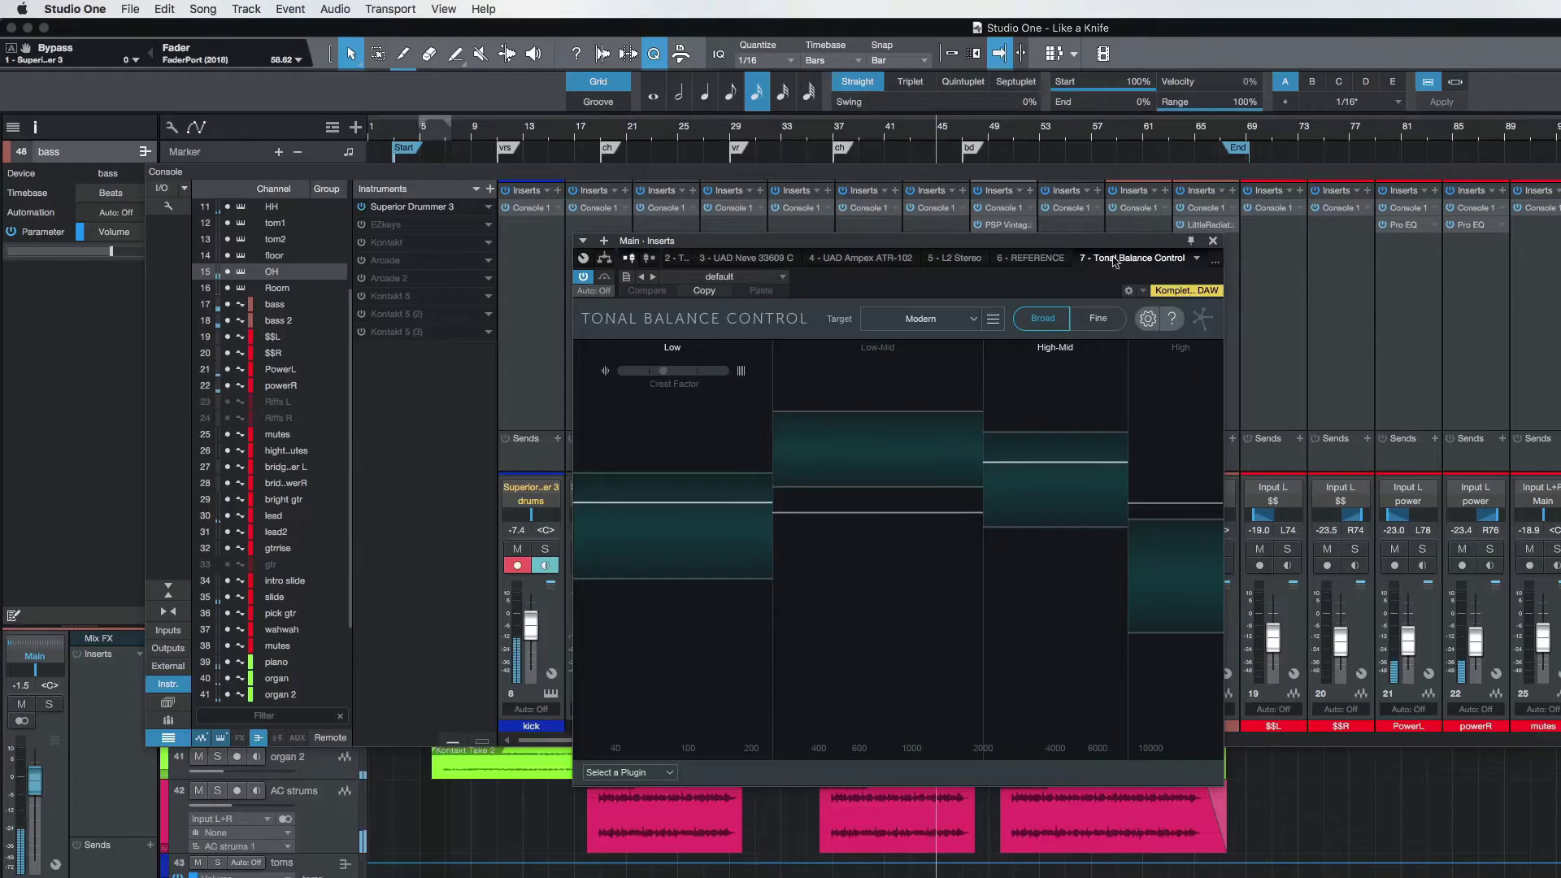
click(614, 140)
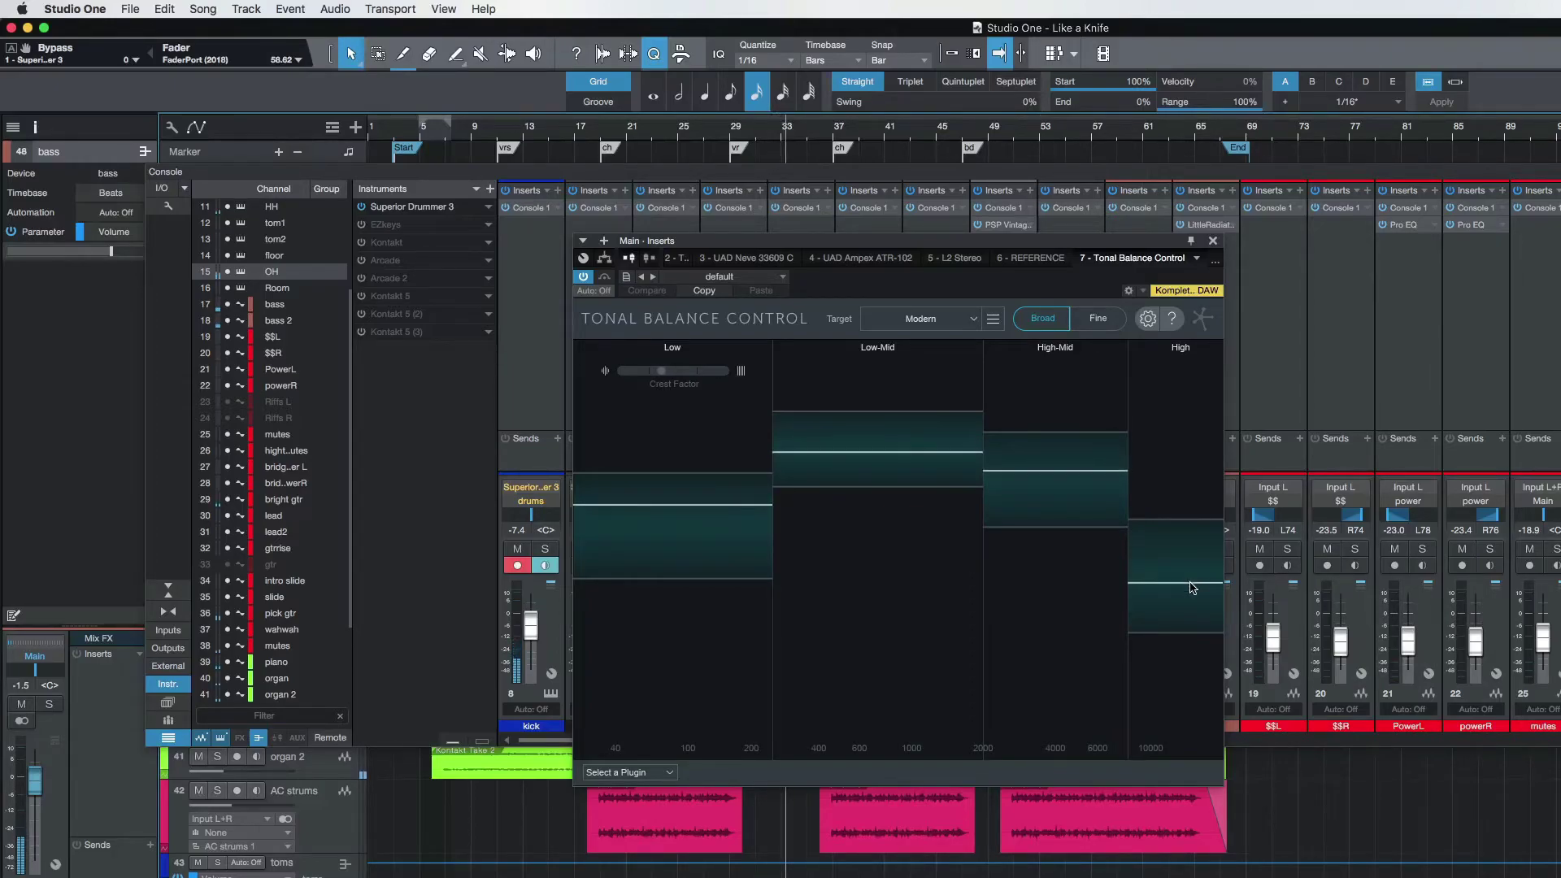
click(1213, 241)
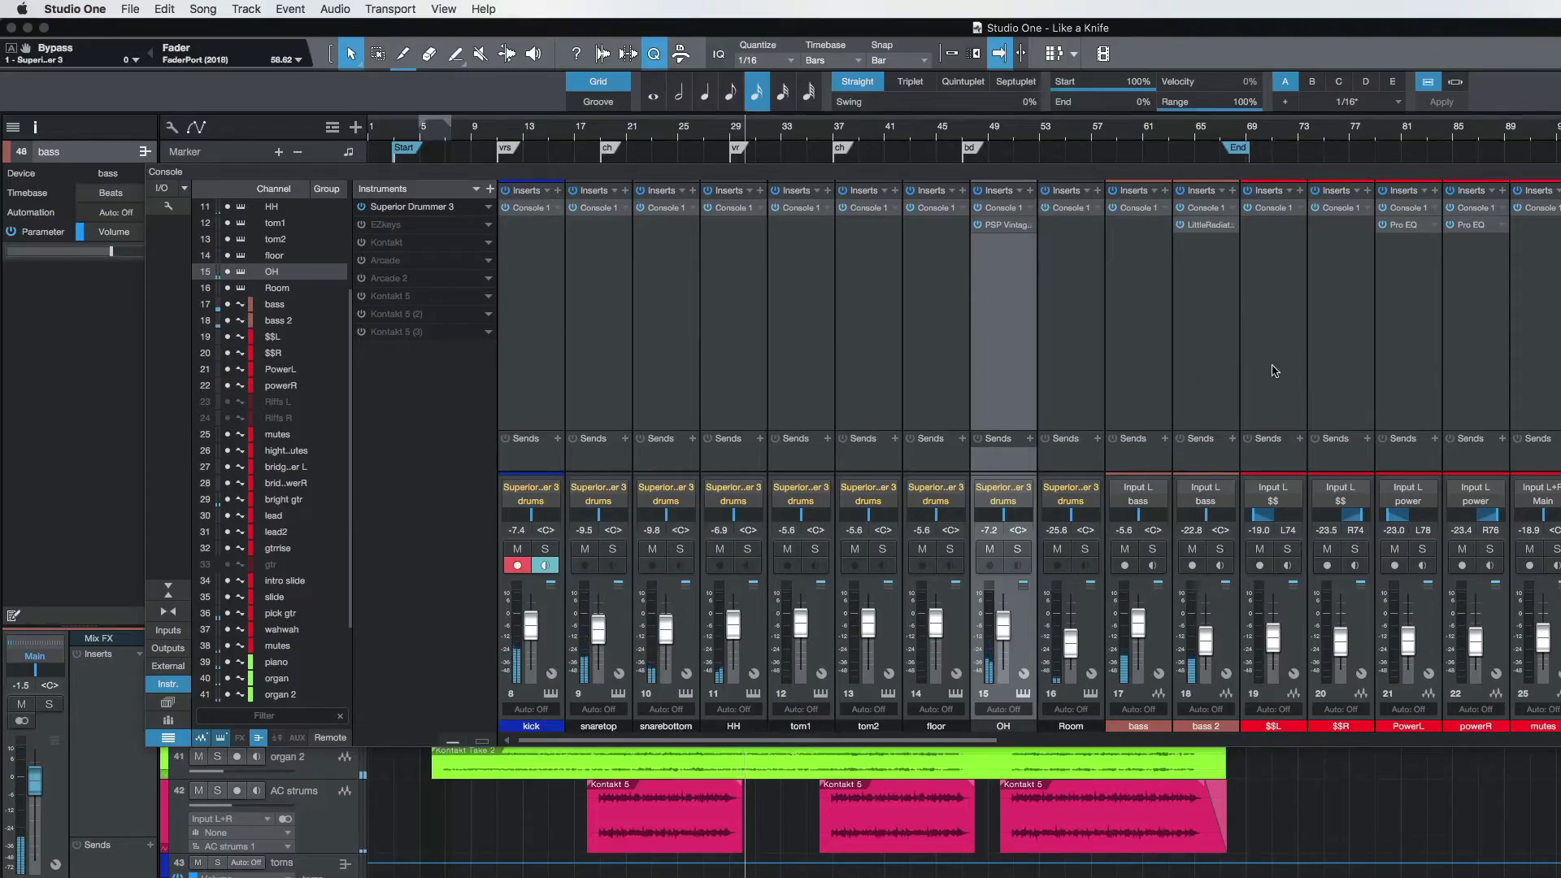
Step: During playback from the first chorus, raise the PowerL and powerR faders together to -9.2 and -9.6 dB
click(604, 138)
scroll(1289, 386, right, 10)
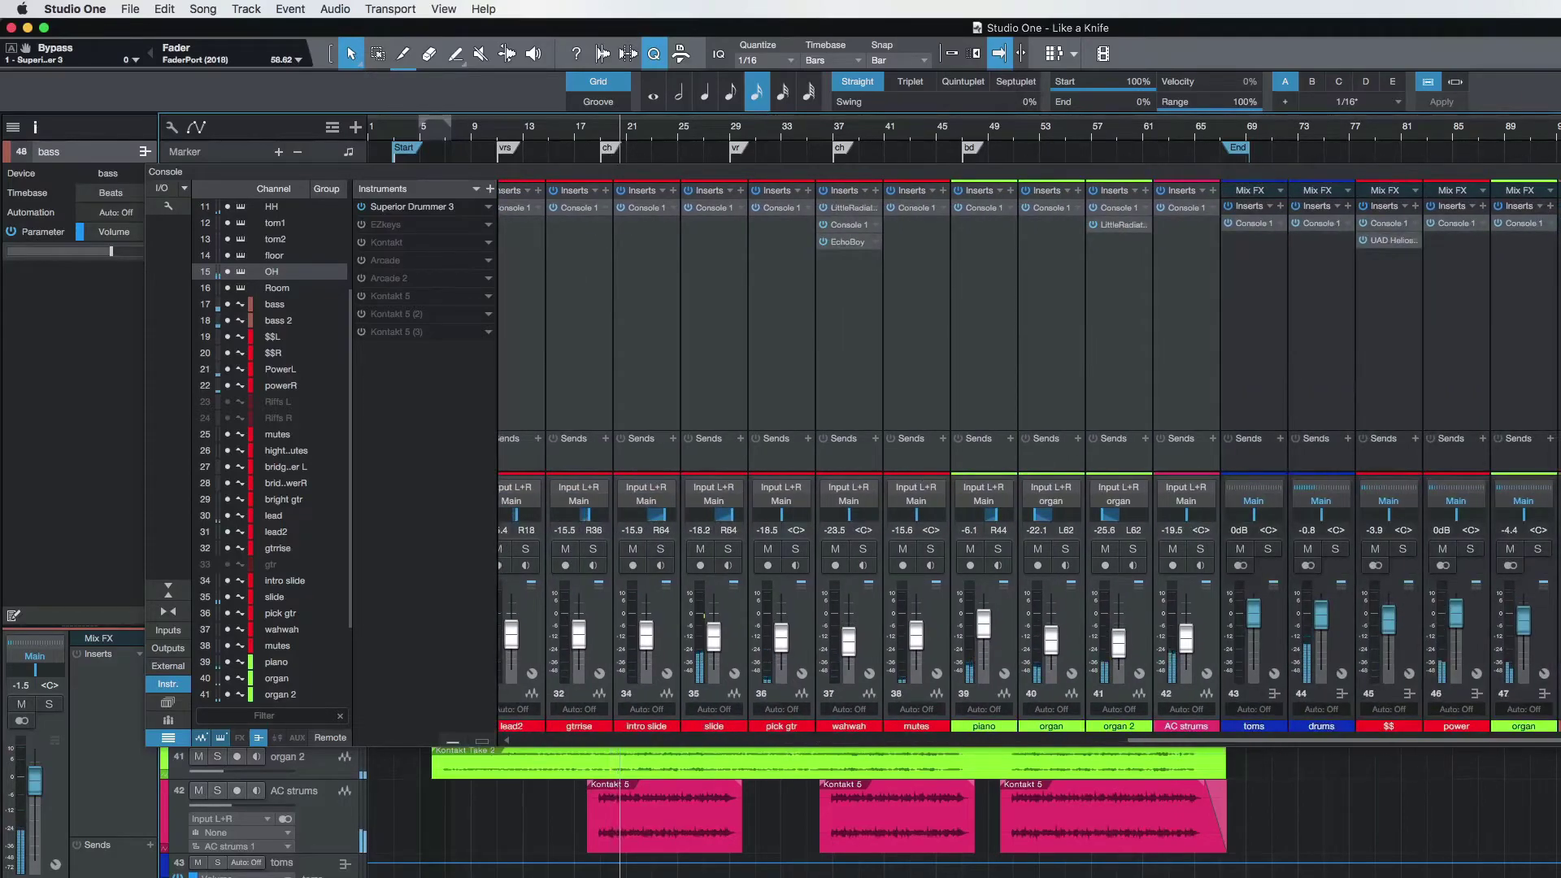
click(1477, 634)
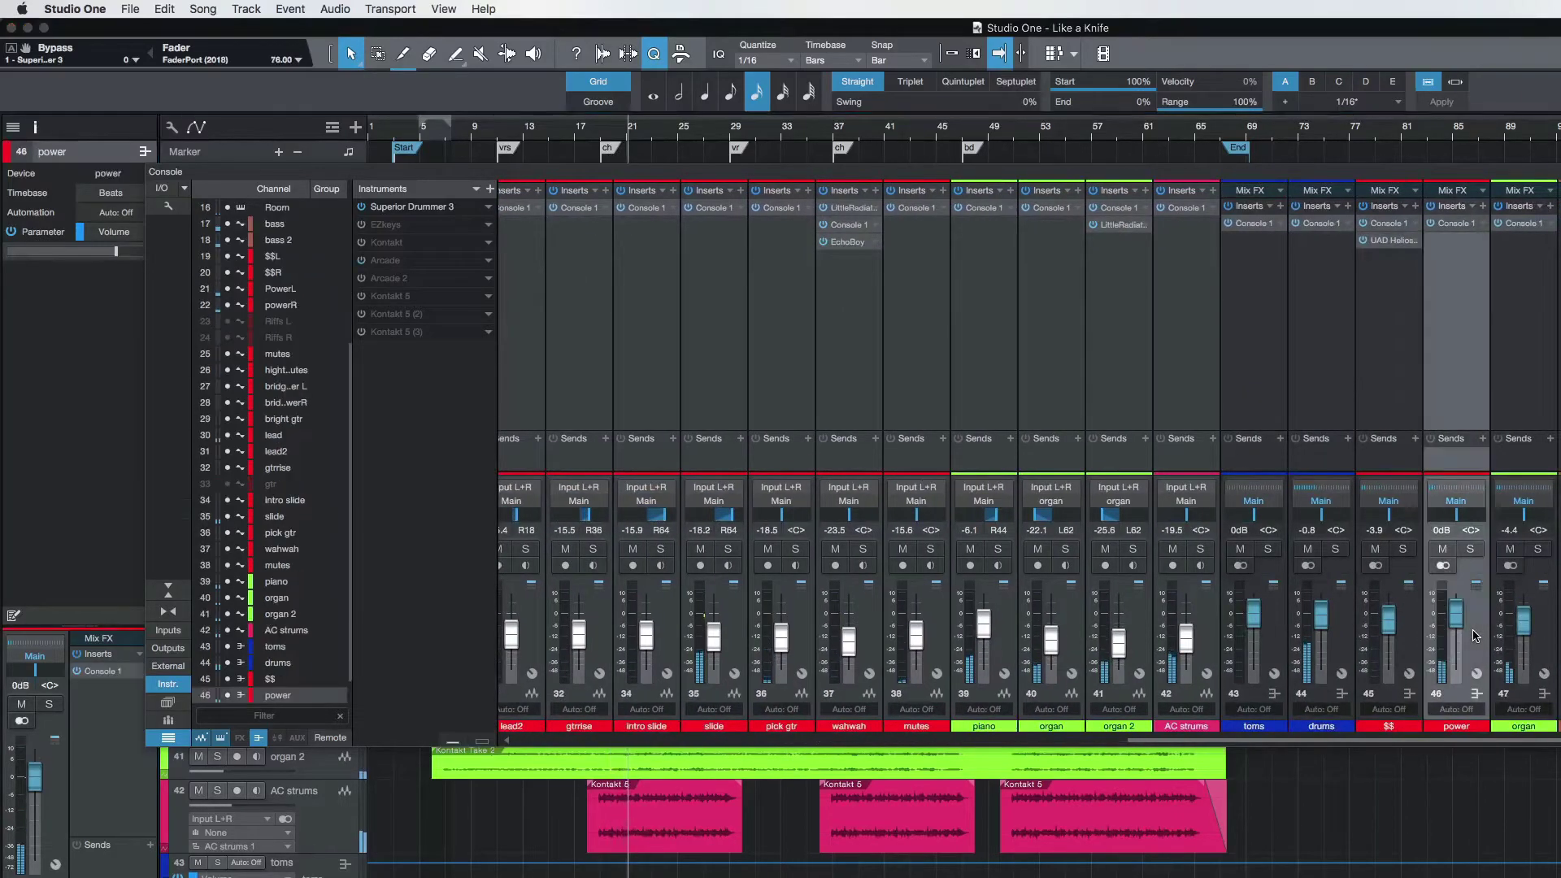
scroll(1010, 412, left, 10)
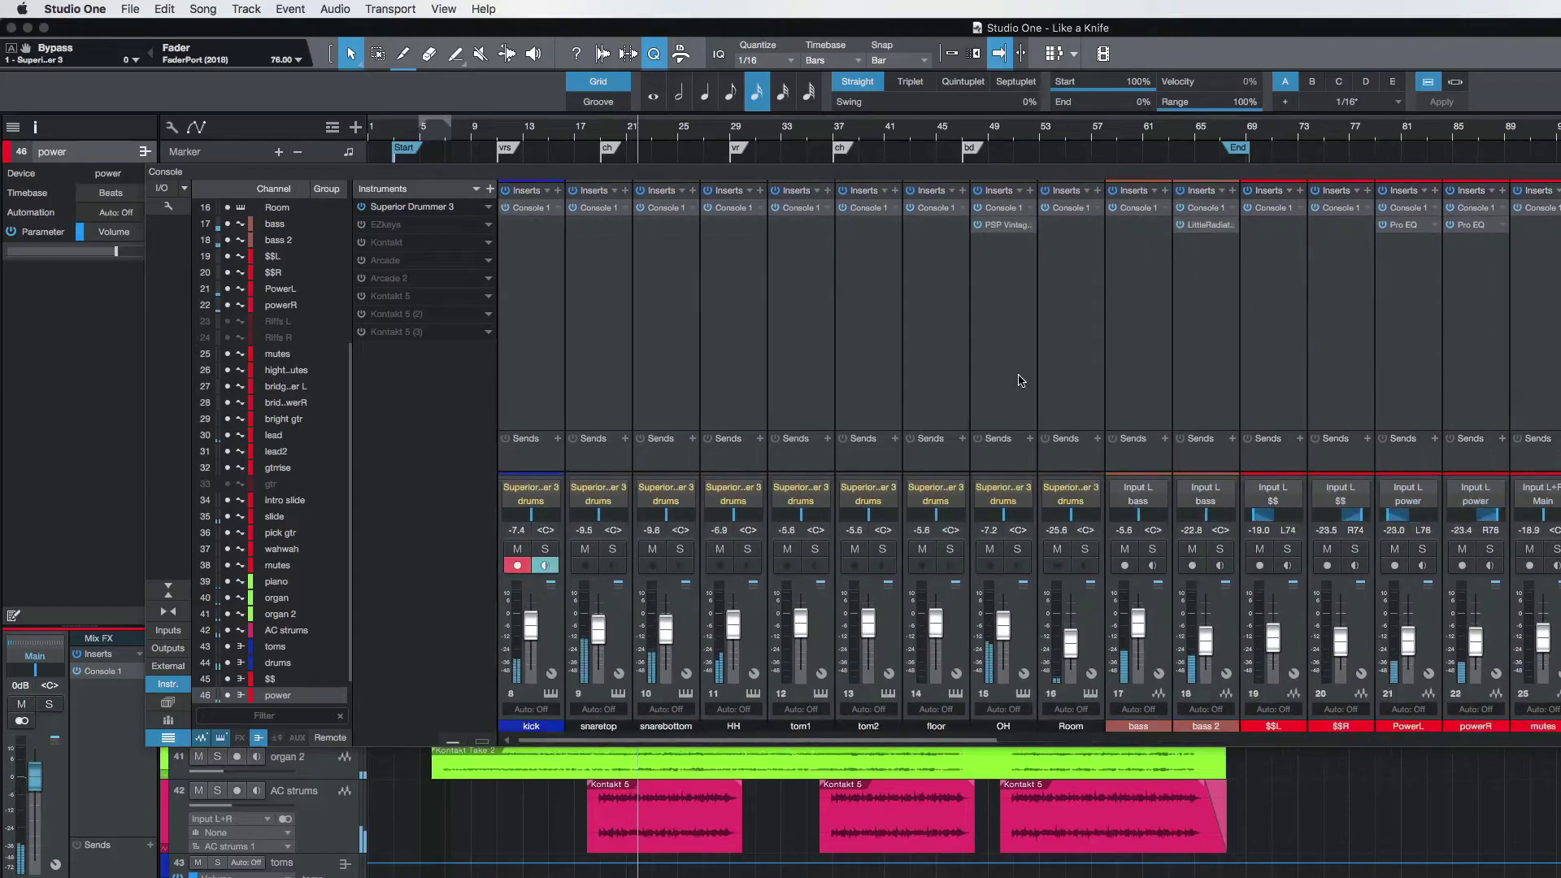
scroll(1019, 382, right, 3)
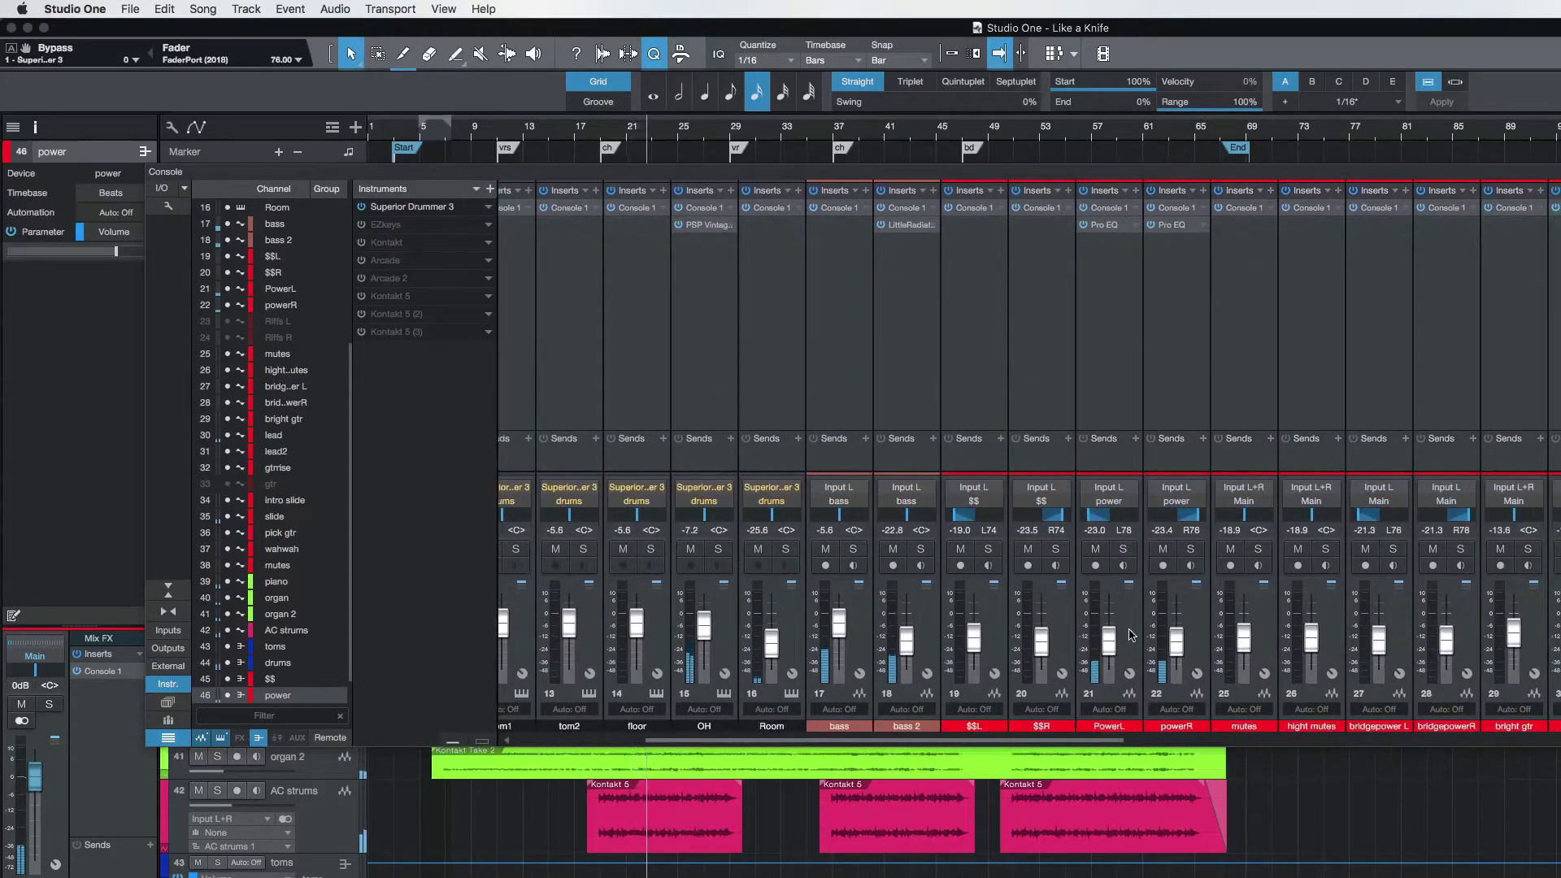
click(1137, 638)
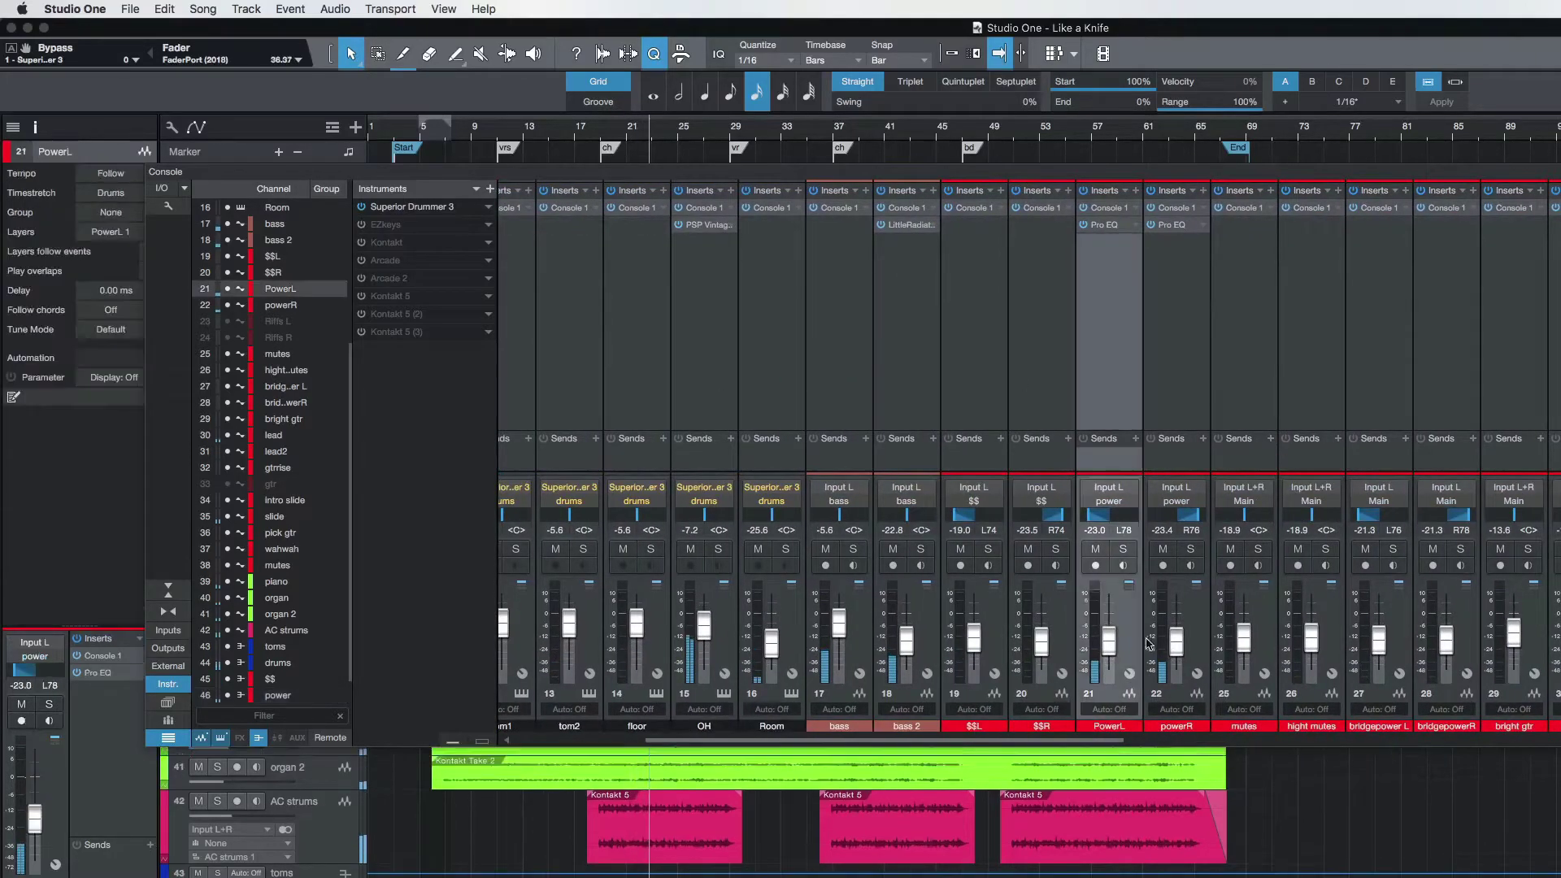
shift+click(1198, 650)
drag(1109, 649, 1114, 636)
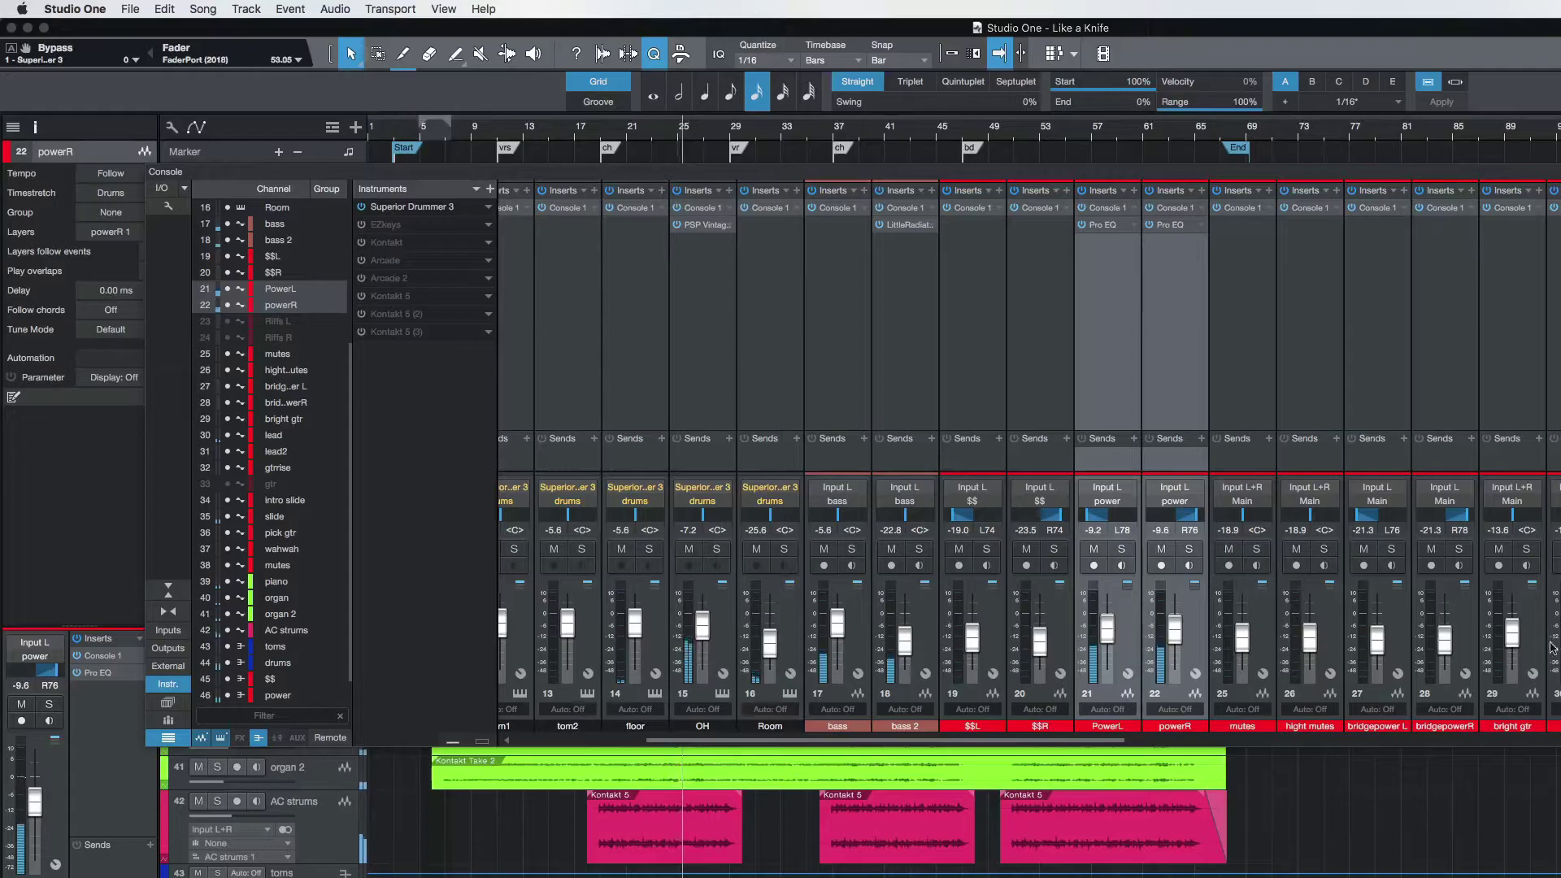
Step: Lower the power bus fader to -4.9 dB and replay the mix from the first chorus
scroll(1484, 398, right, 10)
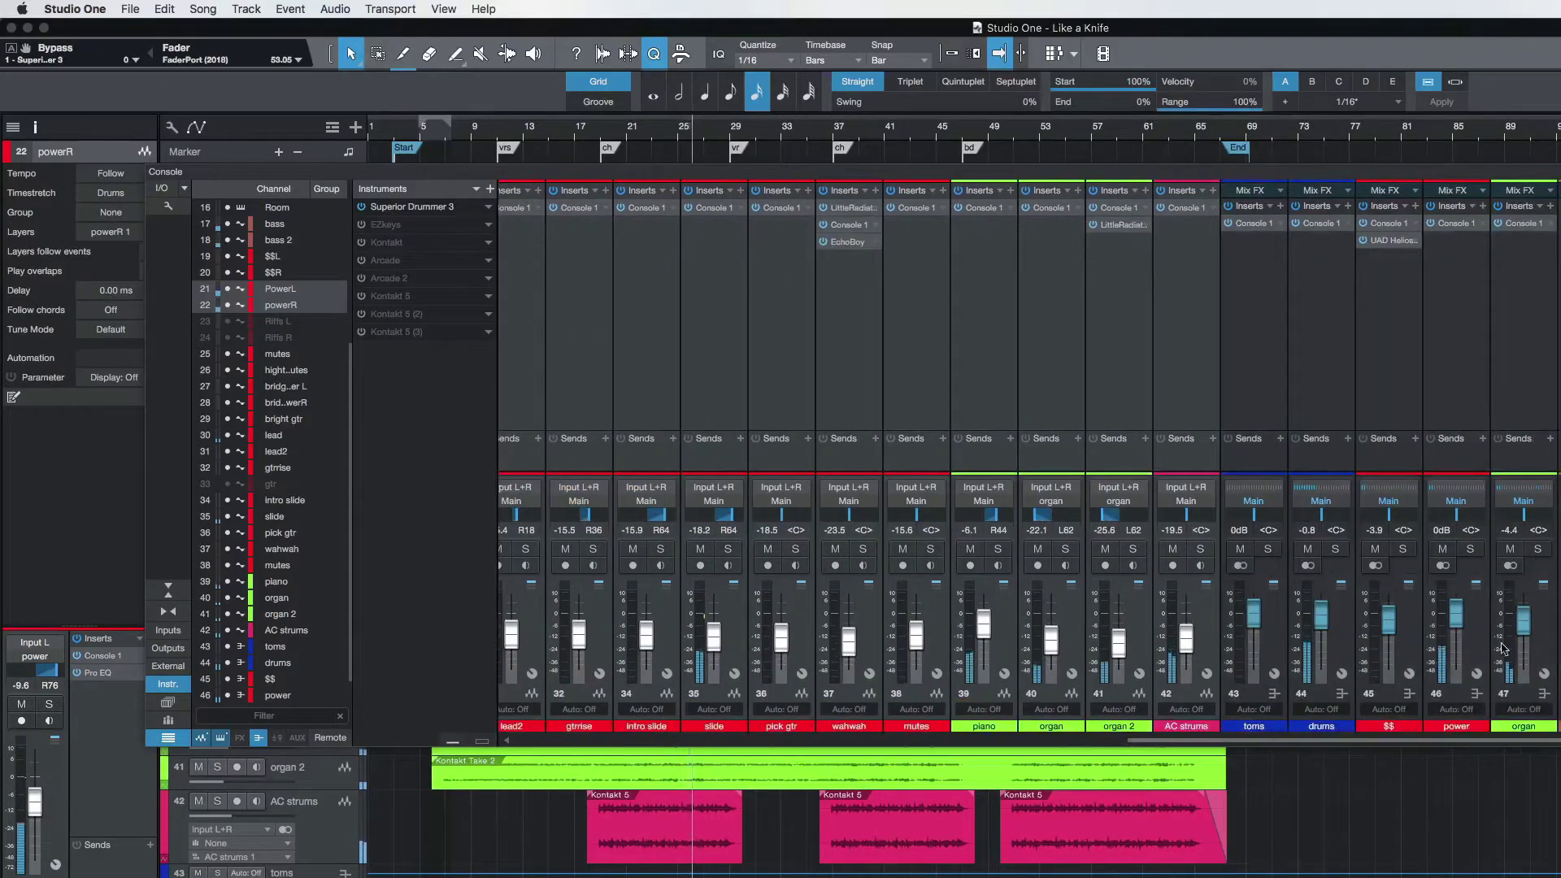
click(1469, 634)
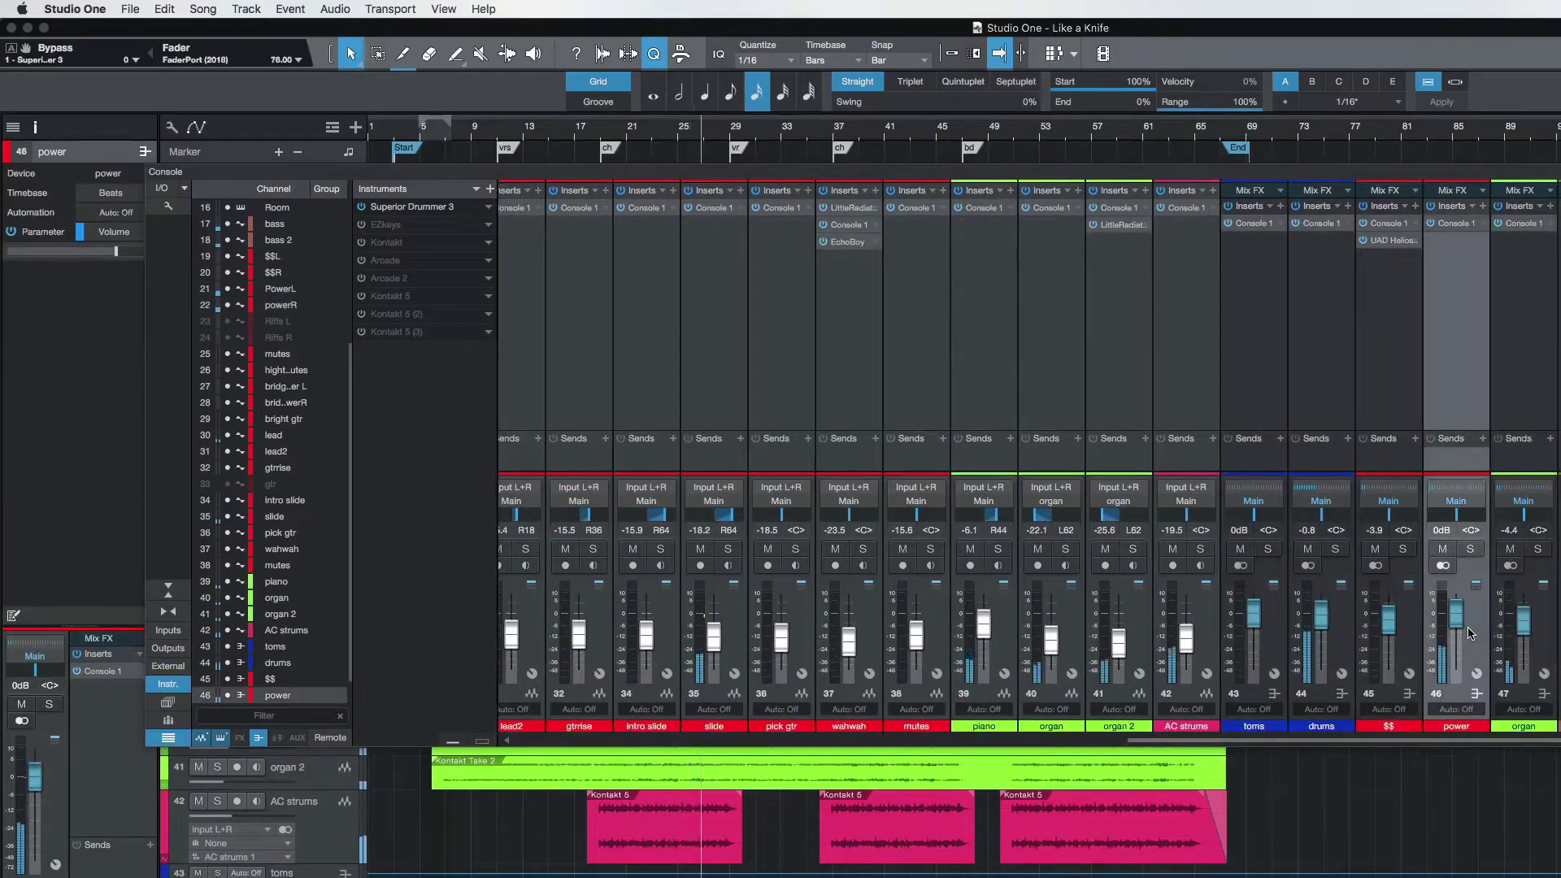
scroll(1468, 633, down, 1)
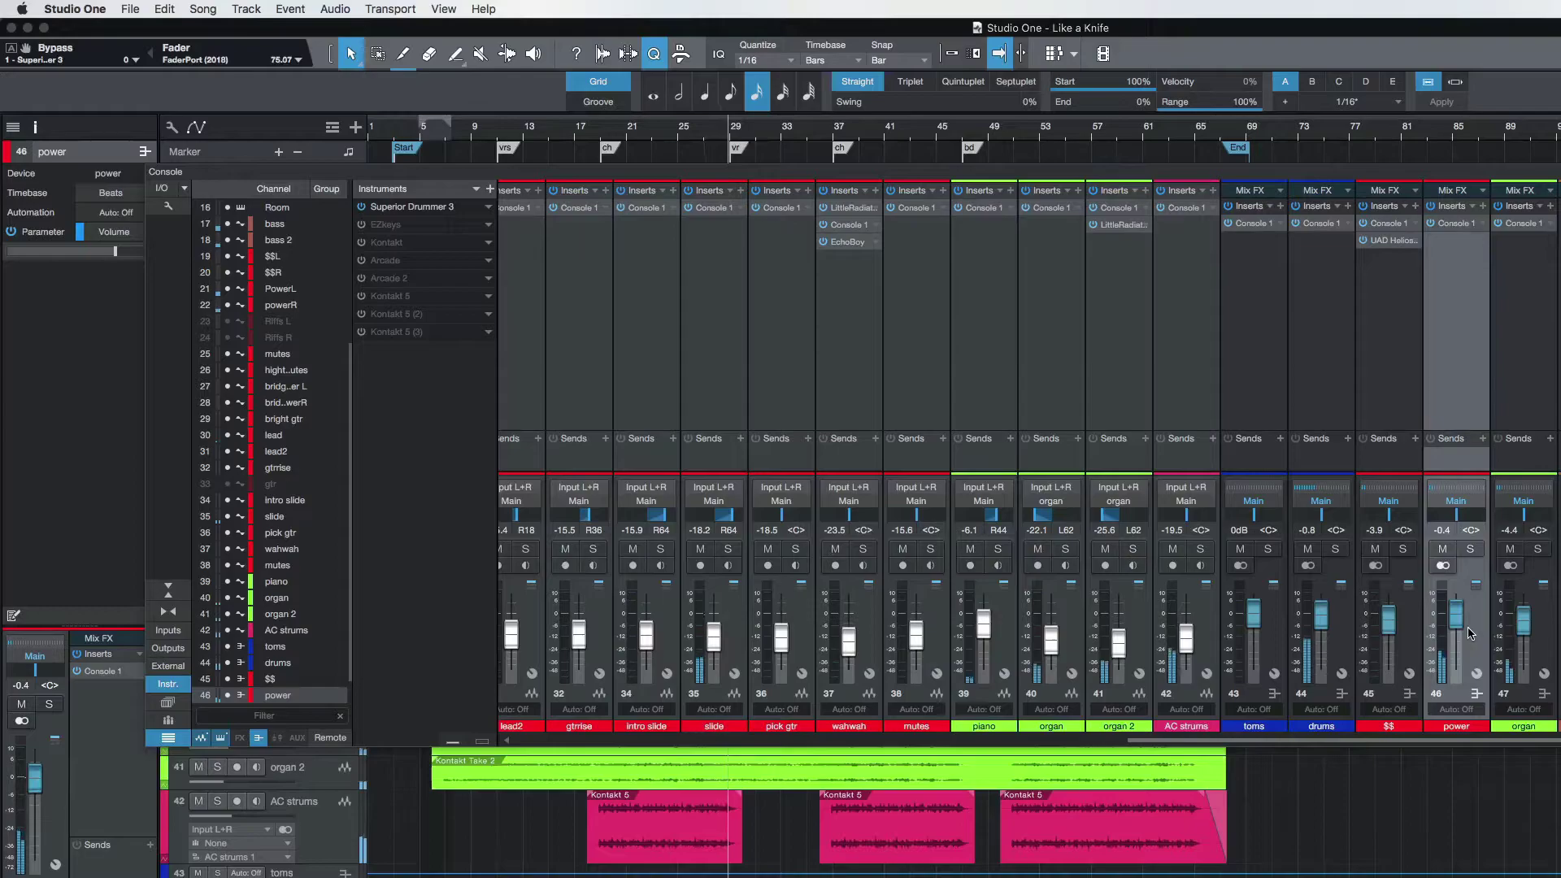
scroll(1467, 633, down, 5)
click(601, 135)
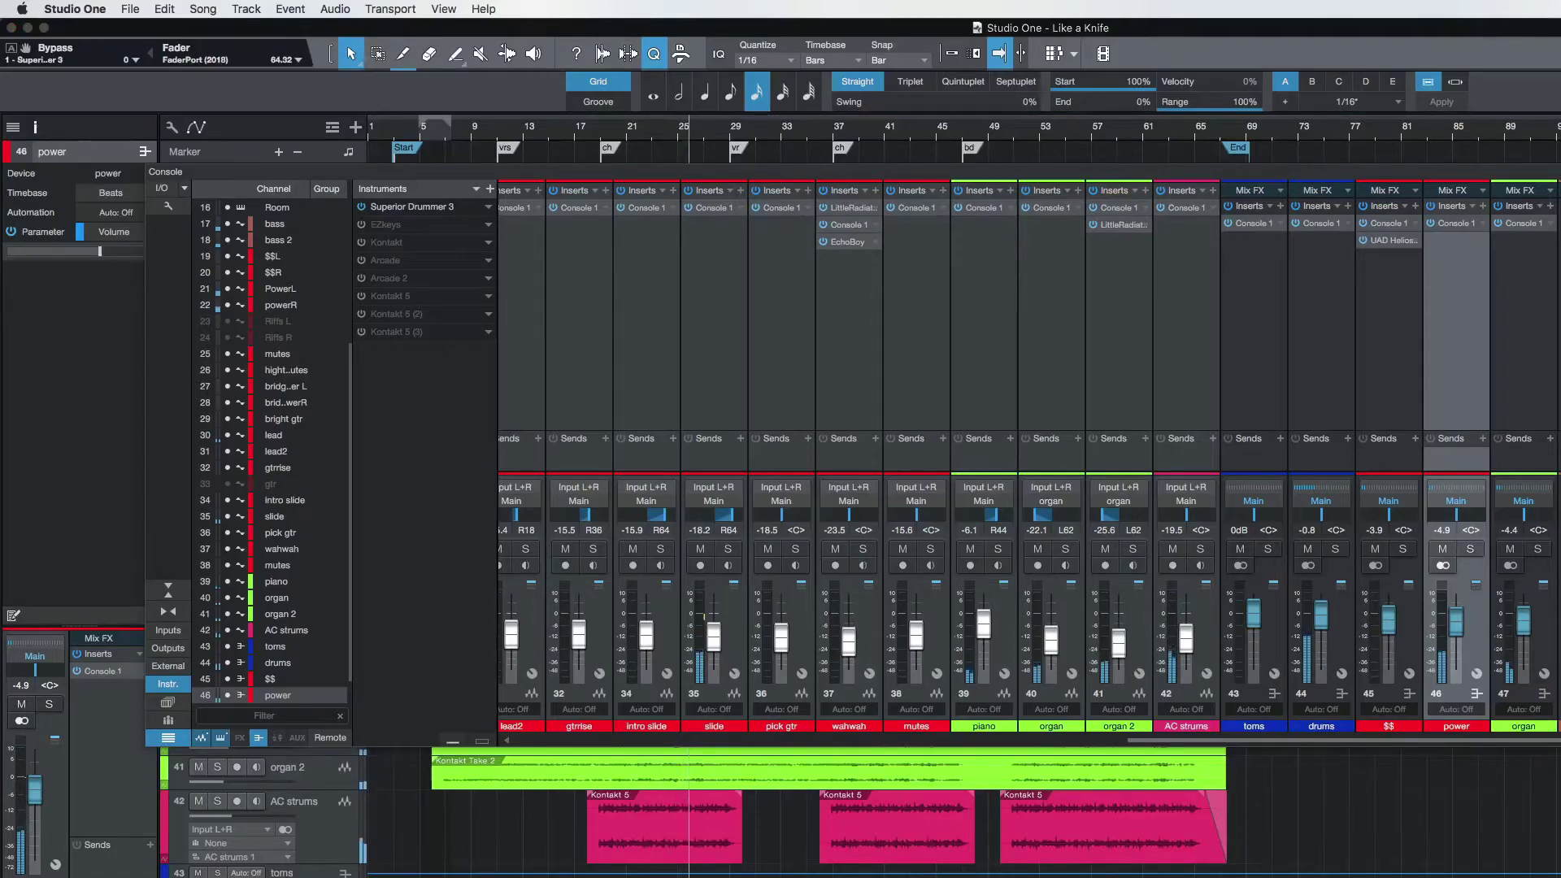
Step: Audition the organ bus in solo against the full mix, leaving solo off
click(1548, 645)
click(1537, 549)
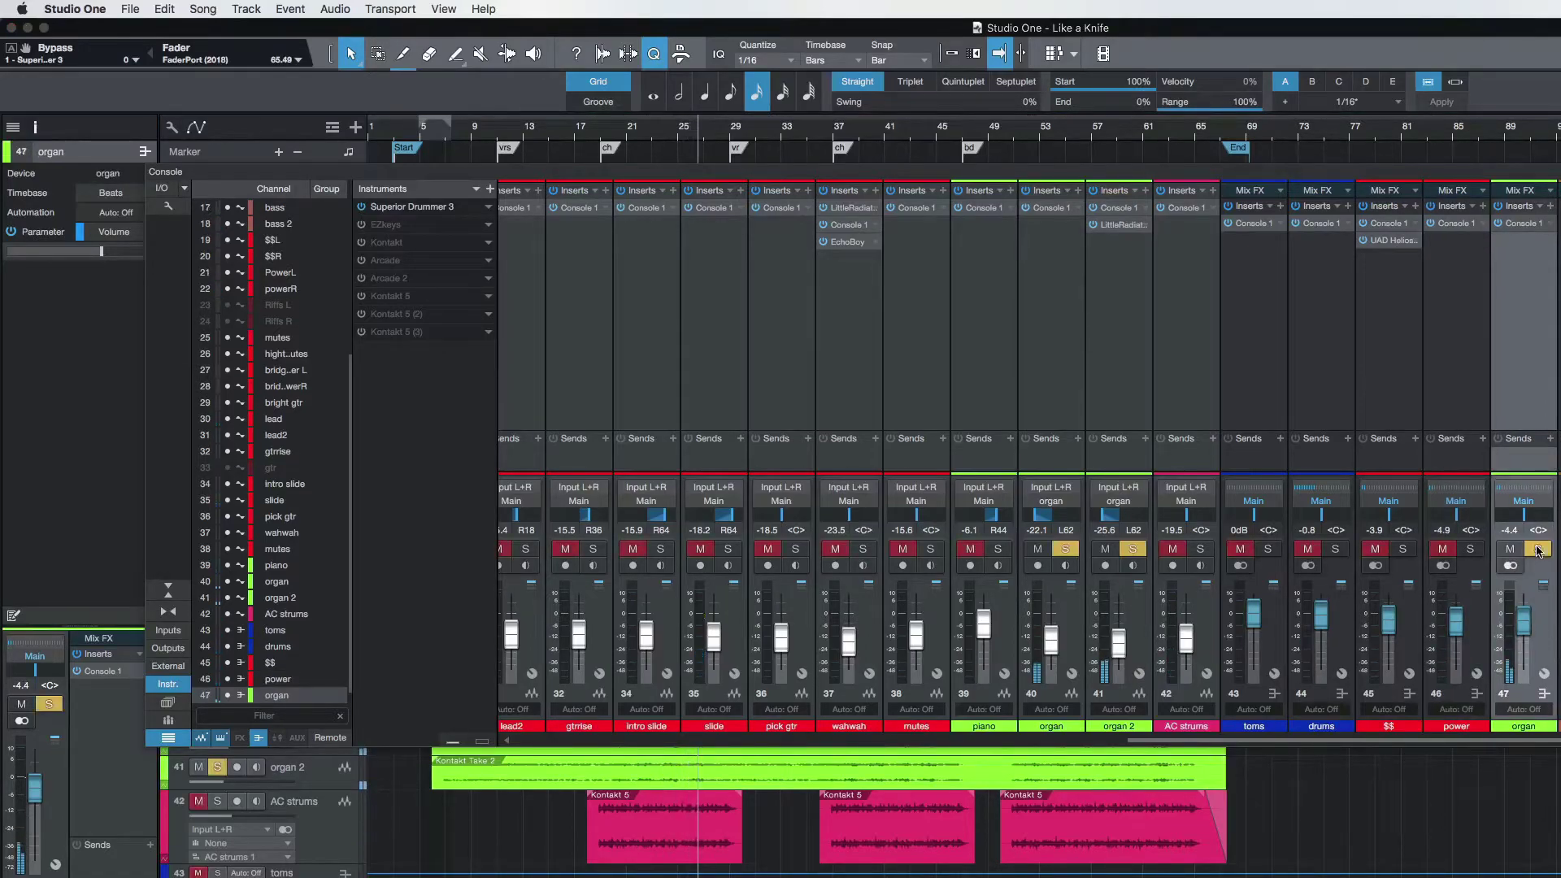
click(1538, 549)
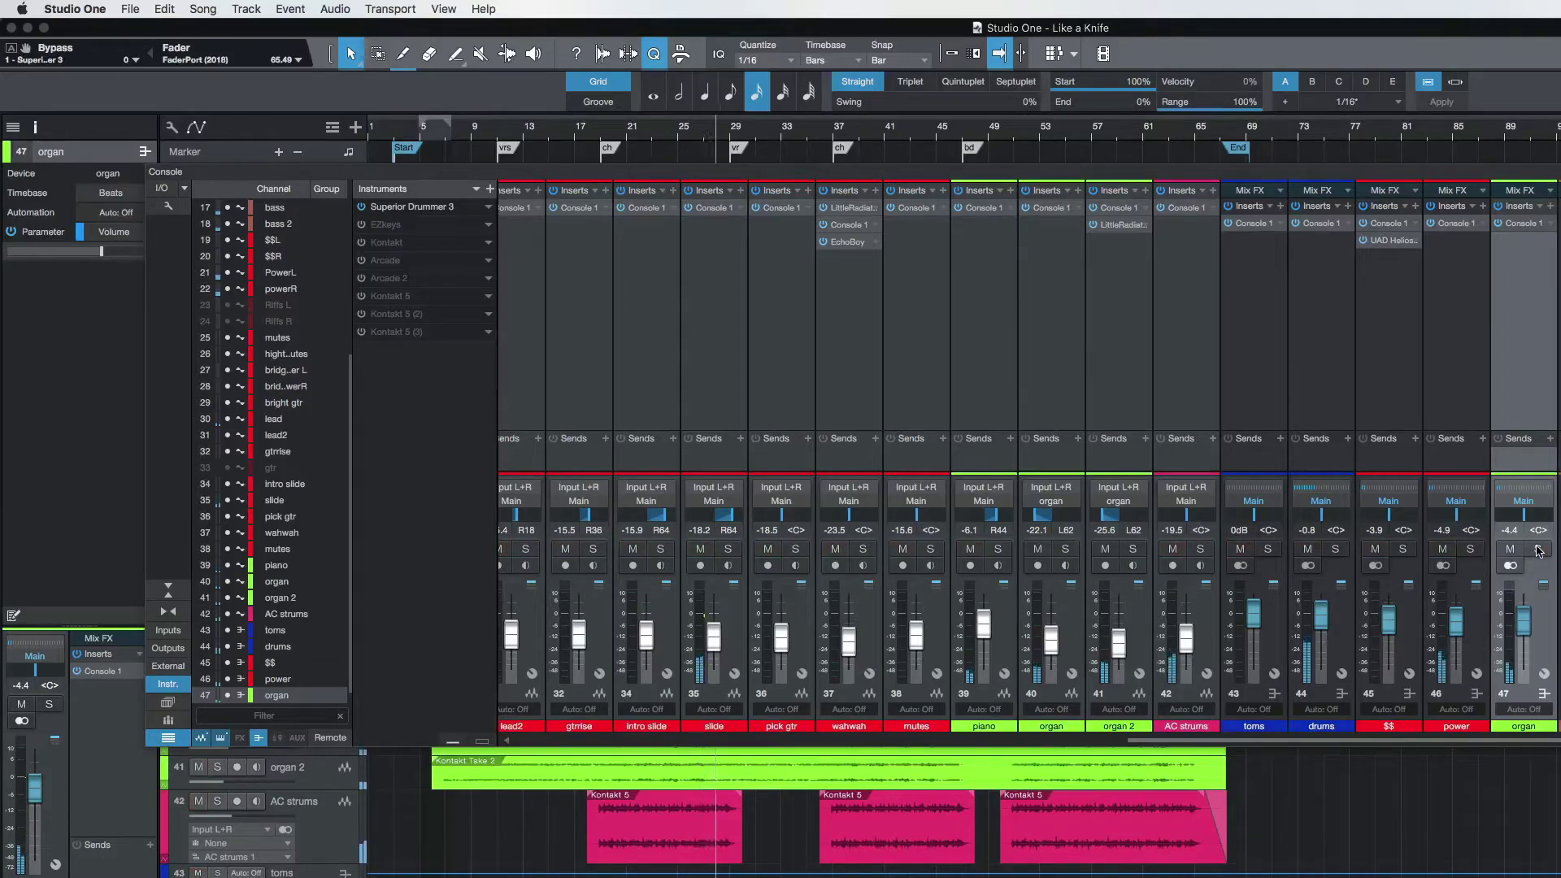
click(1538, 550)
click(1537, 549)
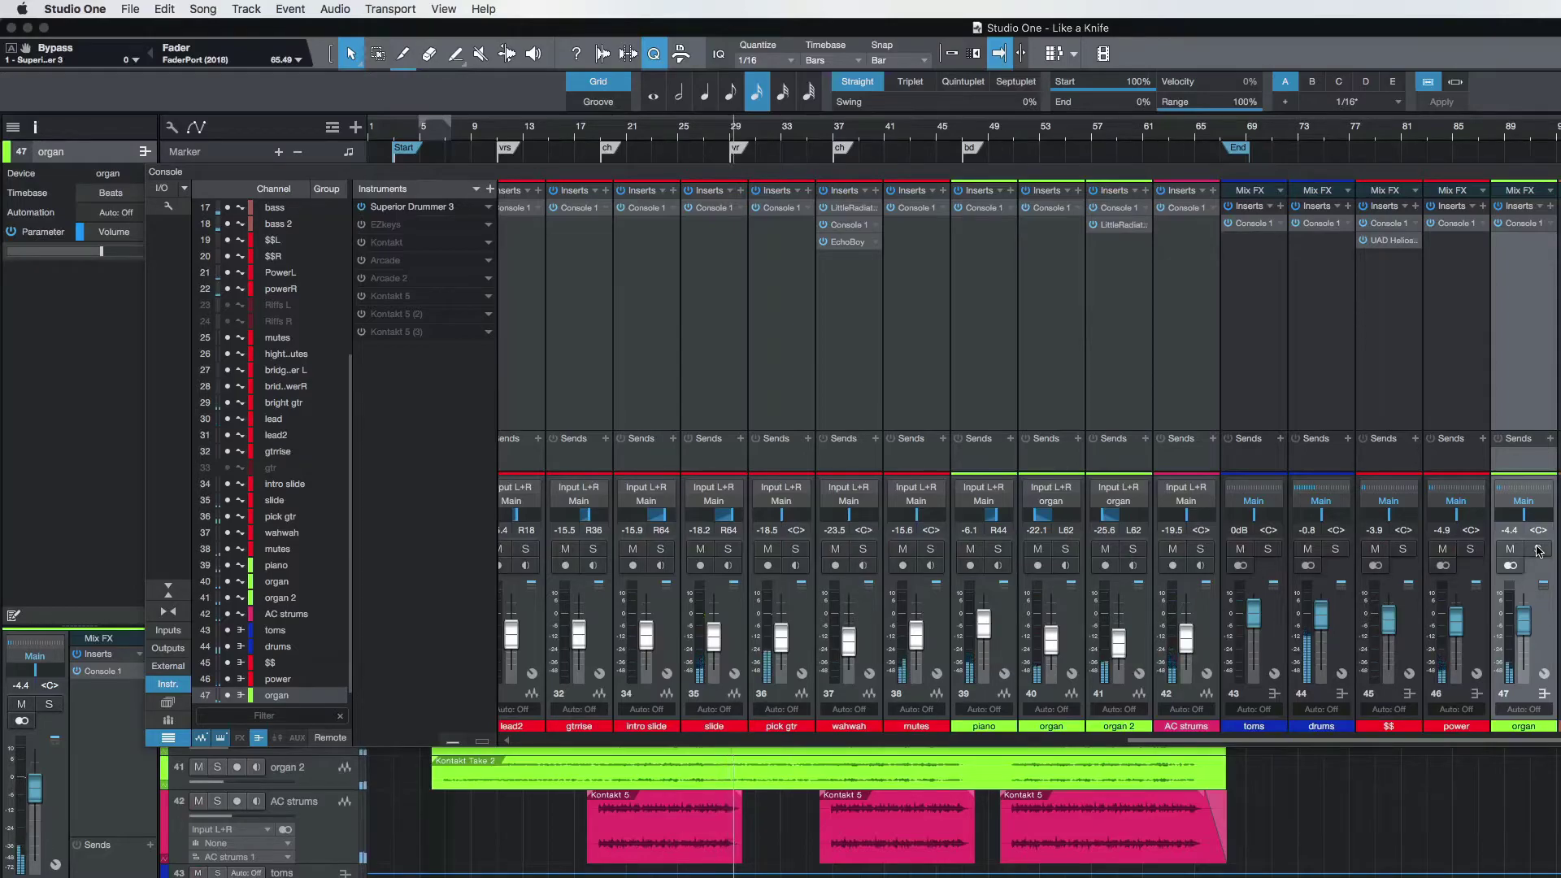
Step: Briefly audition the bright gtr track in solo and set its fader to -10.2 dB during playback
scroll(1132, 366, left, 5)
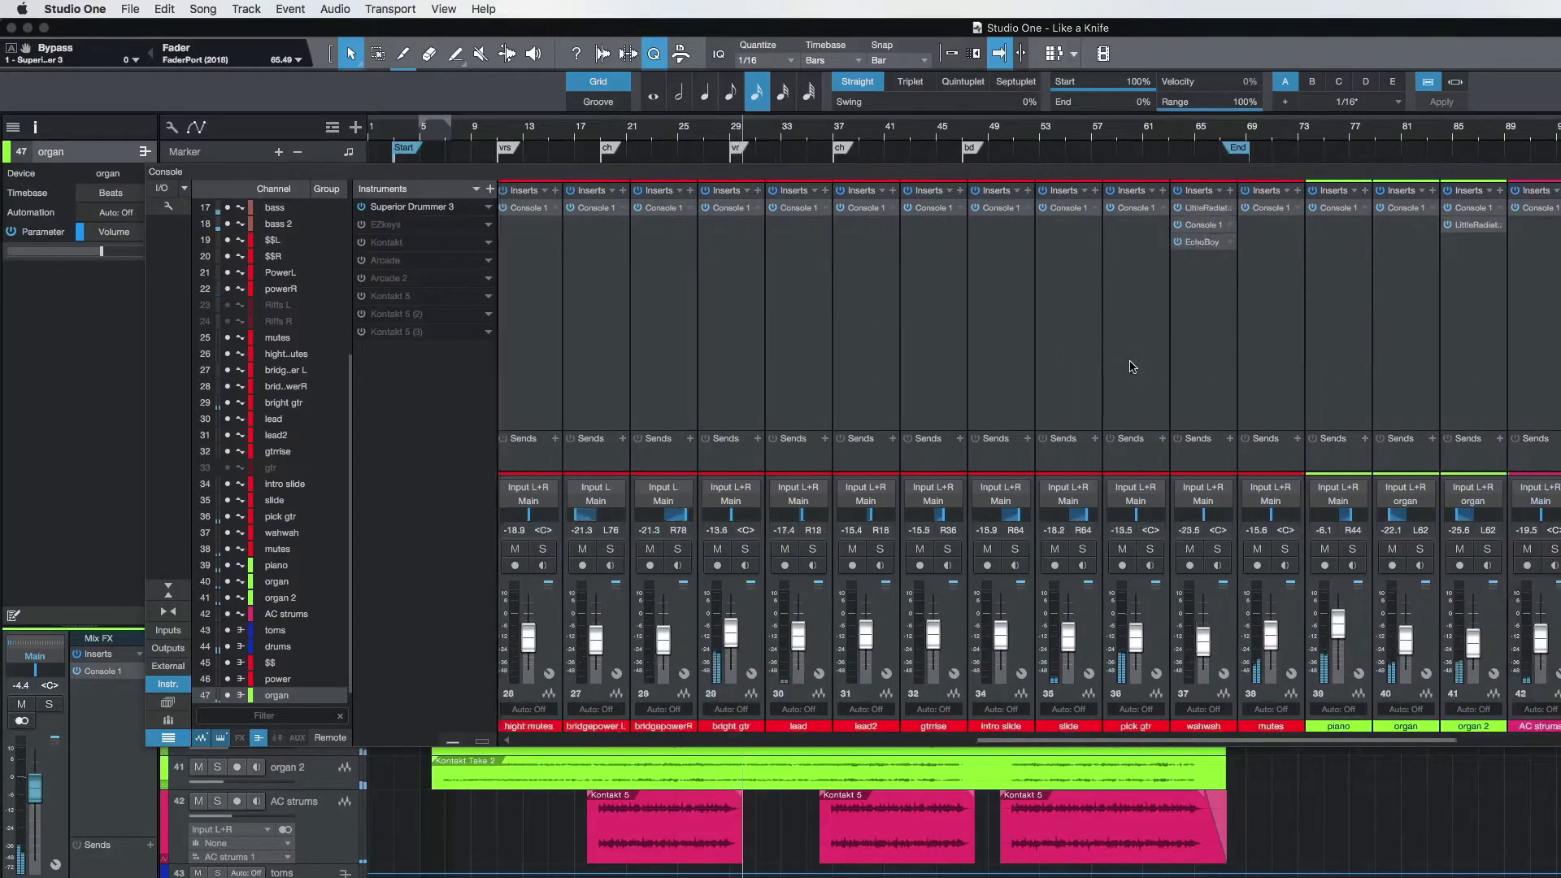
scroll(1133, 366, left, 10)
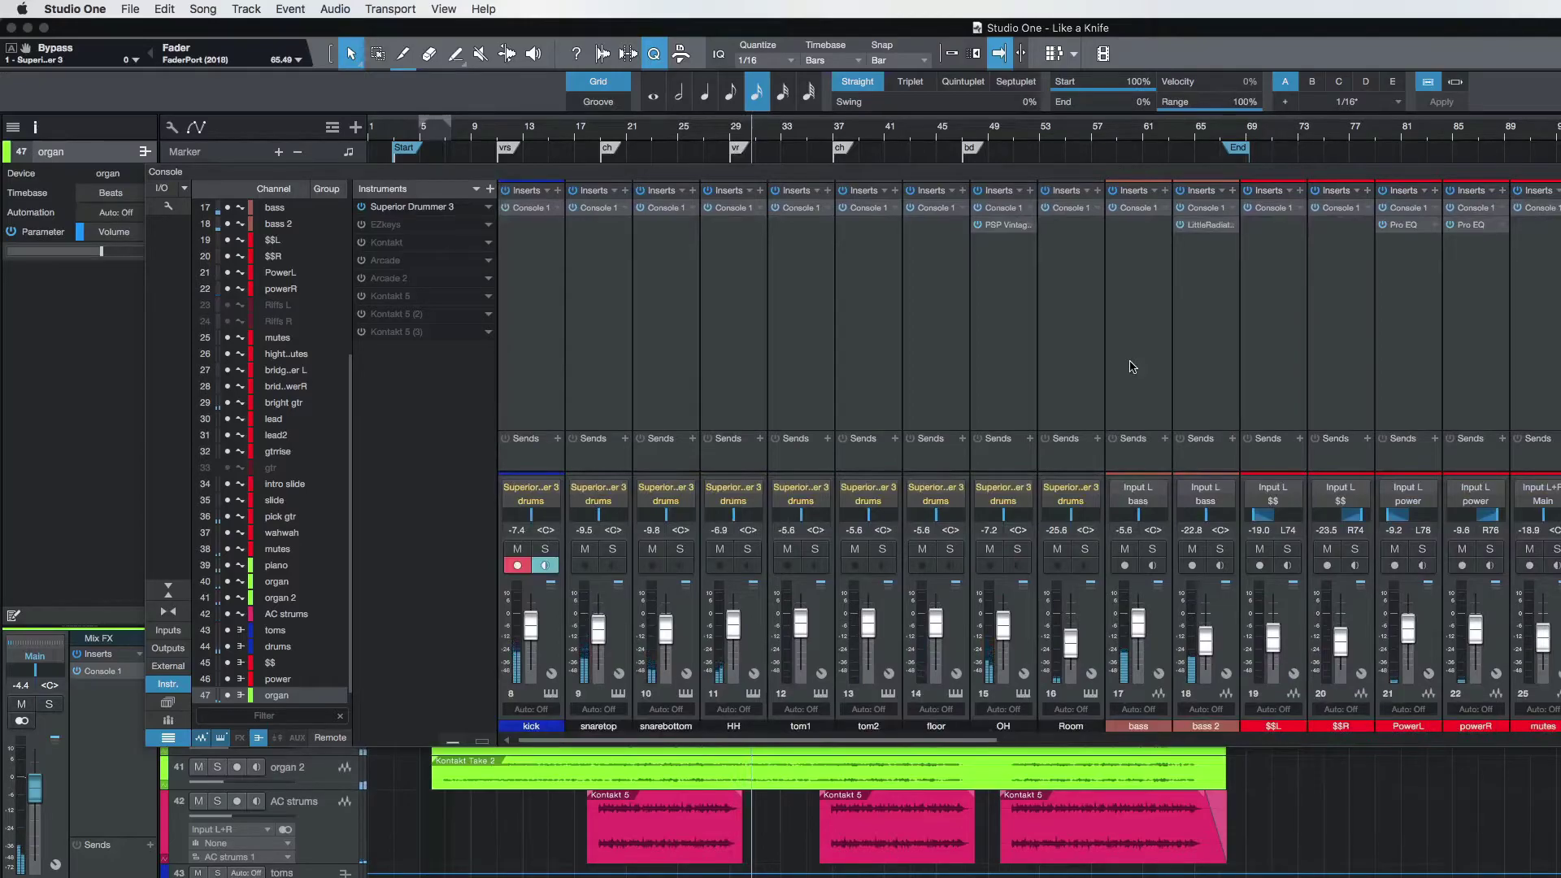
scroll(1133, 365, right, 5)
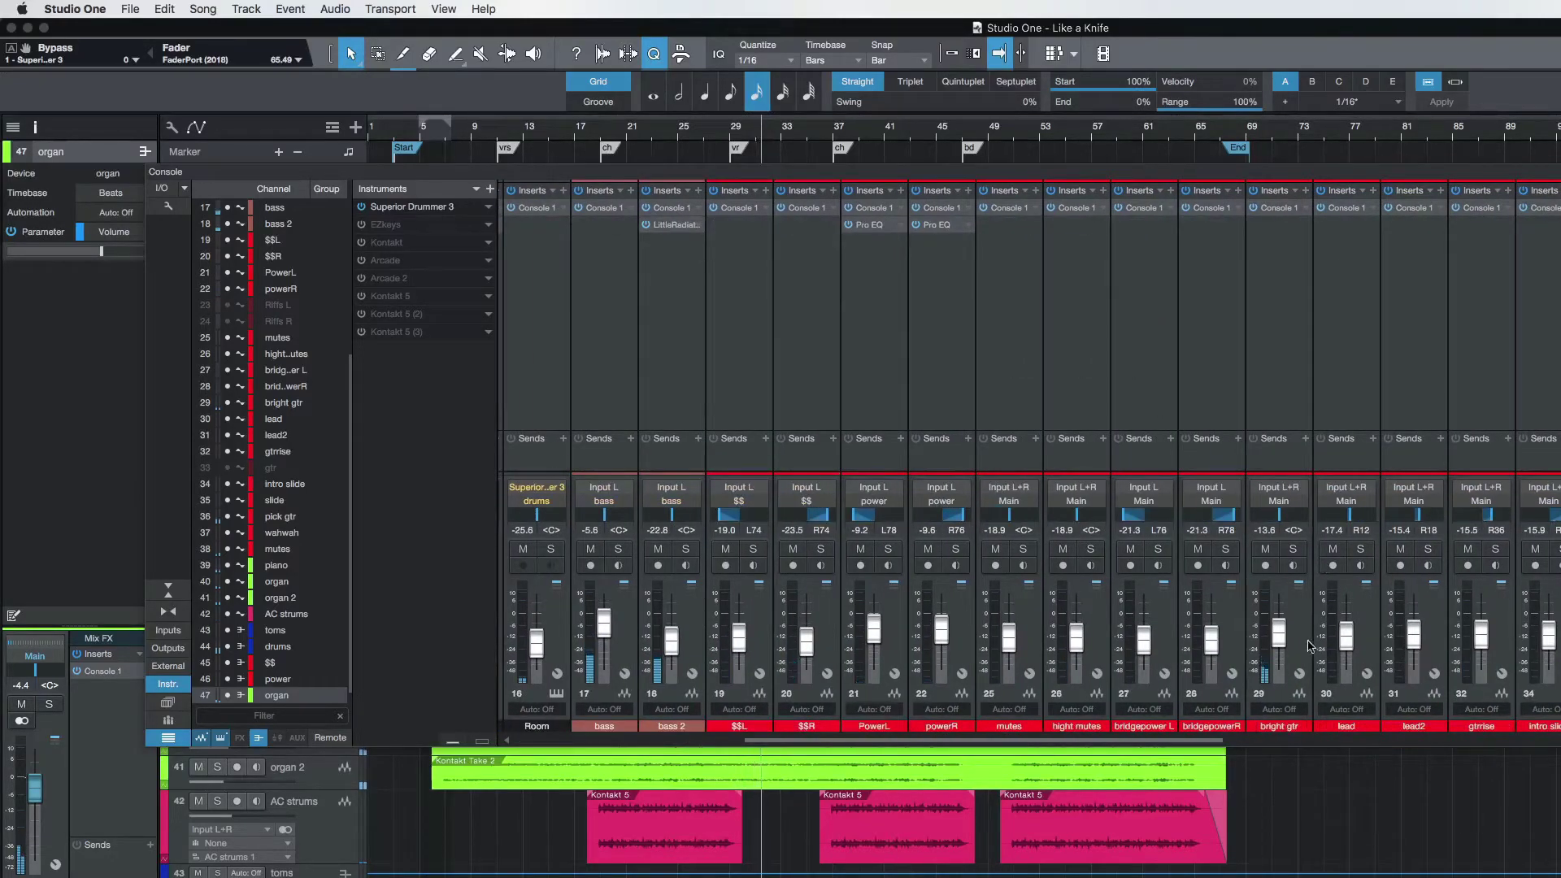
click(1309, 642)
click(1293, 549)
click(1293, 549)
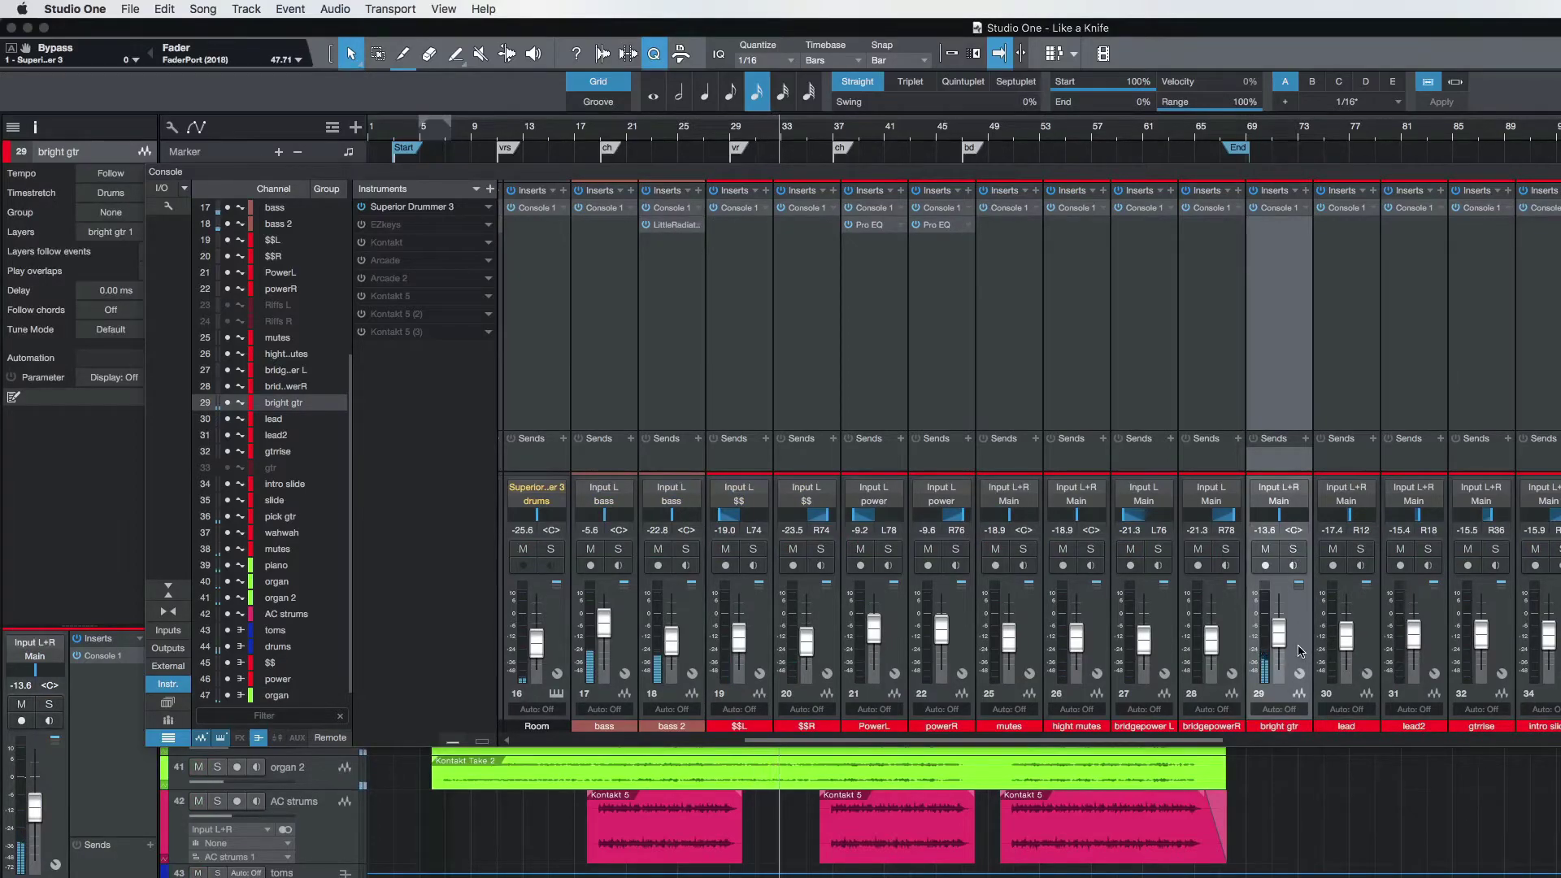
scroll(1299, 650, up, 2)
scroll(1299, 651, up, 2)
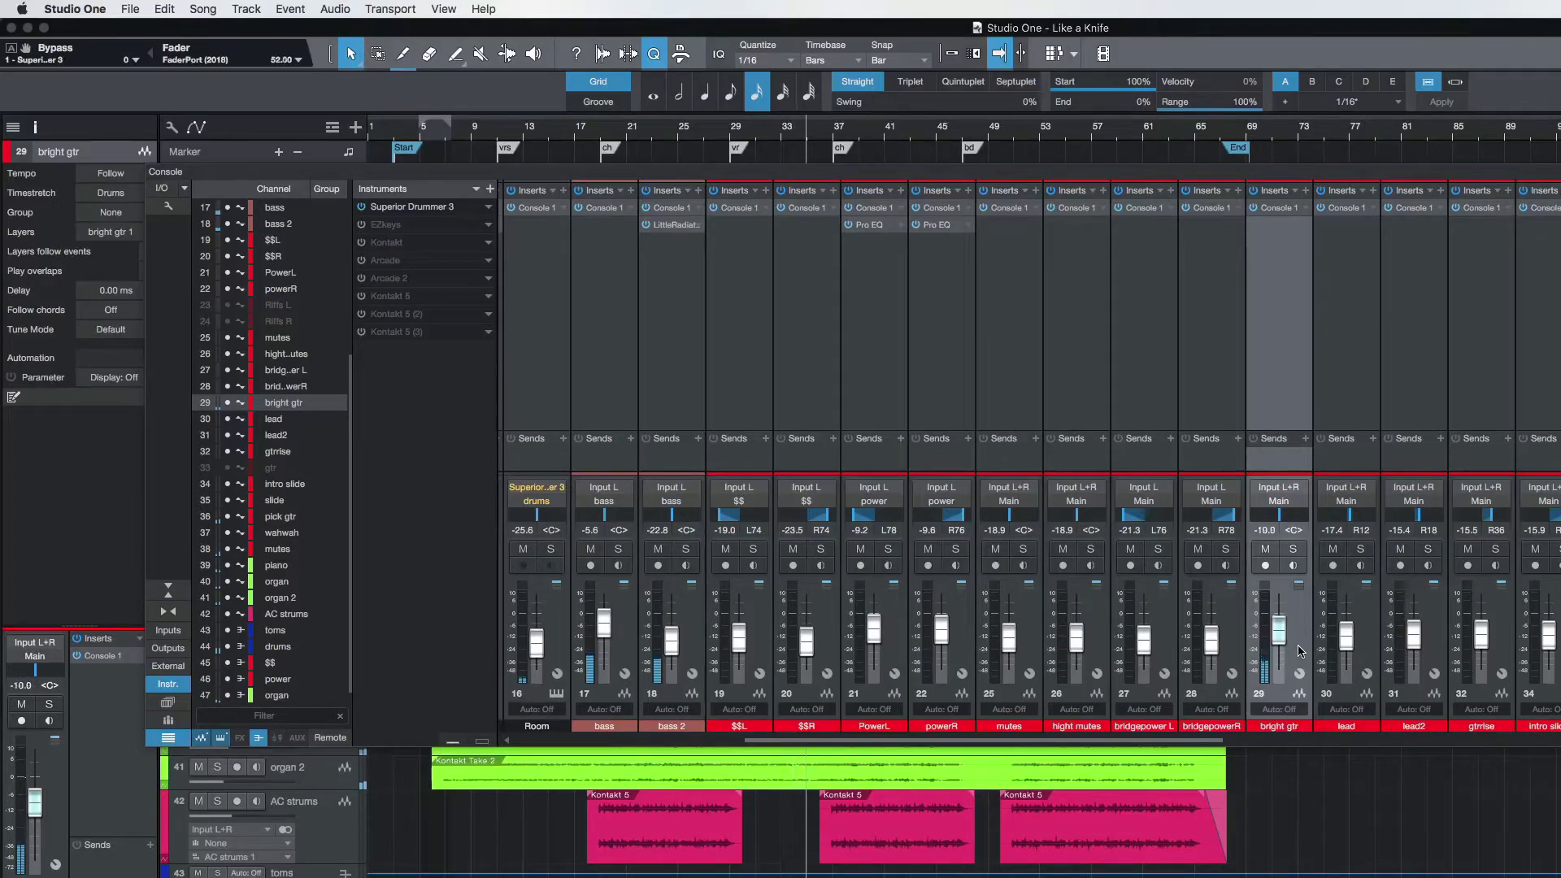
scroll(1299, 651, down, 1)
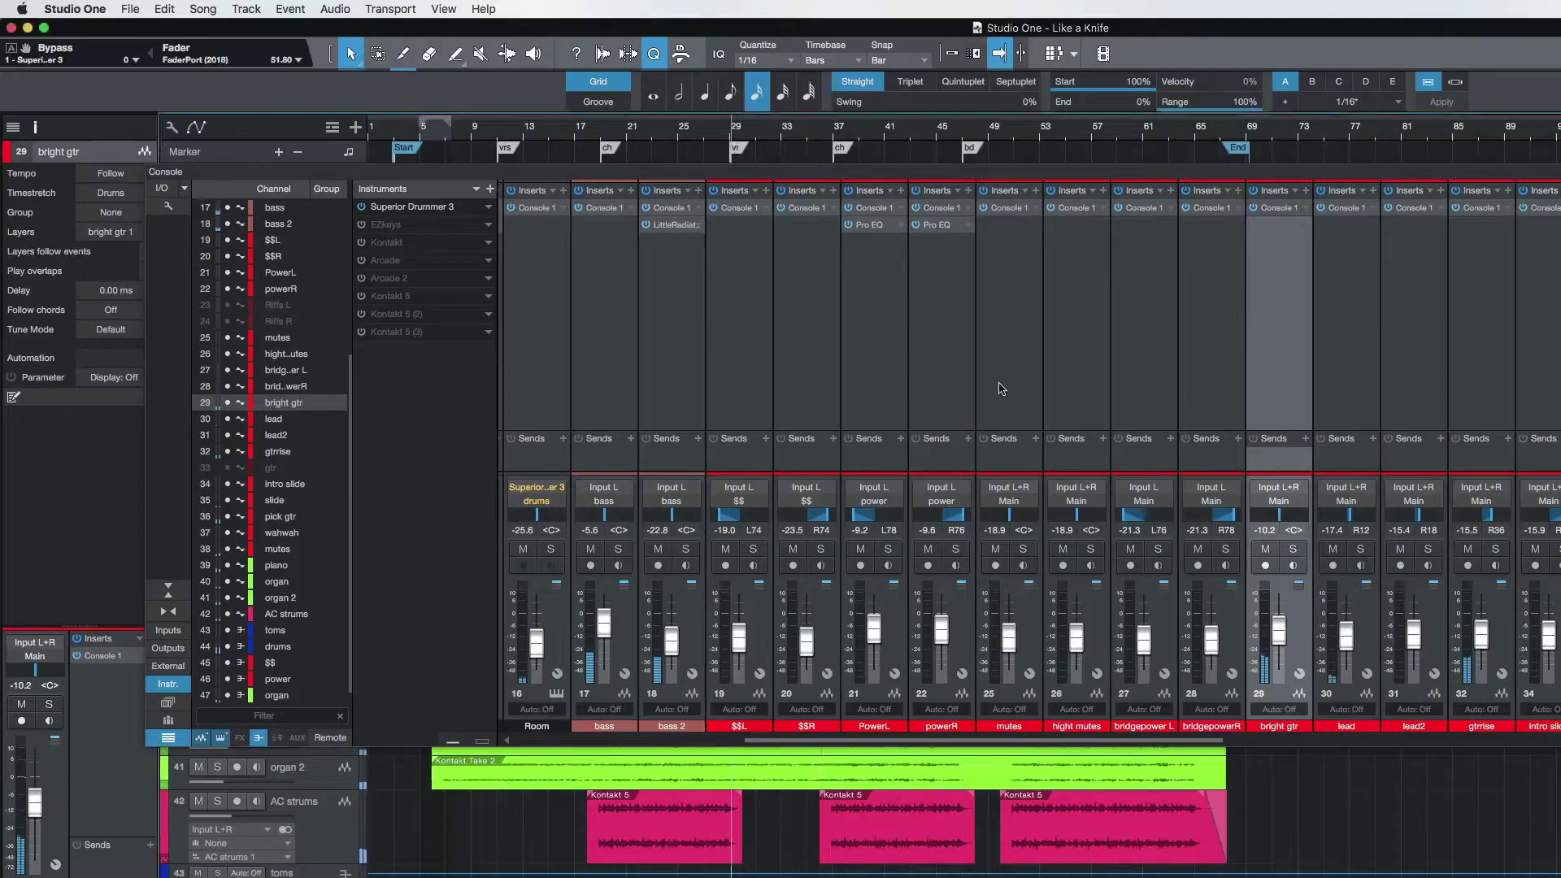
scroll(1135, 439, right, 5)
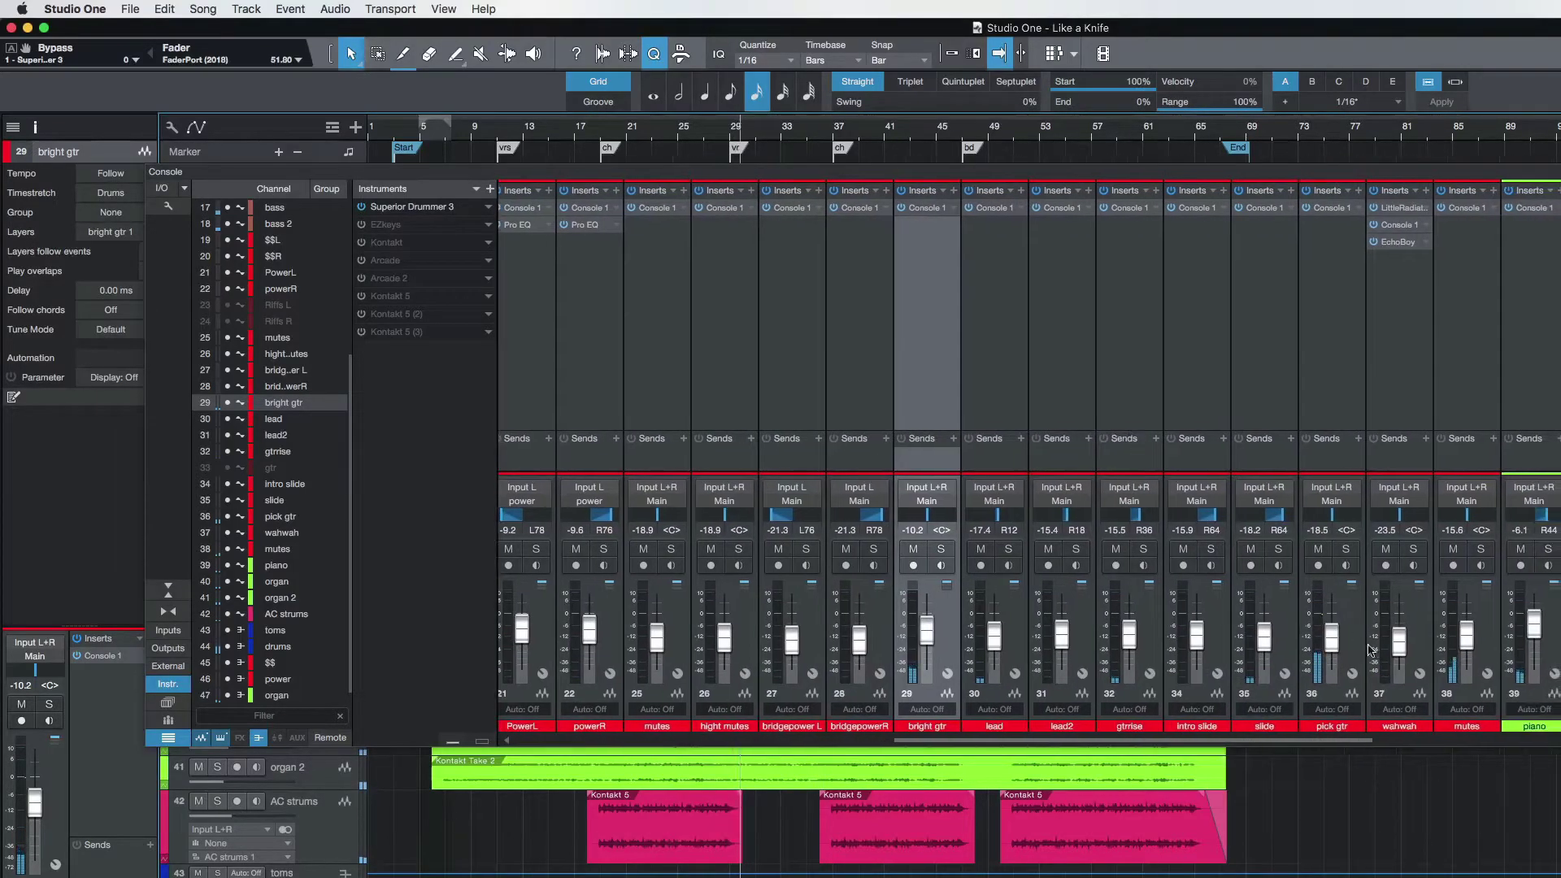
Step: Audition the pick gtr track in solo, then lower its fader to -20.7 dB during playback
click(1355, 654)
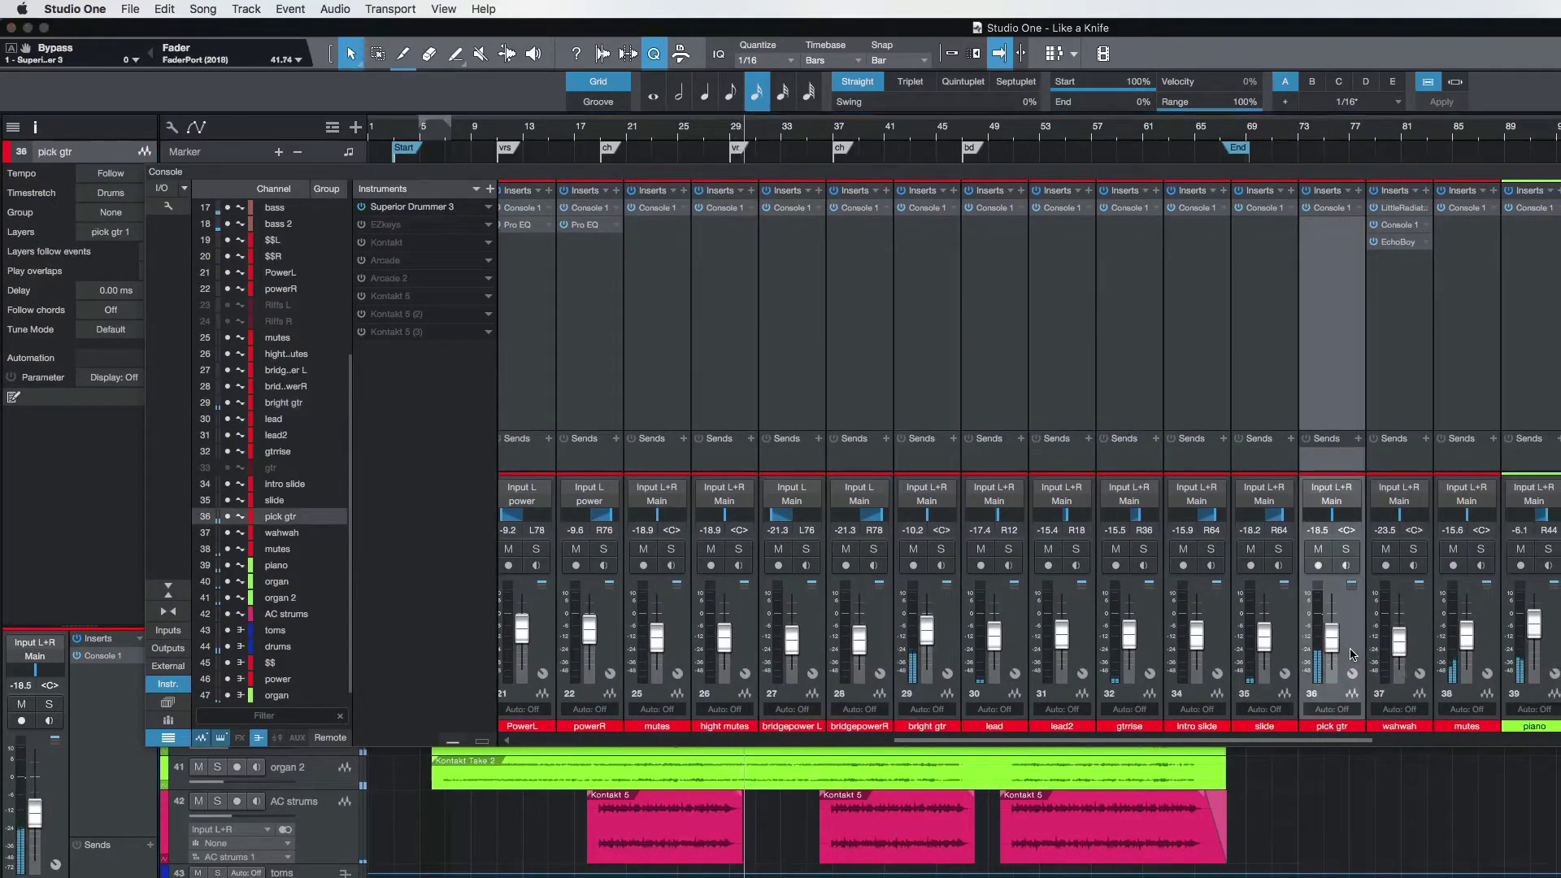
click(1345, 550)
click(1345, 550)
scroll(1351, 649, down, 3)
scroll(1350, 649, down, 1)
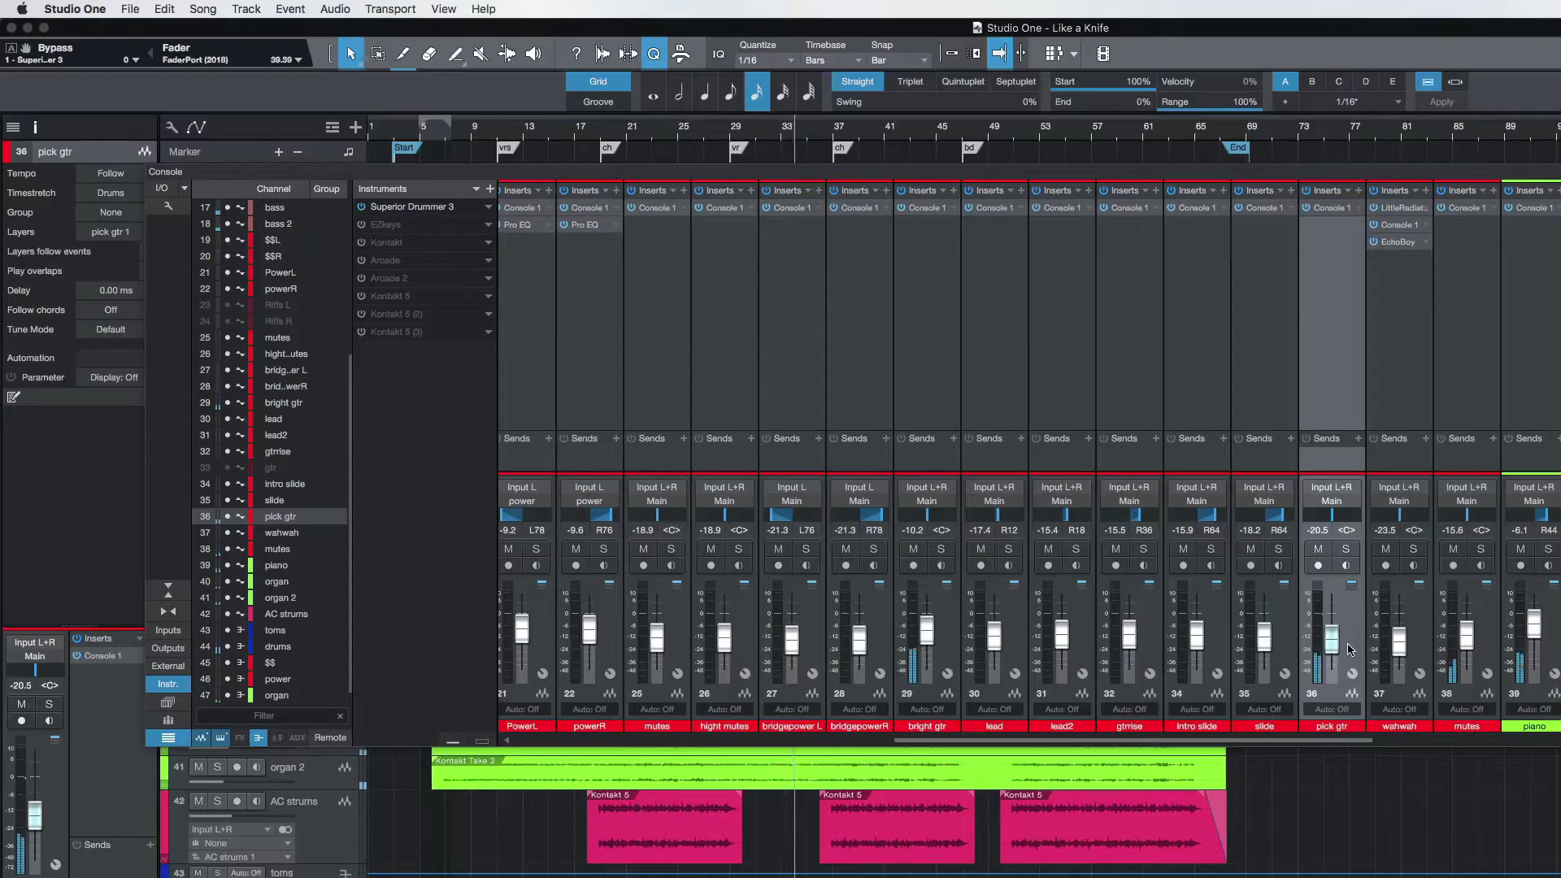
scroll(1351, 649, down, 1)
Step: Audition the channel 38 mutes and the piano separately in solo, setting their faders to -12.5 dB and -5.8 dB
click(1481, 550)
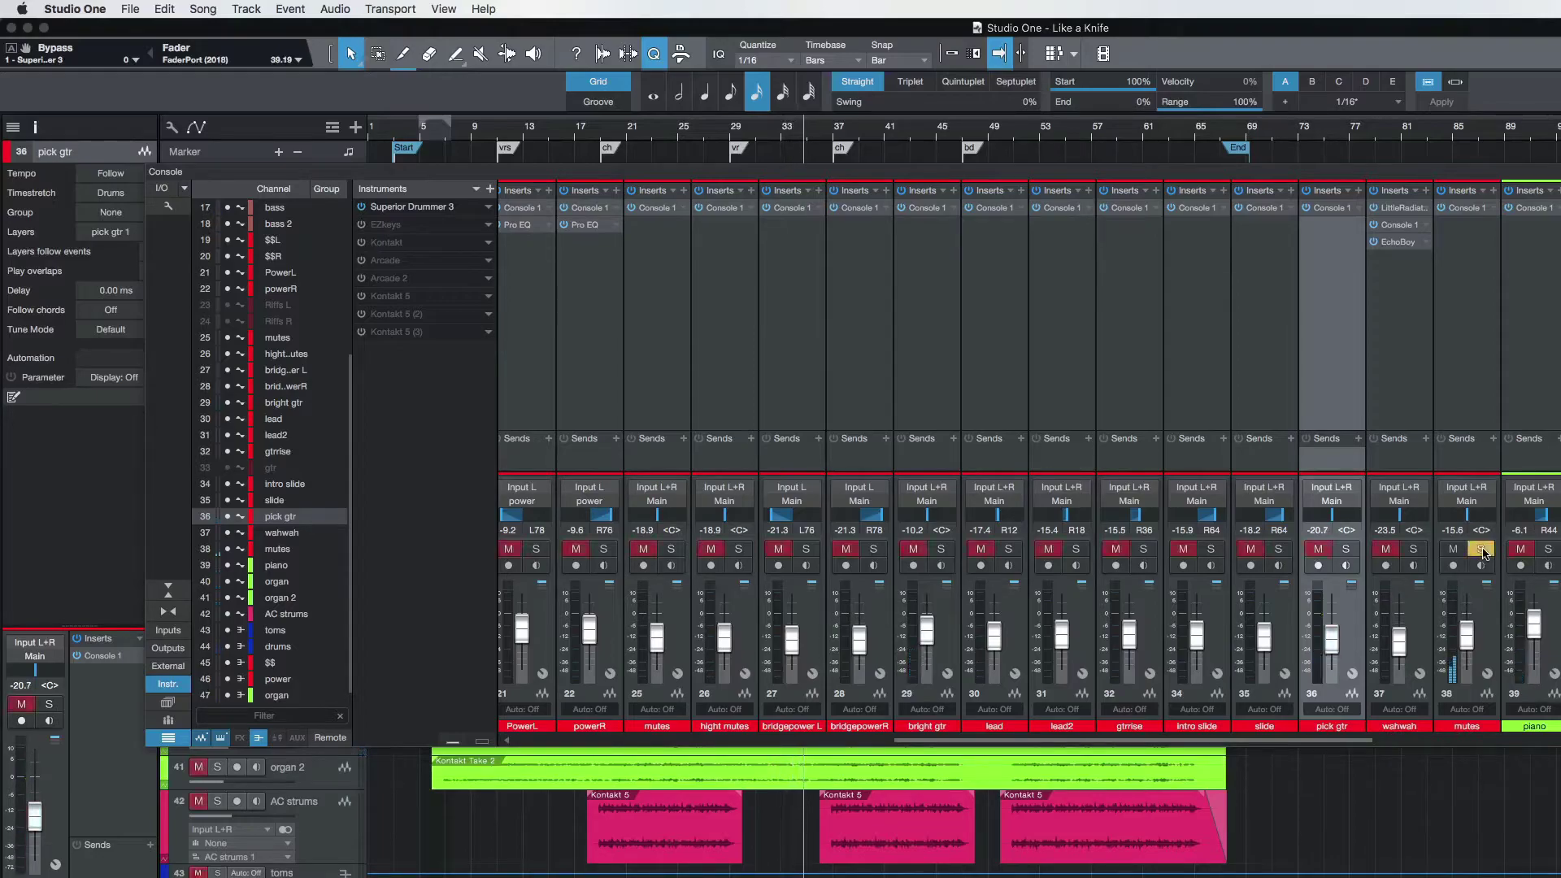
click(1481, 549)
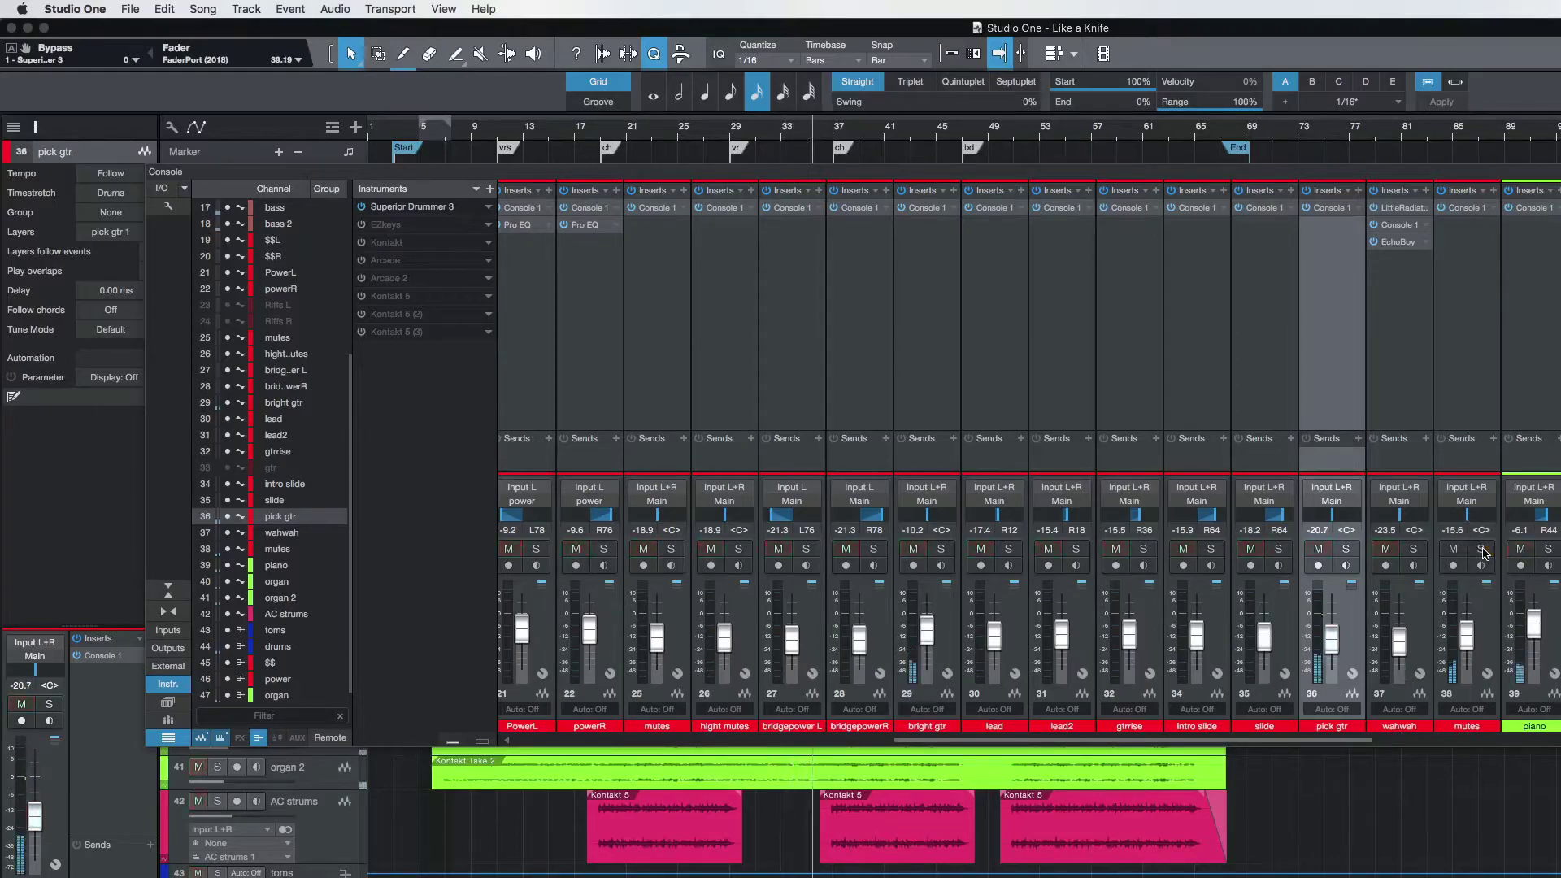
click(1485, 626)
scroll(1486, 626, up, 5)
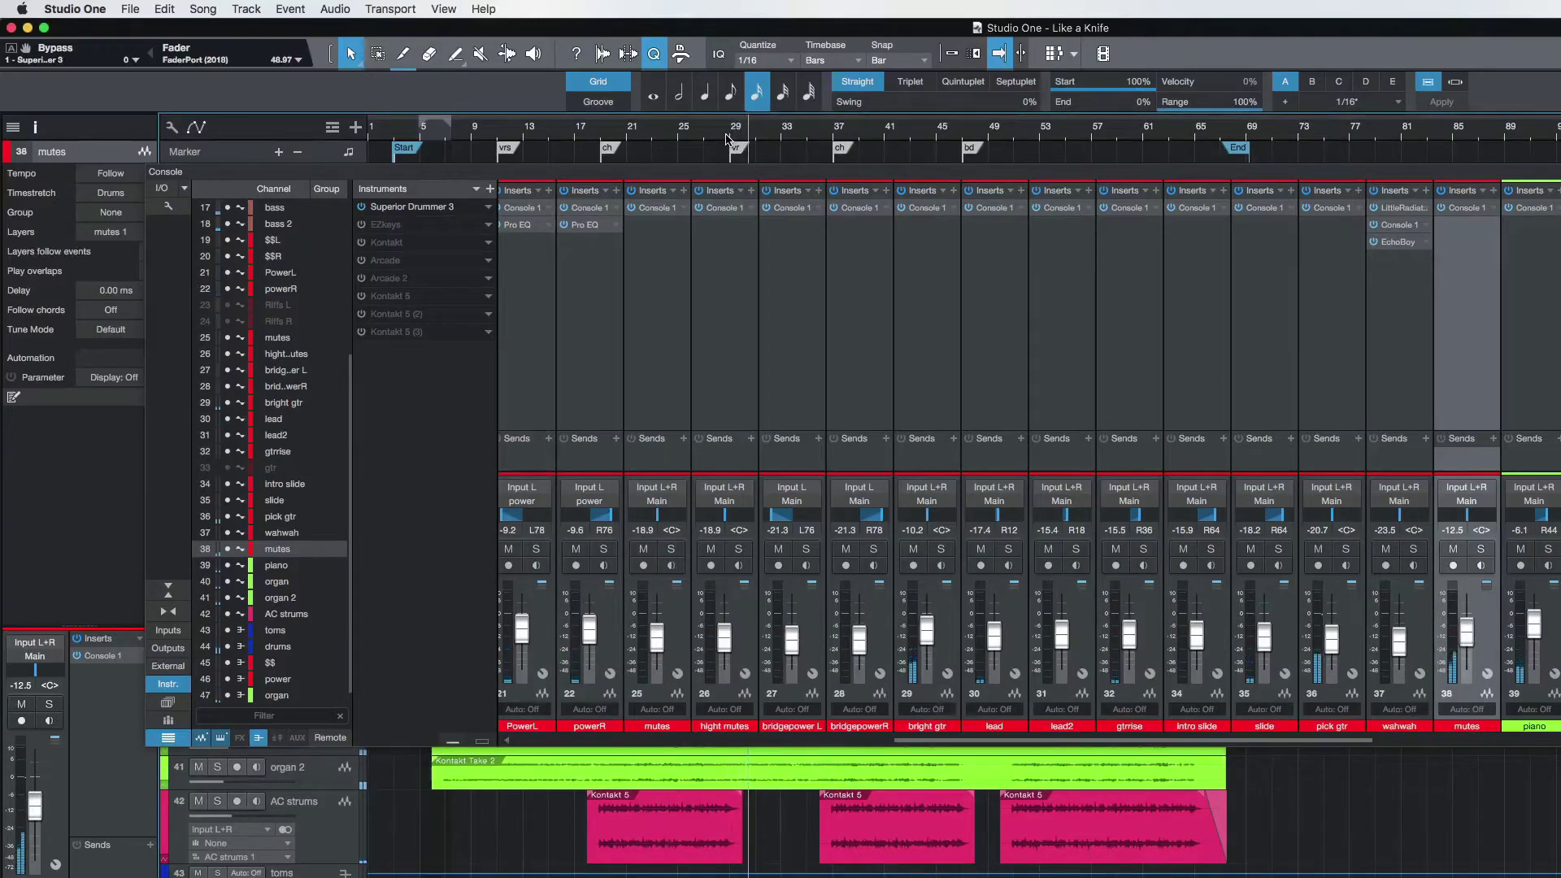
click(1549, 549)
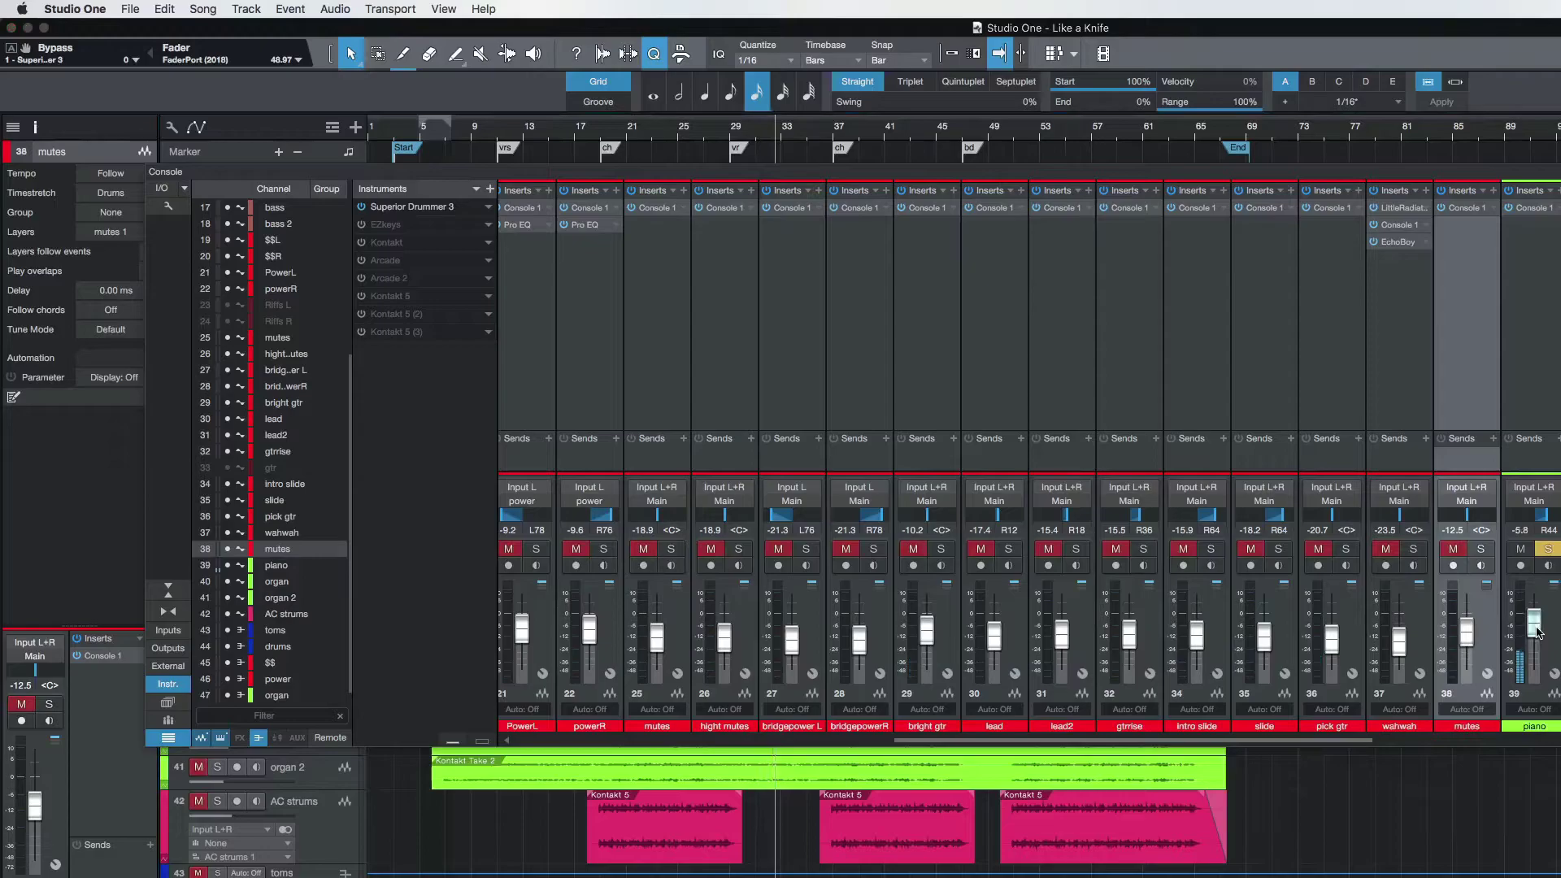
click(1548, 549)
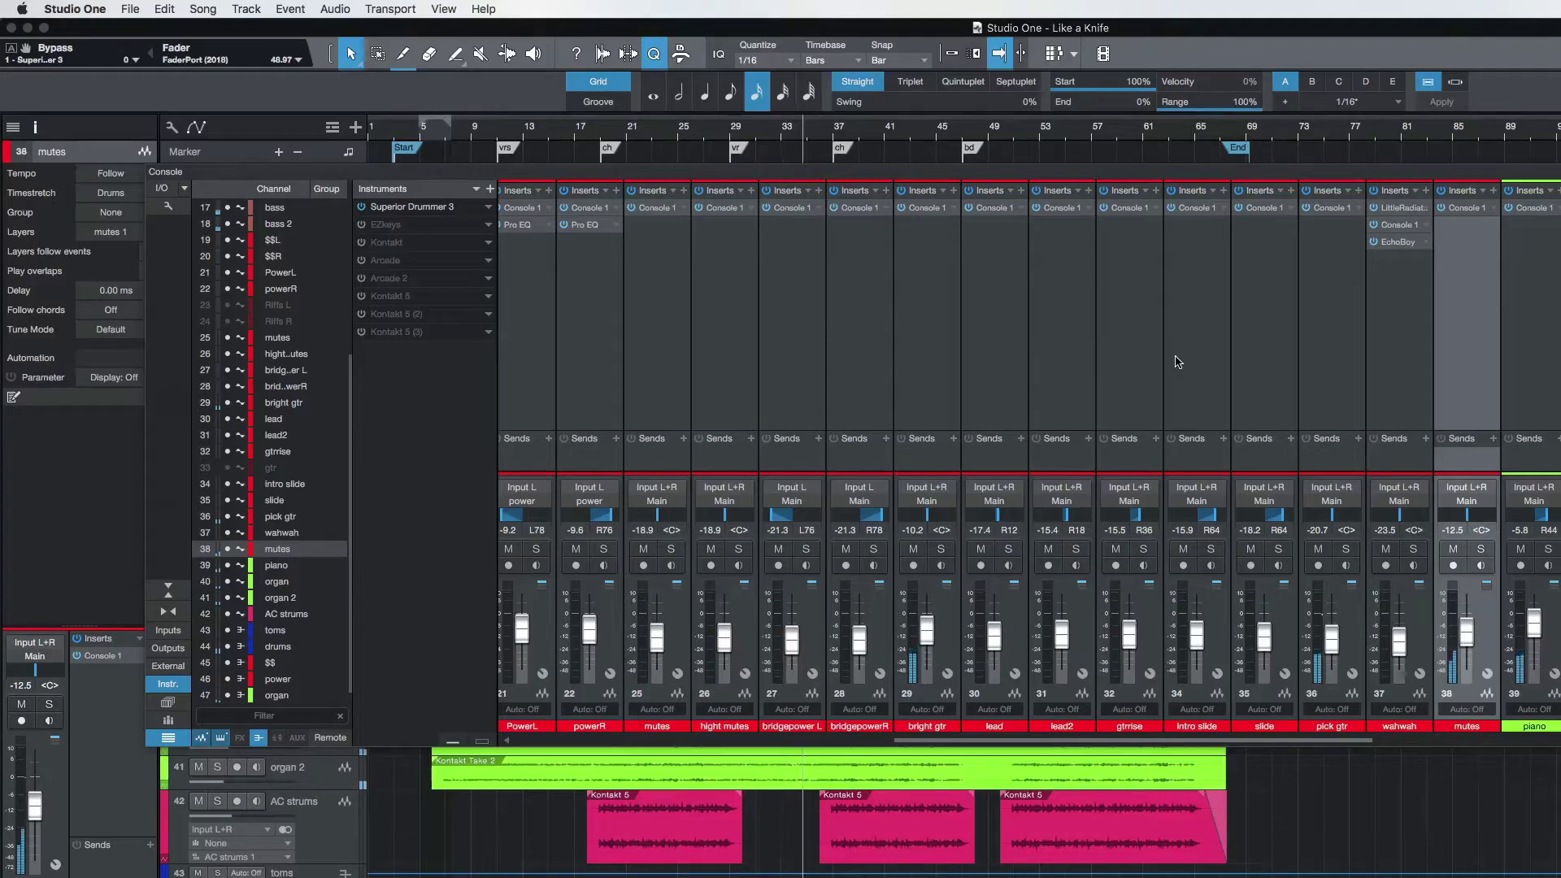
Step: Compare the mix with the 06 Back in Black Copy track in REFERENCE 2 and check it in Tonal Balance Control
scroll(1178, 362, left, 10)
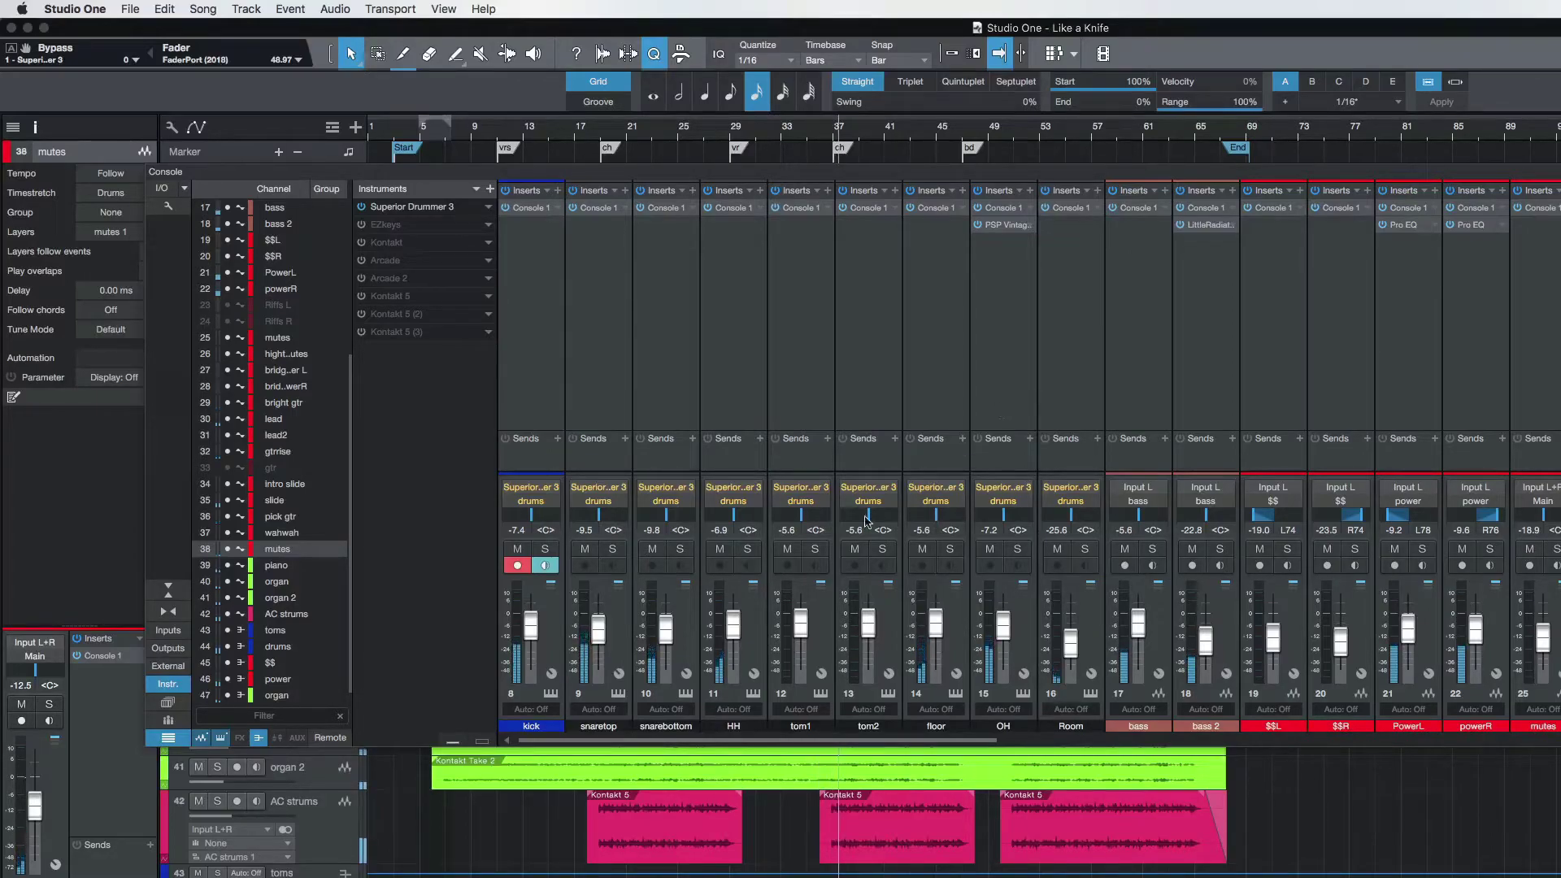
click(545, 638)
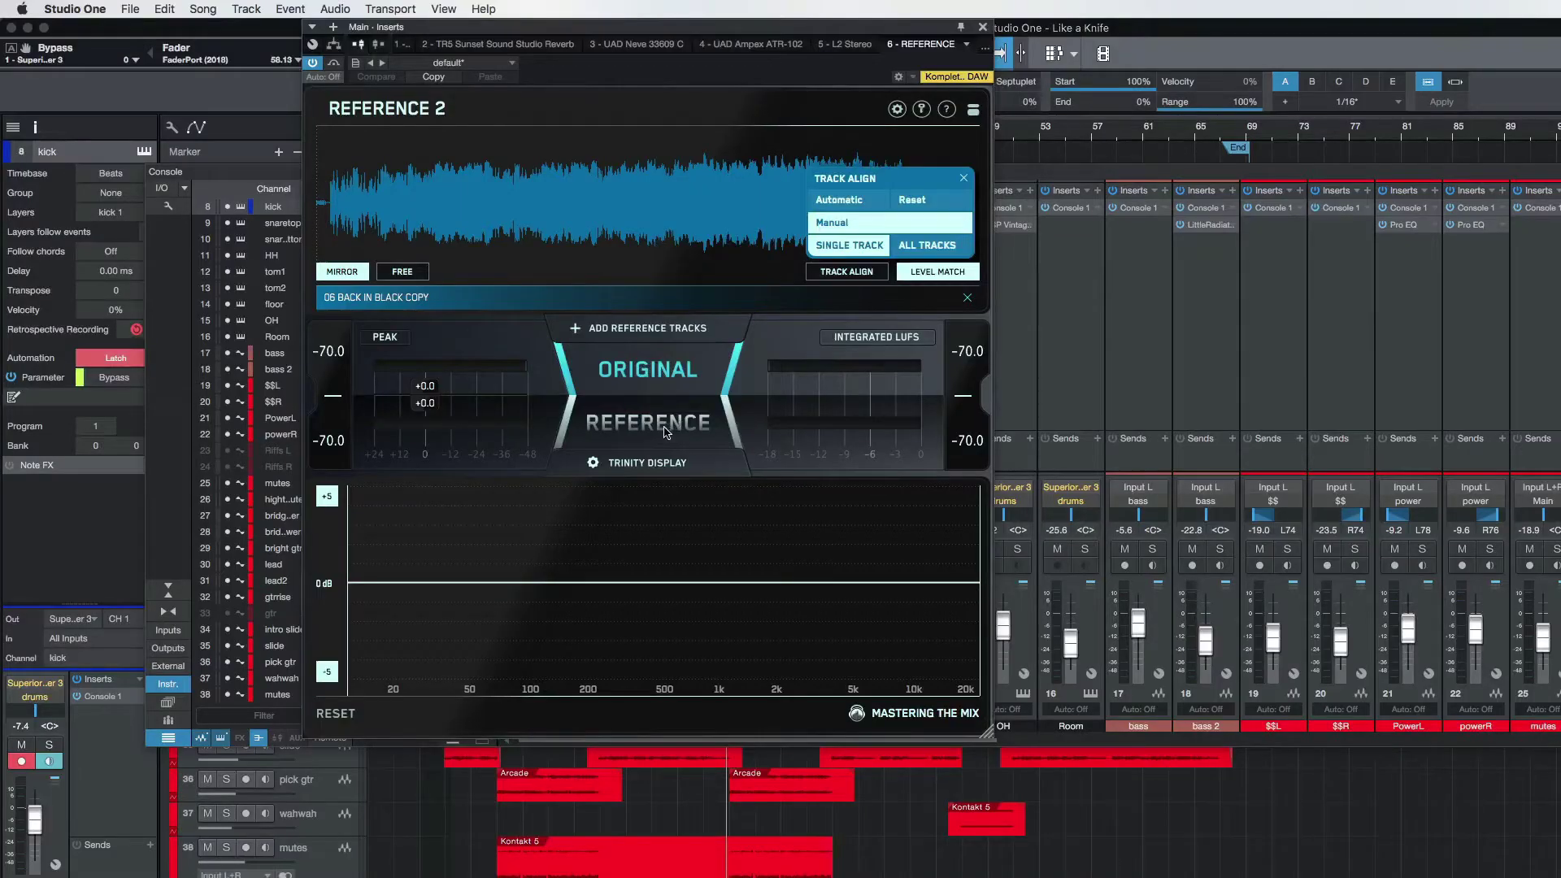
click(665, 432)
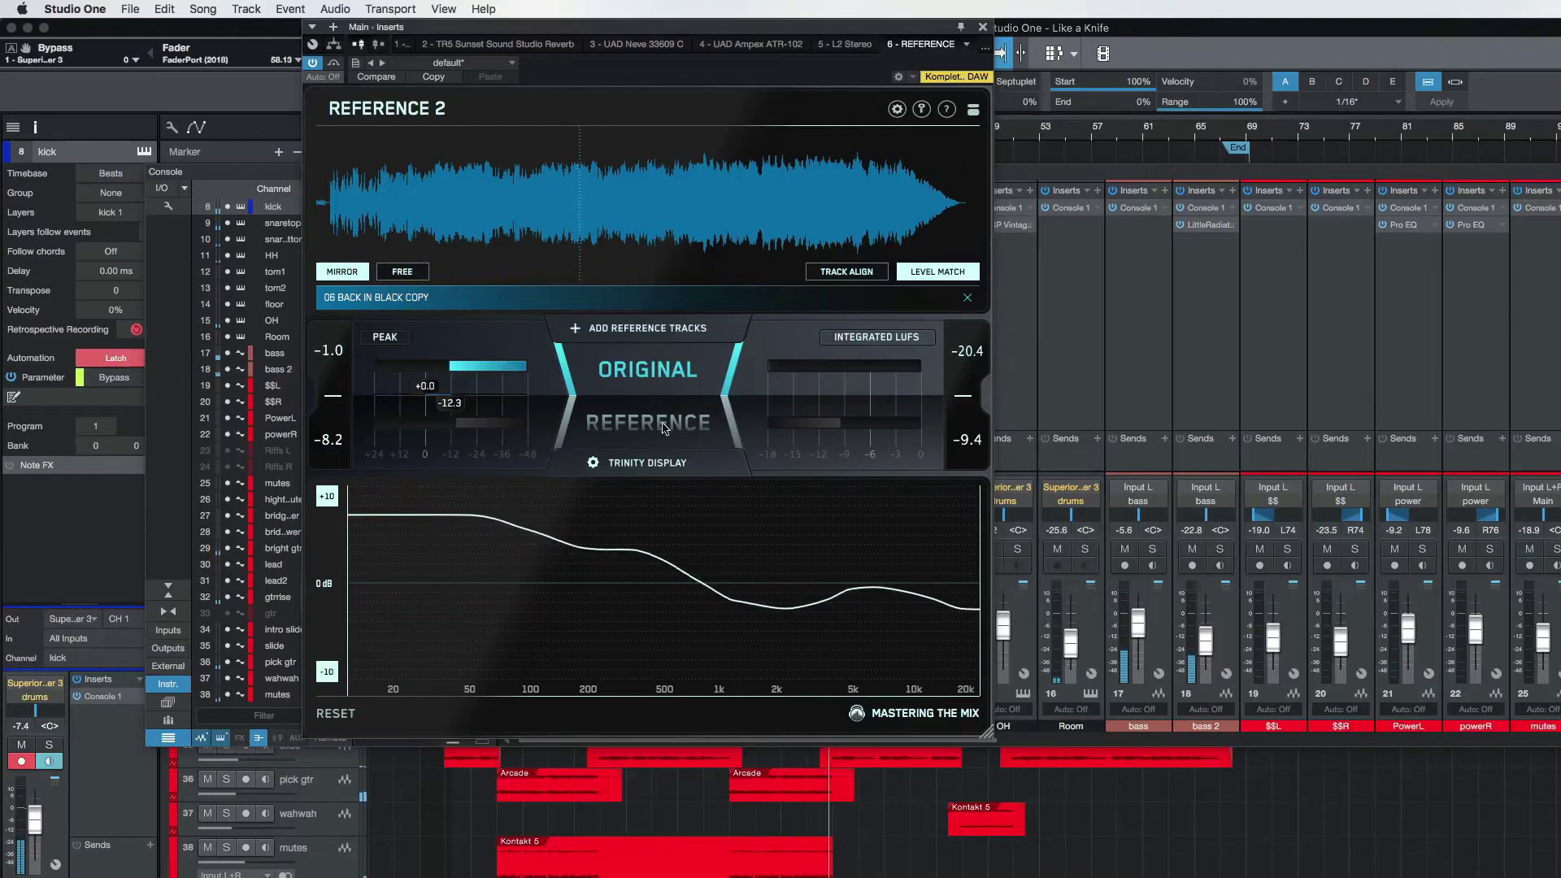
drag(569, 27, 602, 234)
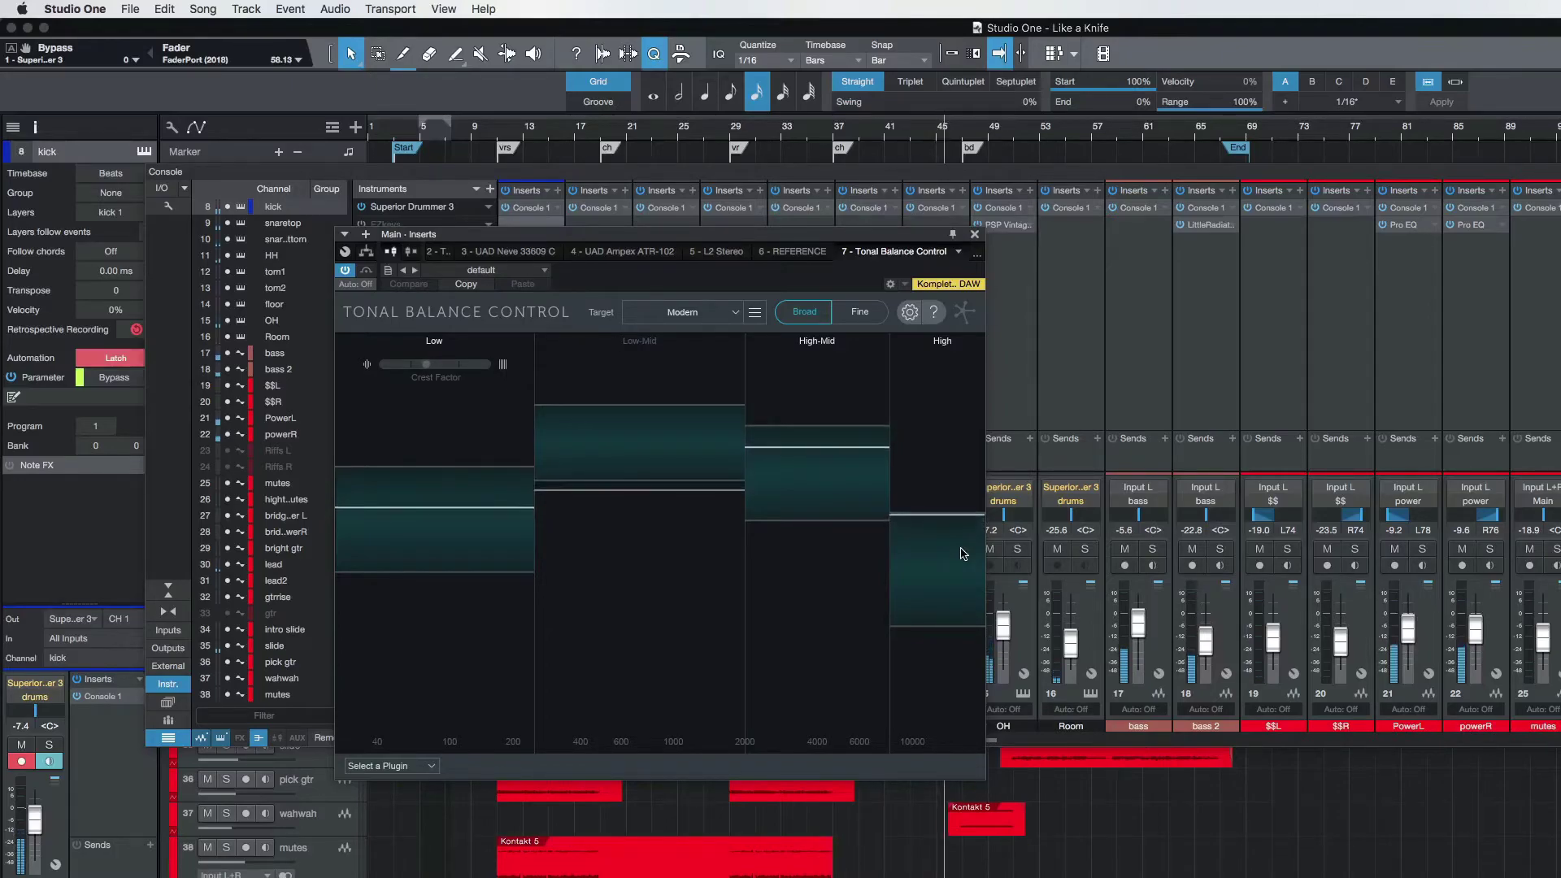
click(974, 234)
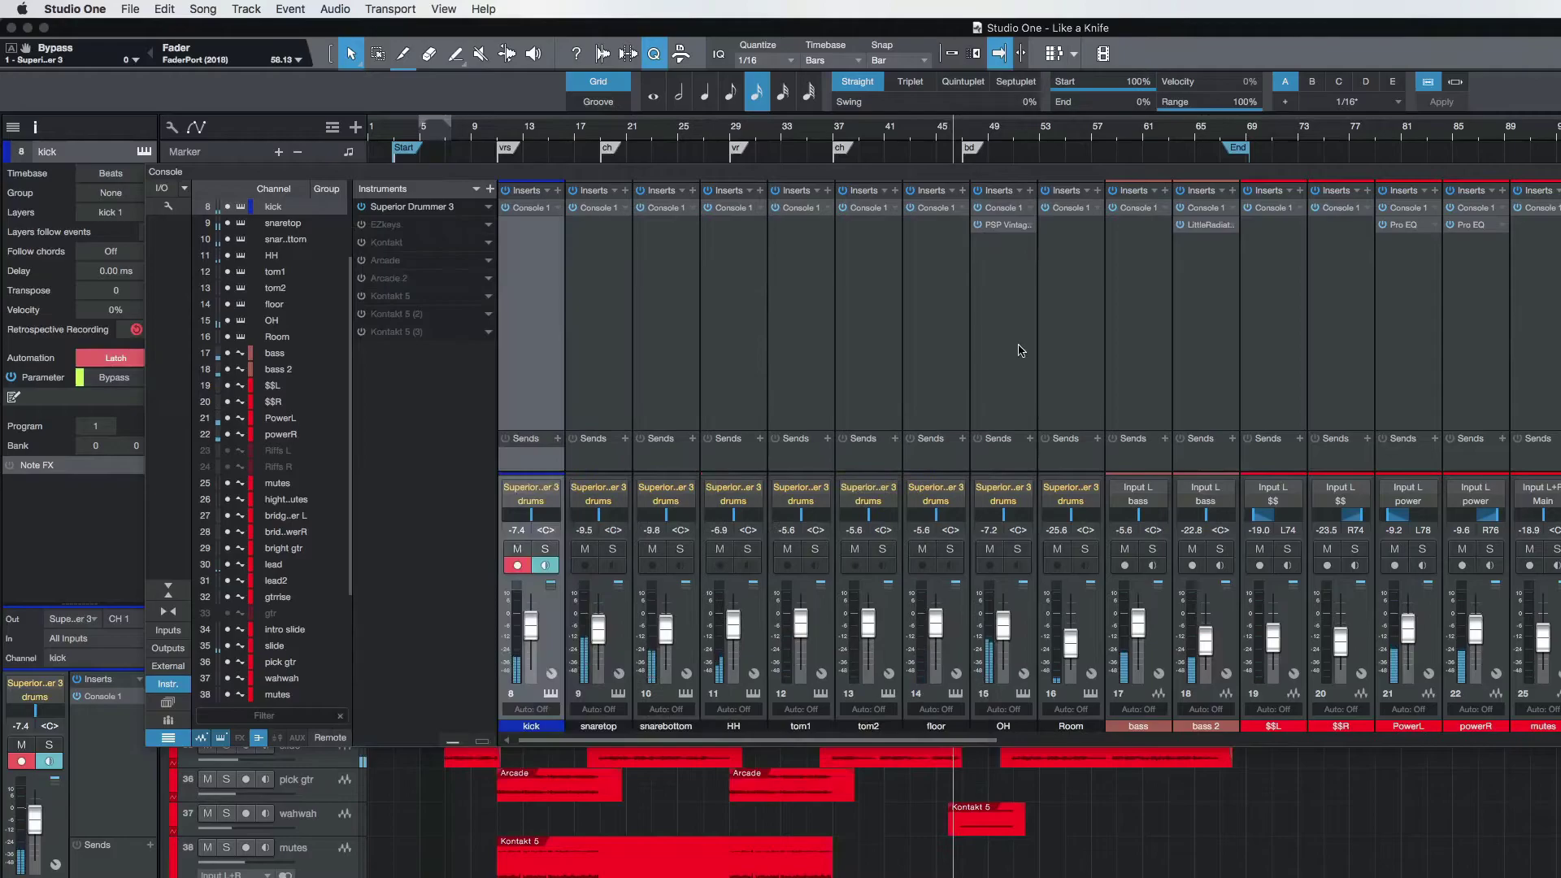
Step: Review the HH track's Console 1 settings and raise its fader to -6.6 dB
click(757, 638)
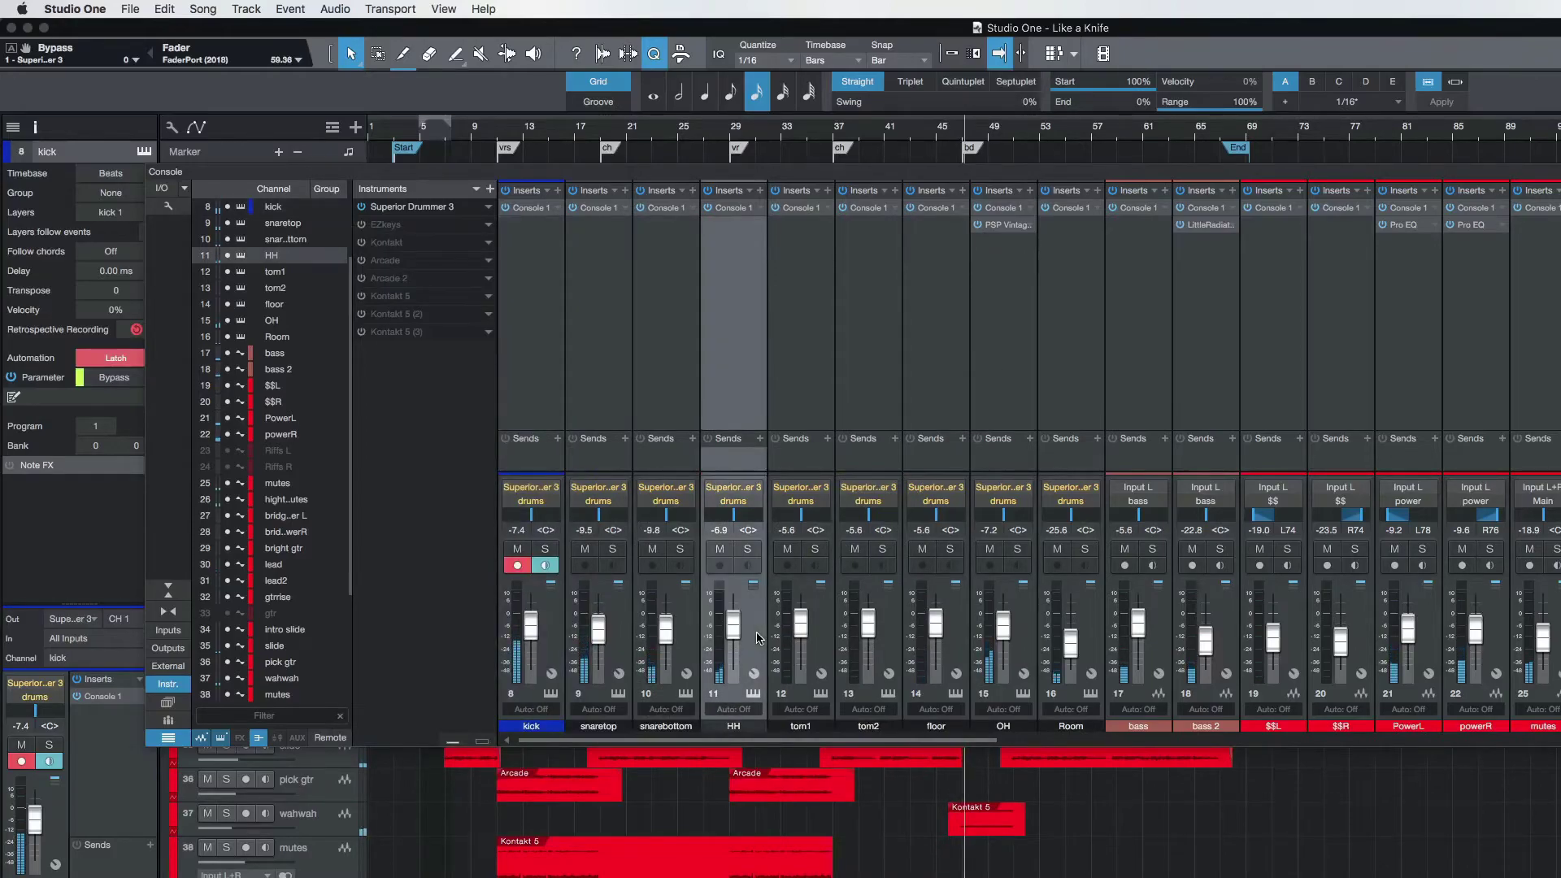
click(736, 209)
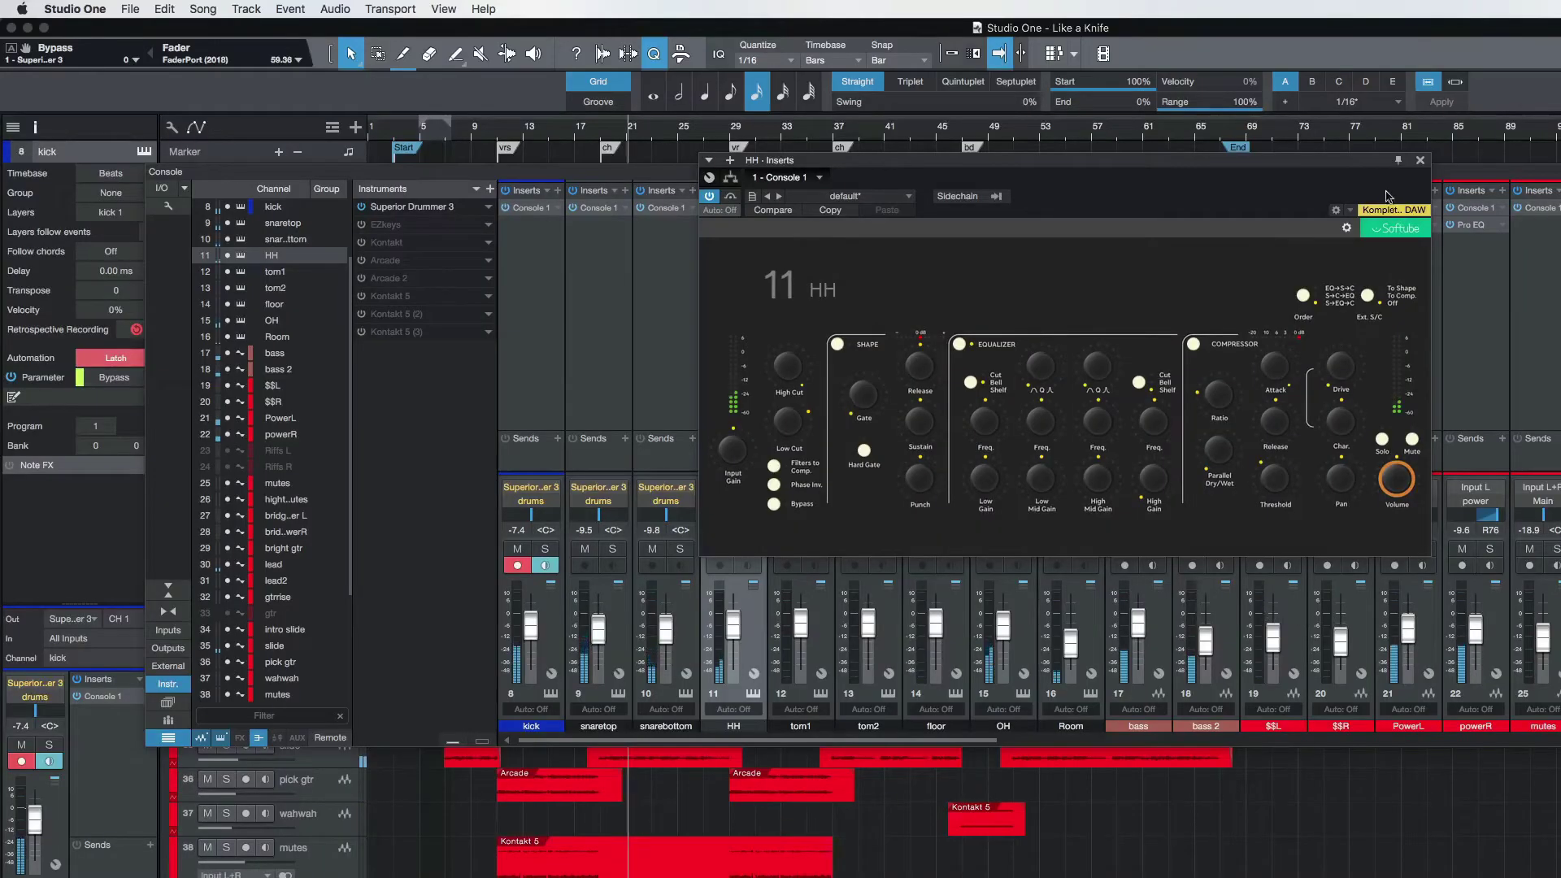
click(1420, 160)
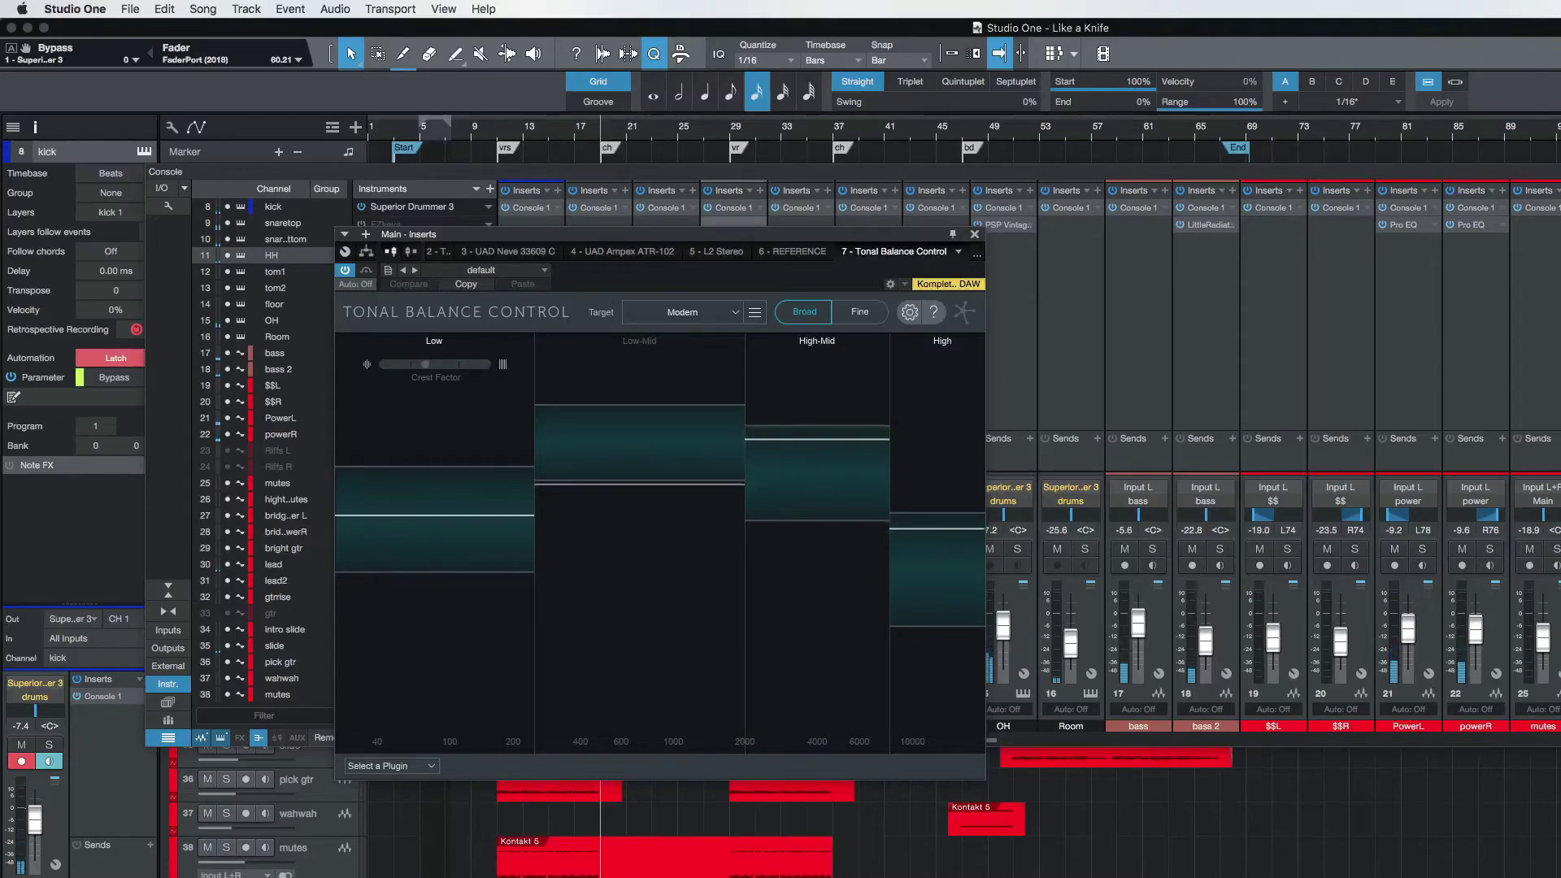
Step: Recheck the playing mix in Tonal Balance Control and REFERENCE 2, viewing the Level Match options
click(975, 235)
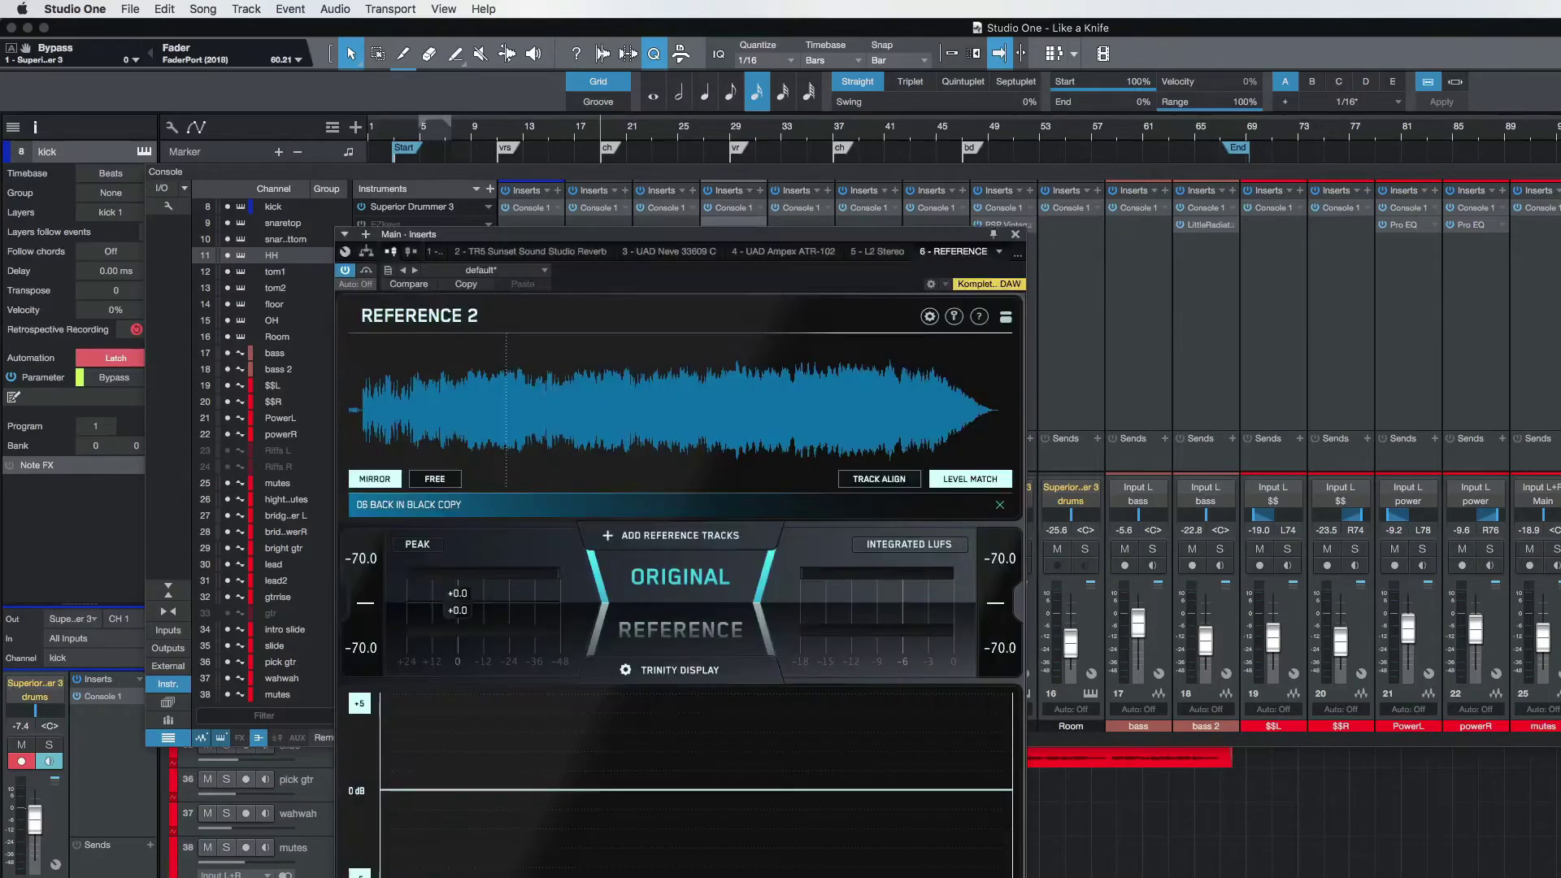
key(space)
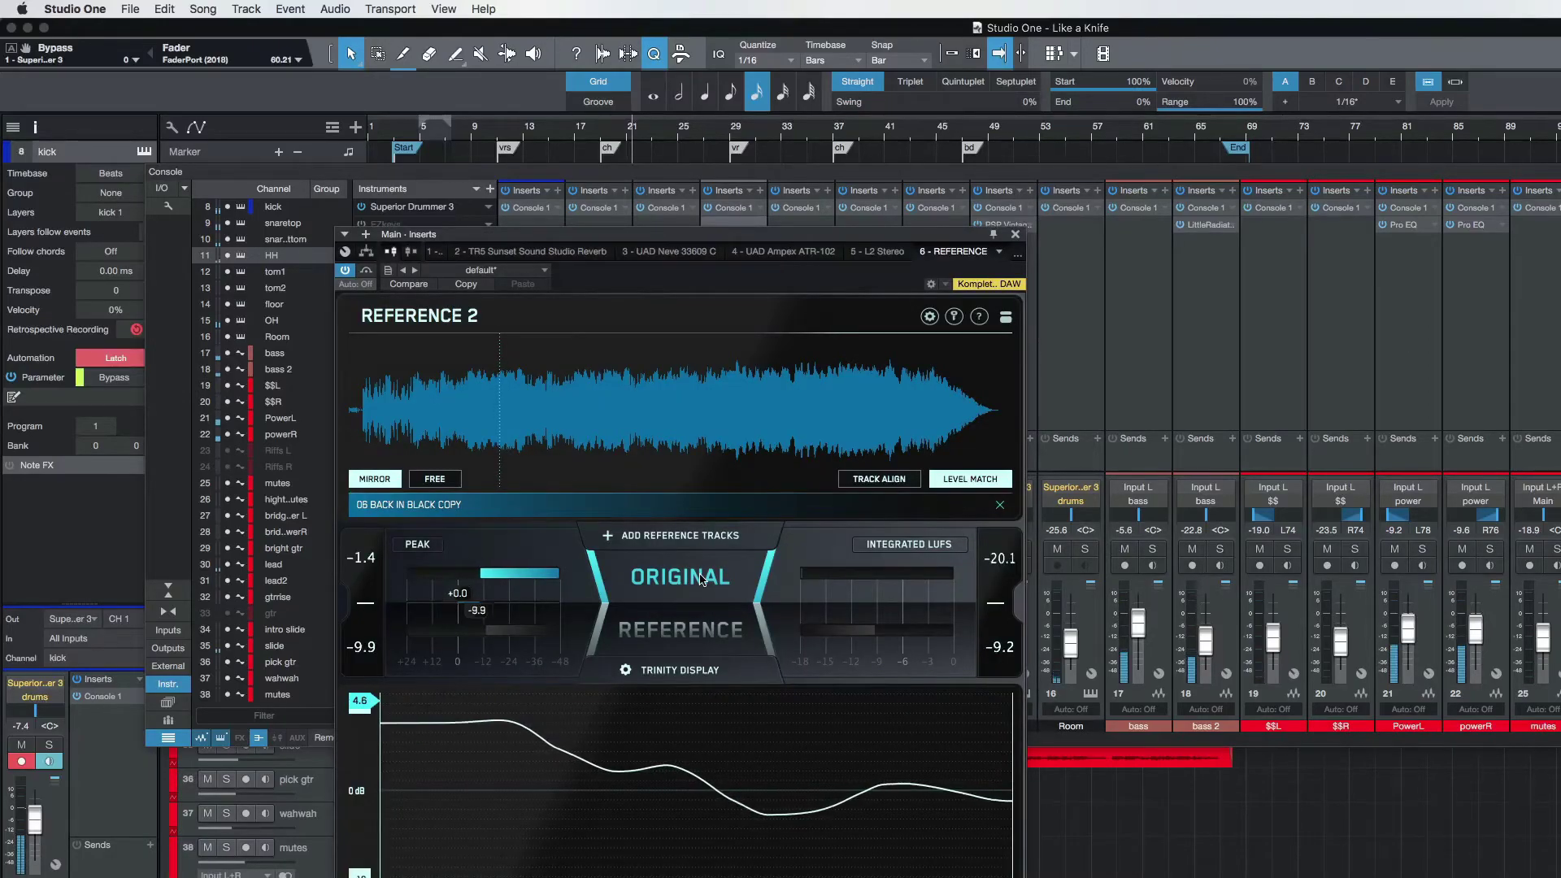
click(970, 479)
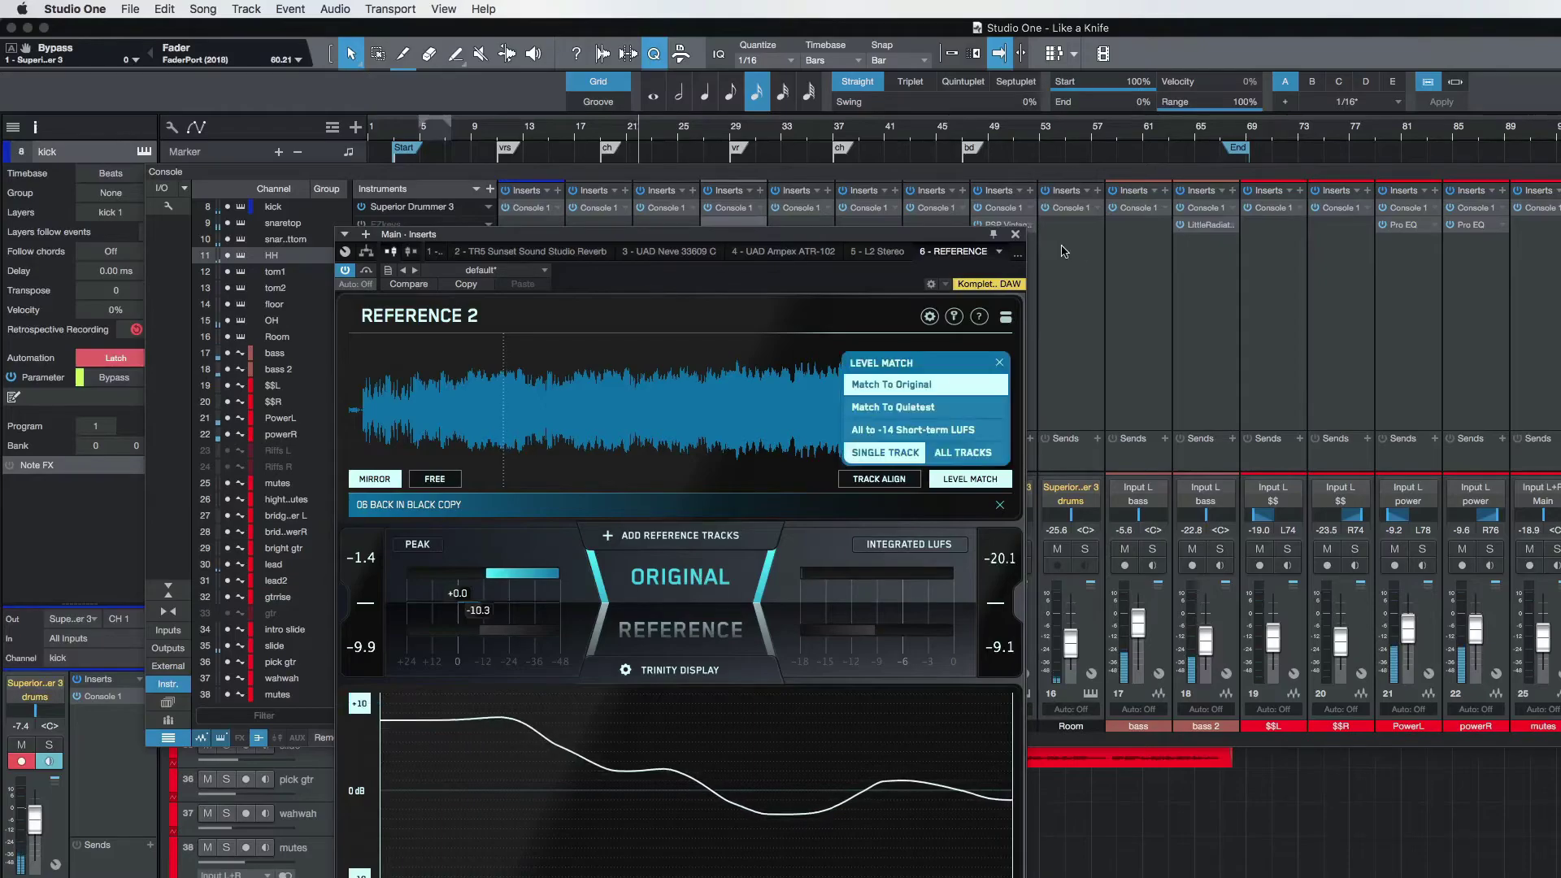
click(1015, 234)
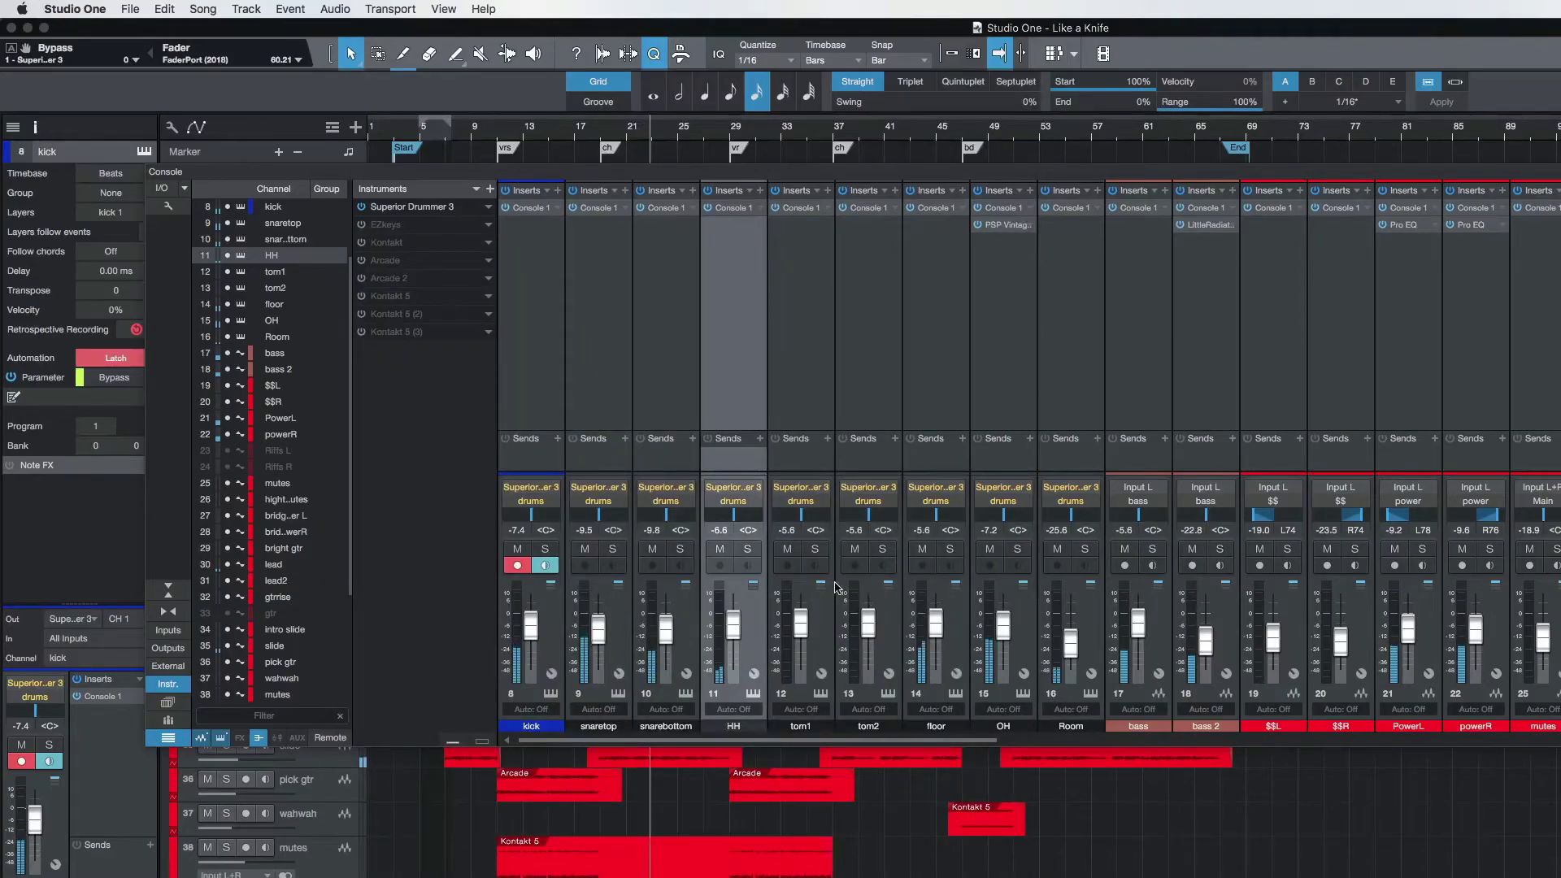
Step: Set the loop range over the first chorus, from bar 19 to bar 29, and briefly audition OH in solo
click(603, 121)
drag(602, 122, 744, 161)
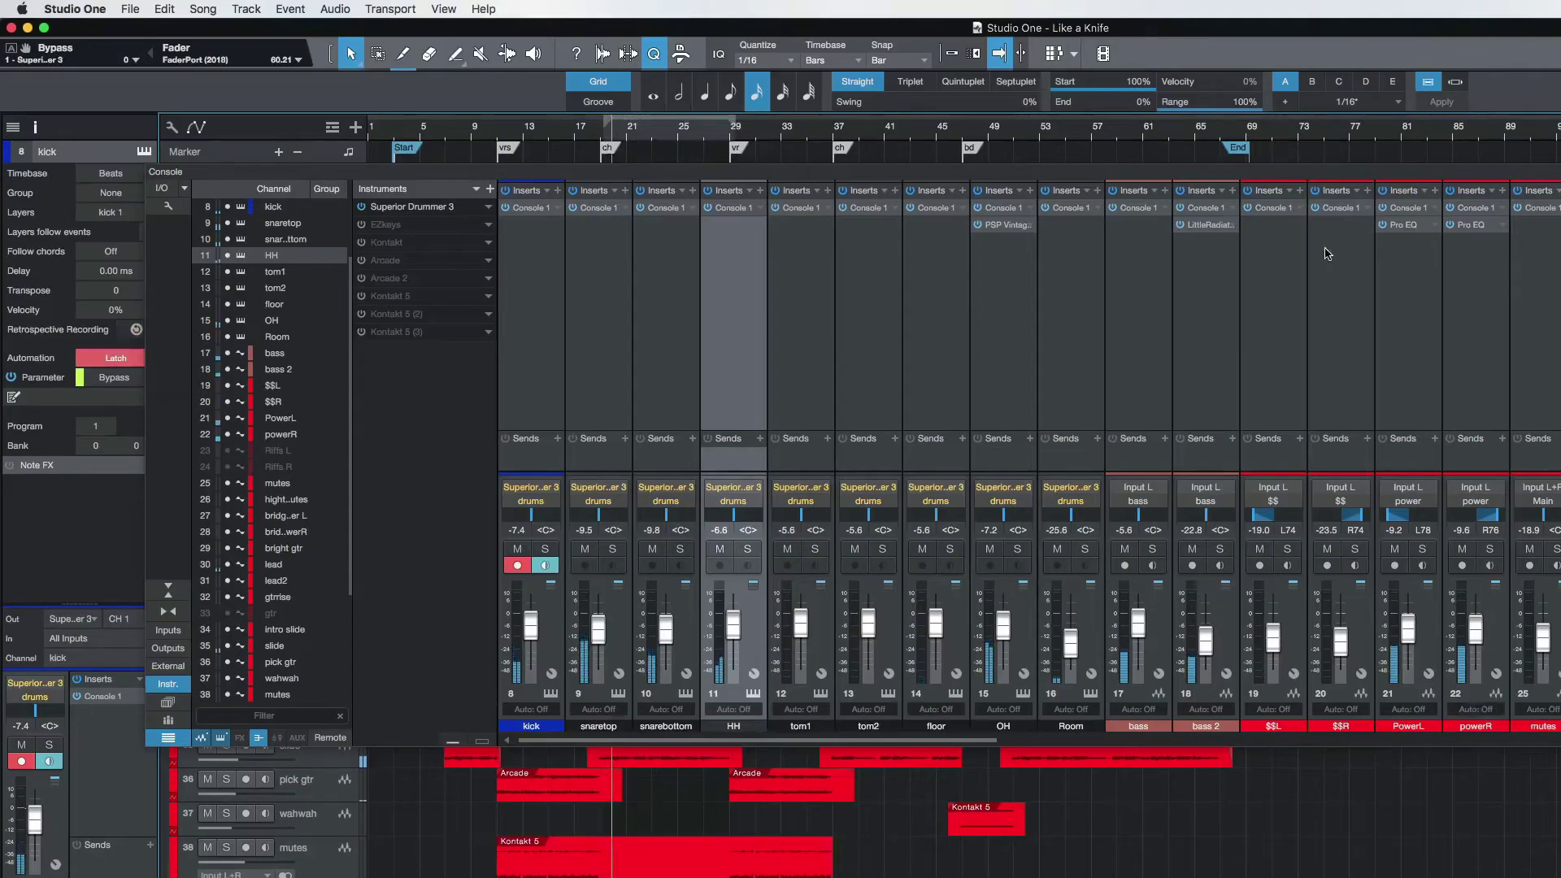
click(1018, 551)
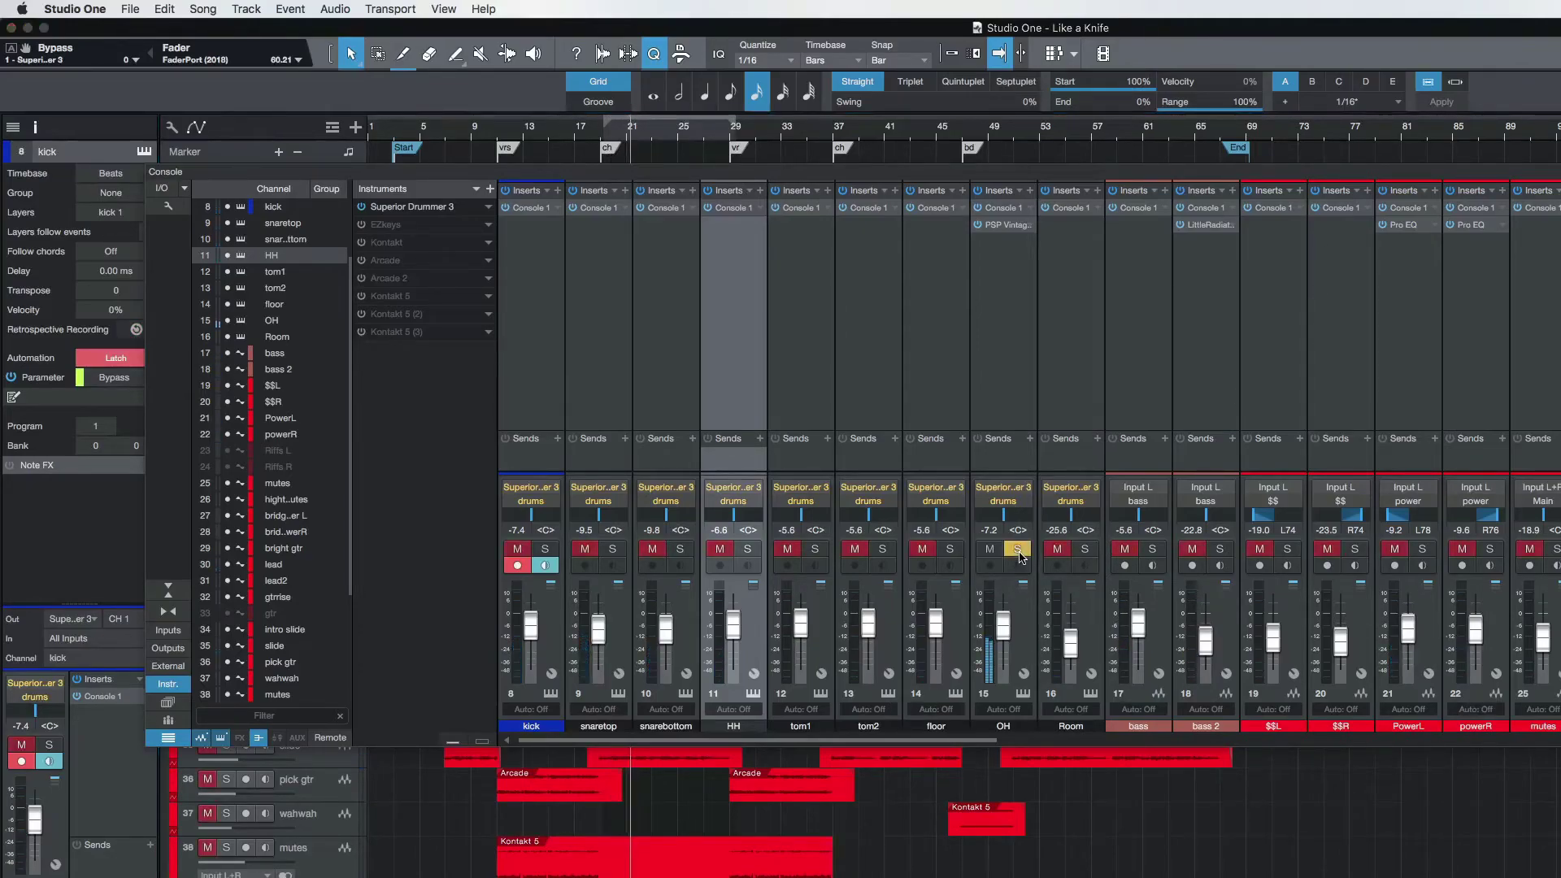
click(1018, 550)
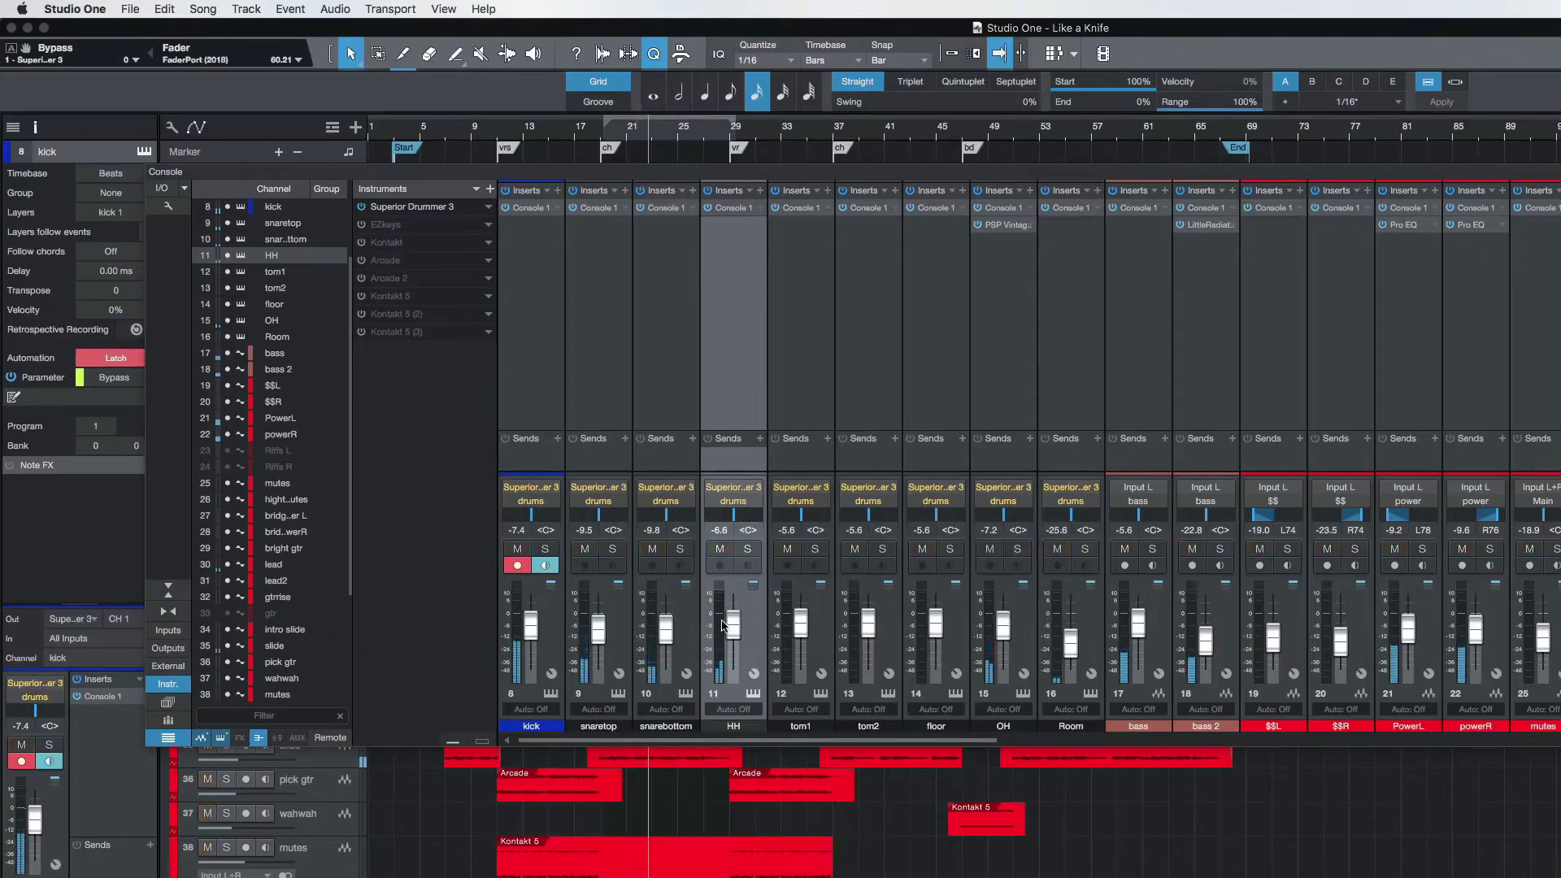
Step: Review the snaretop track's Console 1 settings and set its fader to -9.7 dB while listening to the chorus
click(616, 634)
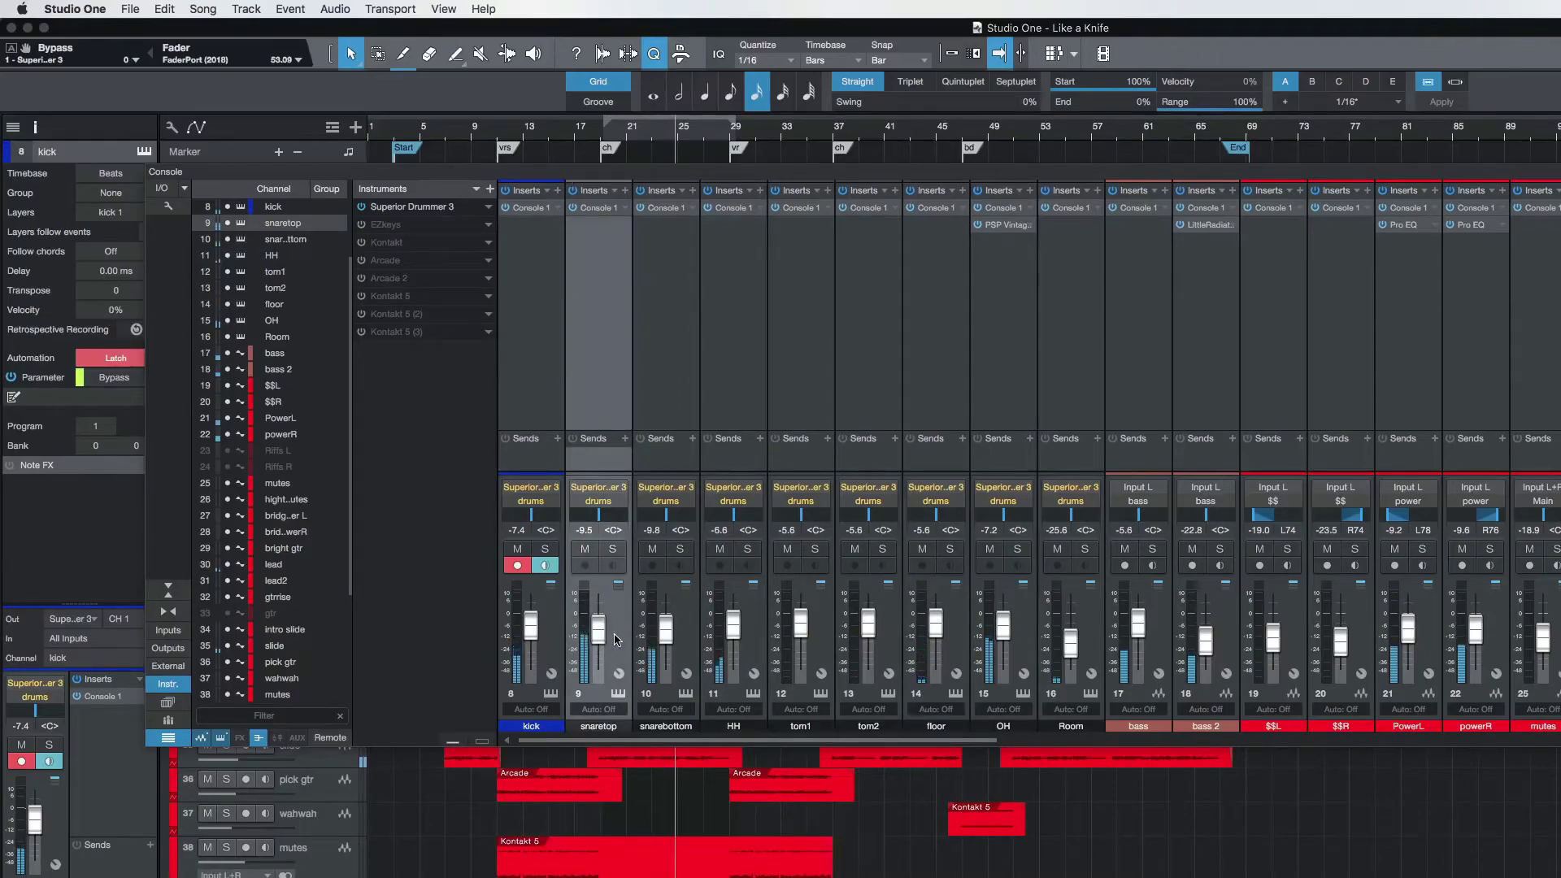
scroll(616, 640, up, 2)
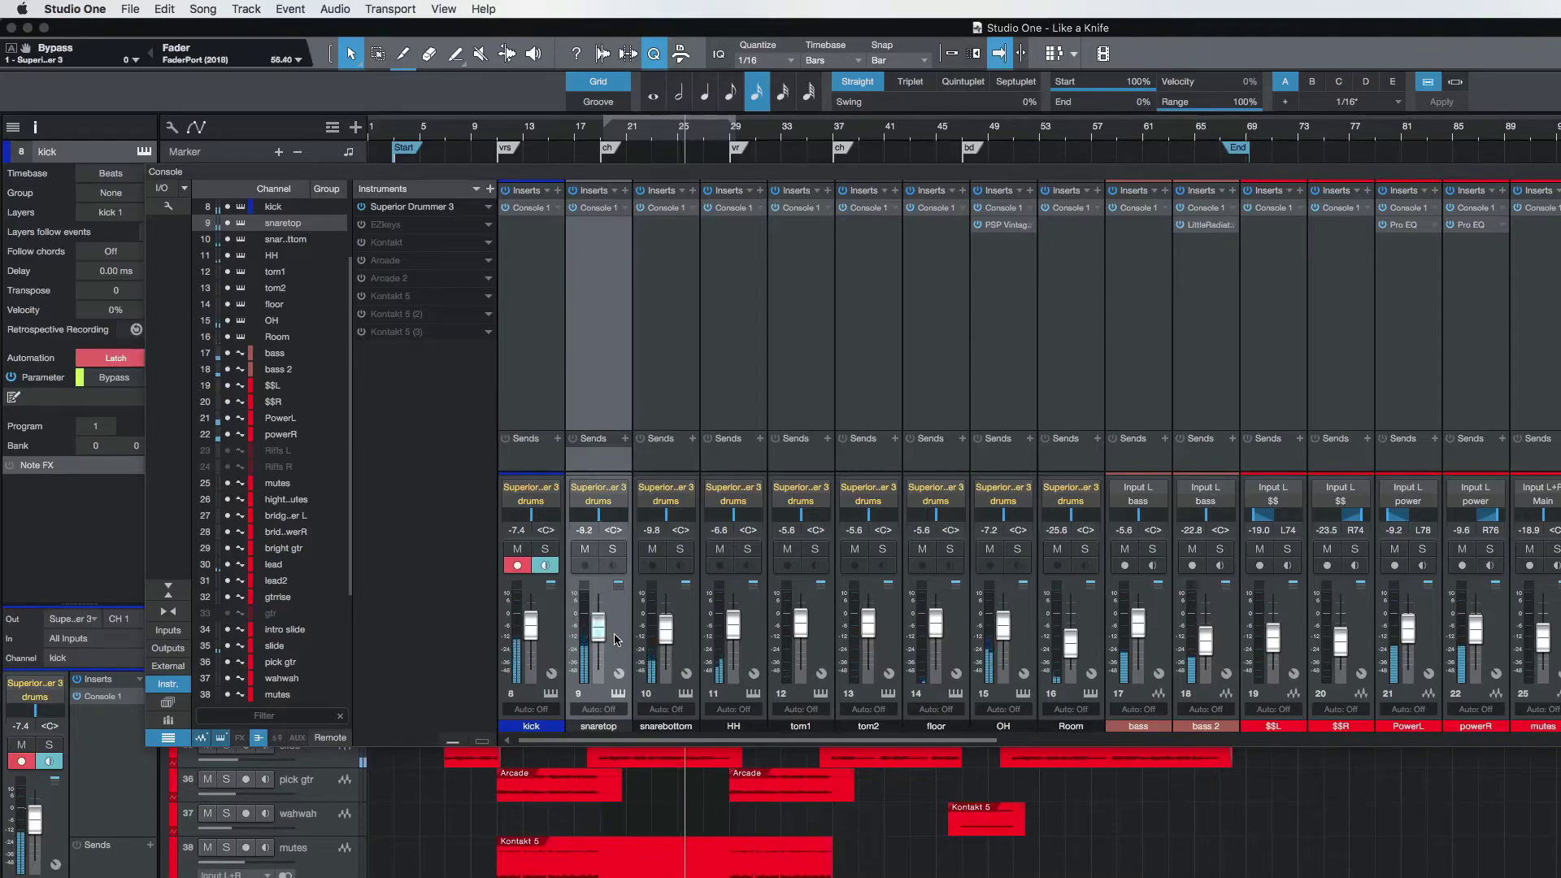
scroll(615, 640, up, 1)
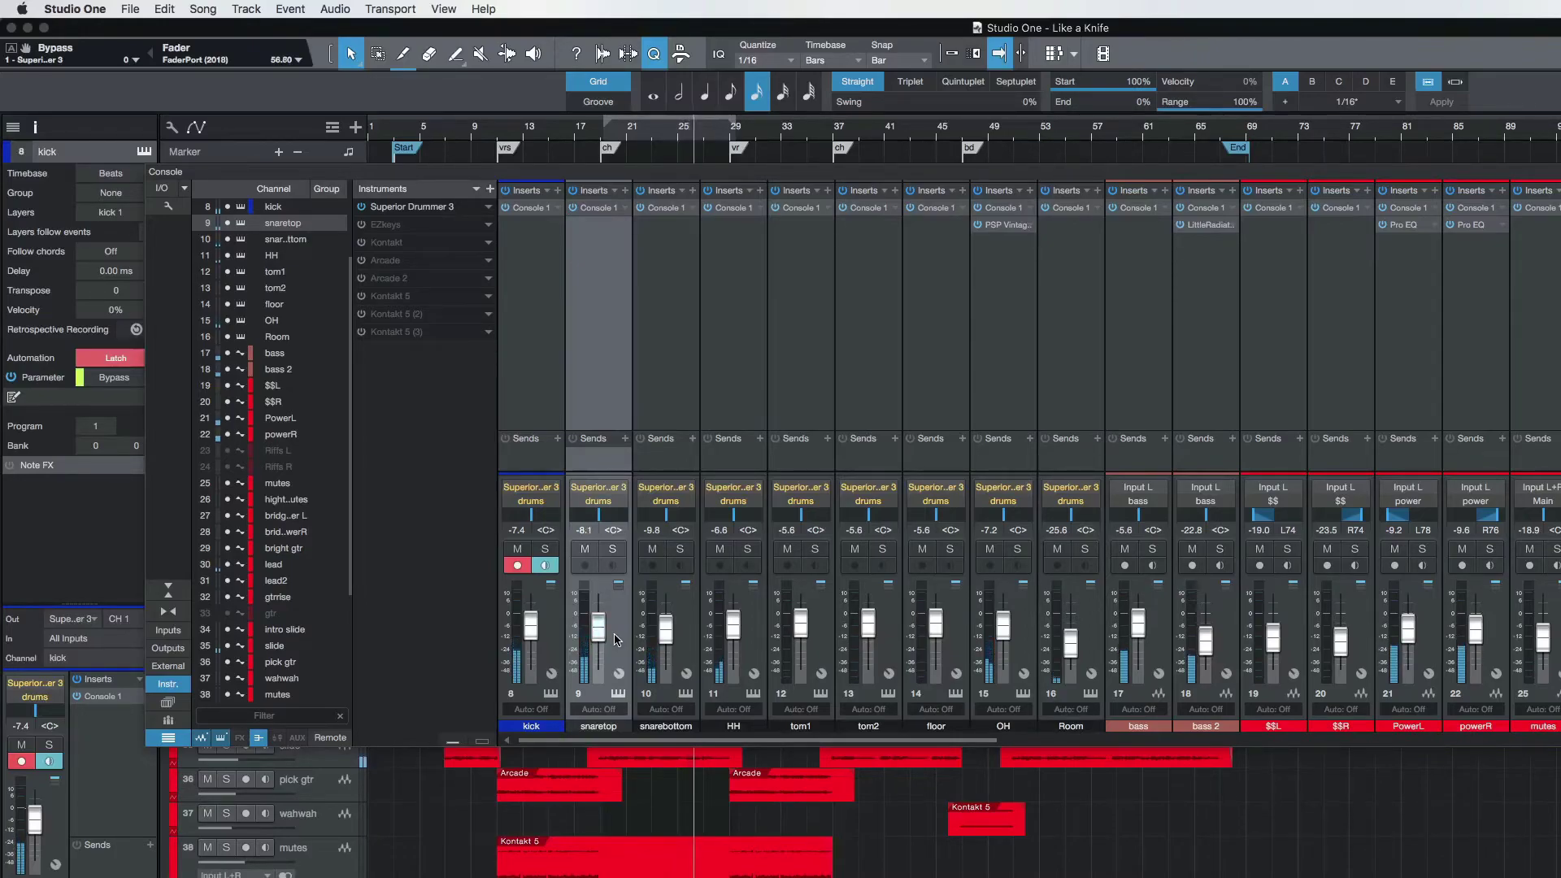
scroll(616, 640, down, 1)
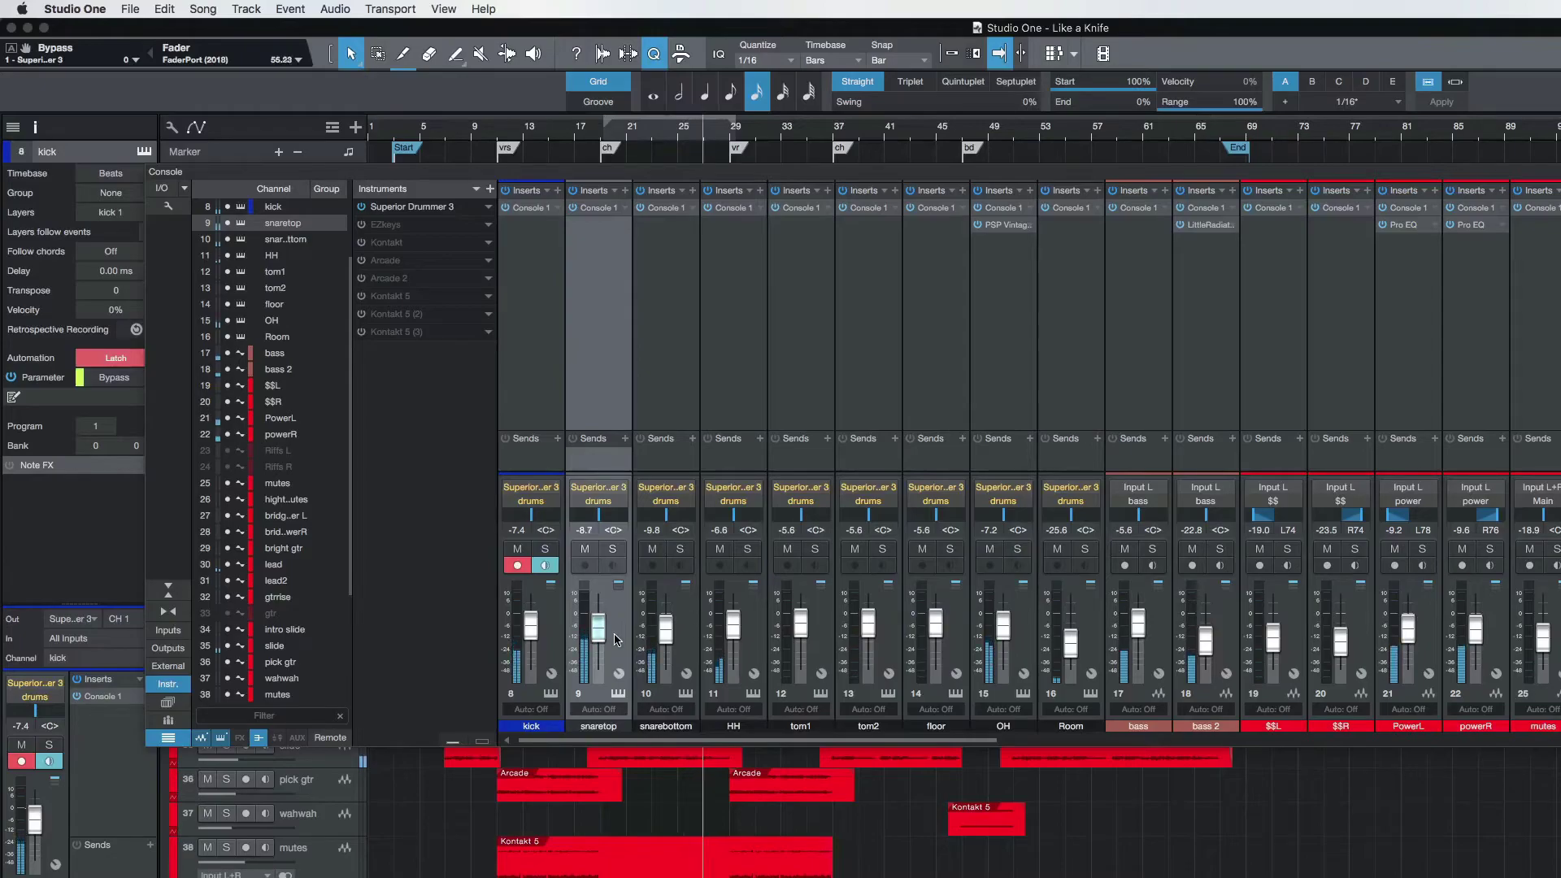
click(598, 208)
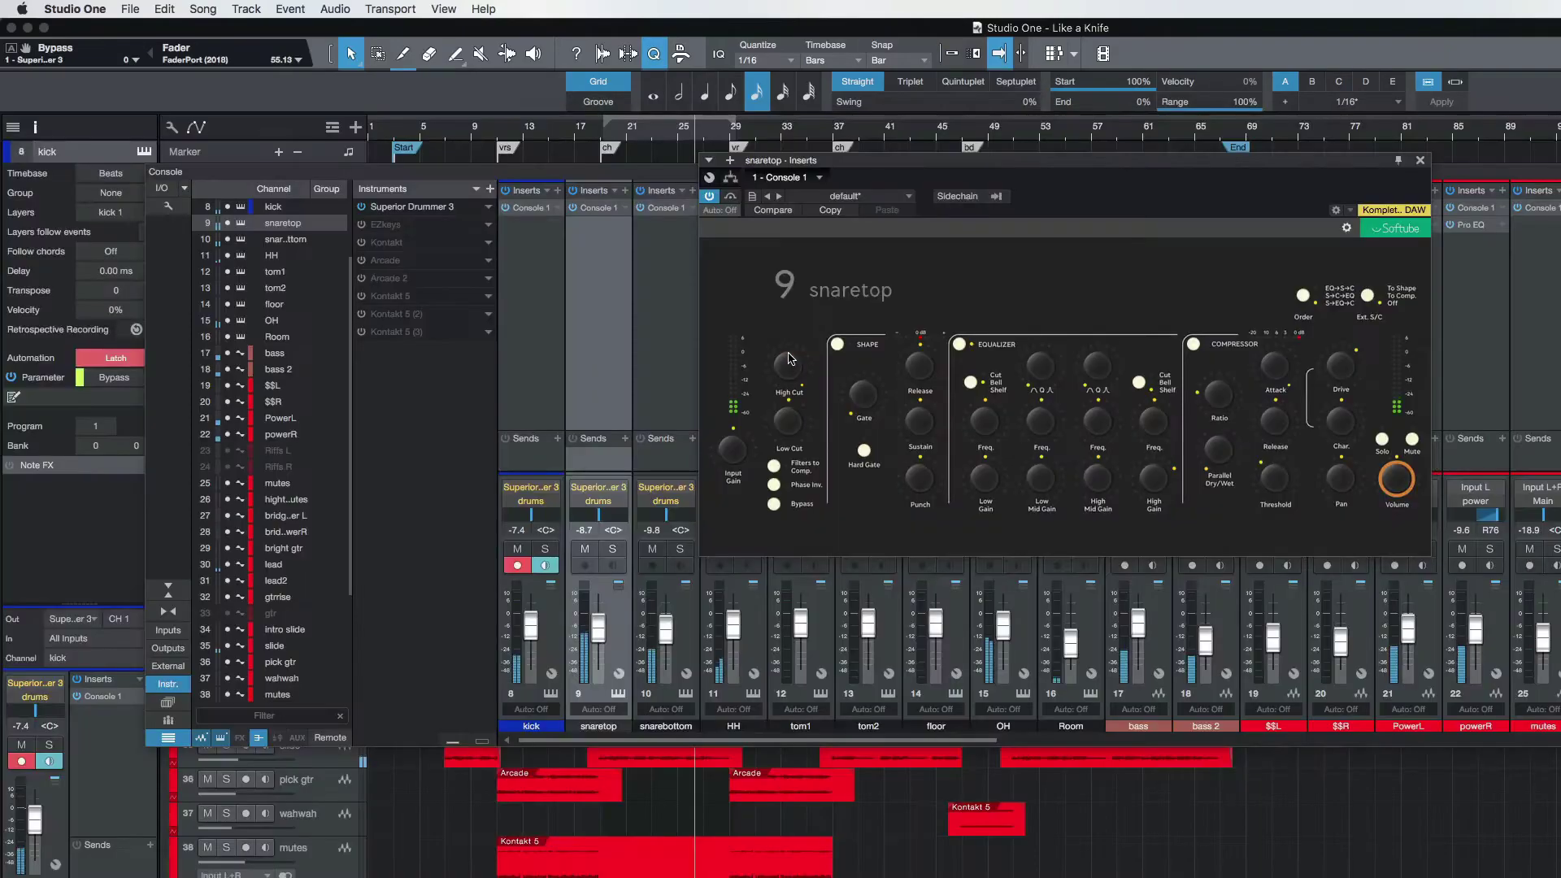
click(1420, 160)
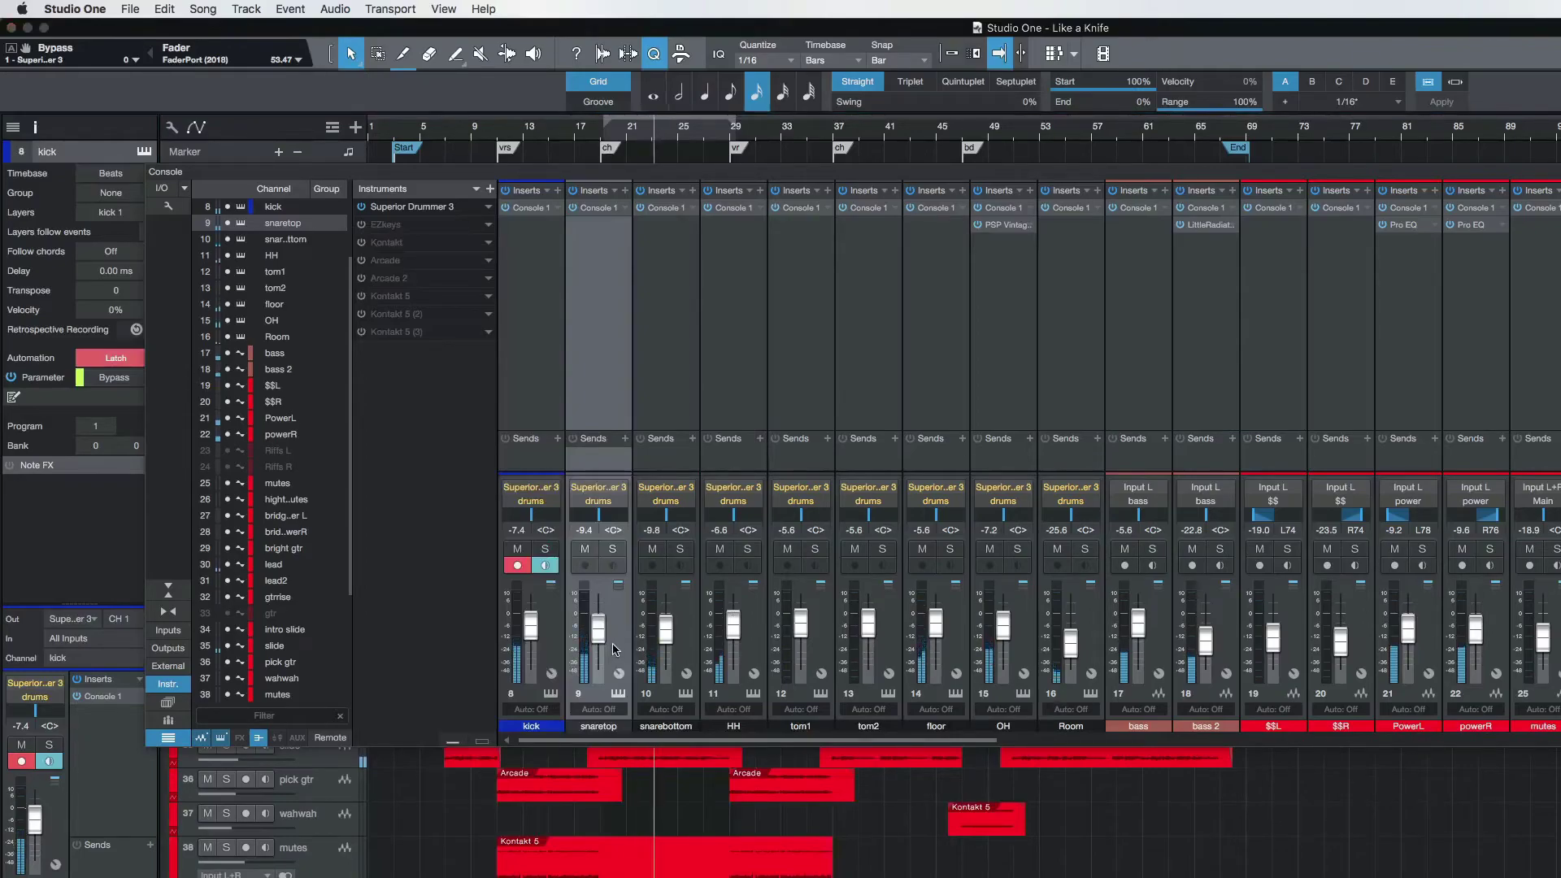
scroll(615, 650, up, 1)
scroll(616, 650, down, 3)
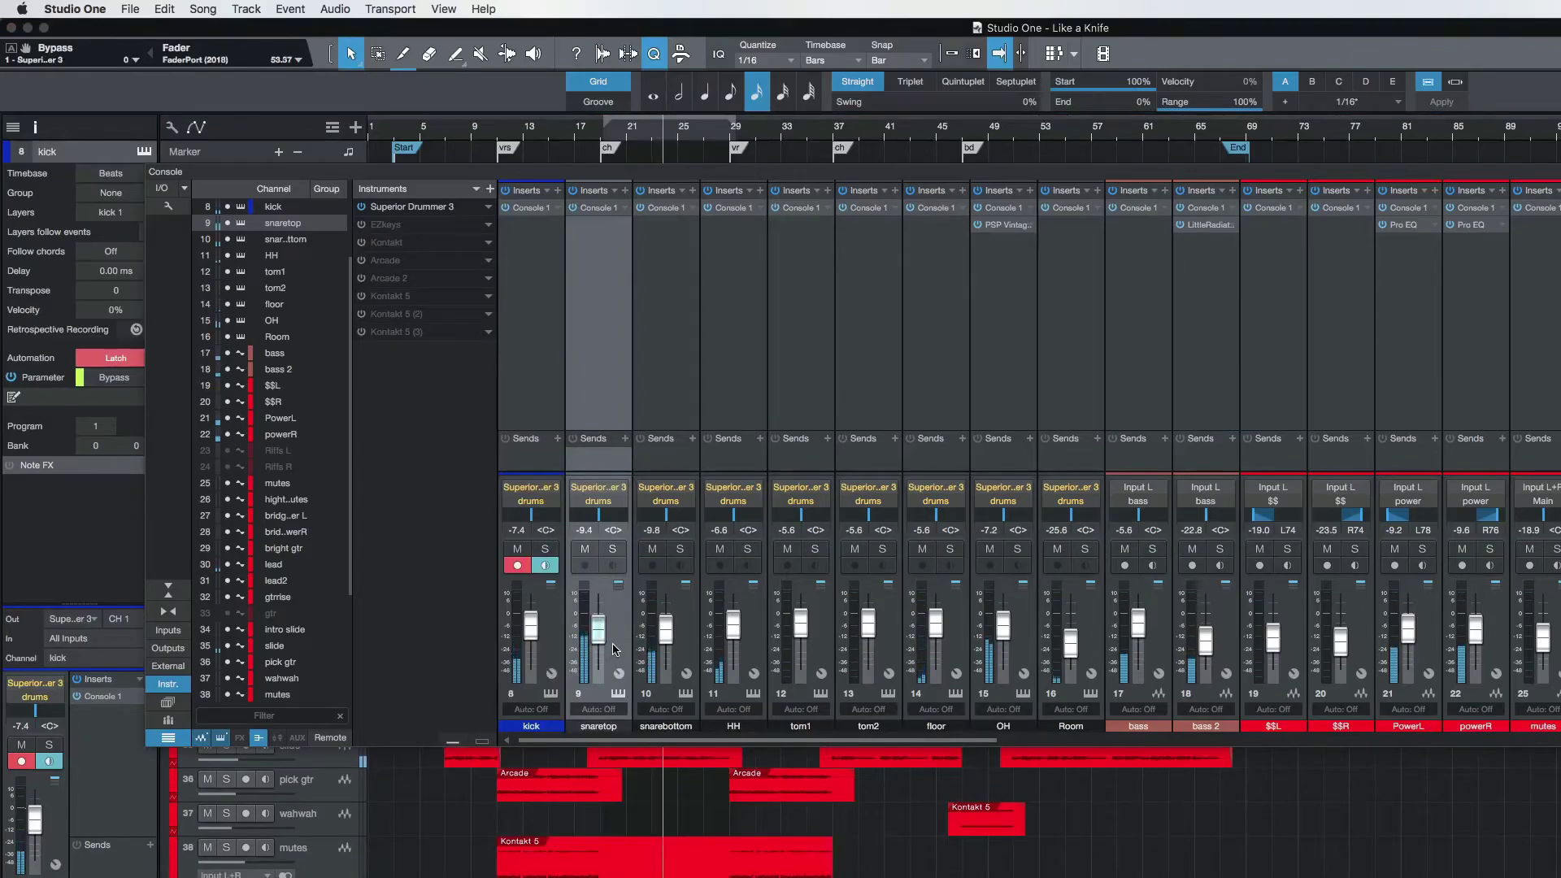
scroll(616, 650, down, 1)
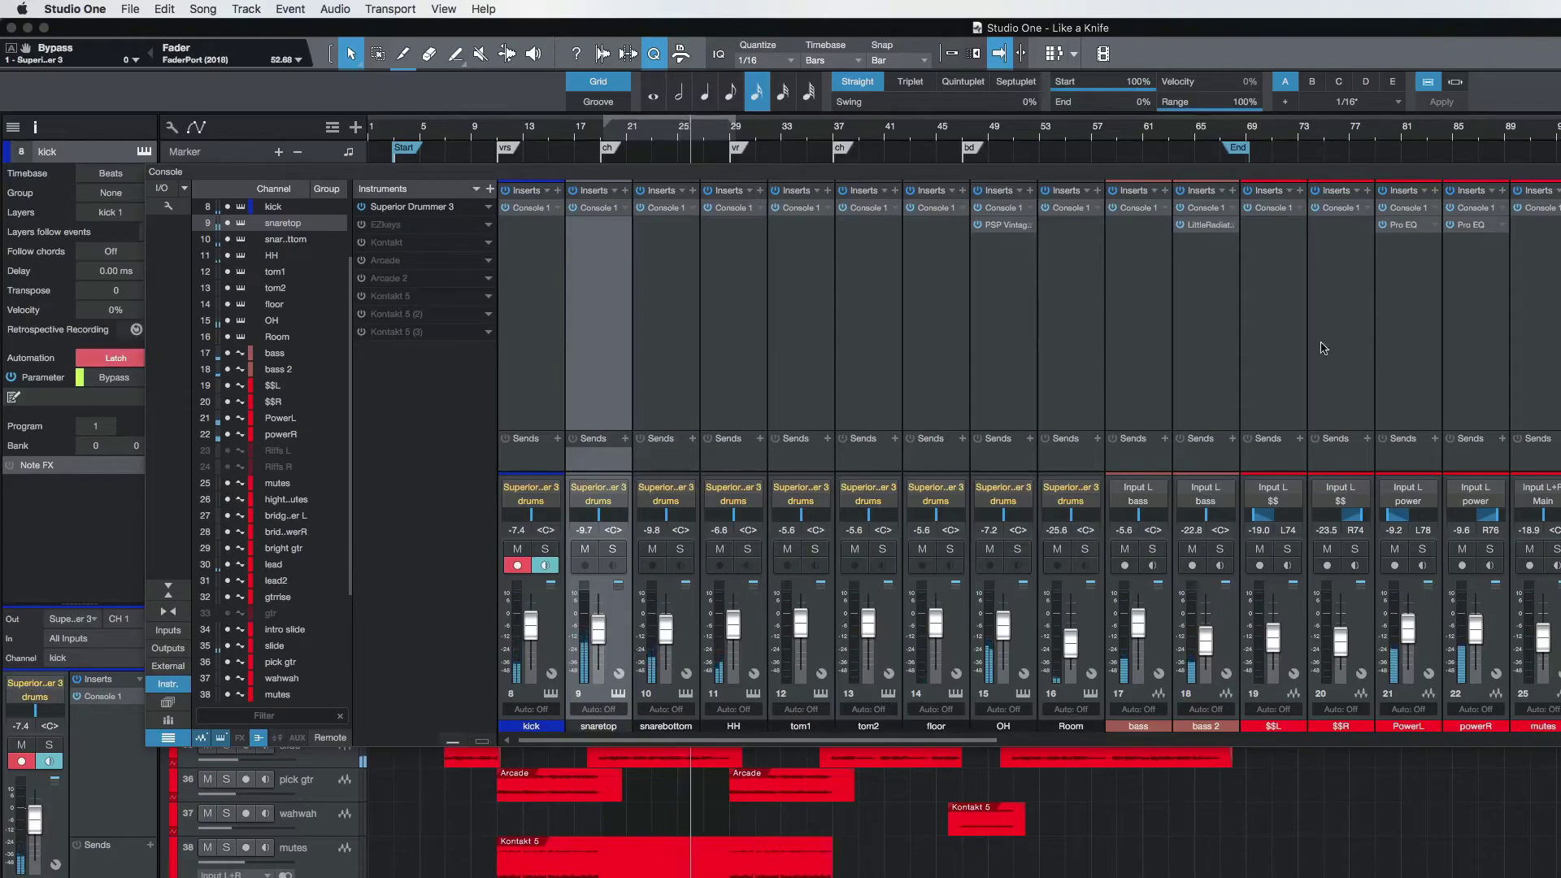
Step: Replay from just before the first chorus and set the organ bus automation mode to Touch
click(588, 136)
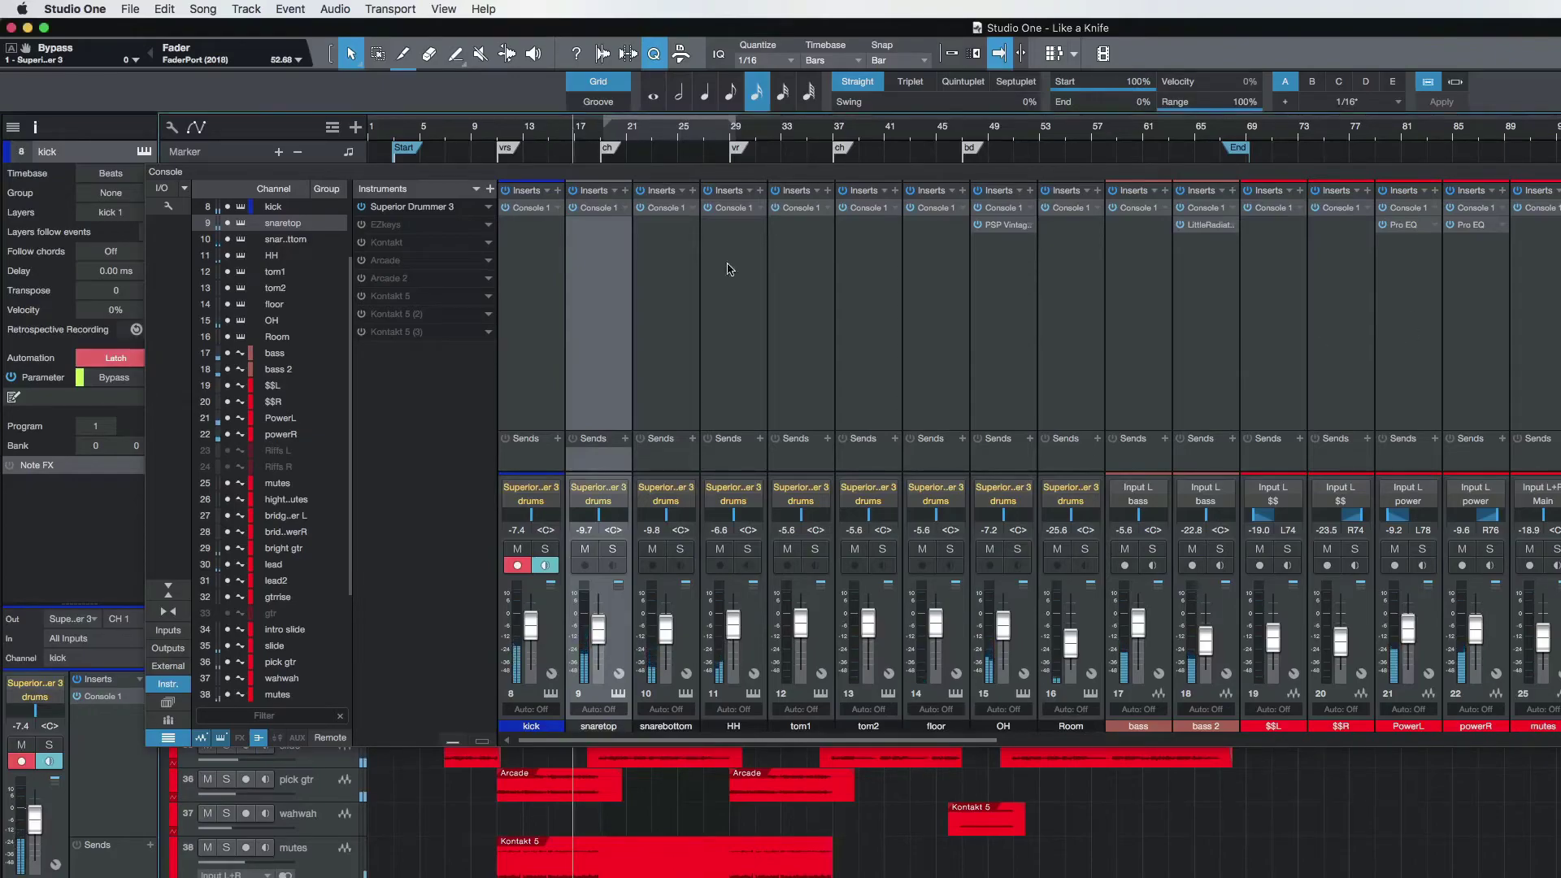
scroll(1325, 360, right, 15)
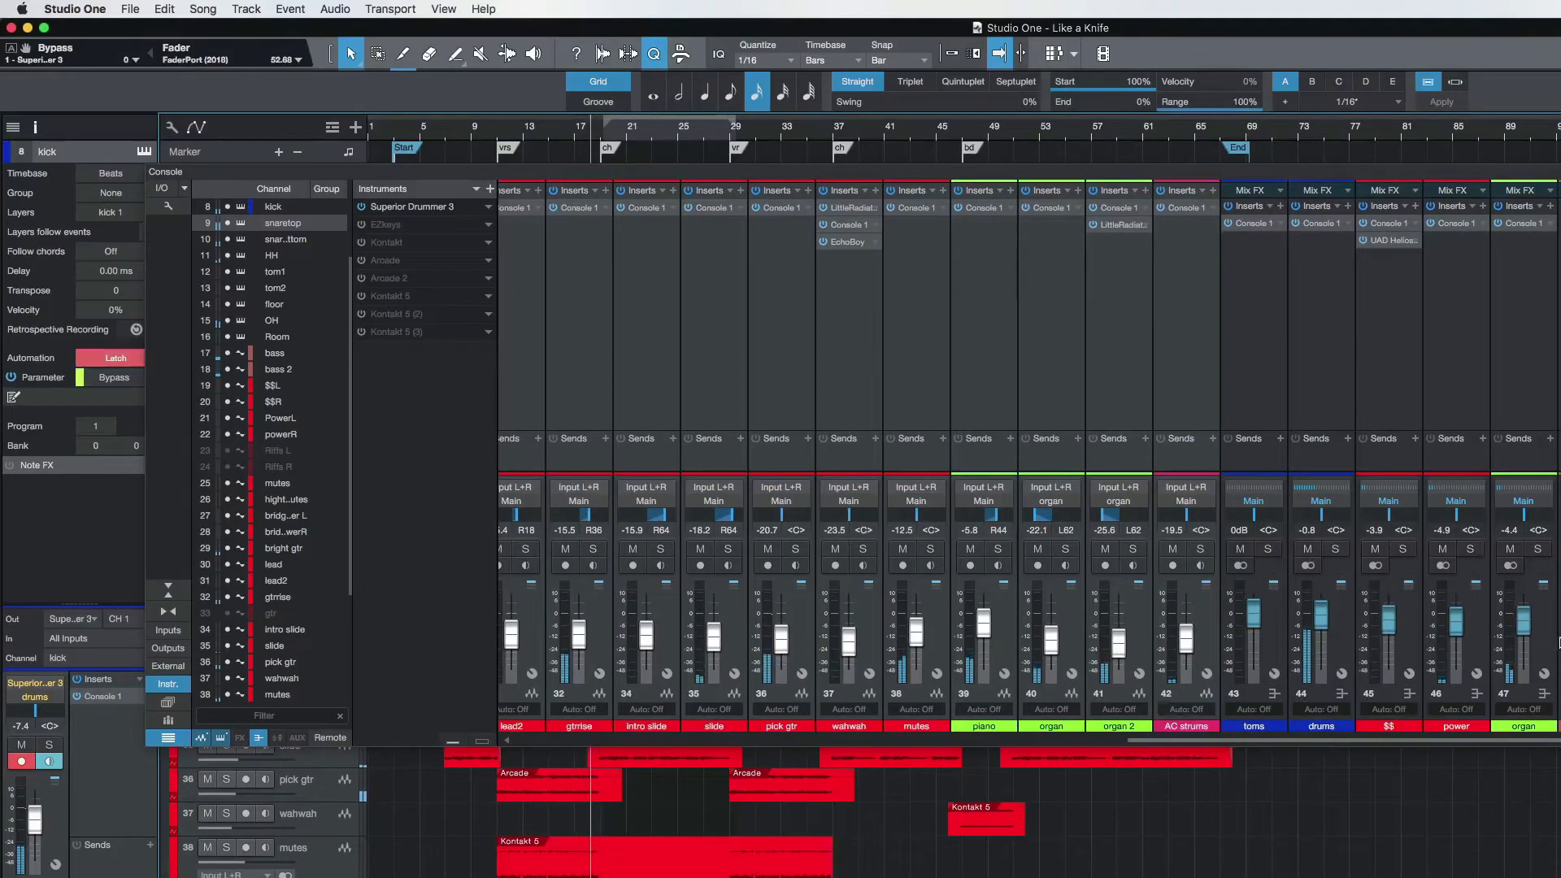
click(1523, 726)
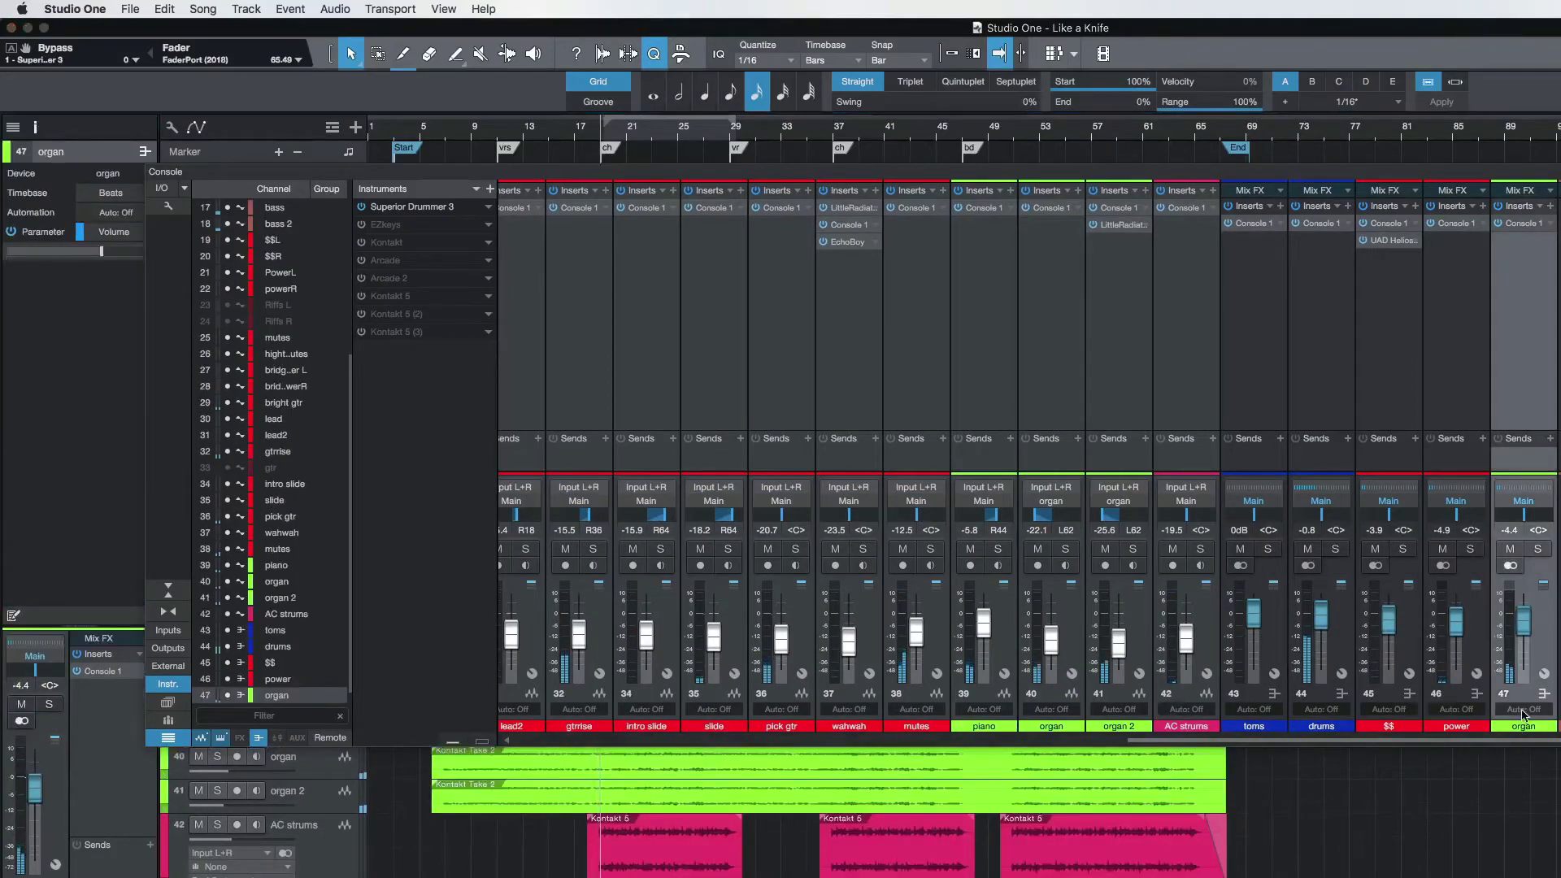
click(1523, 709)
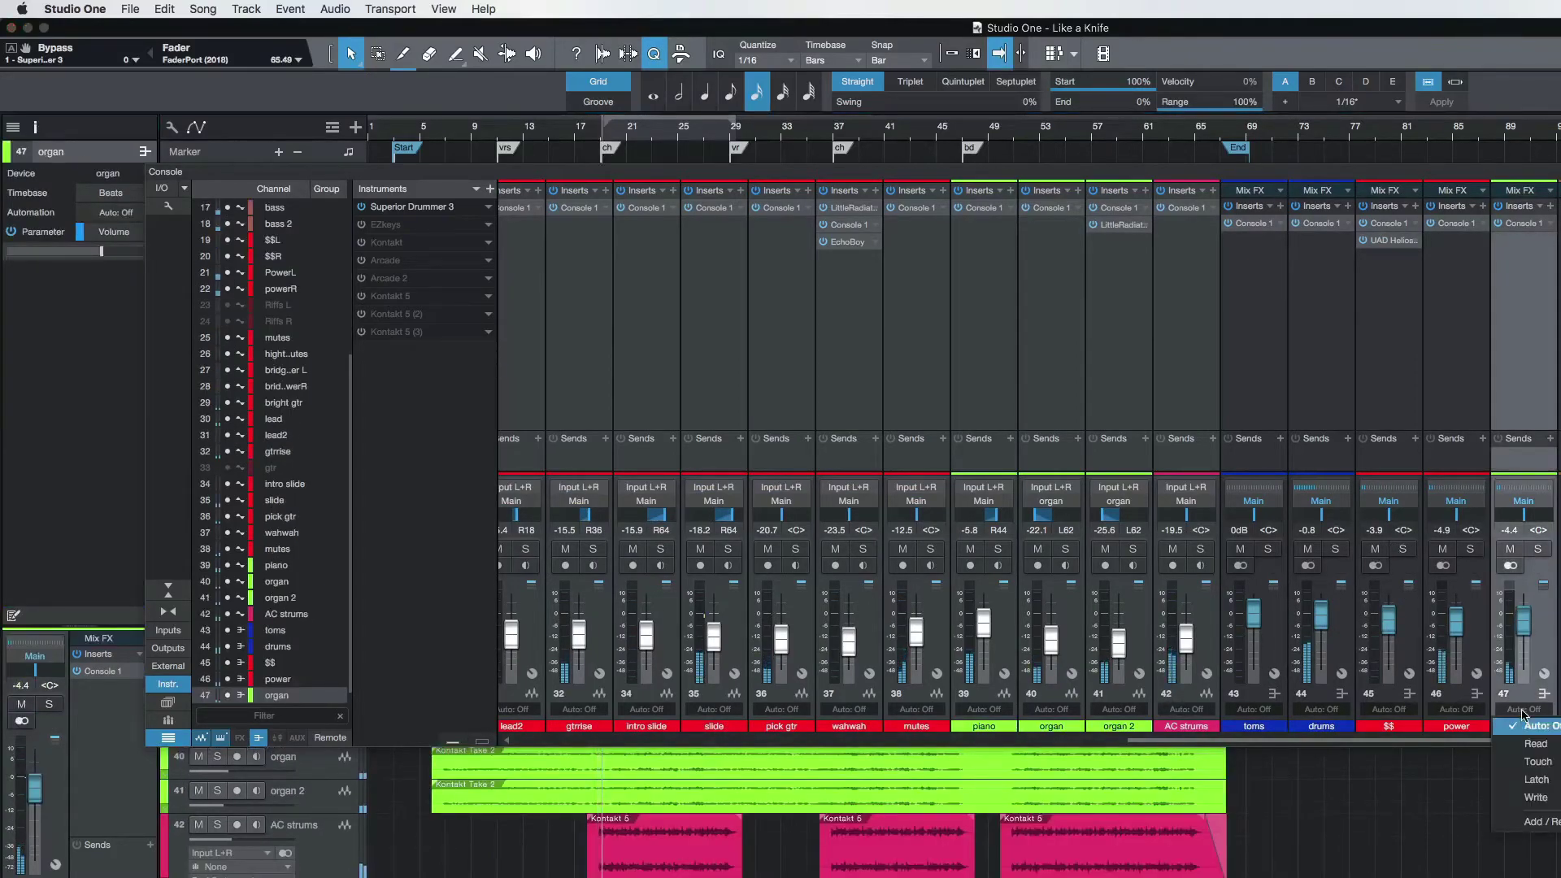
click(1543, 761)
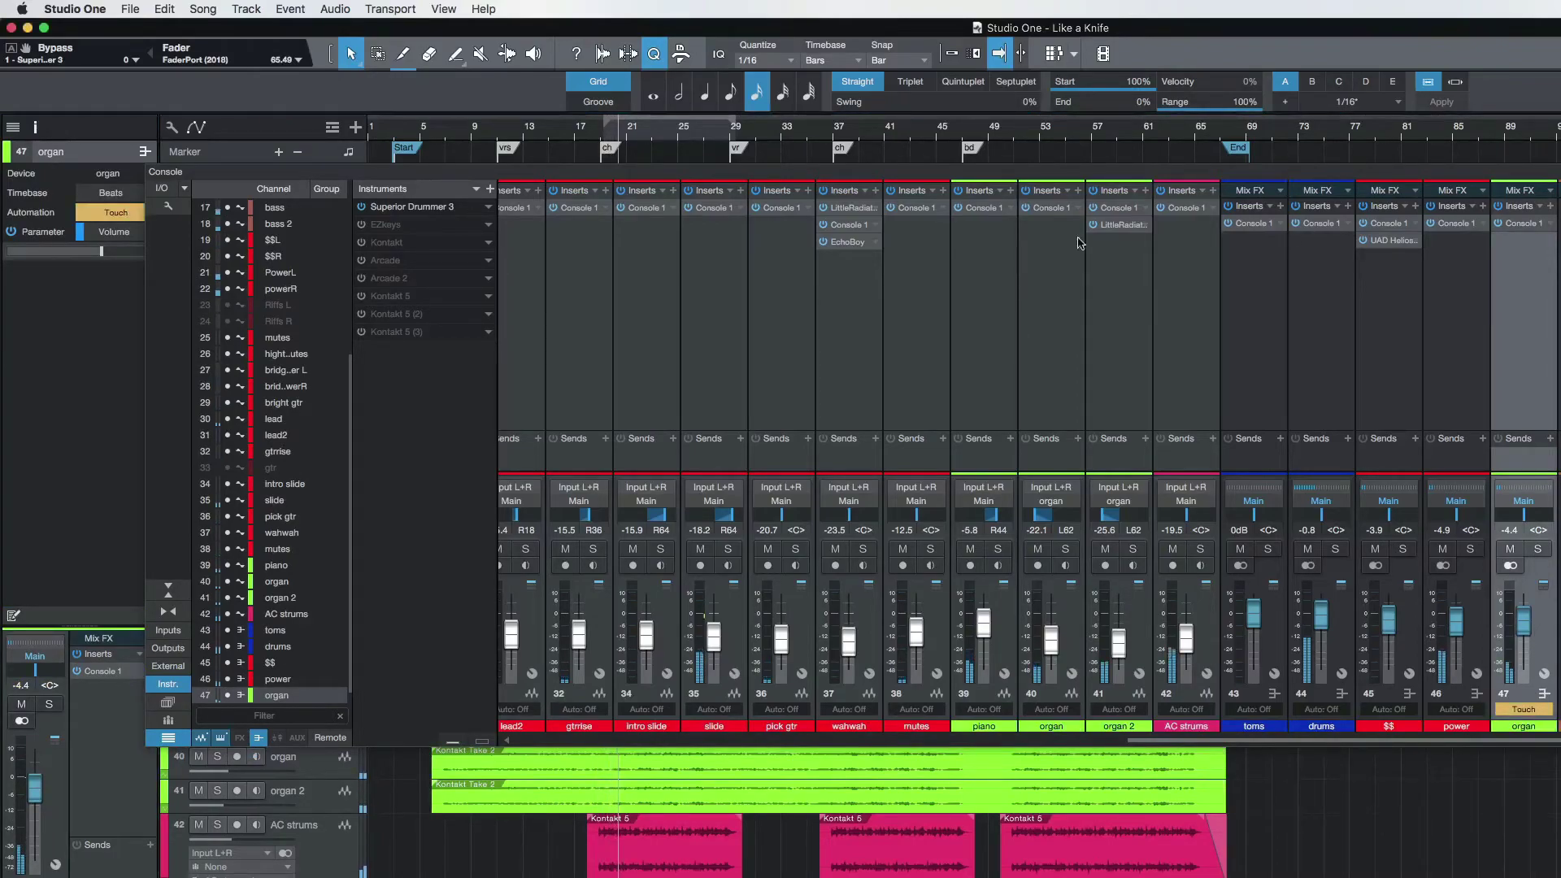
Step: Record the organ bus volume automation through the first chorus and into the second chorus, and set its automation mode to Read
click(574, 130)
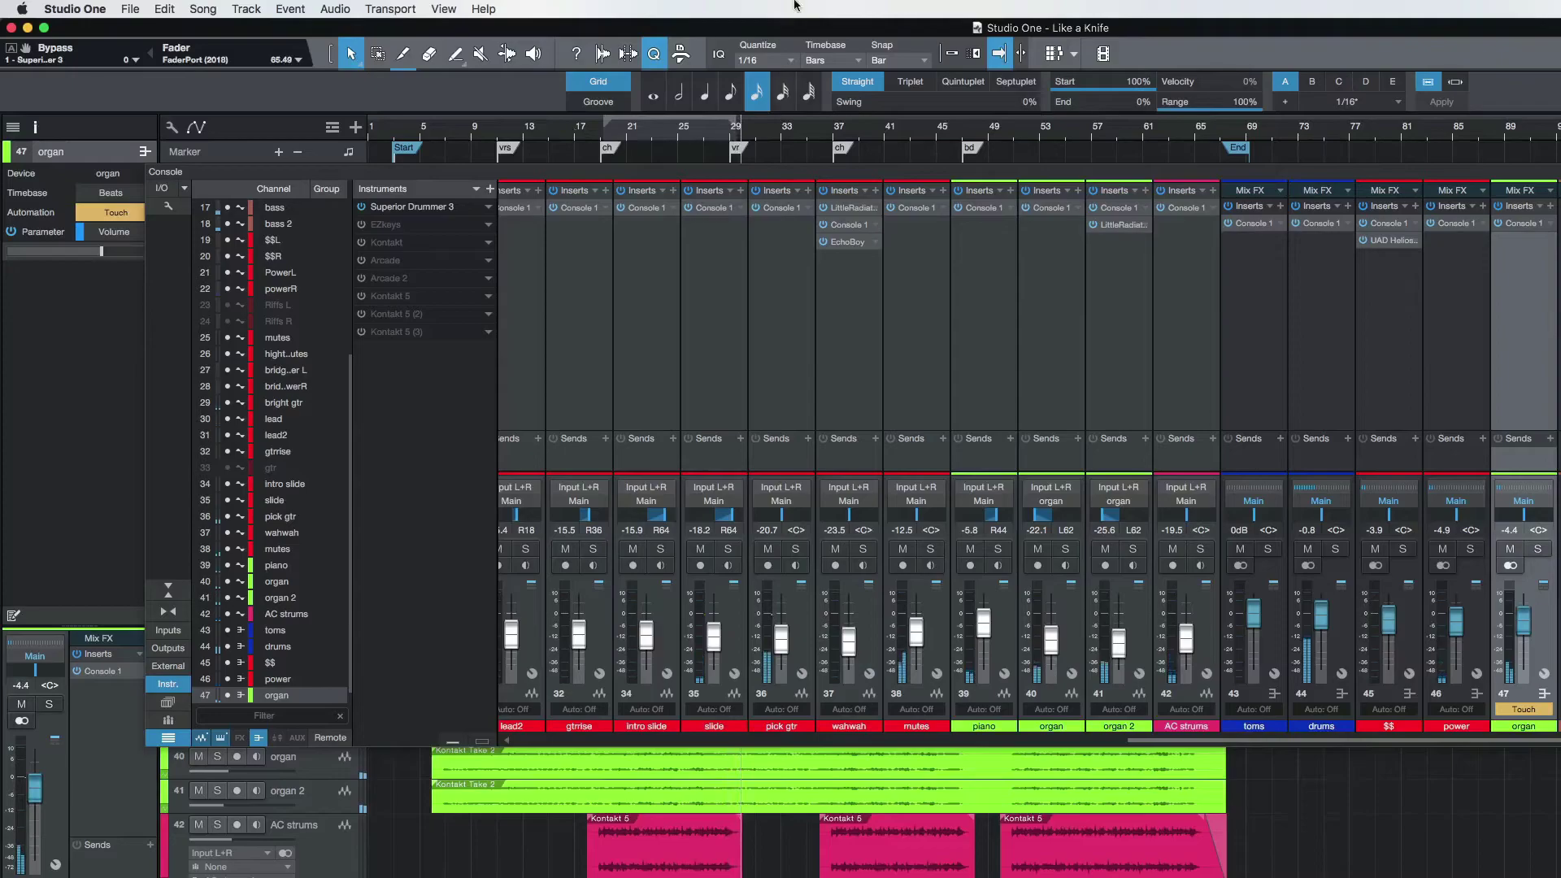
key(space)
click(819, 135)
key(space)
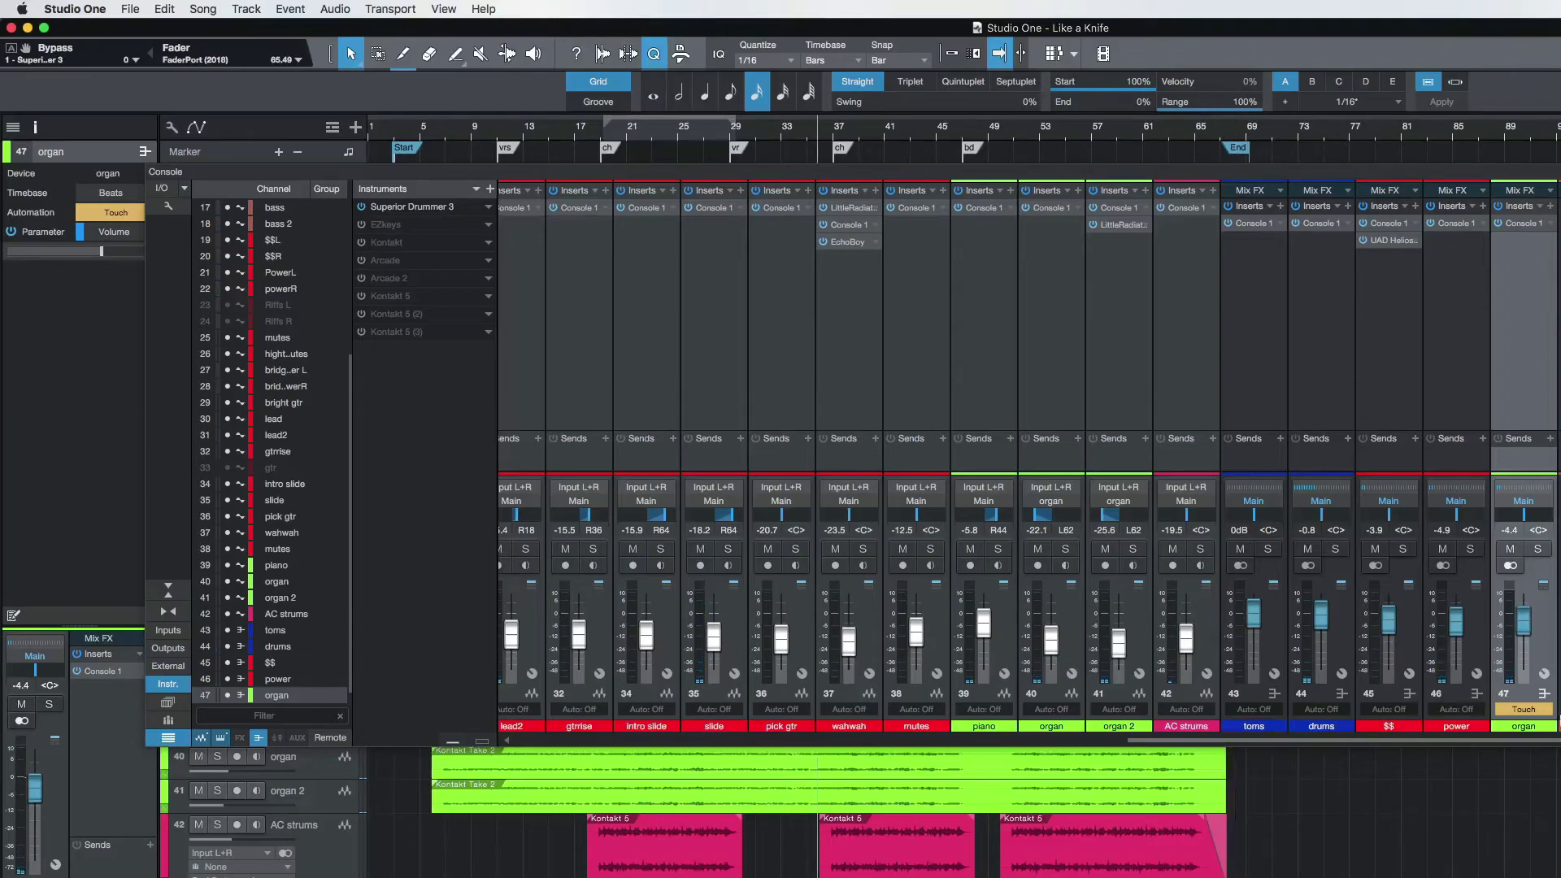
click(1533, 710)
click(1548, 745)
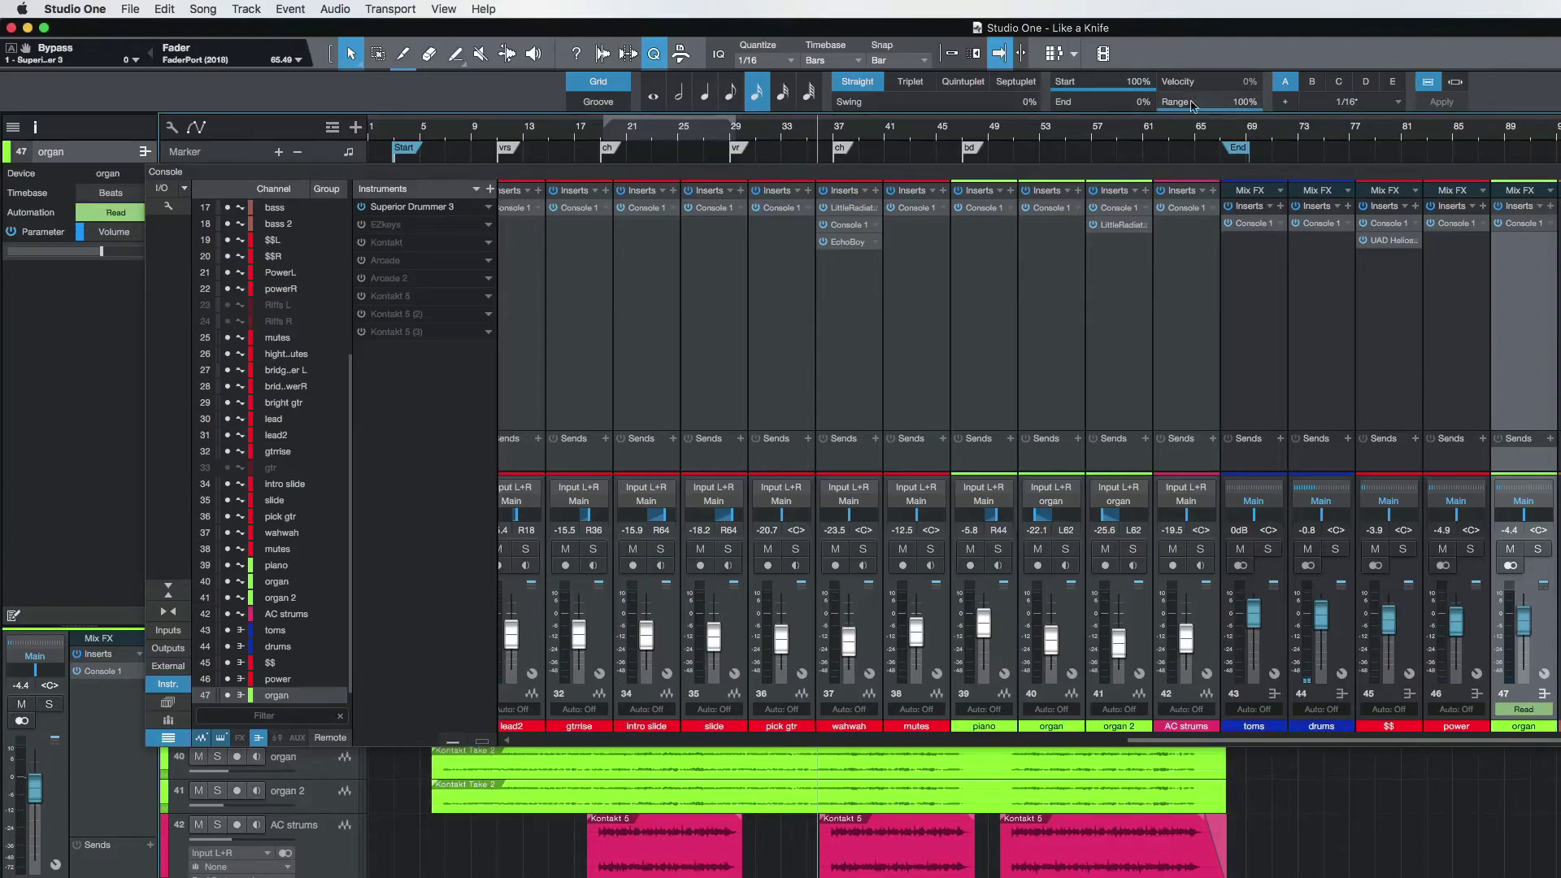
Step: Audition AC strums in solo and in the mix during the first and second choruses, and set its fader to -17.9 dB
scroll(1287, 369, left, 2)
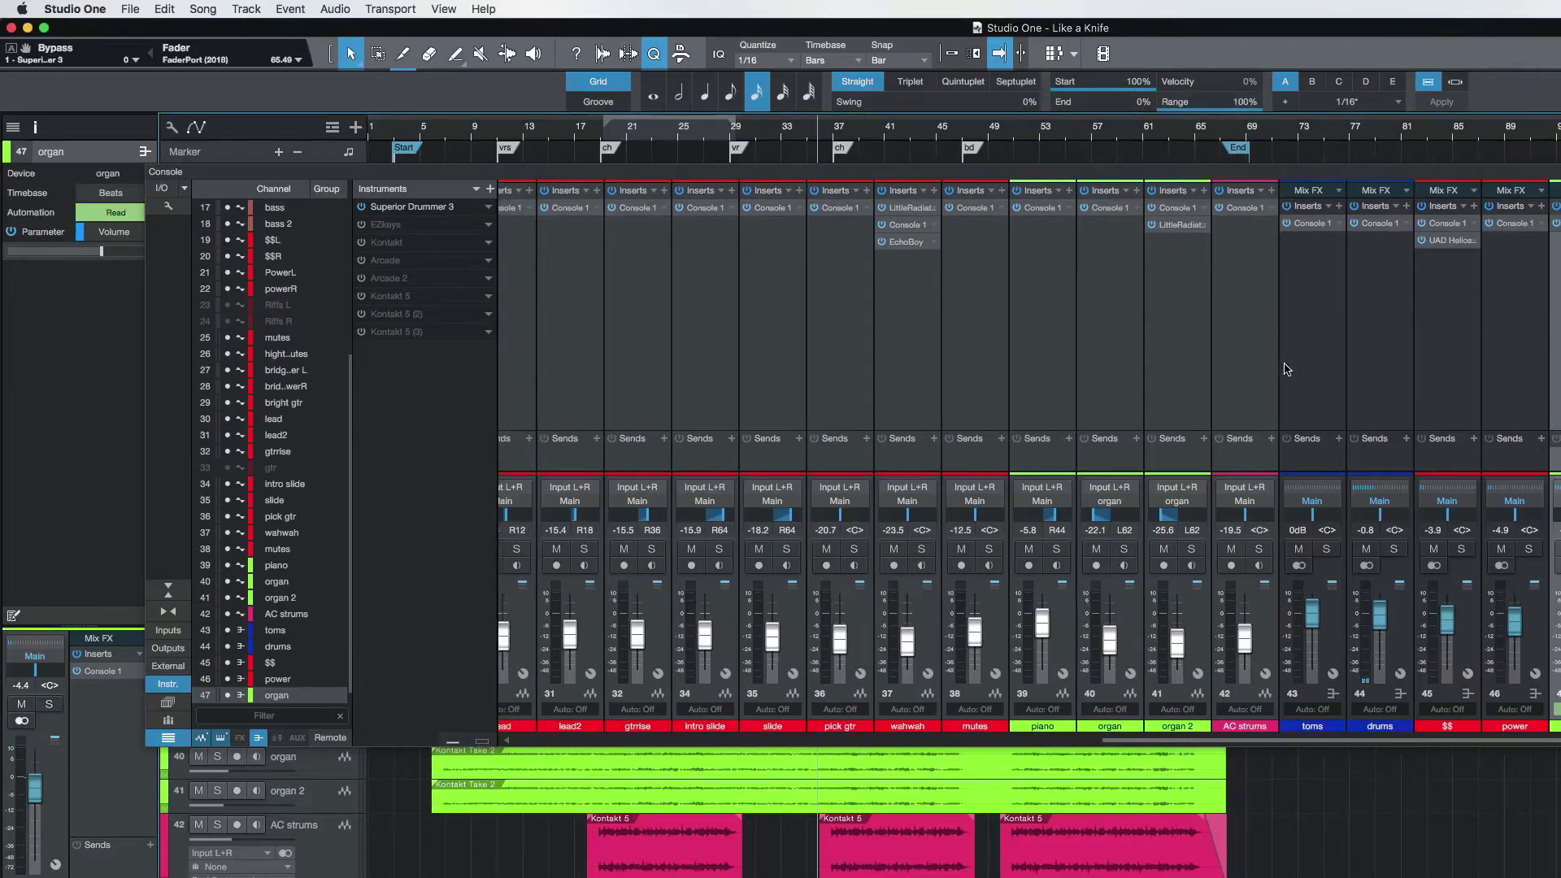
click(1273, 631)
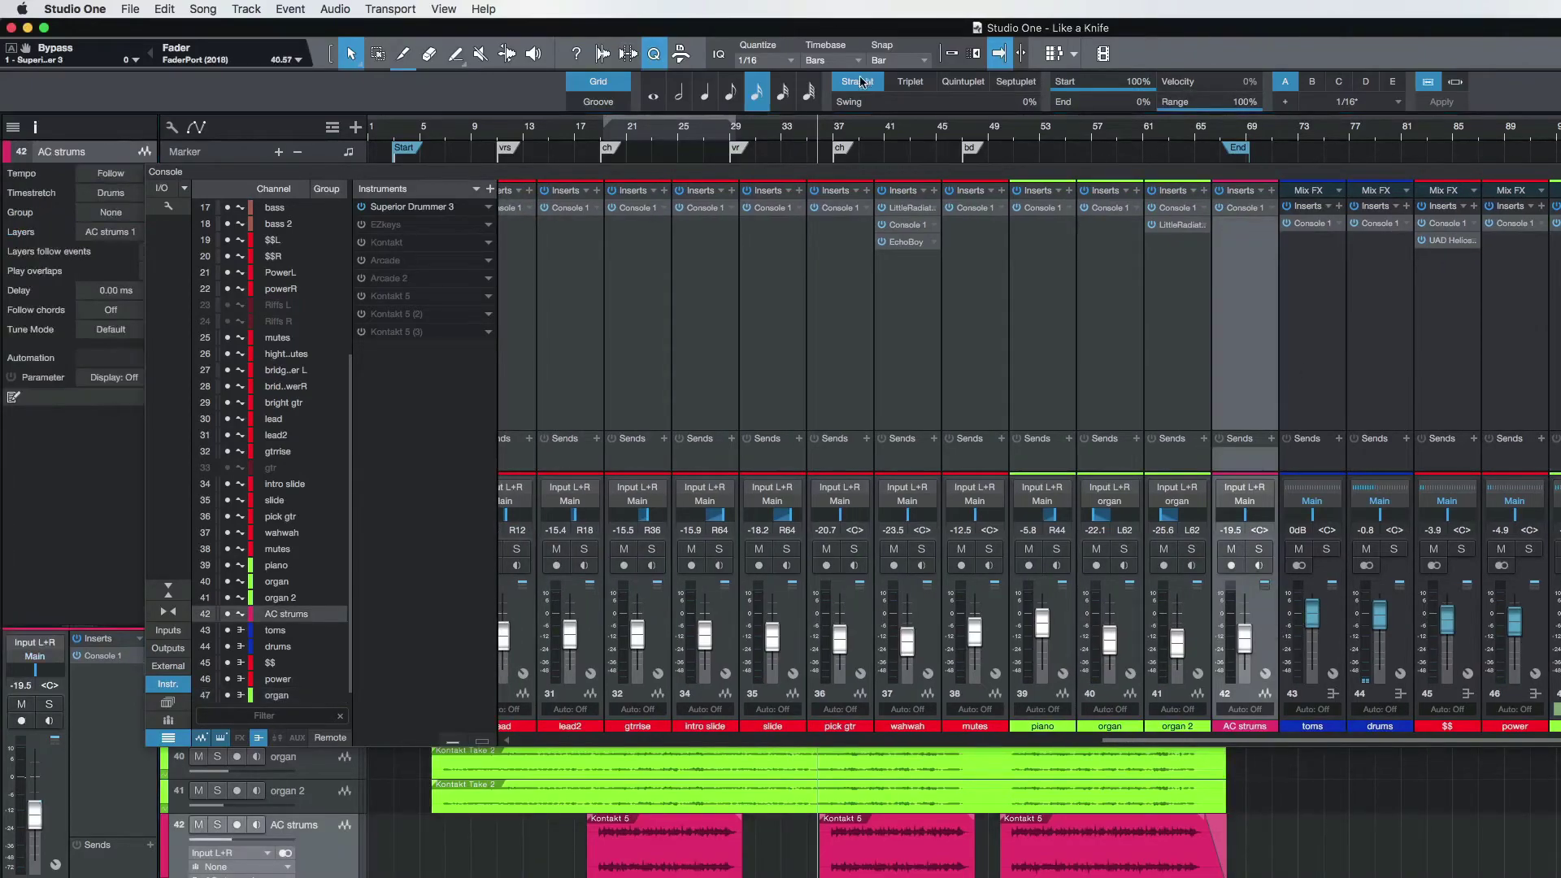
click(831, 130)
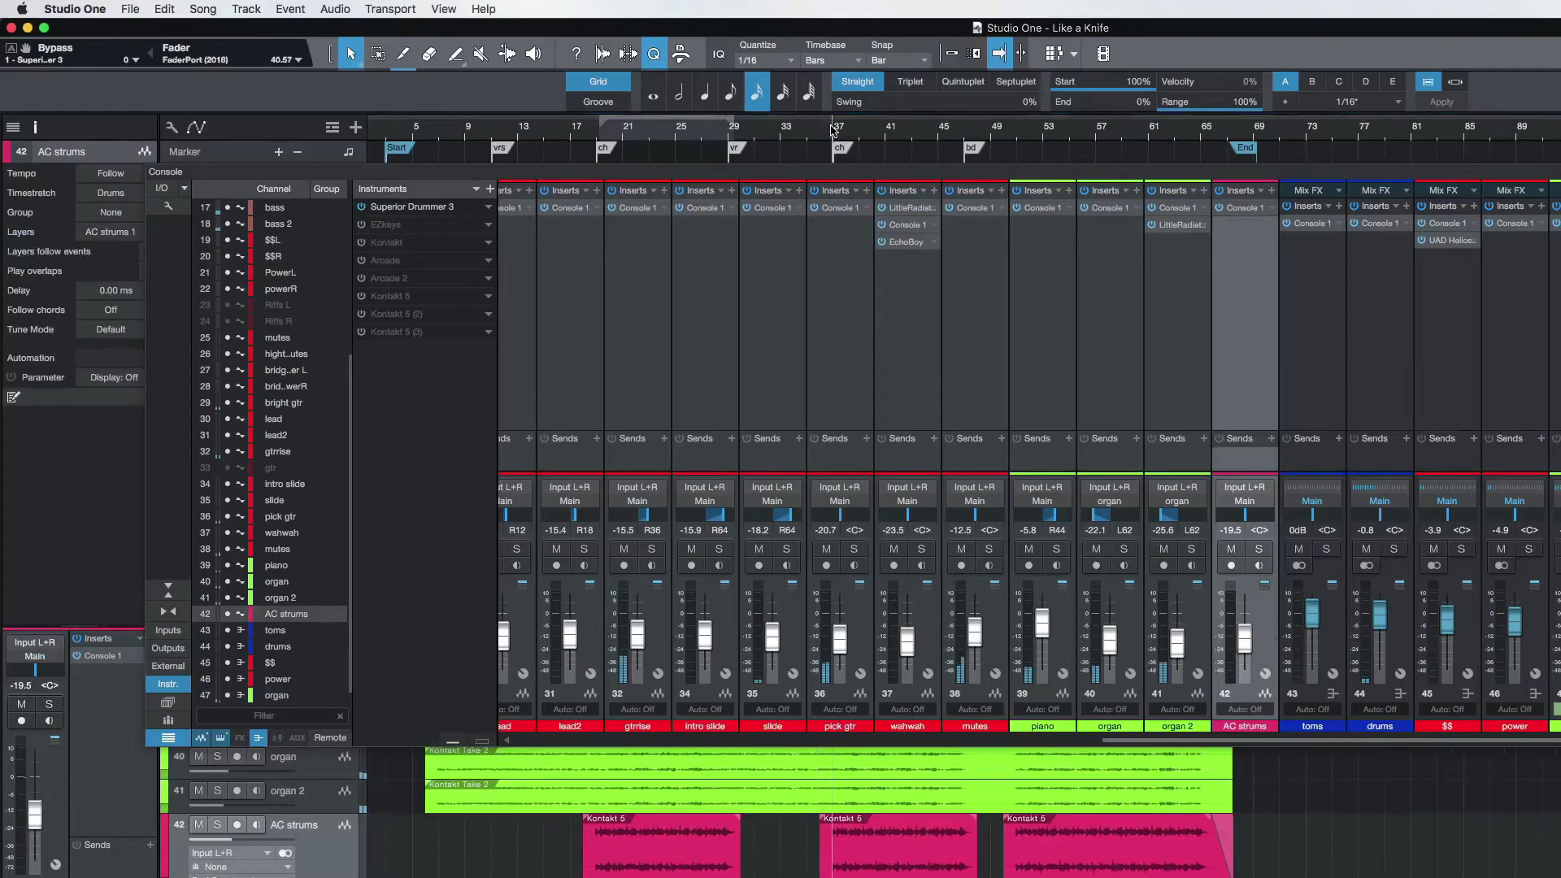
click(1261, 550)
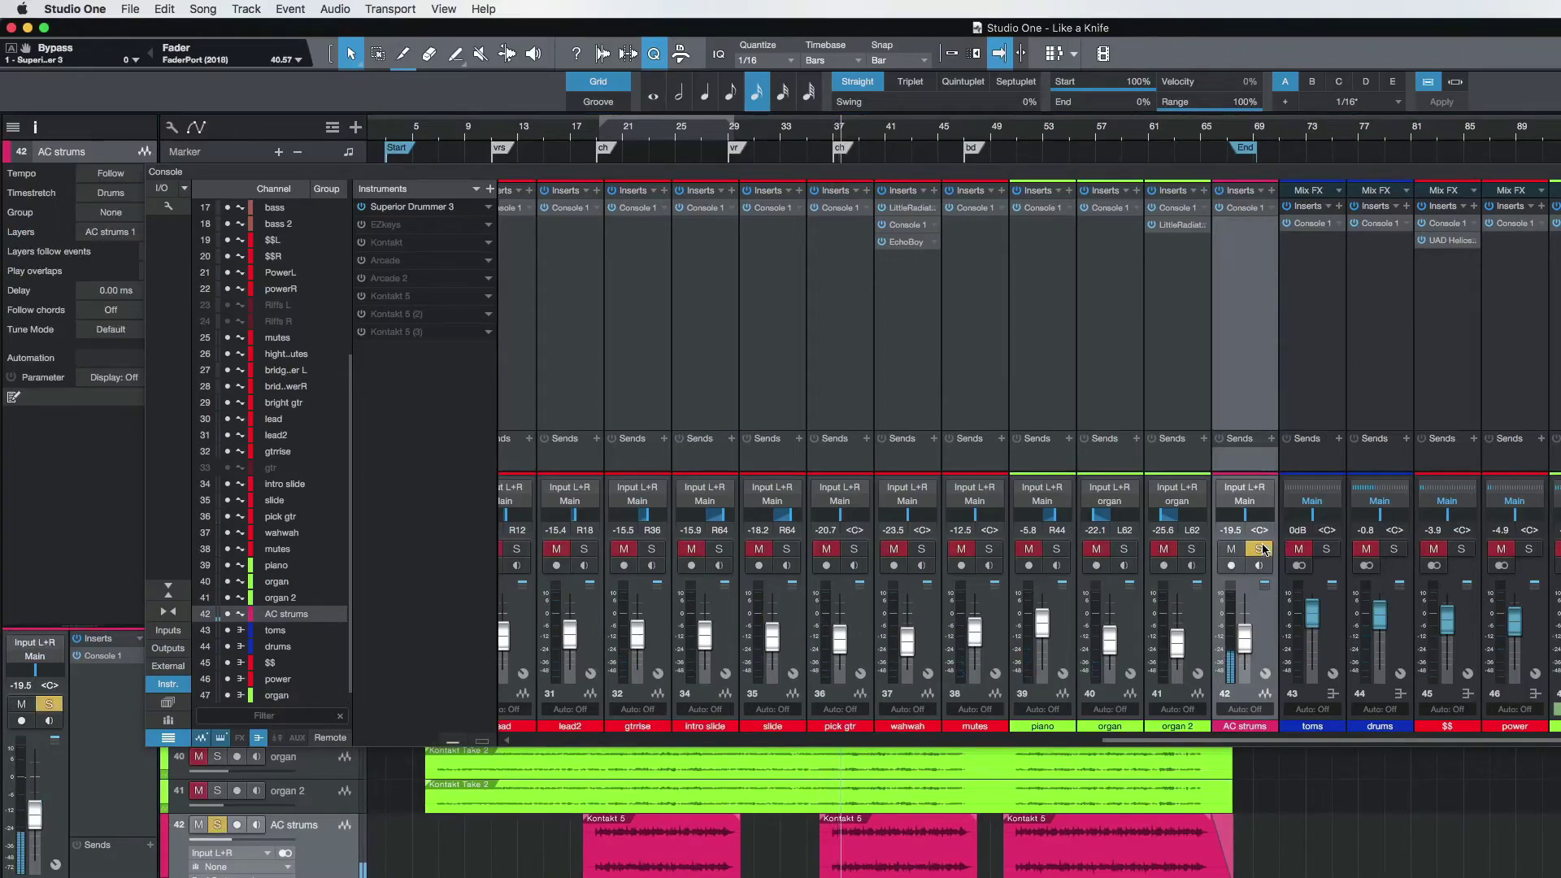
click(1261, 550)
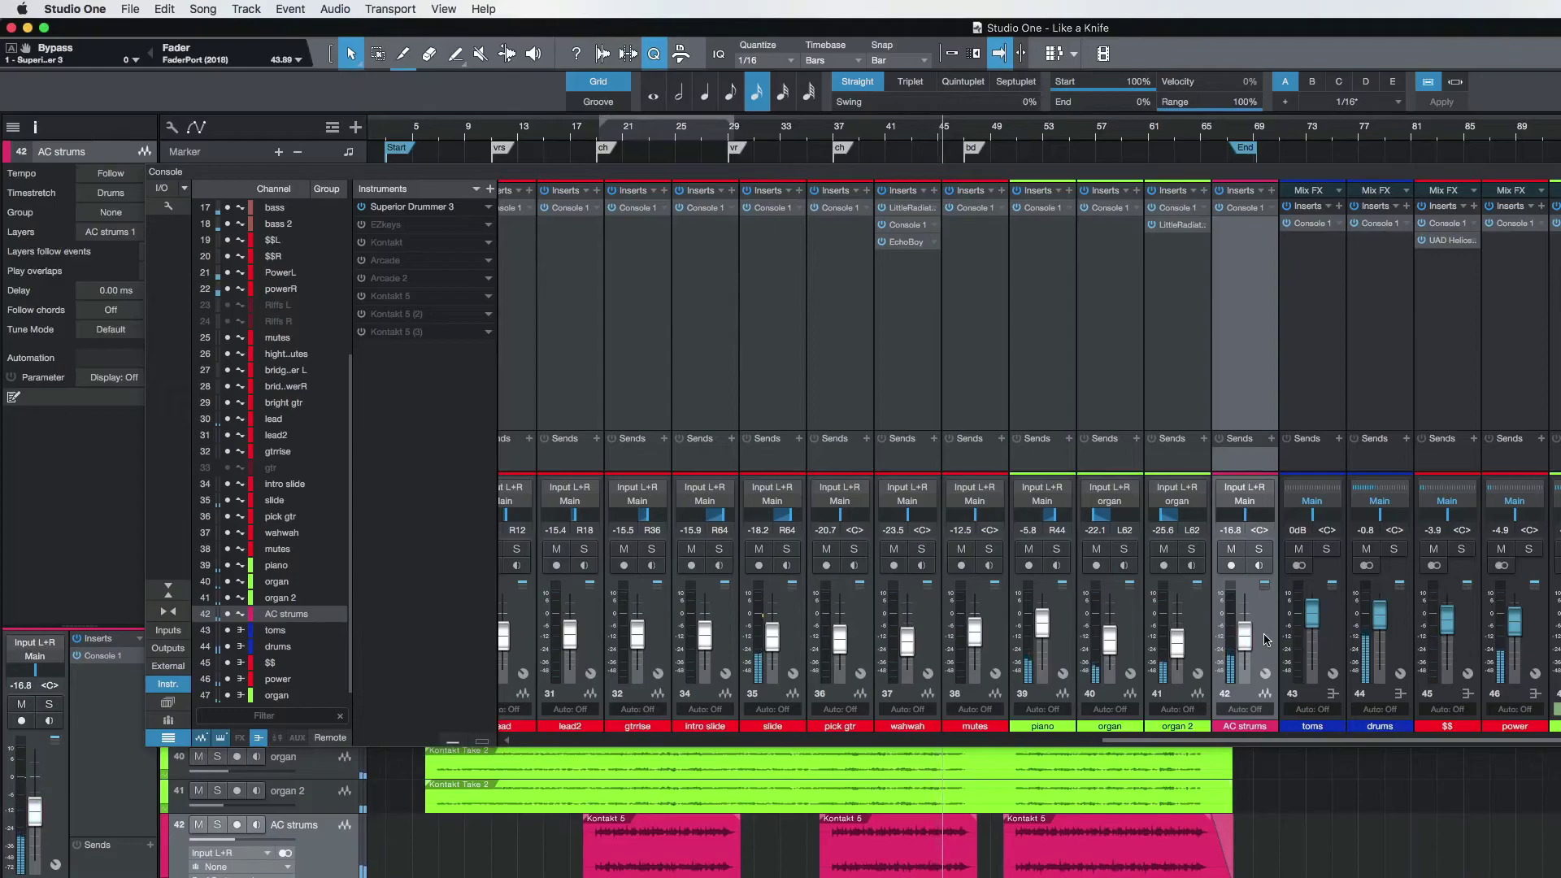
click(600, 133)
click(1259, 550)
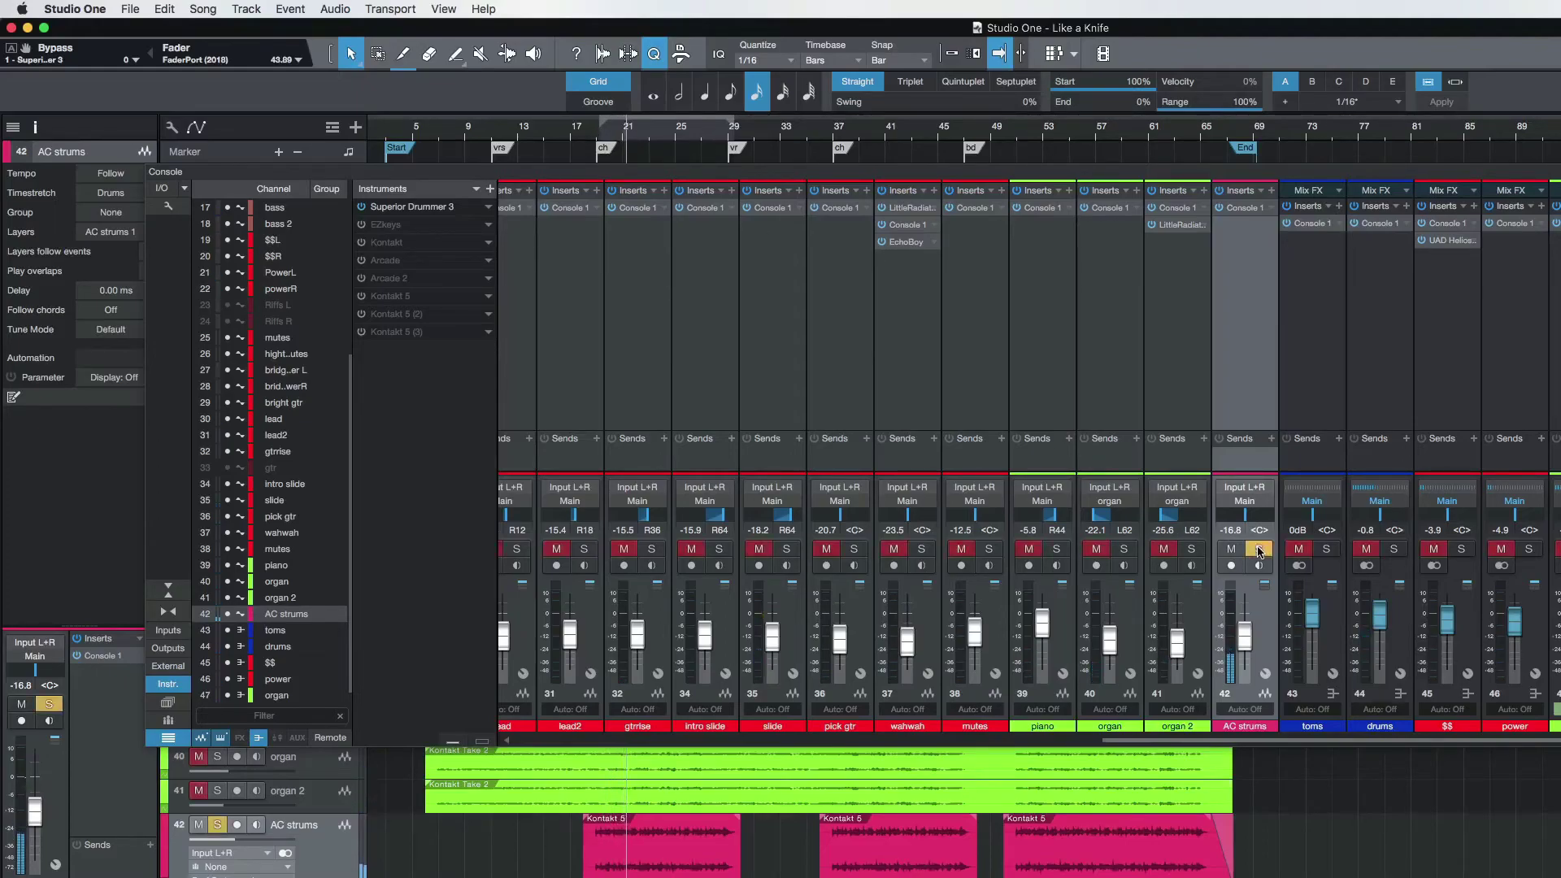
click(1259, 550)
drag(1246, 646, 1248, 651)
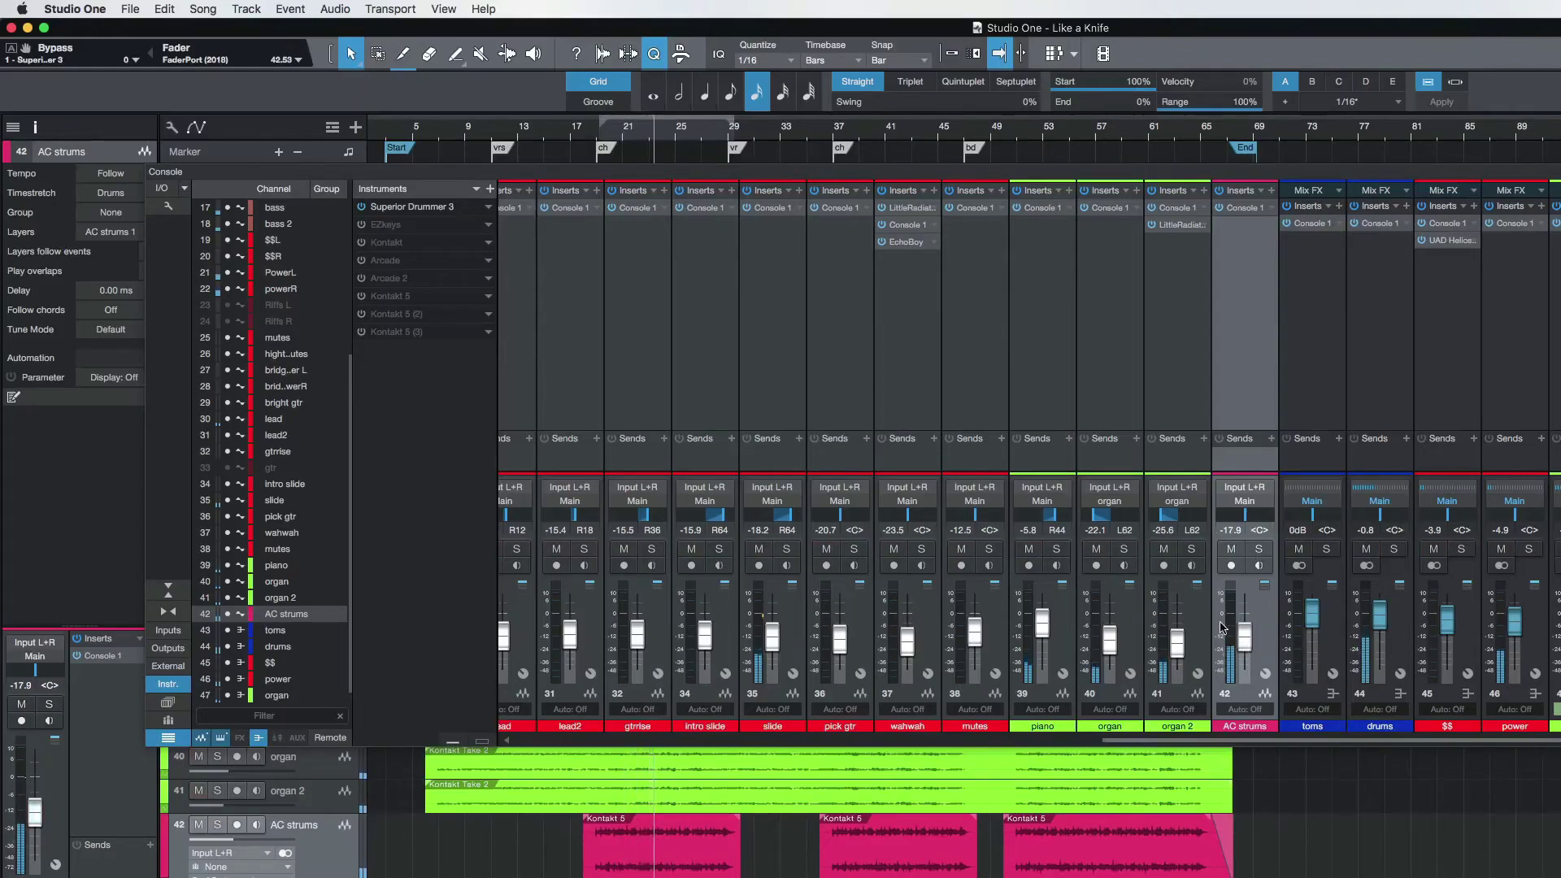
Step: Briefly audition the piano and lead tracks in solo during the first chorus
click(1057, 550)
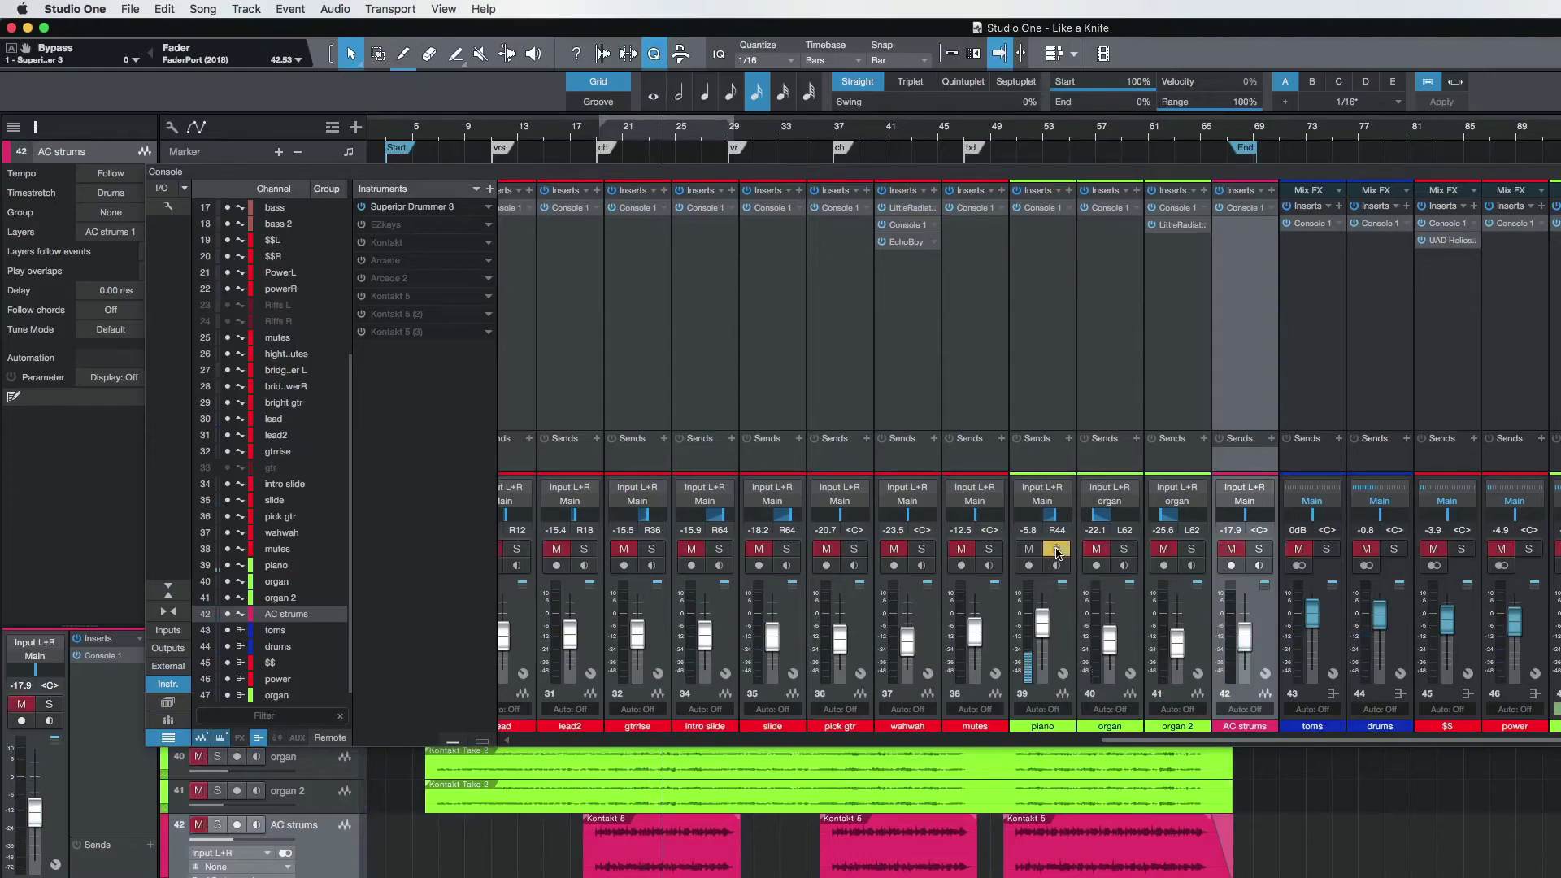
click(1057, 550)
scroll(1087, 328, left, 5)
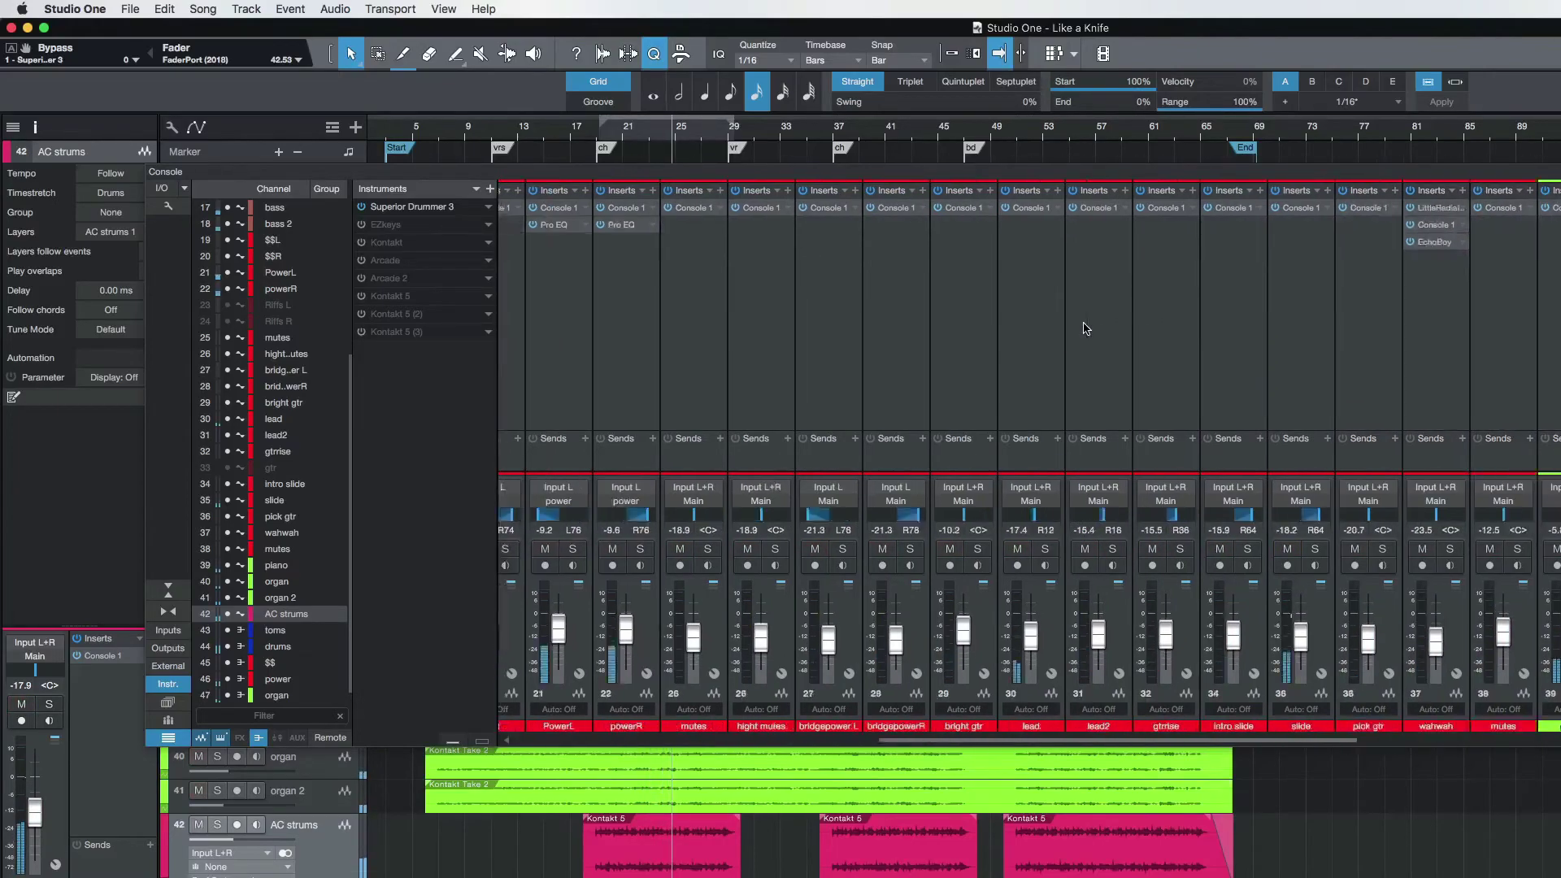
scroll(1087, 328, left, 2)
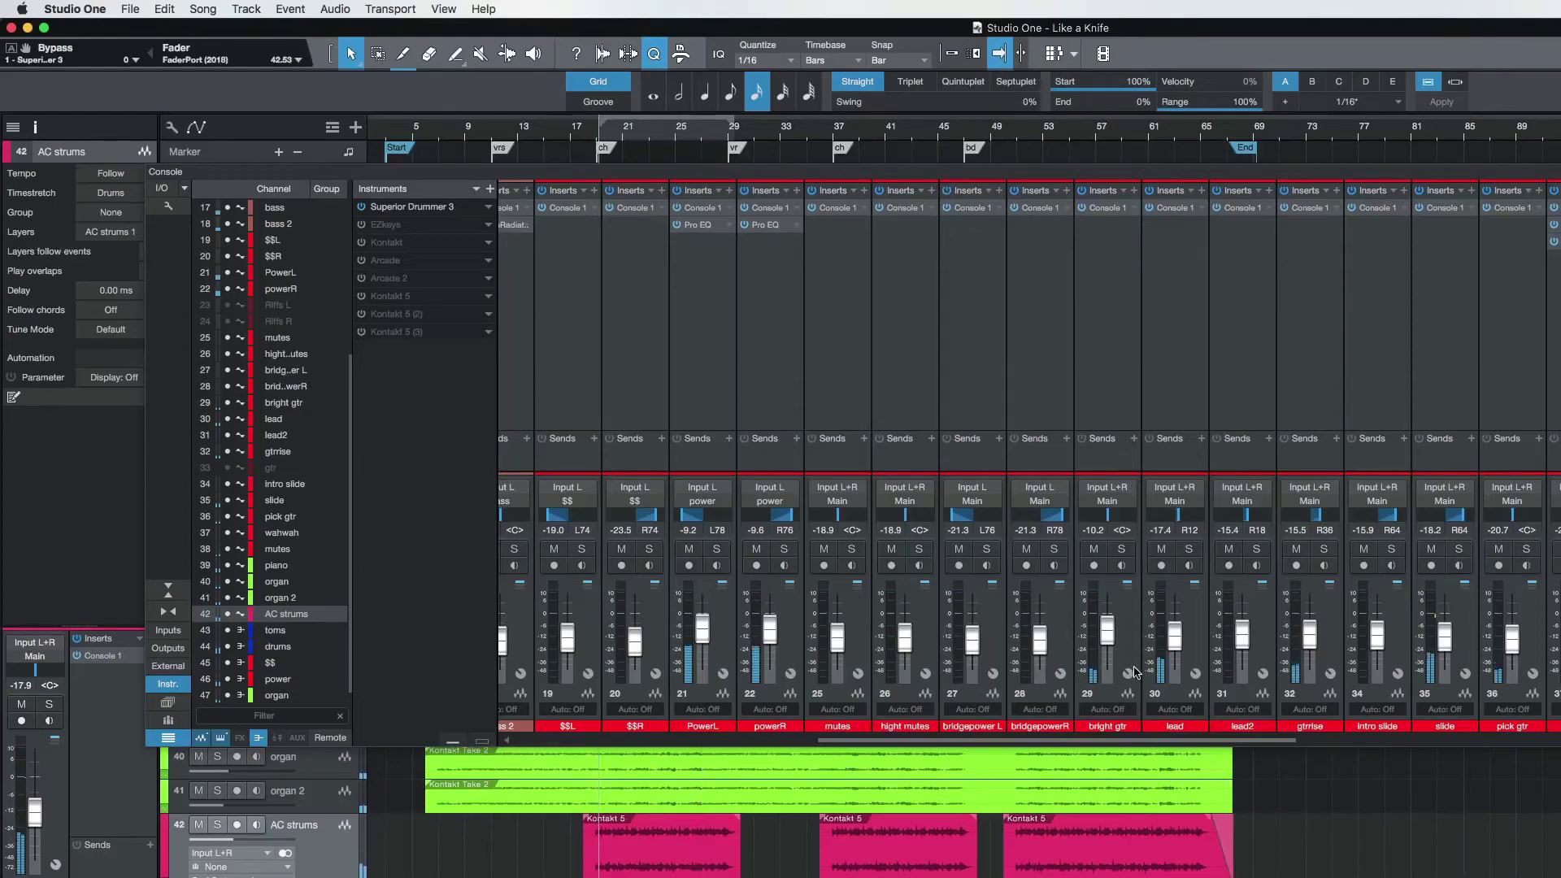
click(1193, 661)
click(1189, 549)
click(1189, 548)
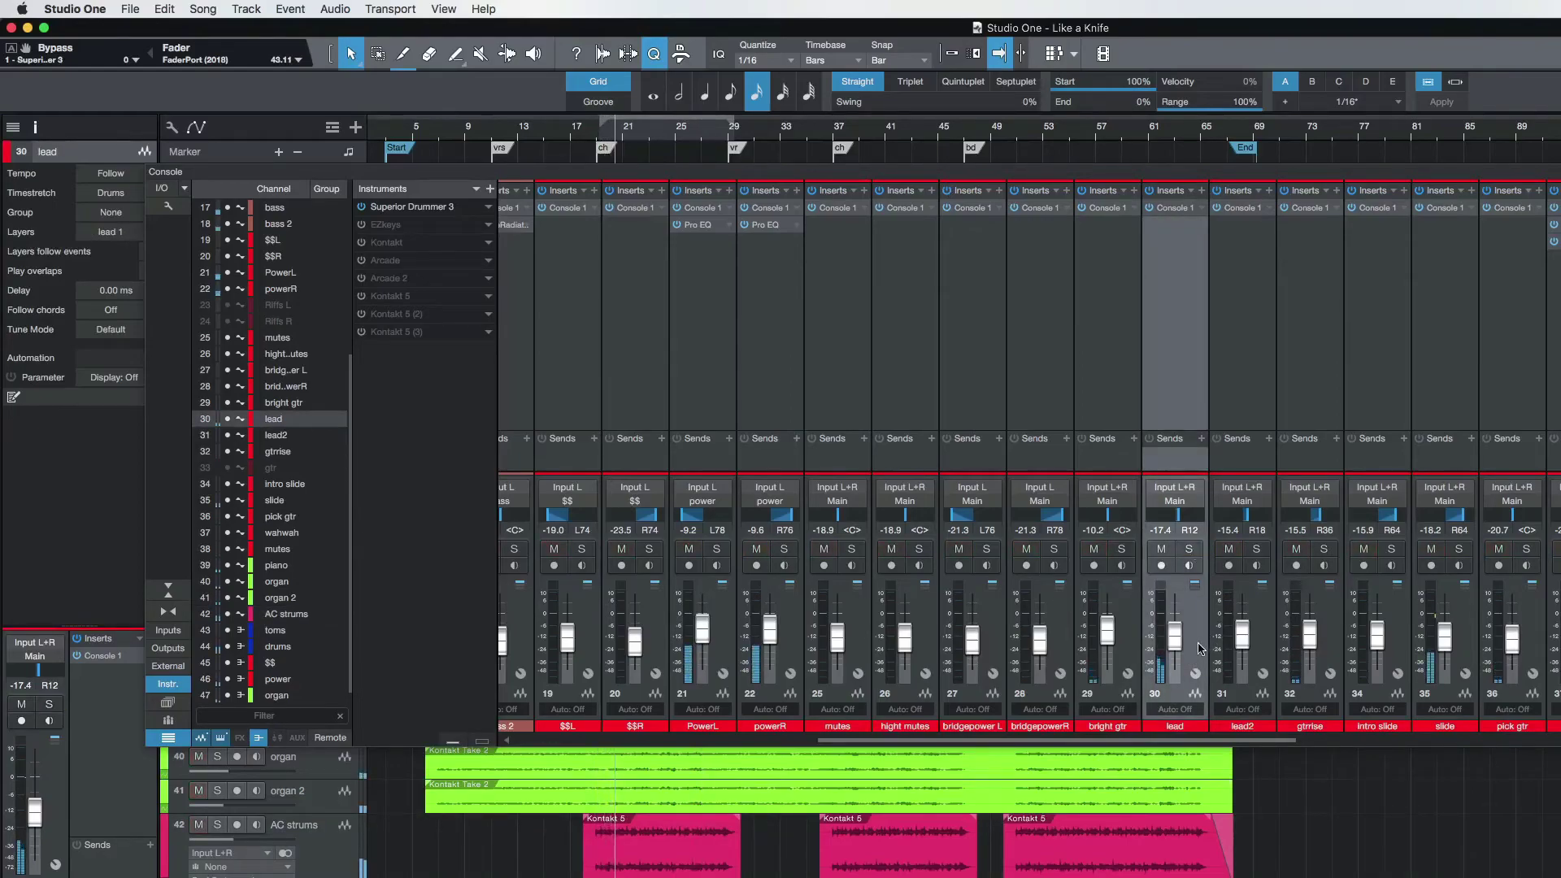
Step: Record volume automation on the lead track in Touch mode over the later song sections, and set its automation to Read
click(1192, 710)
click(1202, 760)
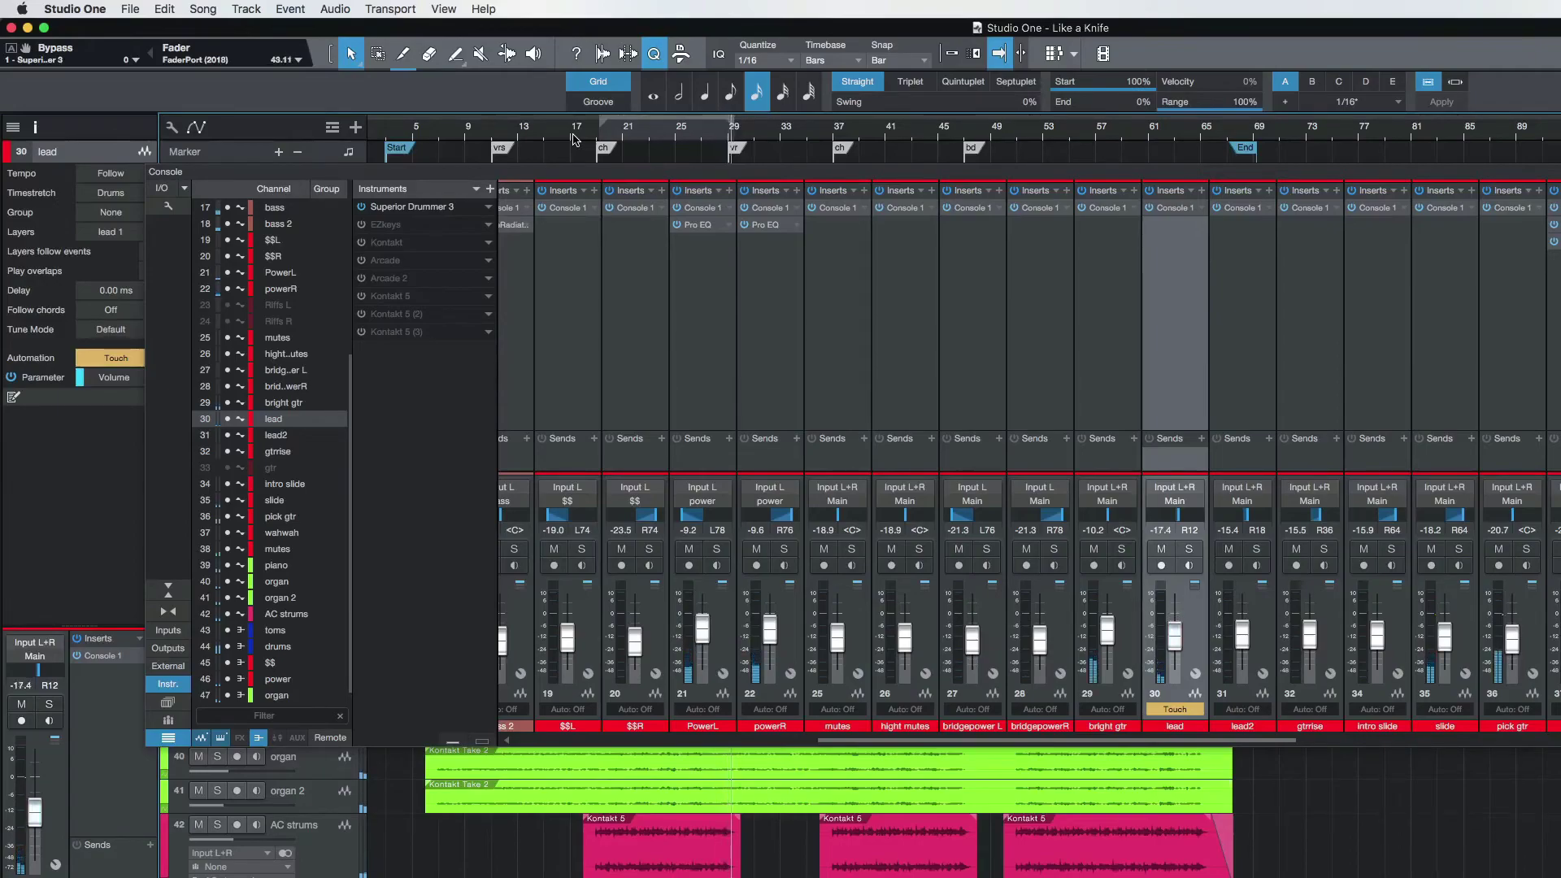
click(805, 134)
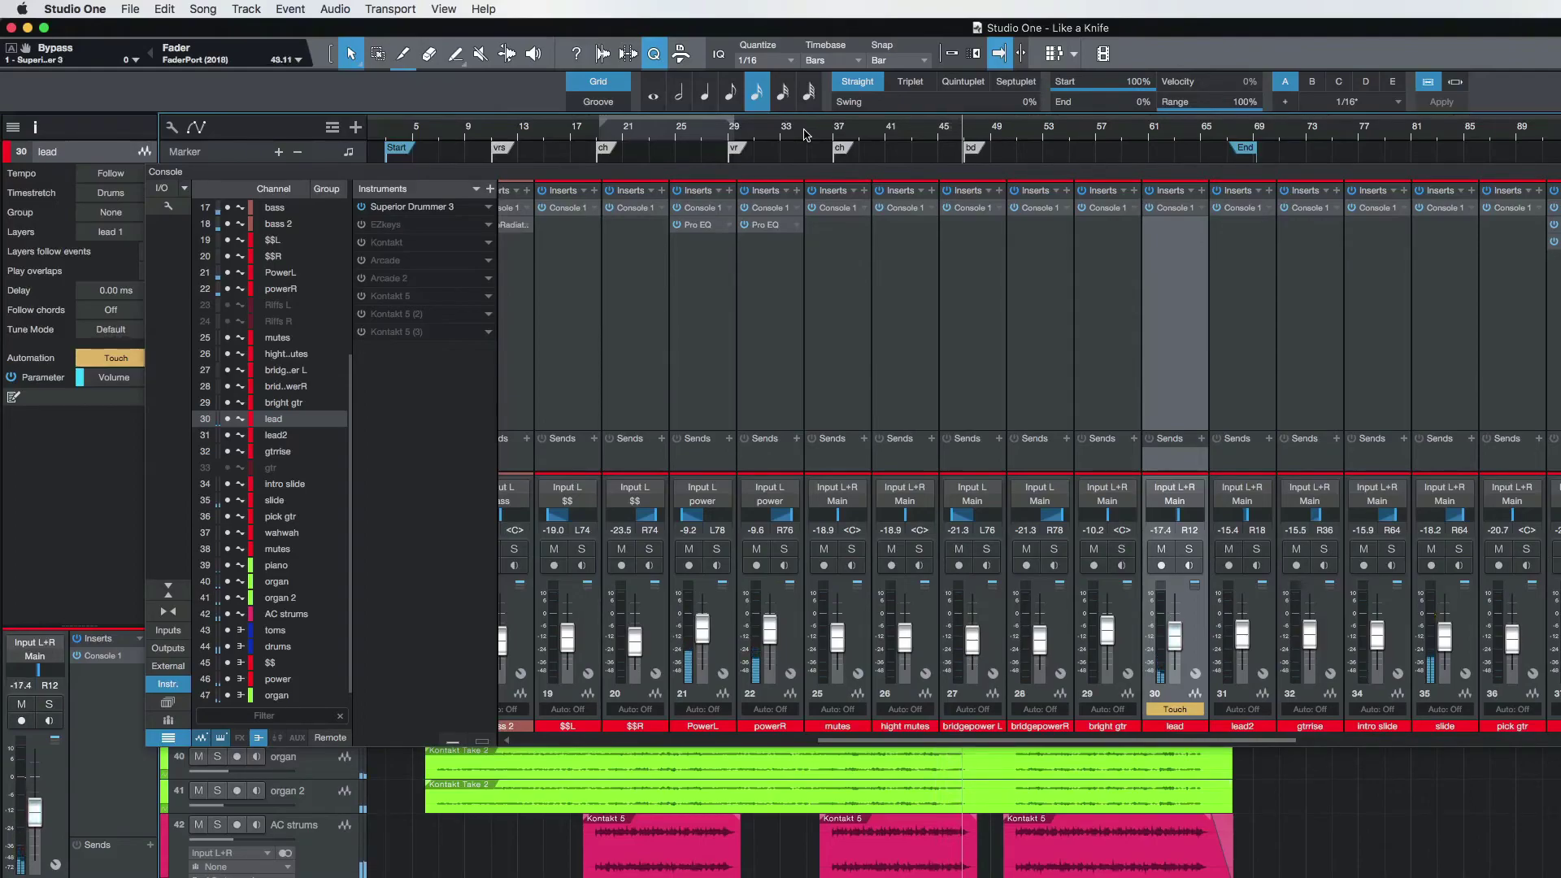
click(1013, 139)
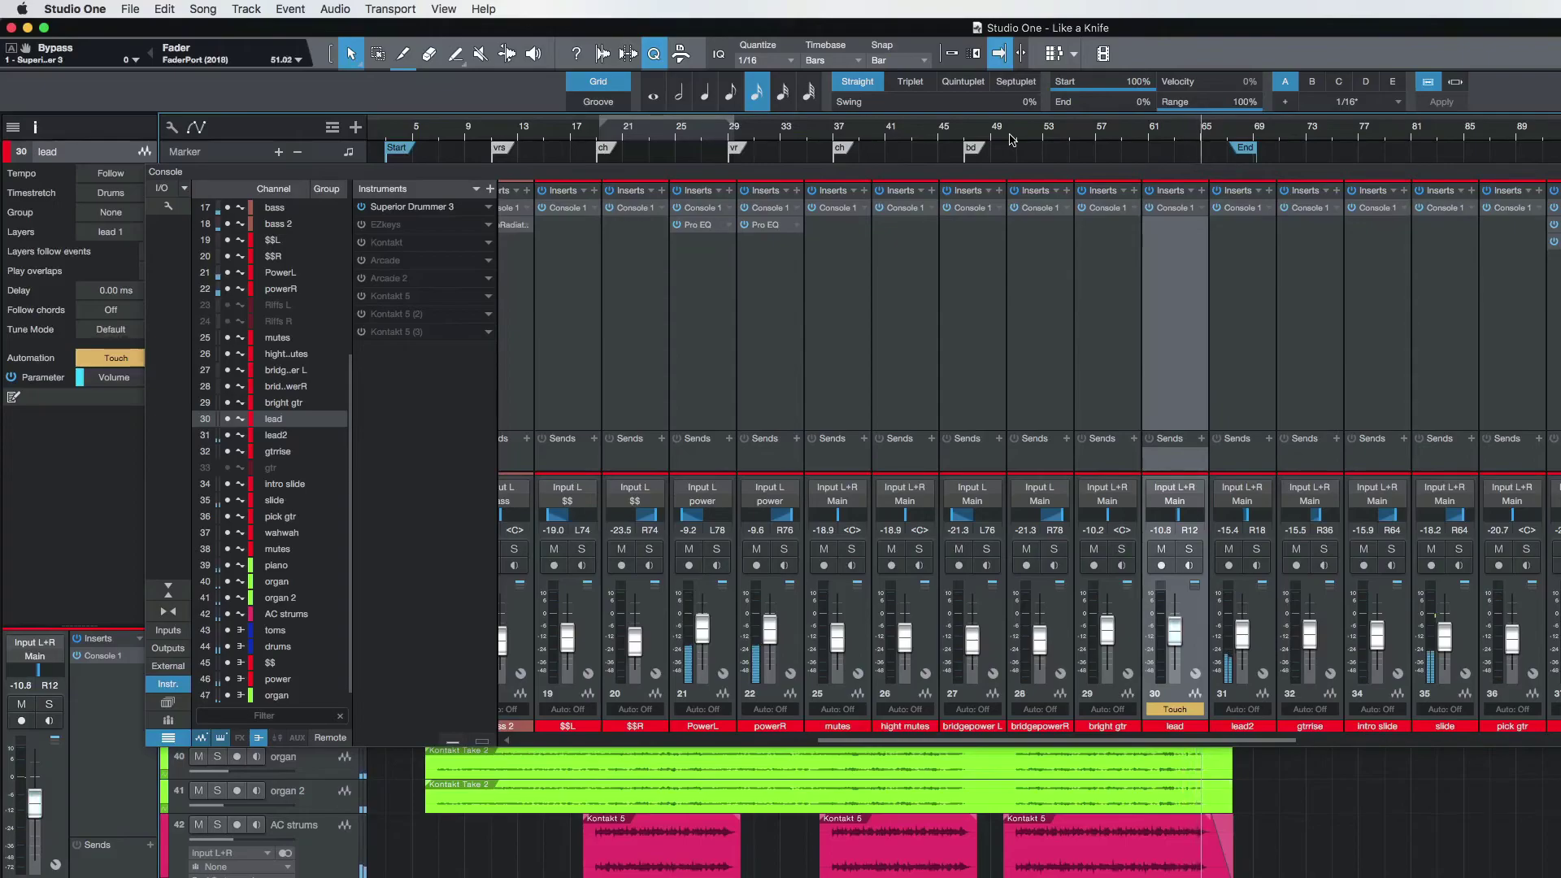
click(1012, 140)
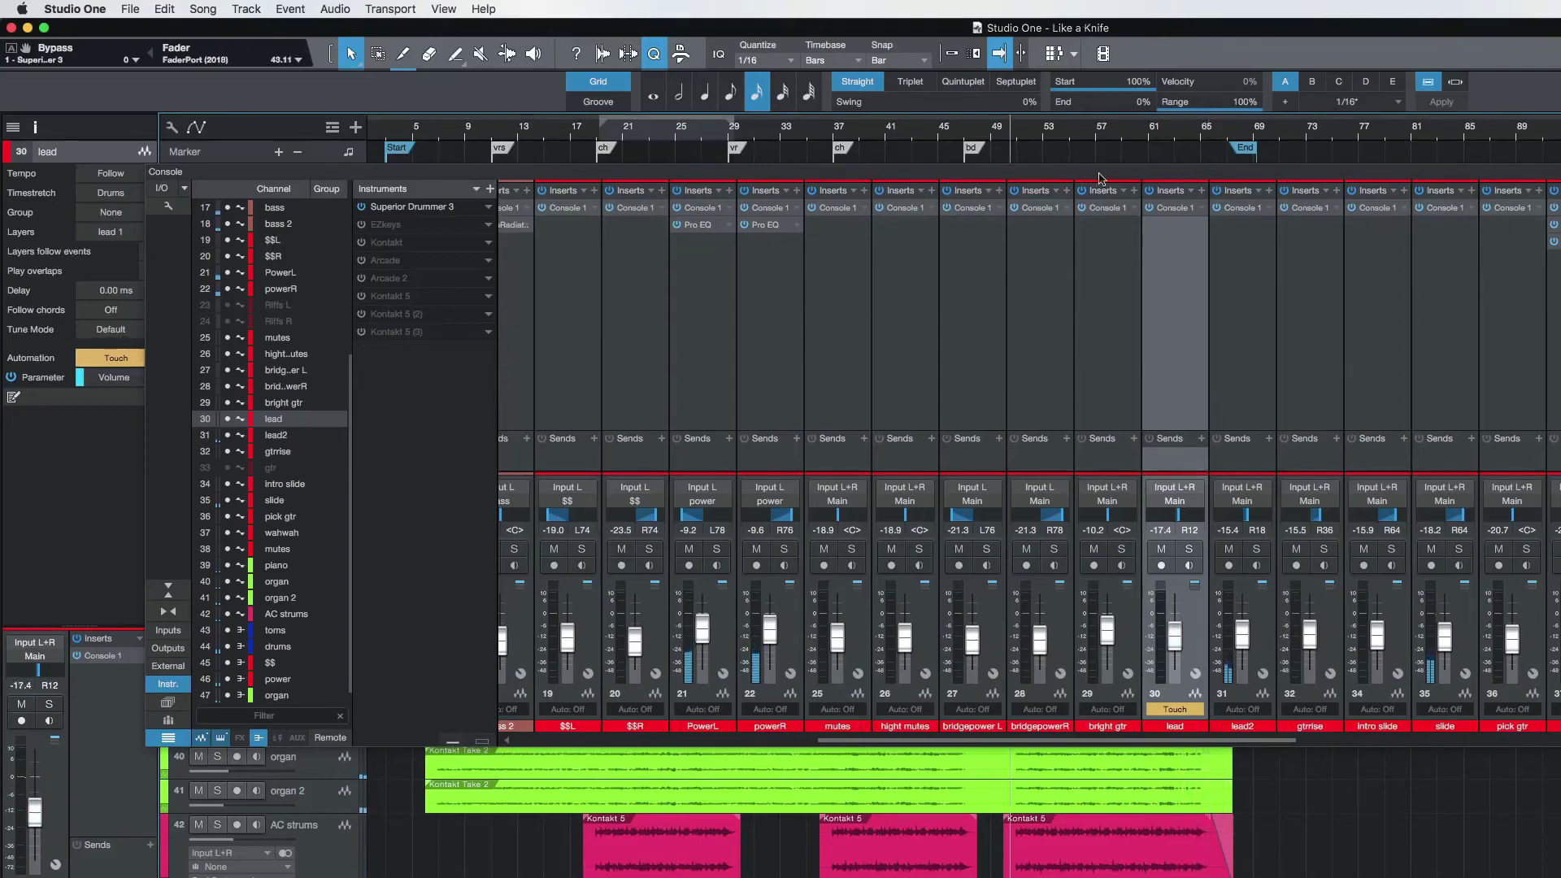
click(1177, 707)
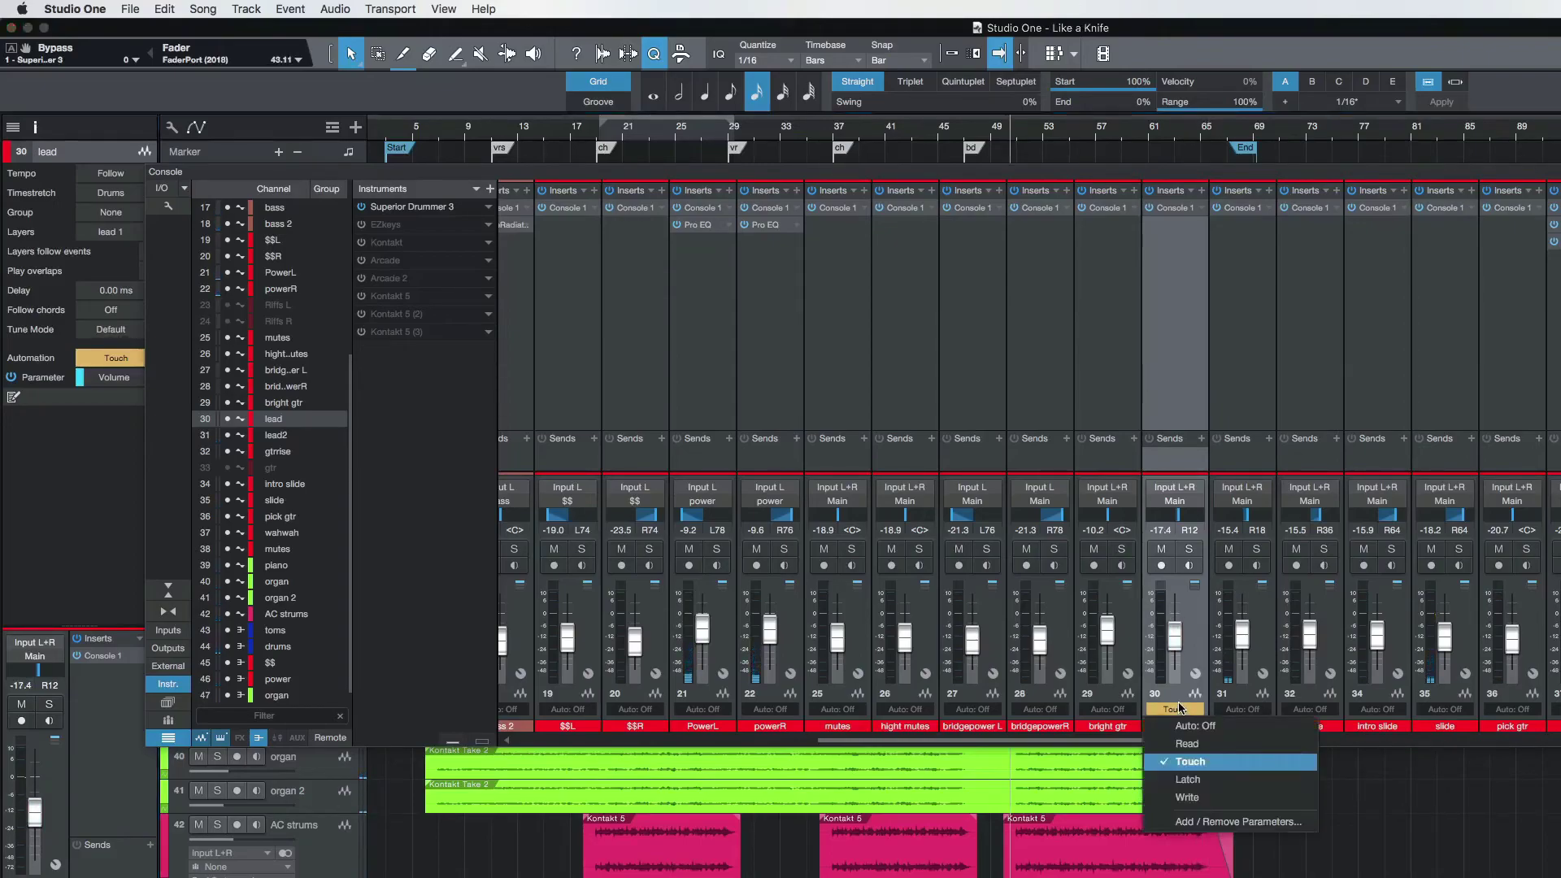
click(1195, 748)
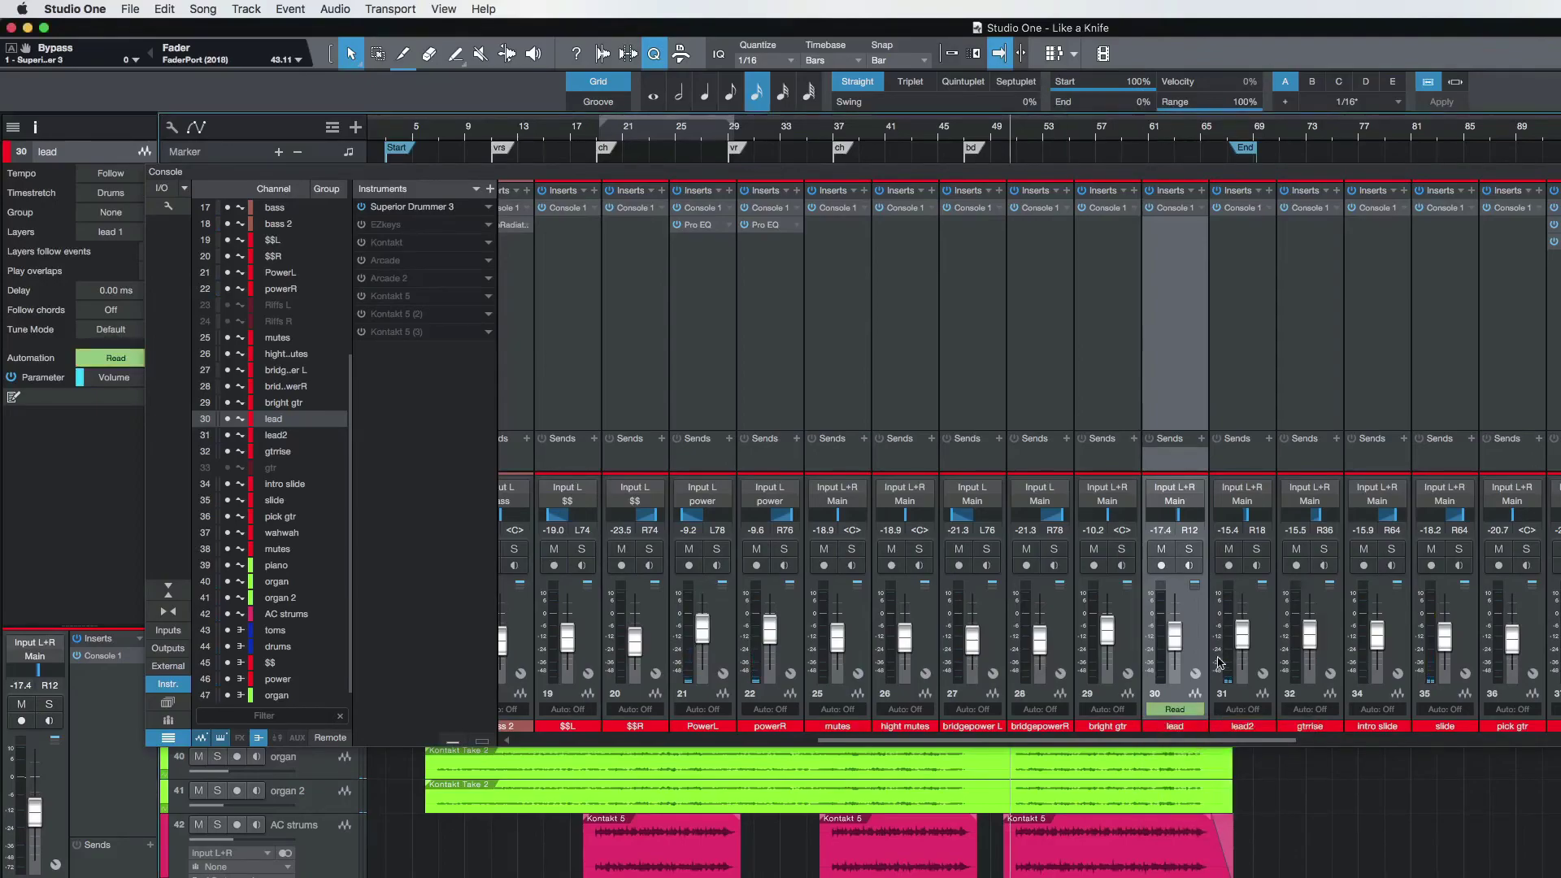
Step: Put the lead2 track in Touch mode while listening to the section after the bridge marker, and set its automation to Read
click(1255, 710)
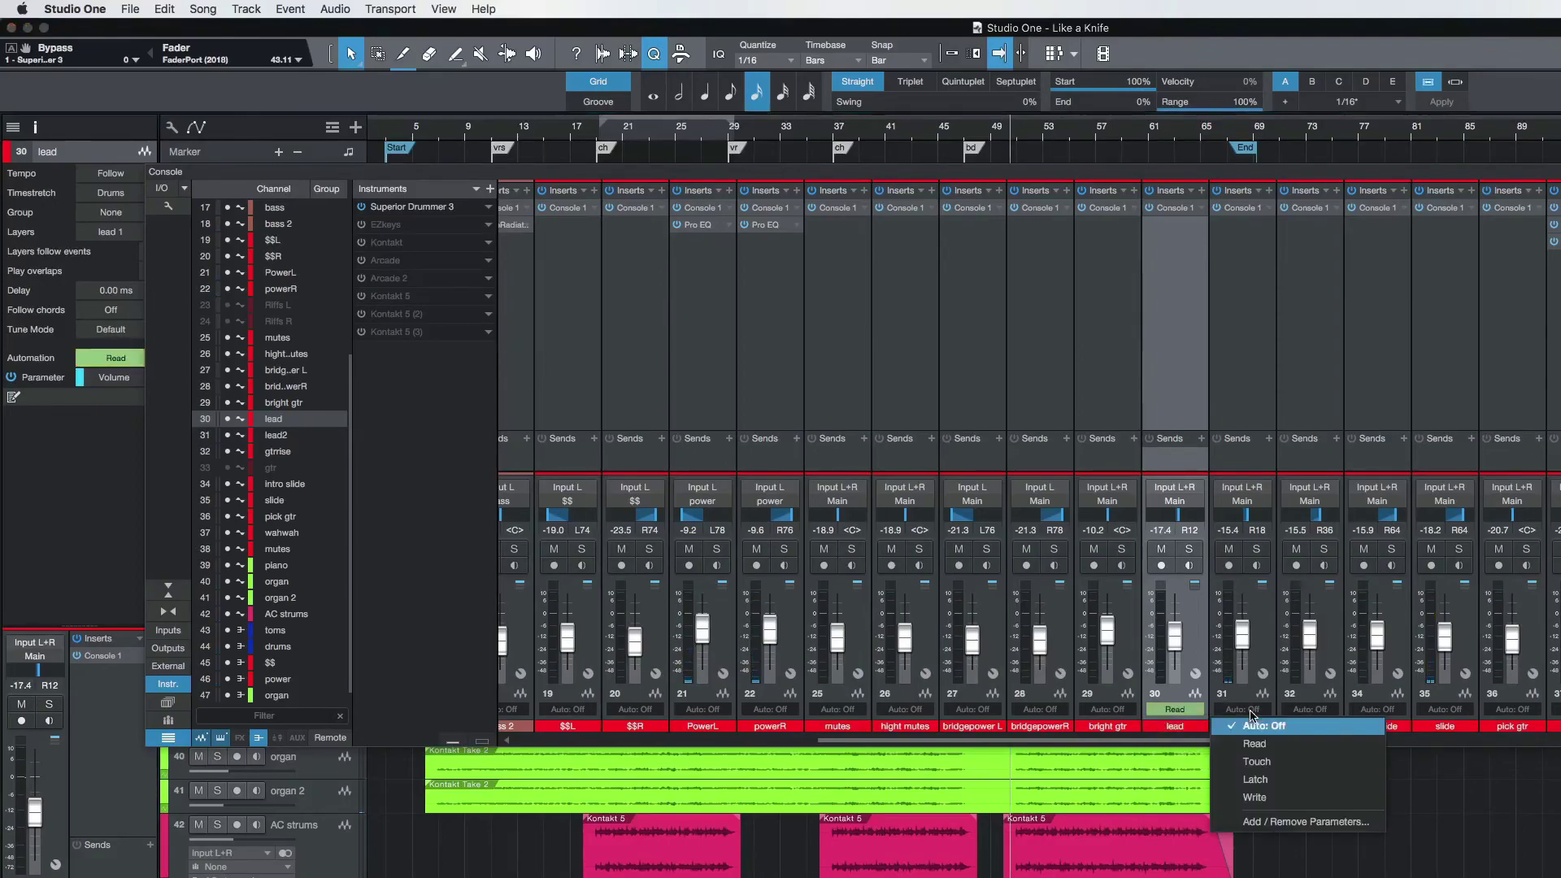
click(1266, 763)
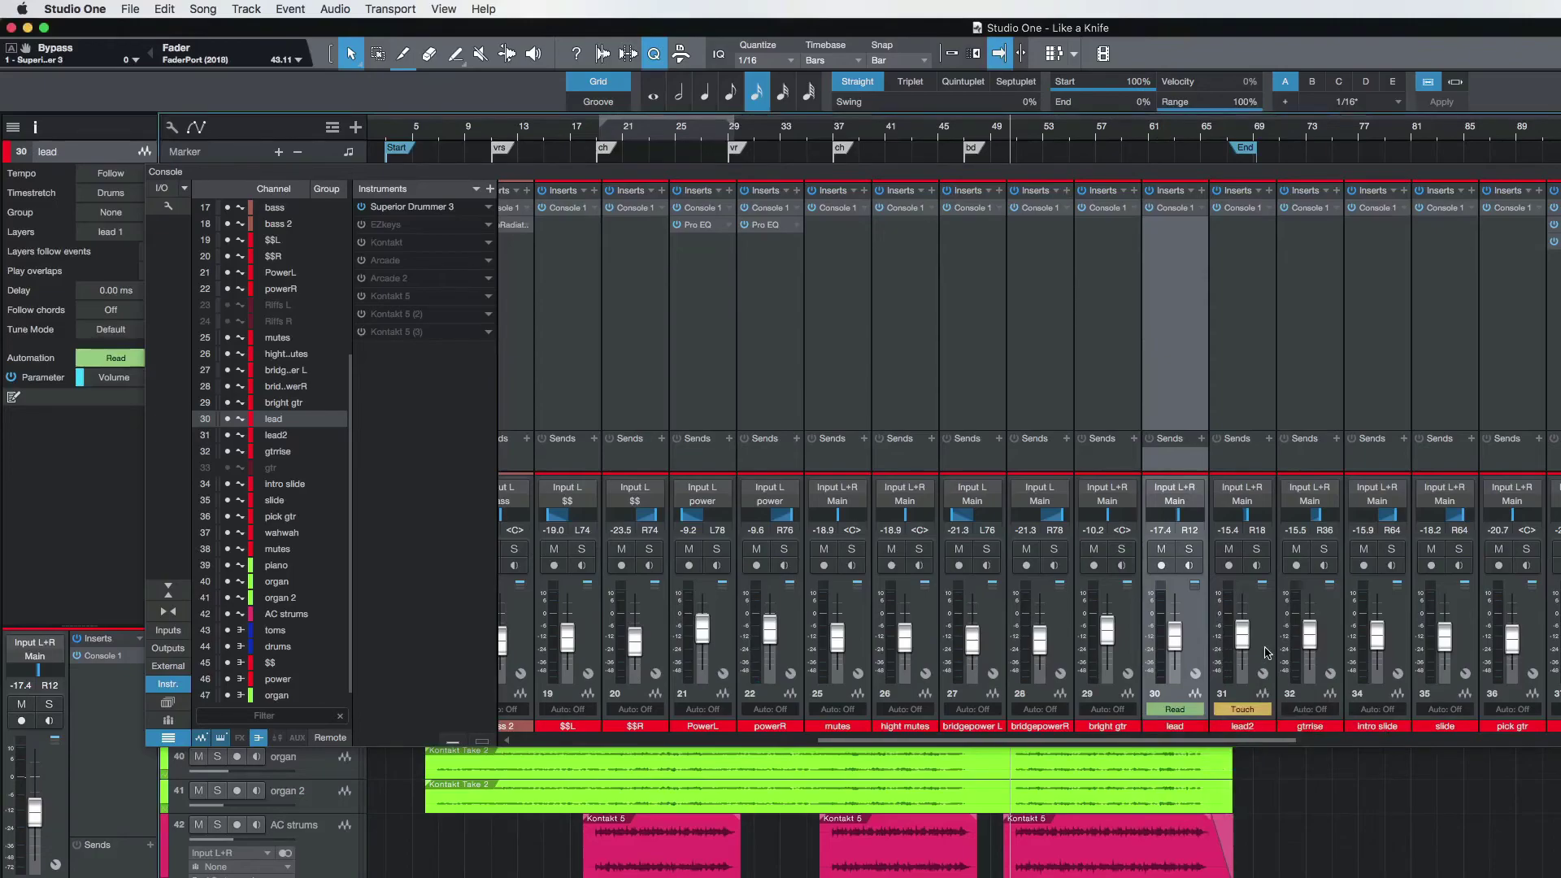
click(1266, 650)
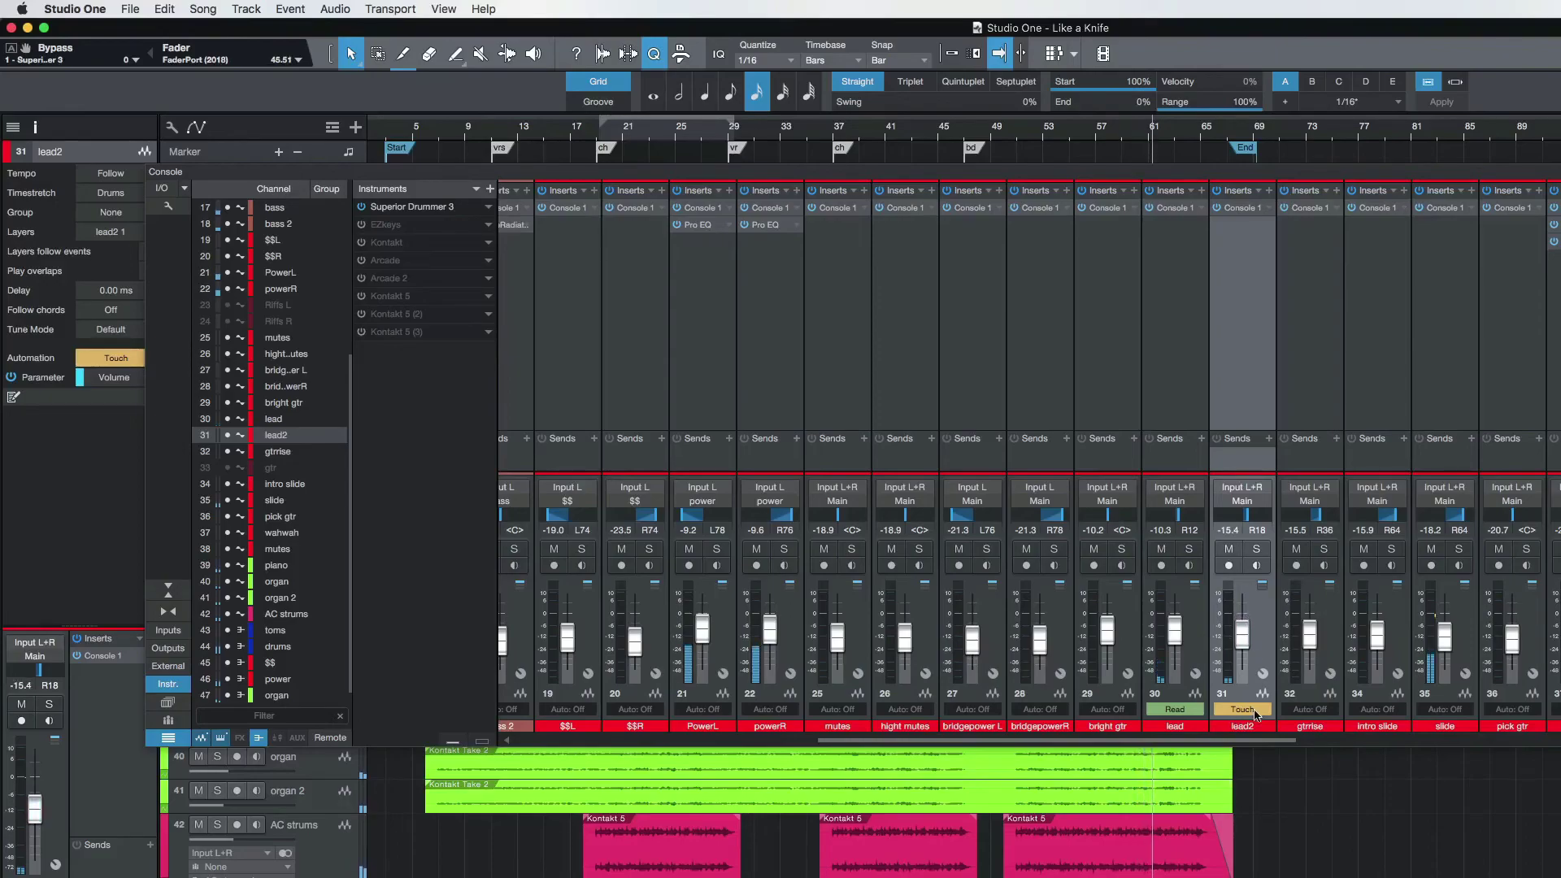
click(1247, 710)
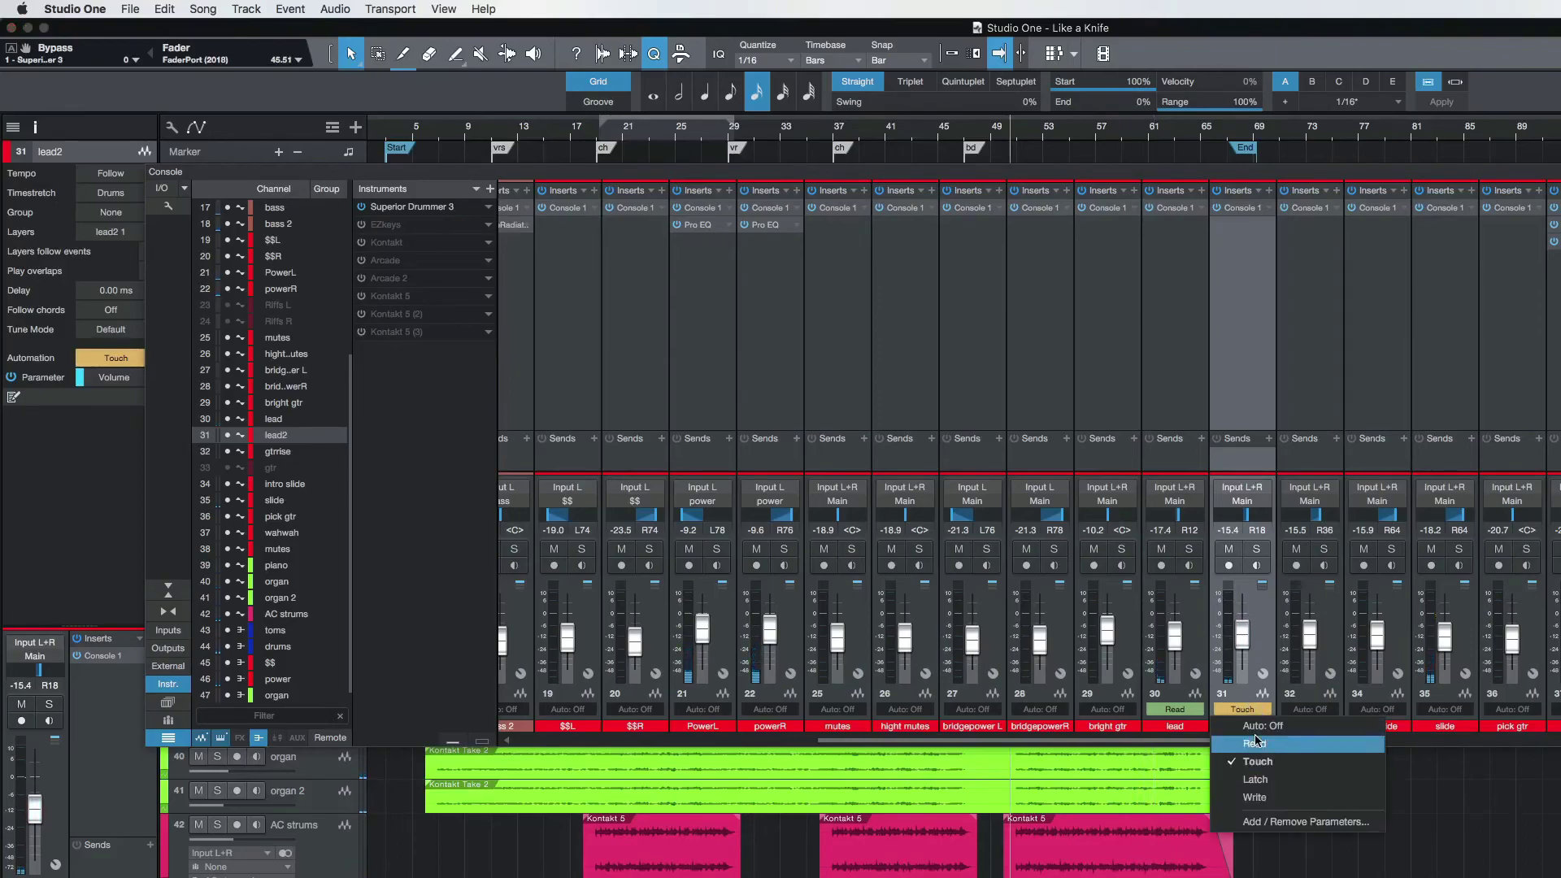
click(1257, 742)
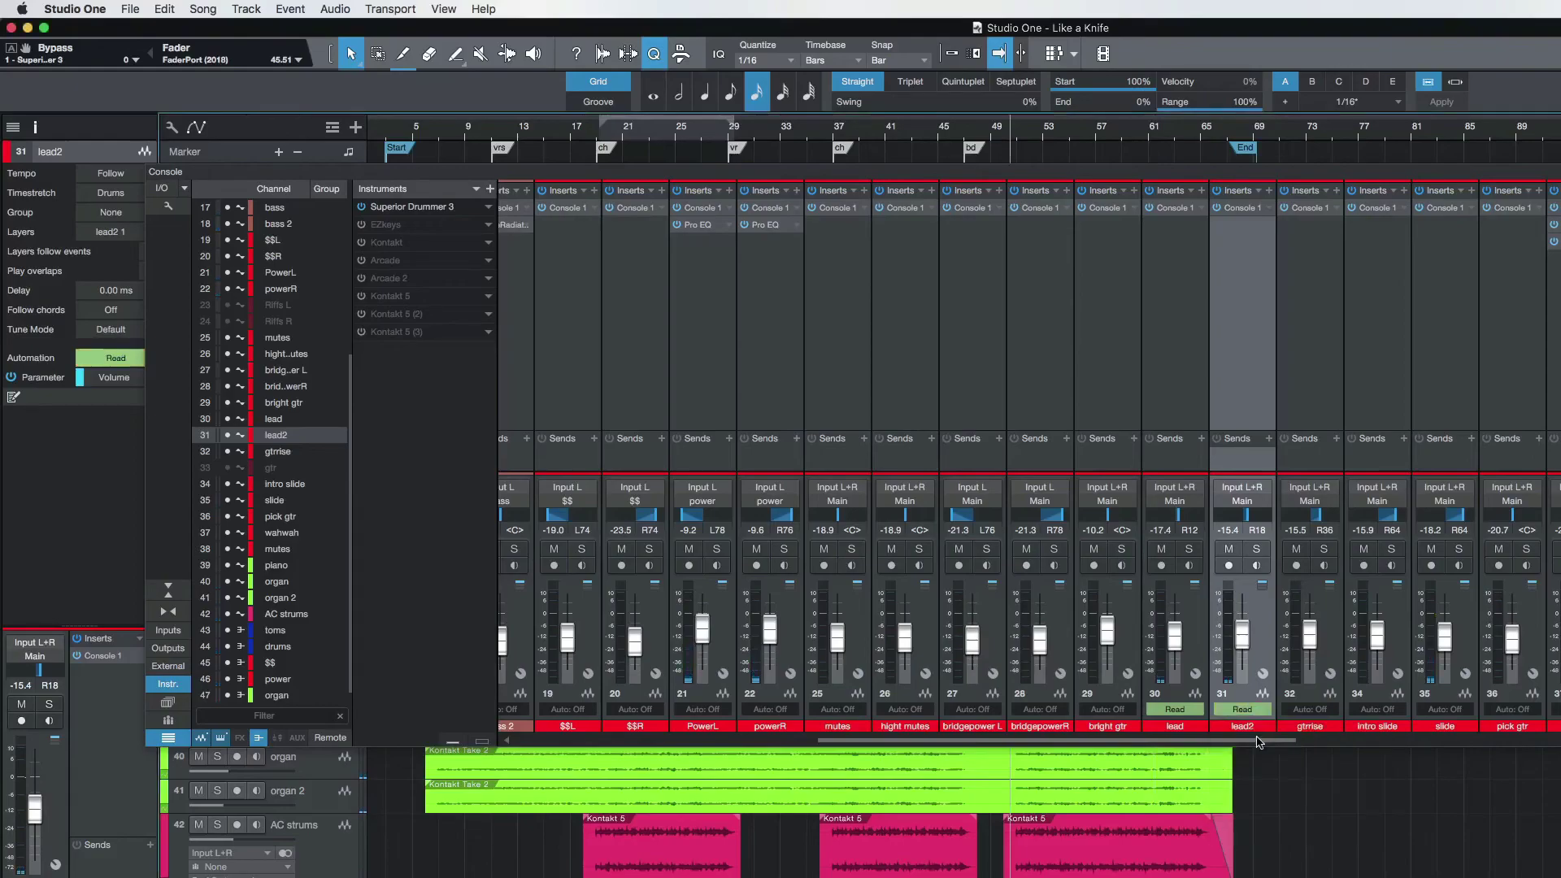
Step: Add a bus named lead for the lead and lead2 tracks, and insert Console 1 on it
click(1187, 608)
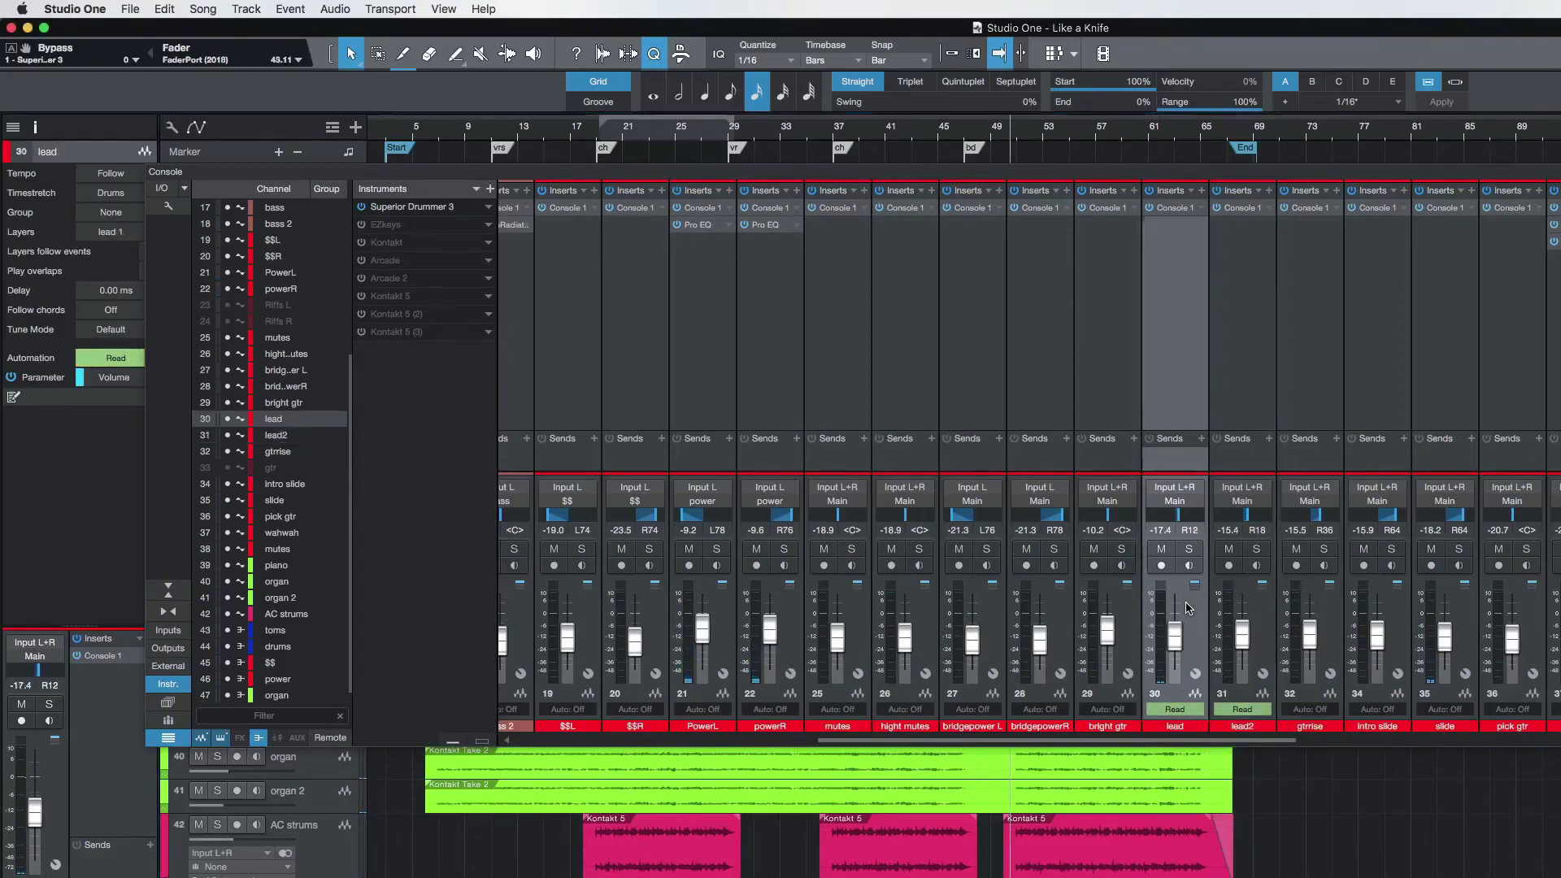
shift+click(1268, 618)
right_click(1269, 618)
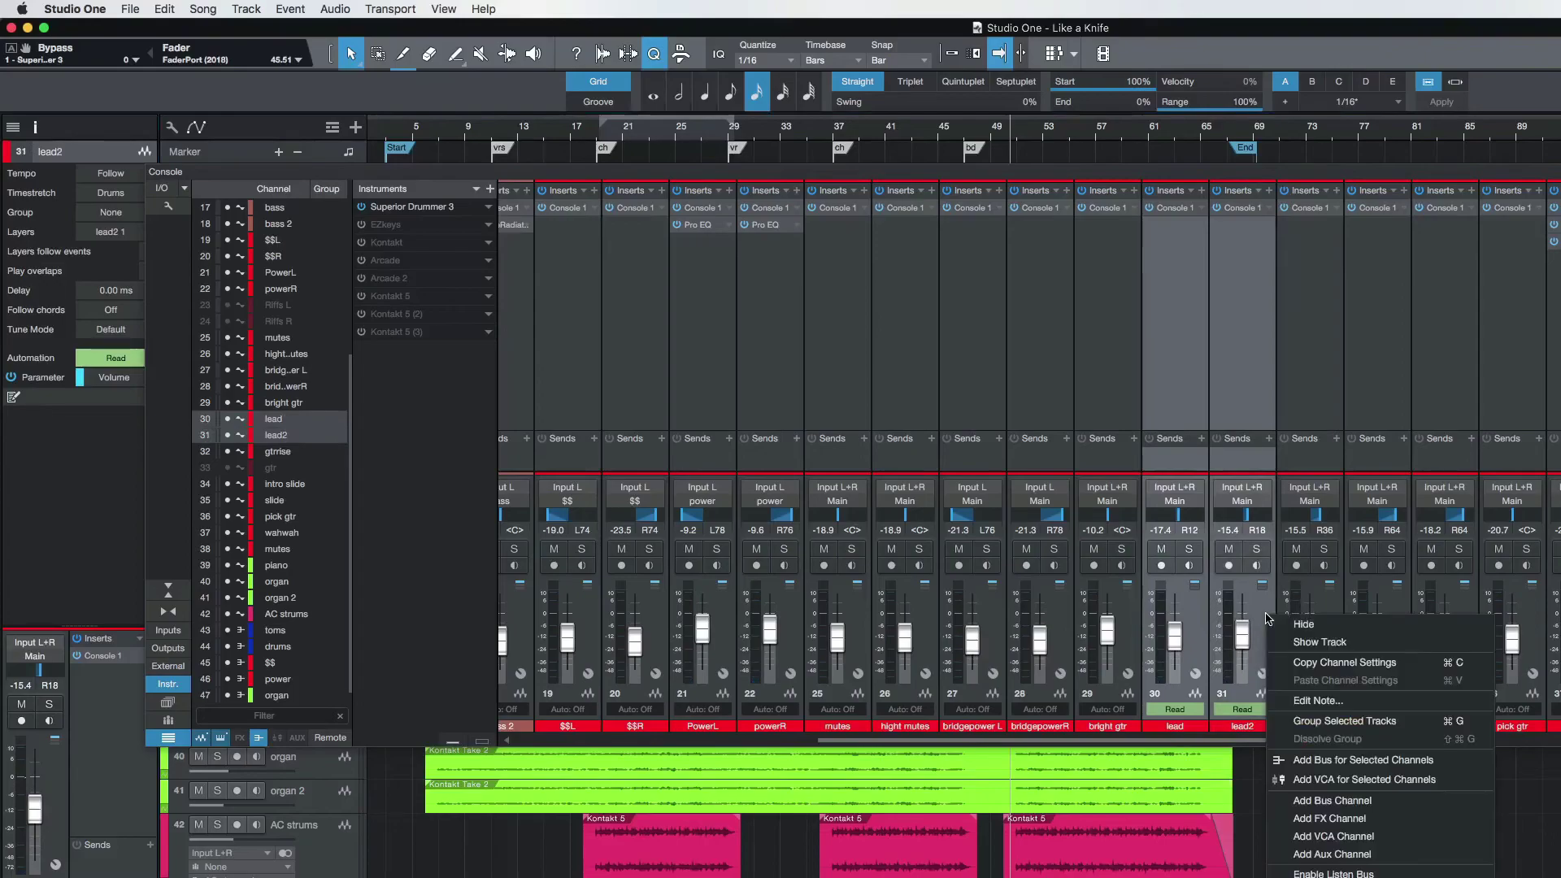
click(1376, 767)
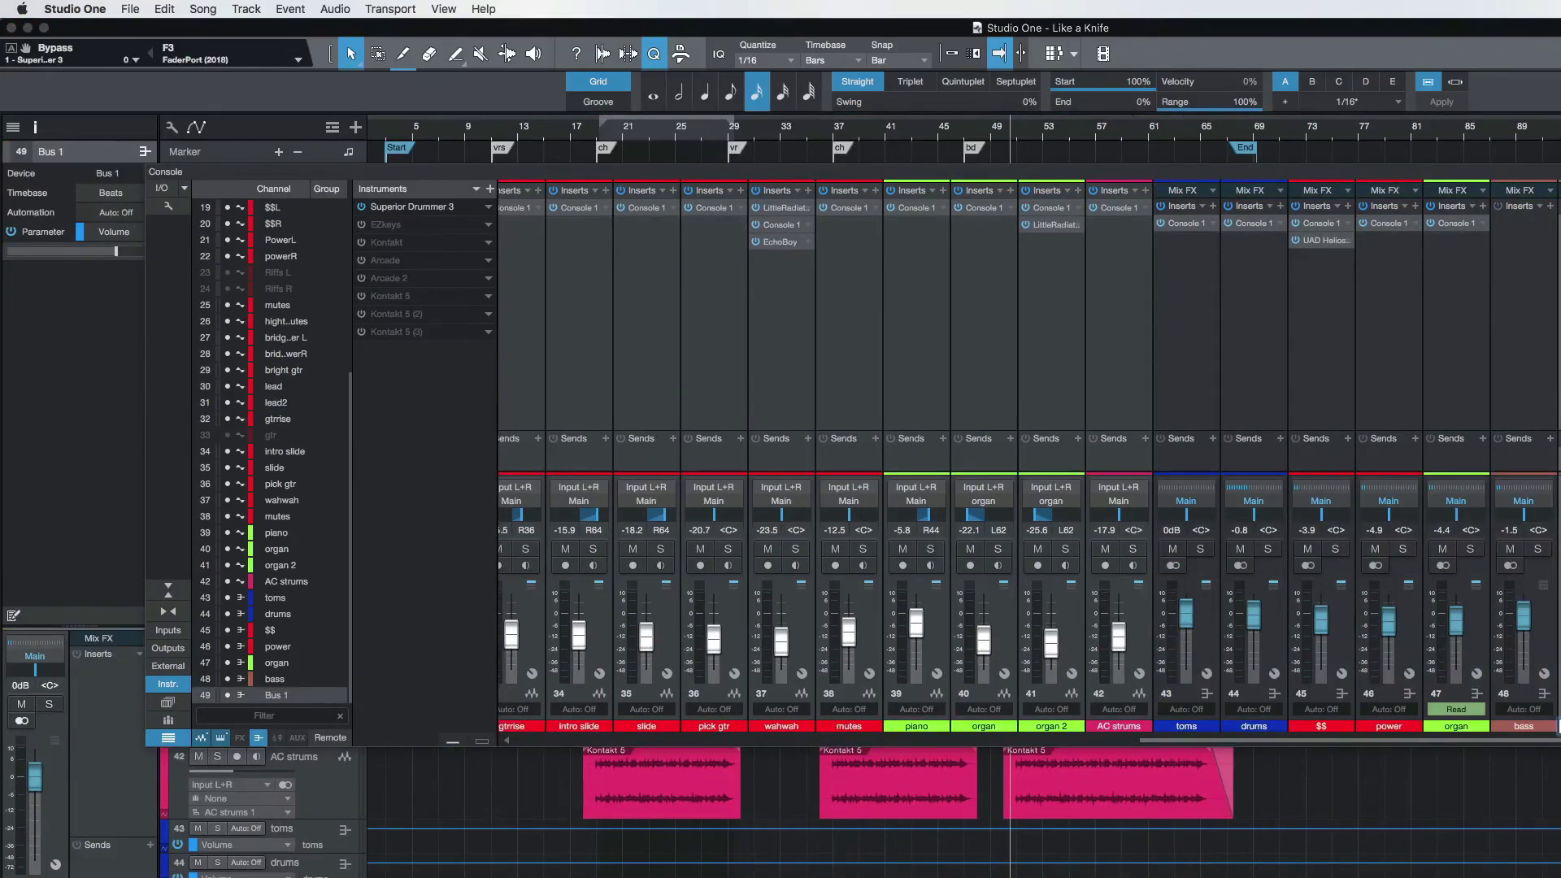
text(lead)
click(1524, 231)
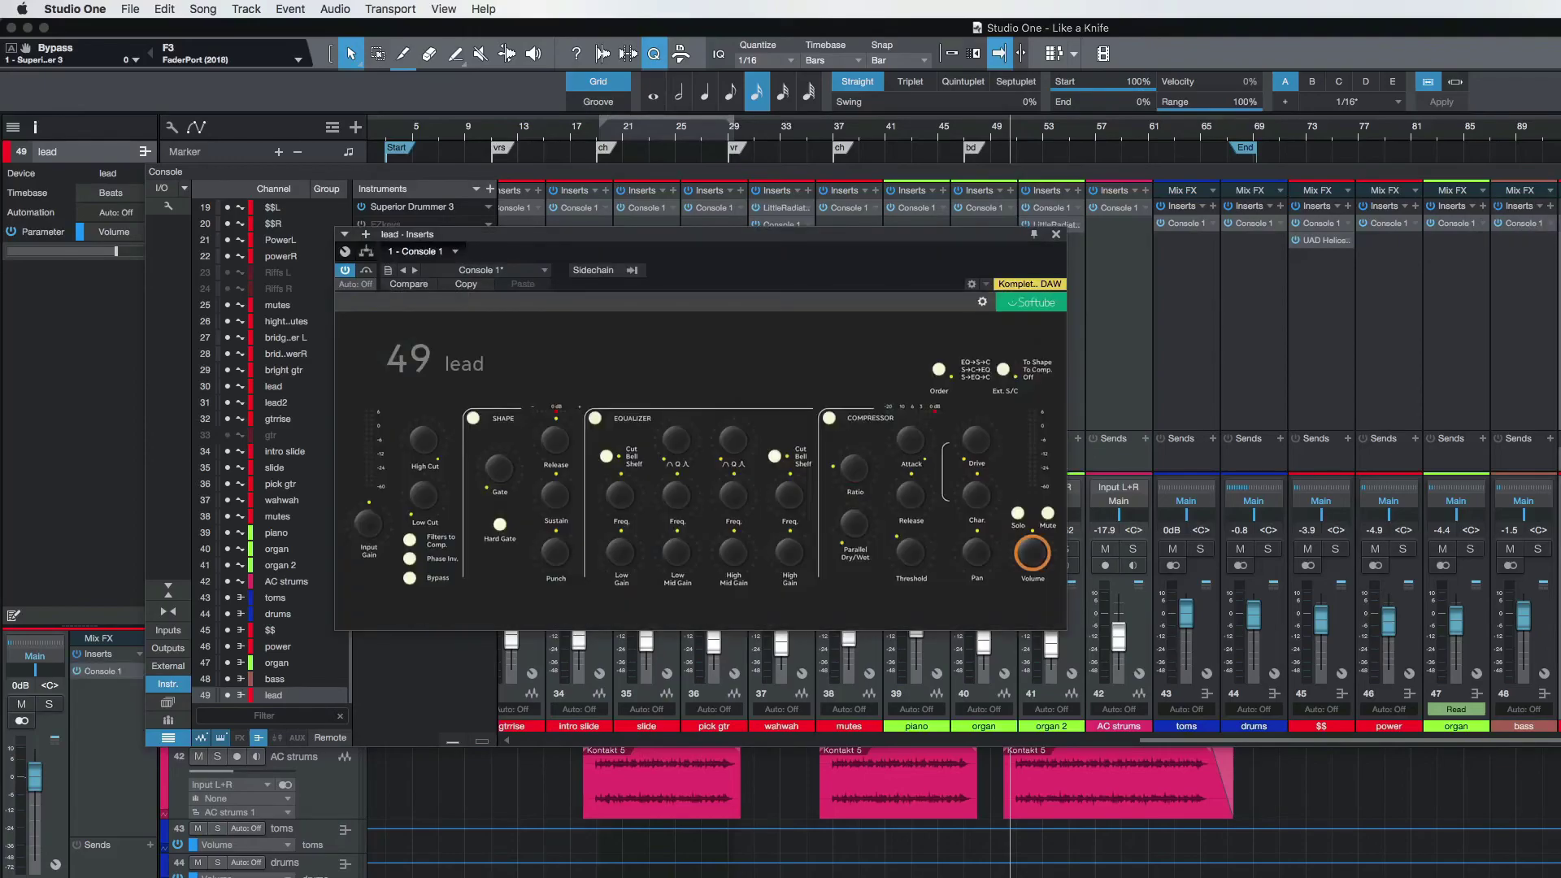
click(1056, 235)
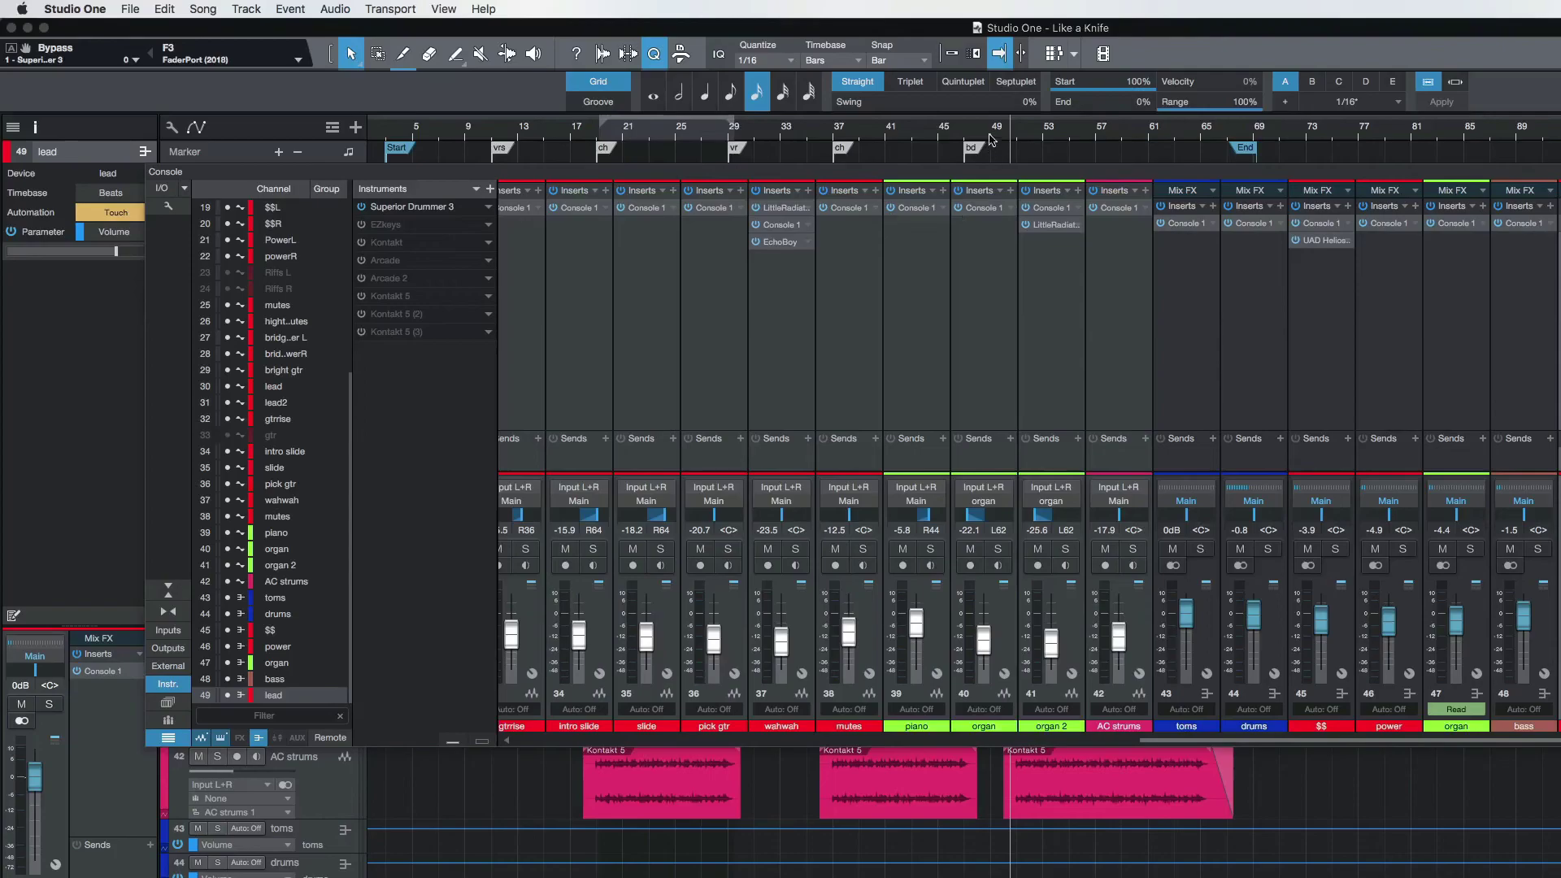
Step: Record the lead bus volume in Touch mode from about bar 49, riding it to about -2.0 dB, and switch its automation to Read
drag(995, 135, 1003, 128)
key(space)
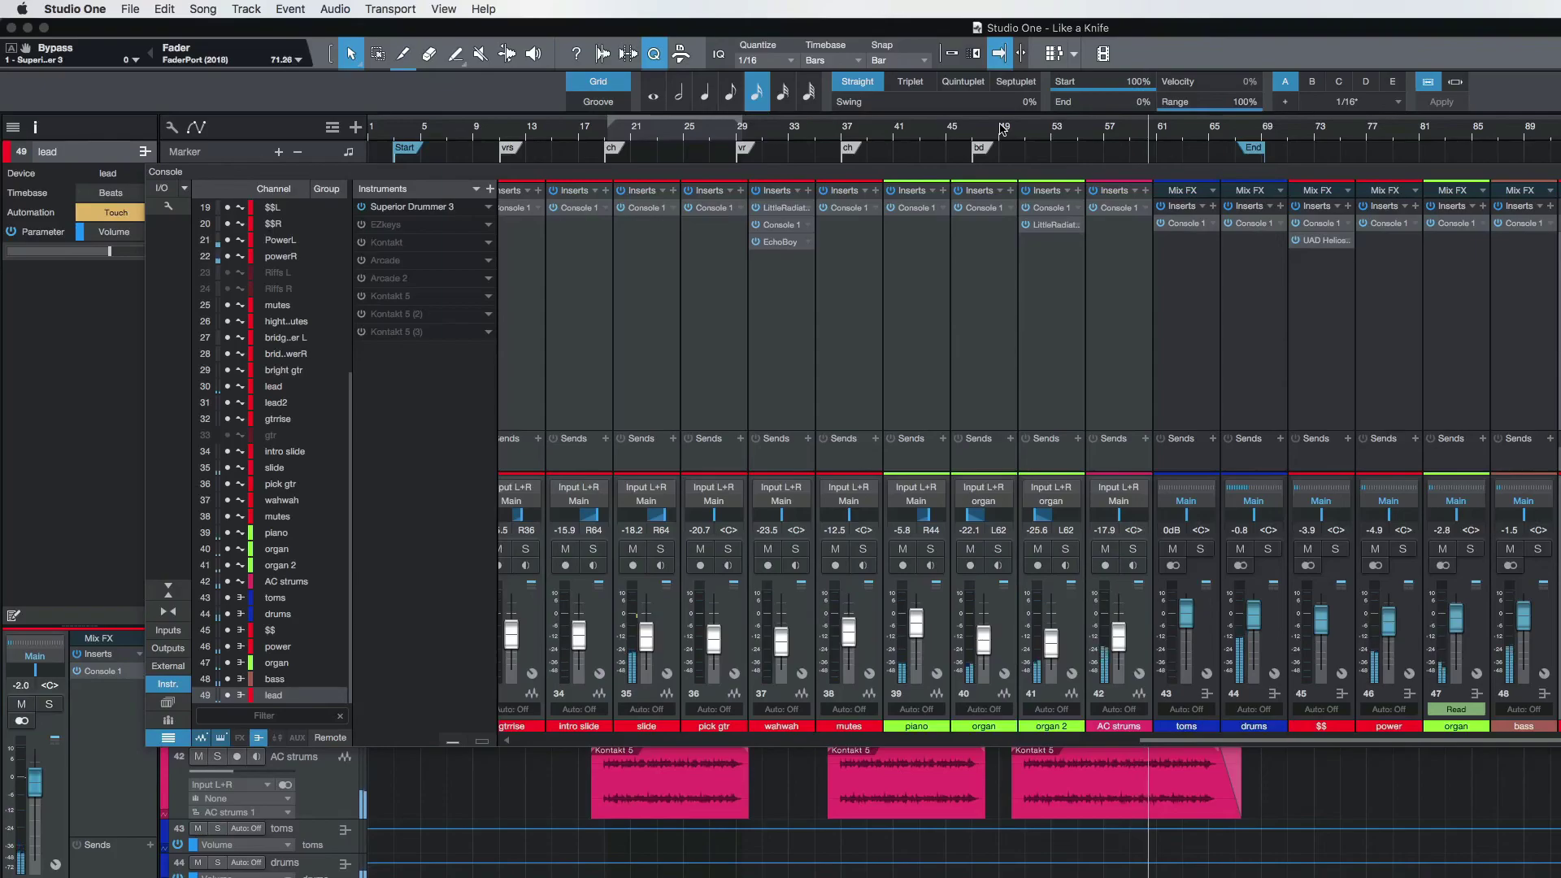
click(1016, 130)
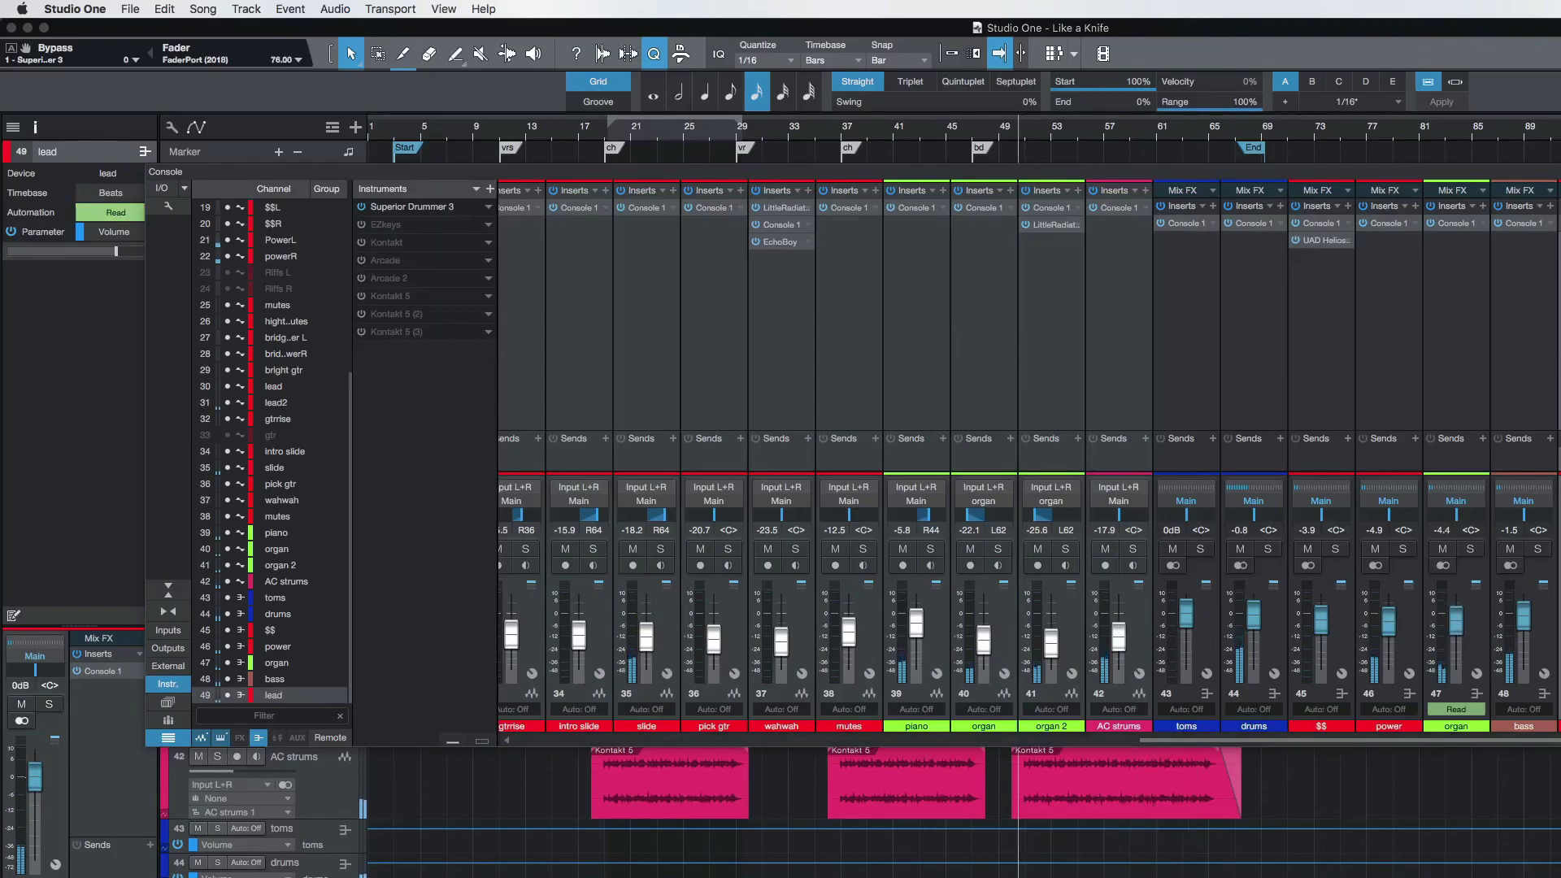
scroll(1137, 343, left, 15)
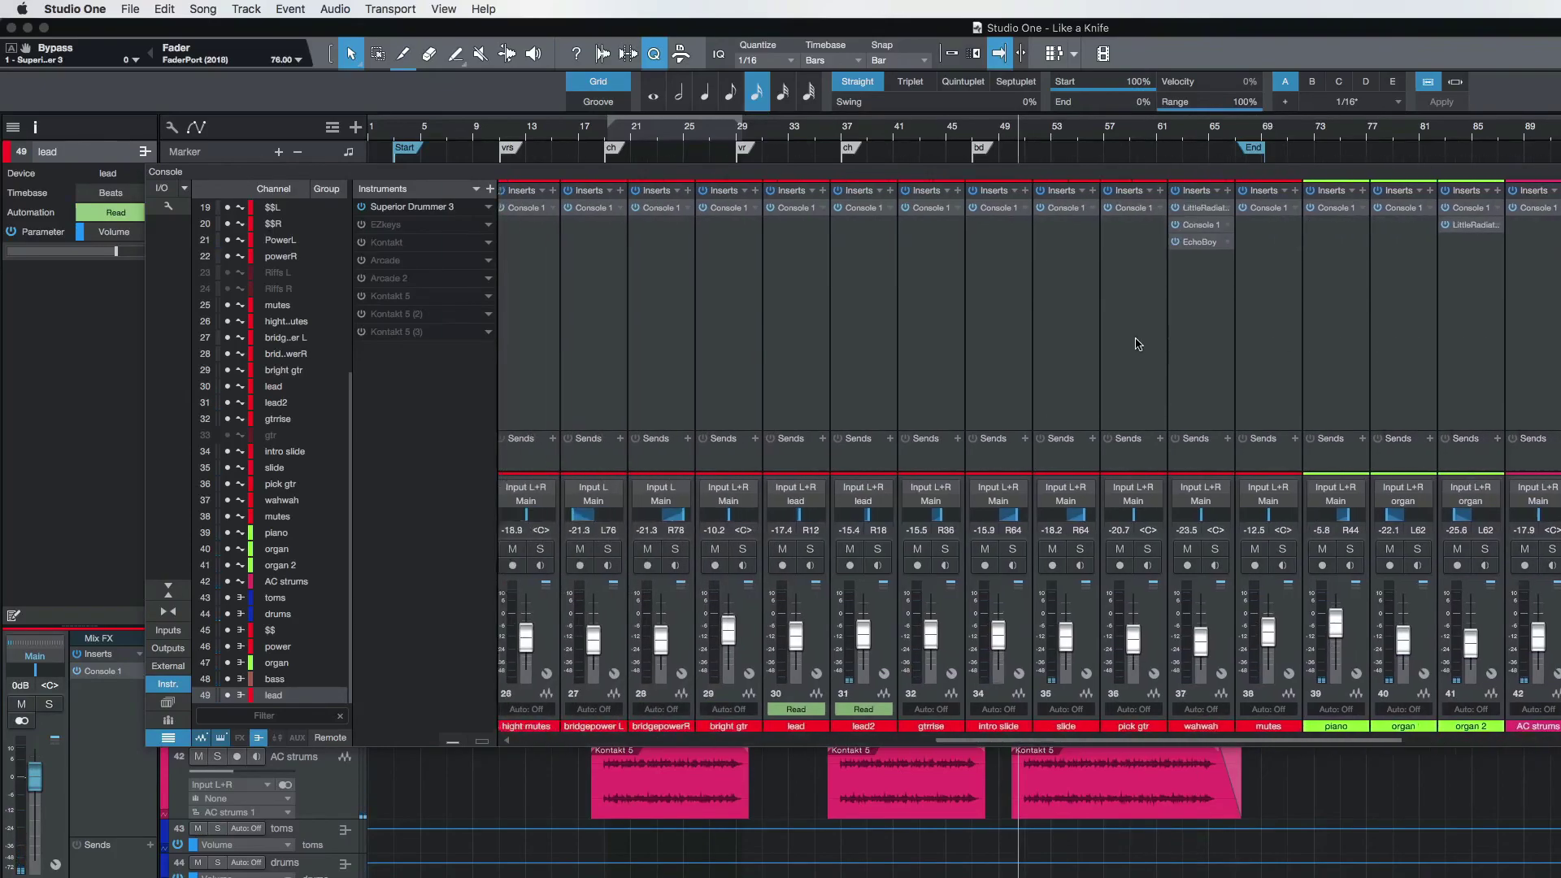
scroll(1137, 343, left, 10)
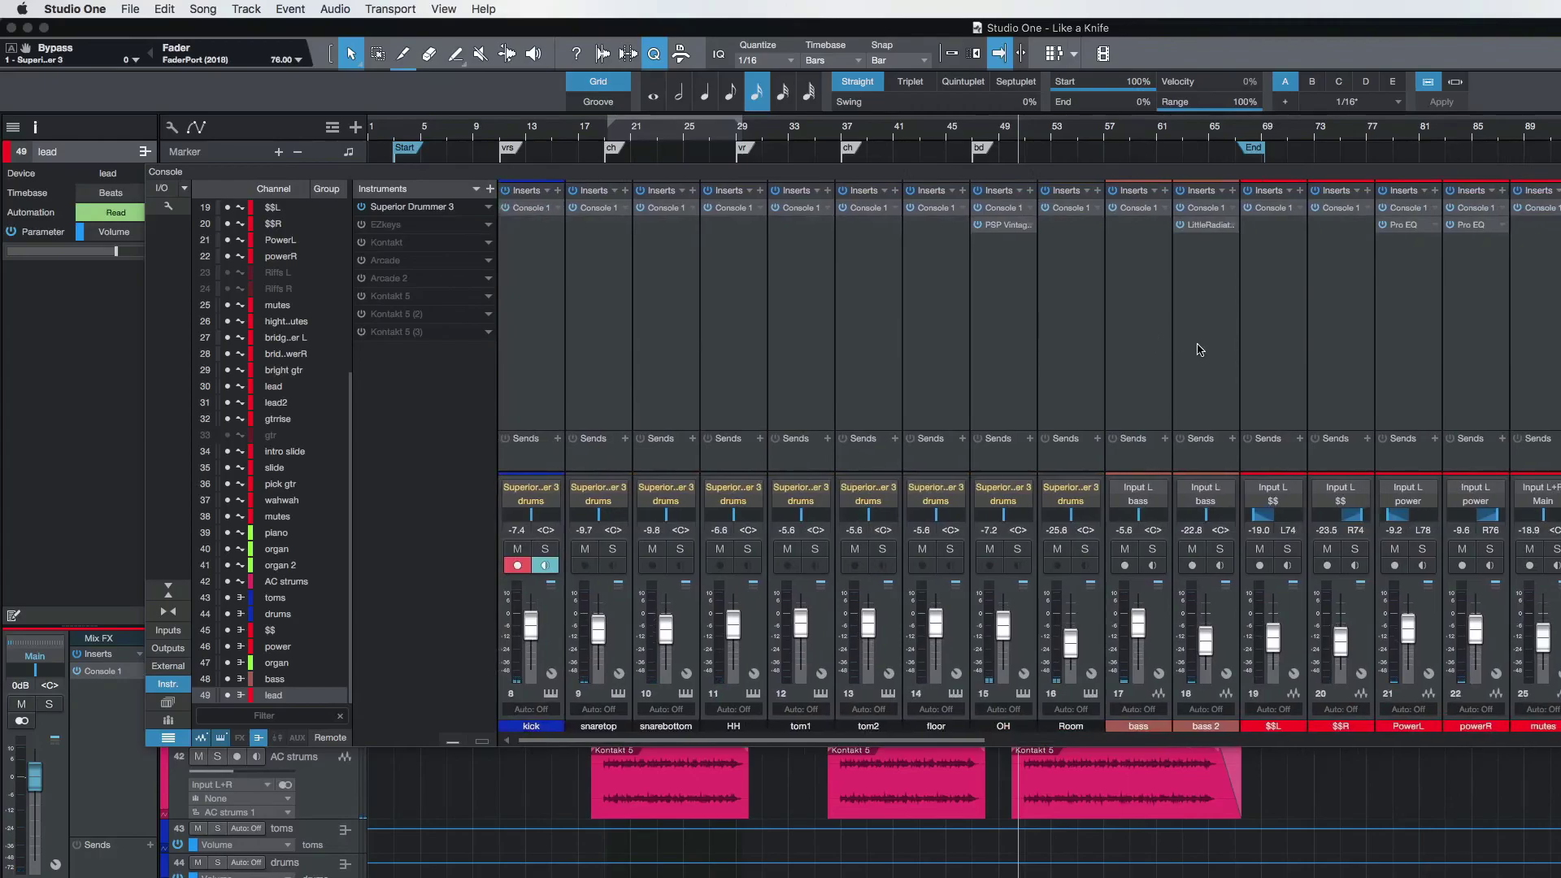
scroll(1201, 365, right, 5)
scroll(1201, 365, right, 12)
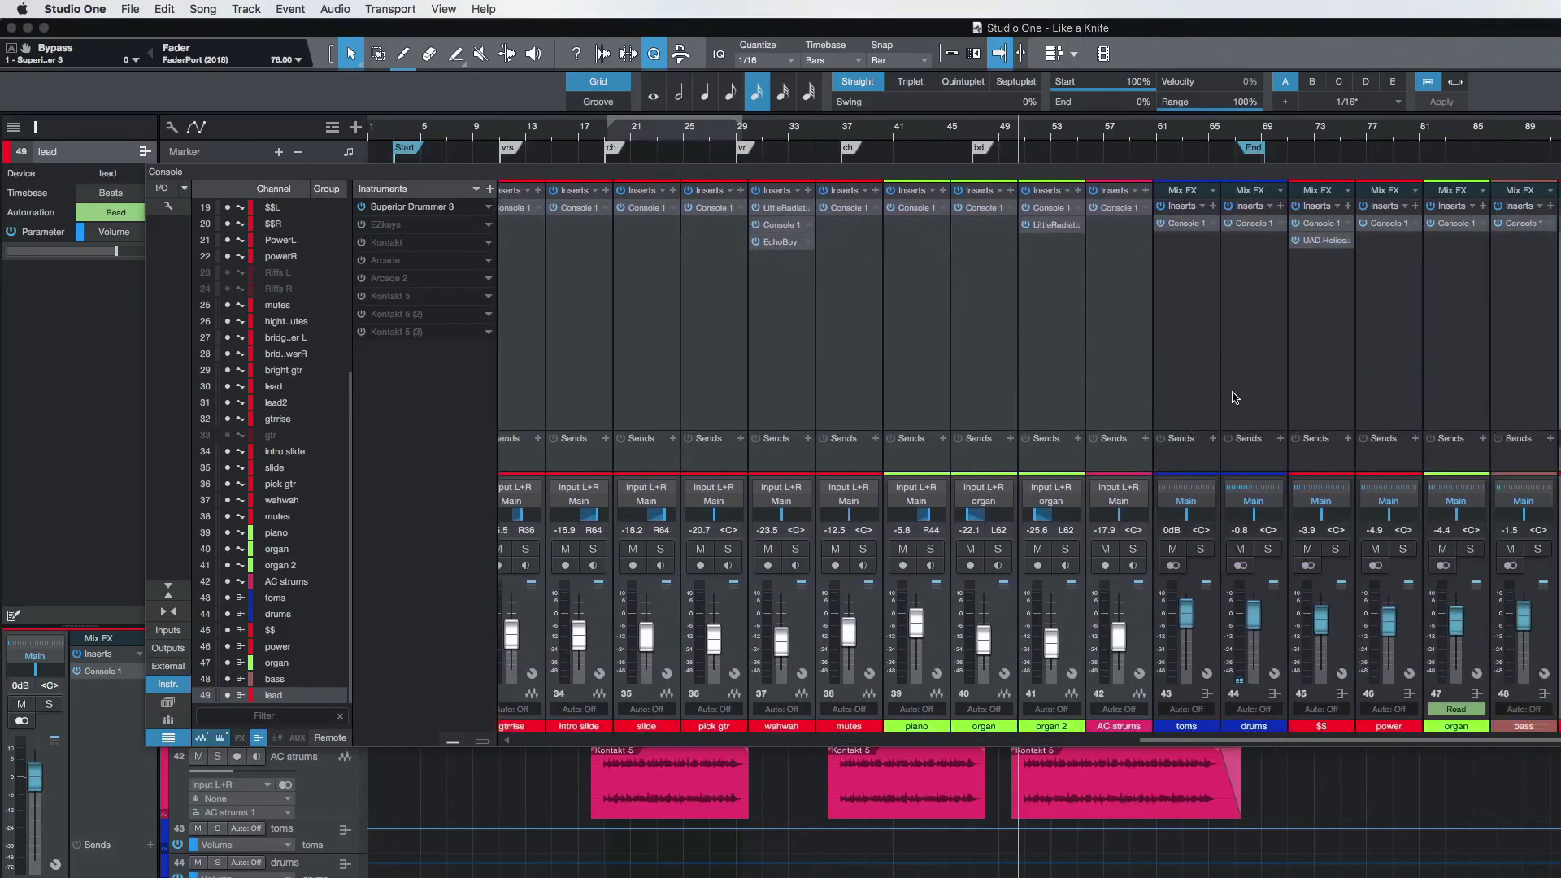
Step: Insert the EchoBoy echo plug-in on both the lead and lead2 guitar tracks at once
scroll(1155, 354, left, 6)
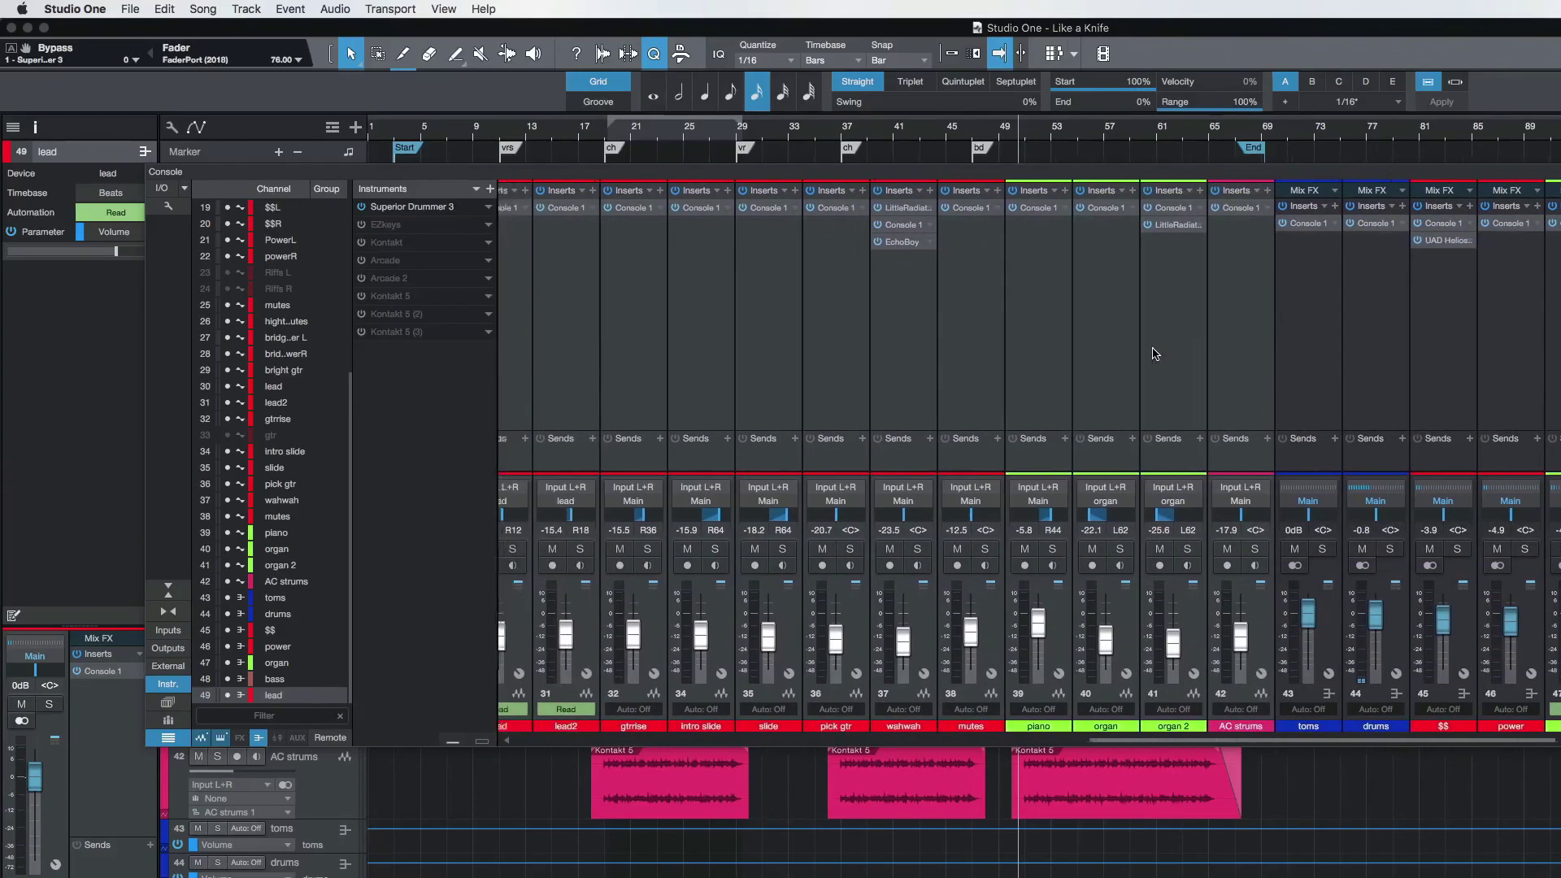
scroll(1154, 353, left, 4)
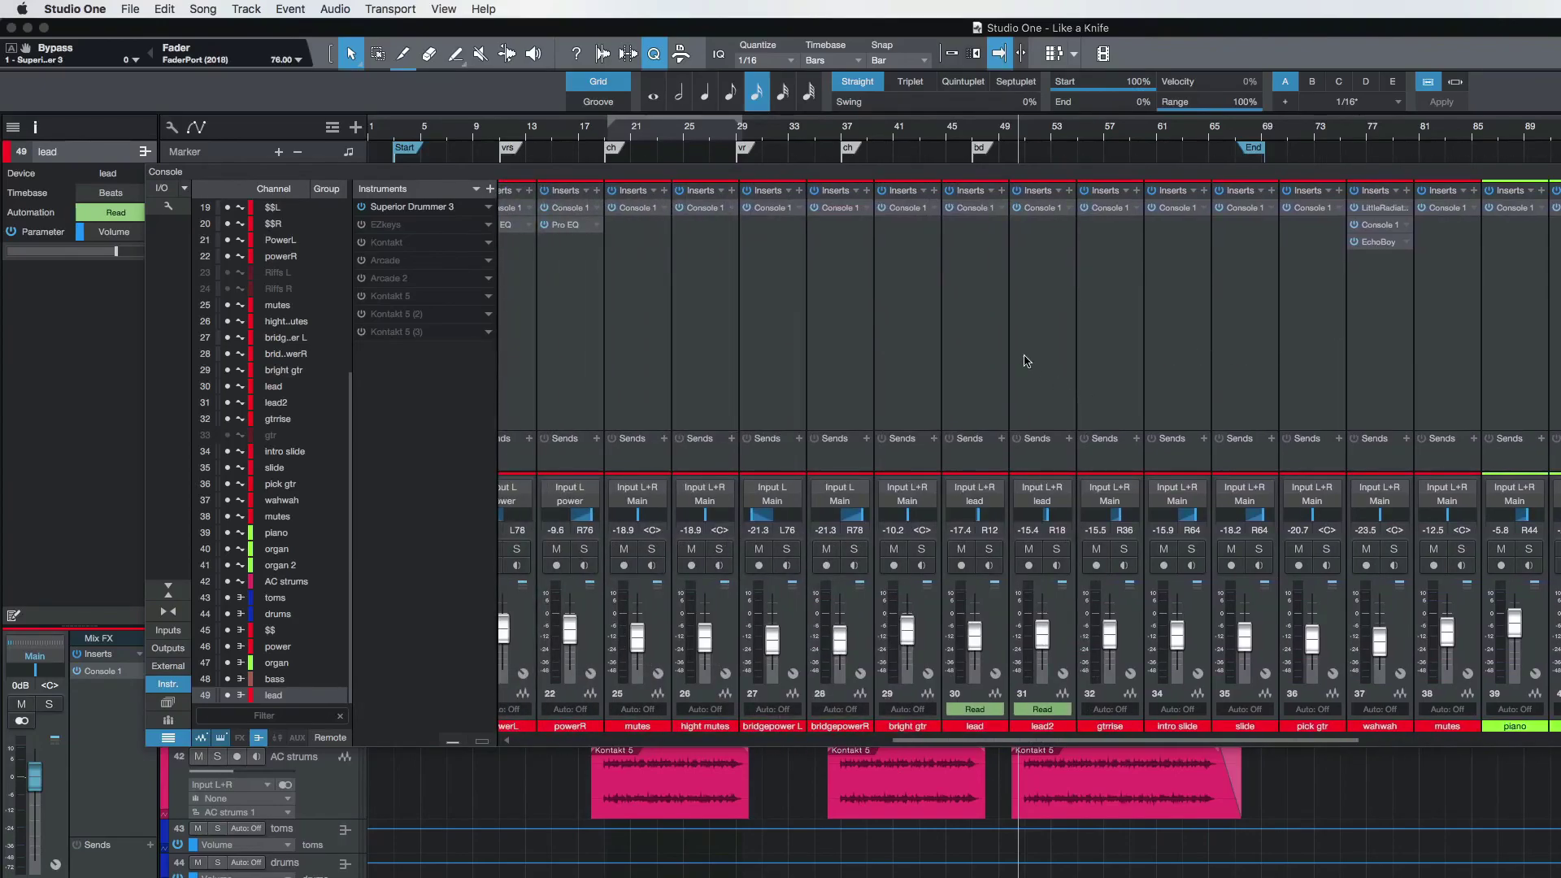
scroll(1167, 341, left, 1)
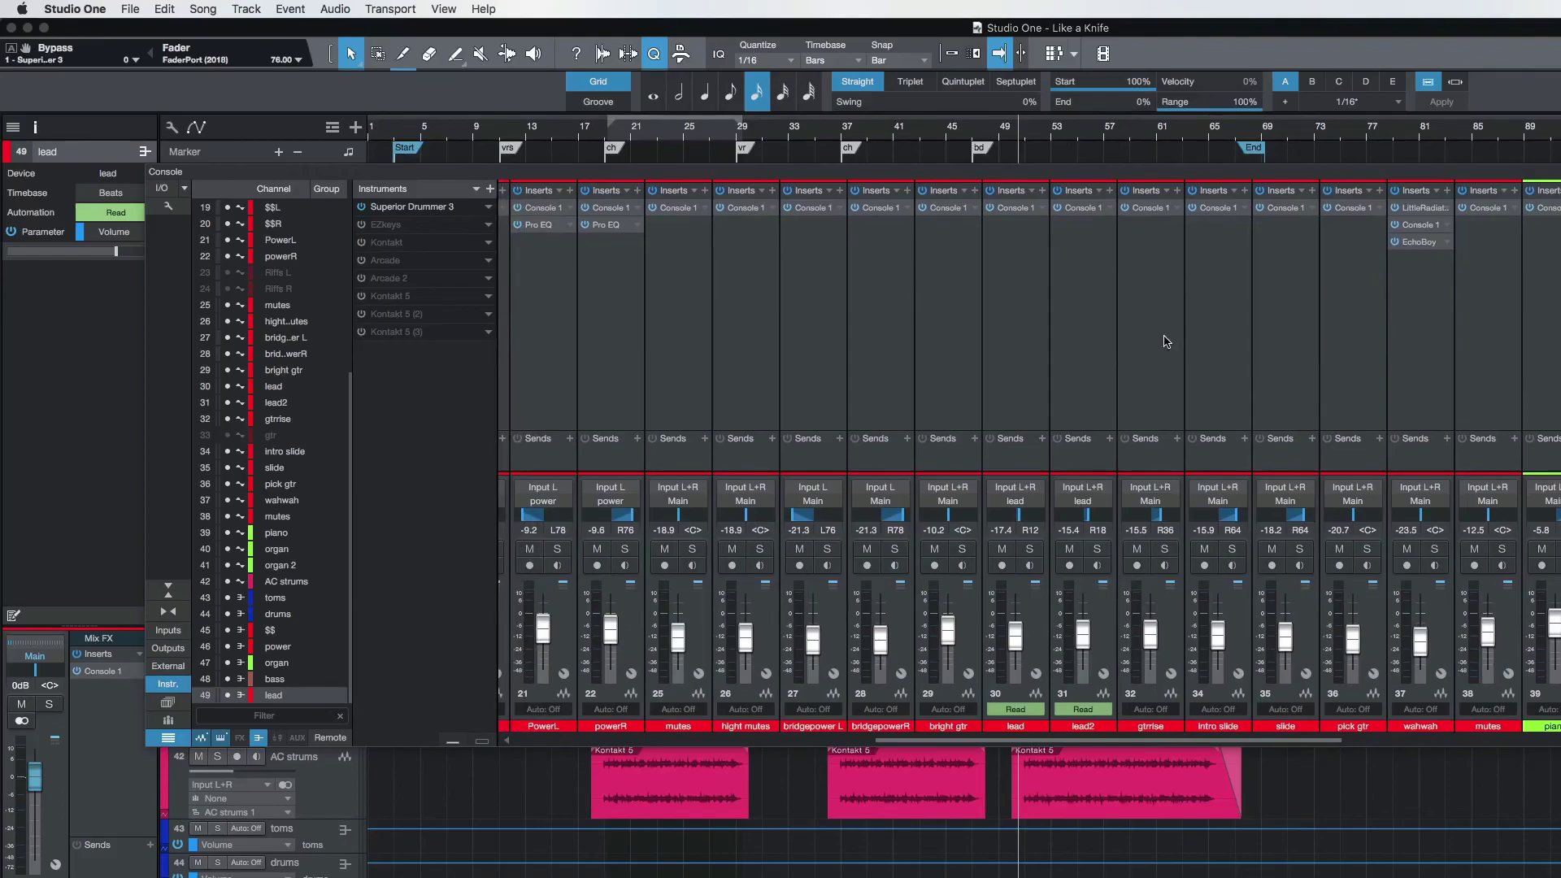
scroll(1169, 353, left, 3)
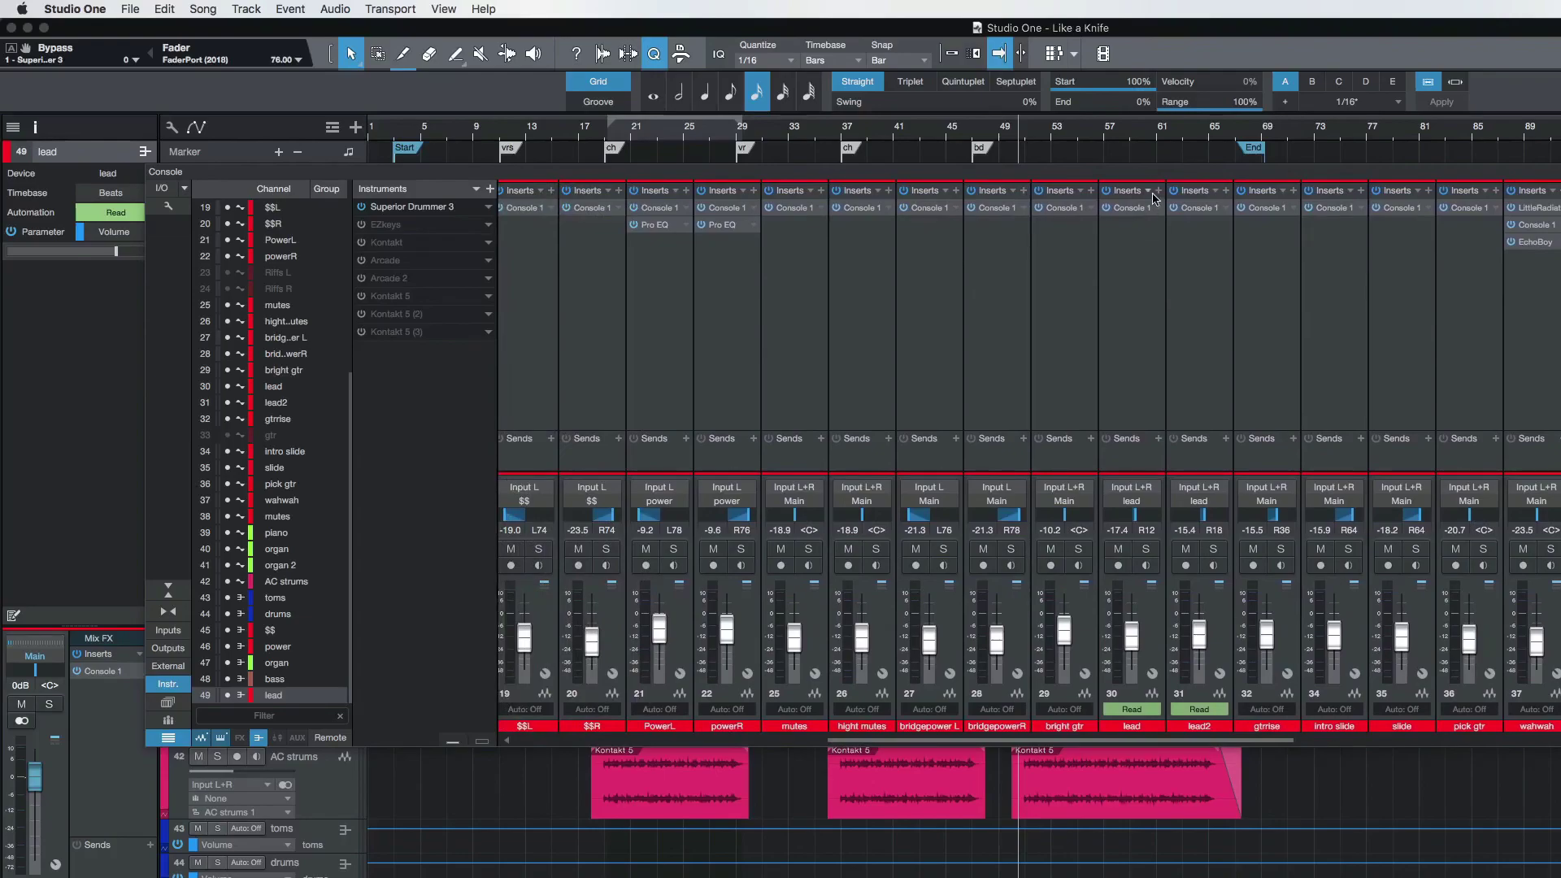
click(1147, 245)
shift+click(1199, 262)
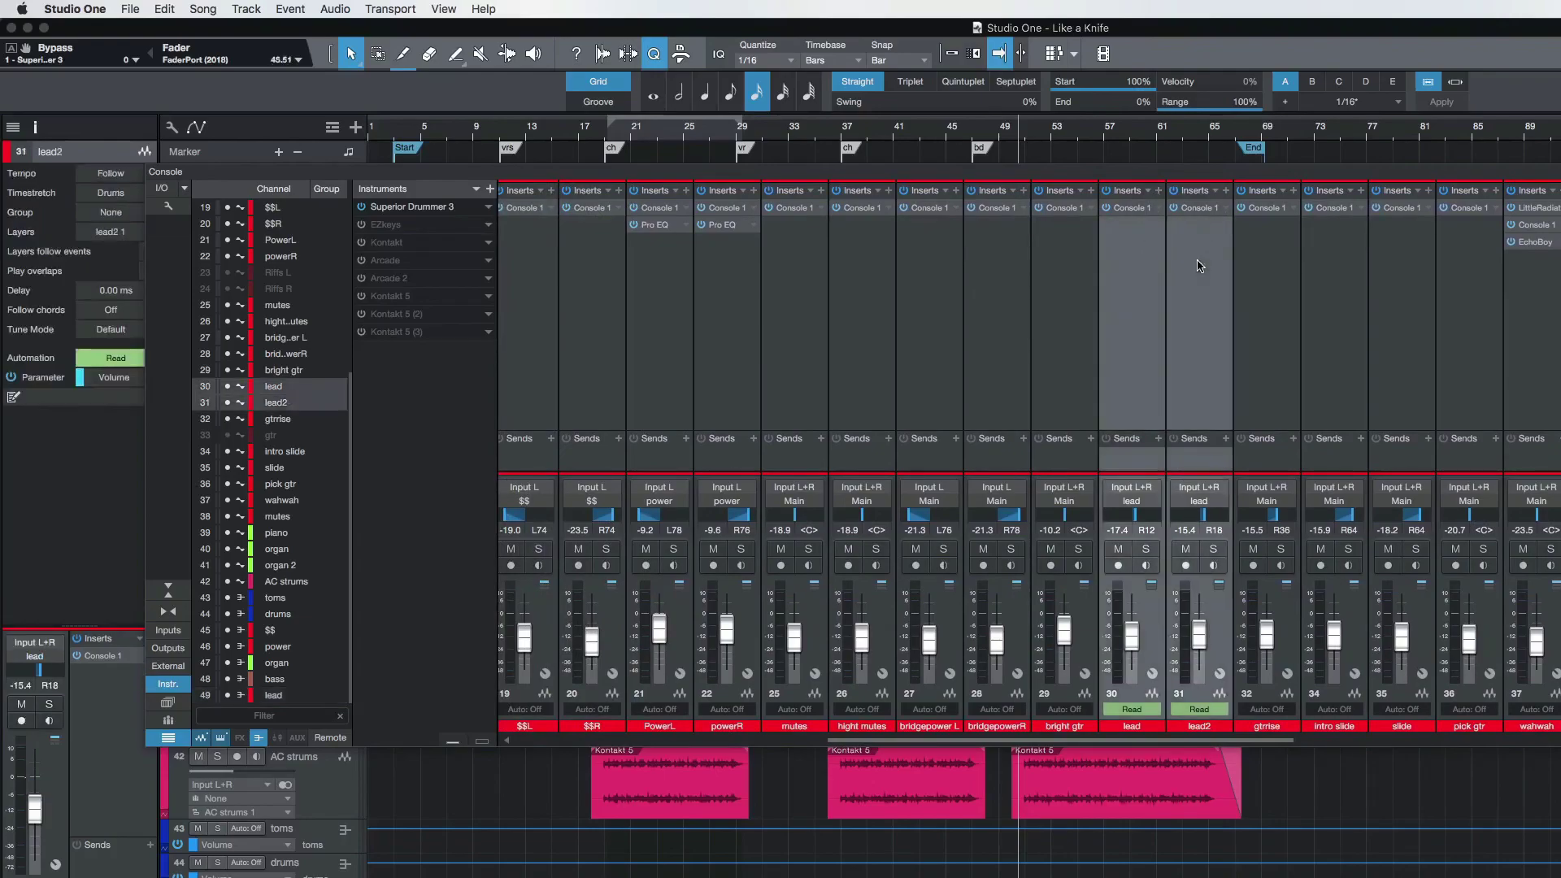
click(1159, 191)
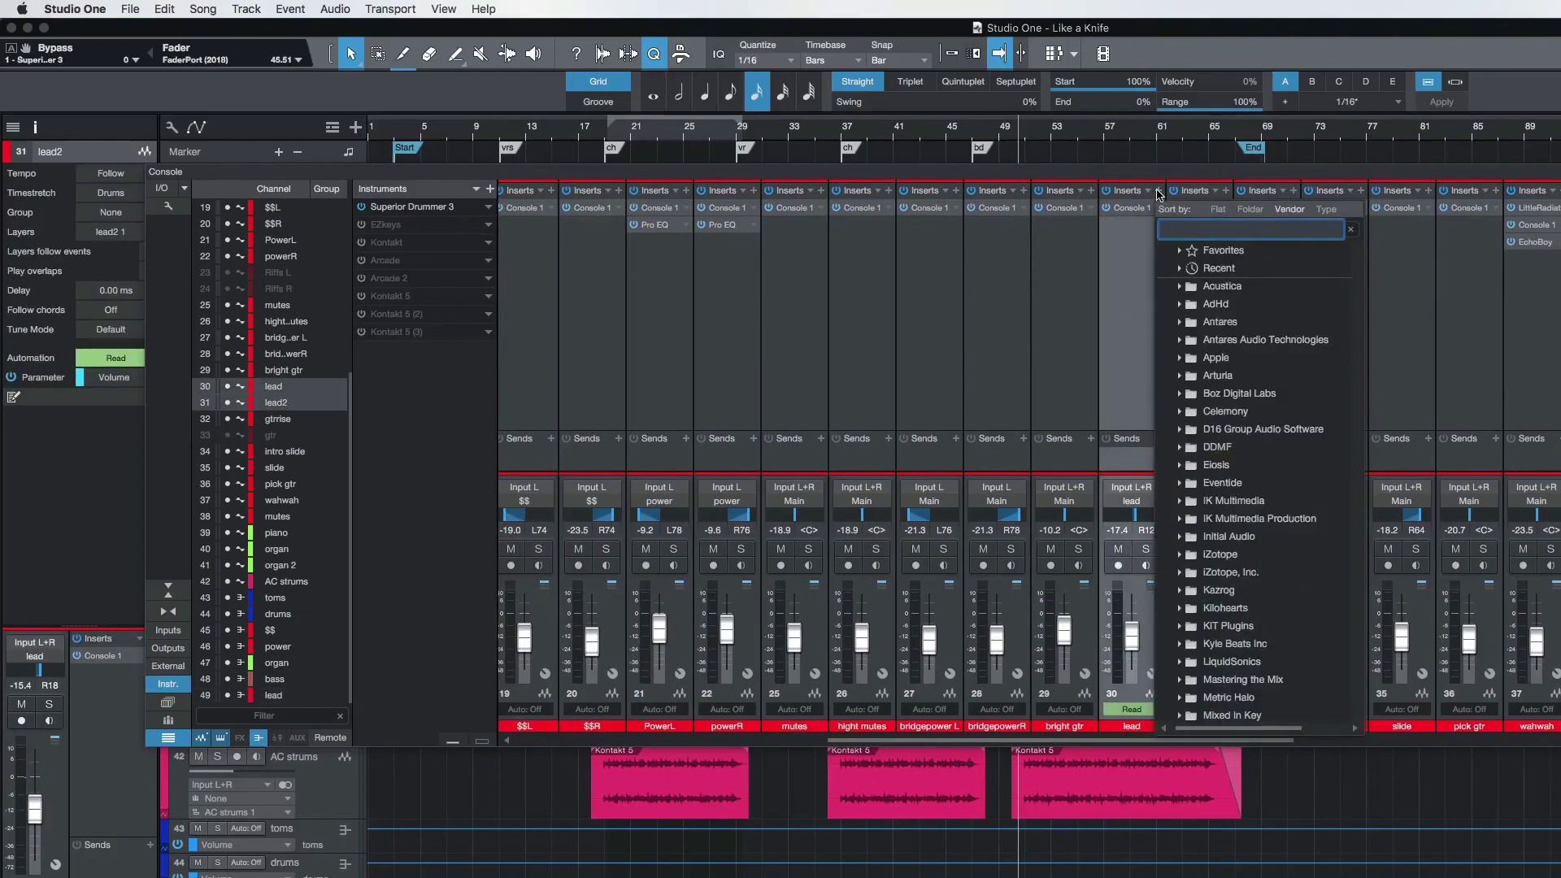
text(echo)
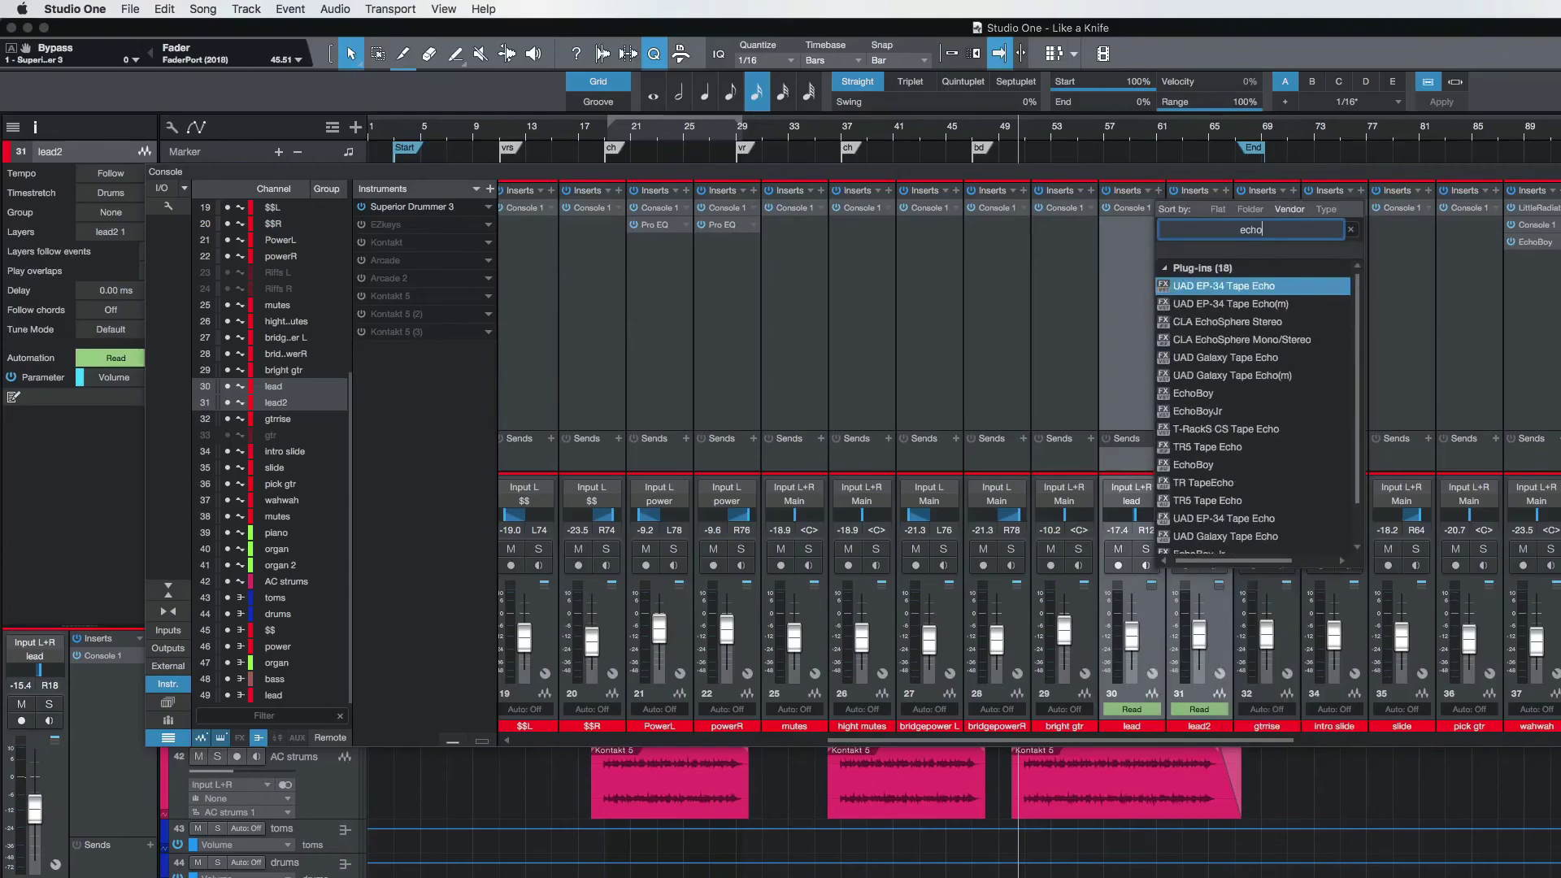
click(1207, 394)
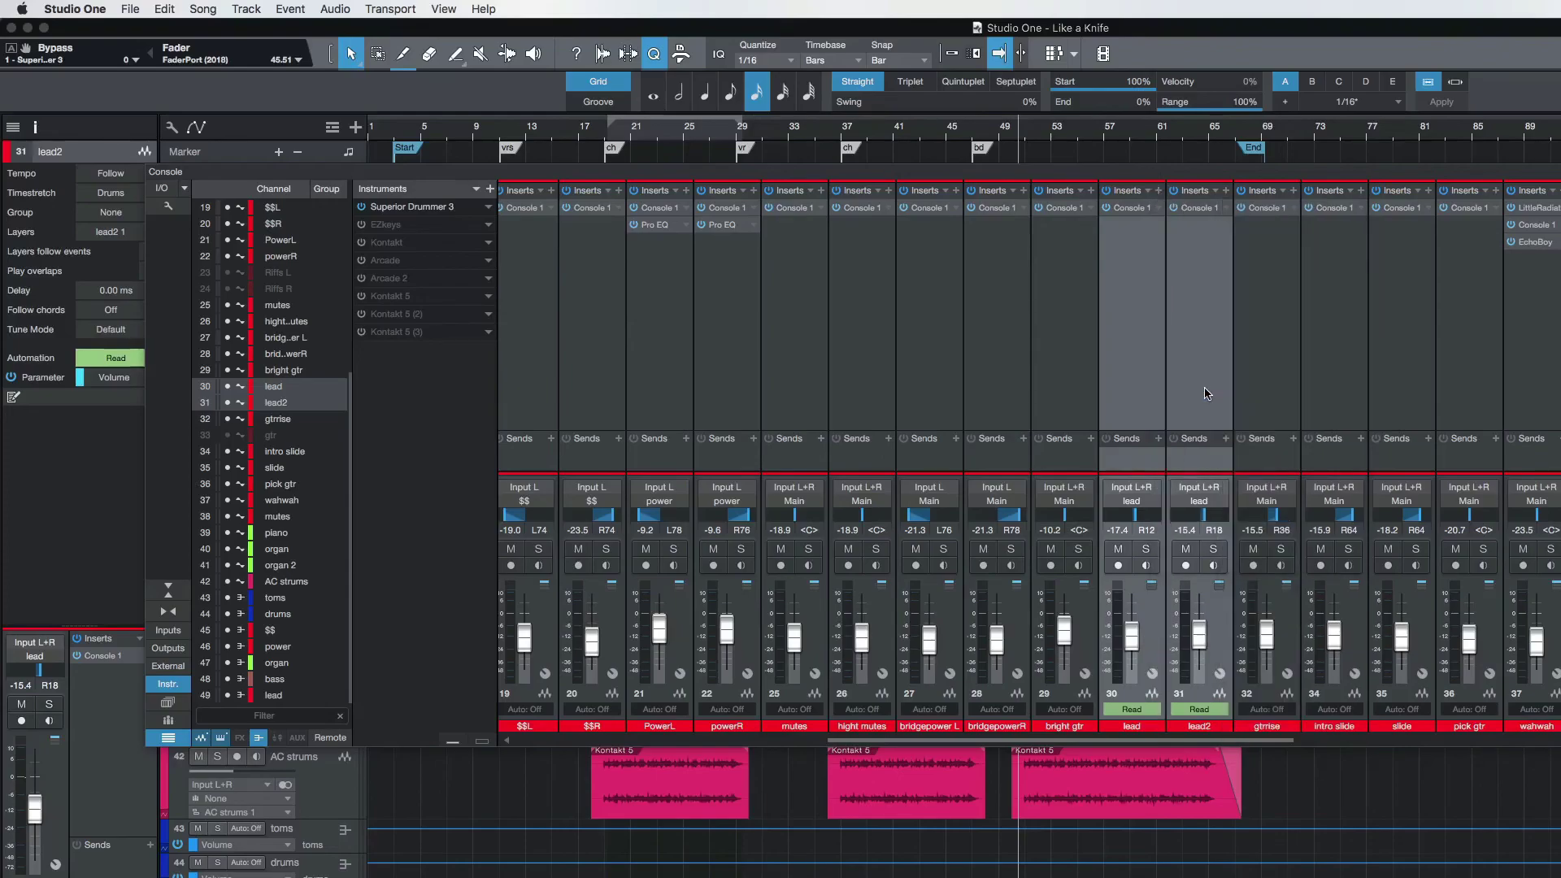
Step: Solo only the lead track and turn its EchoBoy mix toward dry, adjusting the feedback and low cut as well
click(1147, 551)
click(1173, 637)
click(1159, 629)
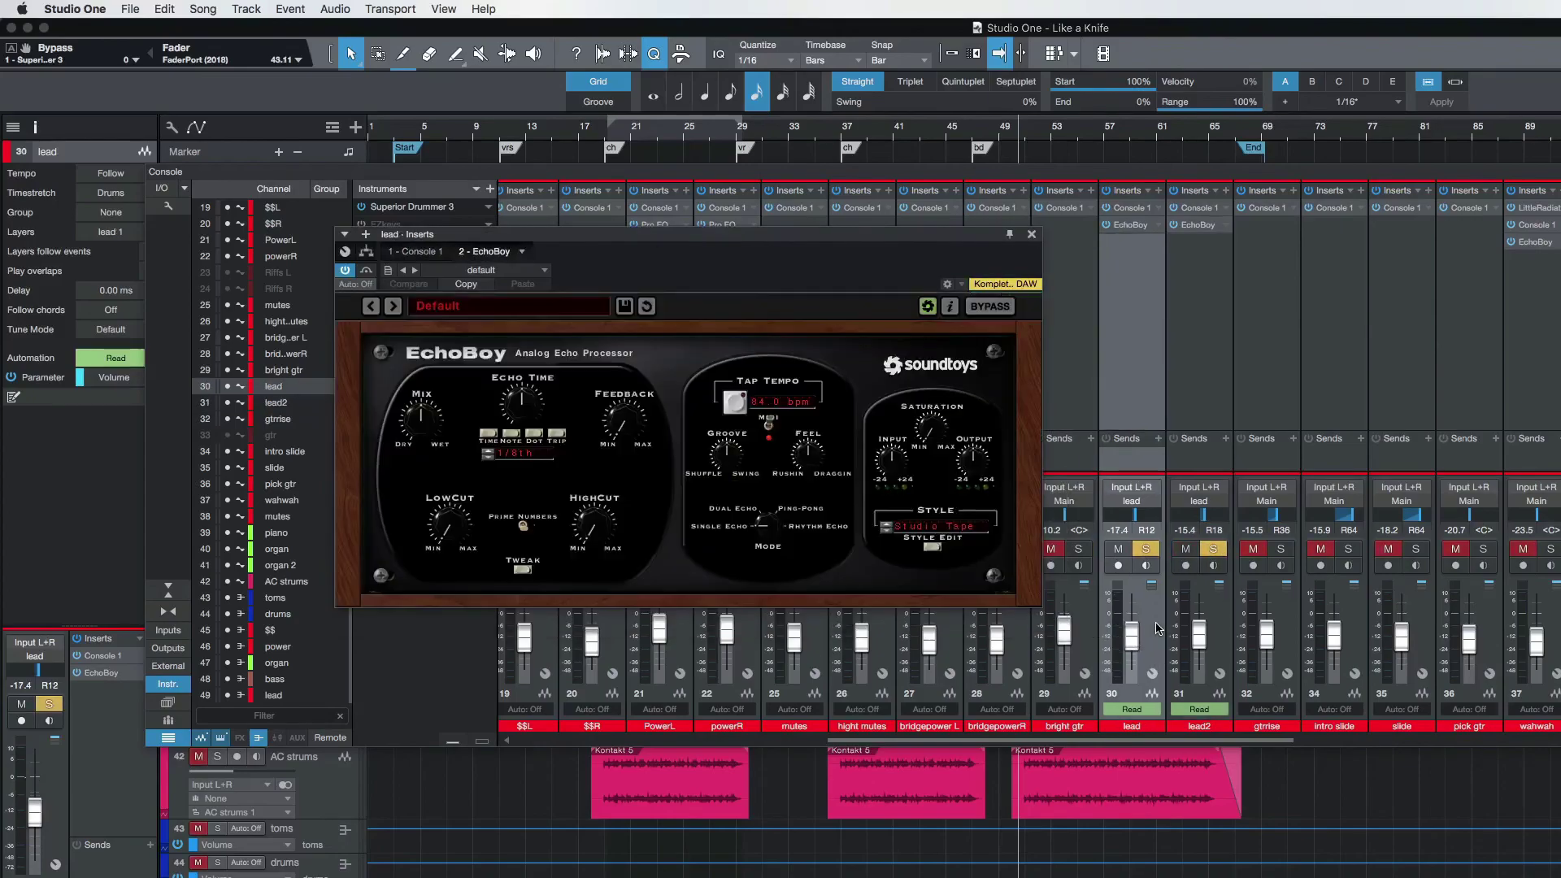
click(1214, 550)
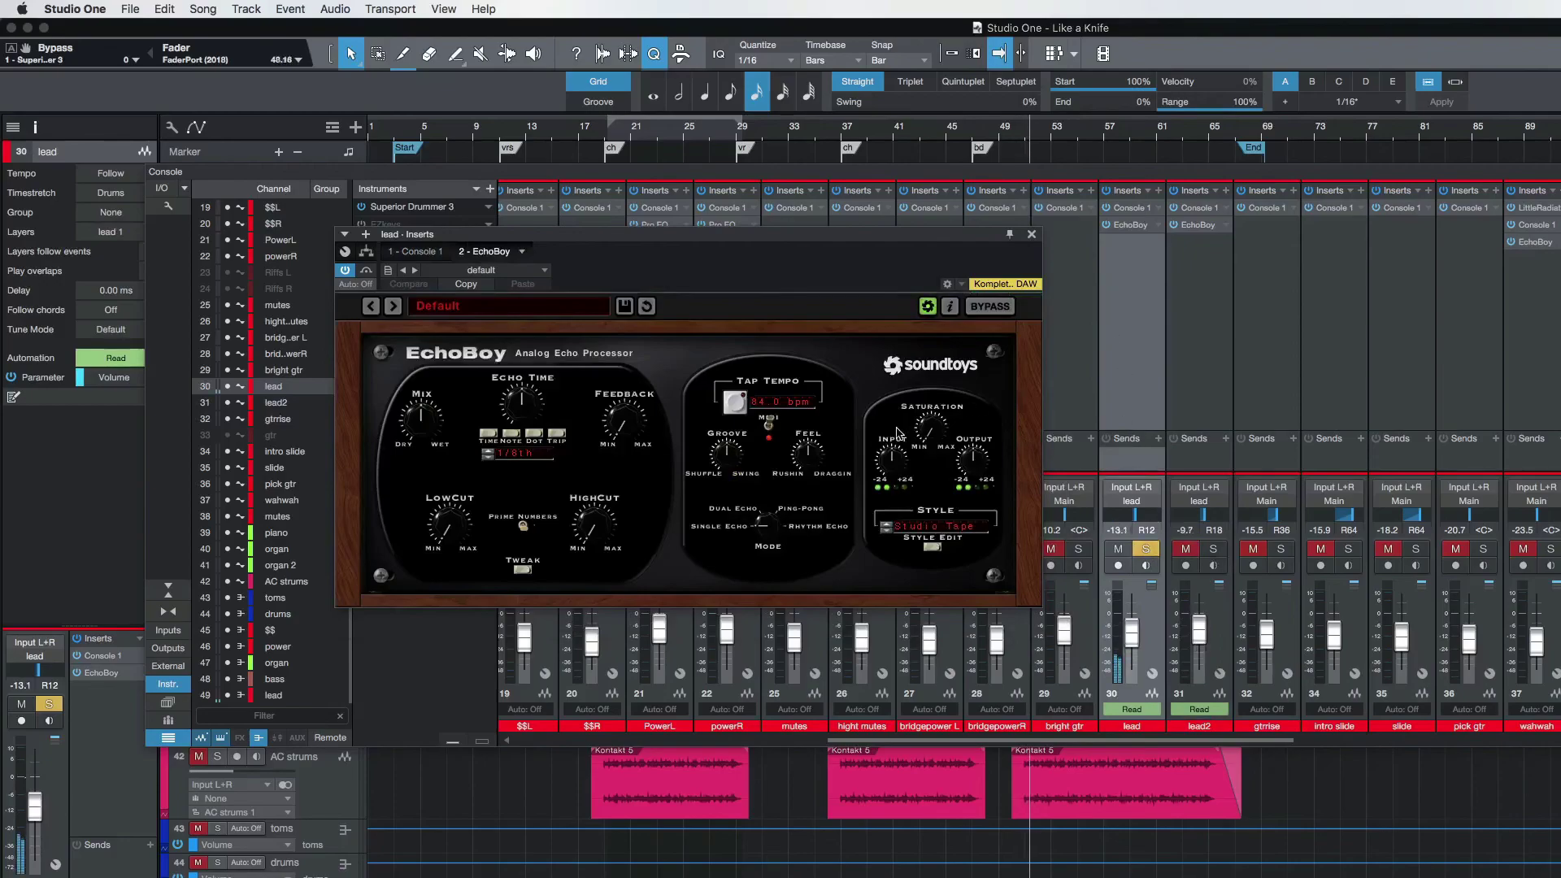
drag(434, 431, 406, 465)
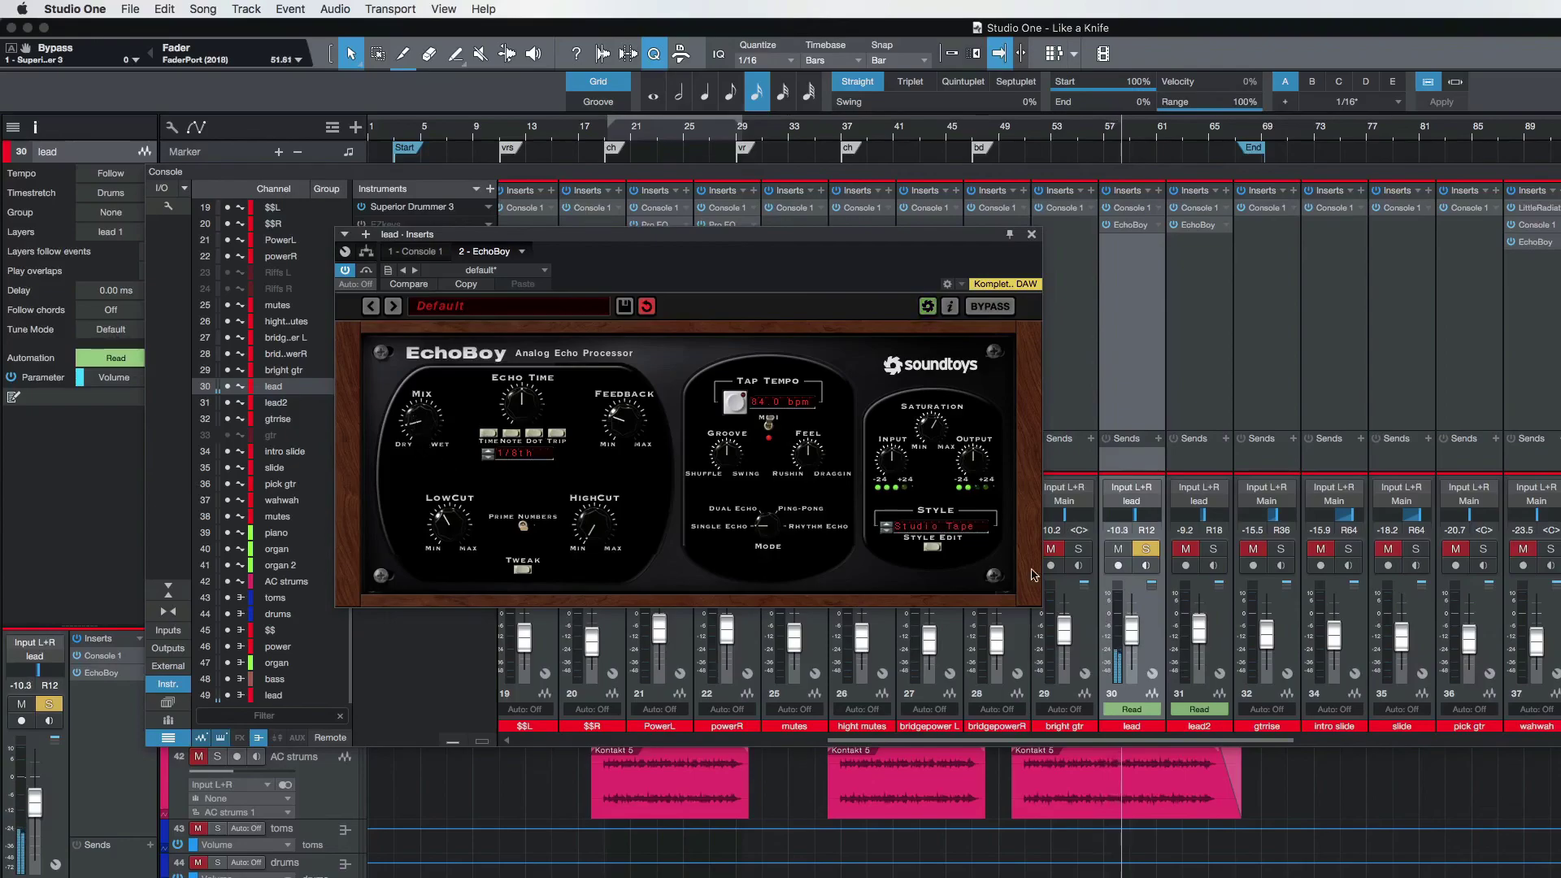
Step: Unsolo the lead track and mute lead2 to hear the lead's echo in the full mix, closing the EchoBoy window
click(1148, 549)
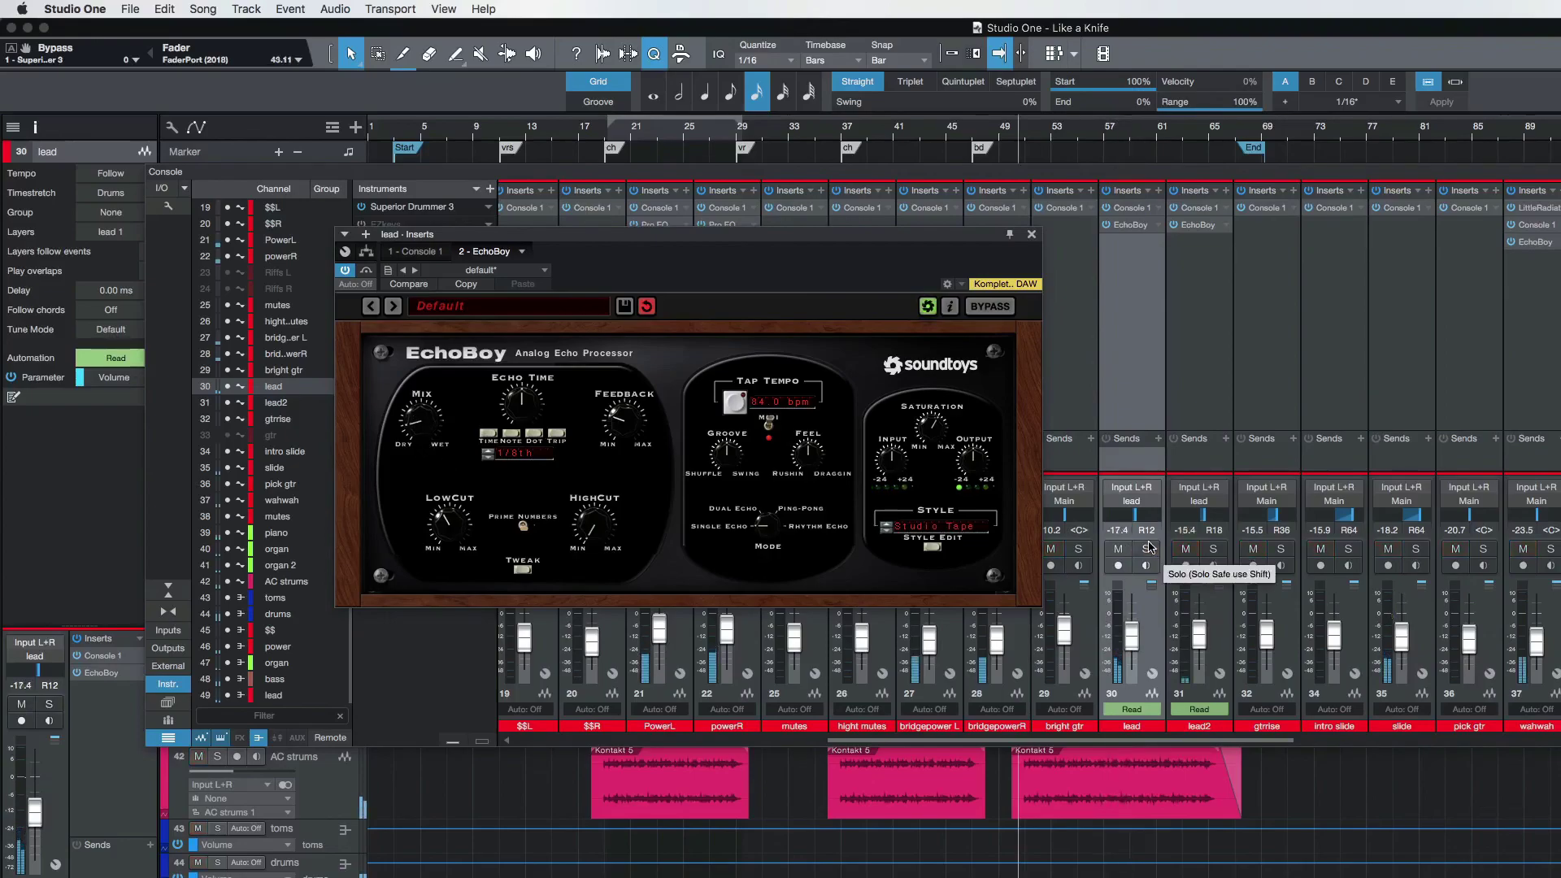
click(1190, 551)
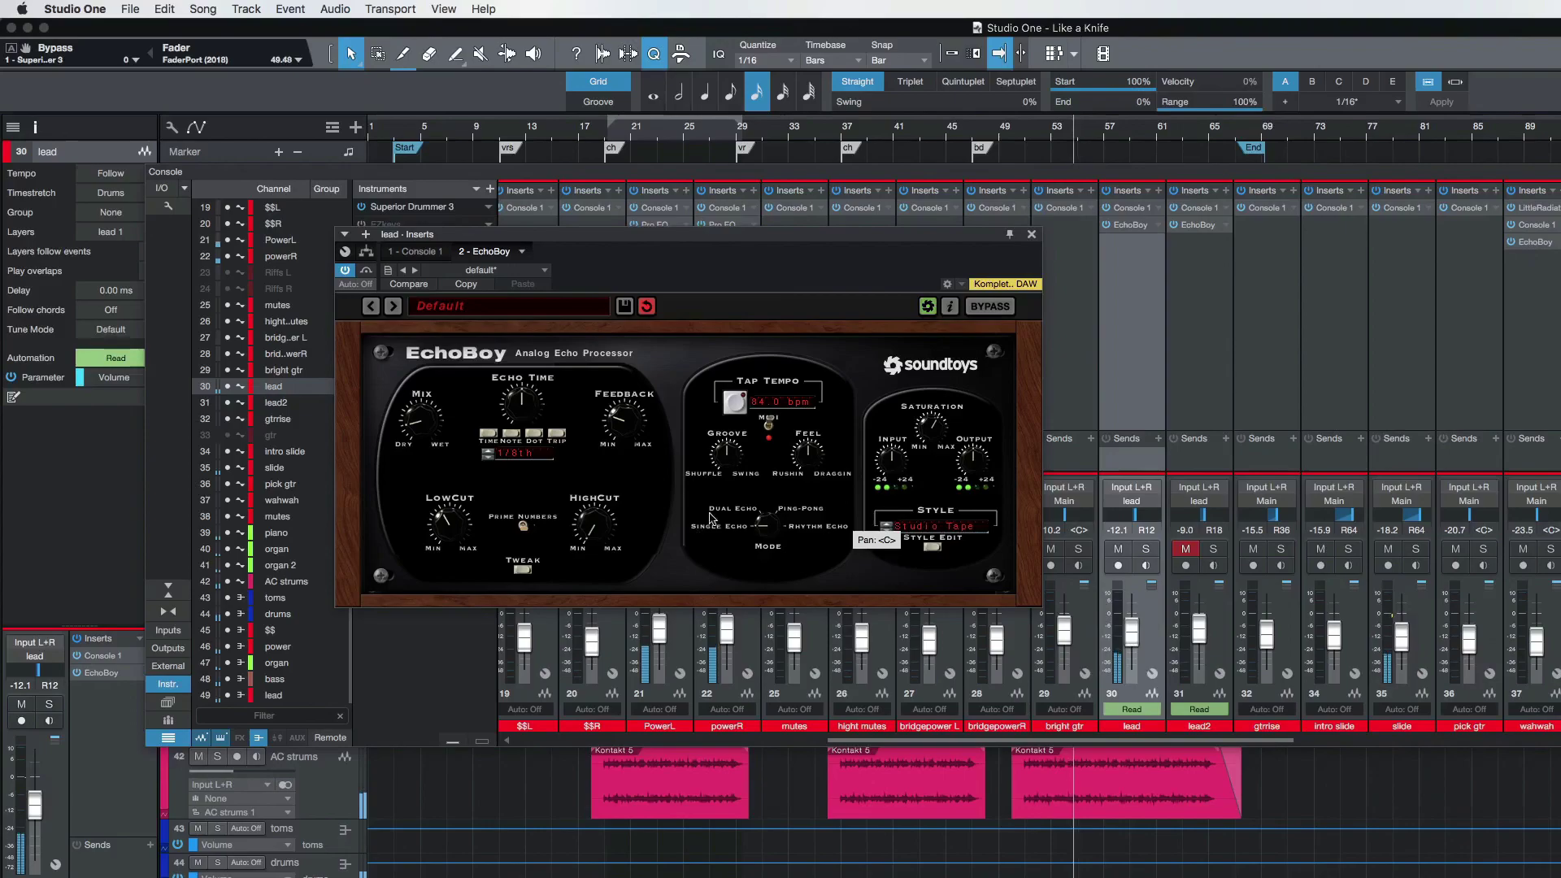
click(1031, 234)
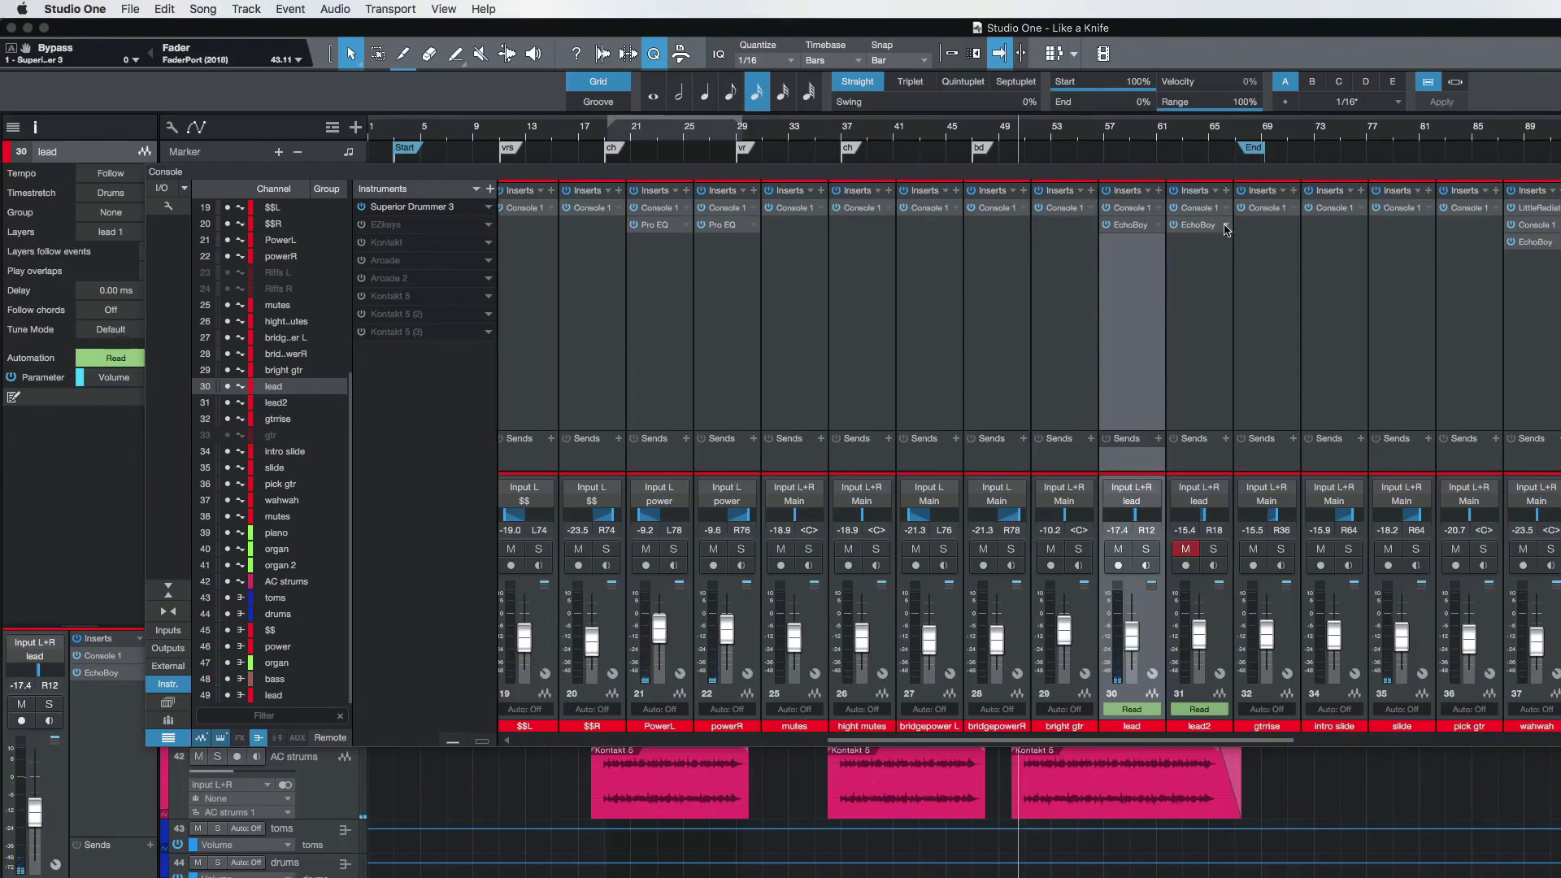
Step: Replace lead2's EchoBoy with a copy of the lead track's adjusted EchoBoy, and unmute lead2 to hear both guitars
click(1194, 285)
click(1228, 228)
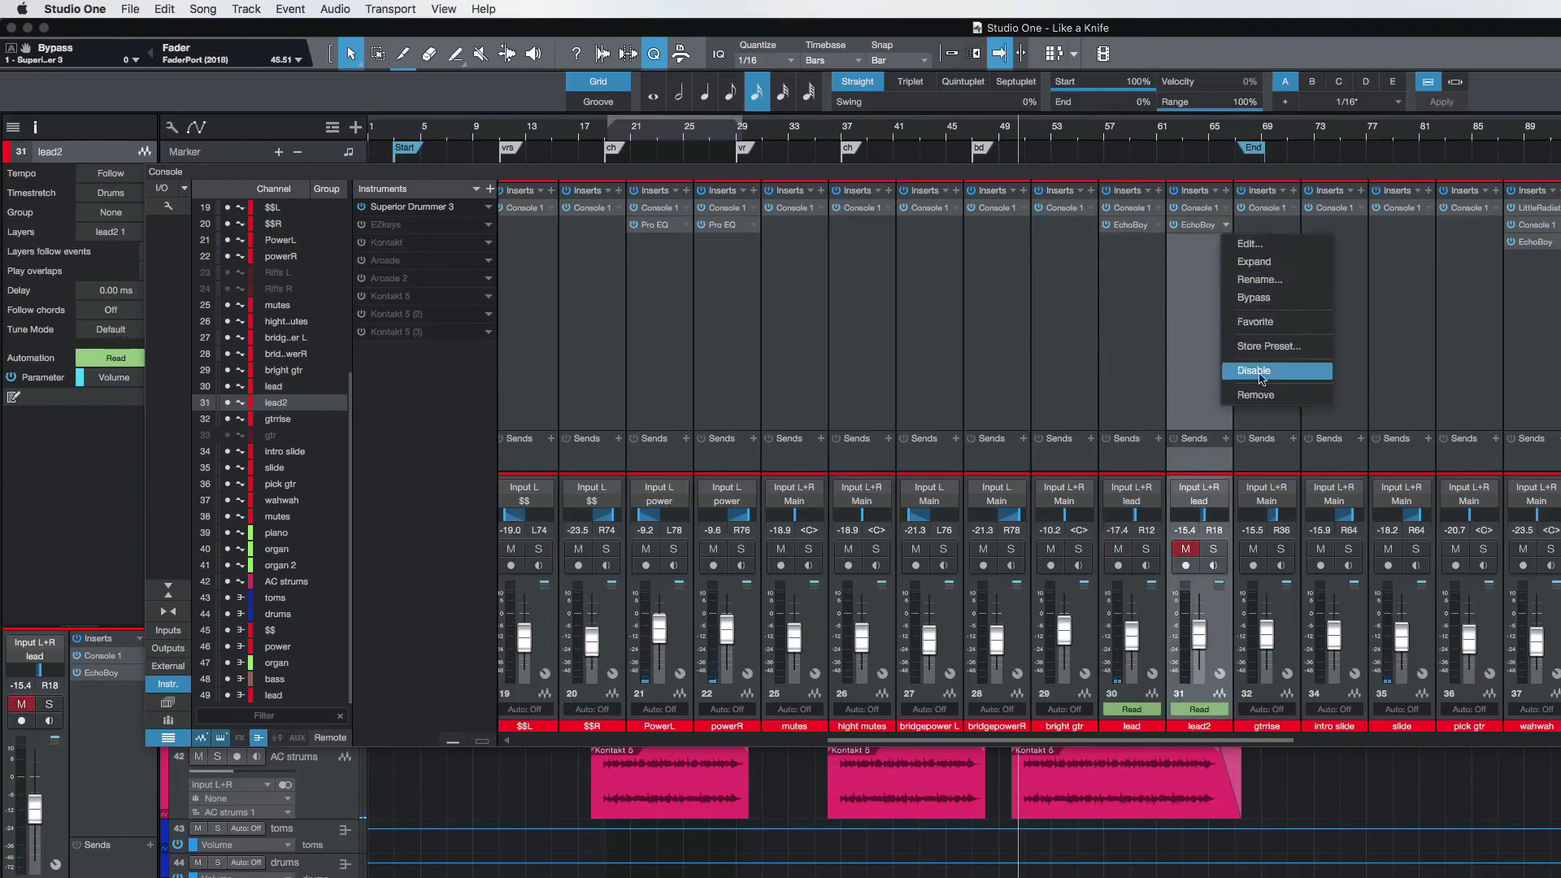
click(1248, 394)
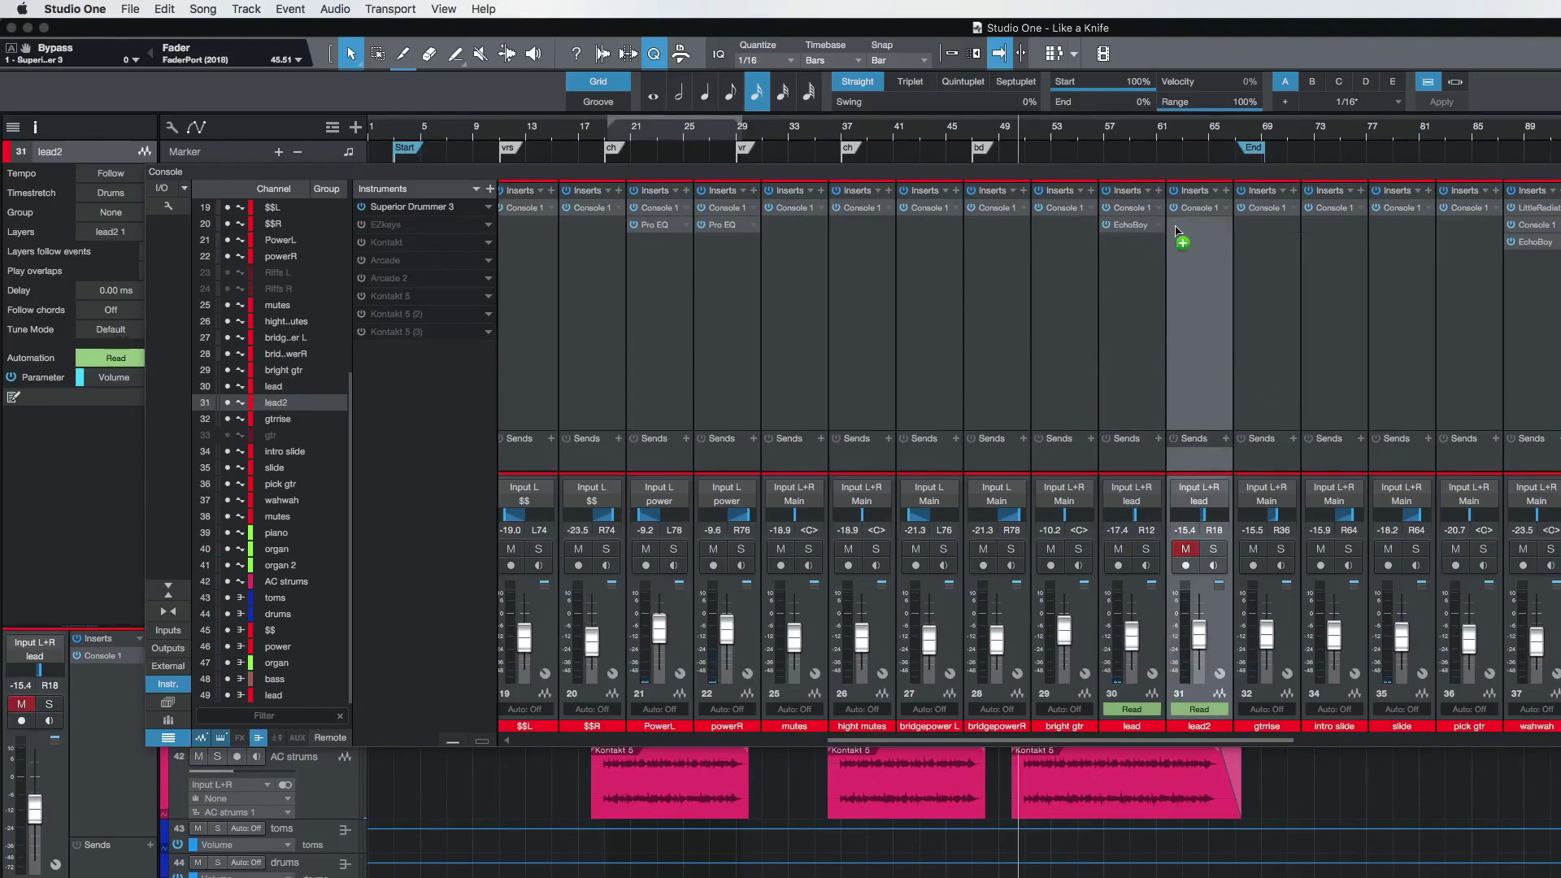
drag(1185, 233, 1186, 233)
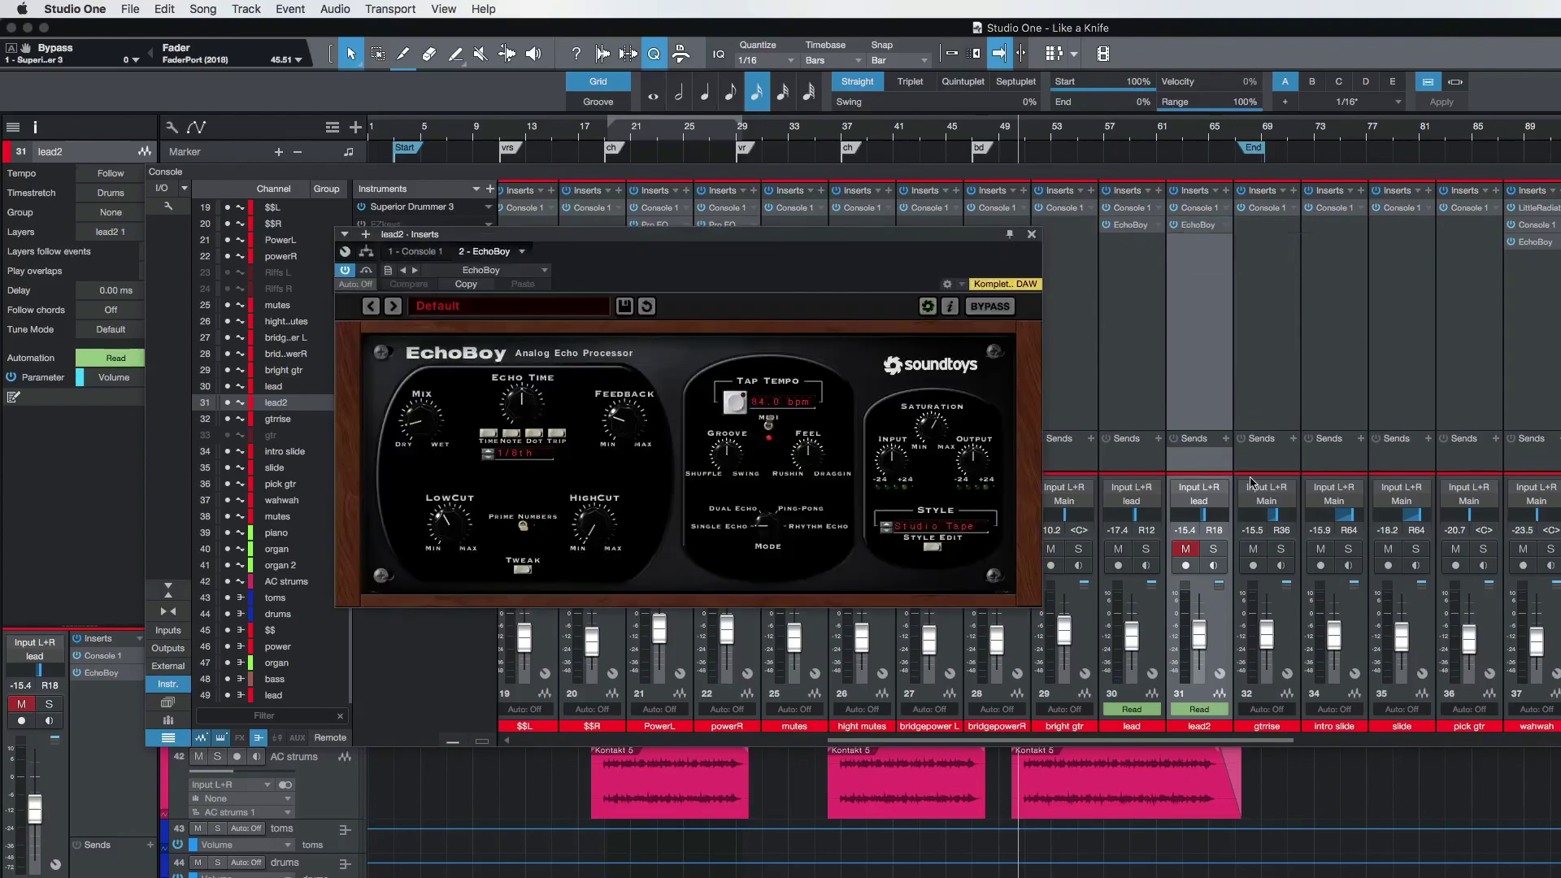
click(1185, 550)
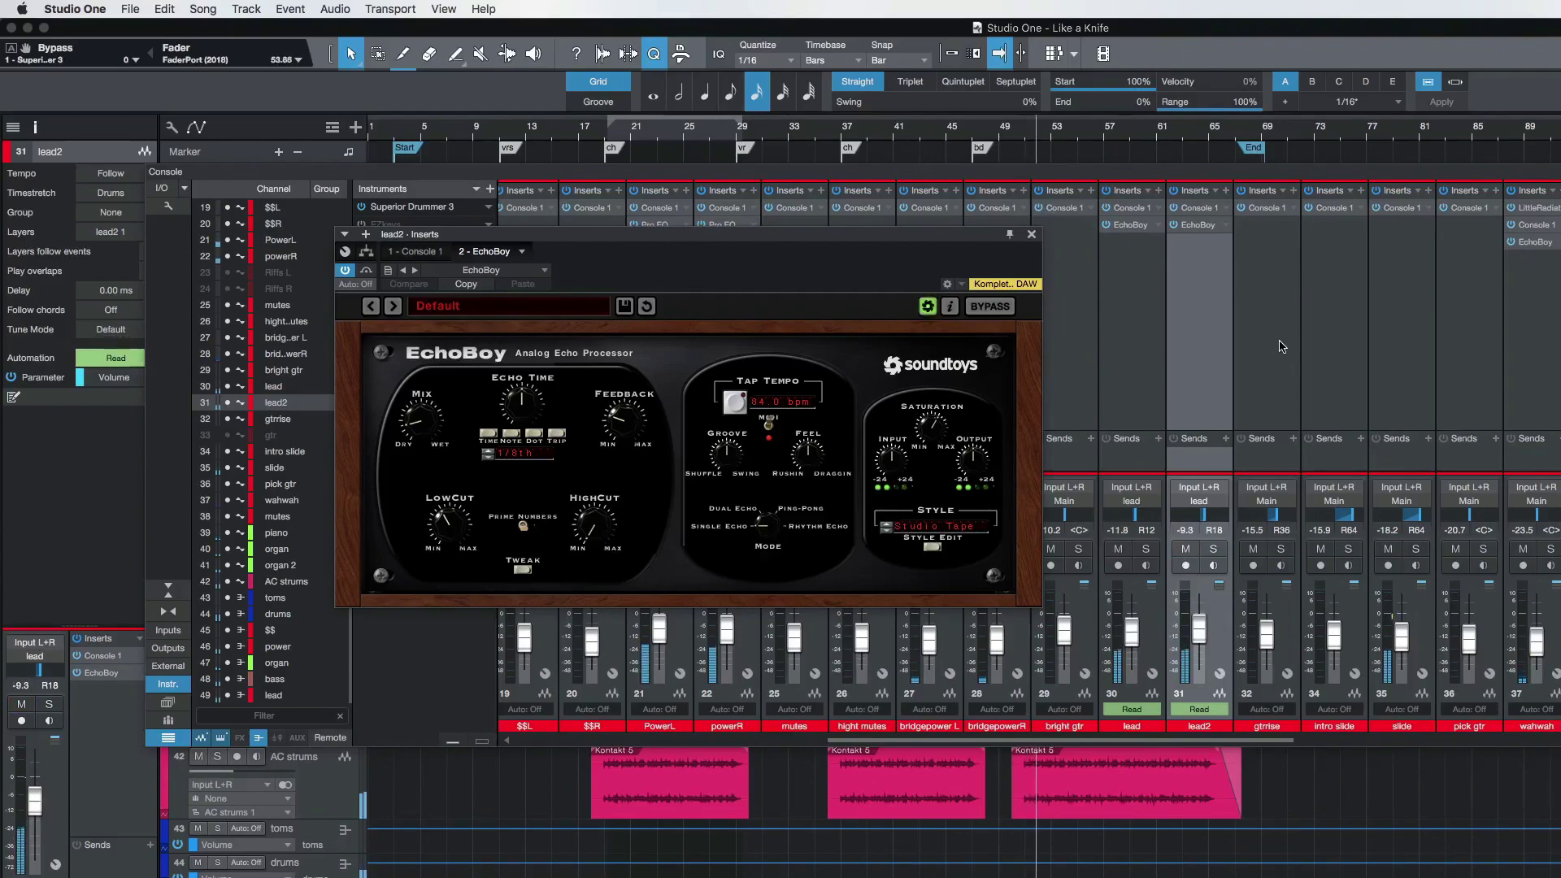
click(1032, 235)
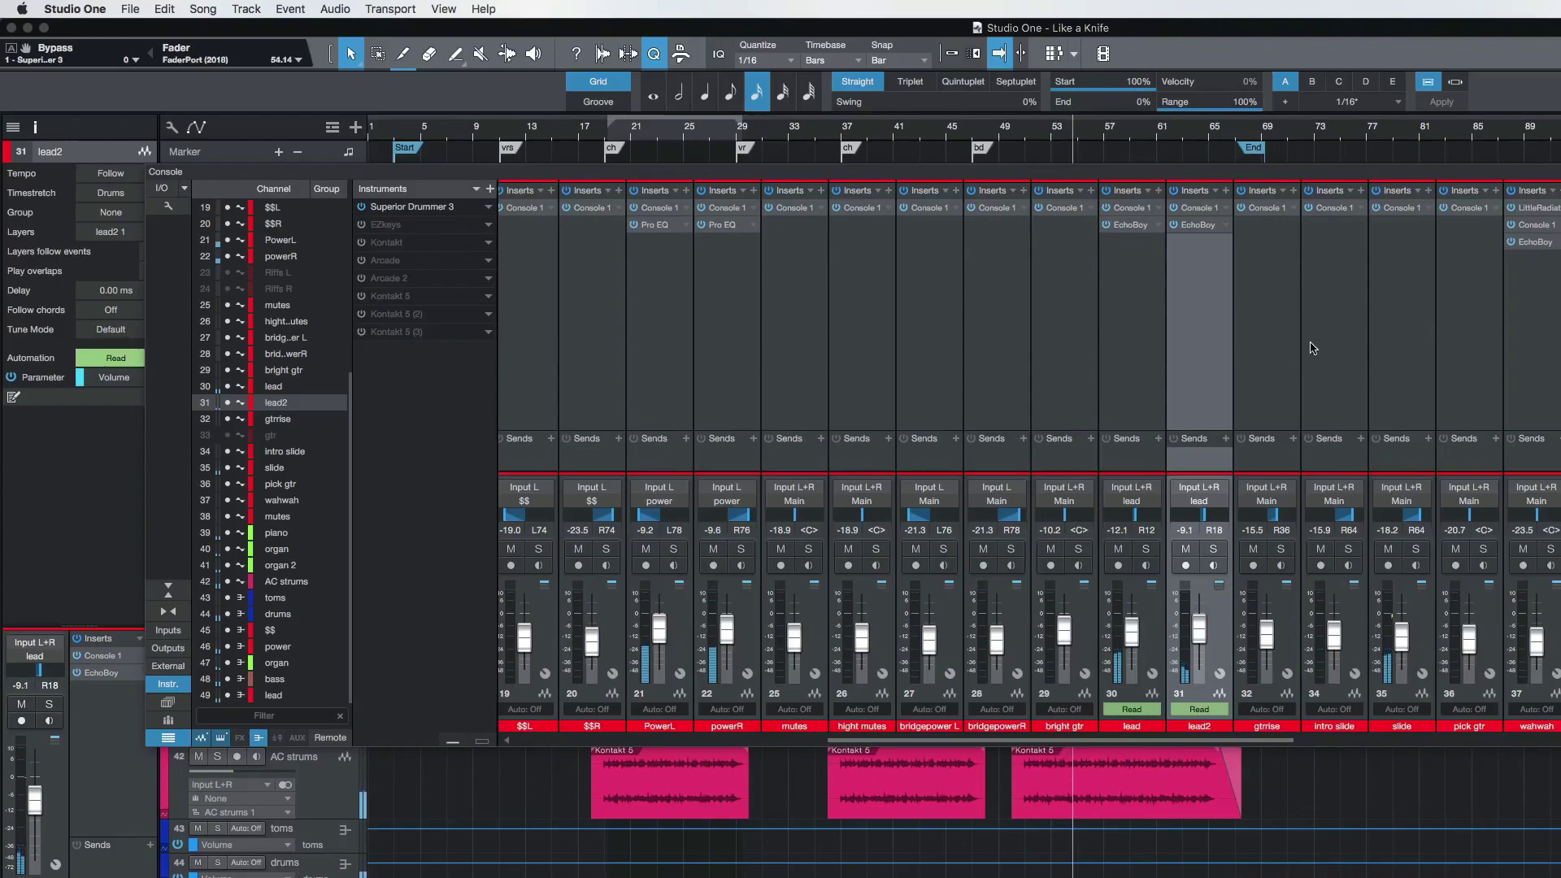
Step: Select the drums bus channel while the song plays
scroll(1312, 348, right, 1)
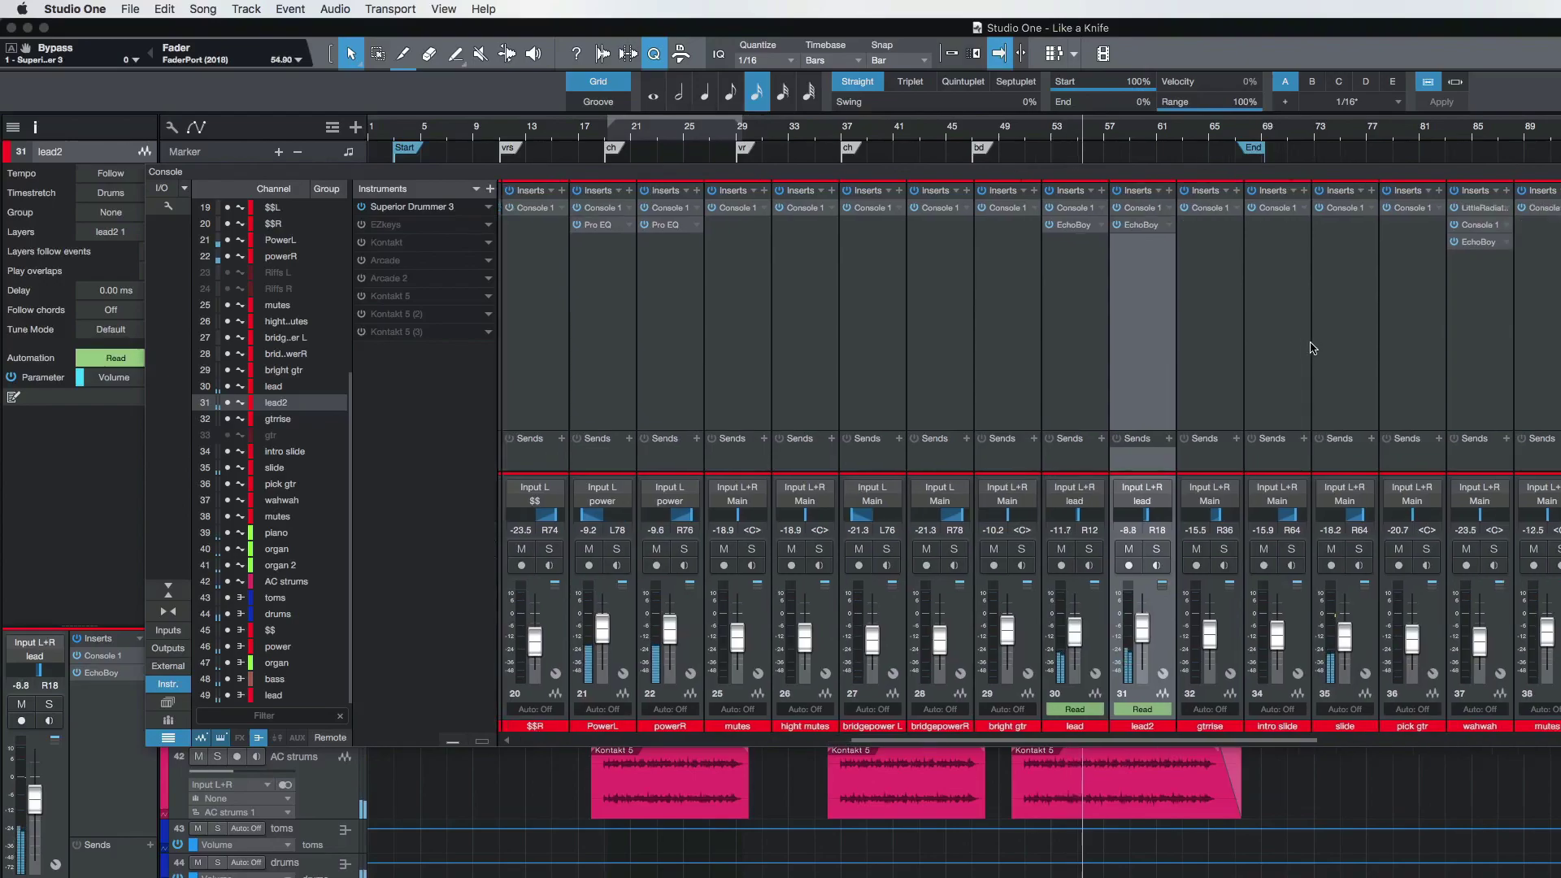
scroll(1312, 348, right, 10)
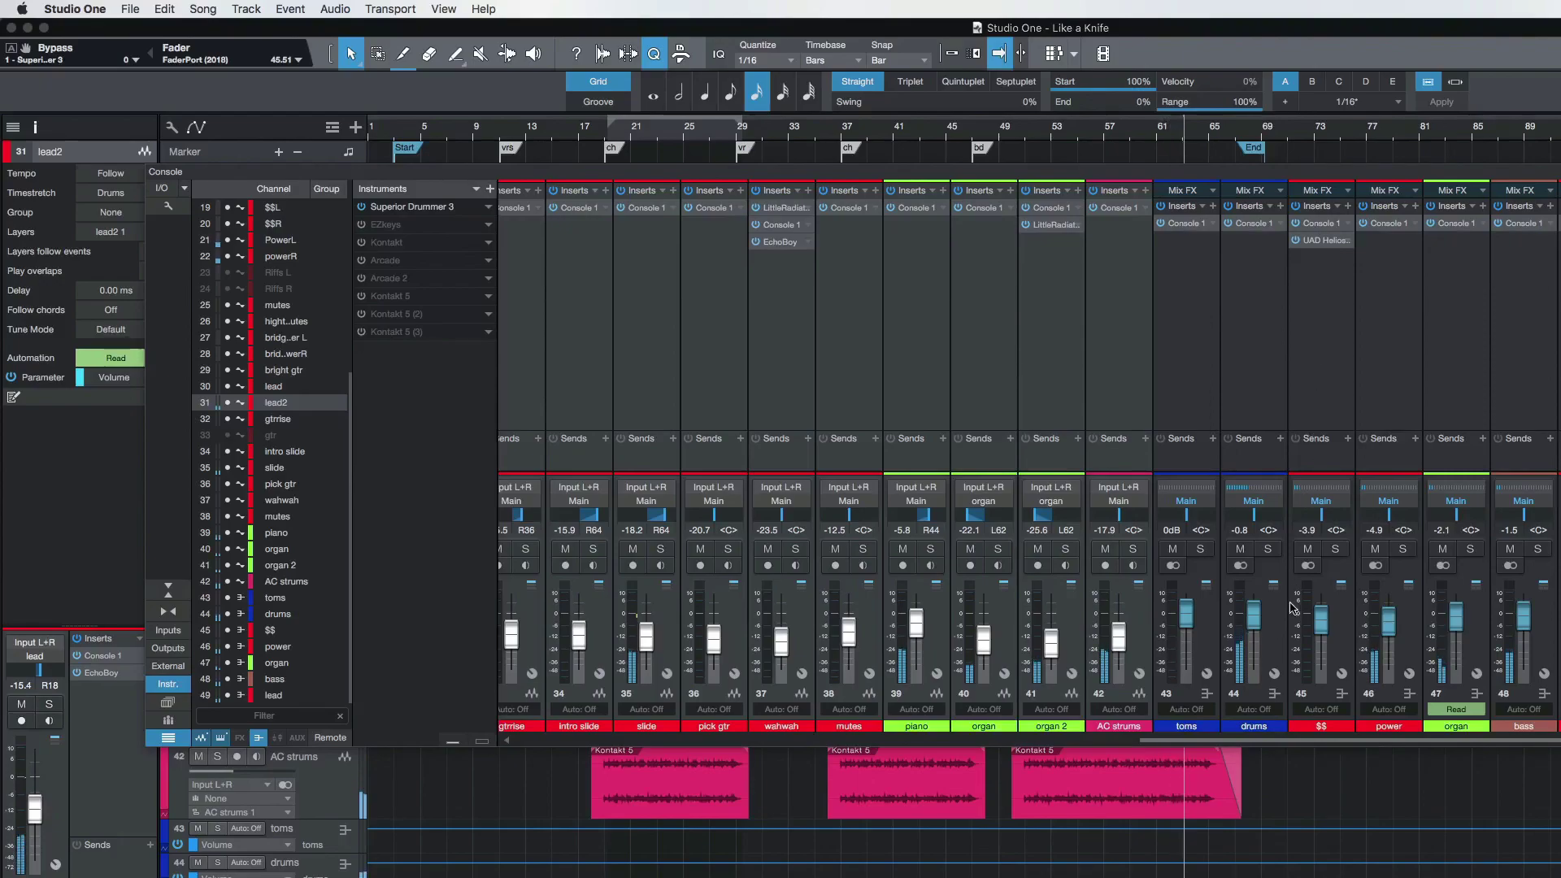
click(1278, 629)
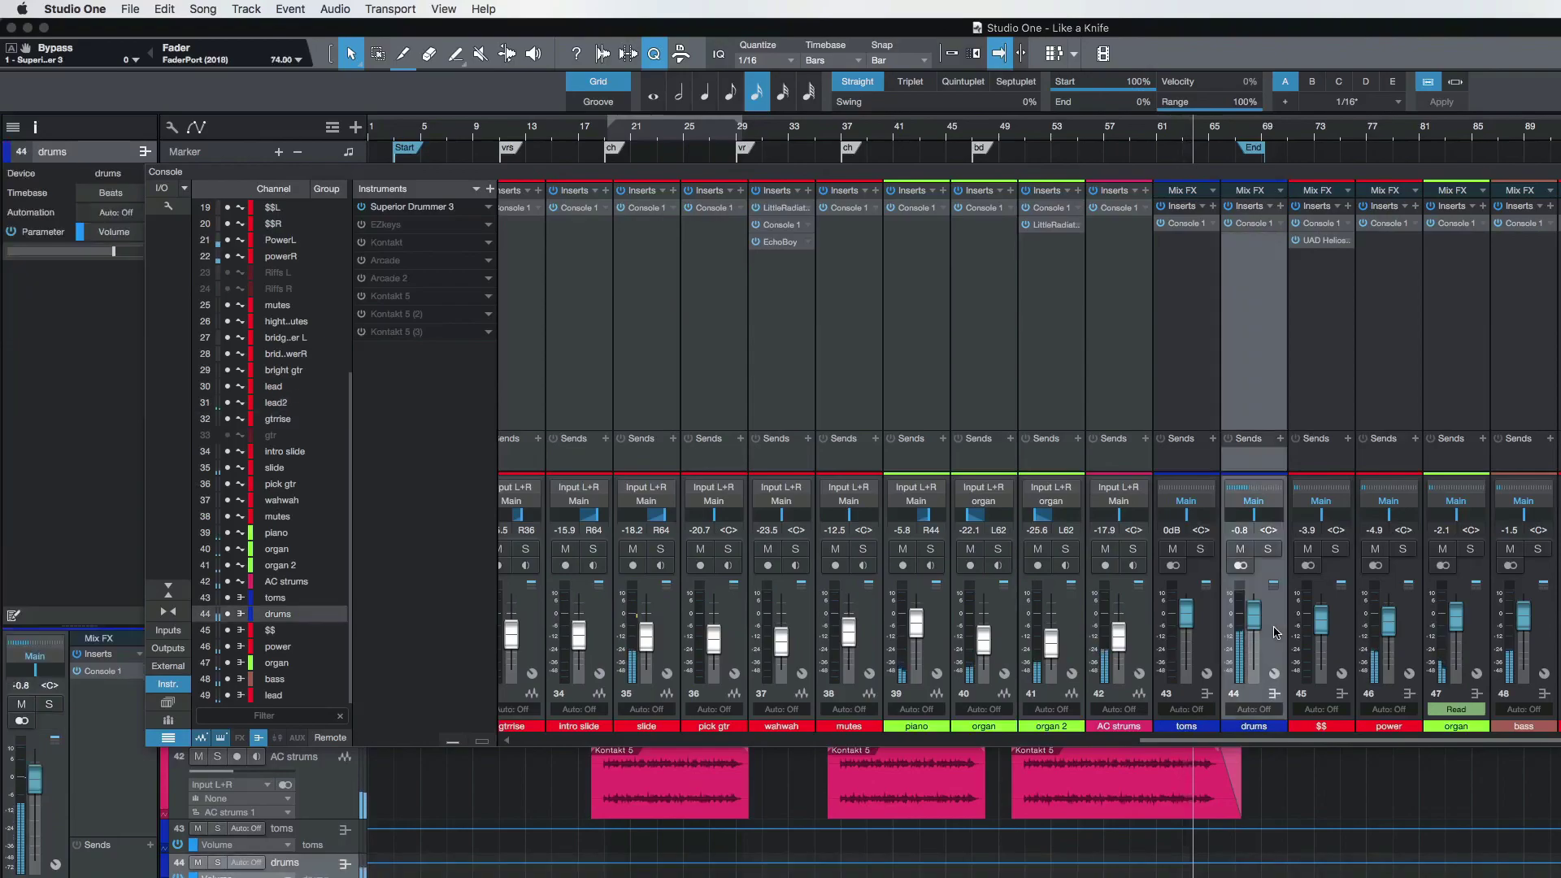